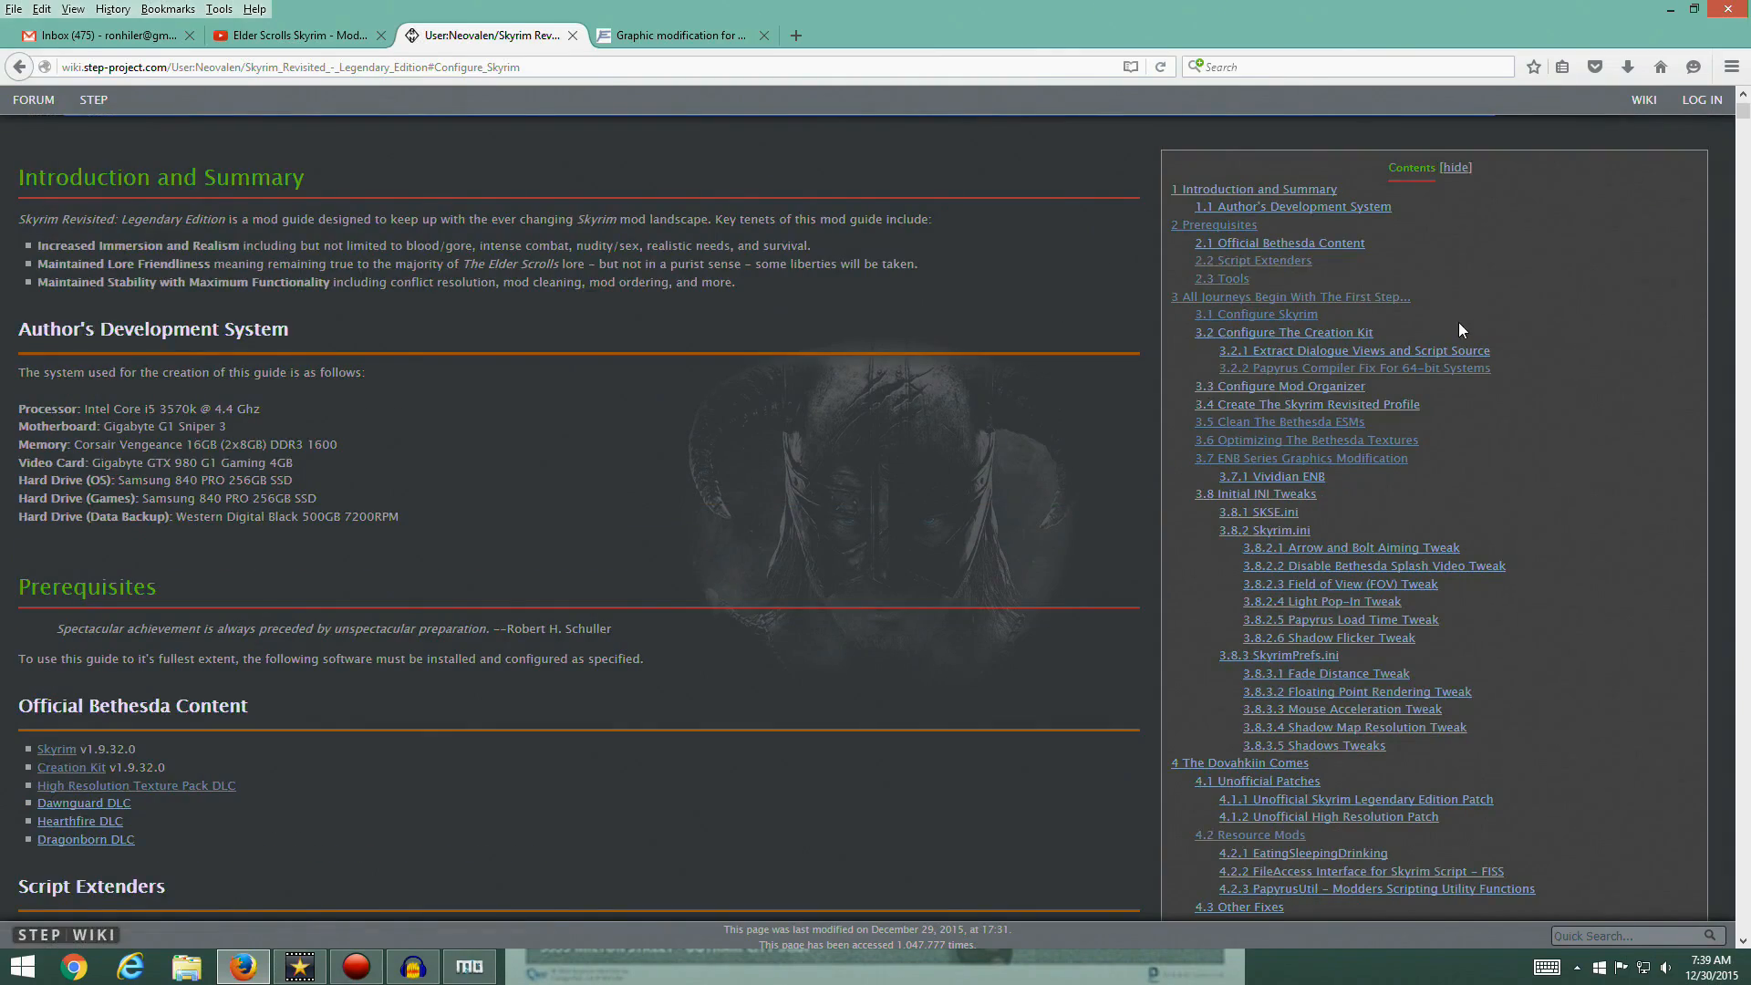
Open the guide's ENB Series Graphics Modification section and review the Optimizing The Bethesda Textures instructions above it
scroll(1449, 428, down, 2)
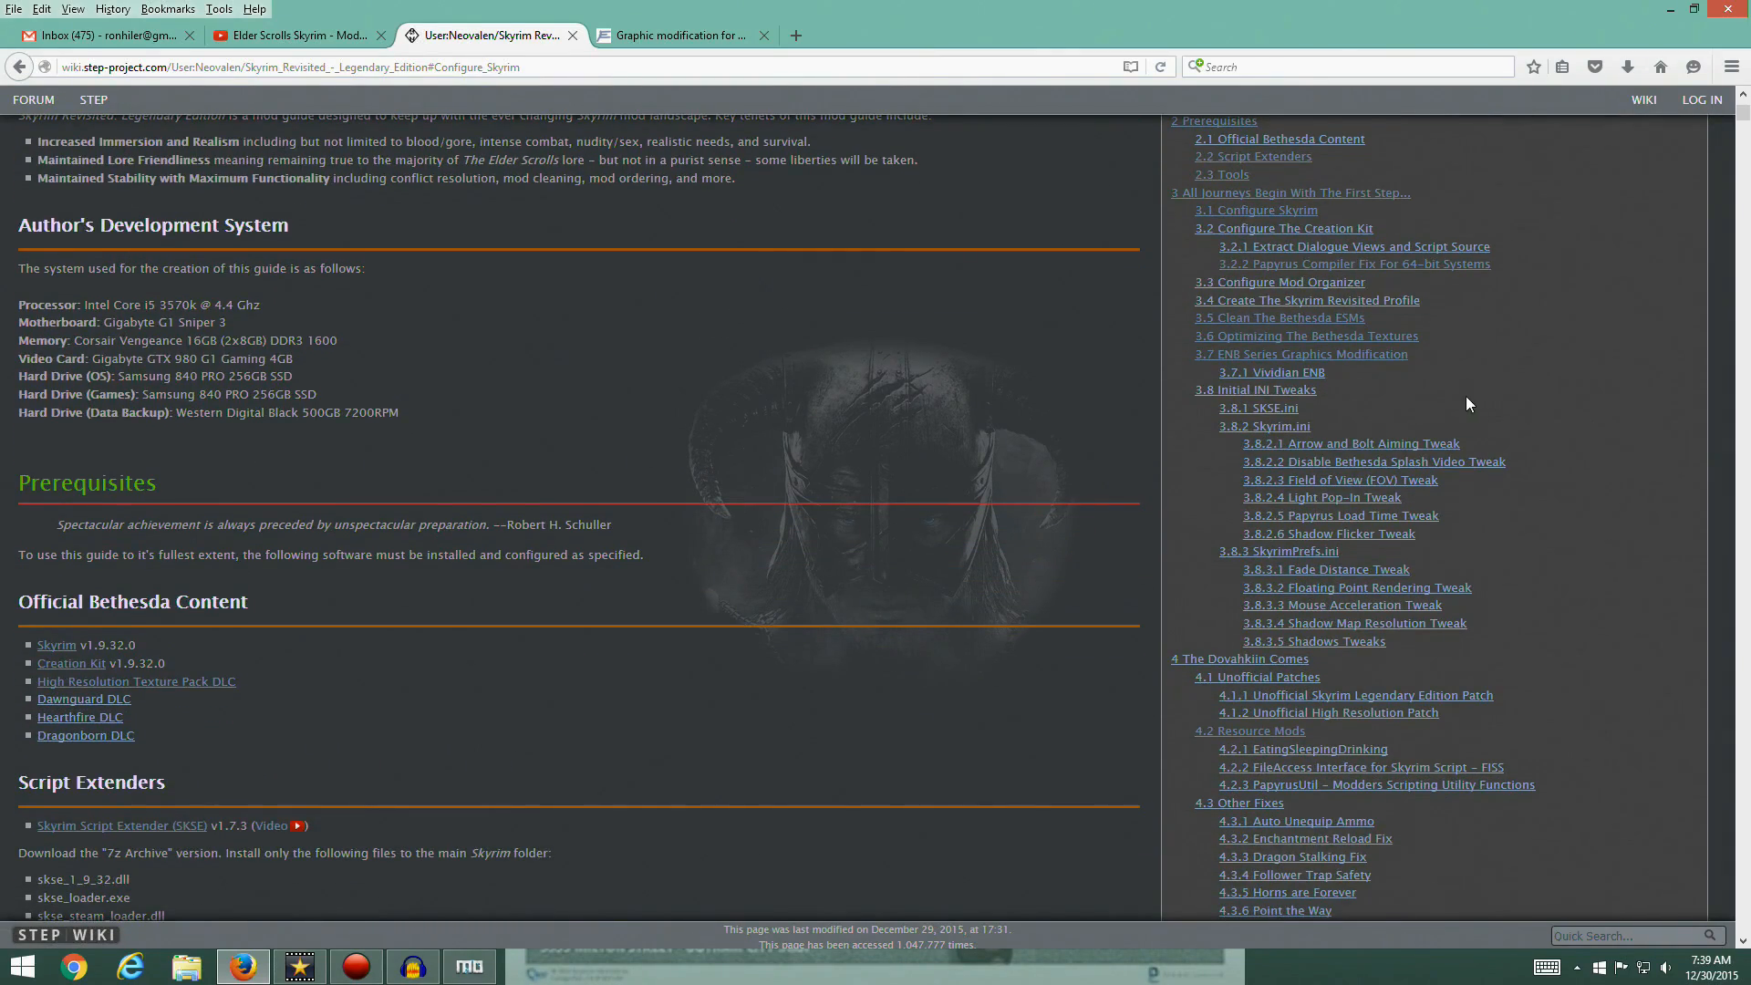
click(1295, 355)
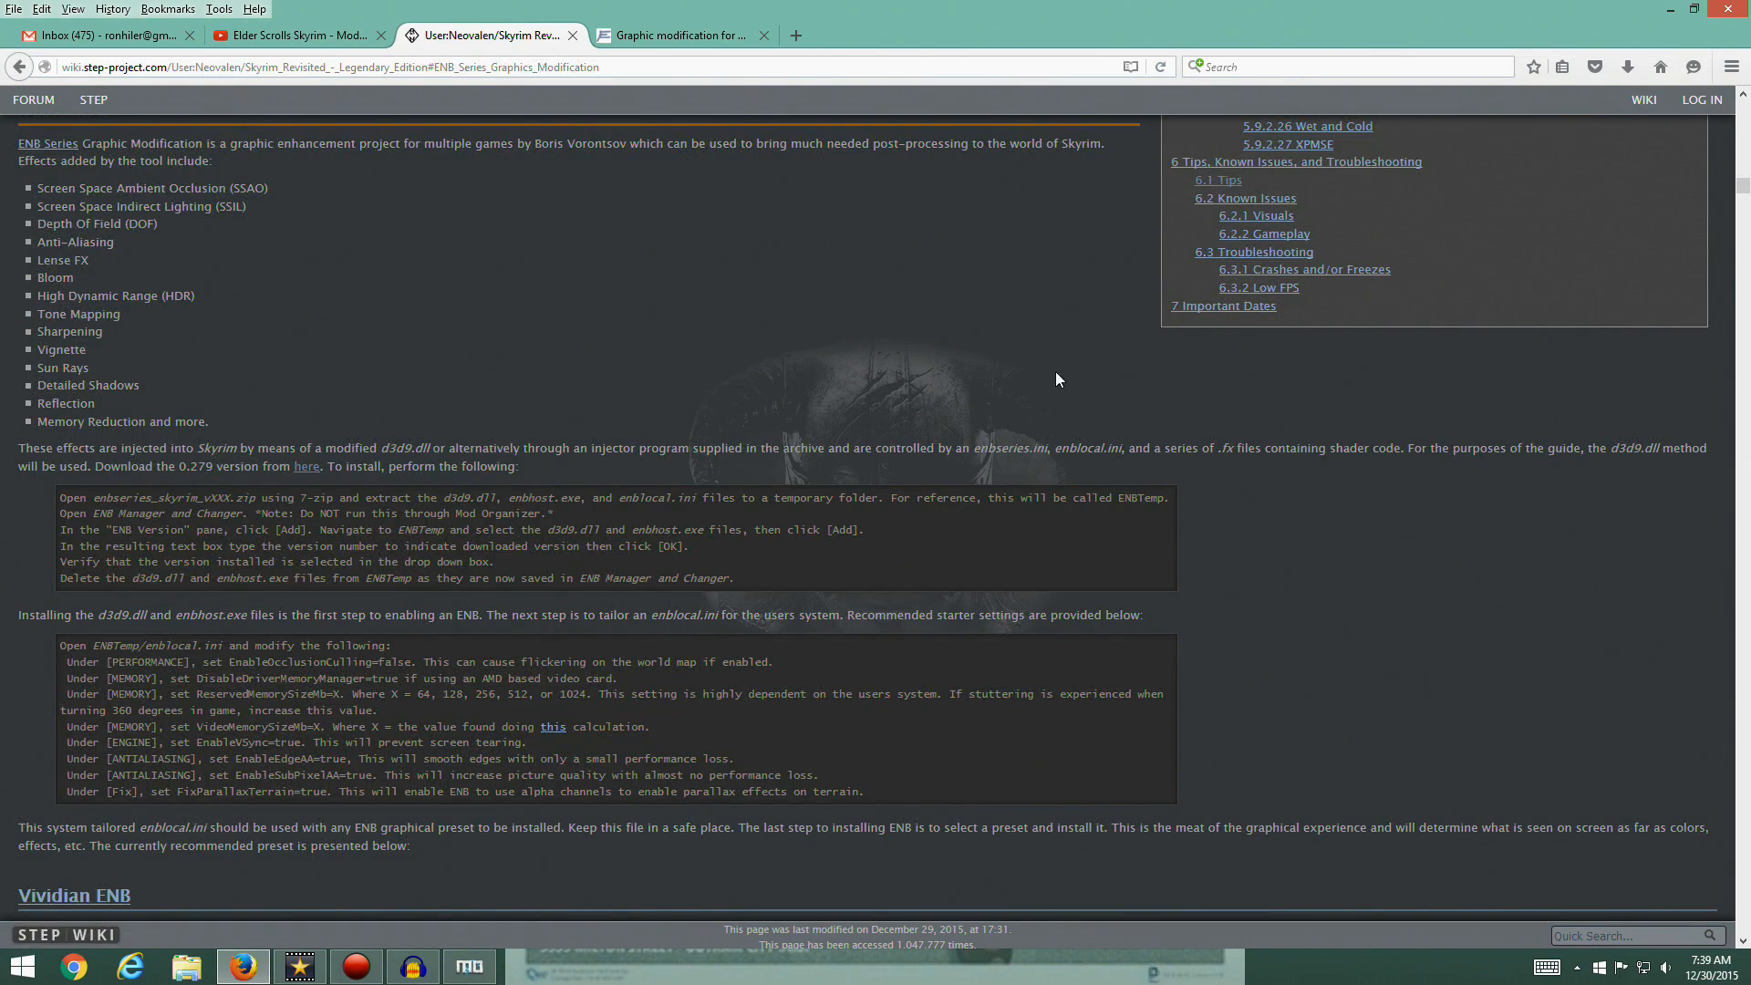
scroll(49, 394, up, 6)
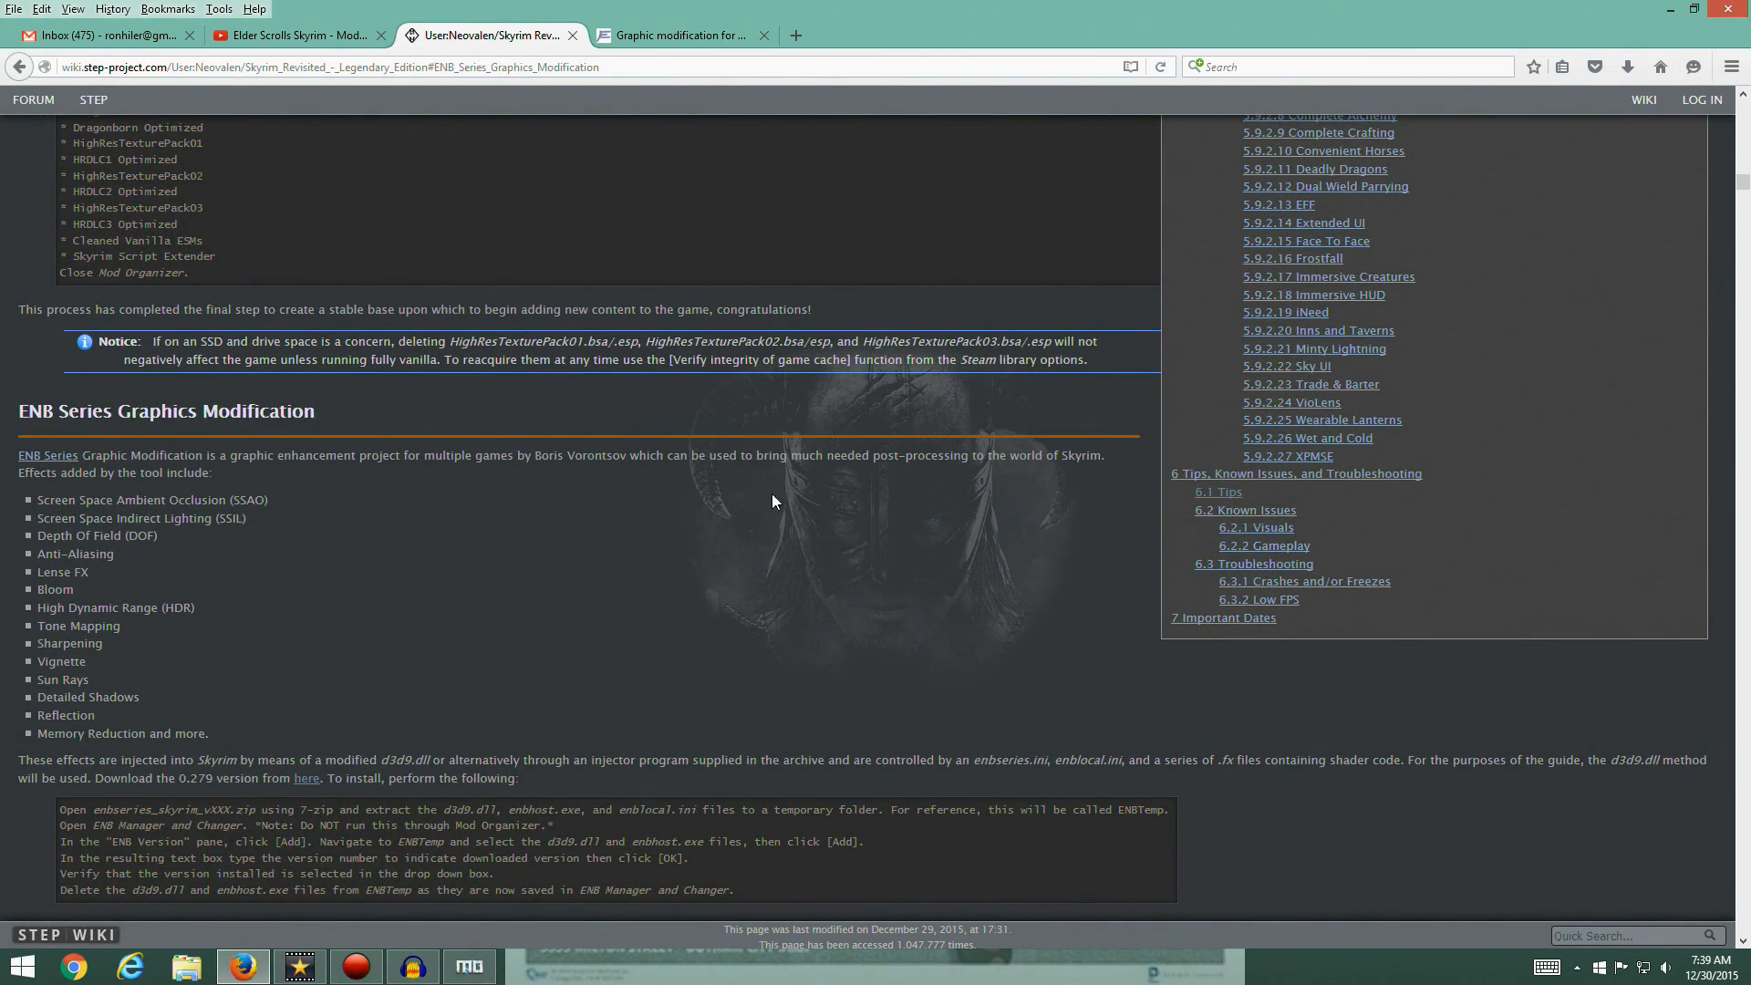
scroll(703, 479, up, 6)
scroll(435, 461, up, 2)
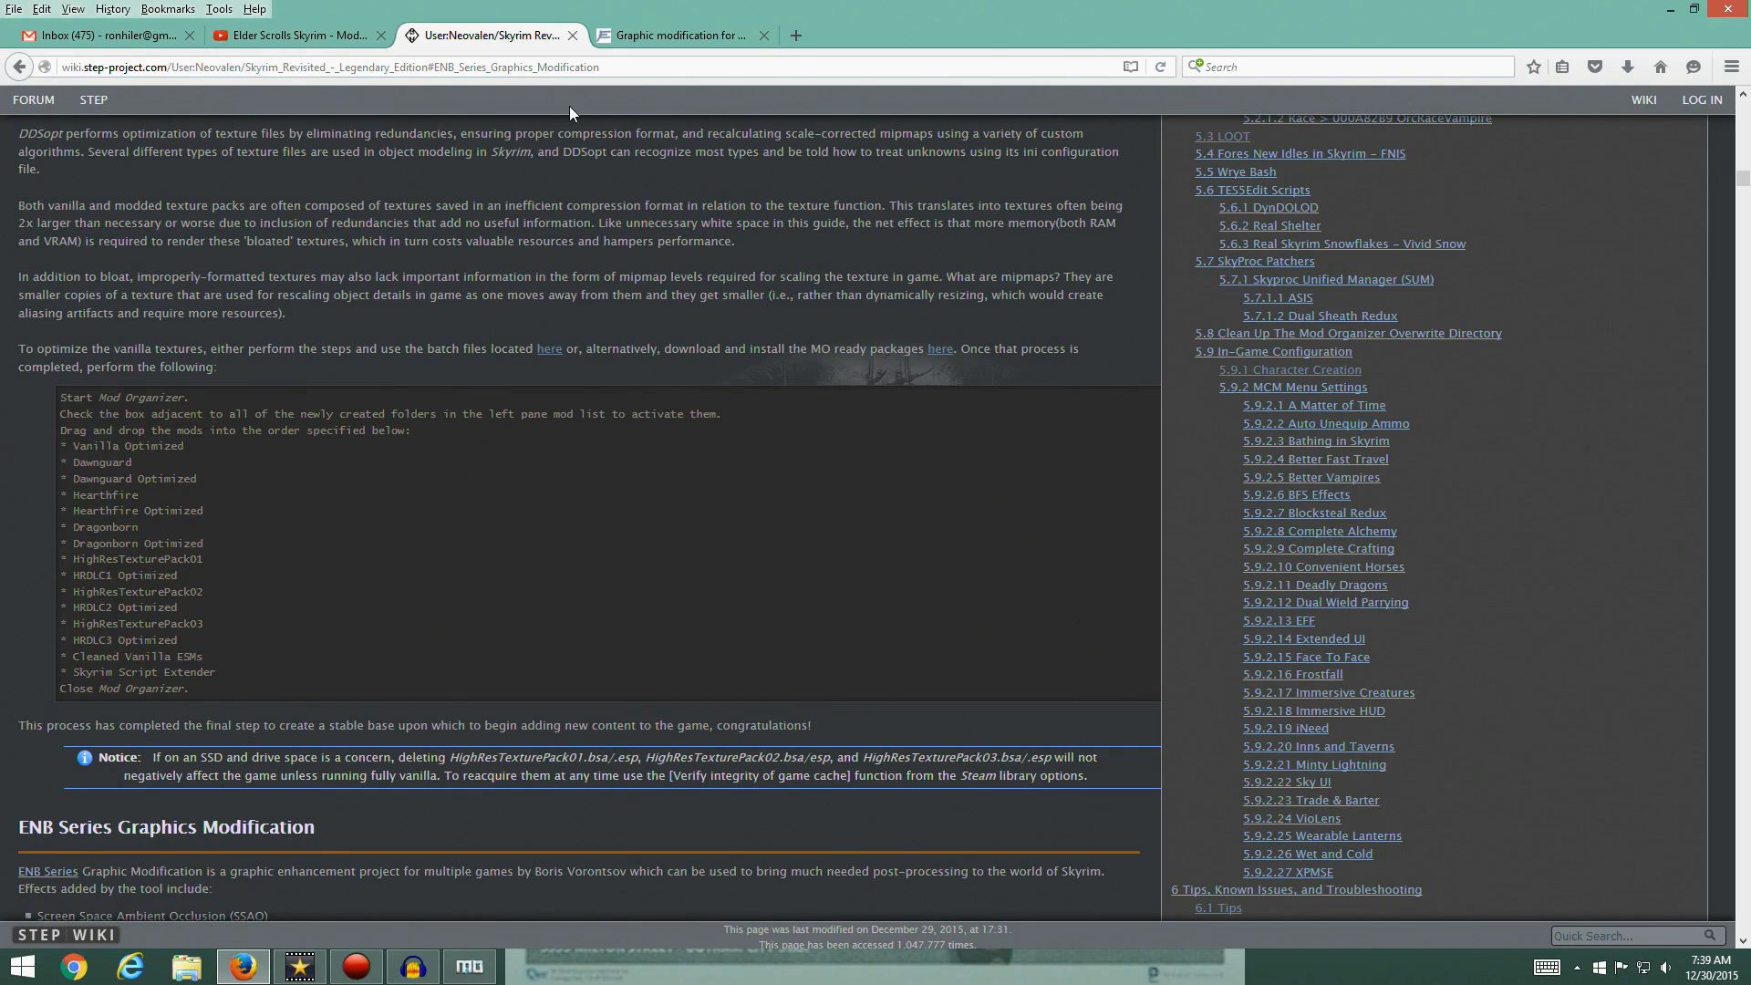
In Mod Organizer, reinstall the Optimized Base Game Textures download as Optimized Vanilla Textures, replacing the existing mod and agreeing to unpack its BSA
click(470, 966)
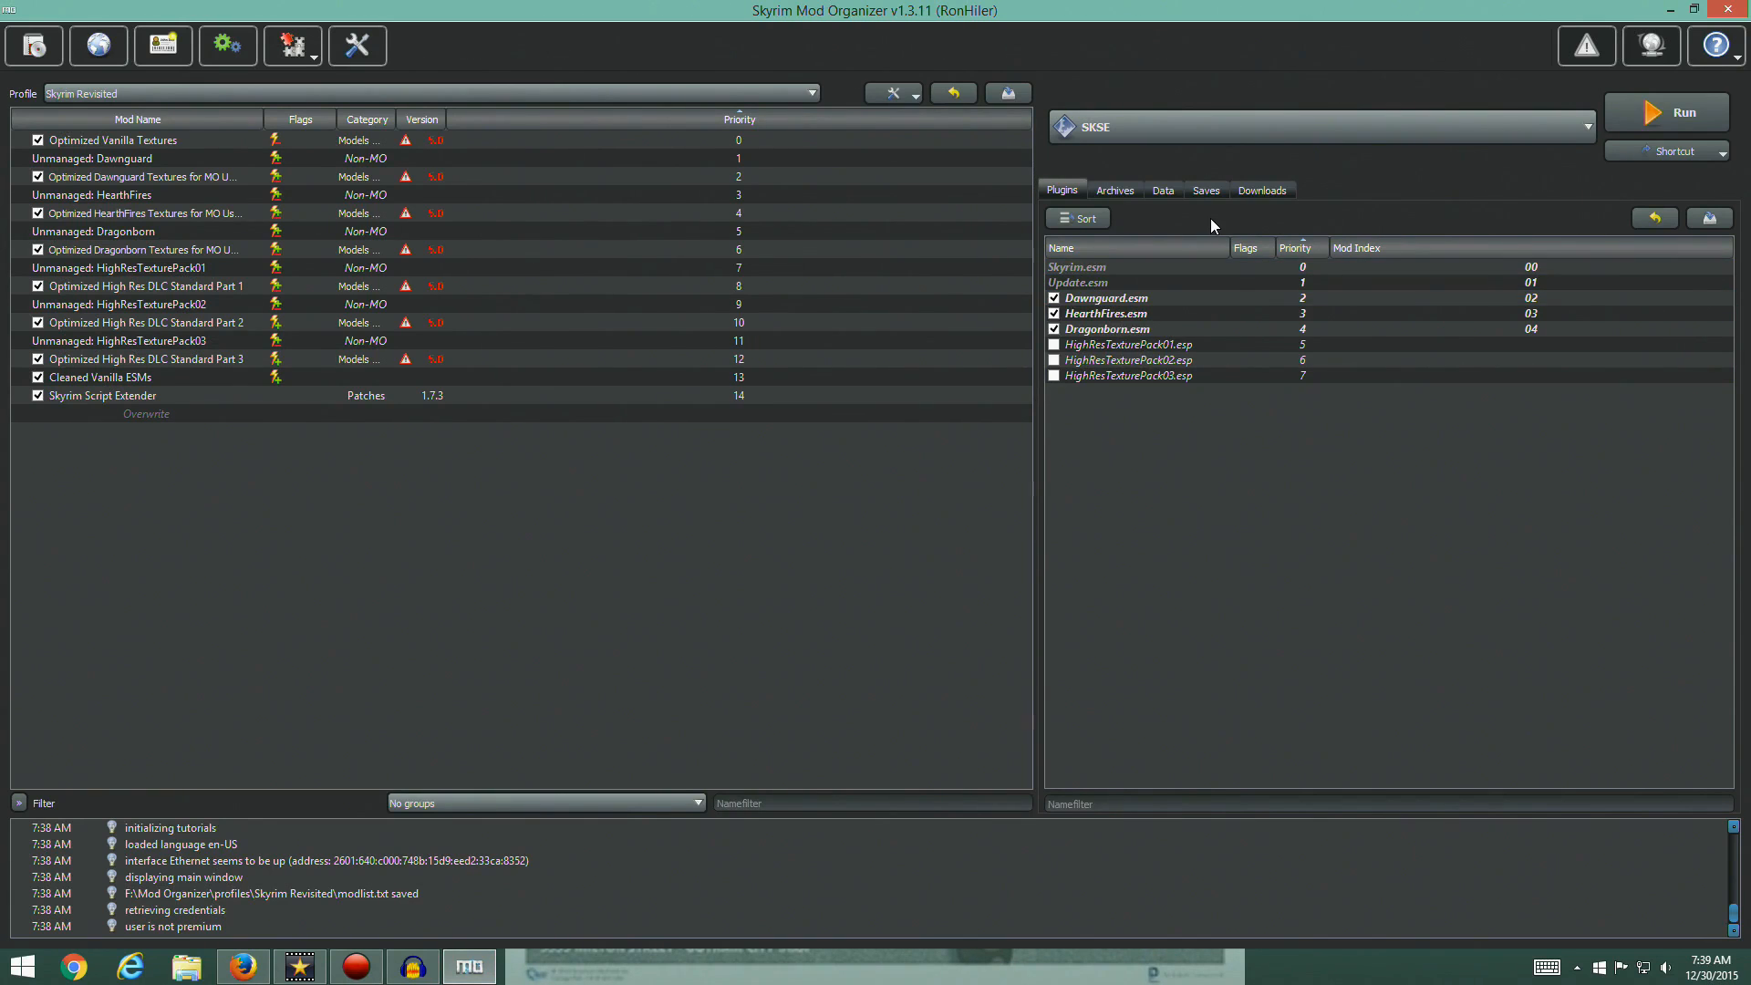
click(1277, 190)
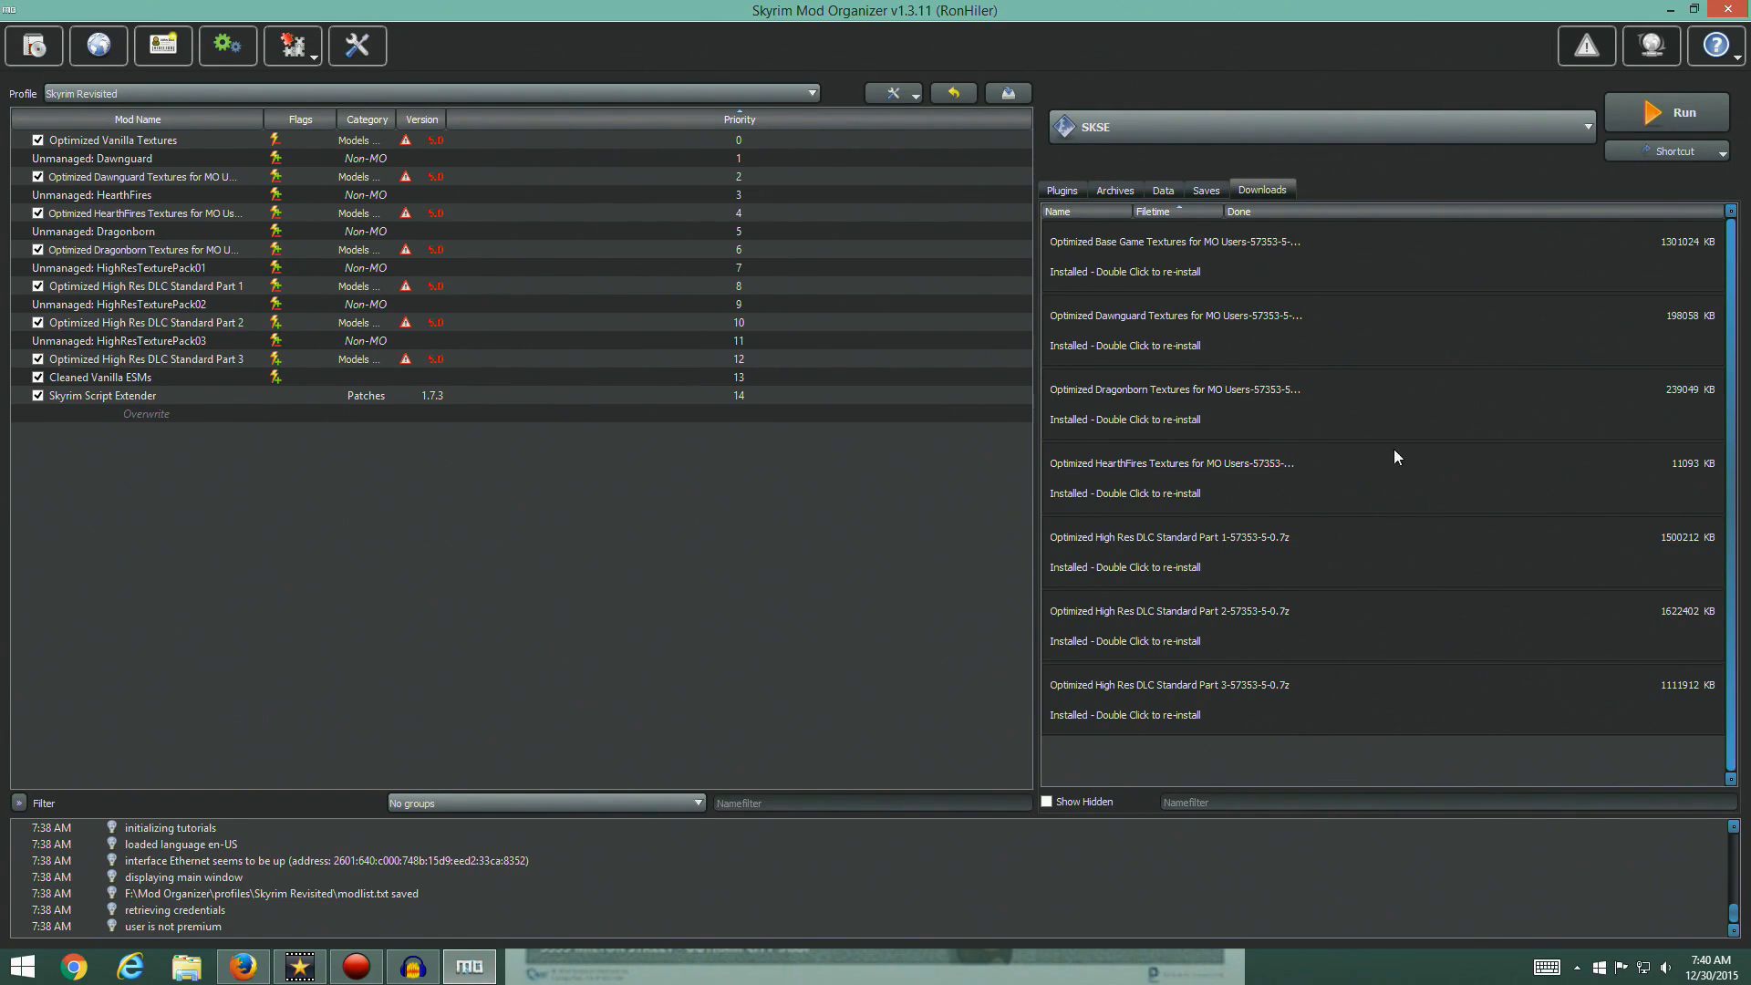
double_click(1144, 256)
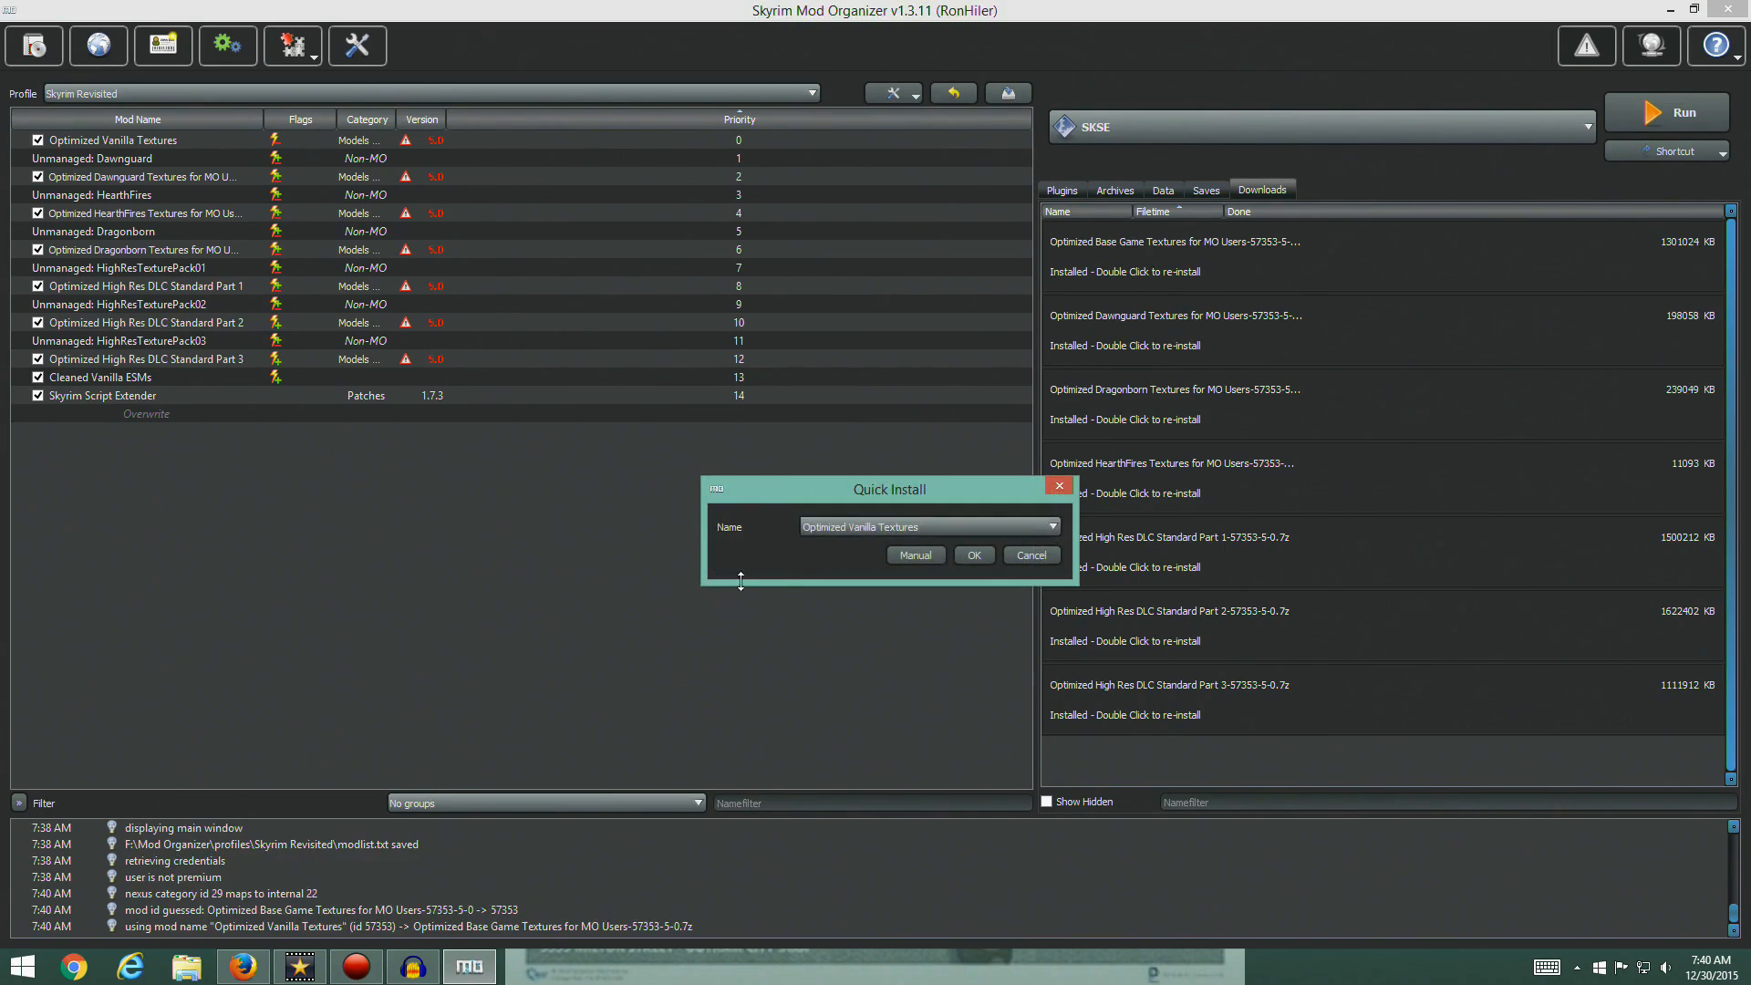
click(971, 560)
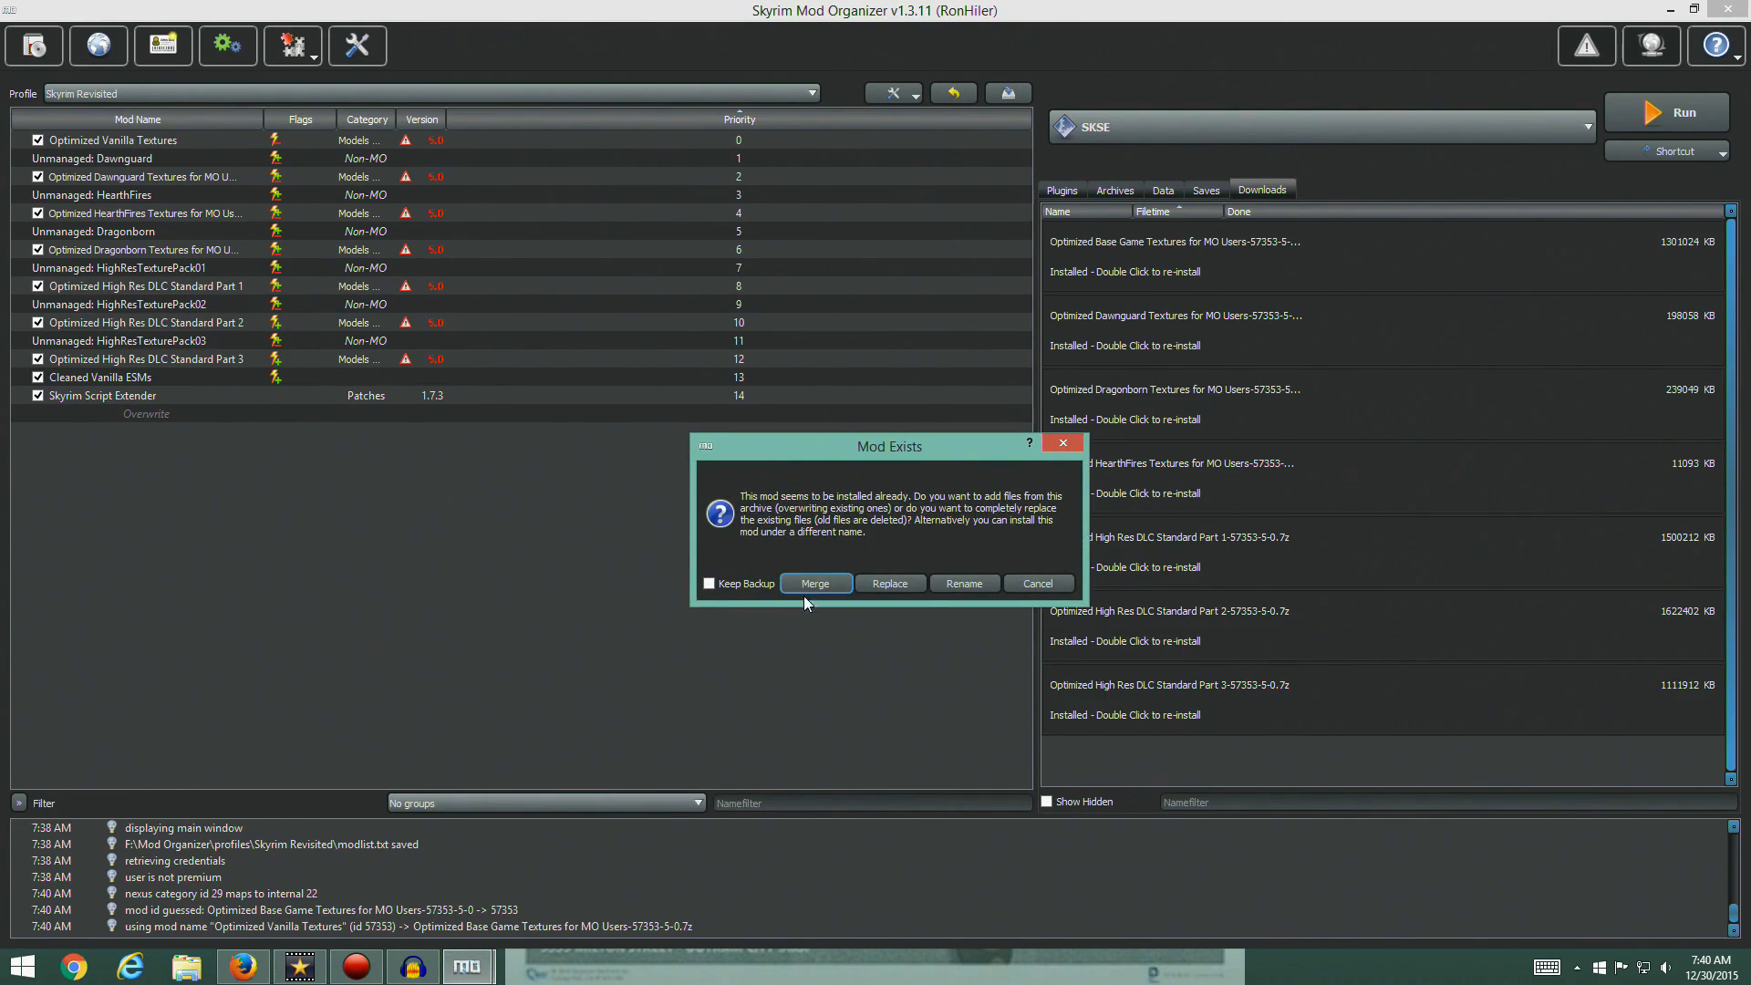
click(897, 583)
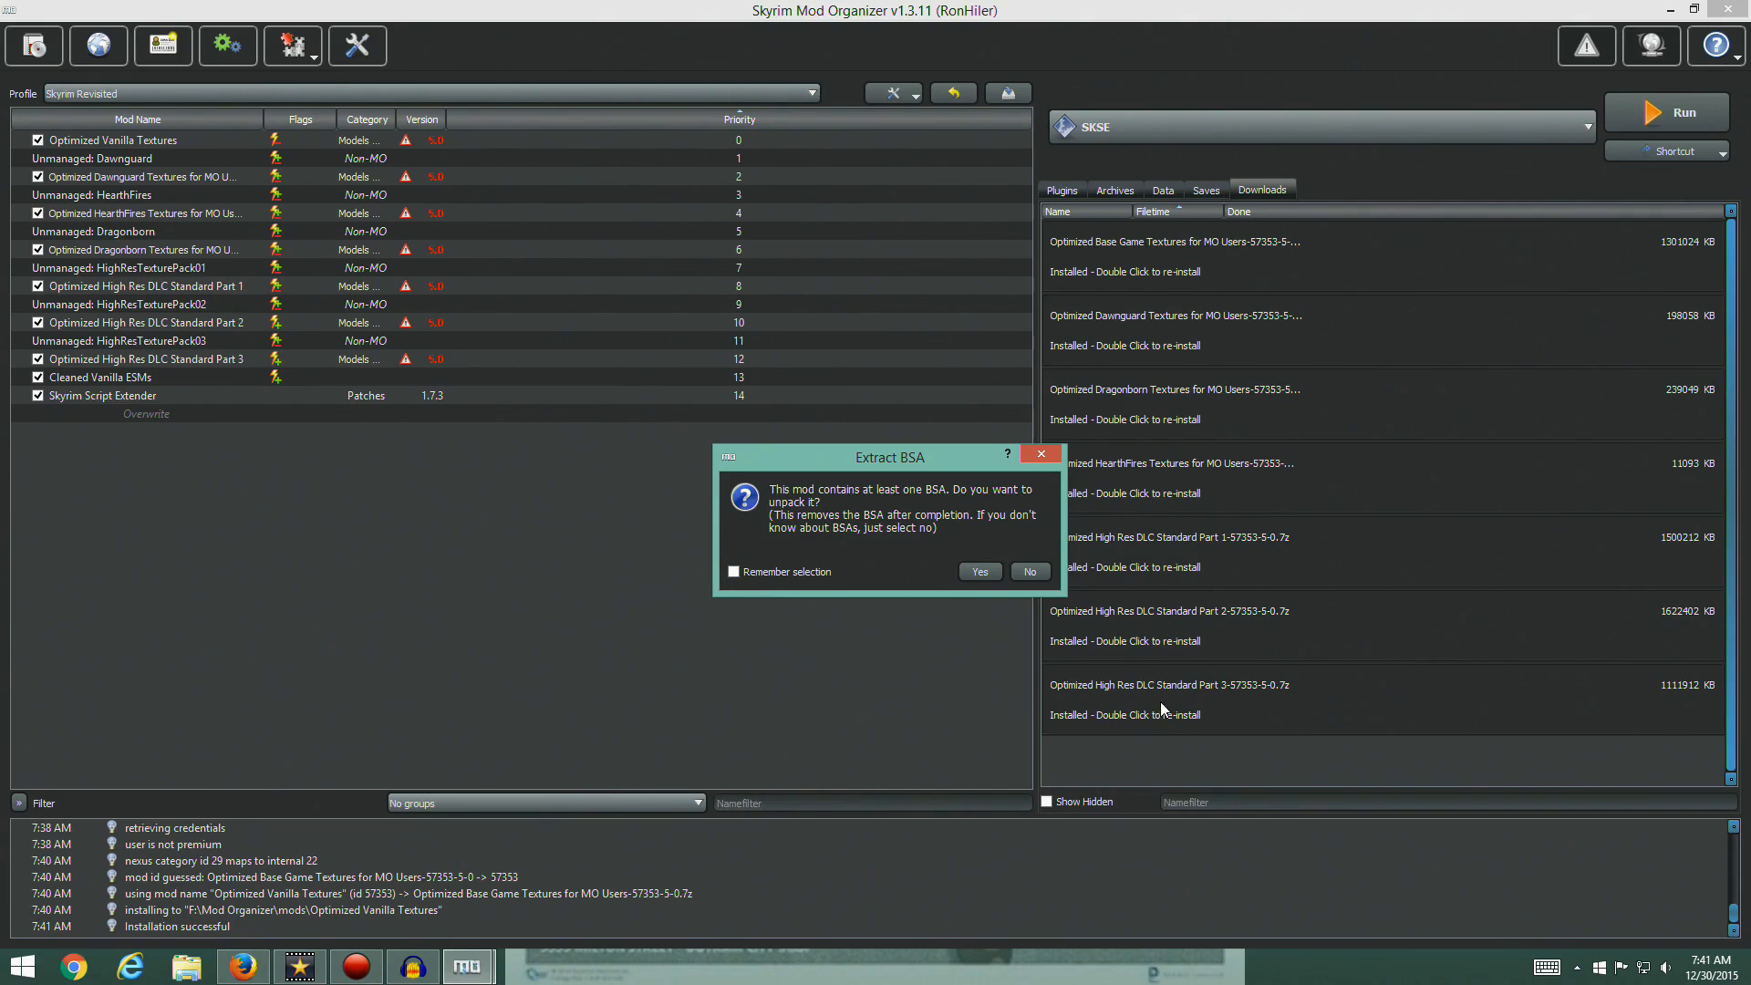
click(979, 572)
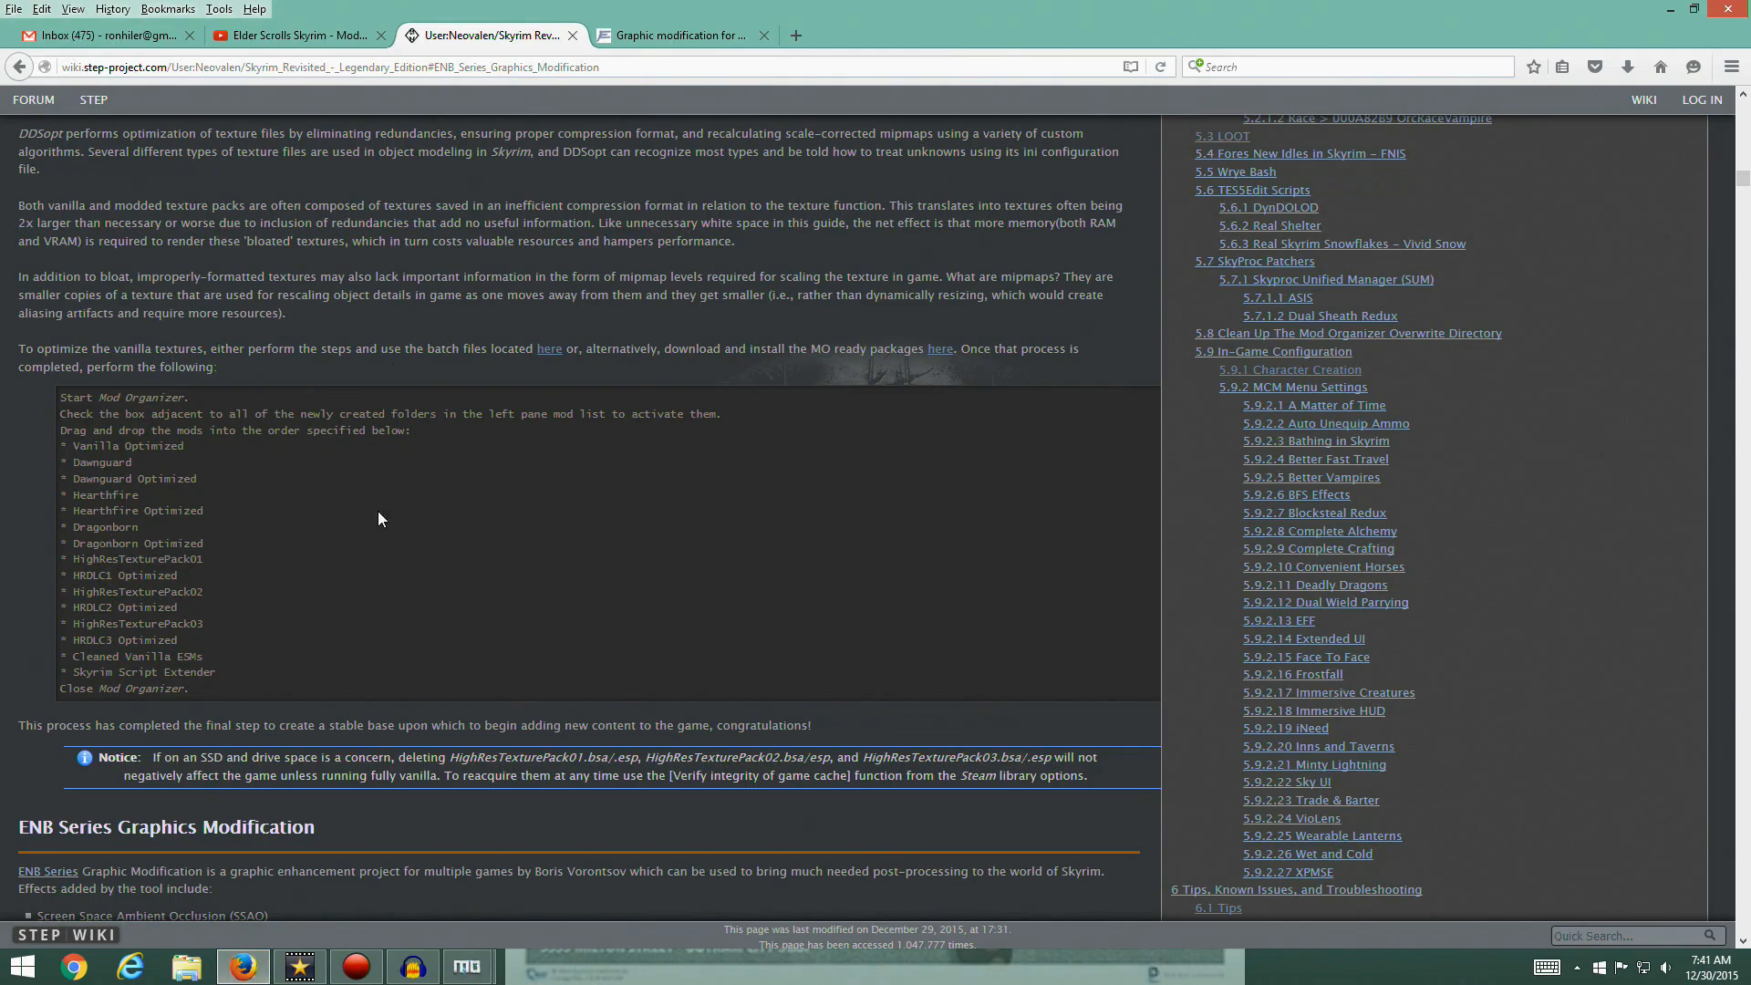
Switch to the guide in Firefox and find the notice on answering BSA extraction prompts in The Dovahkiin Comes section
scroll(403, 617, down, 20)
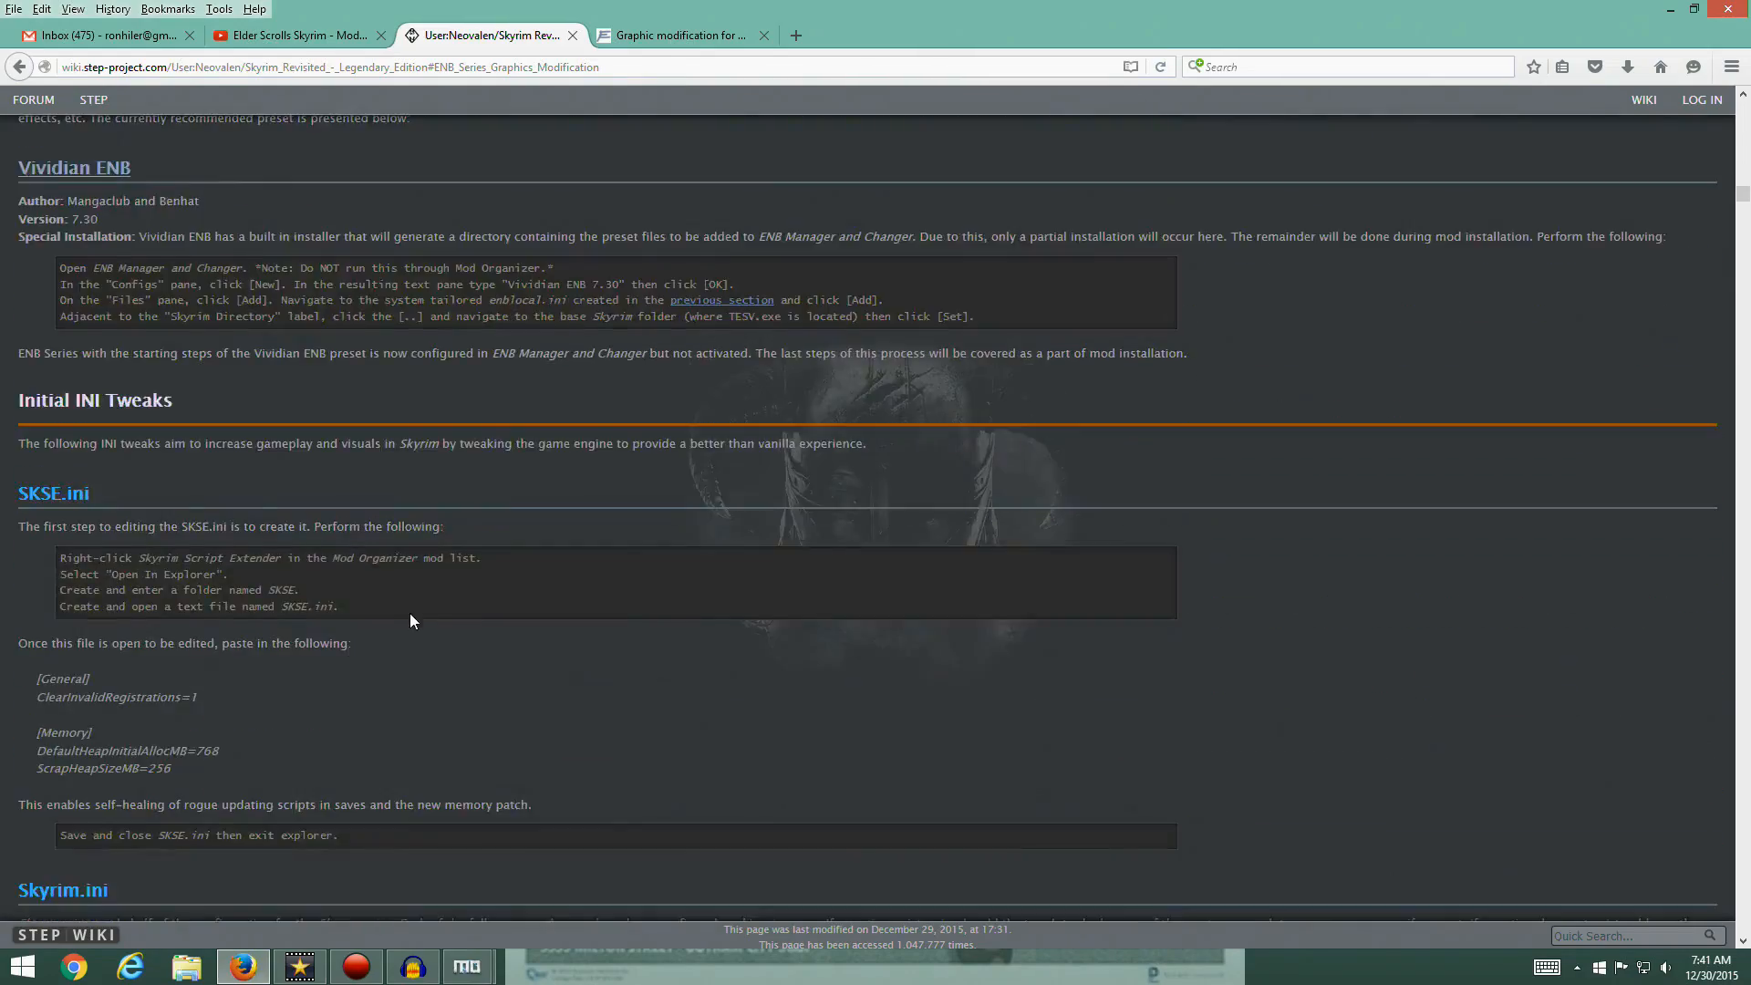
scroll(412, 610, down, 20)
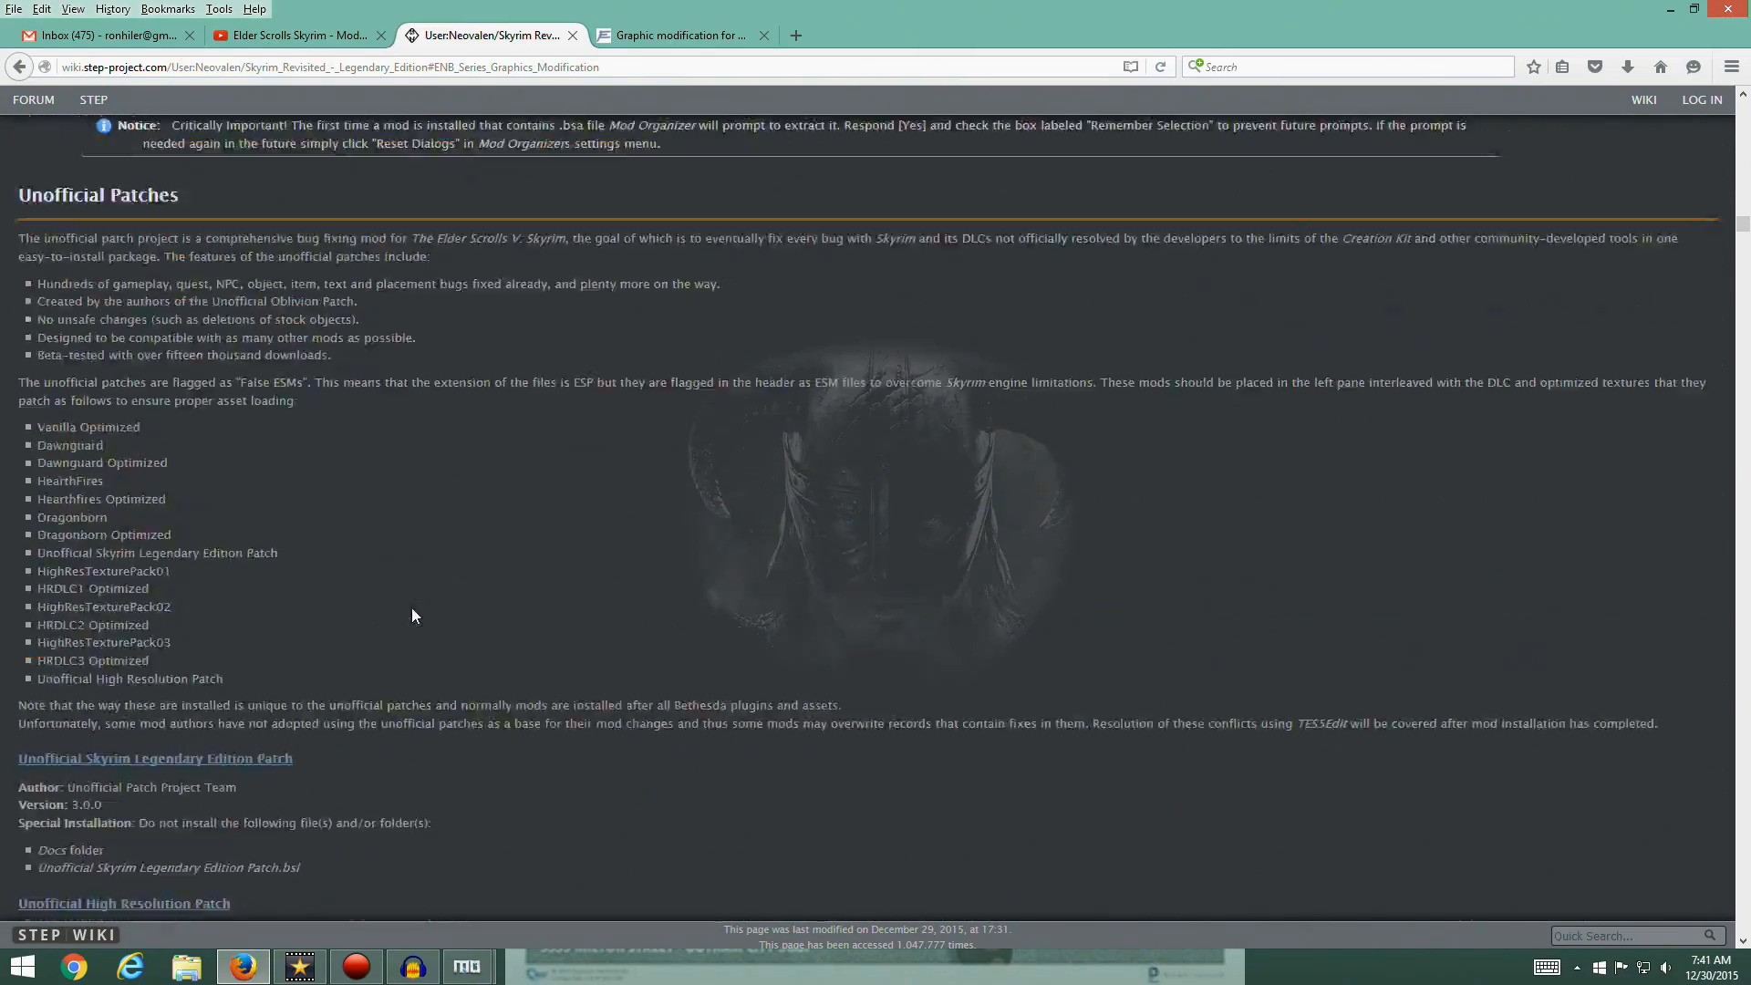
scroll(412, 607, down, 20)
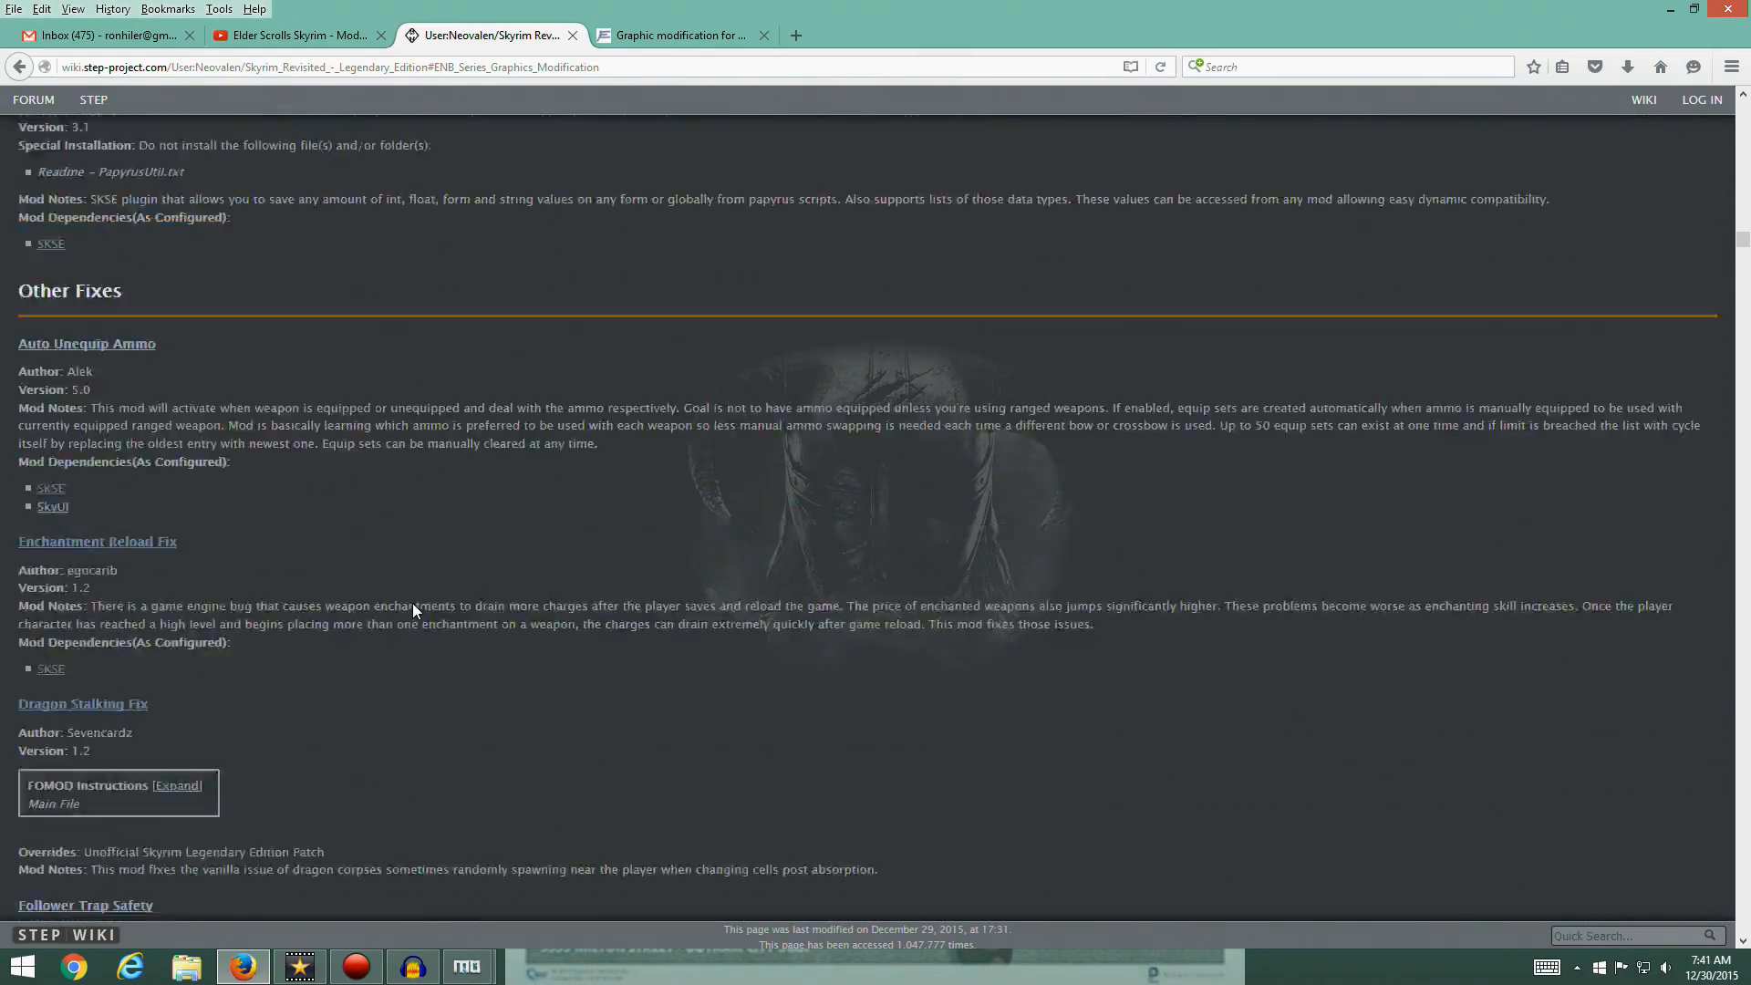
scroll(412, 609, up, 18)
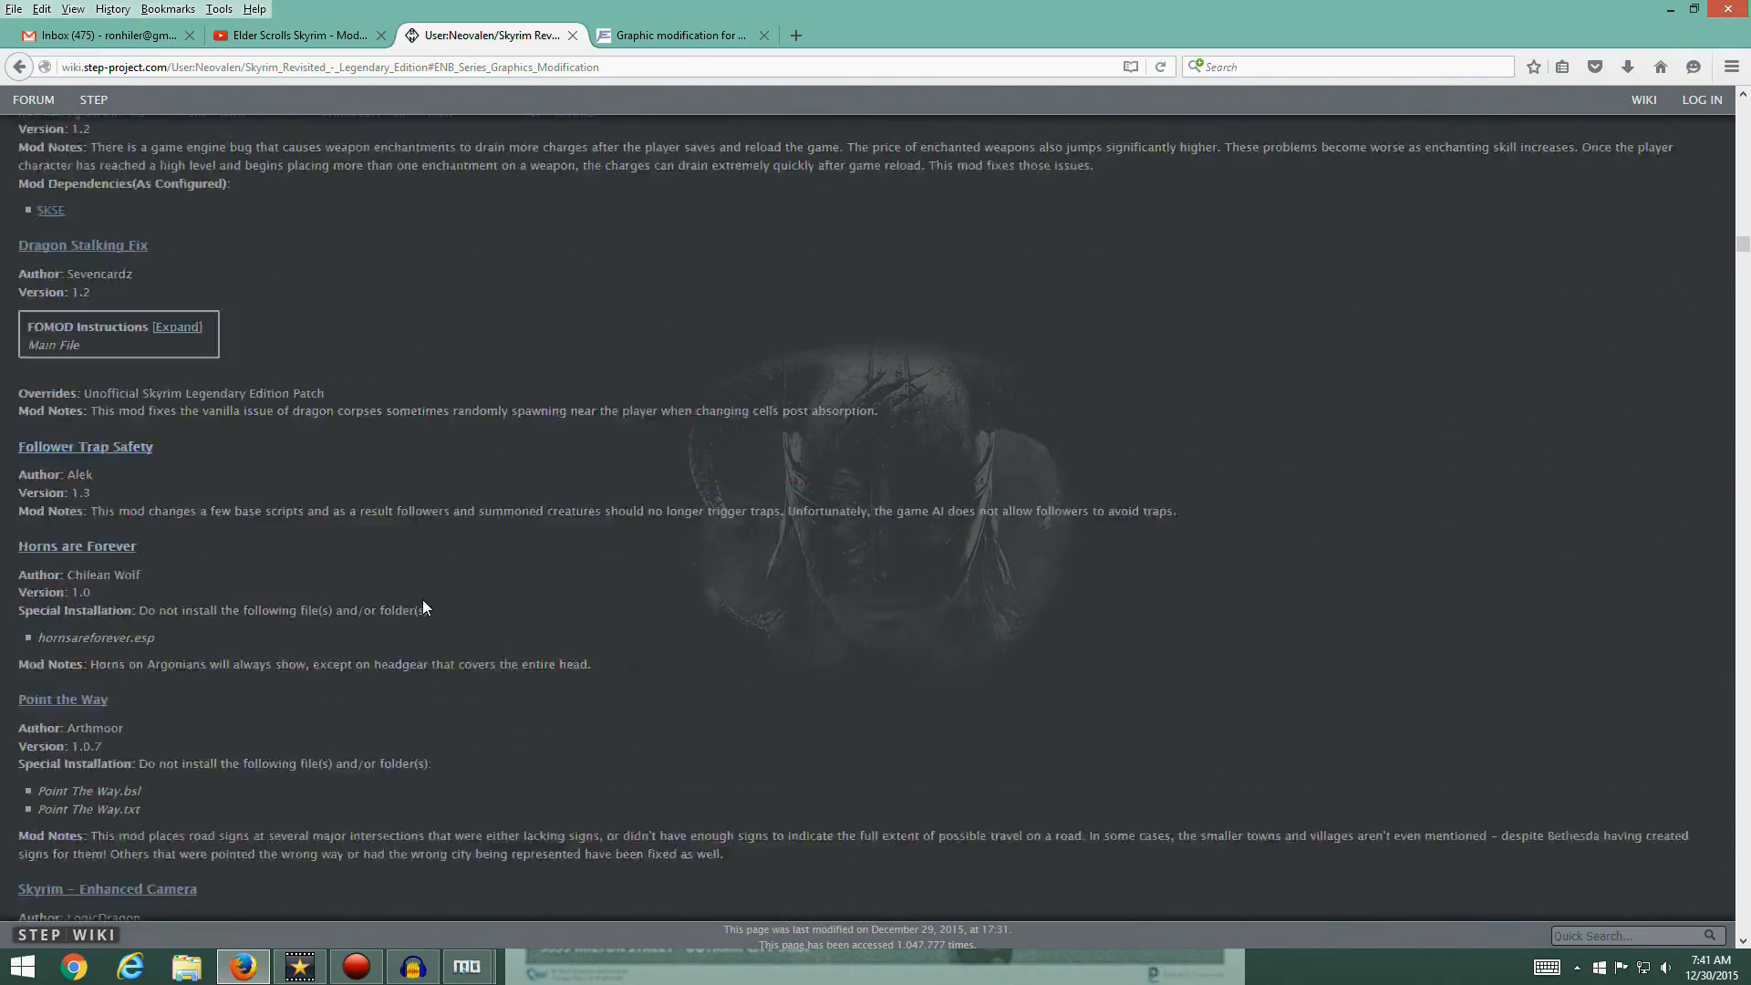
scroll(423, 601, up, 15)
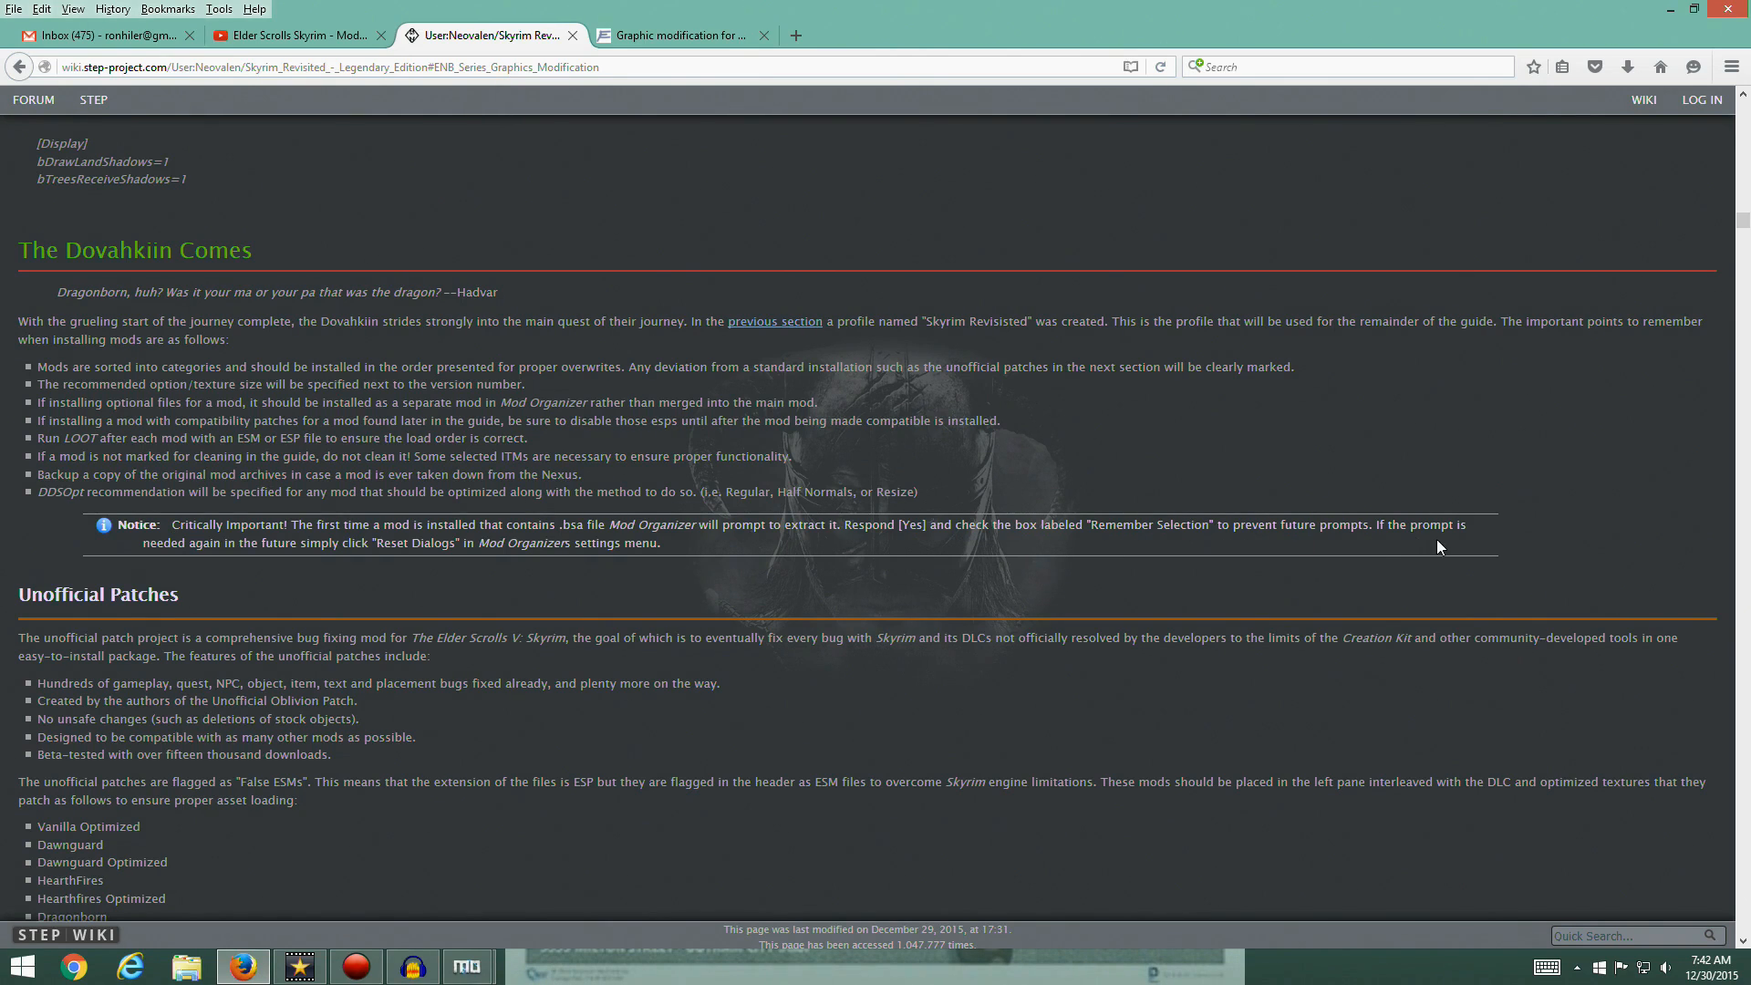
Review the guide's setup sections from the prerequisites through the mod order listed under Optimizing The Bethesda Textures
drag(1748, 227, 1749, 127)
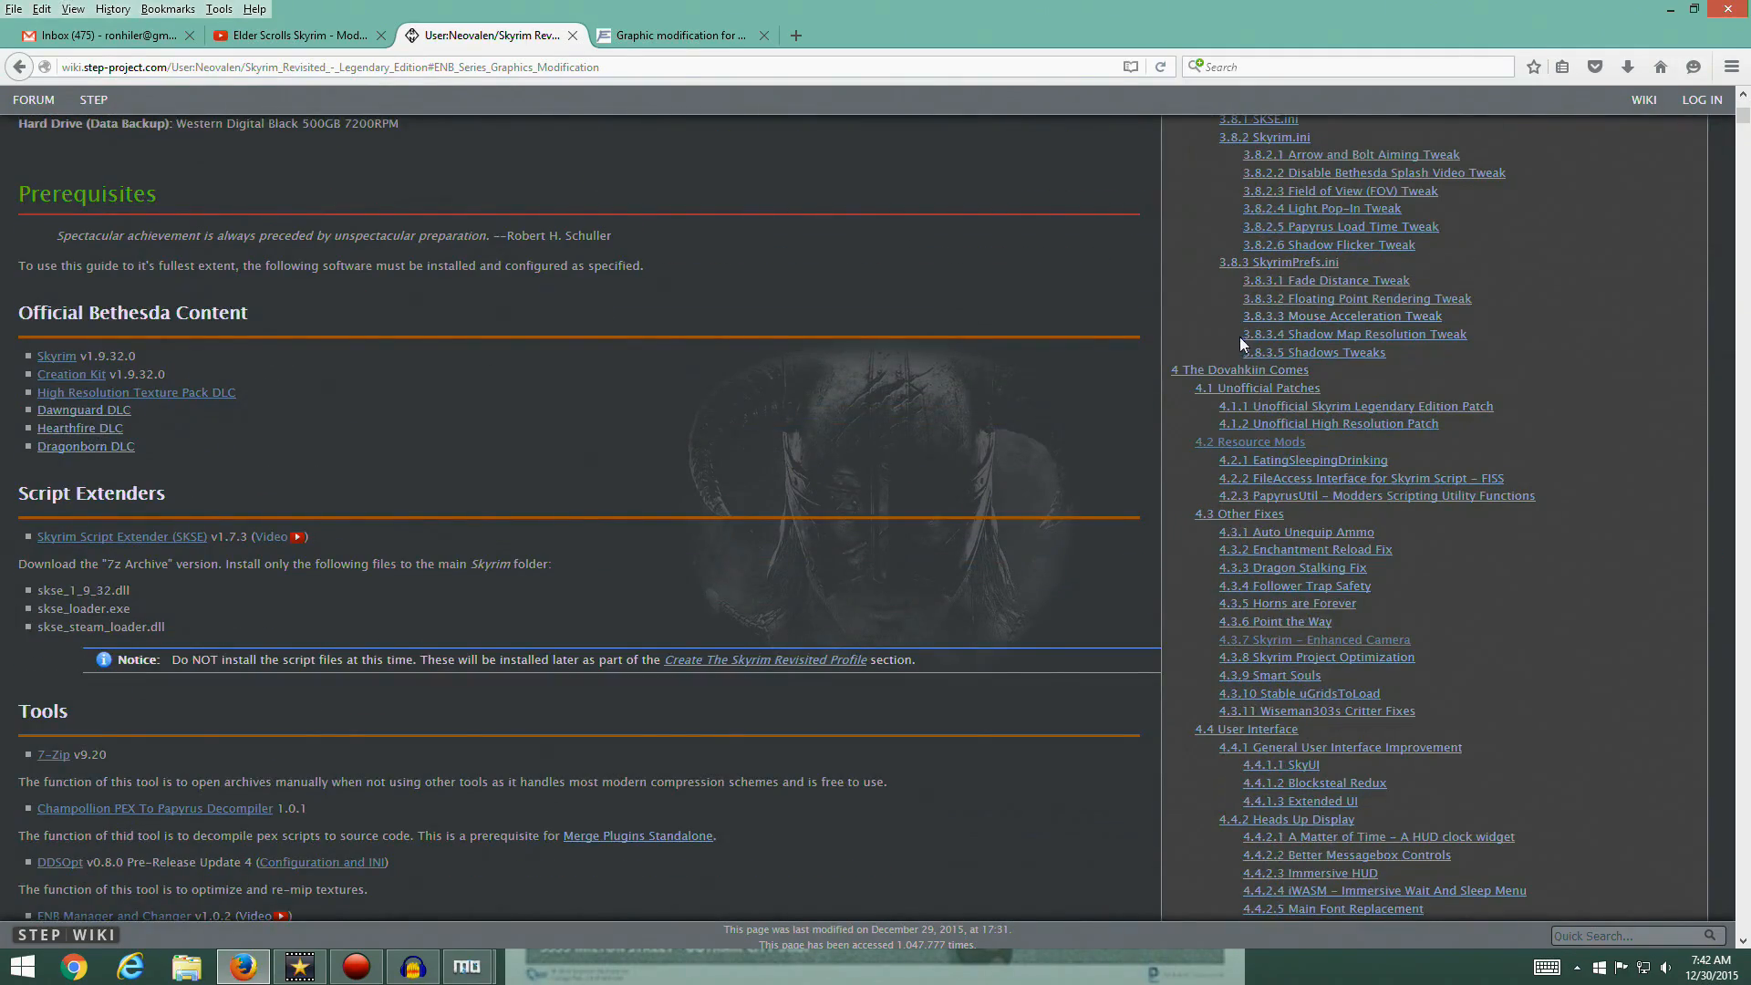
scroll(1345, 411, up, 5)
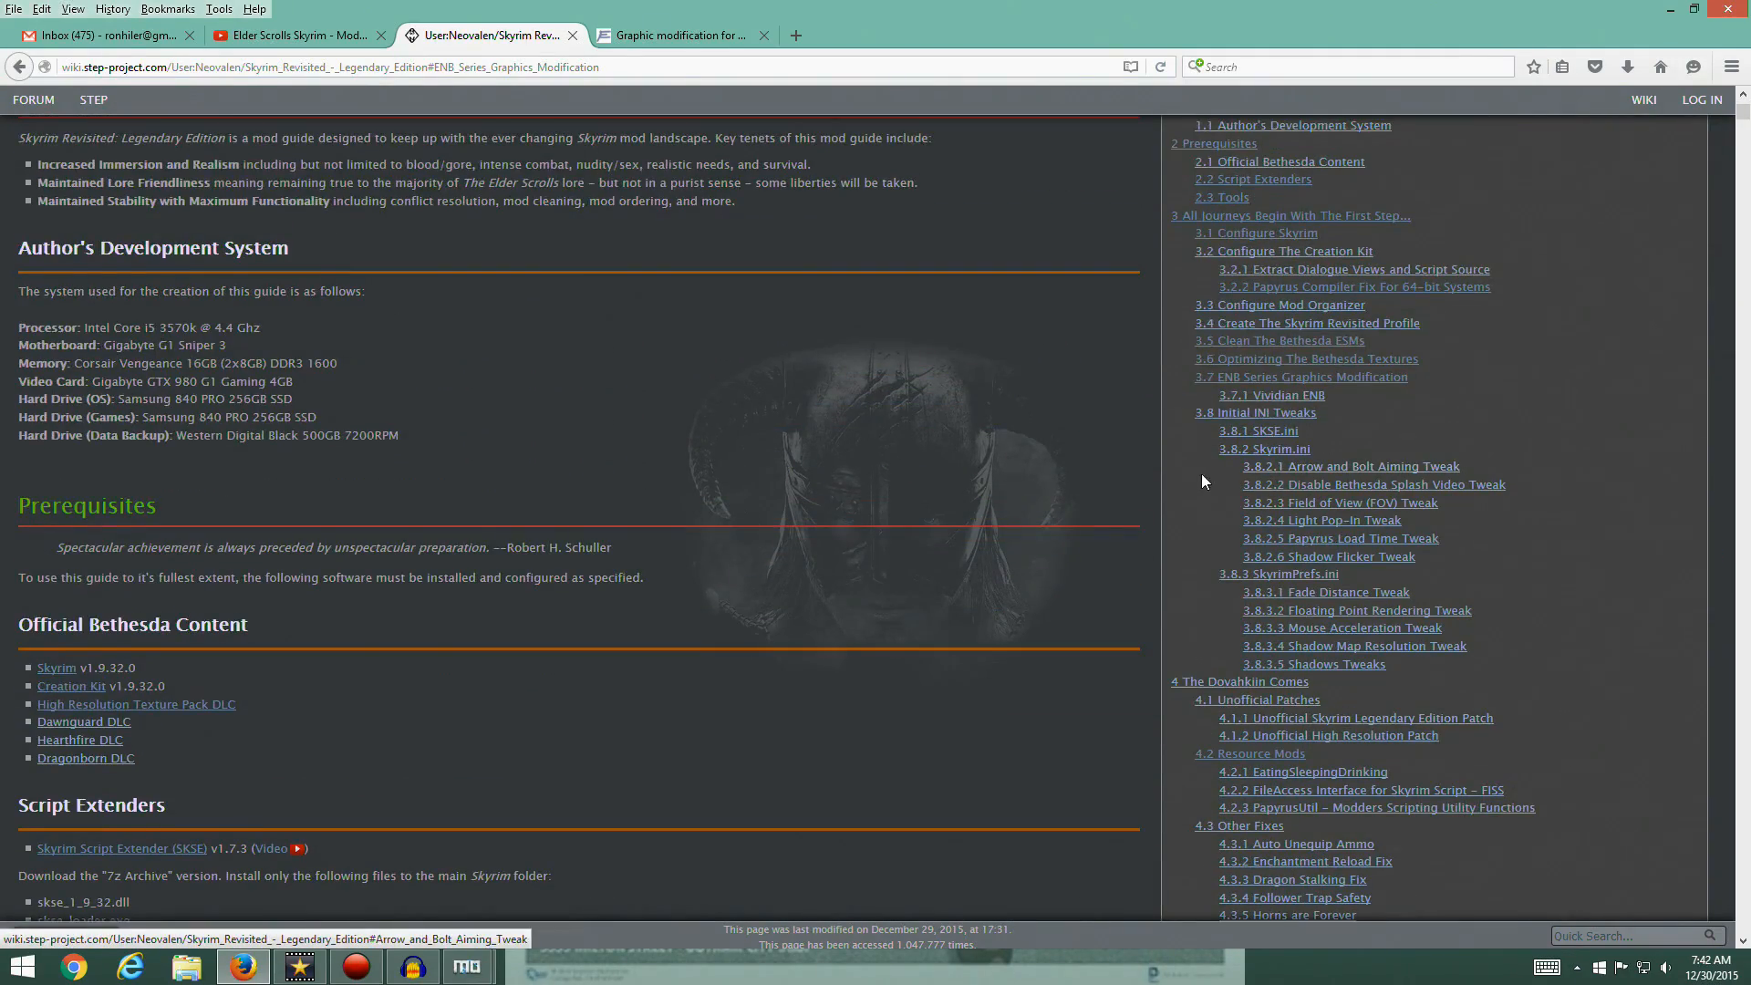
scroll(496, 591, down, 15)
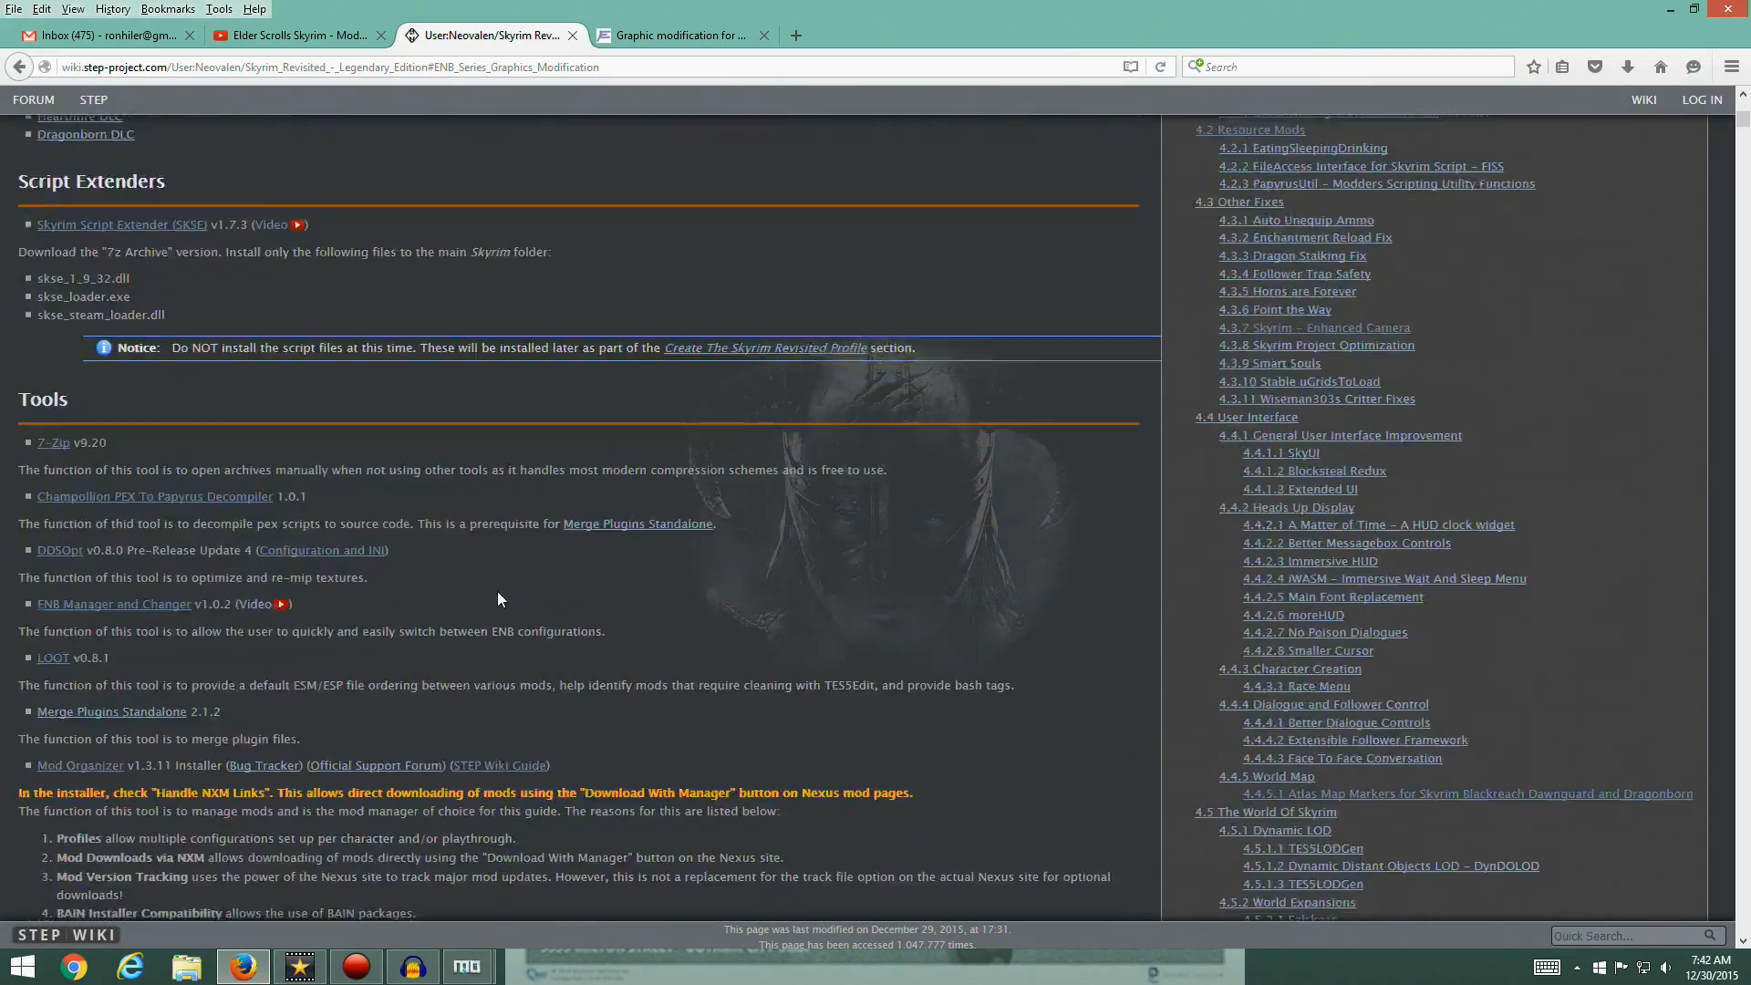
scroll(496, 591, up, 6)
scroll(495, 588, down, 20)
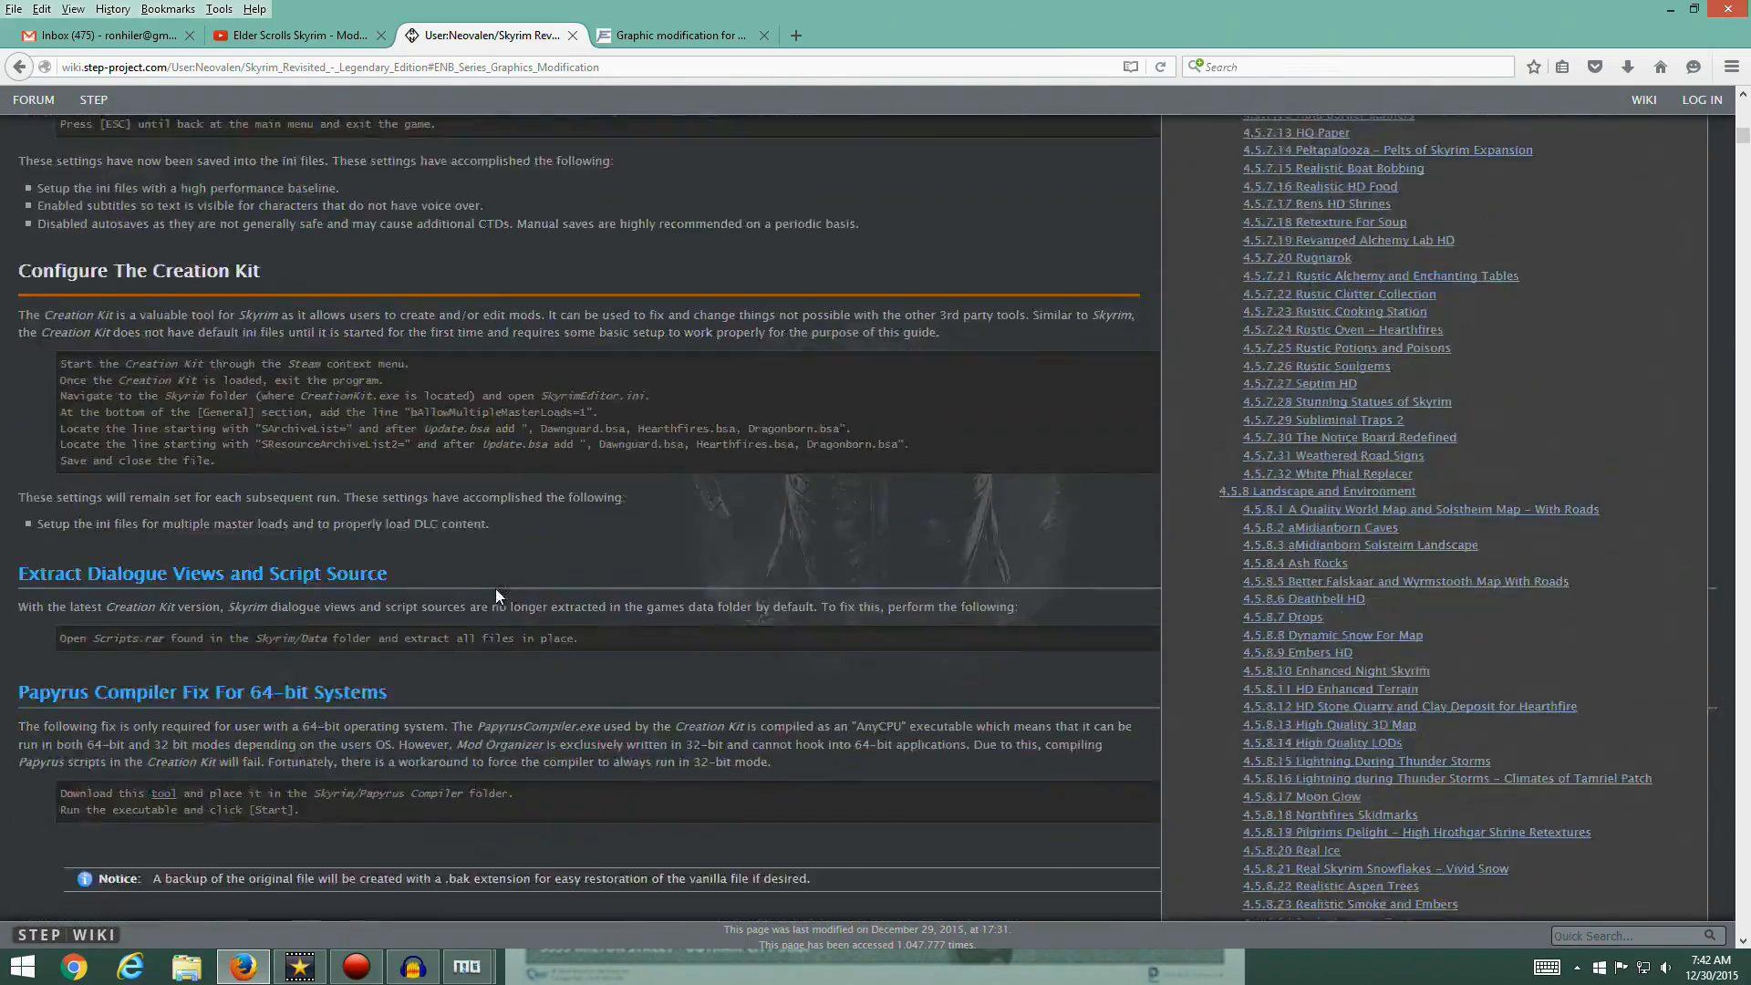
scroll(369, 560, down, 9)
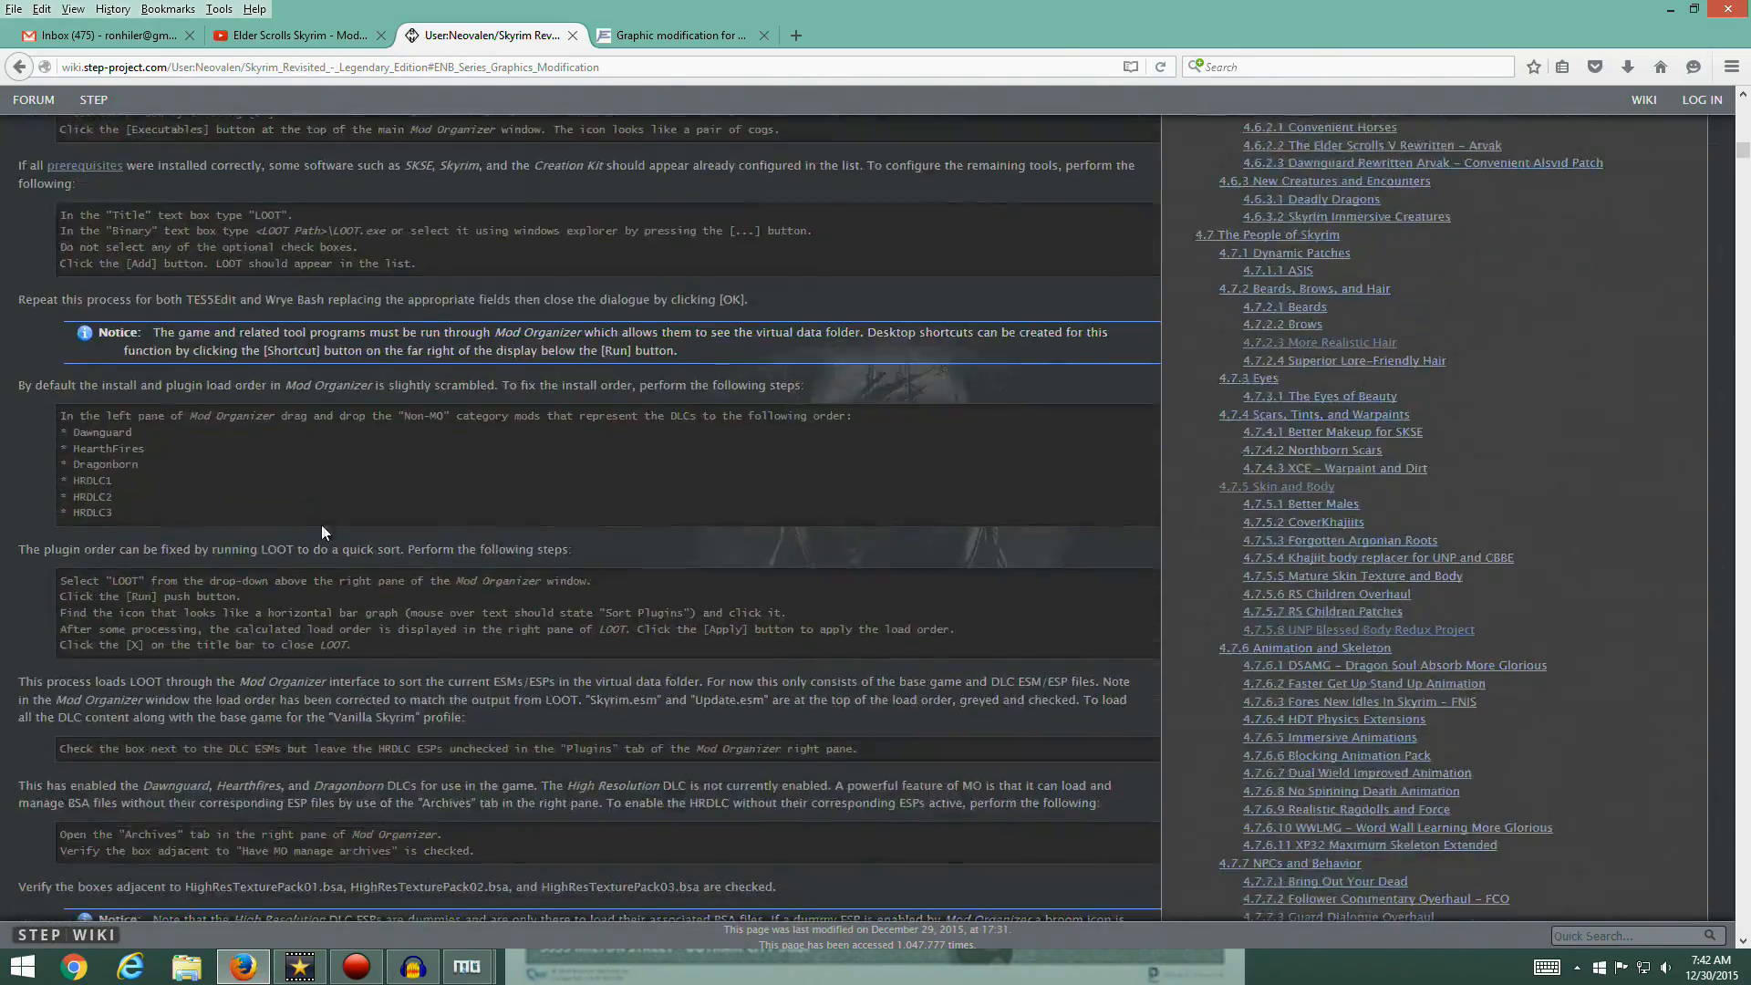
scroll(338, 614, down, 10)
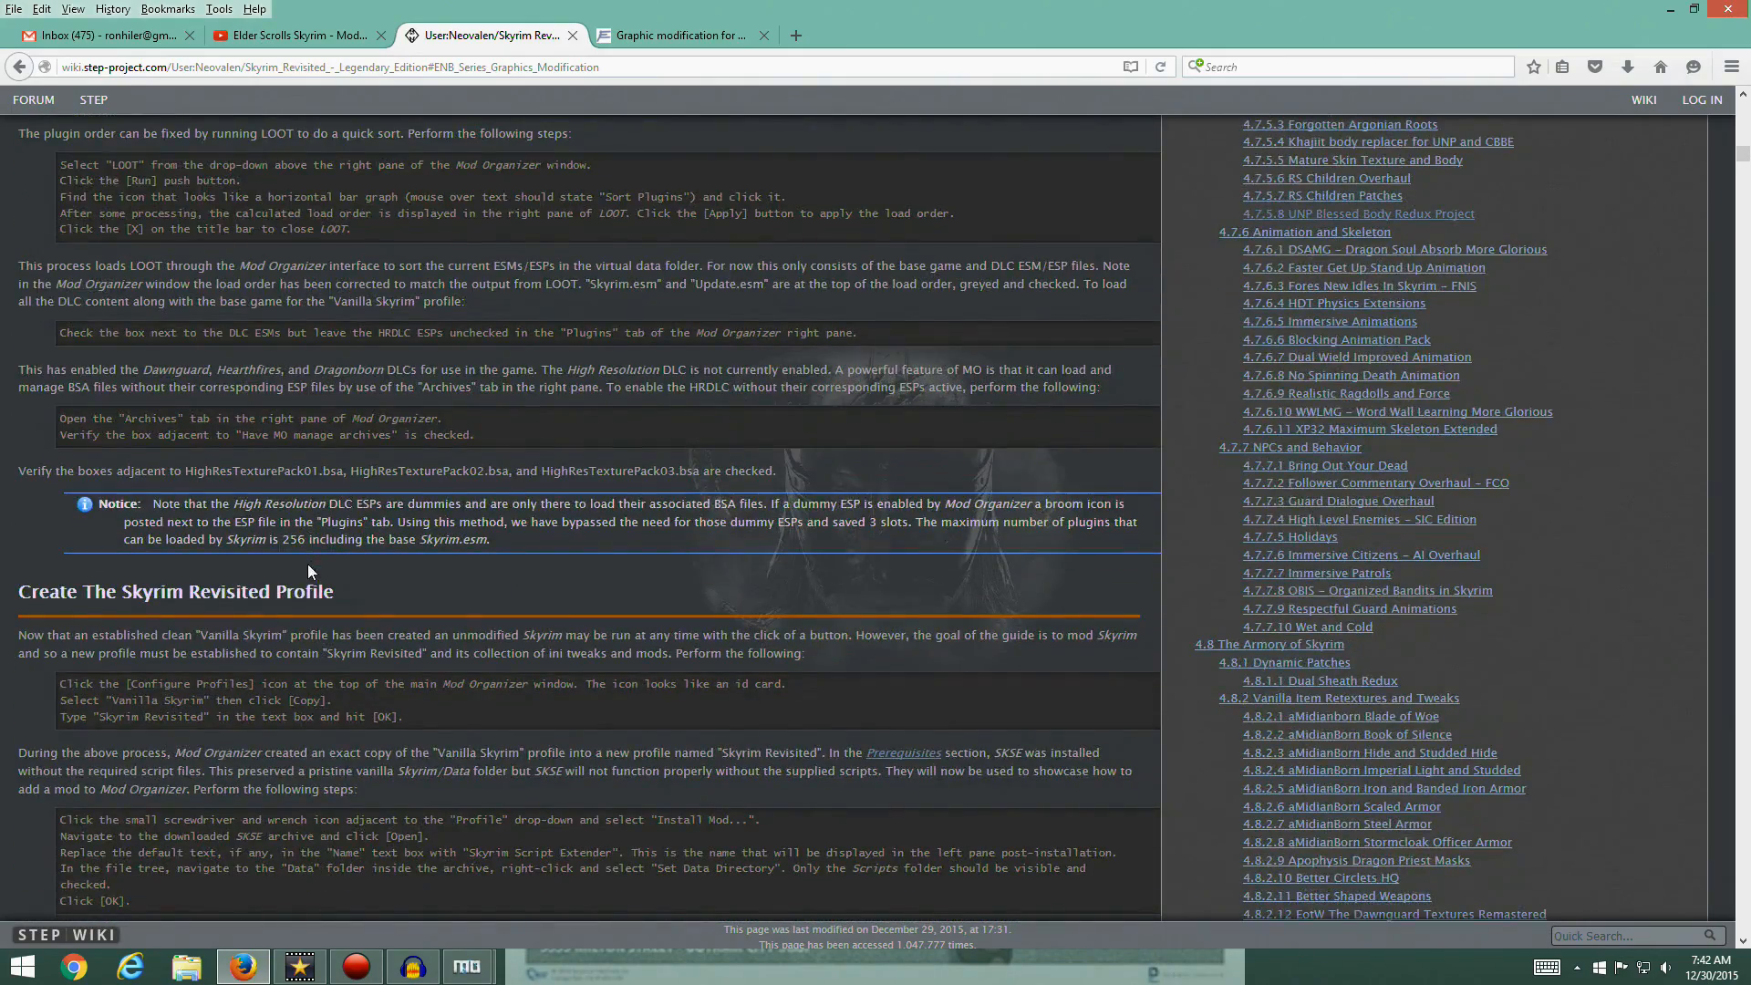
scroll(373, 633, down, 18)
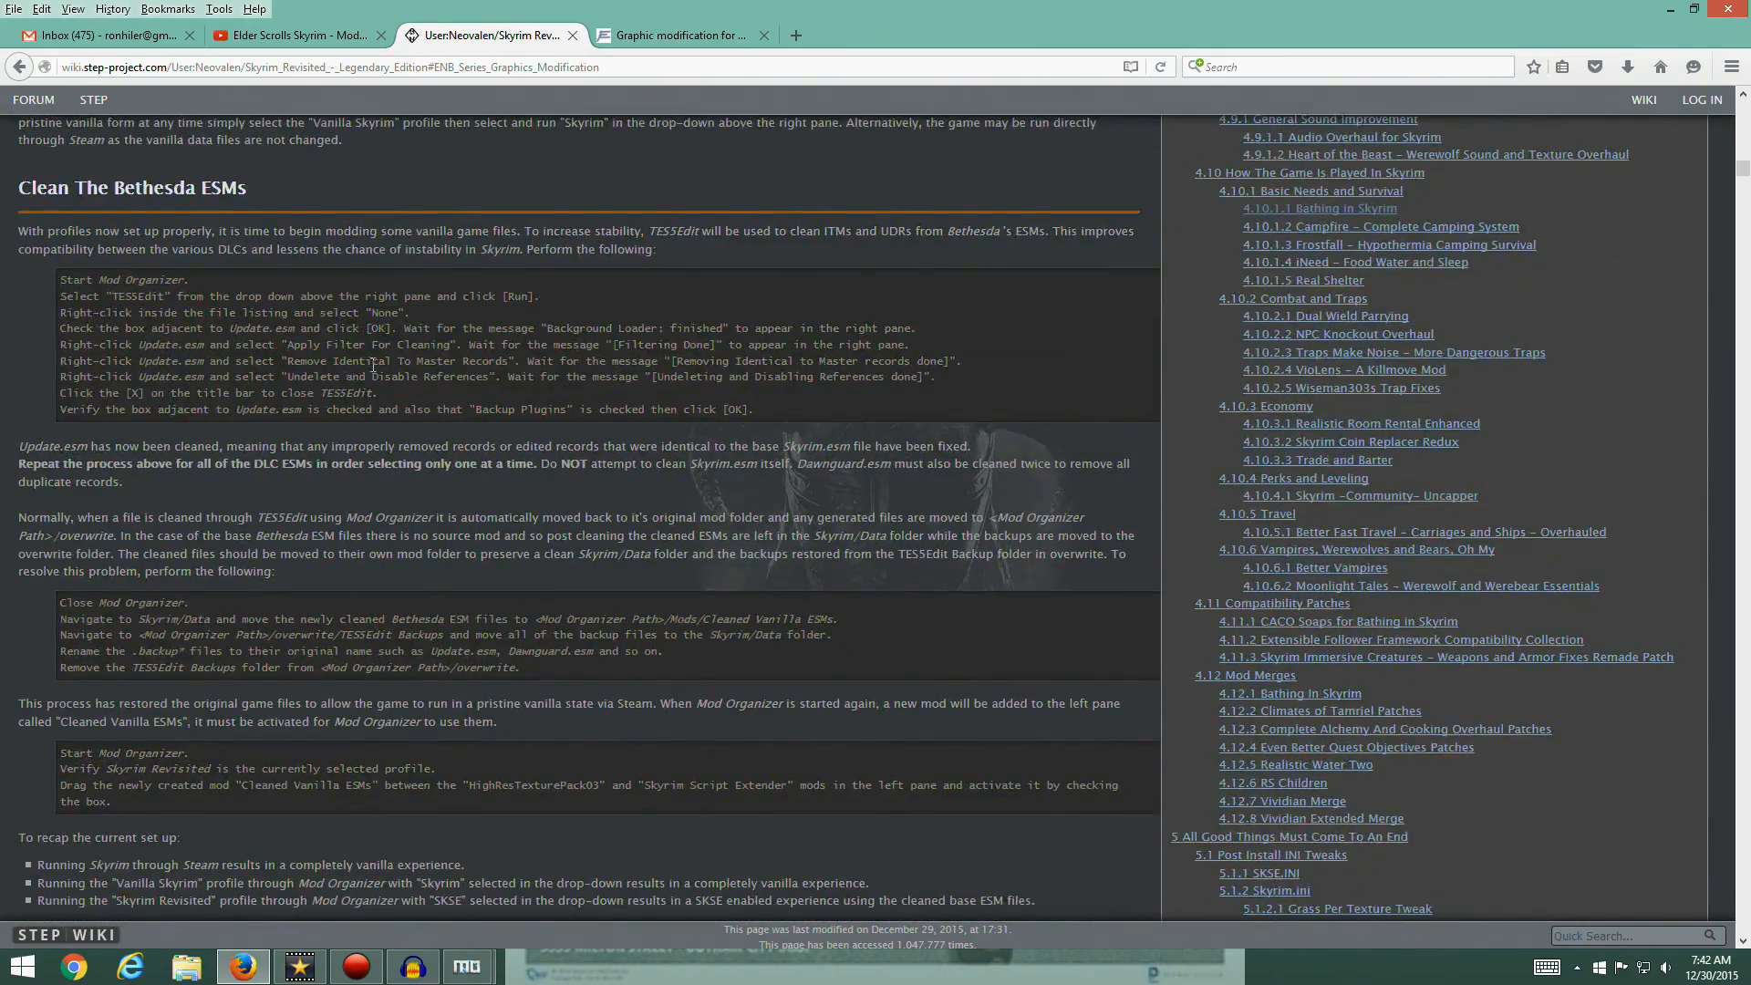
scroll(218, 337, down, 11)
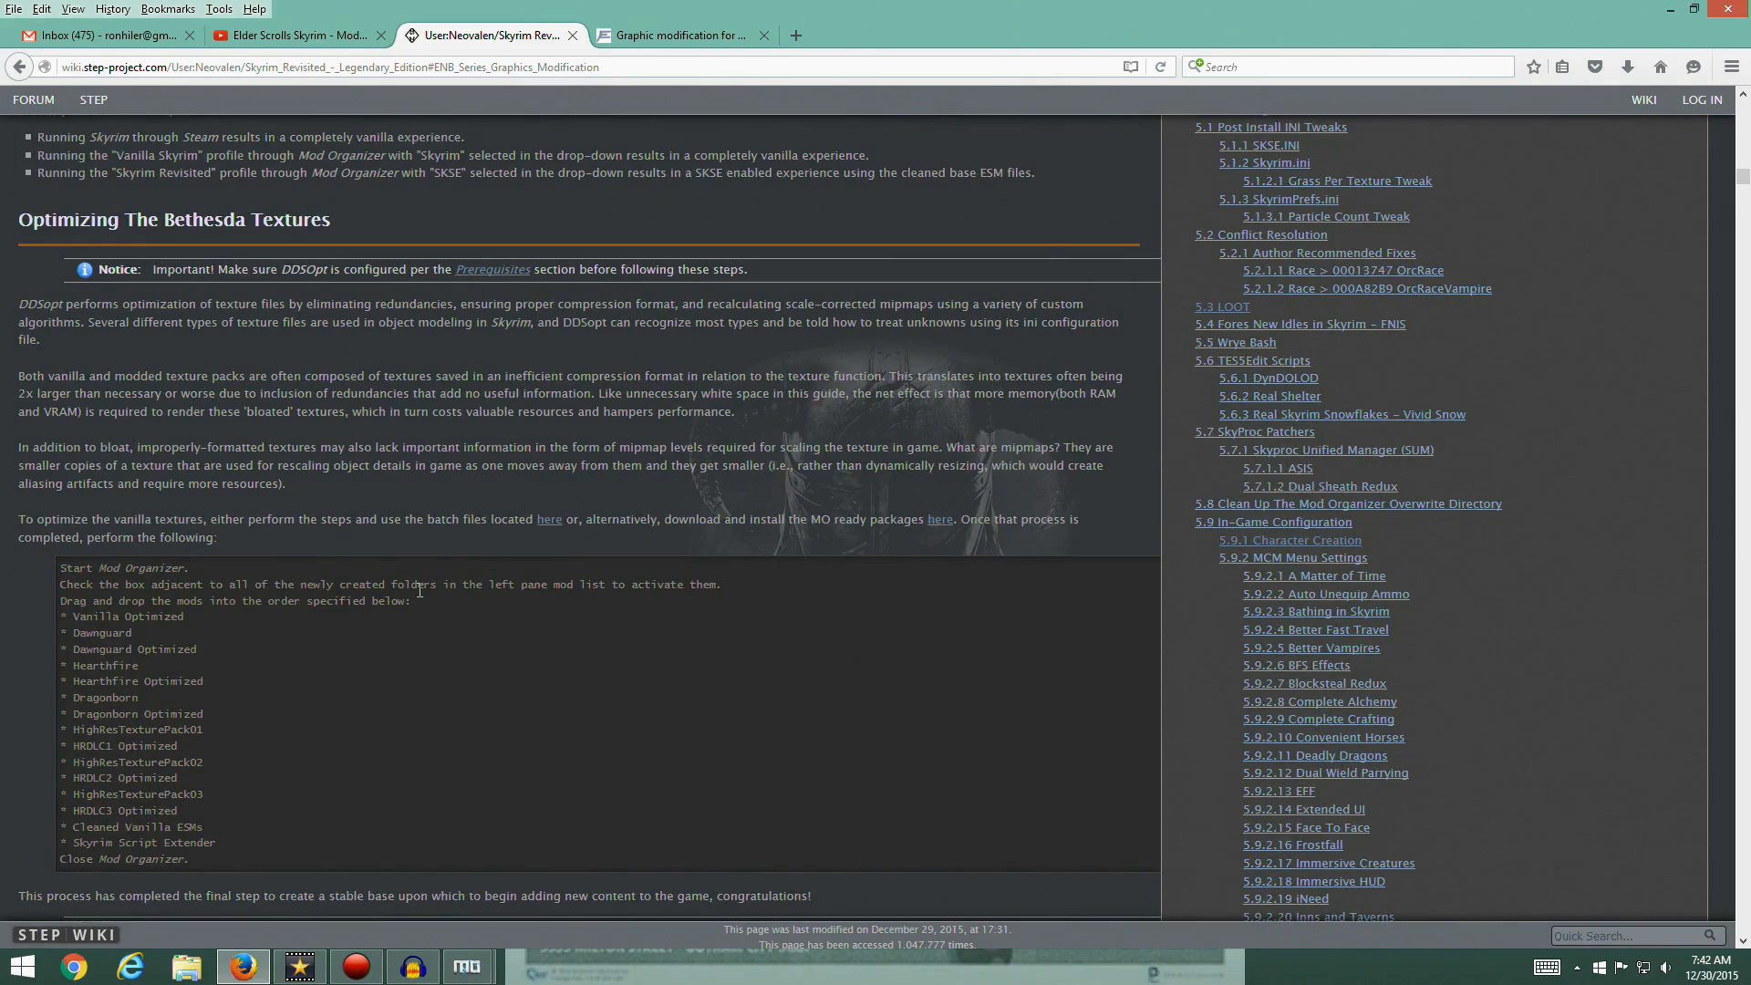
scroll(631, 556, down, 9)
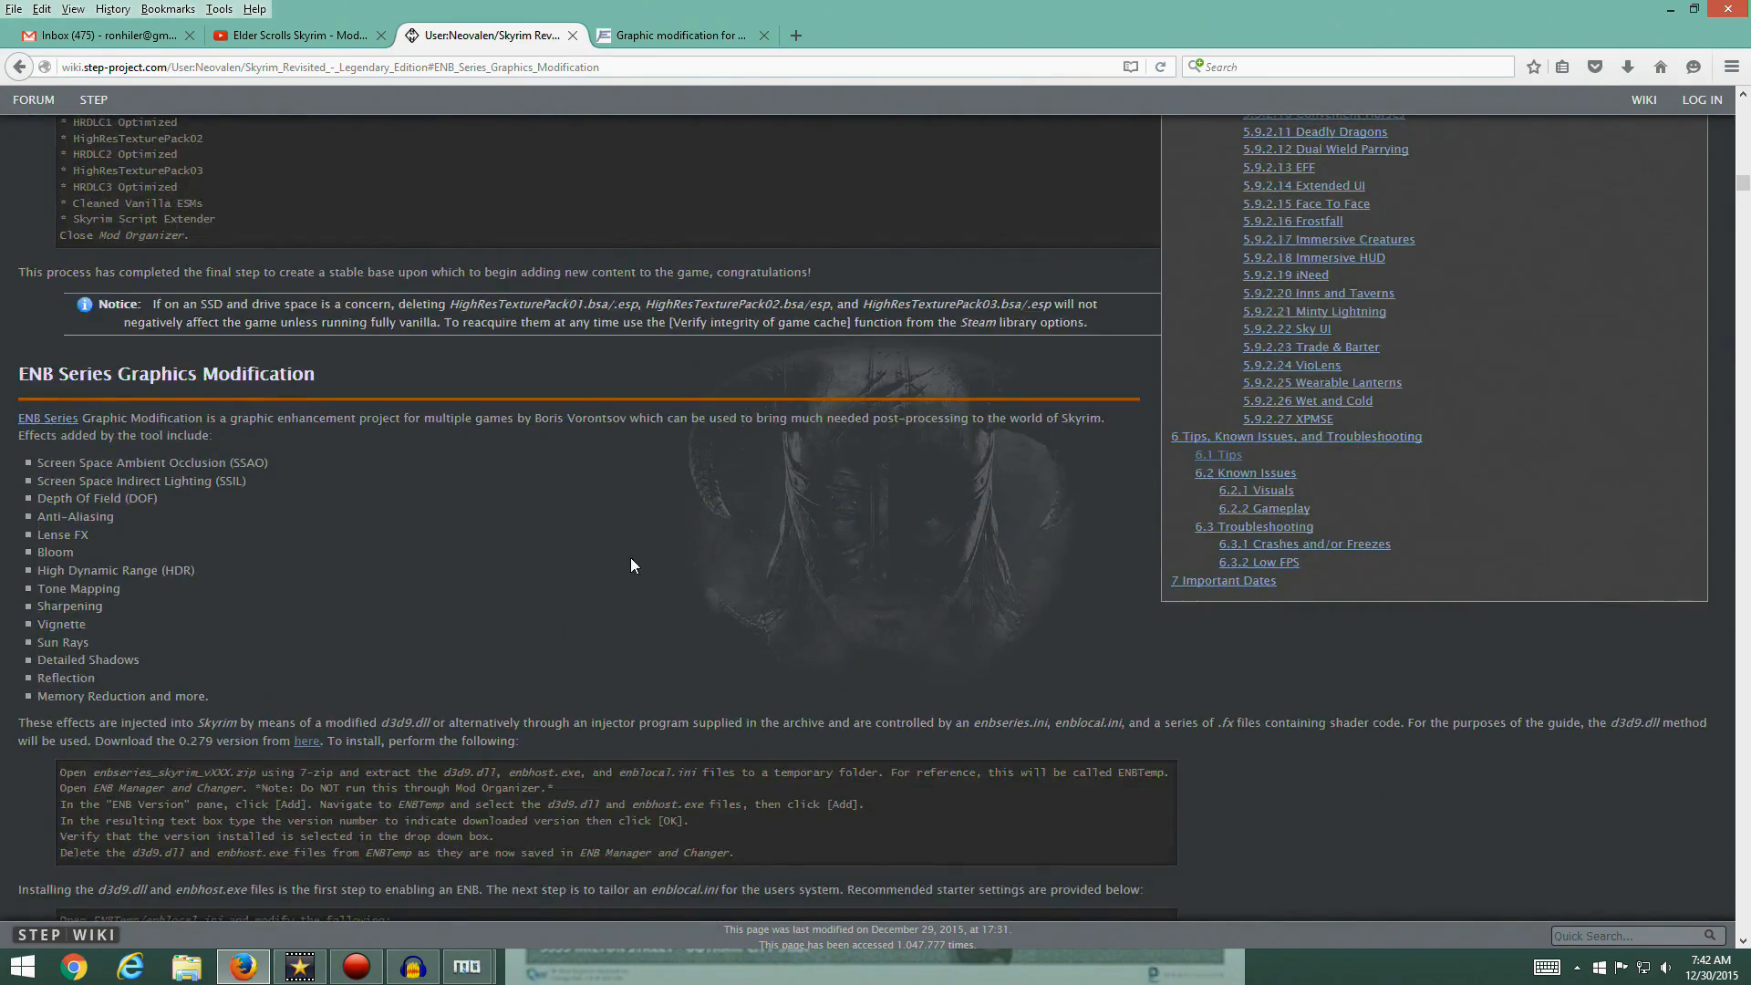
scroll(631, 556, up, 6)
scroll(631, 558, up, 1)
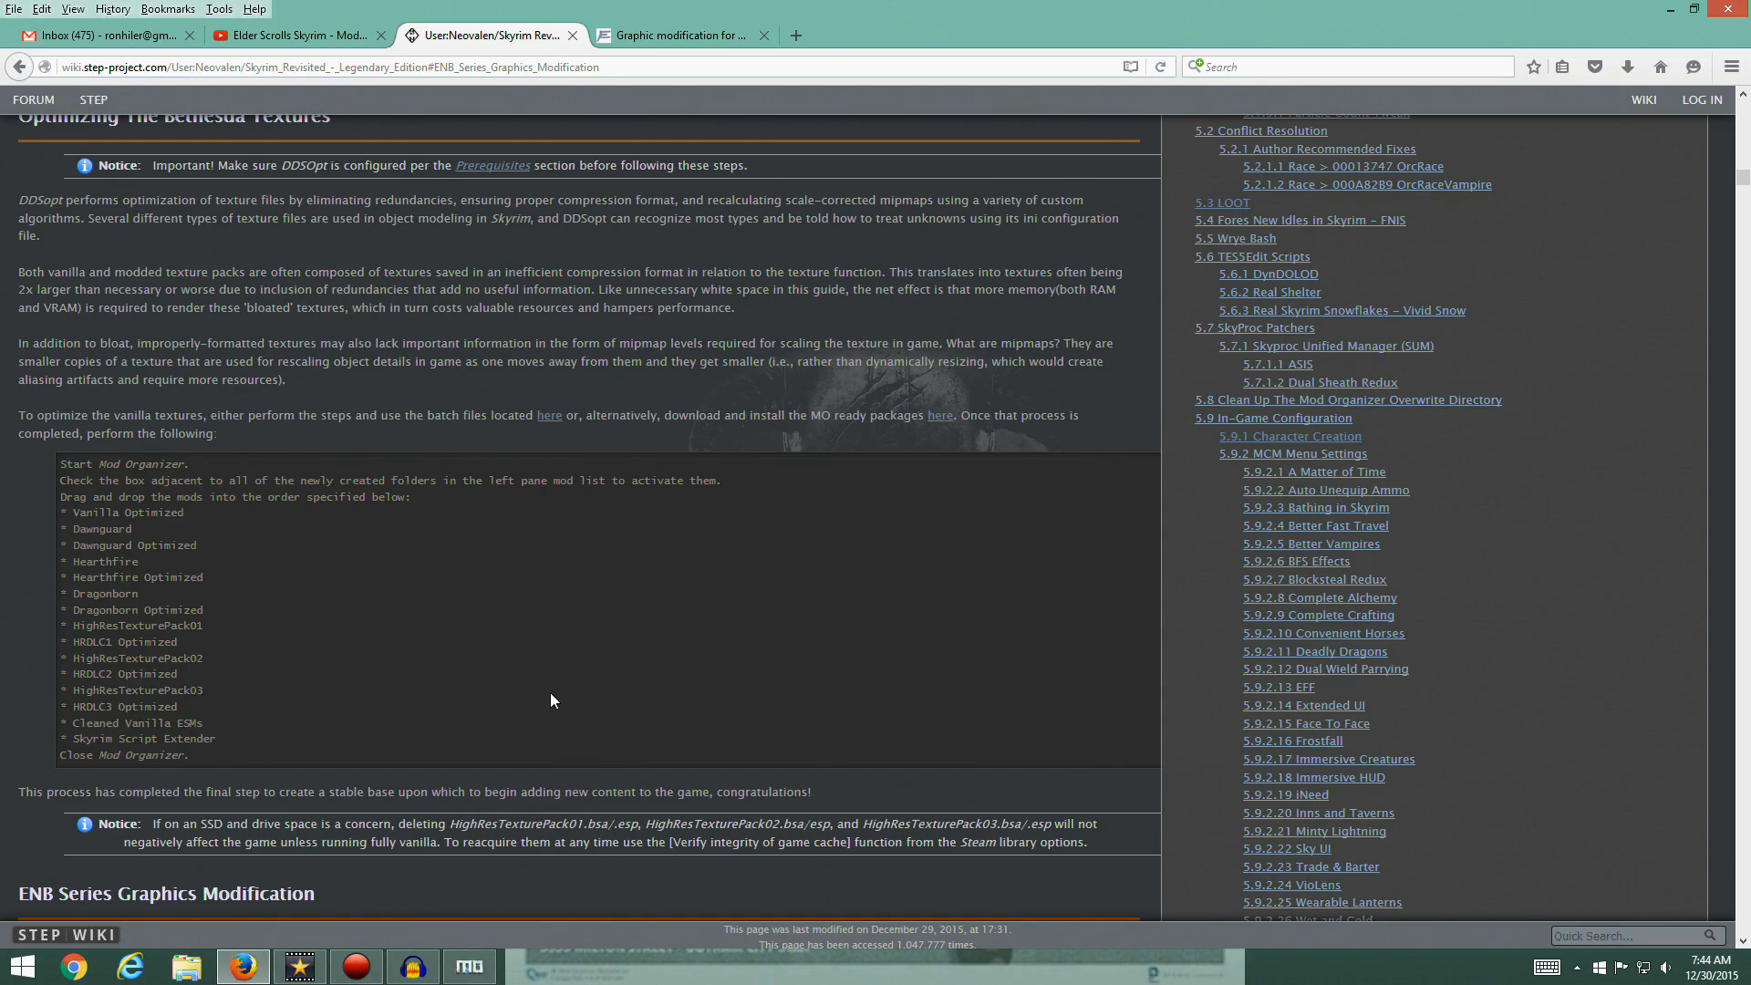
Switch to Mod Organizer and examine the virtual data files and managed archives for the optimized texture mods
click(468, 966)
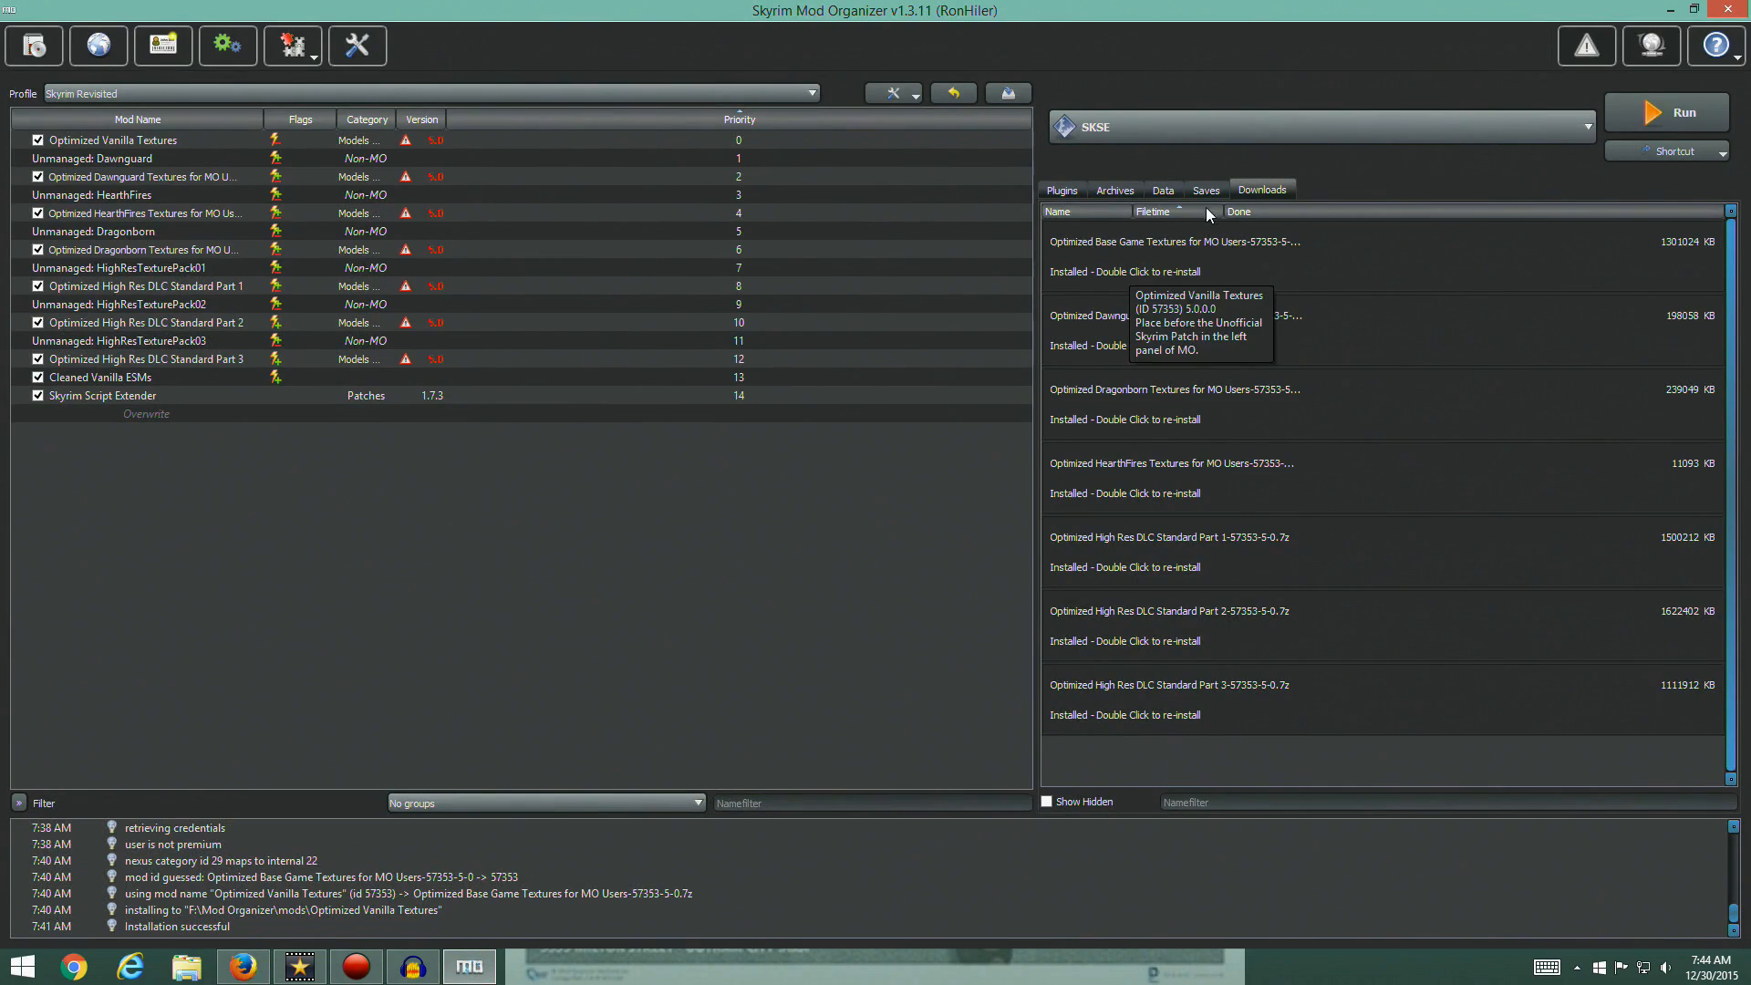
click(1167, 192)
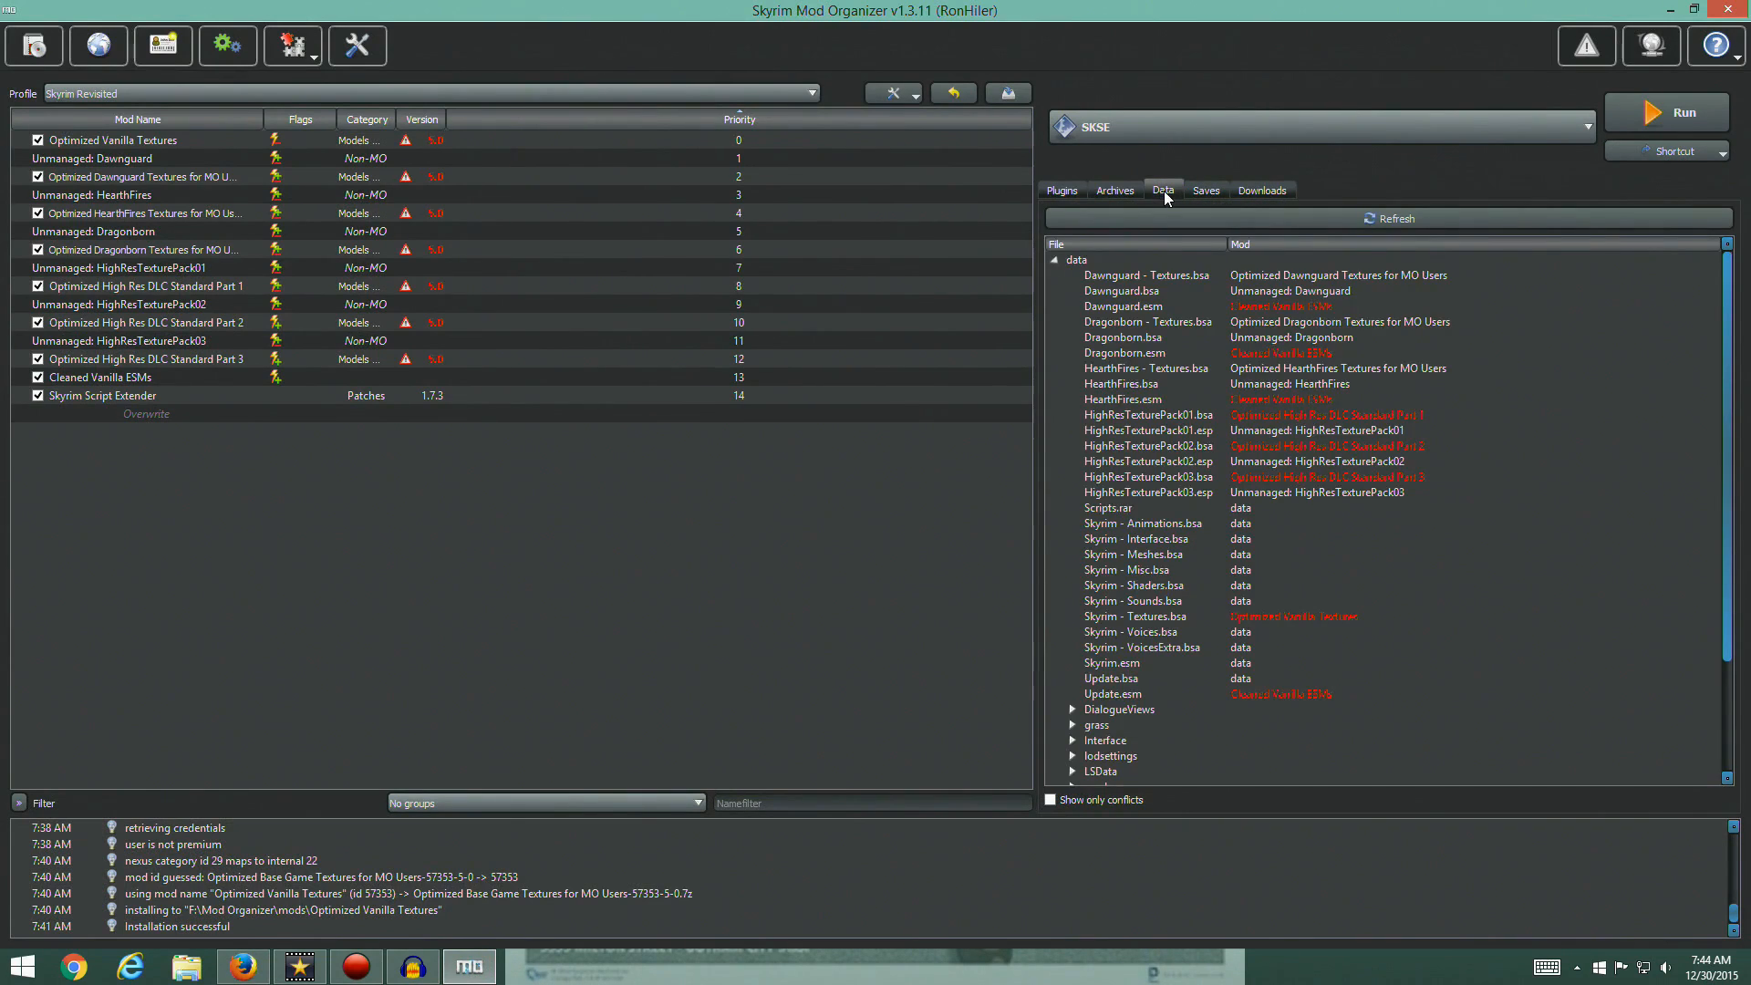
click(1124, 190)
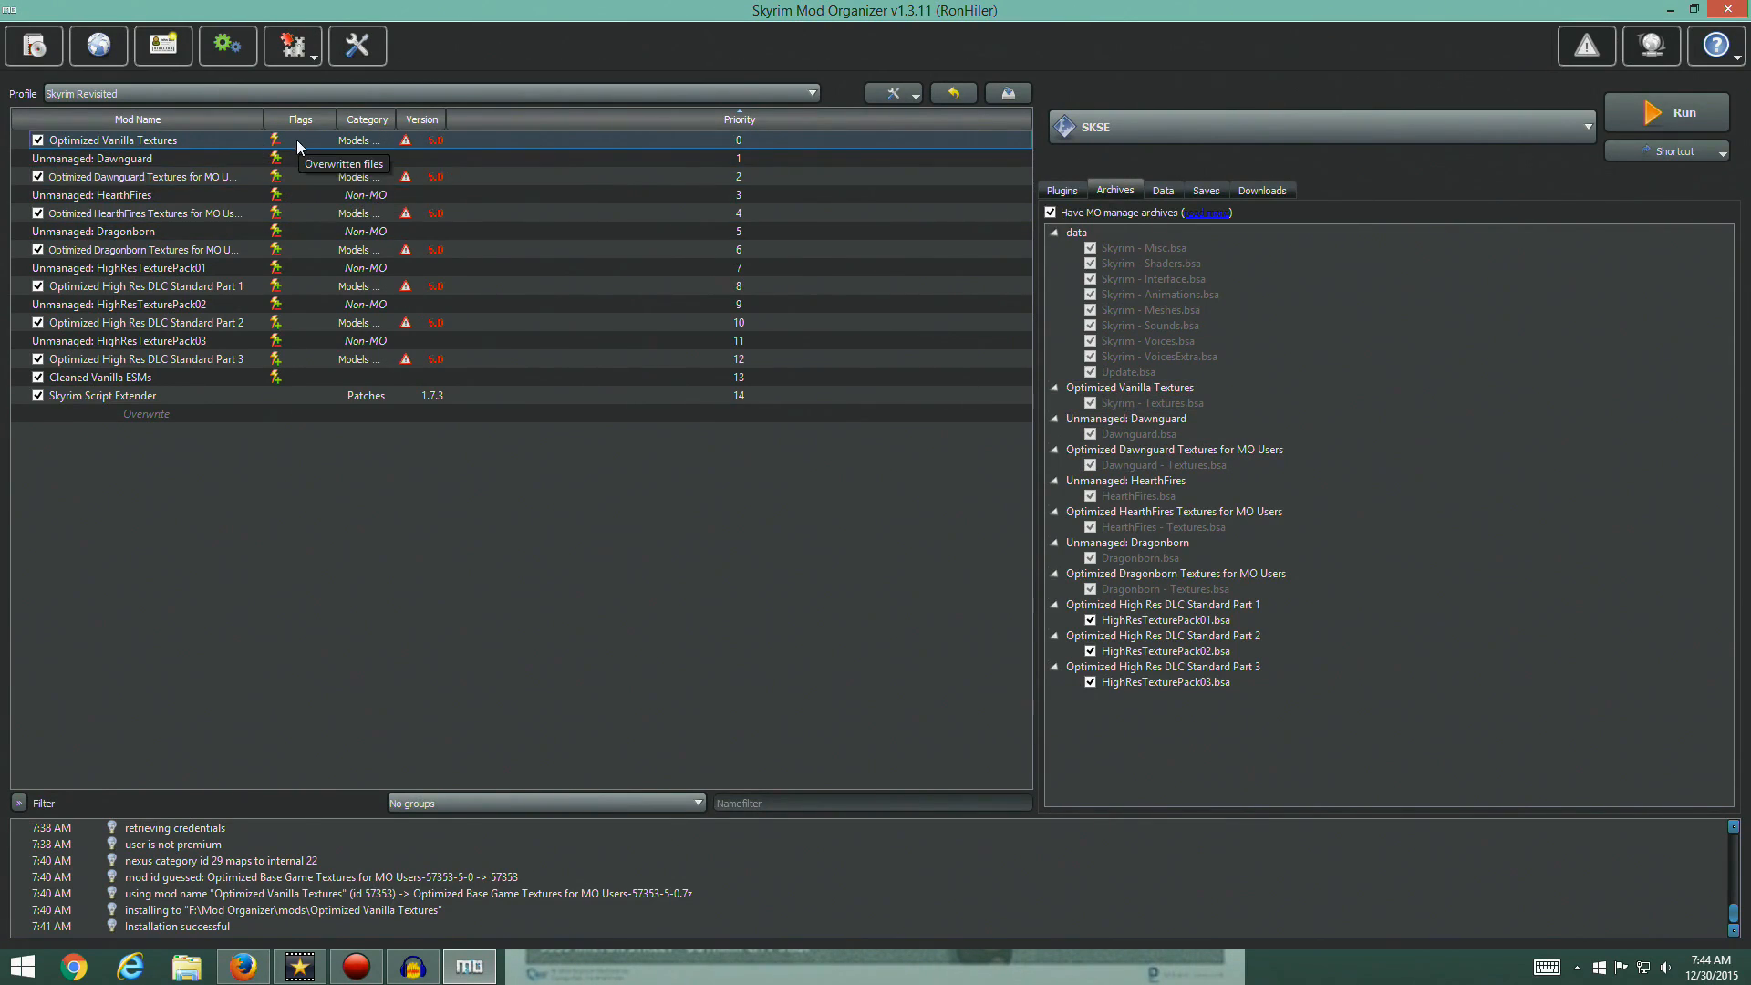
click(1158, 190)
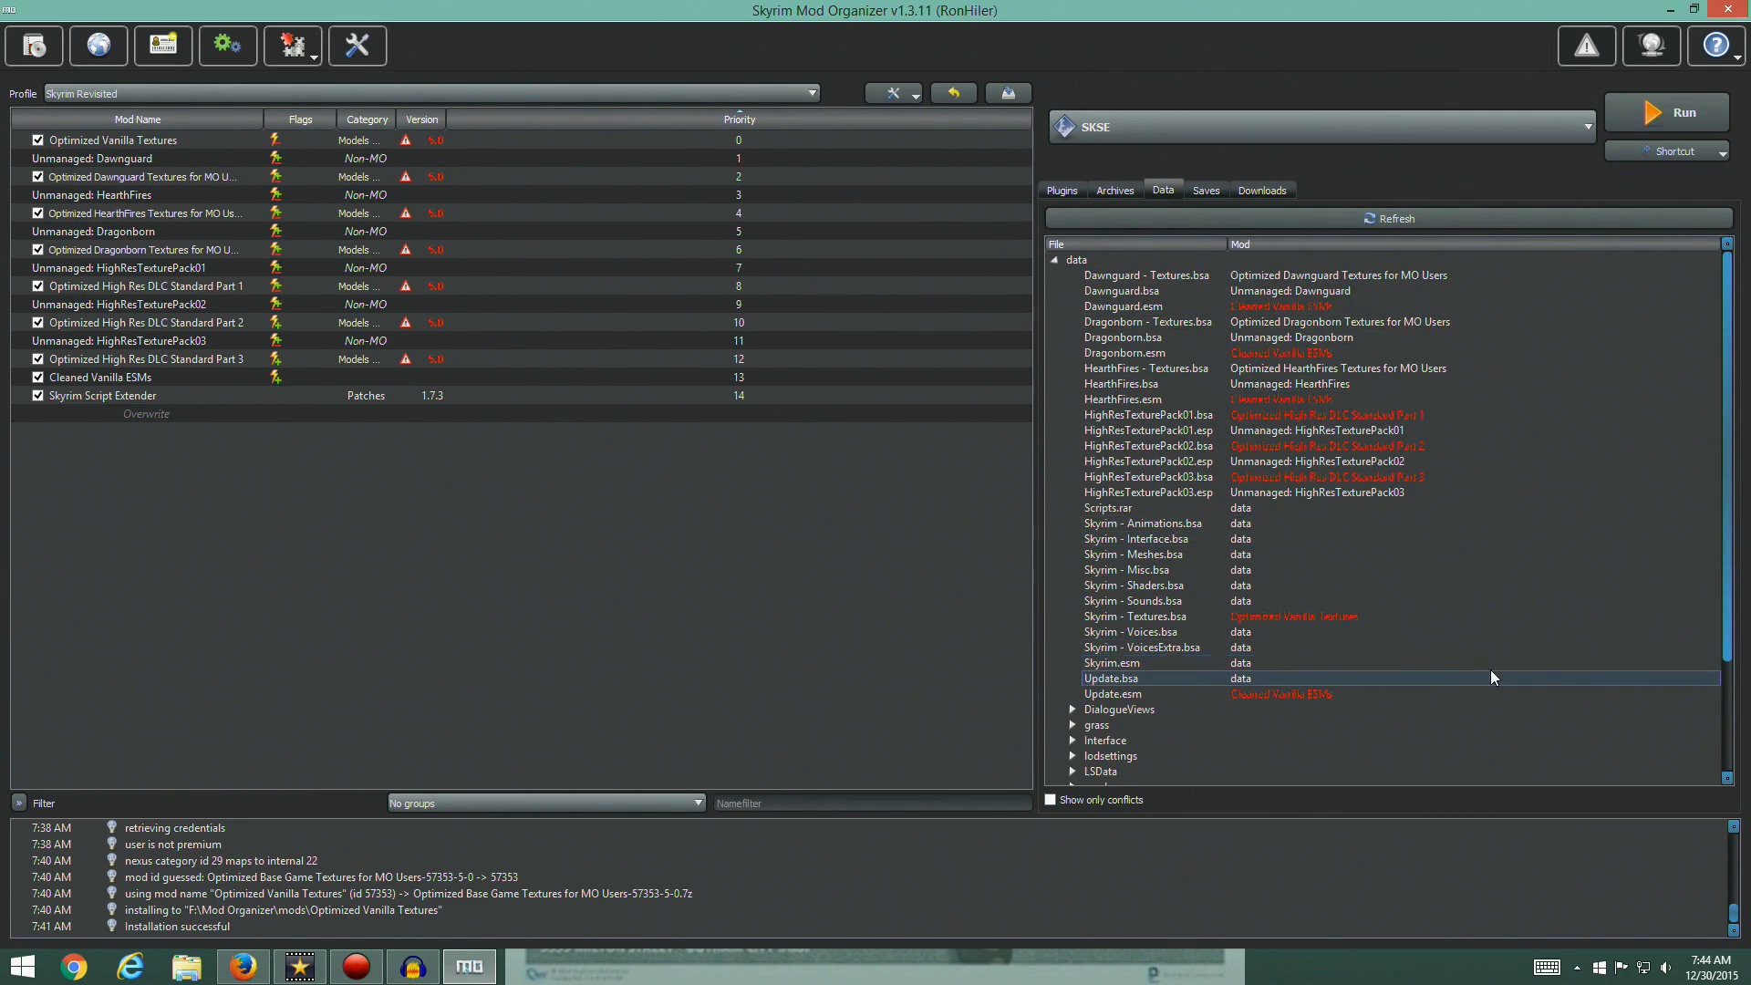
Reinstall the Optimized Dawnguard Textures download as Optimized Dawnguard Textures for MO Users, replacing the existing mod and agreeing to unpack its BSA
click(1271, 192)
double_click(1113, 324)
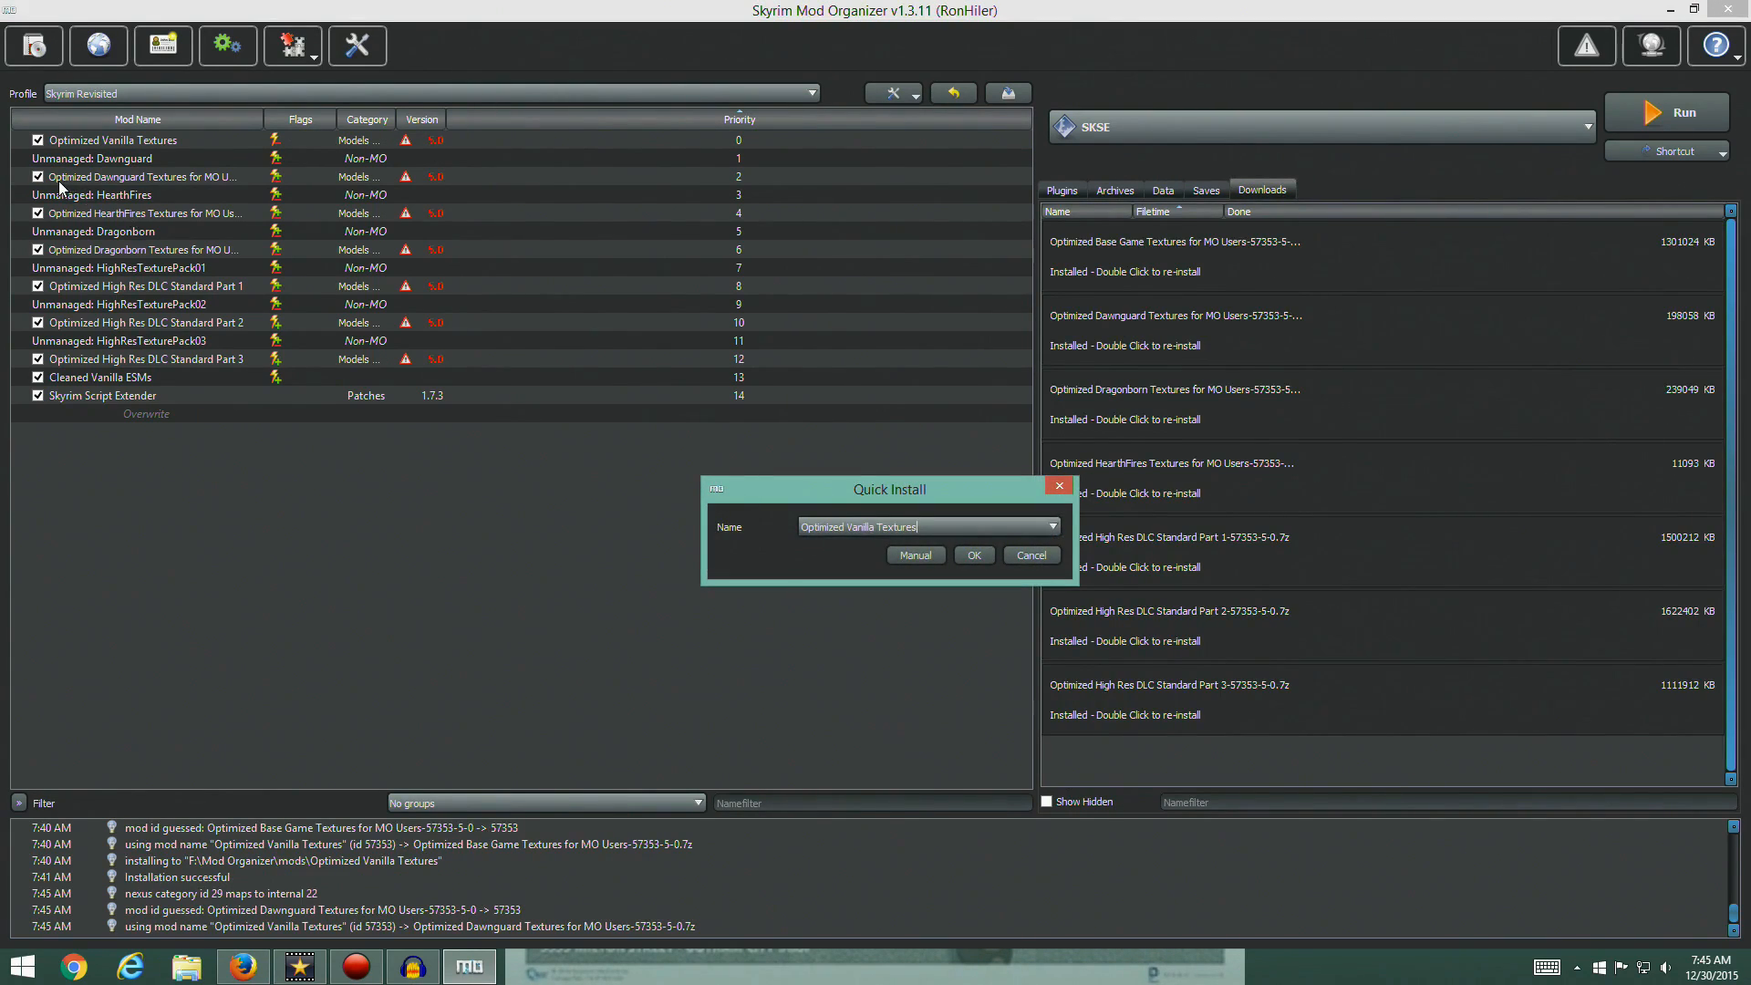
click(1052, 527)
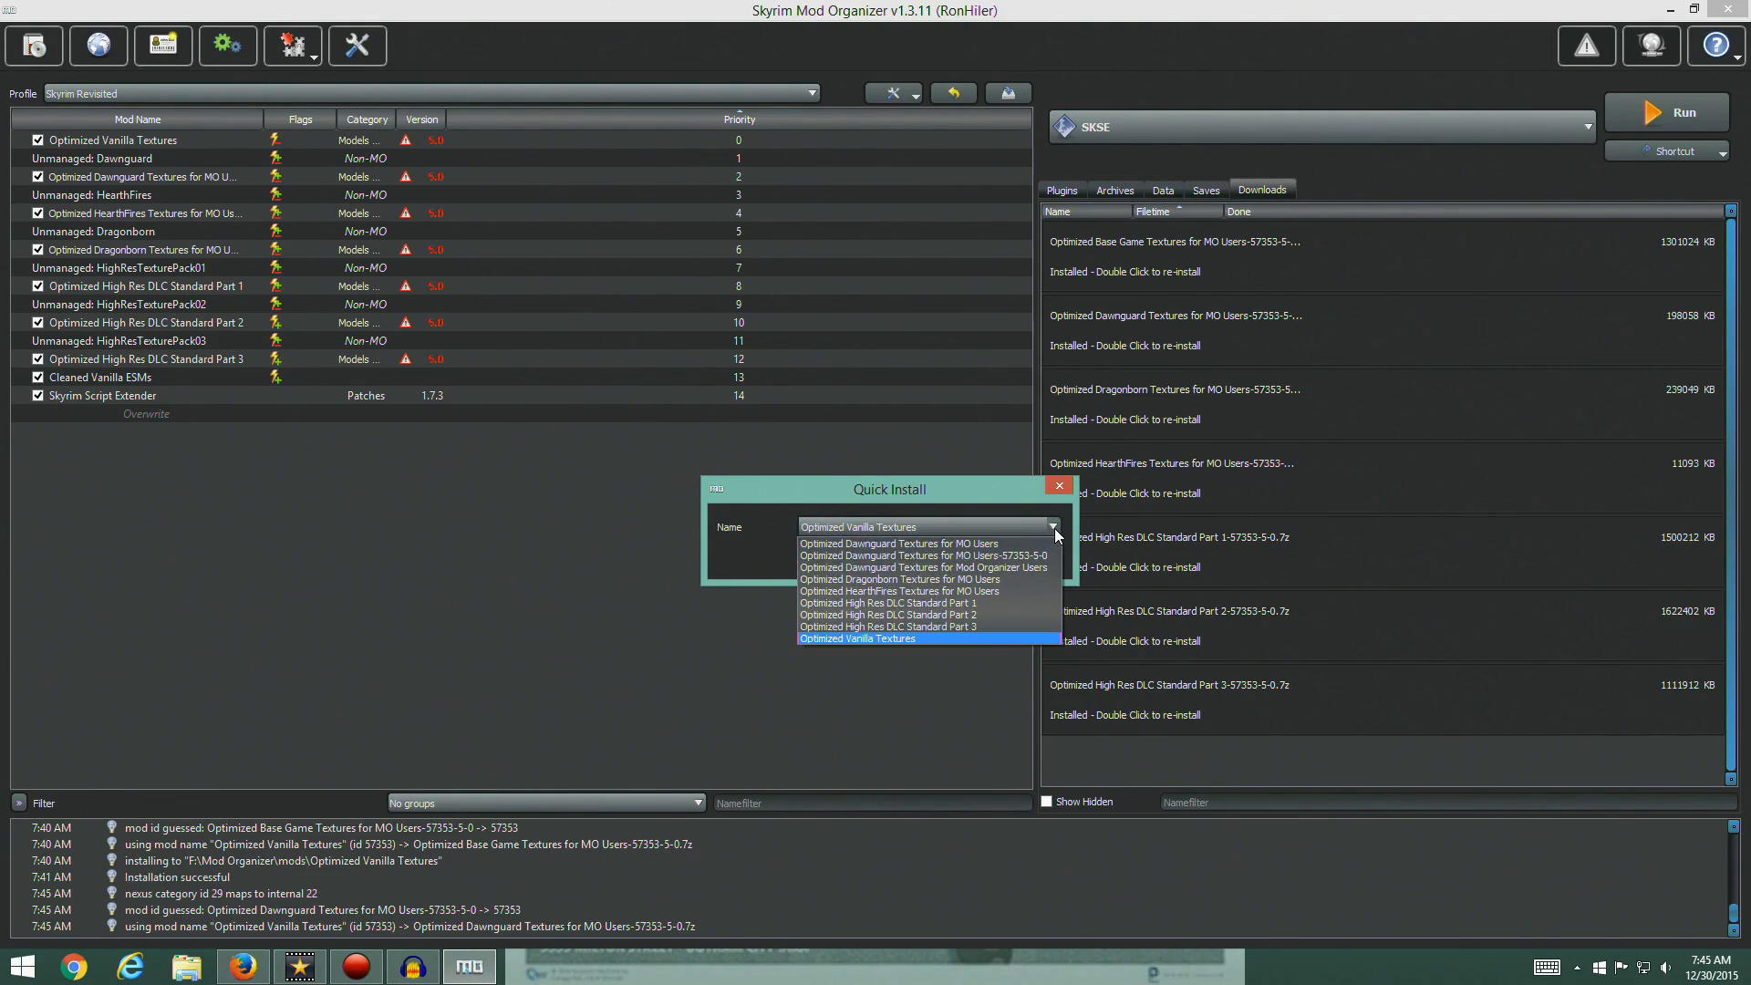
click(1008, 545)
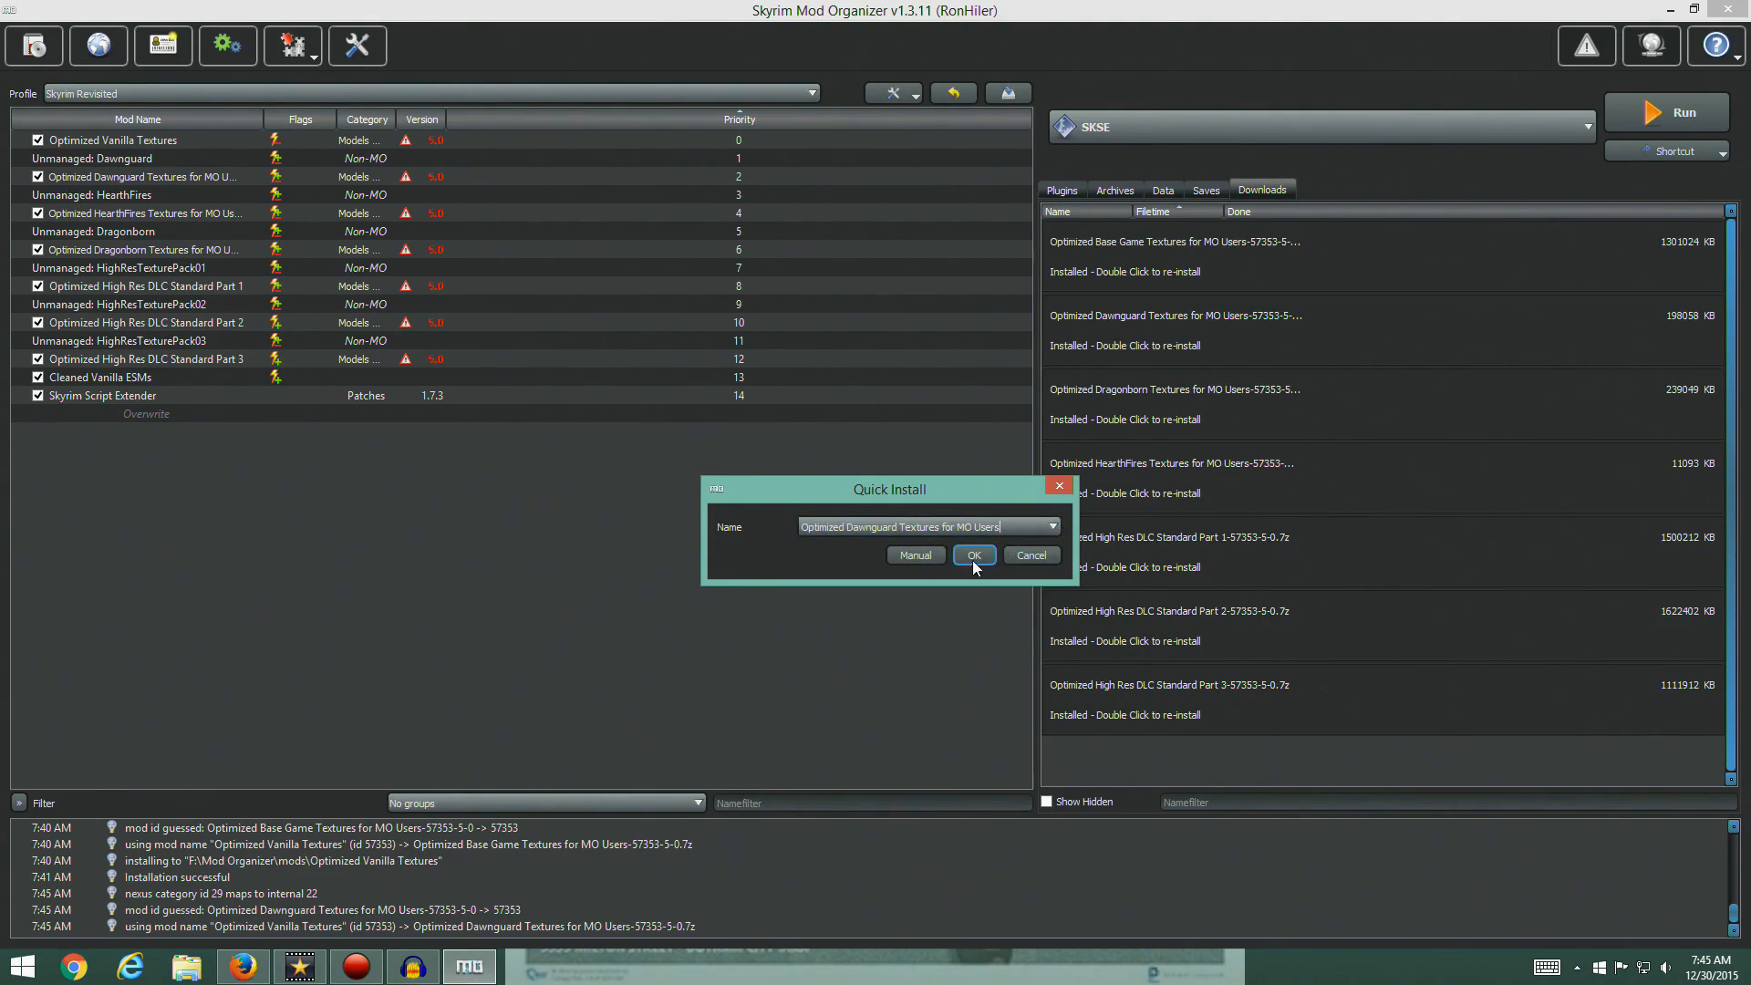
click(972, 556)
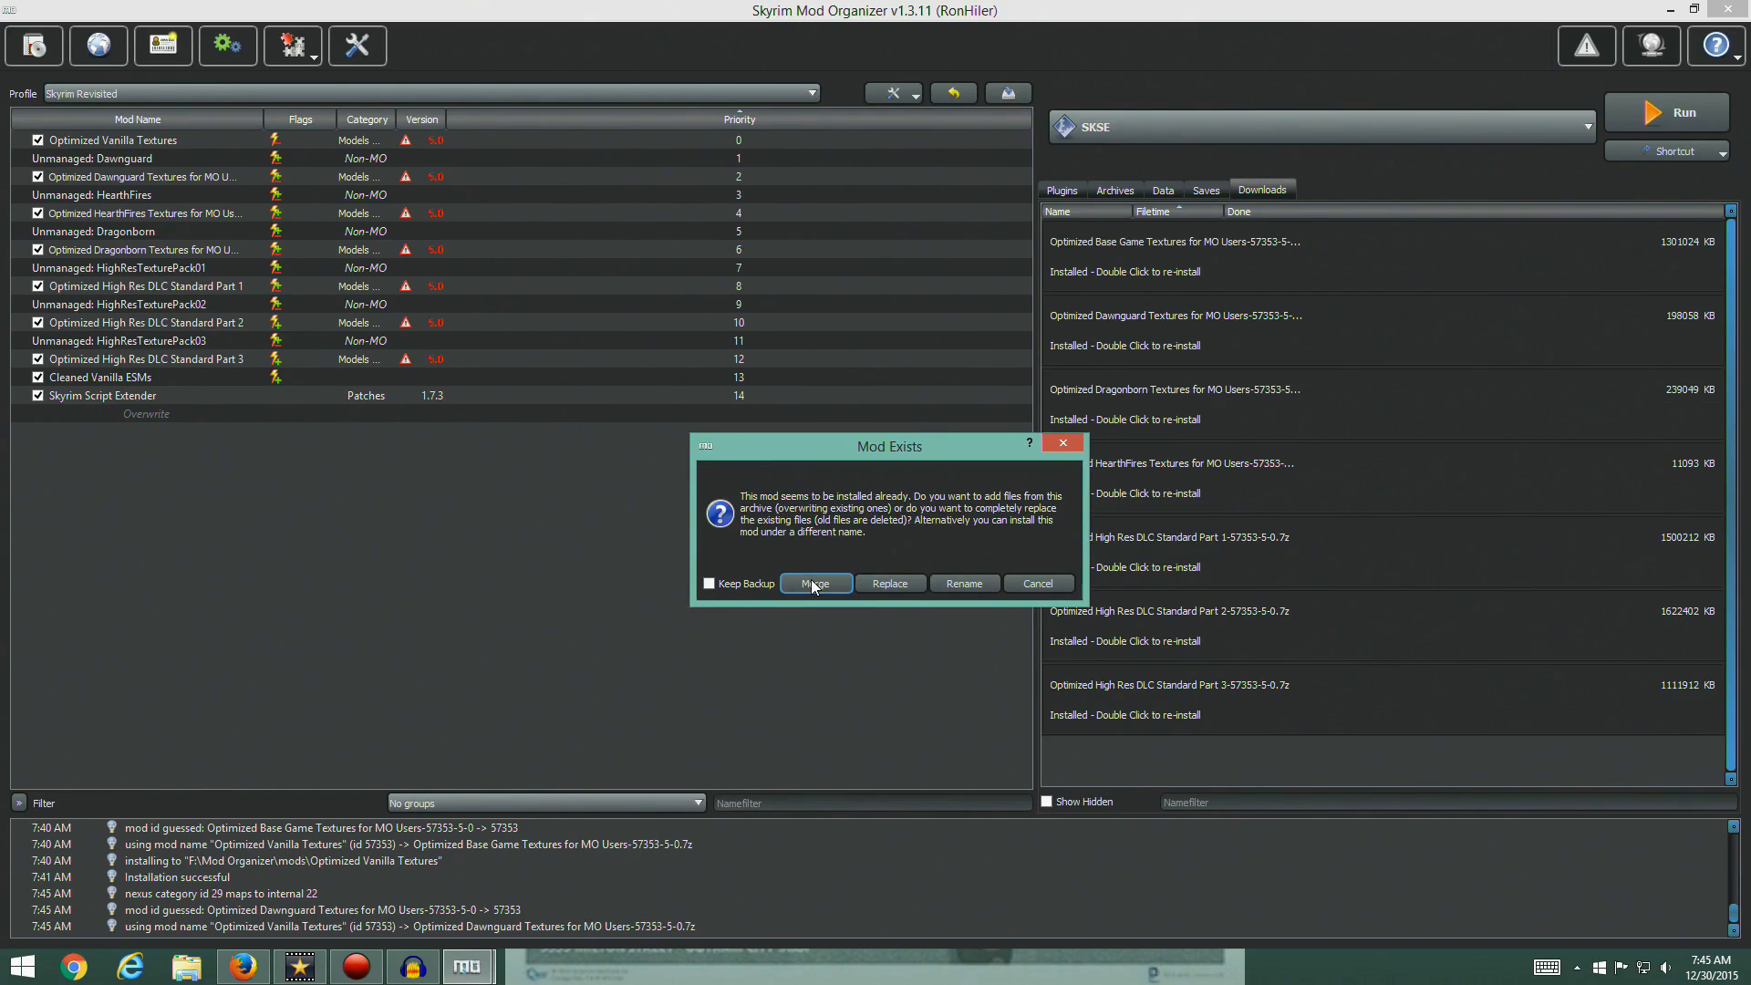
click(895, 585)
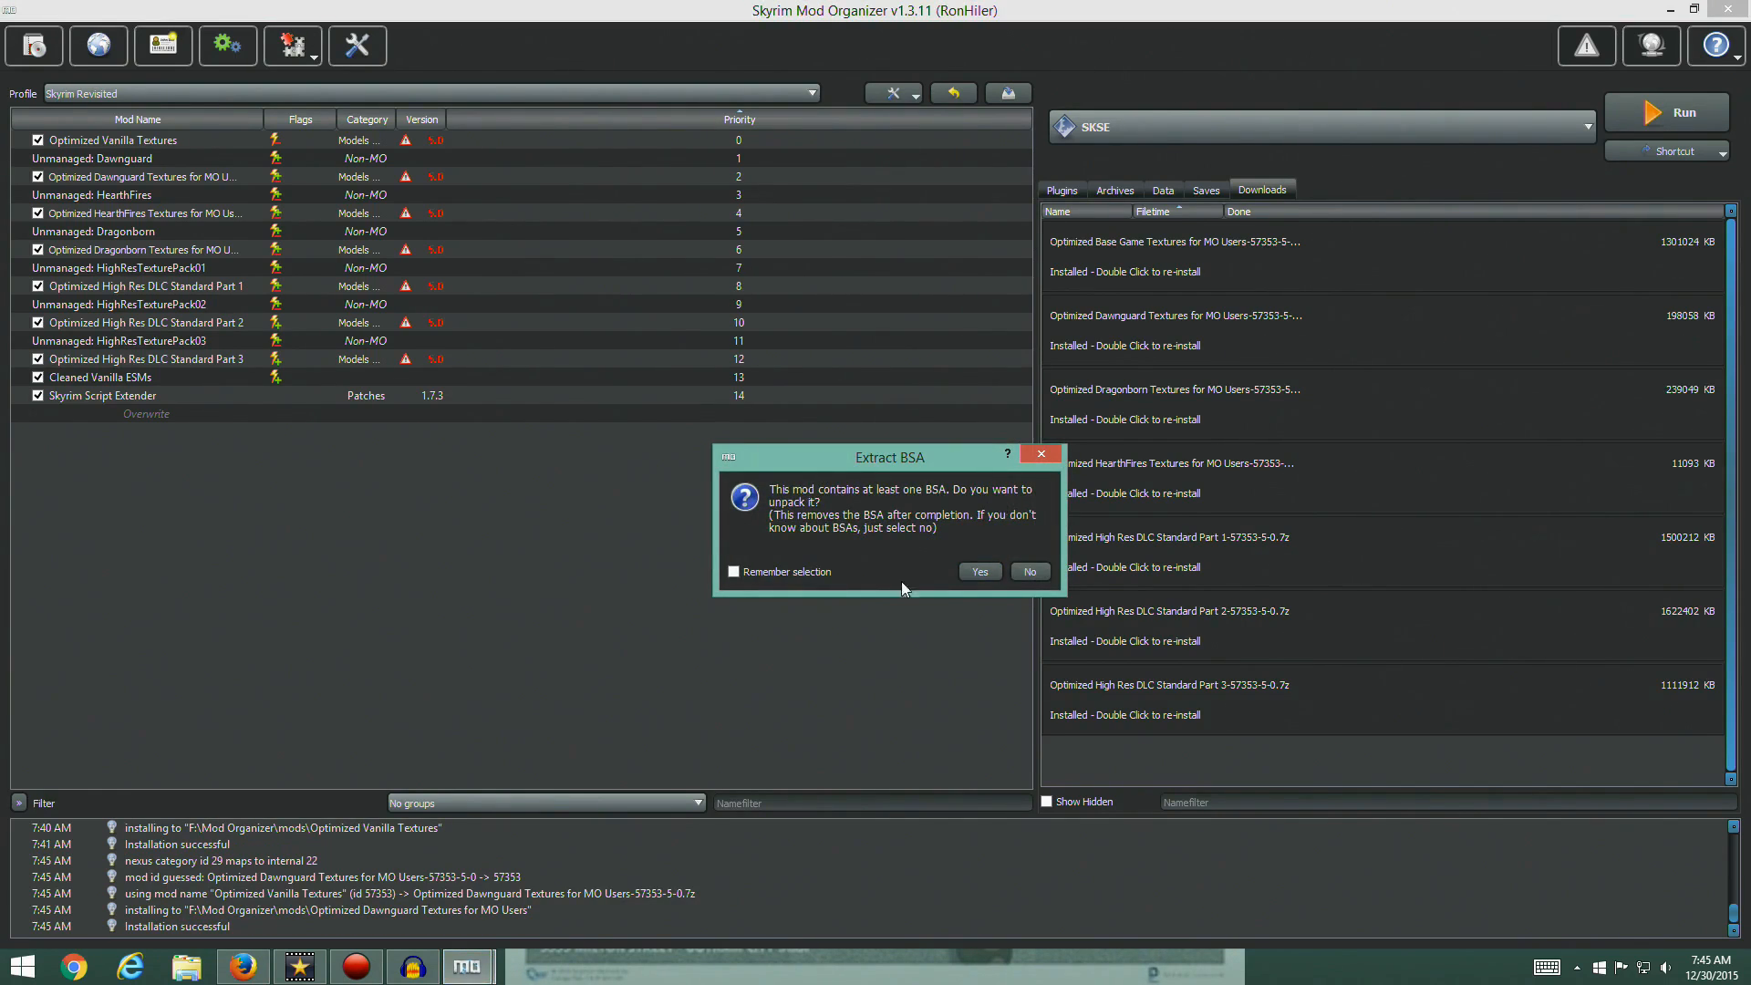
click(980, 572)
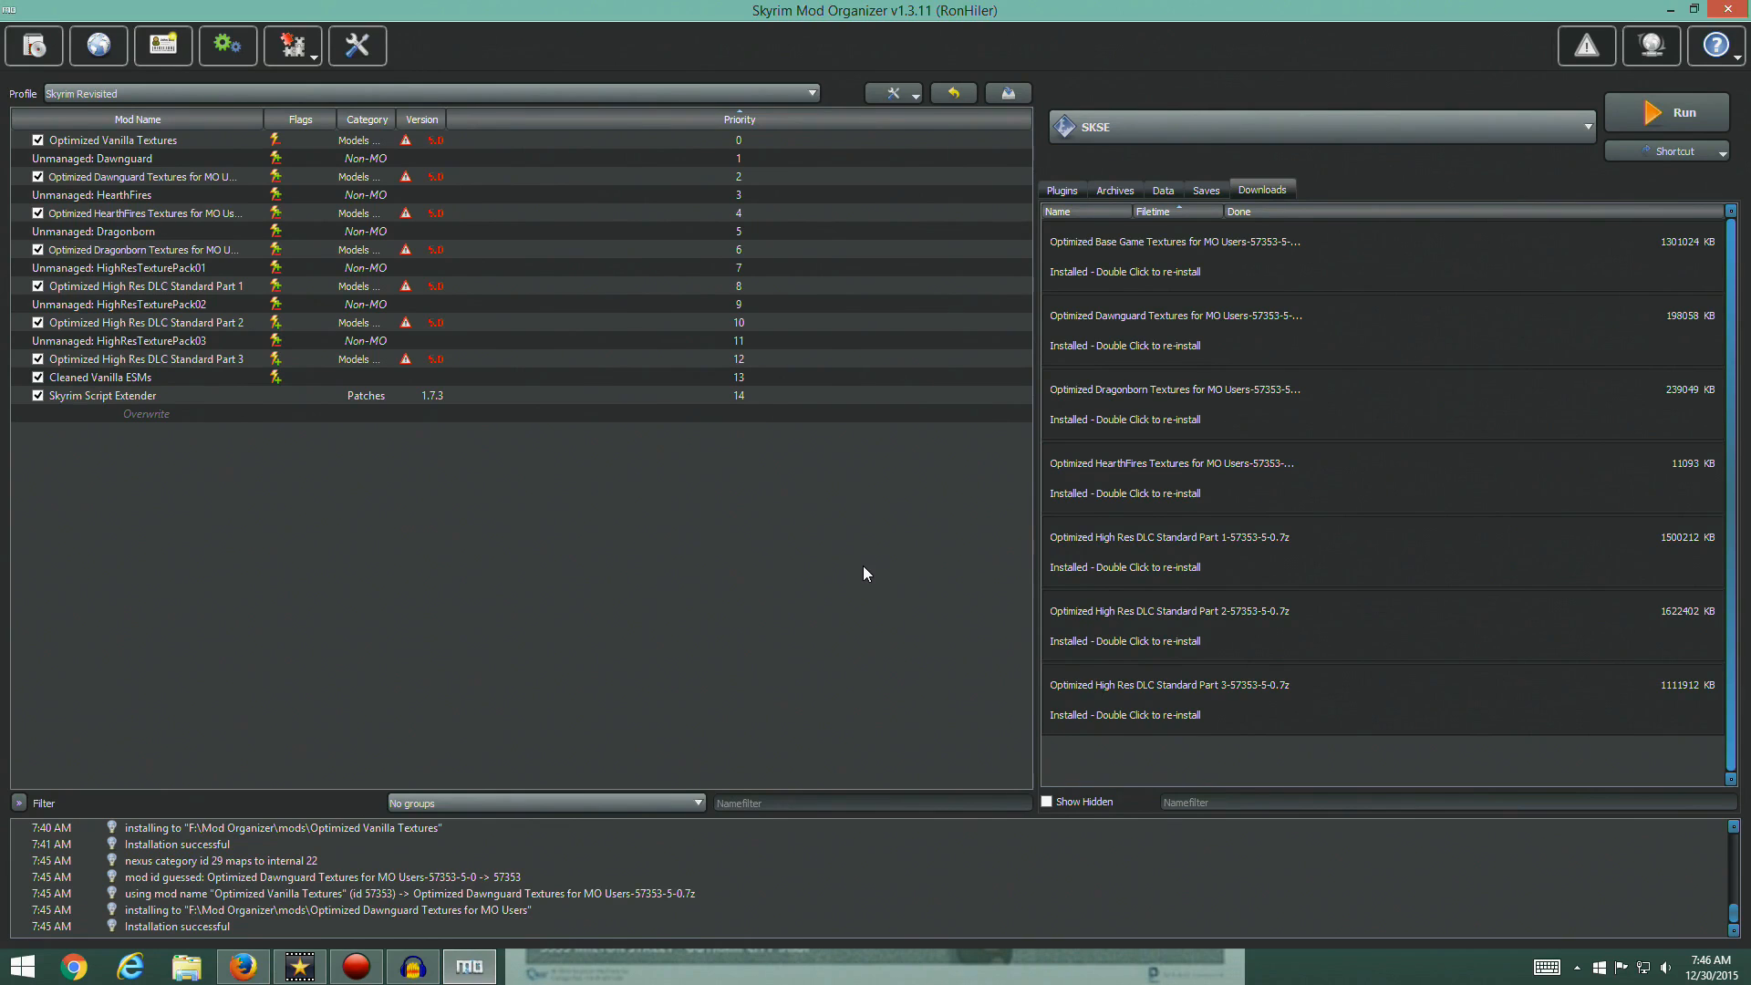
Reinstall the Optimized Dragonborn Textures download as Optimized Dragonborn Textures for MO Users, replacing the existing mod and agreeing to unpack its BSA
double_click(1129, 398)
click(1032, 536)
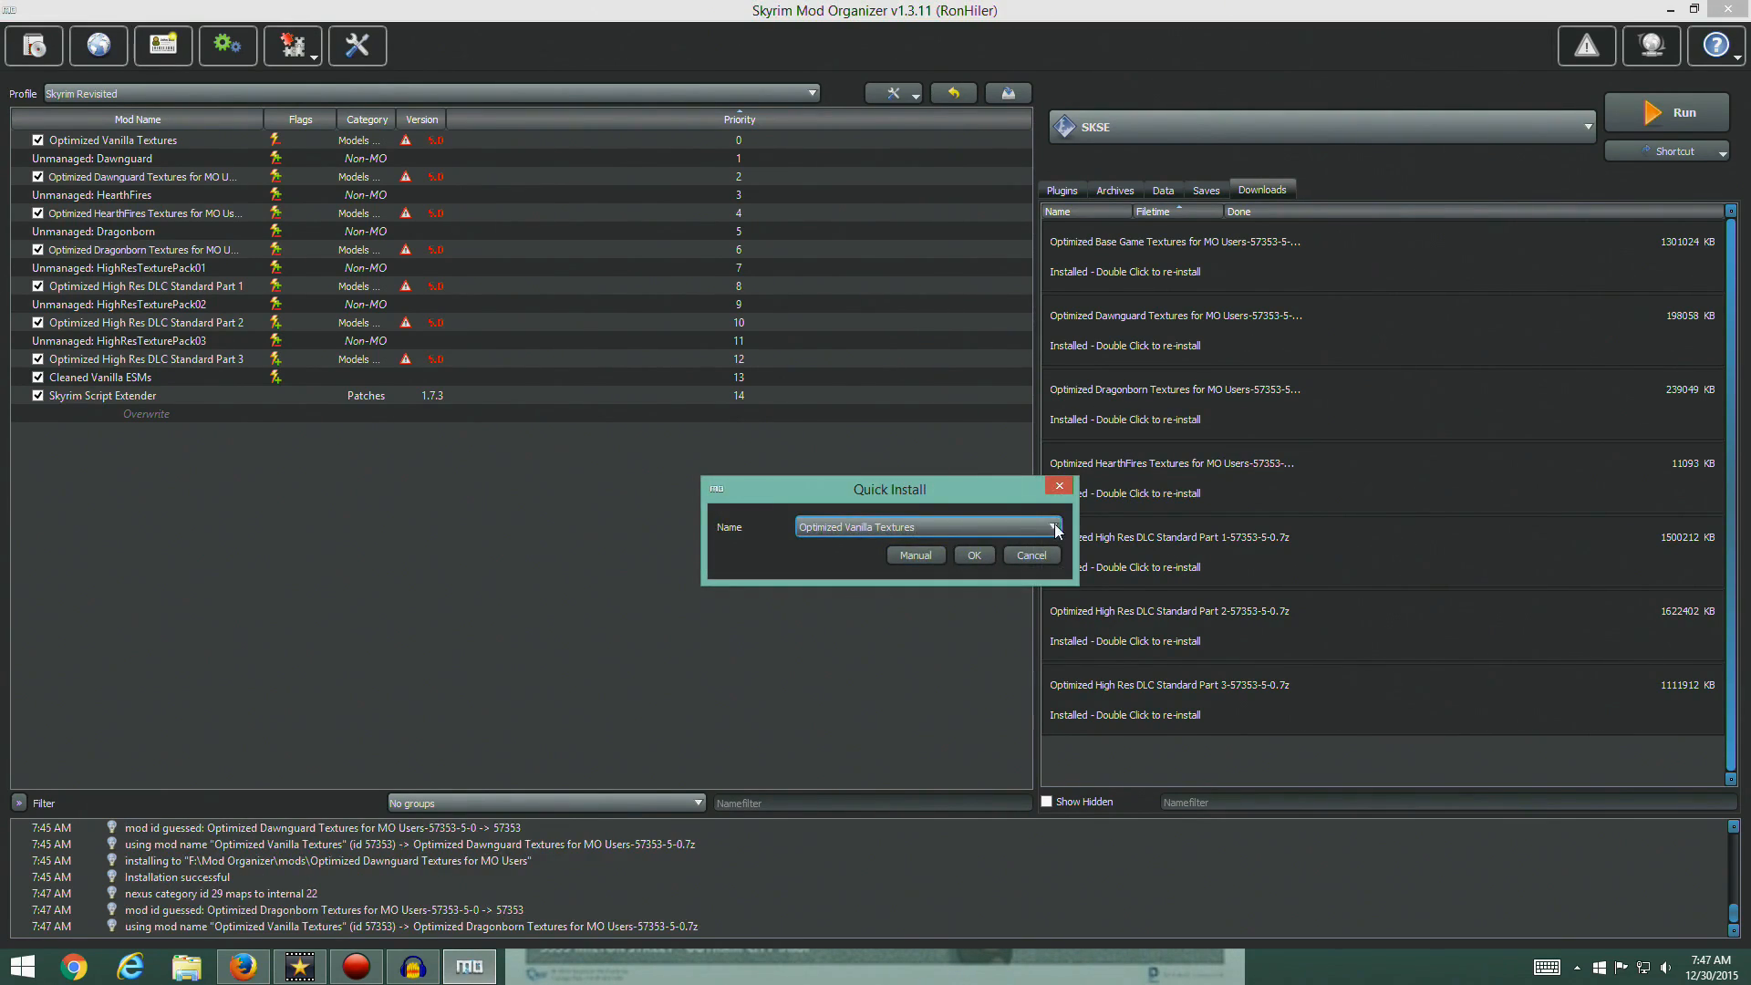
click(1054, 529)
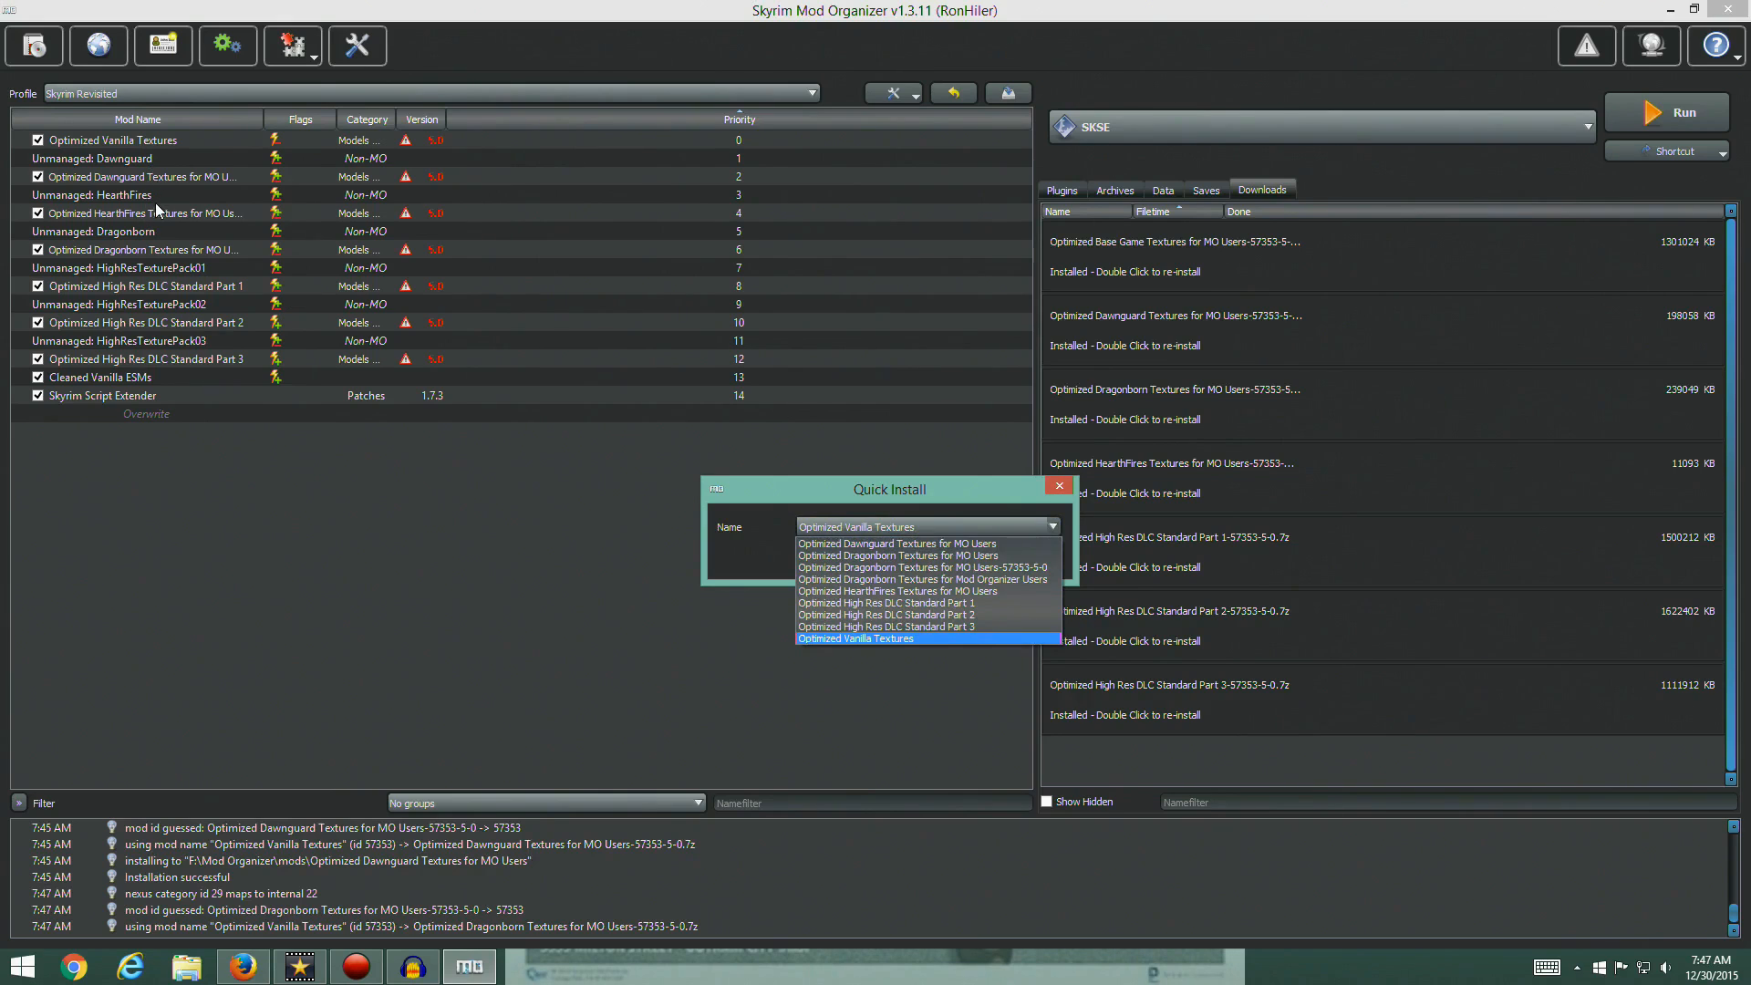
click(973, 557)
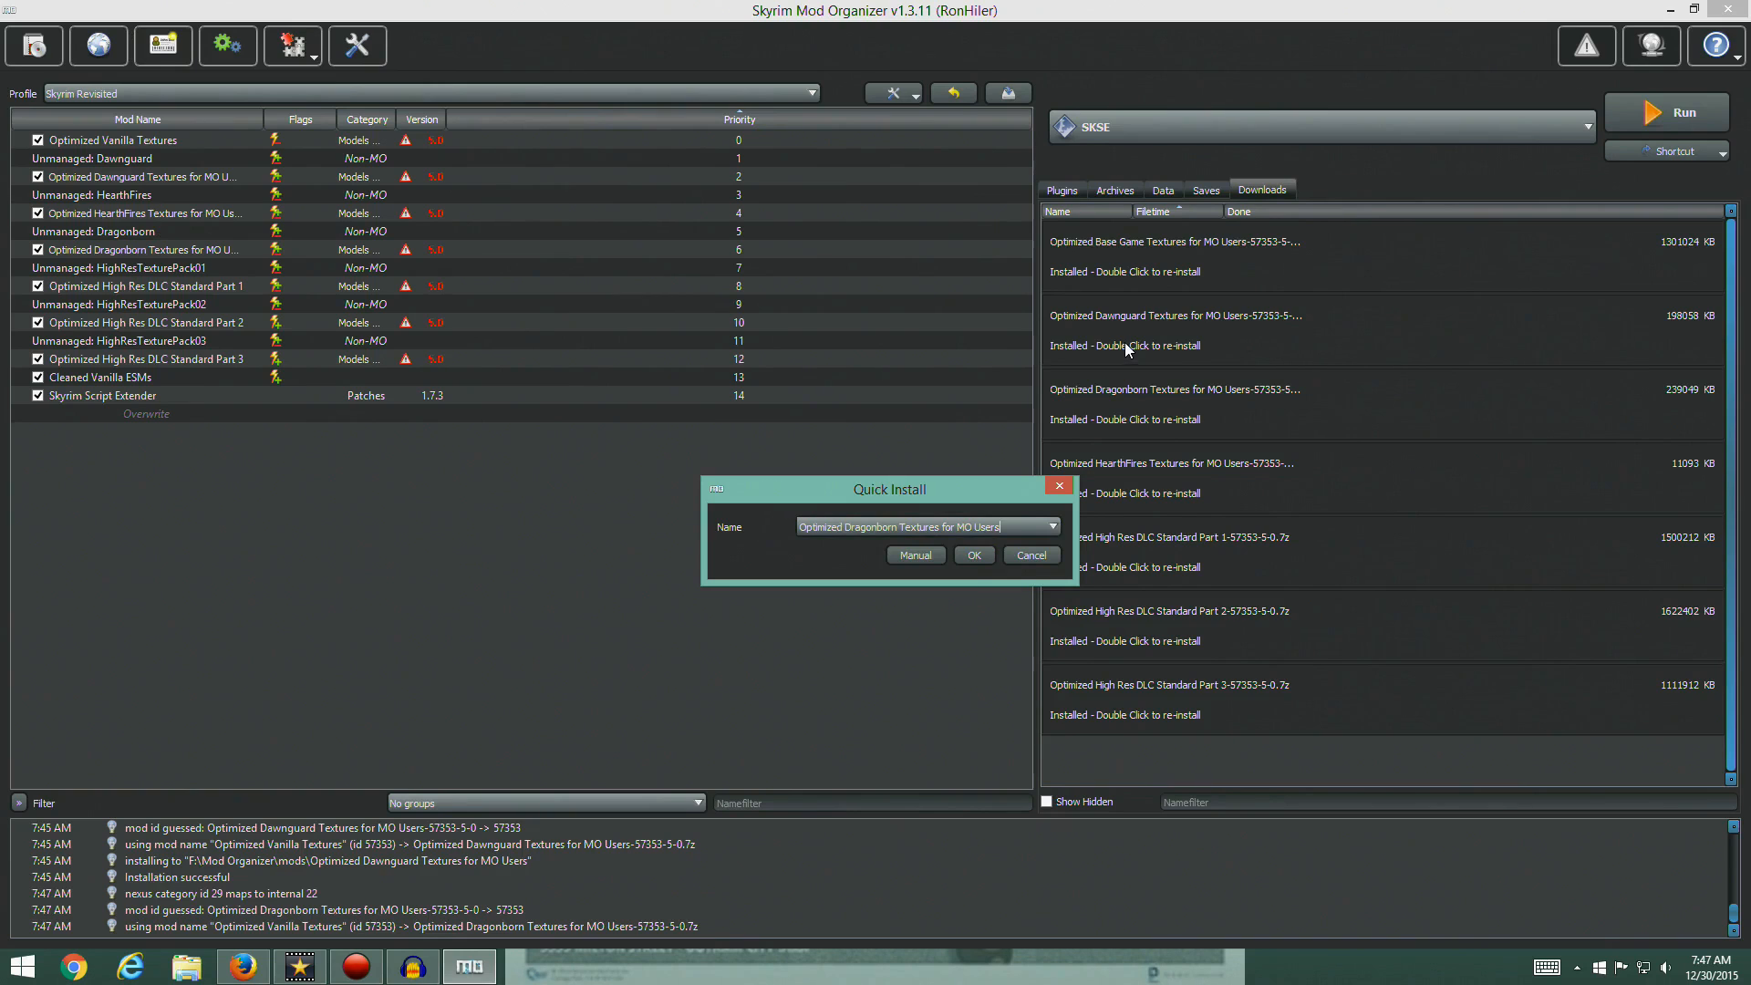
click(968, 558)
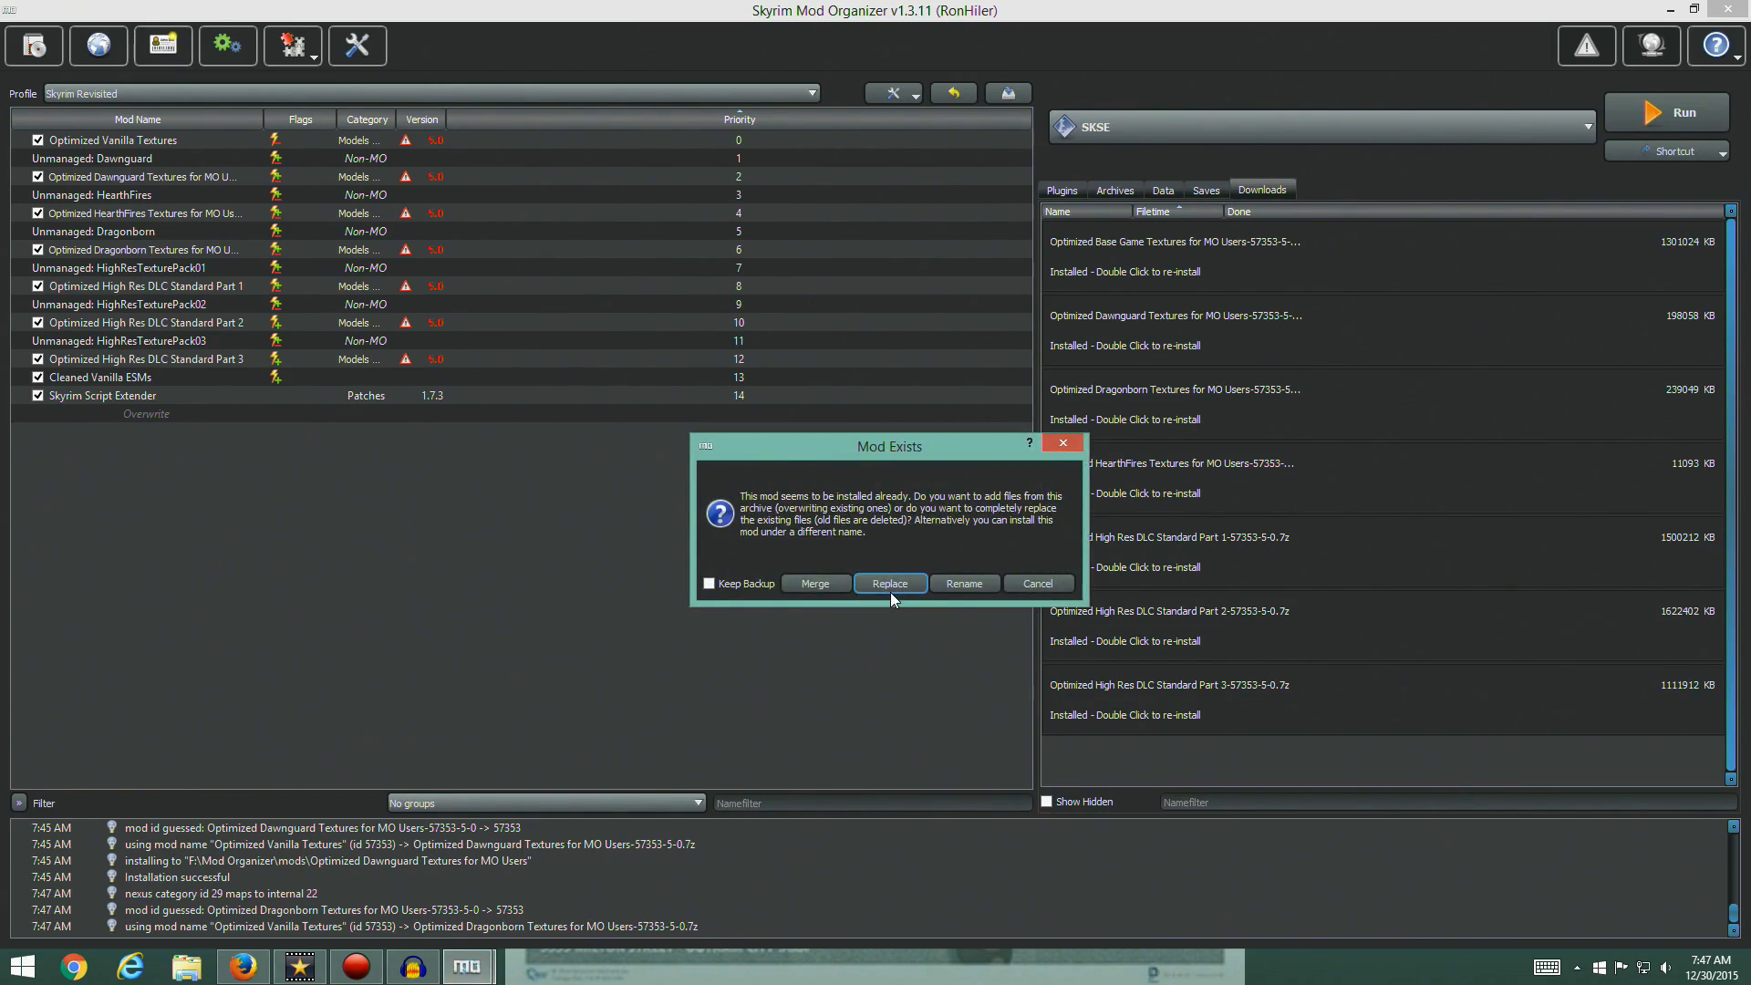
click(890, 583)
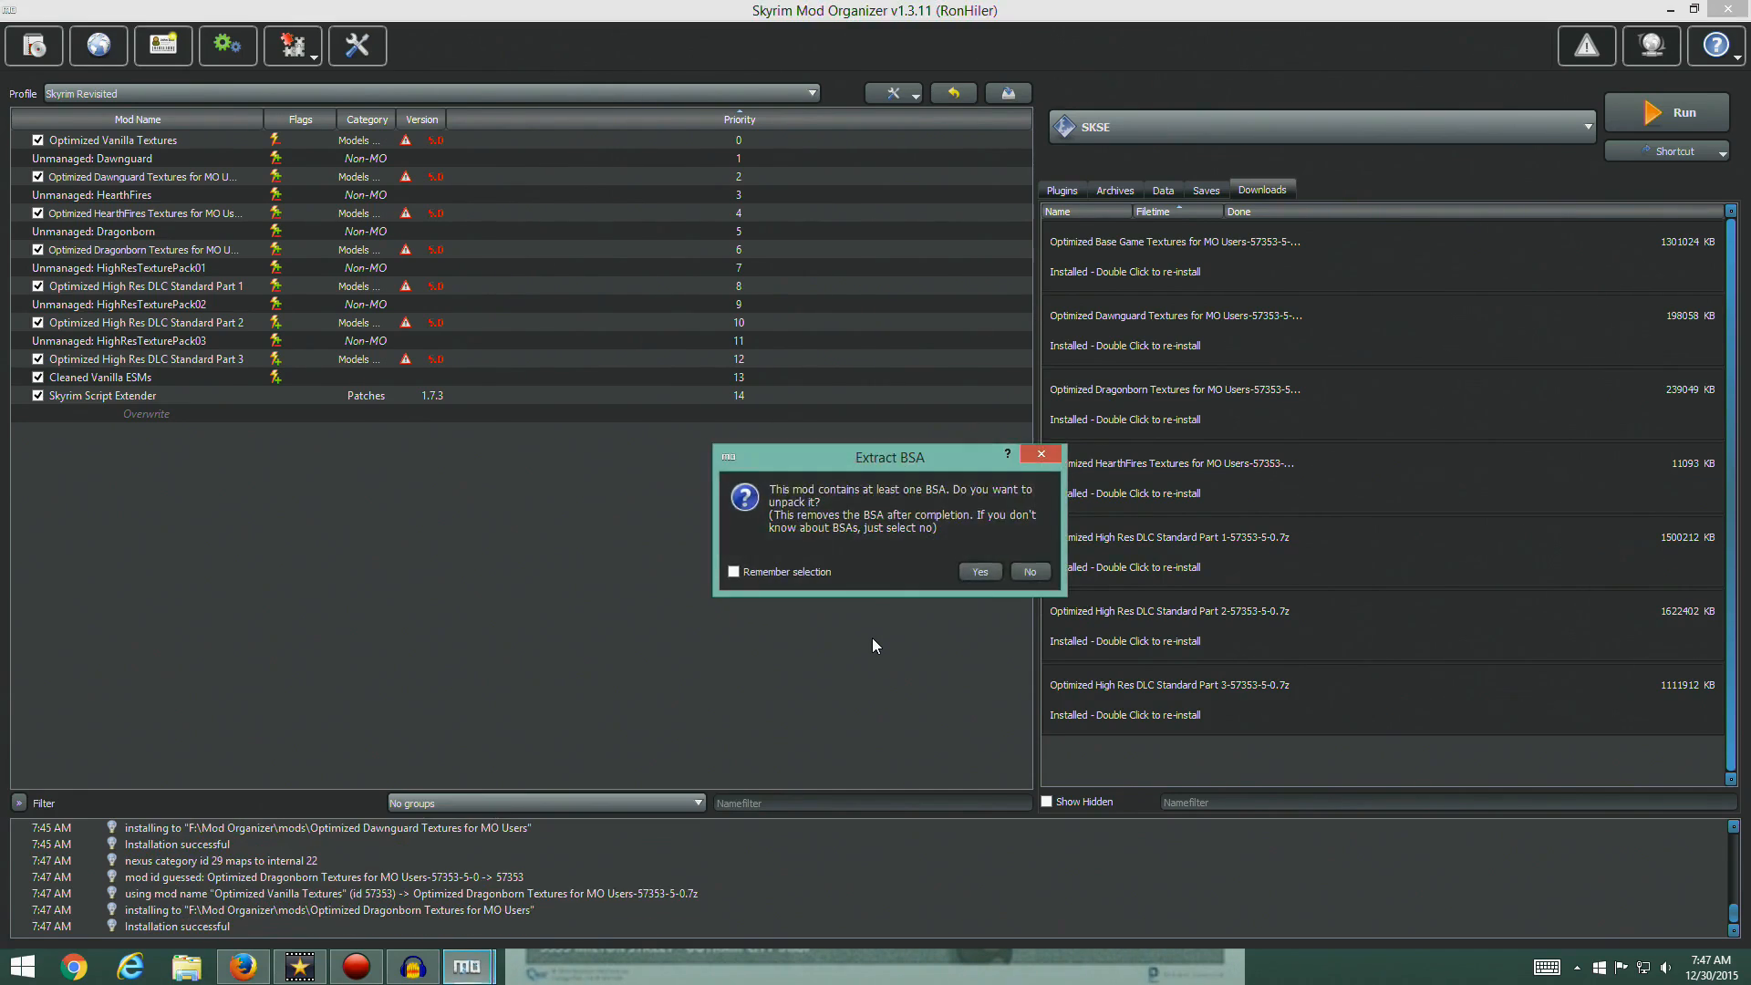
click(978, 573)
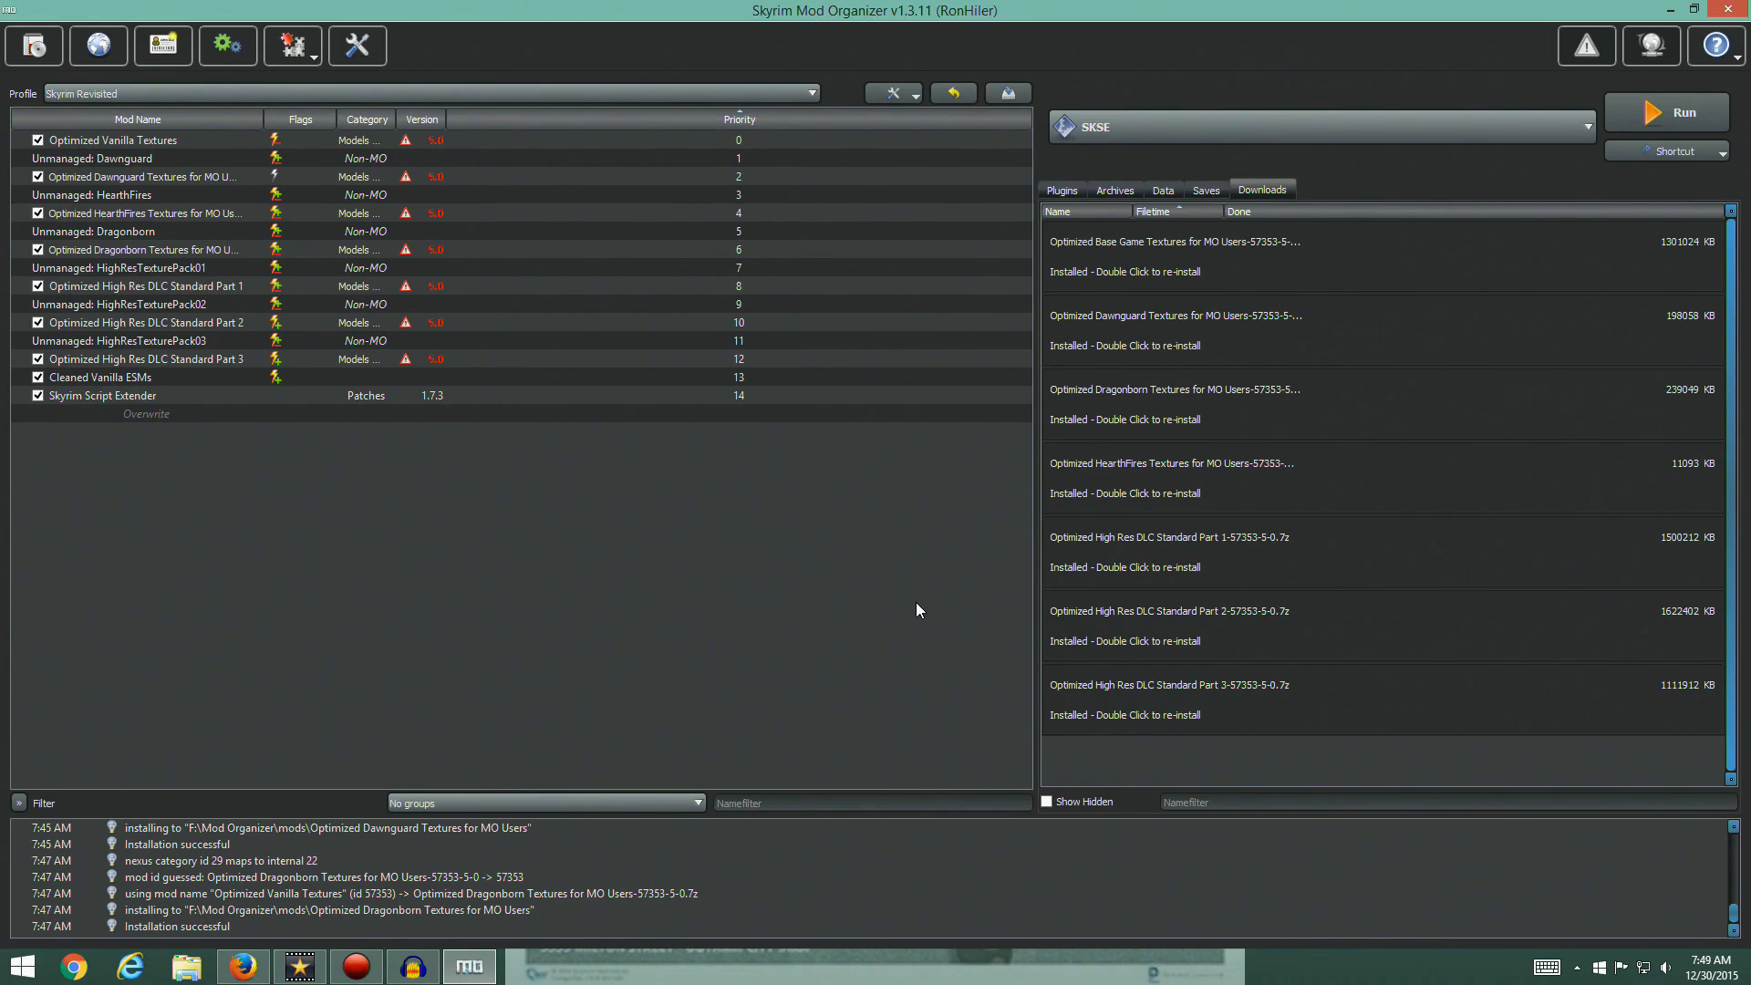
Reinstall the Optimized HearthFires Textures download as Optimized HearthFires Textures for MO Users, replacing the existing mod and agreeing to unpack its BSA
double_click(1145, 483)
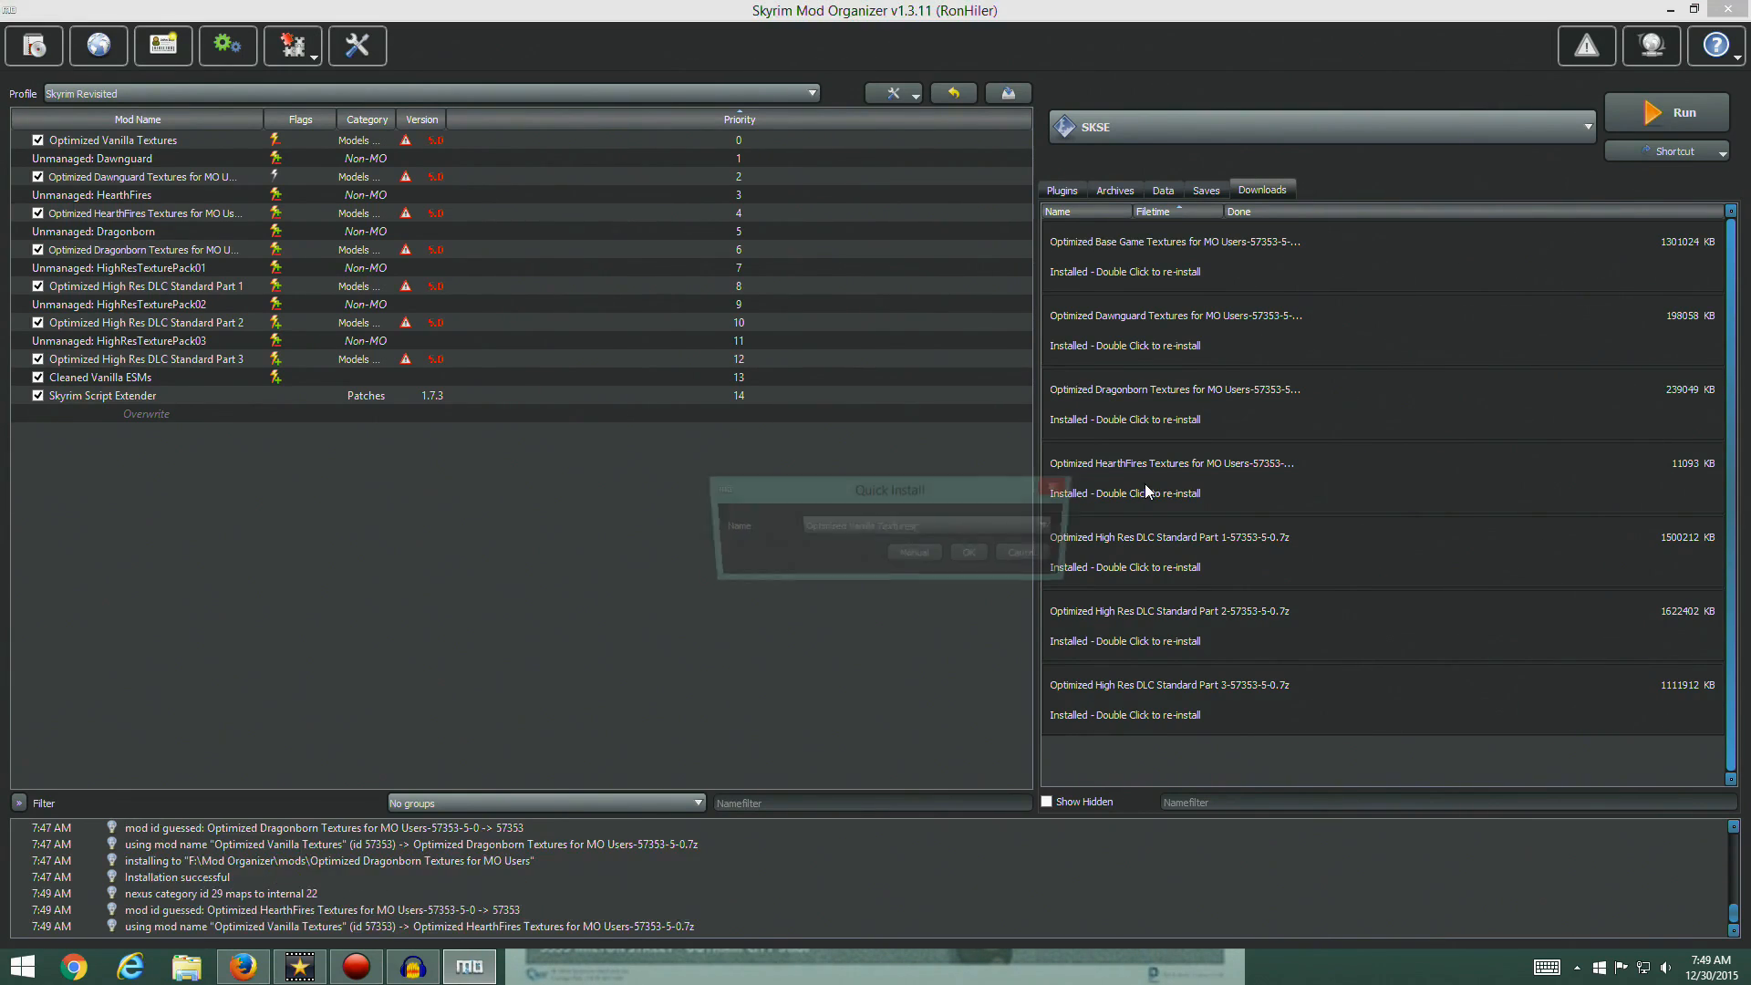
click(1054, 529)
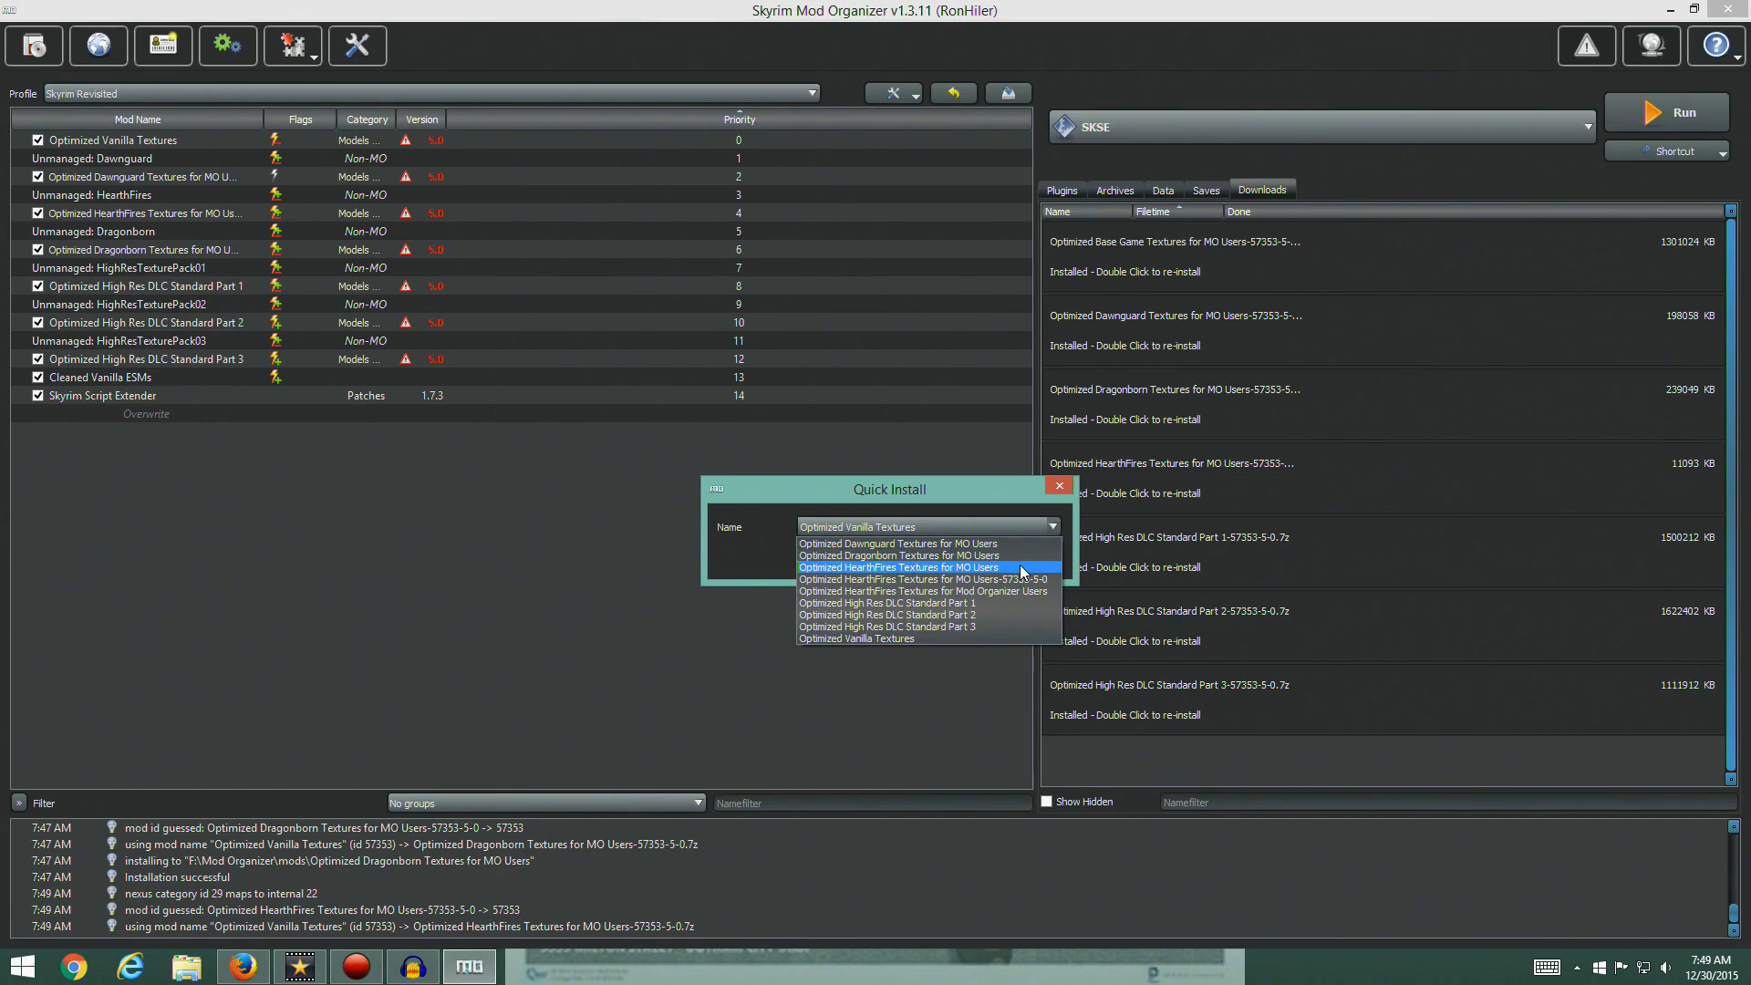
click(1019, 567)
click(972, 560)
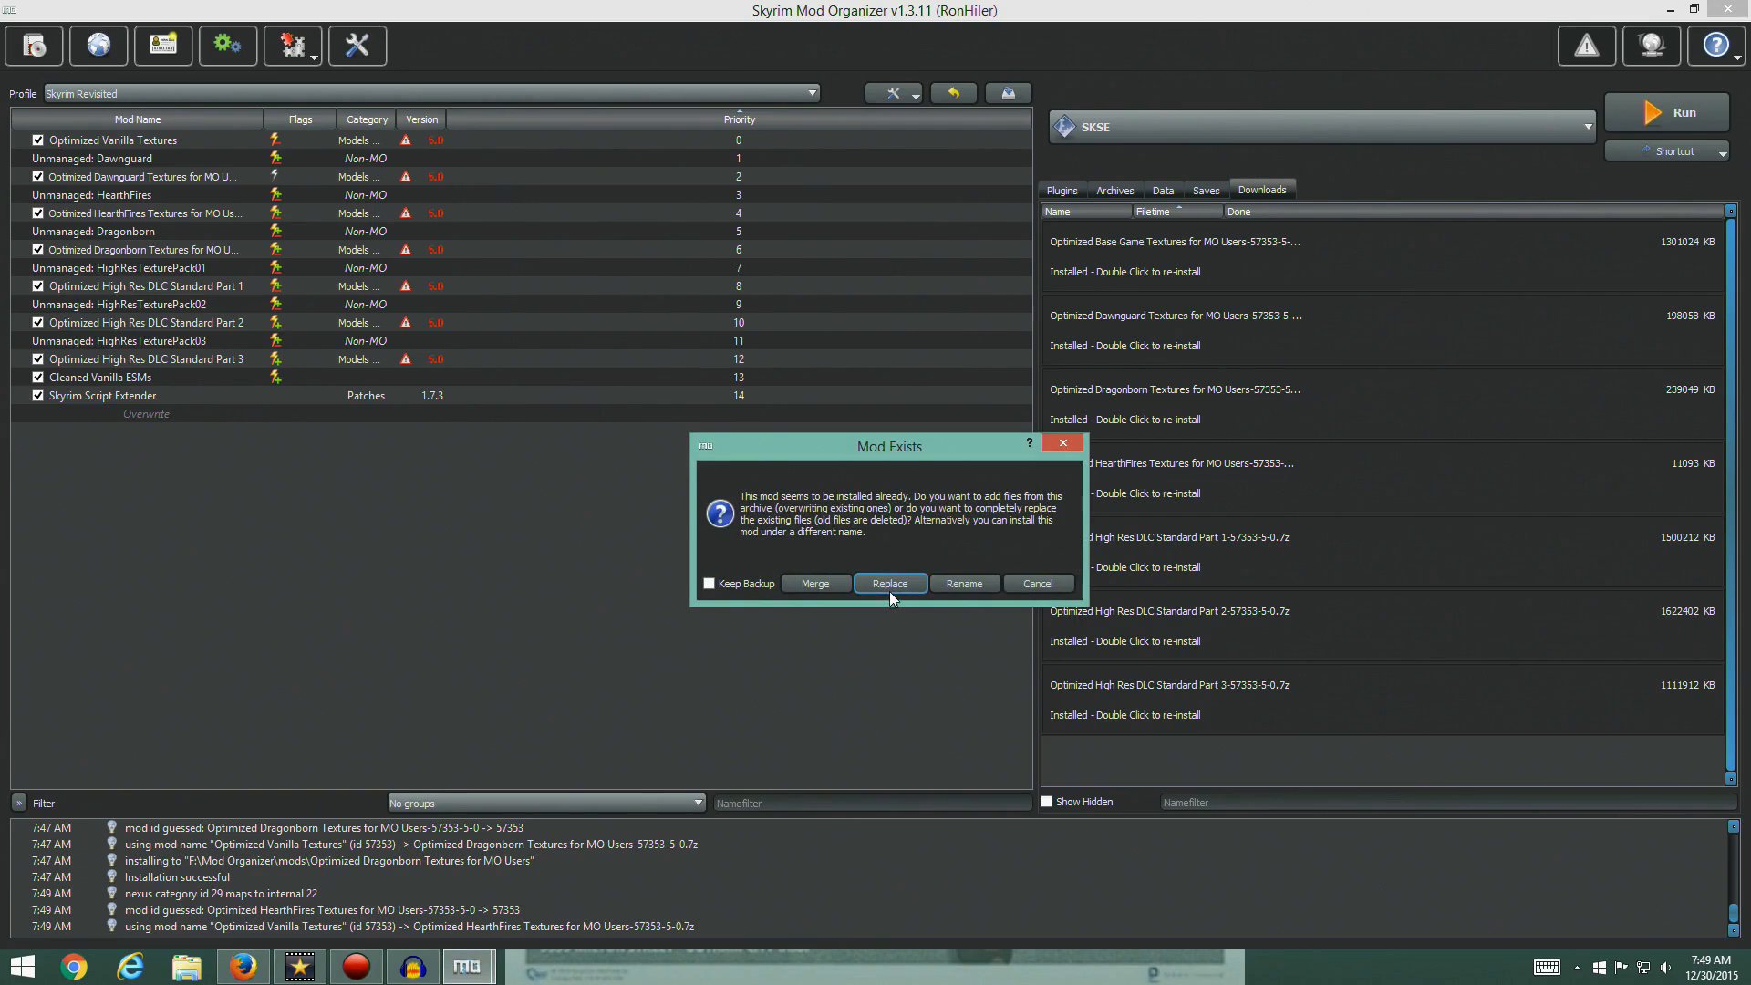
click(888, 588)
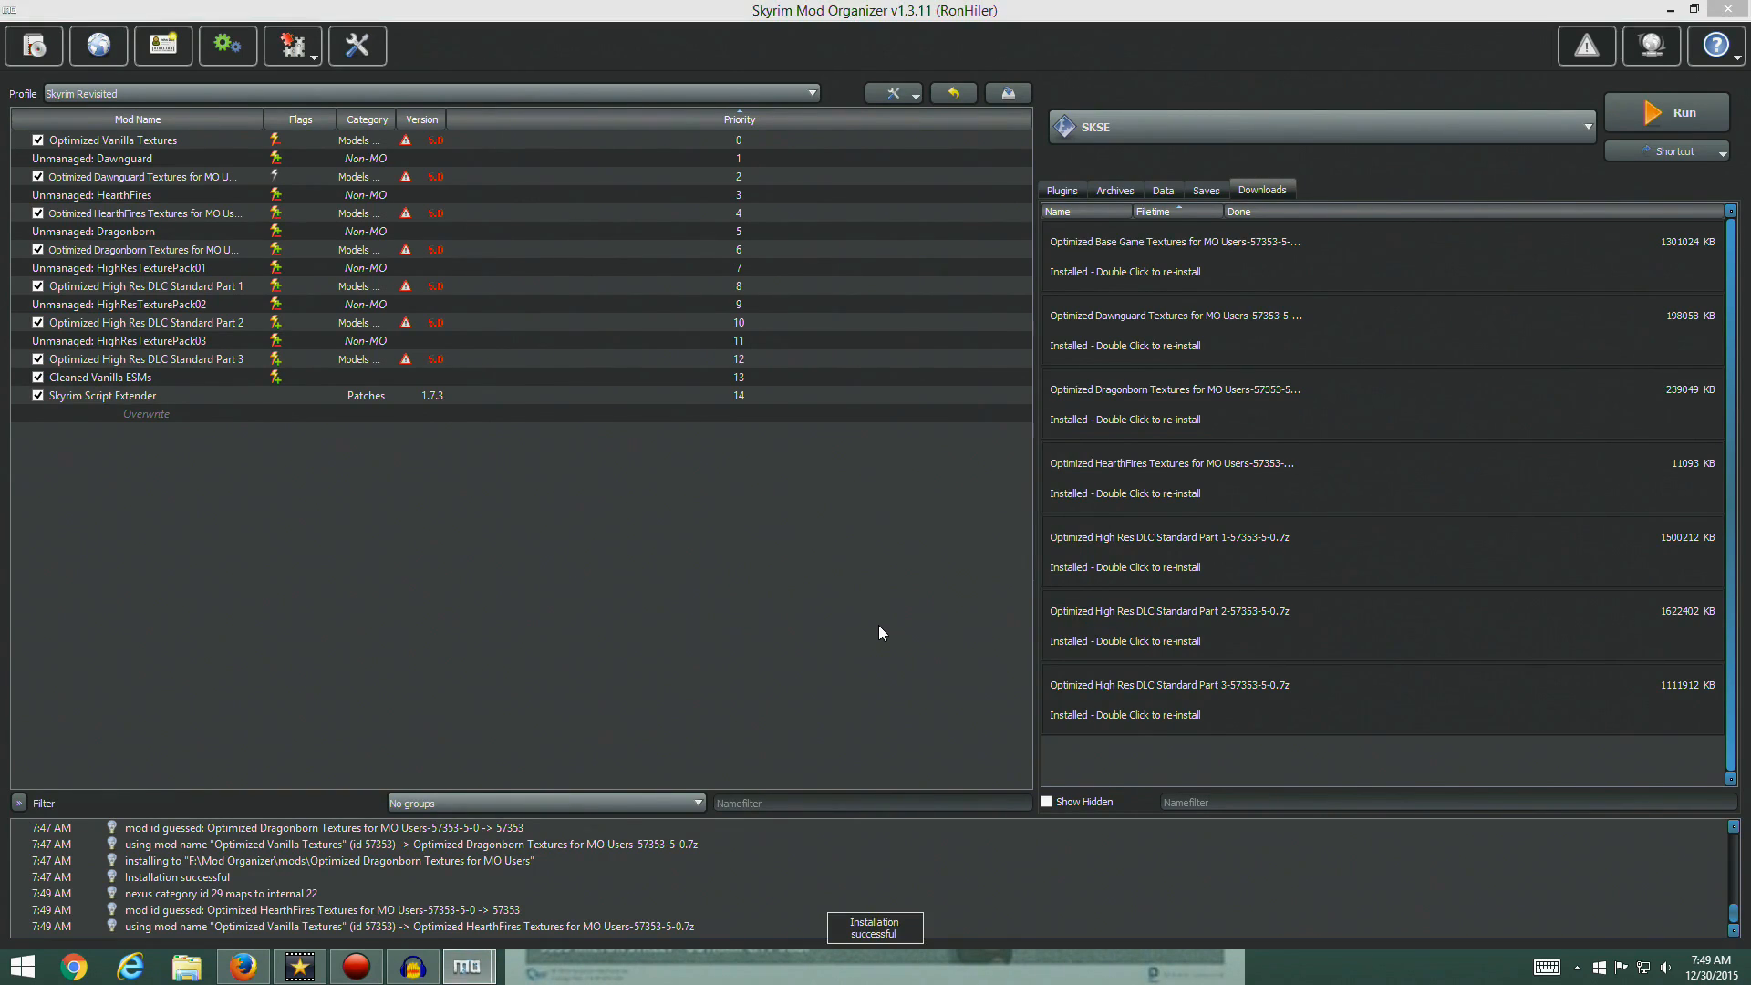
click(977, 577)
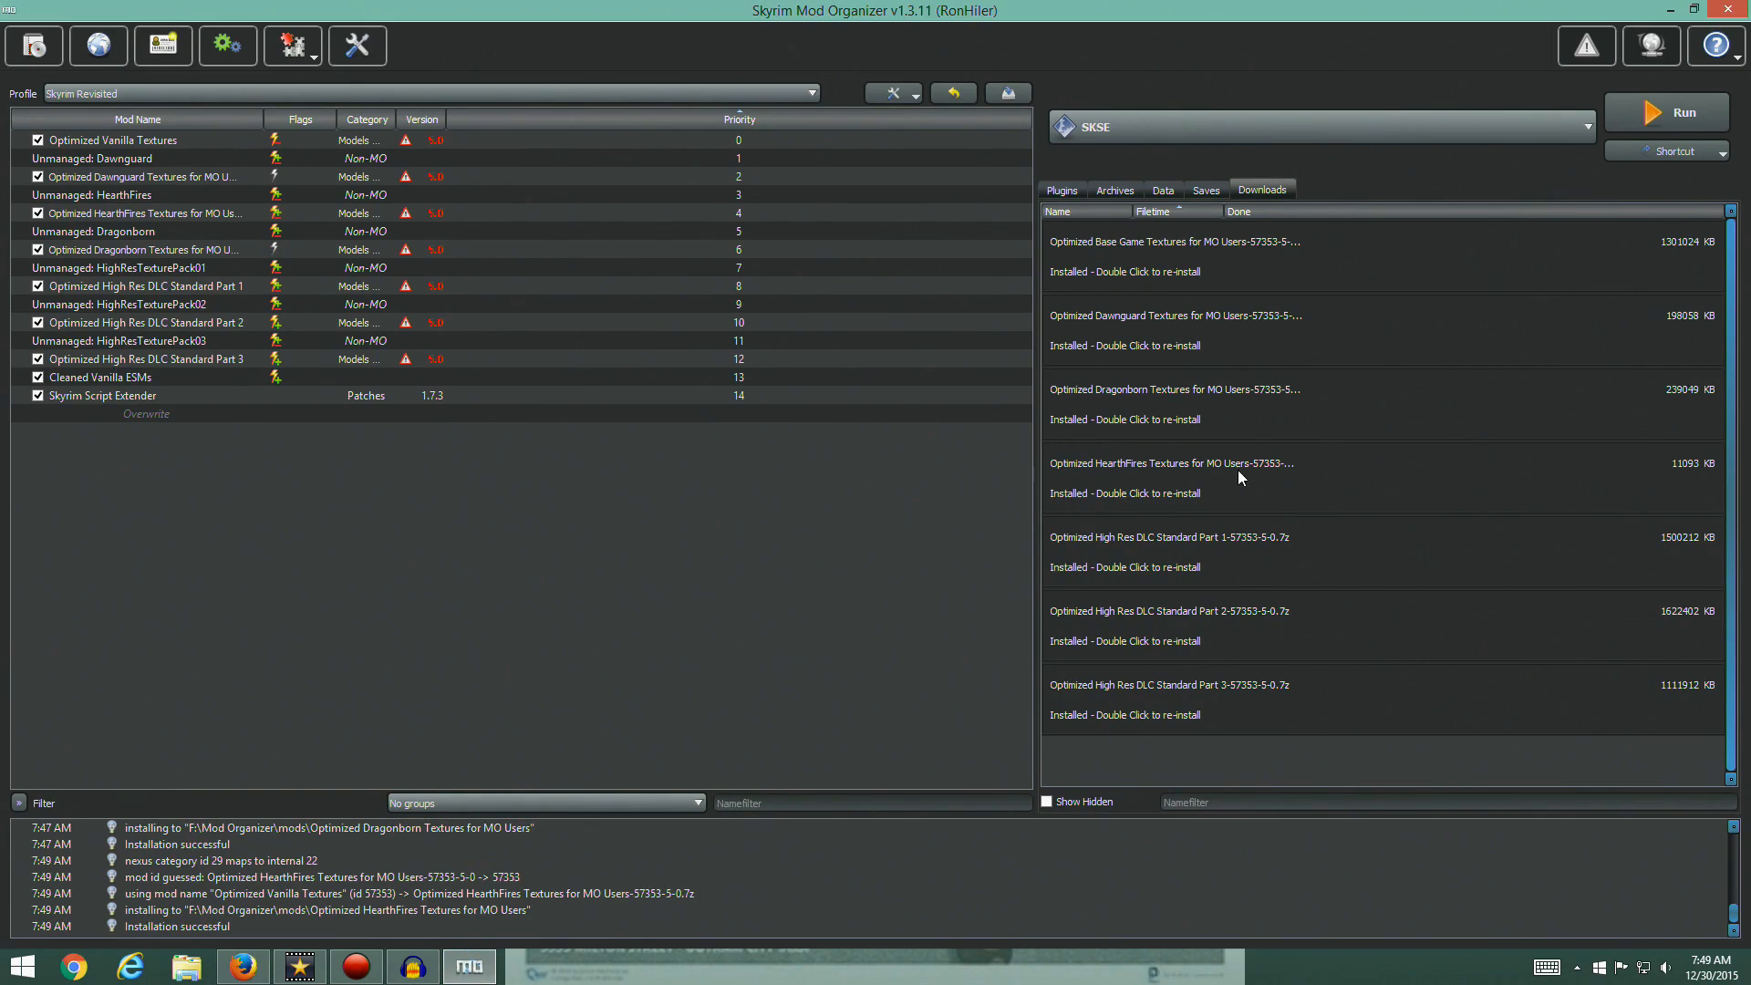
Reinstall the Optimized High Res DLC Standard Part 1 download under that same name, replacing the existing mod and agreeing to unpack its BSA
double_click(1159, 546)
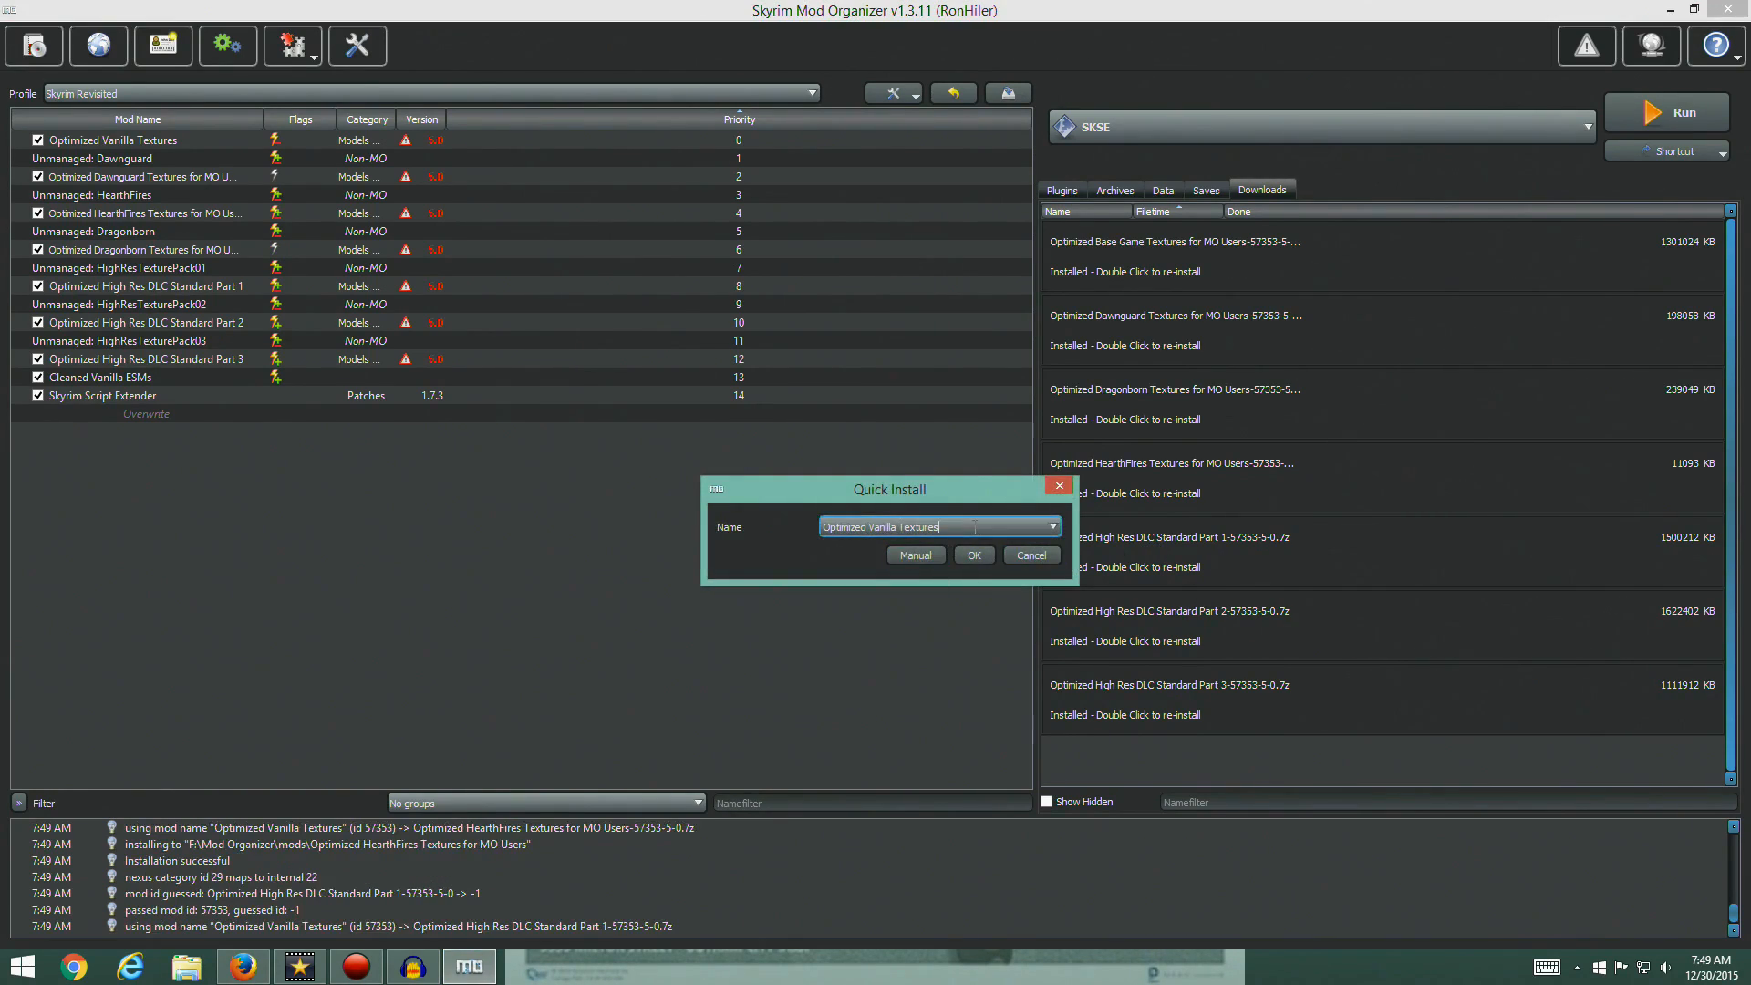
click(1053, 529)
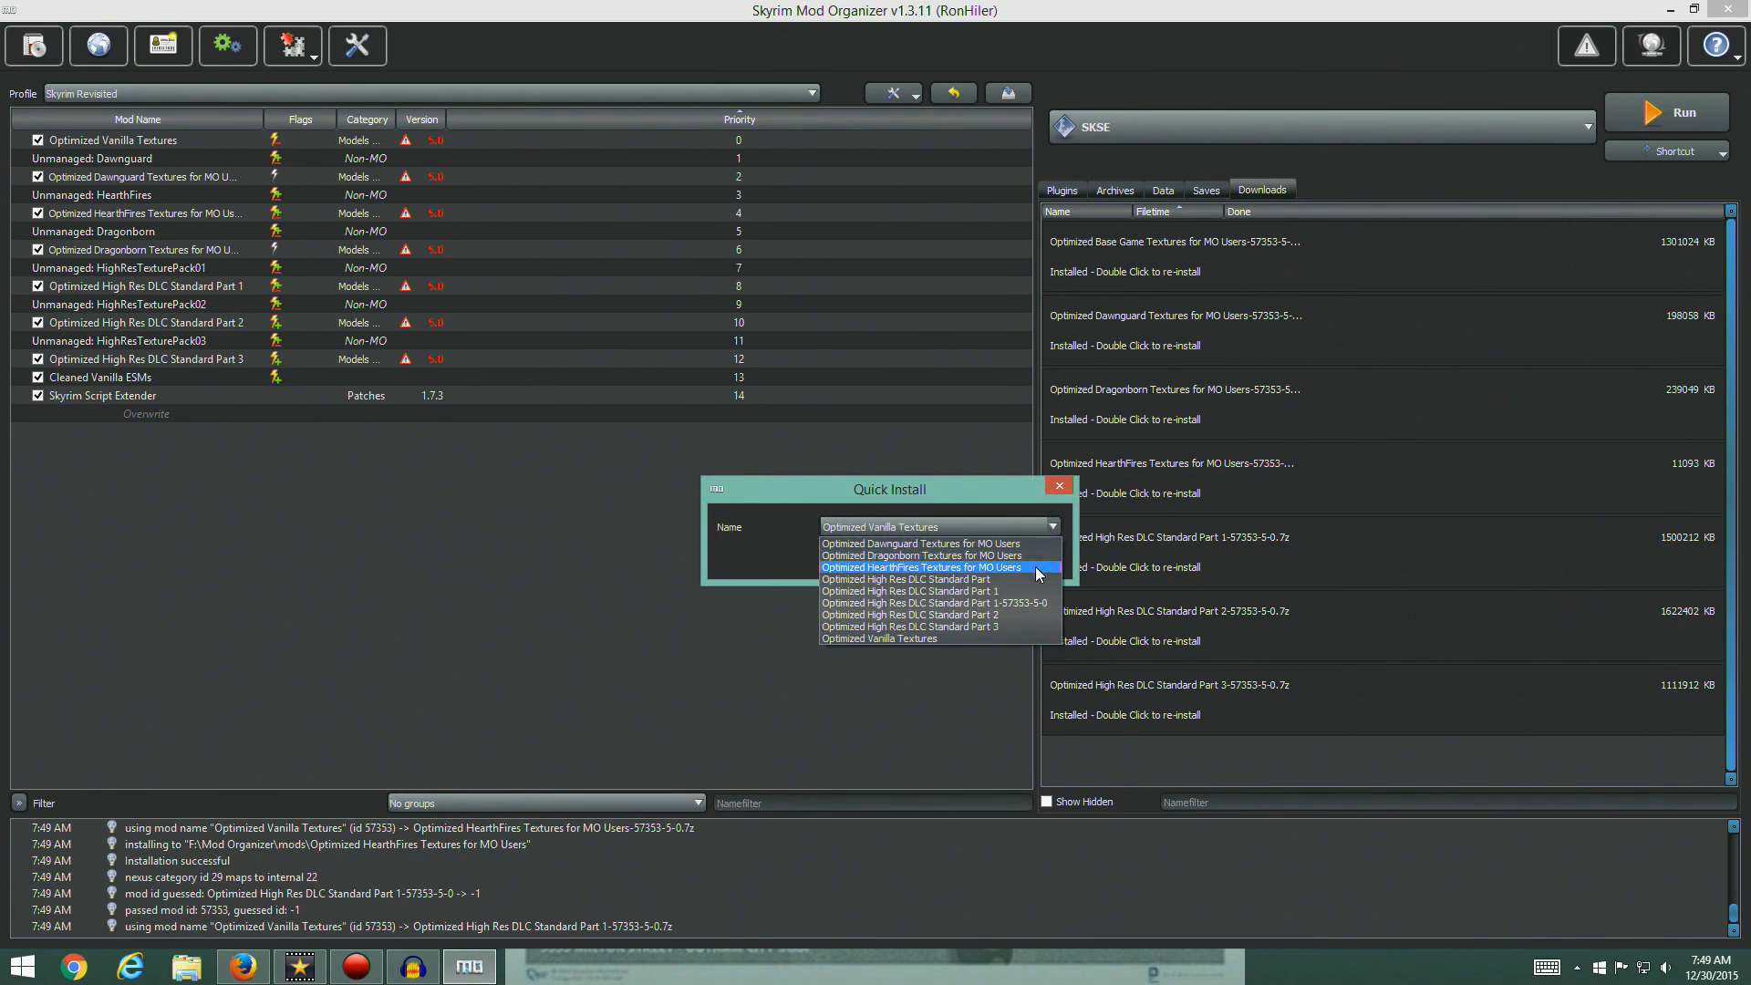
click(984, 592)
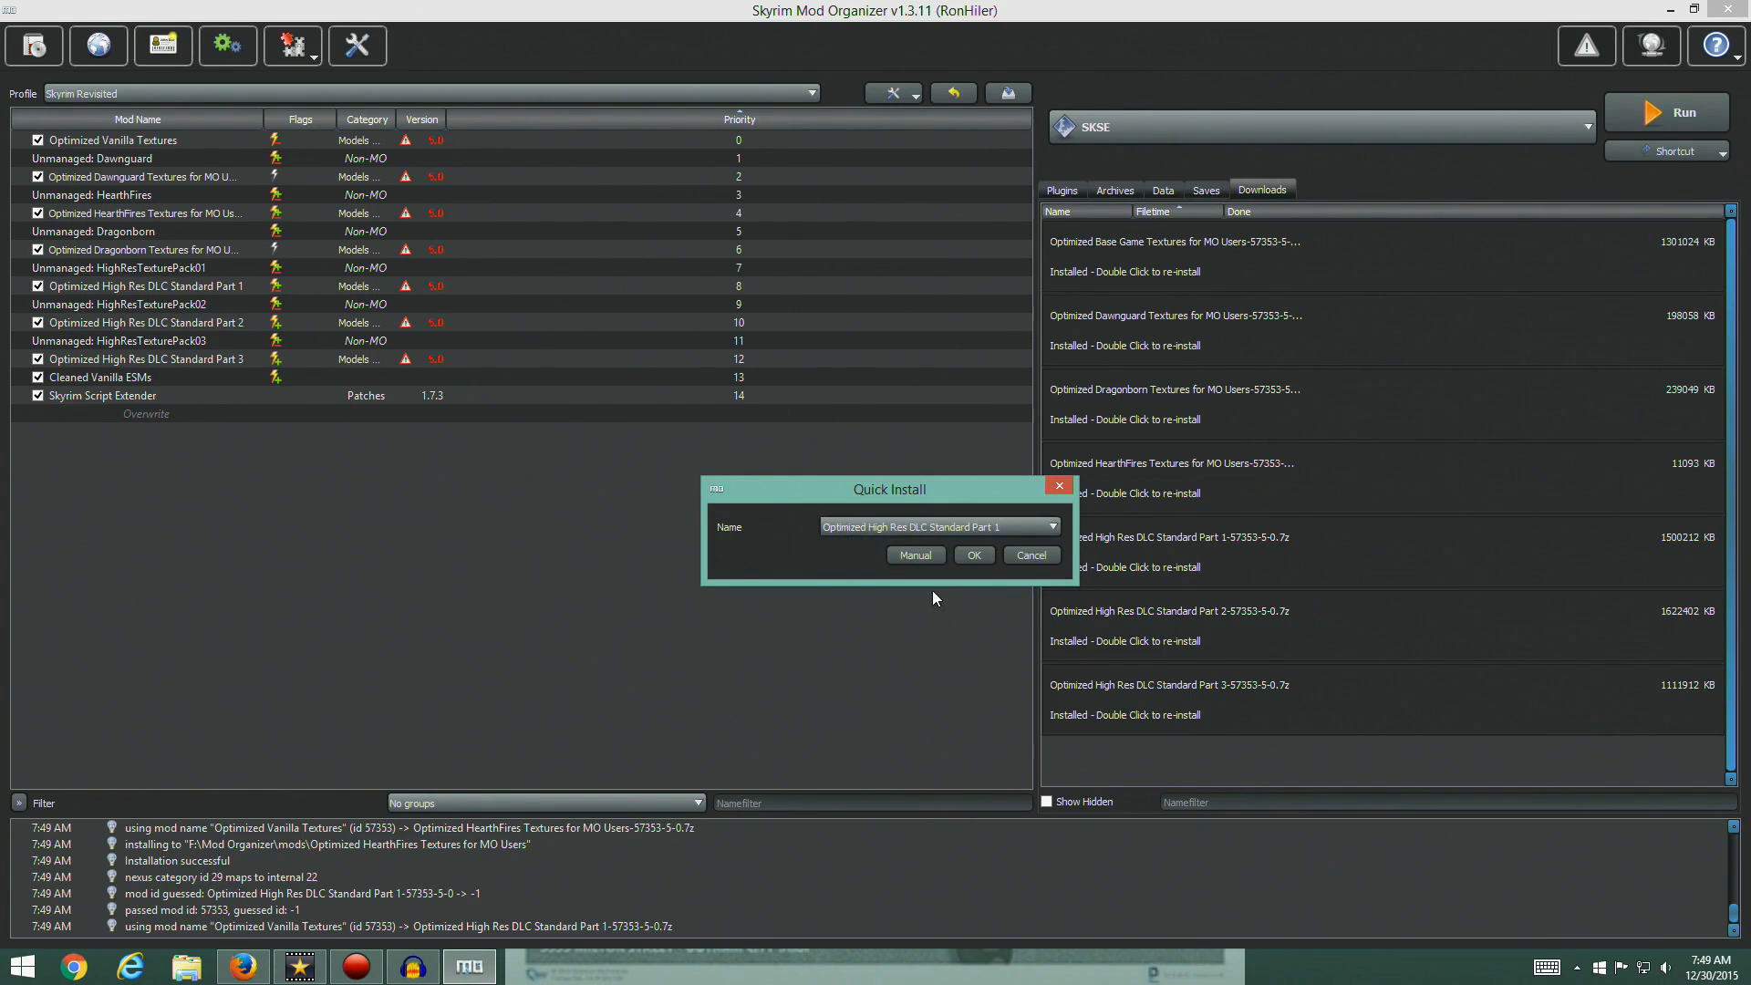
click(974, 557)
click(881, 588)
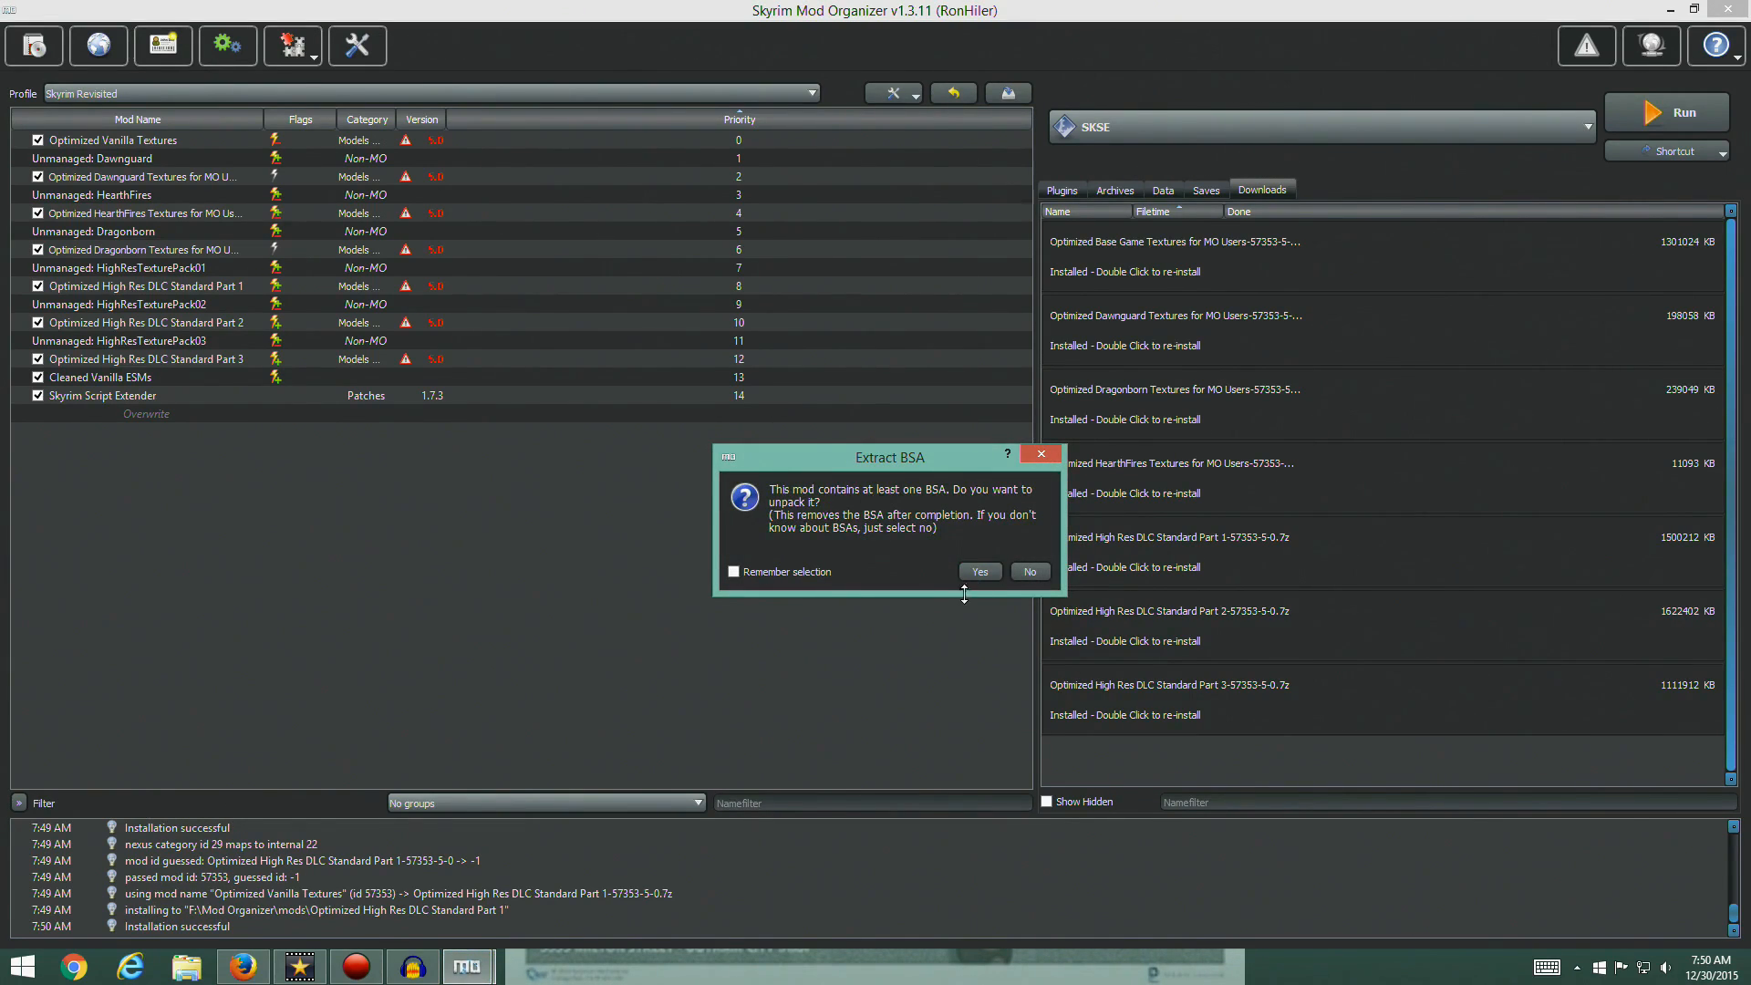
click(977, 576)
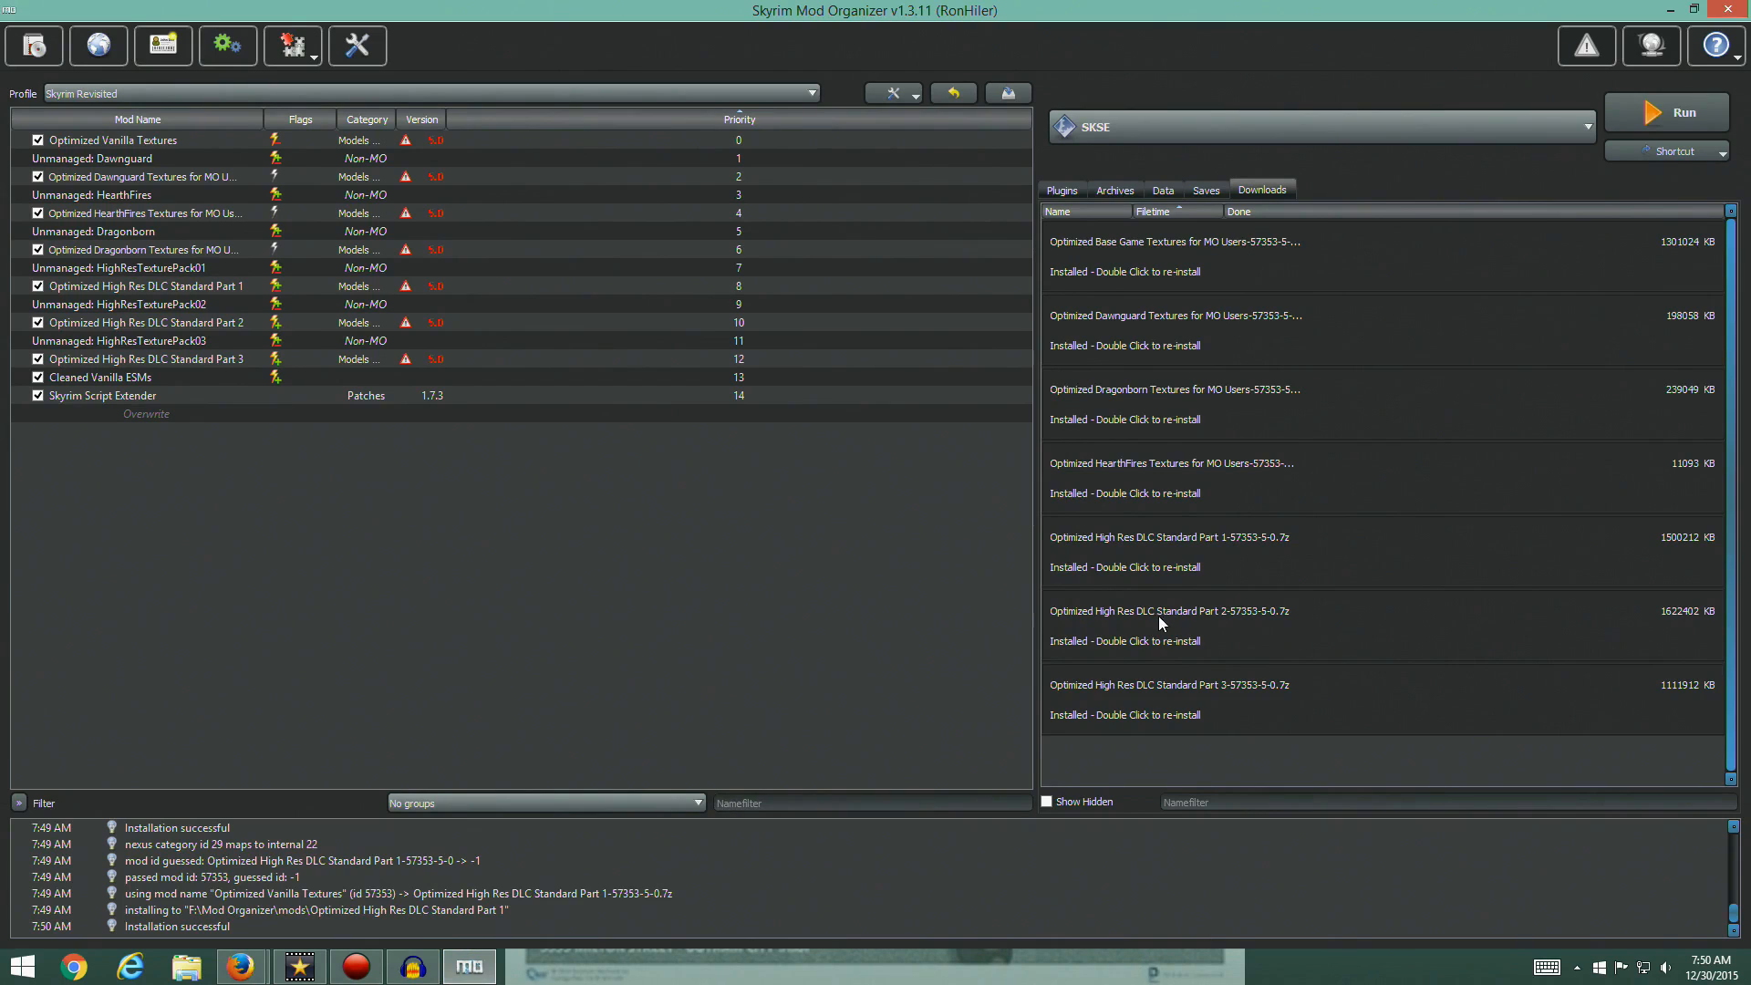
Reinstall the Optimized High Res DLC Standard Part 2 download under that same name, replacing the existing mod and agreeing to unpack its BSA
double_click(1184, 617)
click(999, 528)
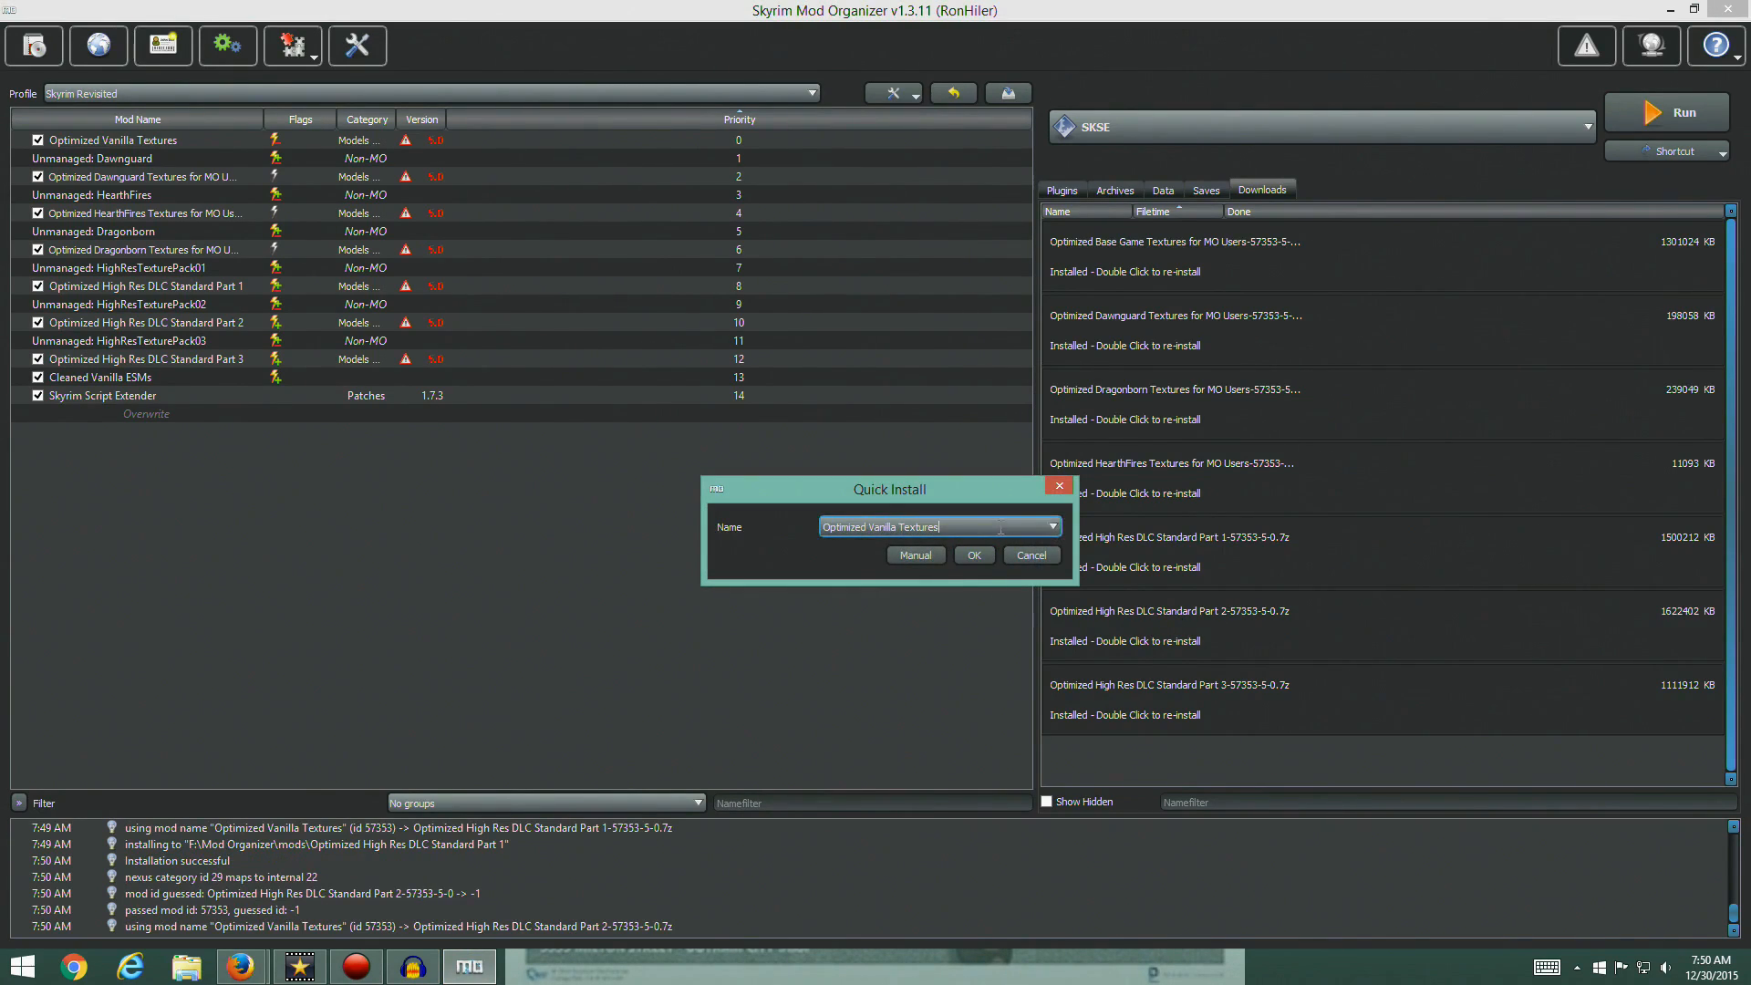
click(1053, 529)
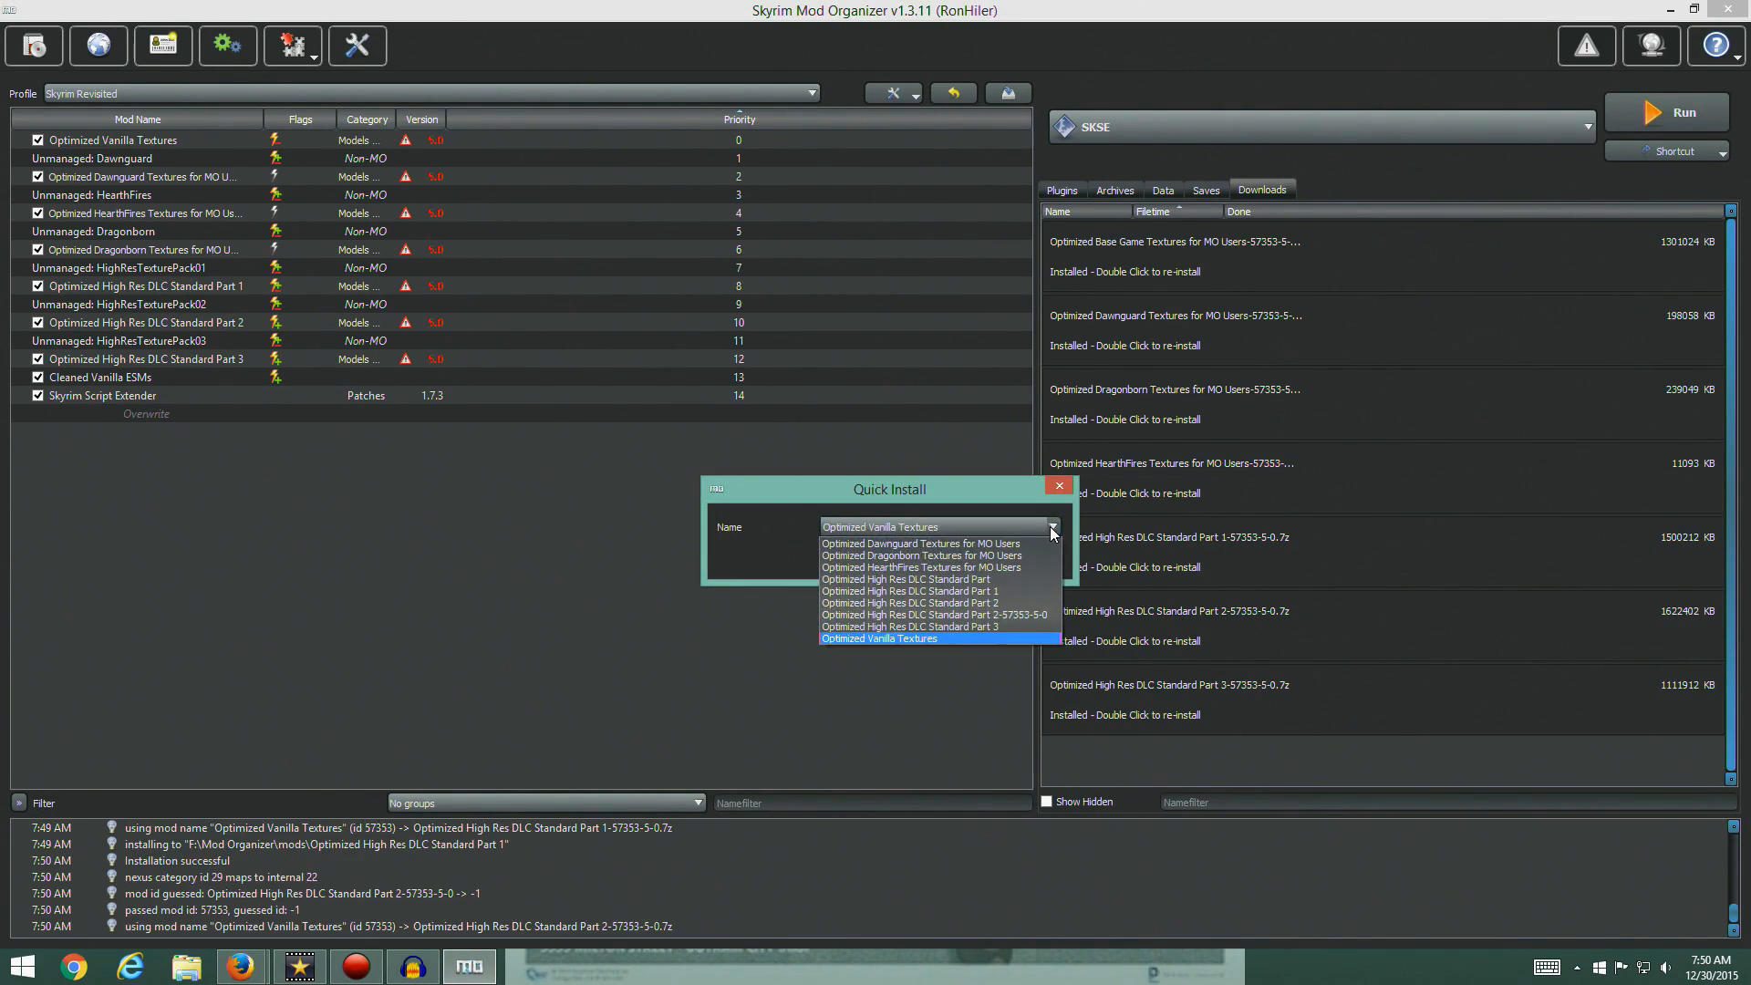
click(1004, 604)
click(971, 560)
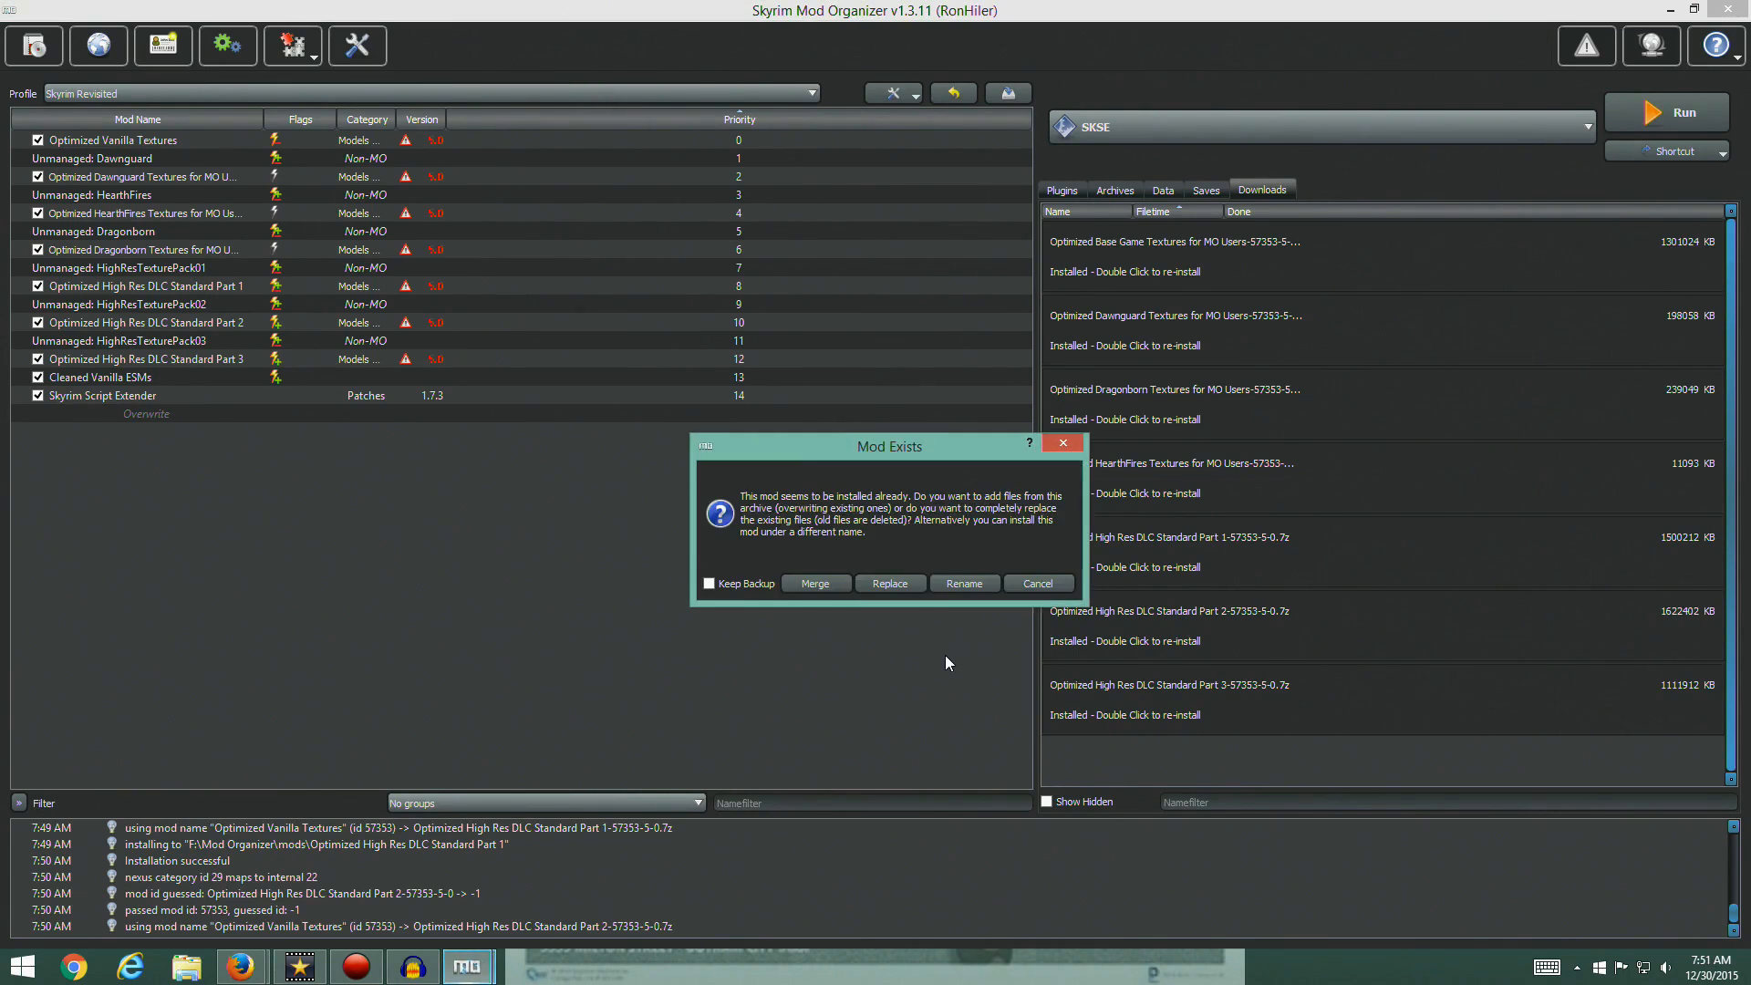
click(890, 583)
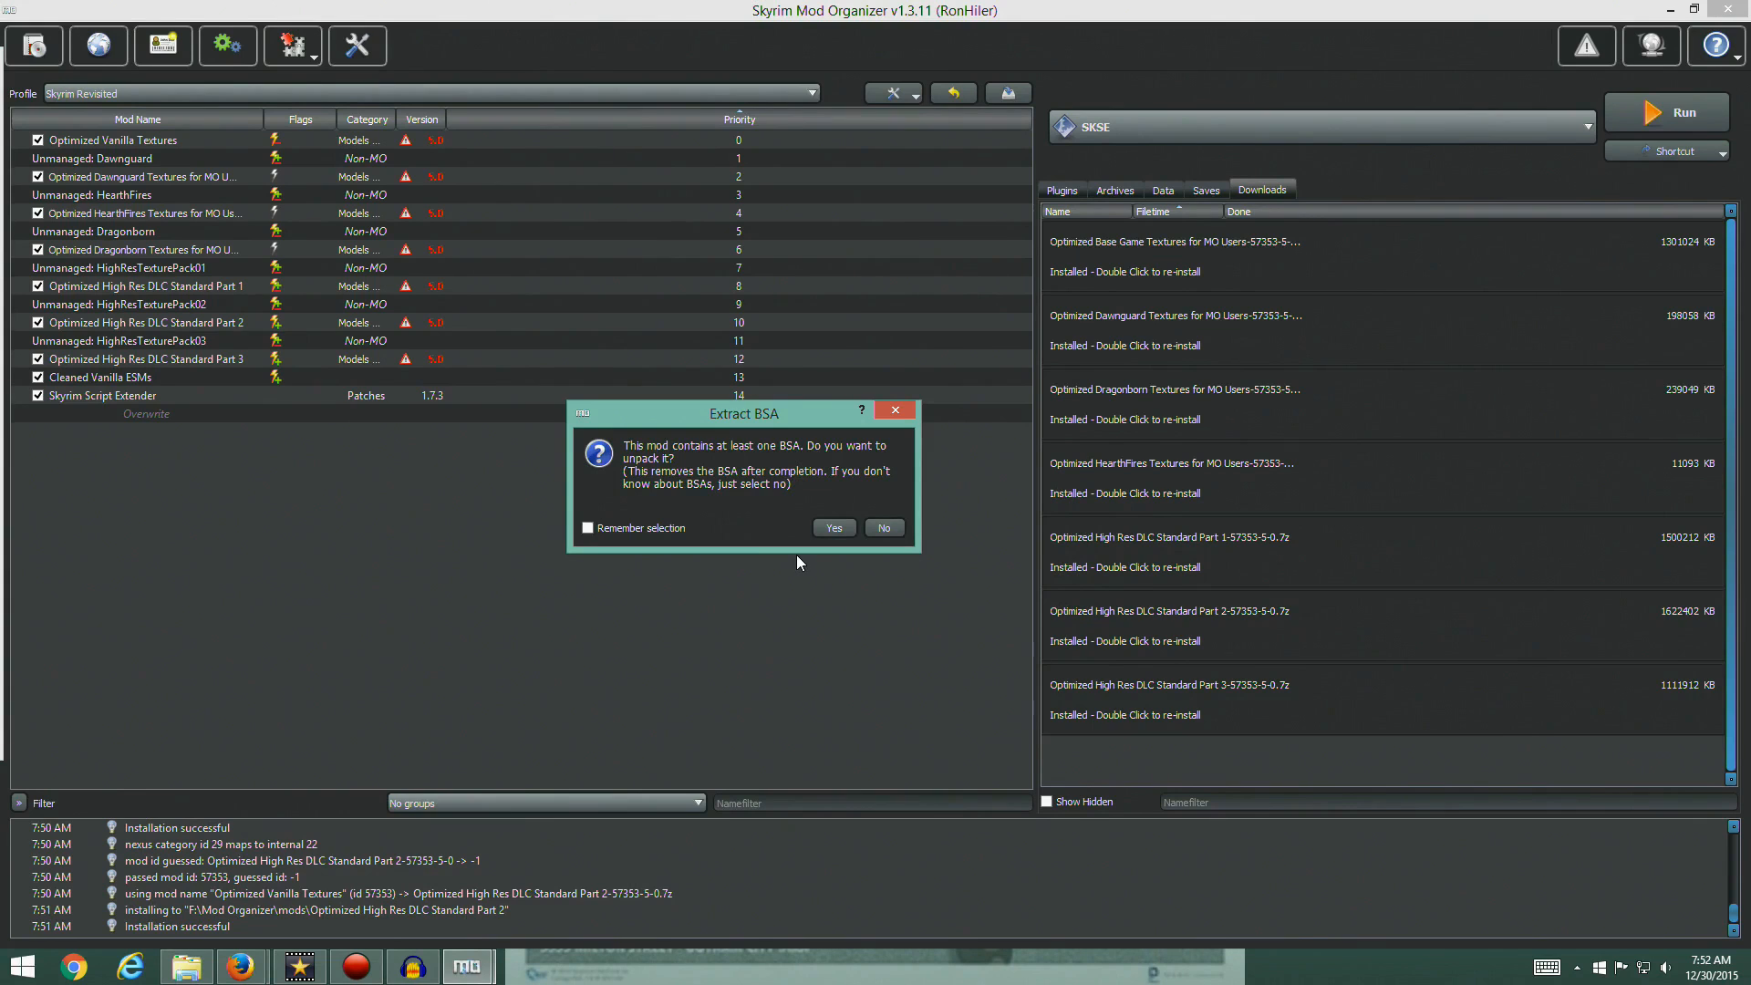
key(alt+Tab)
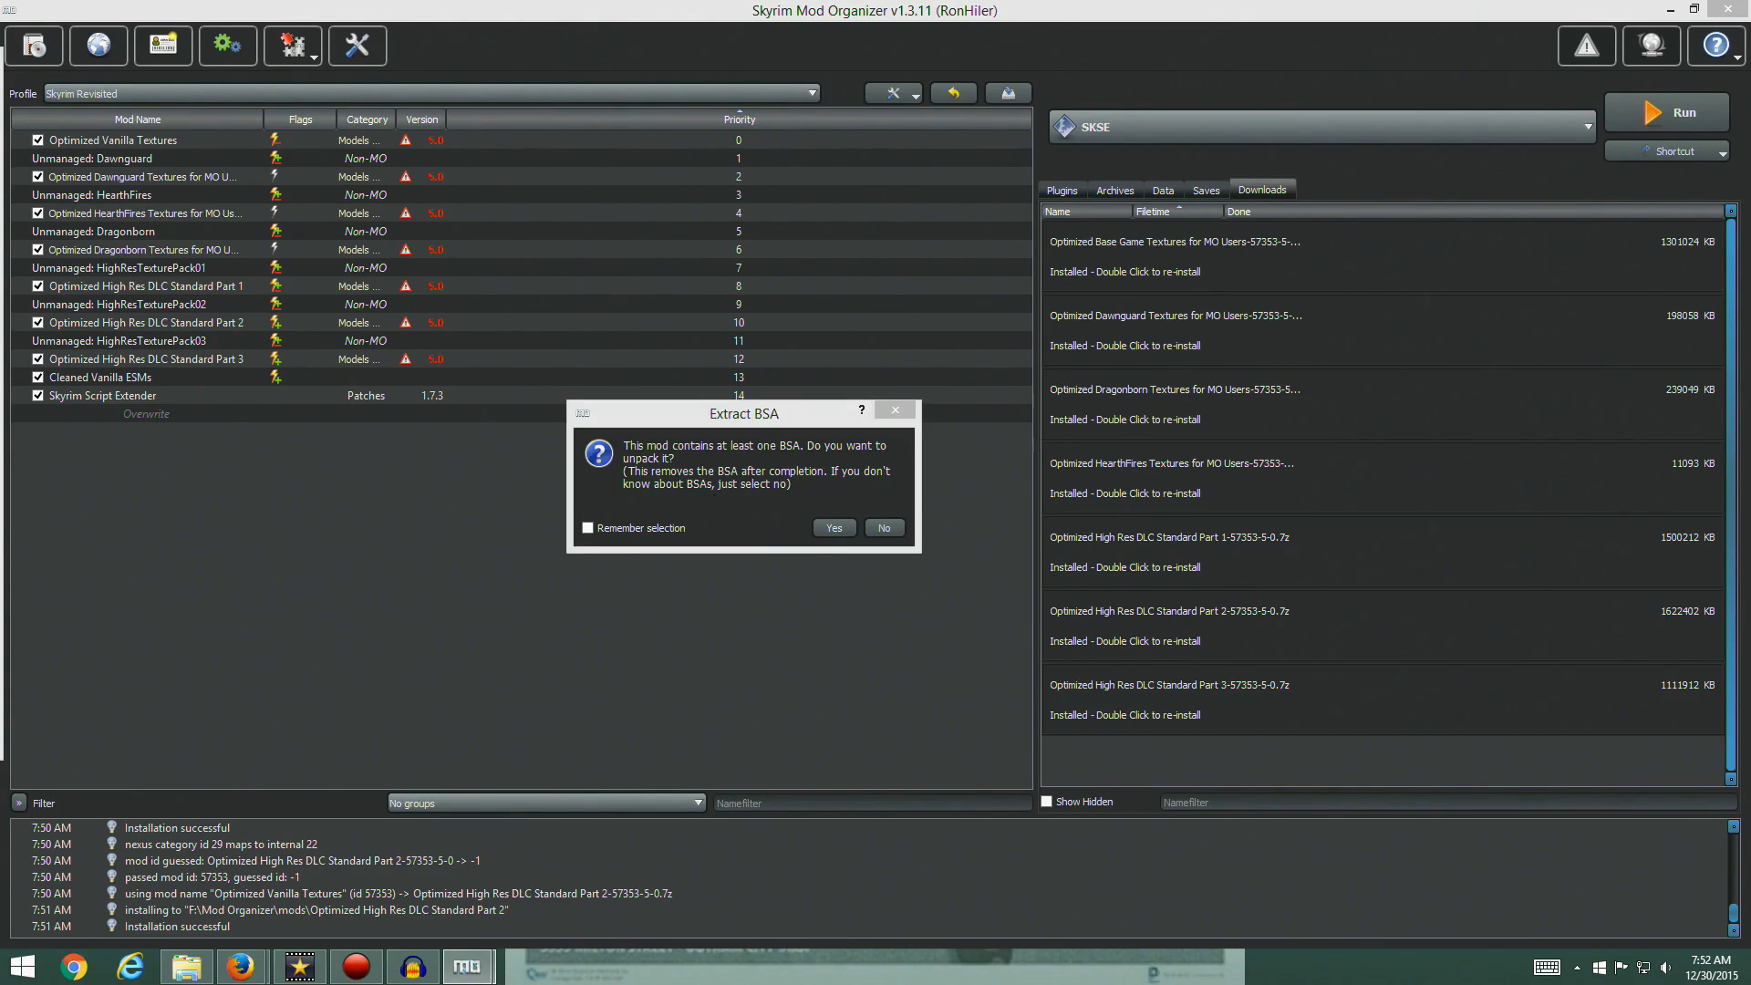
click(834, 528)
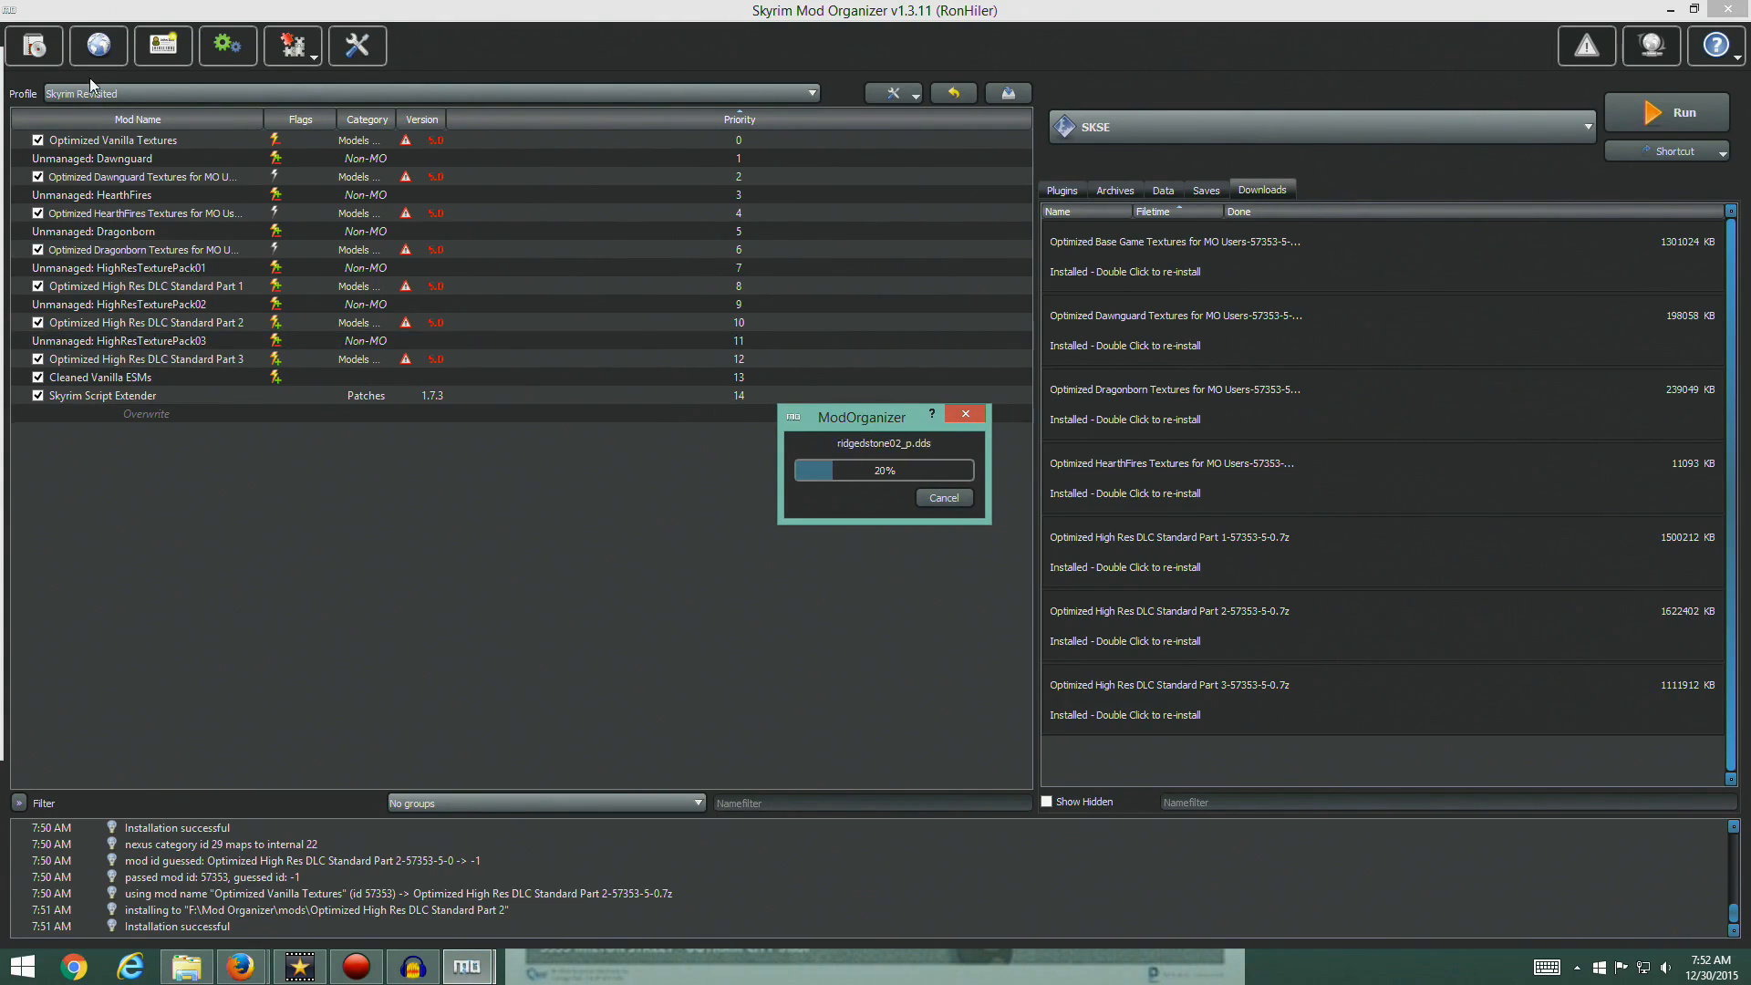
Switch to File Explorer, open the mods folder inside F:\Mod Organizer and widen the Name column to fit the full folder names
key(alt+Tab)
drag(325, 62, 608, 75)
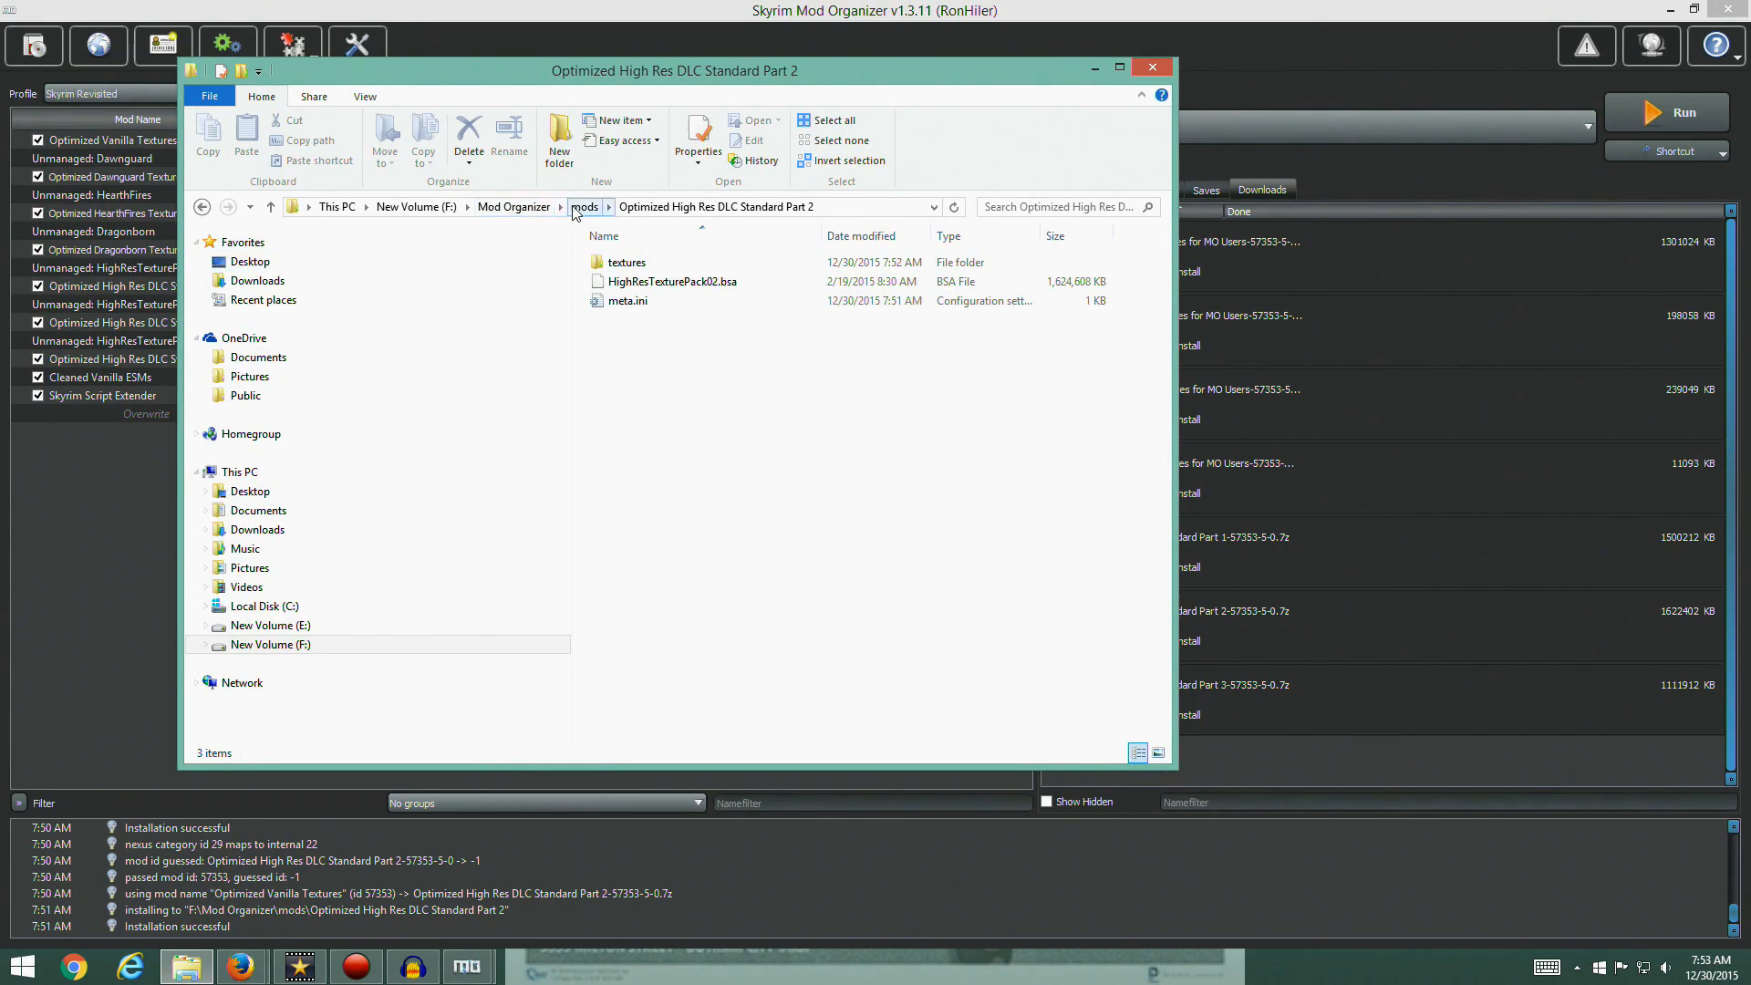
click(417, 207)
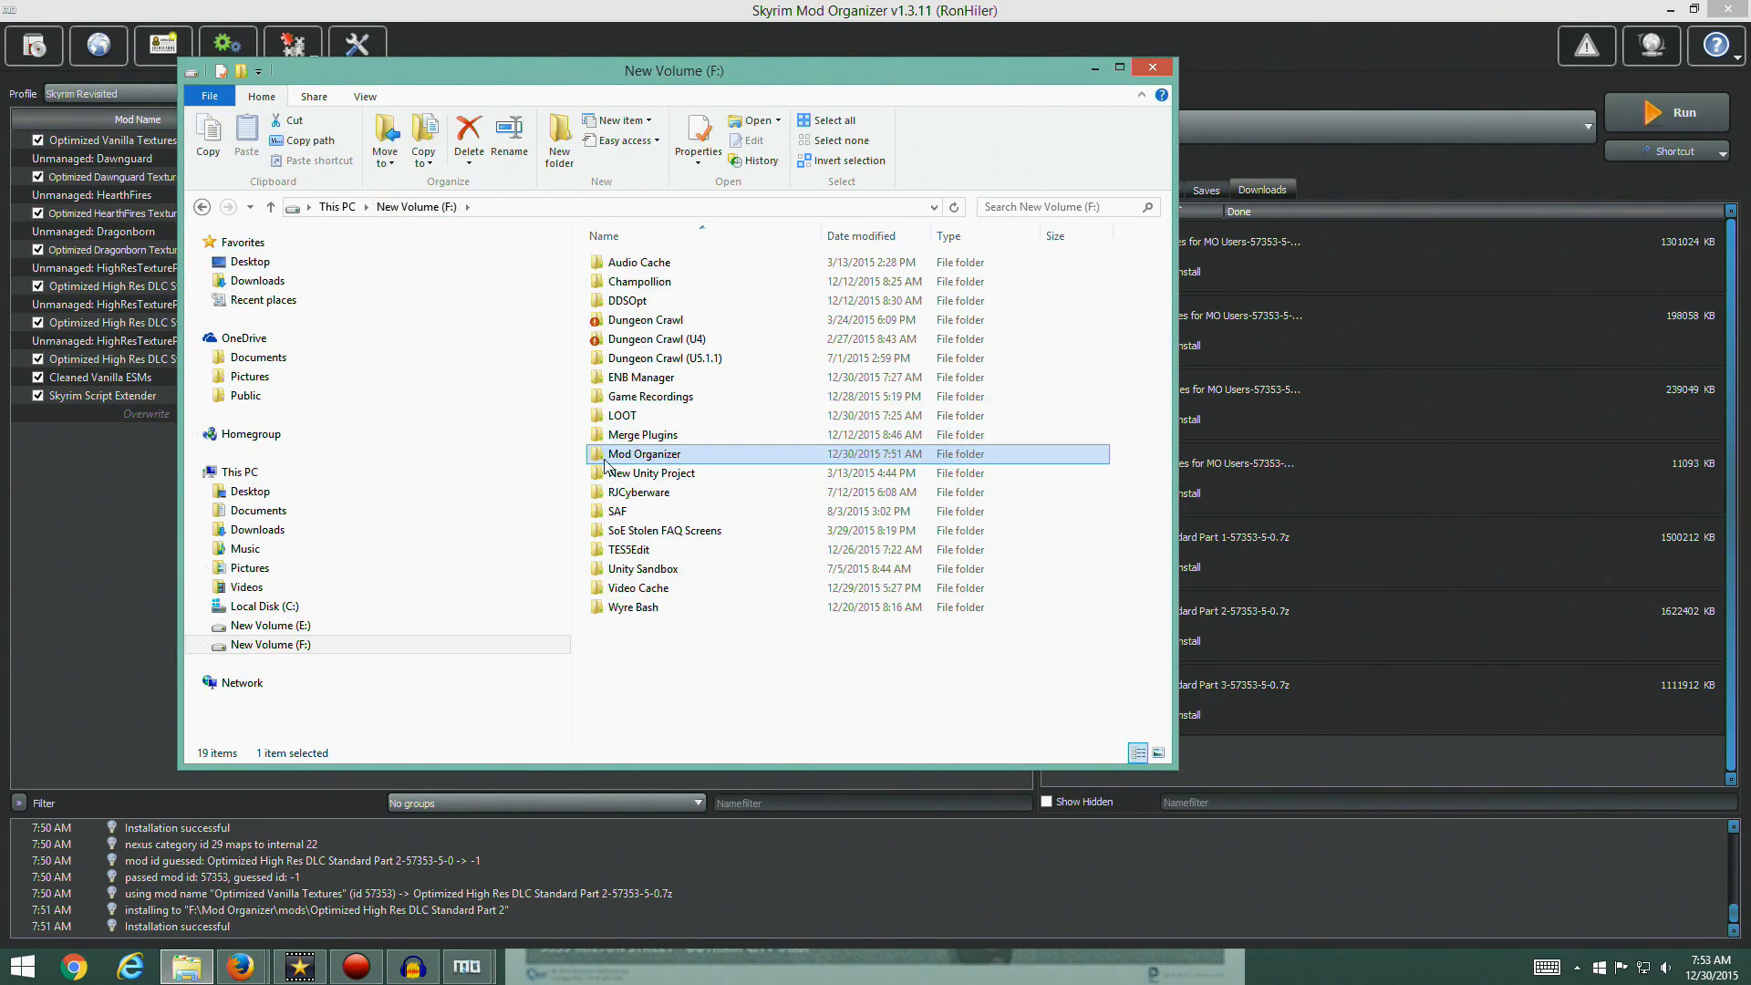
double_click(613, 454)
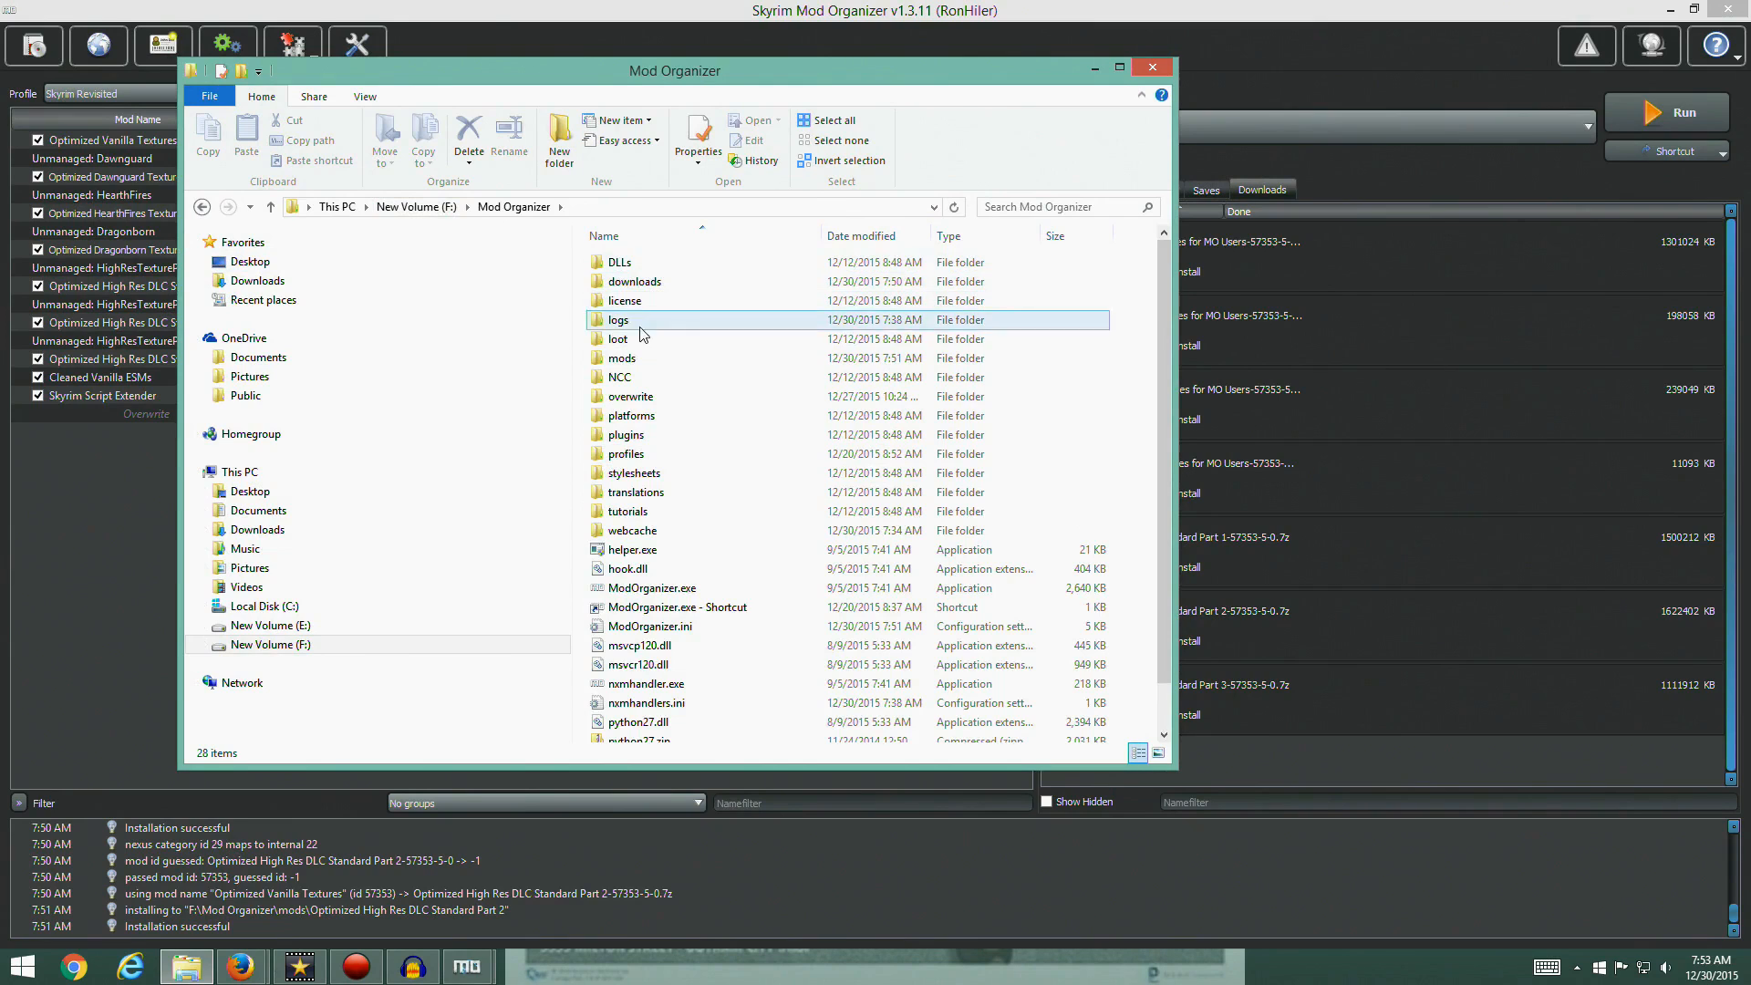
double_click(627, 357)
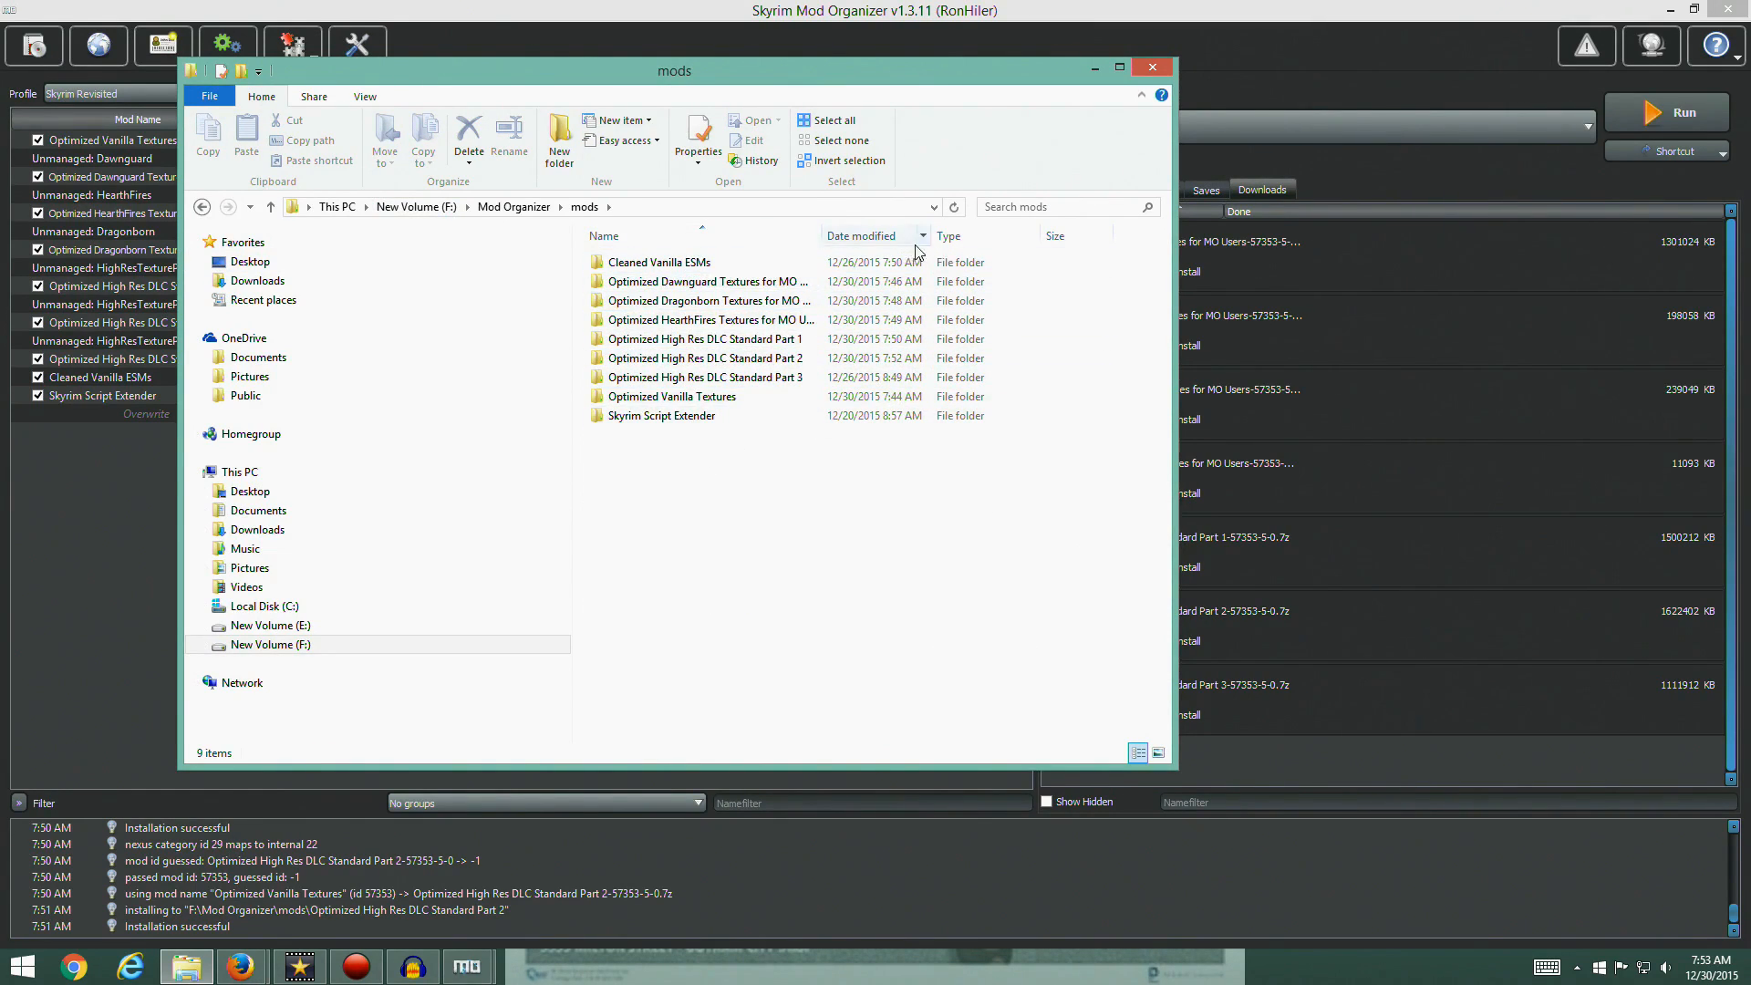
double_click(824, 239)
click(734, 264)
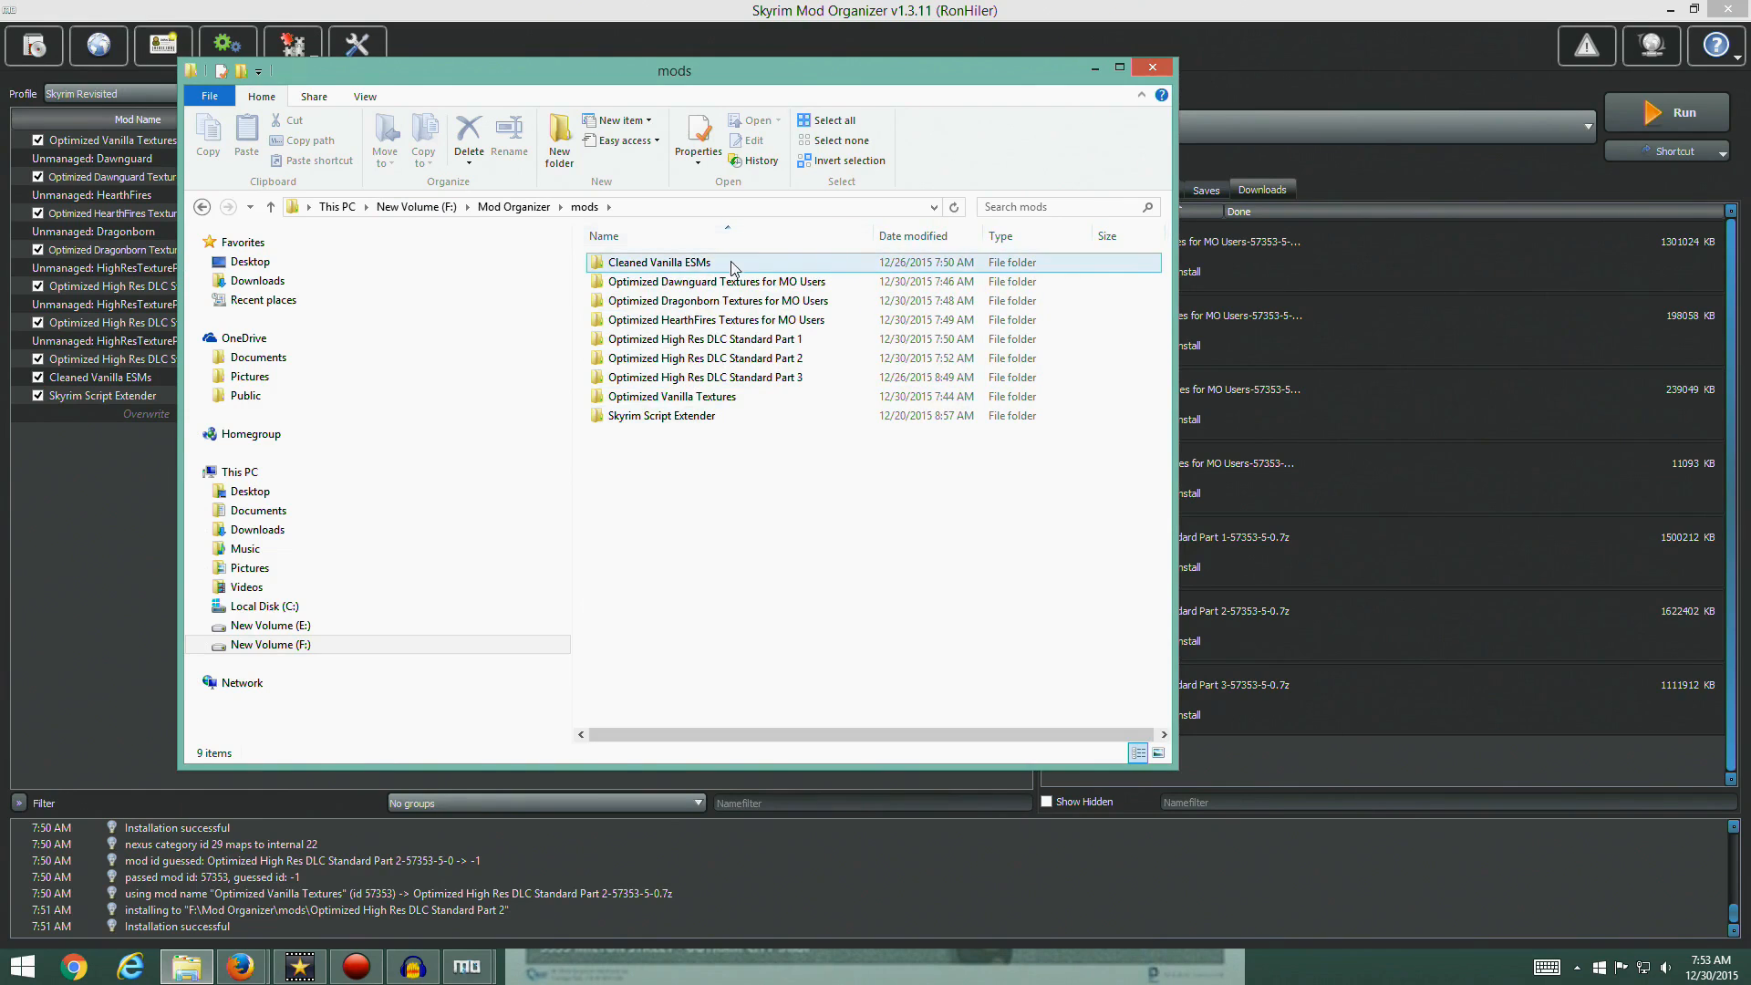
Examine the contents of Cleaned Vanilla ESMs and Optimized Dragonborn Textures for MO Users, including the latter's water and dlc02 dungeons texture folders
double_click(672, 265)
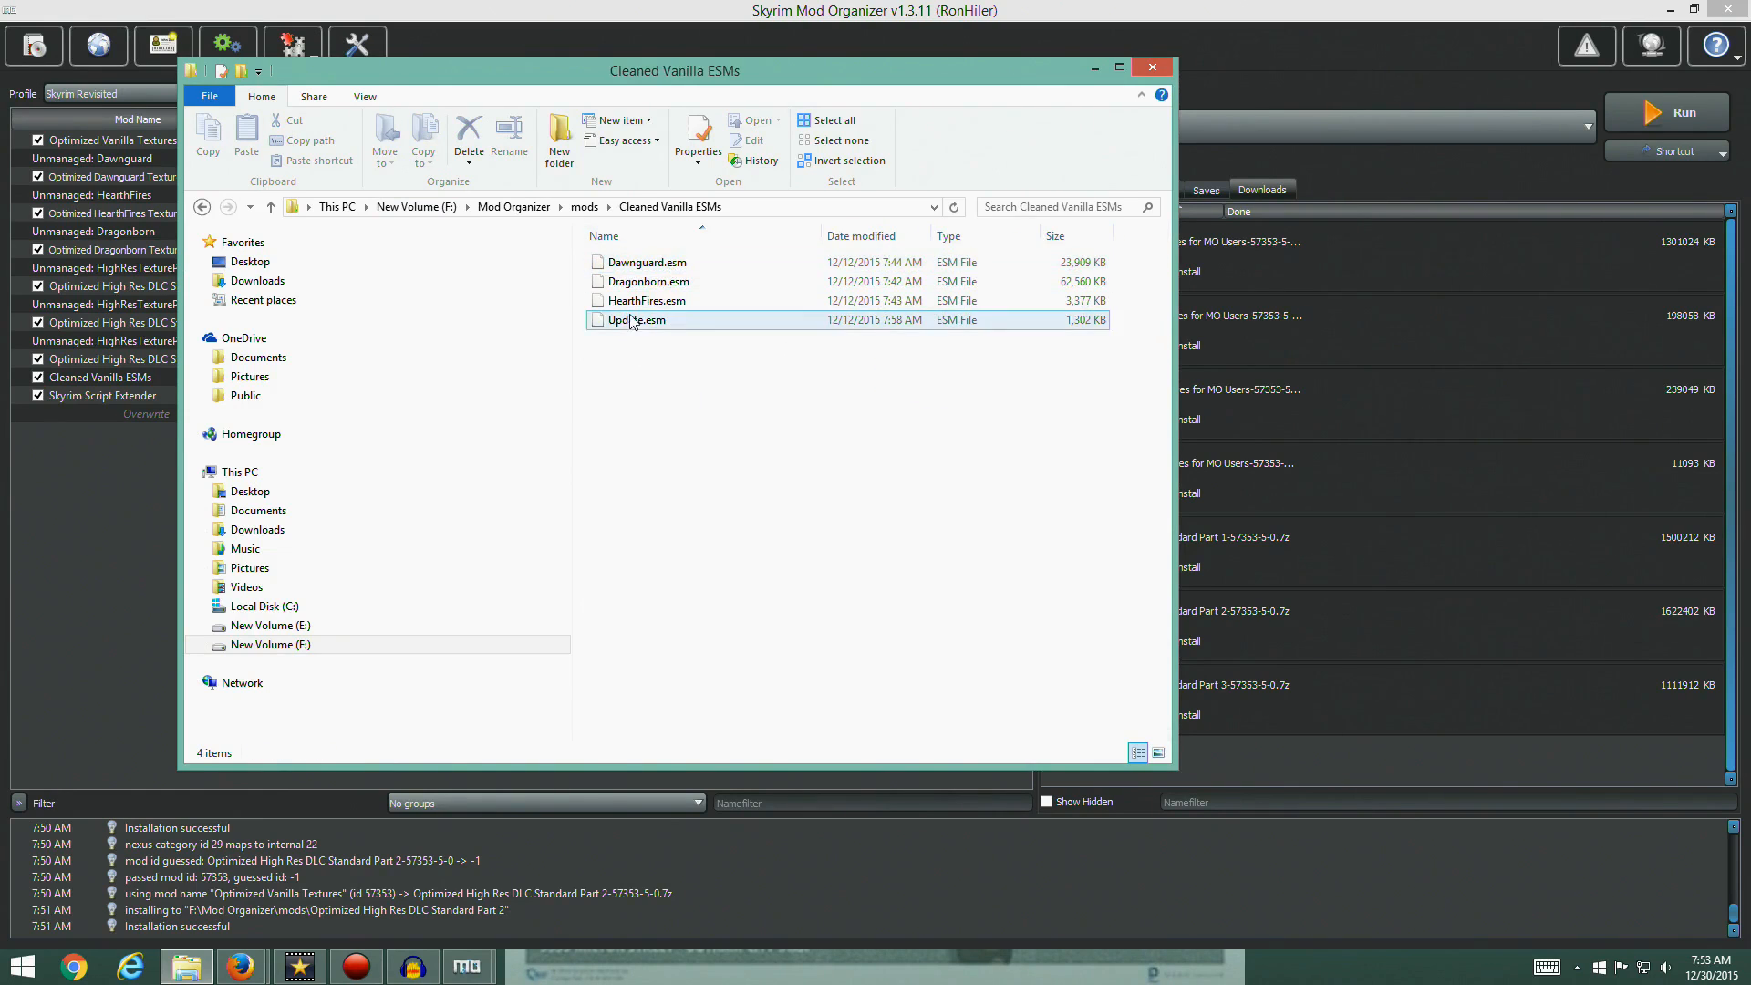
click(586, 208)
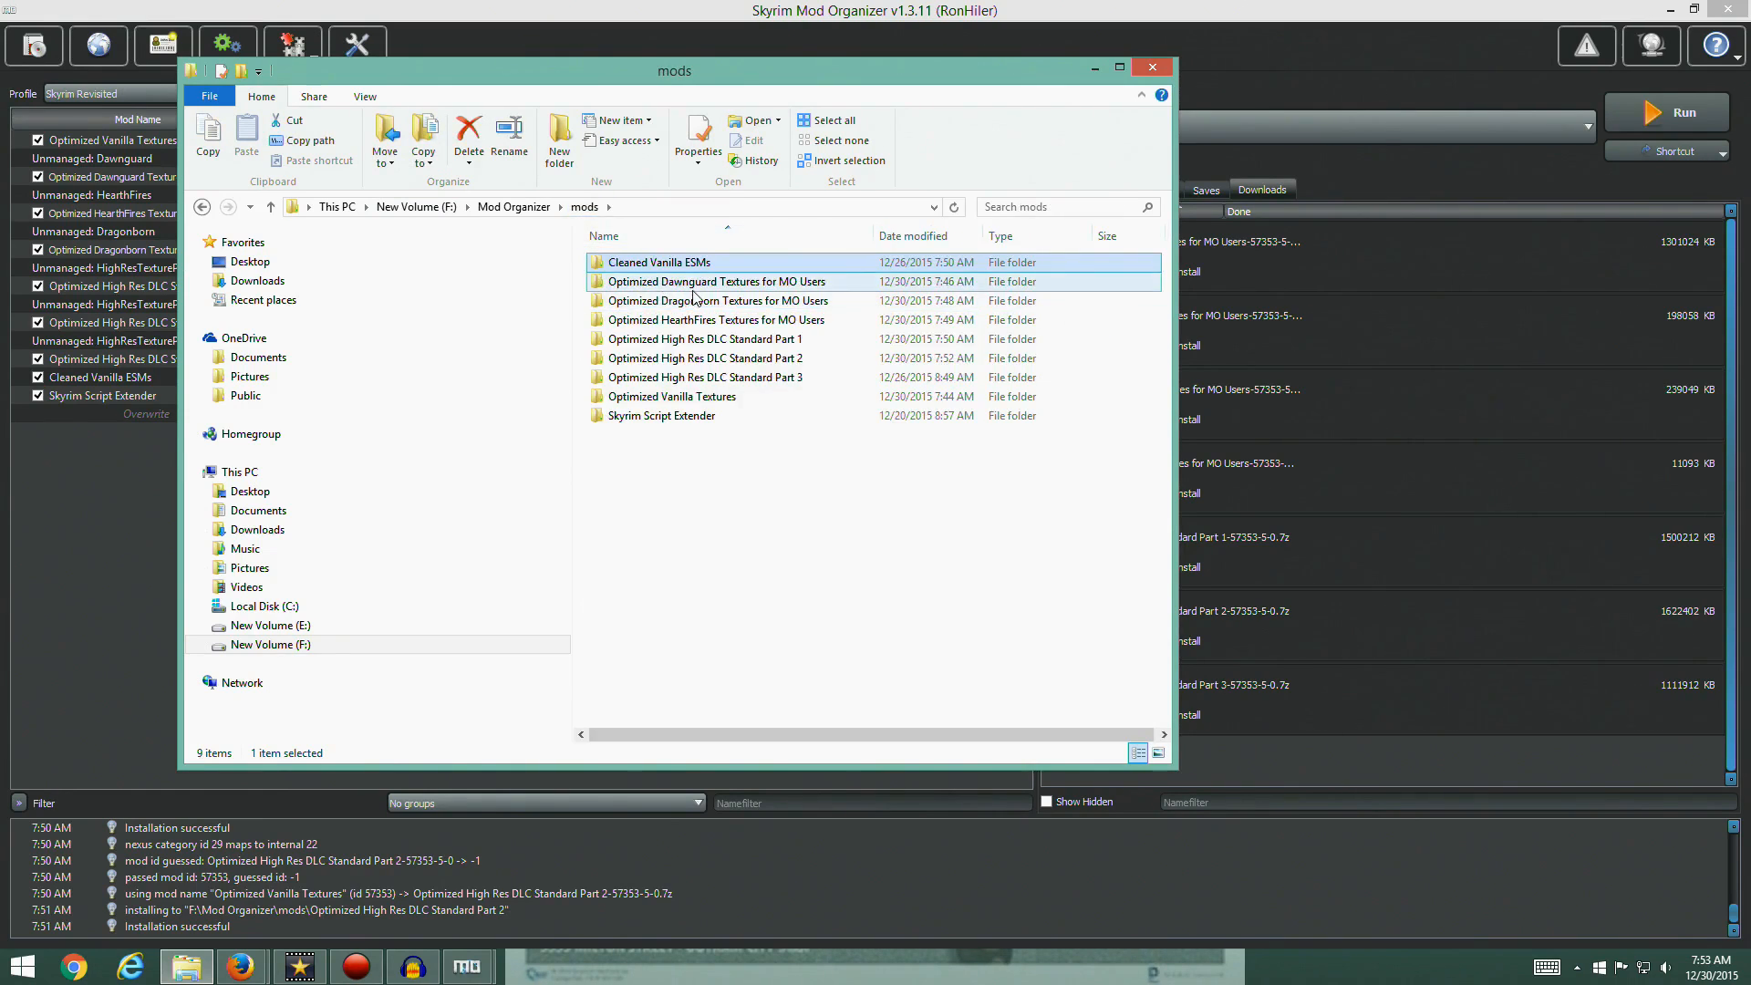
double_click(691, 302)
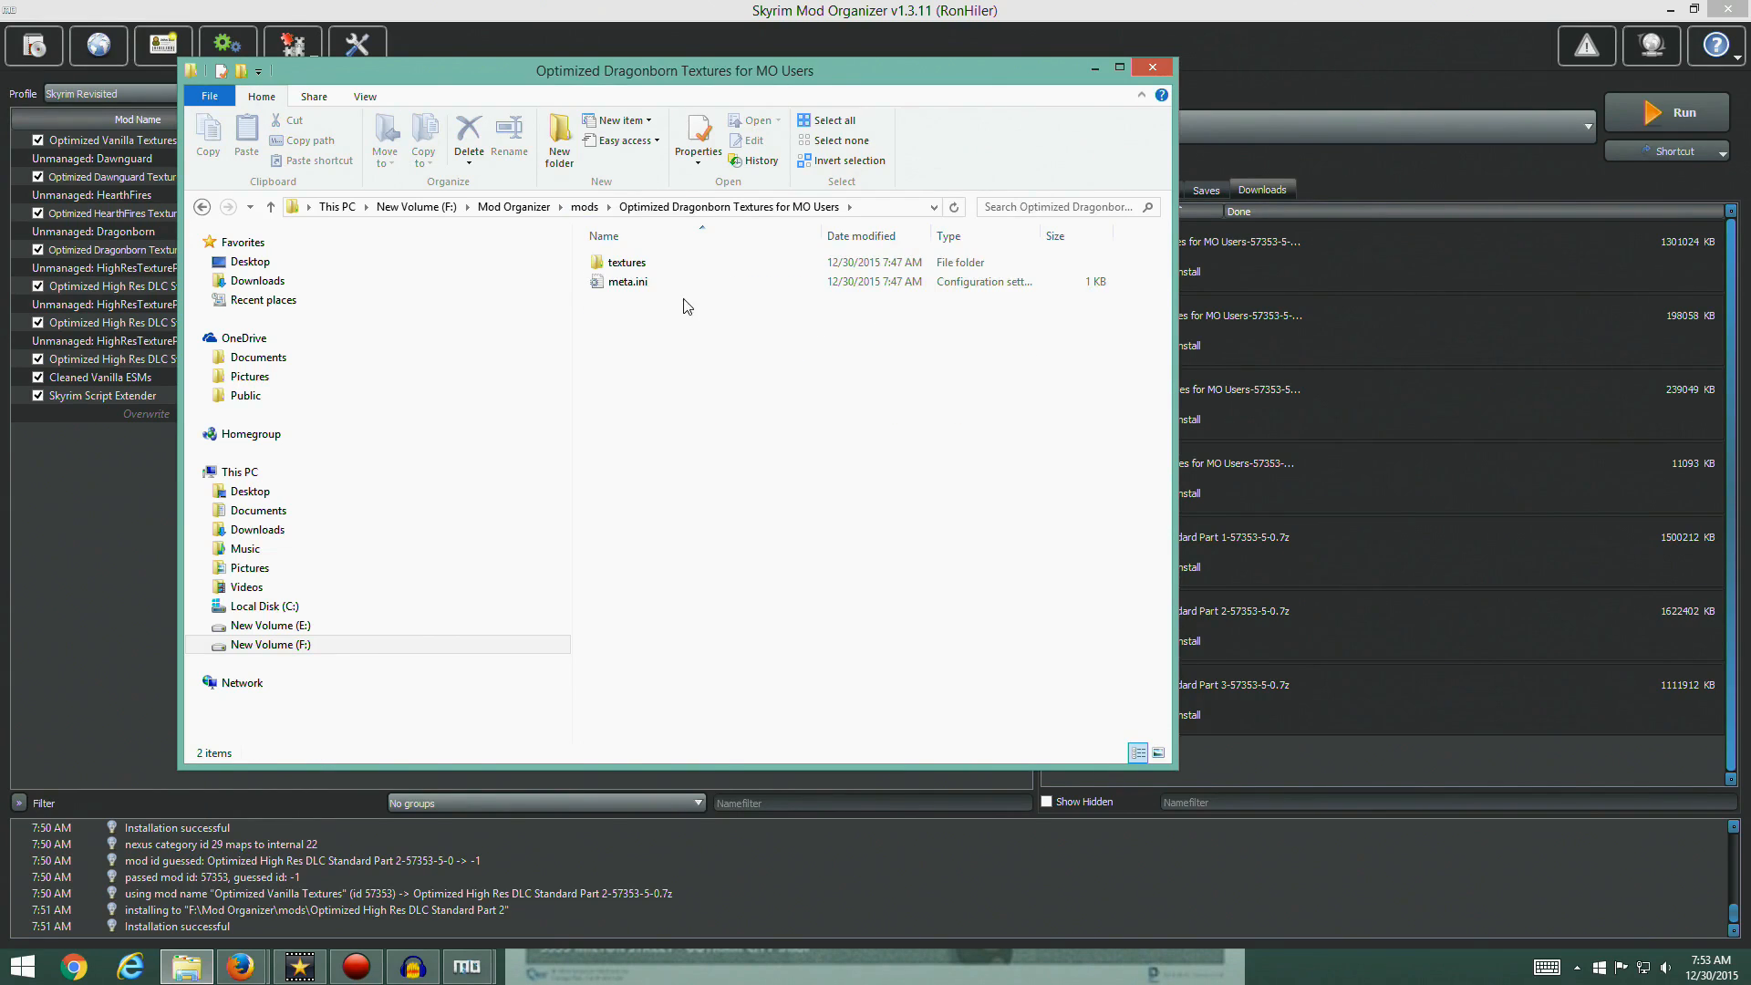
double_click(626, 262)
double_click(618, 320)
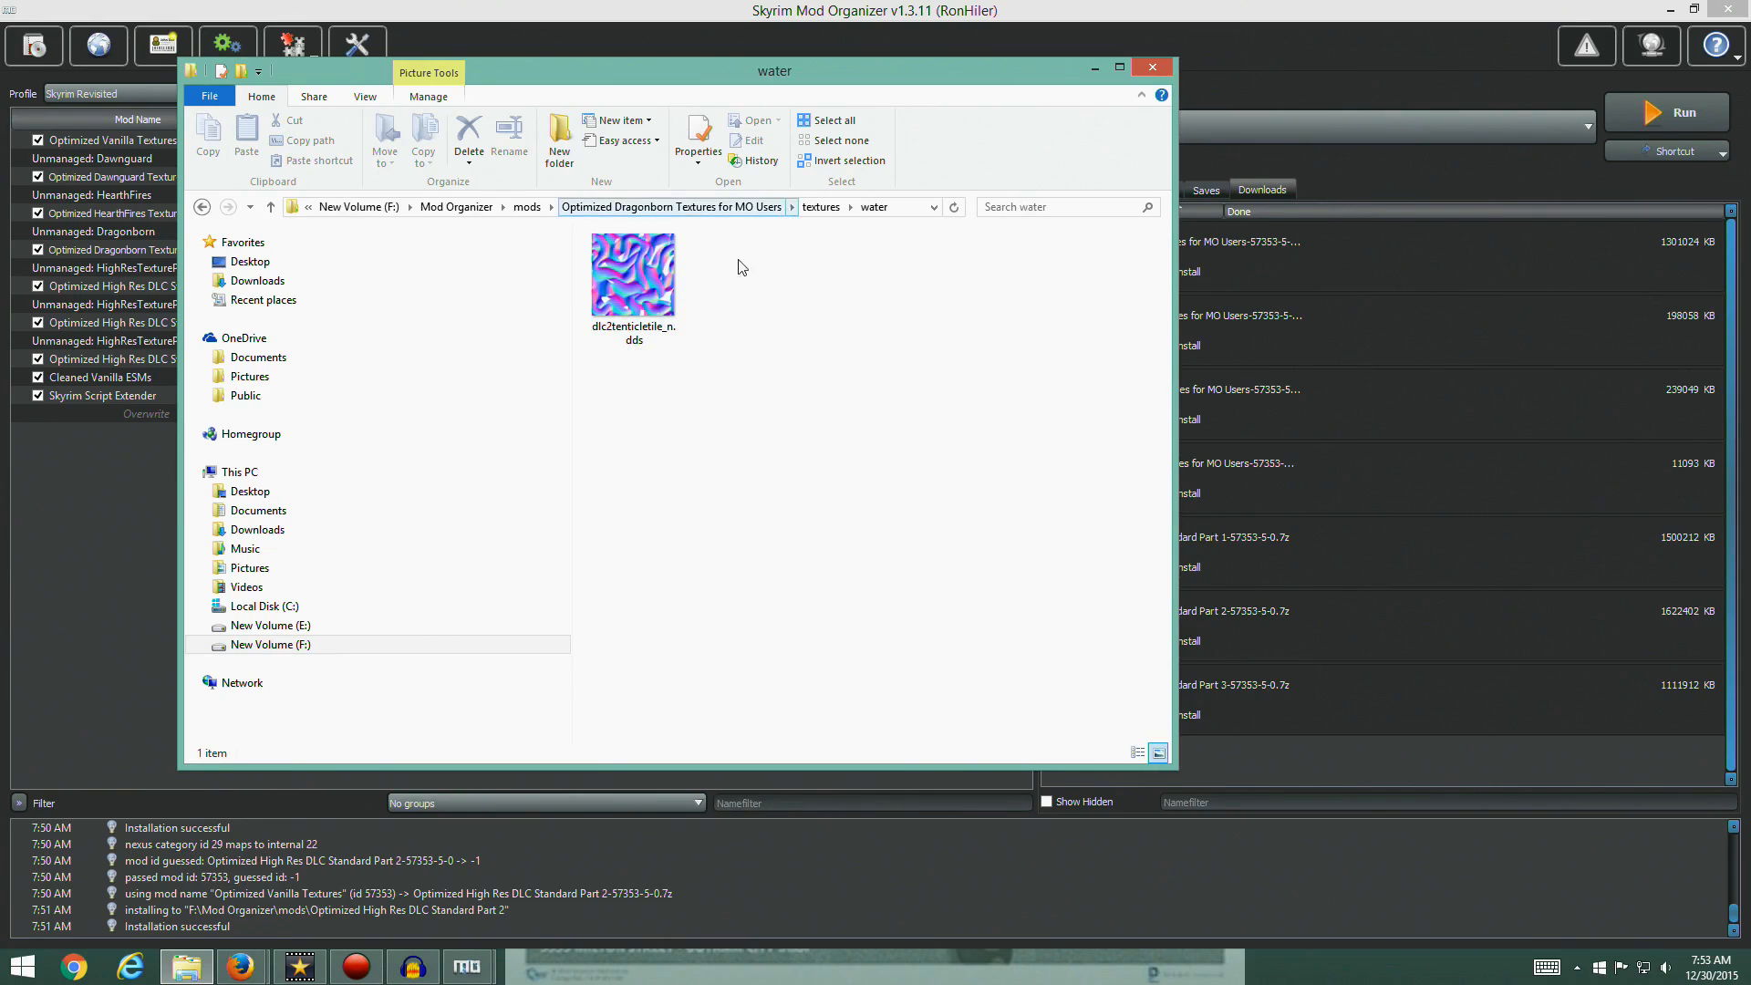
click(822, 207)
double_click(626, 282)
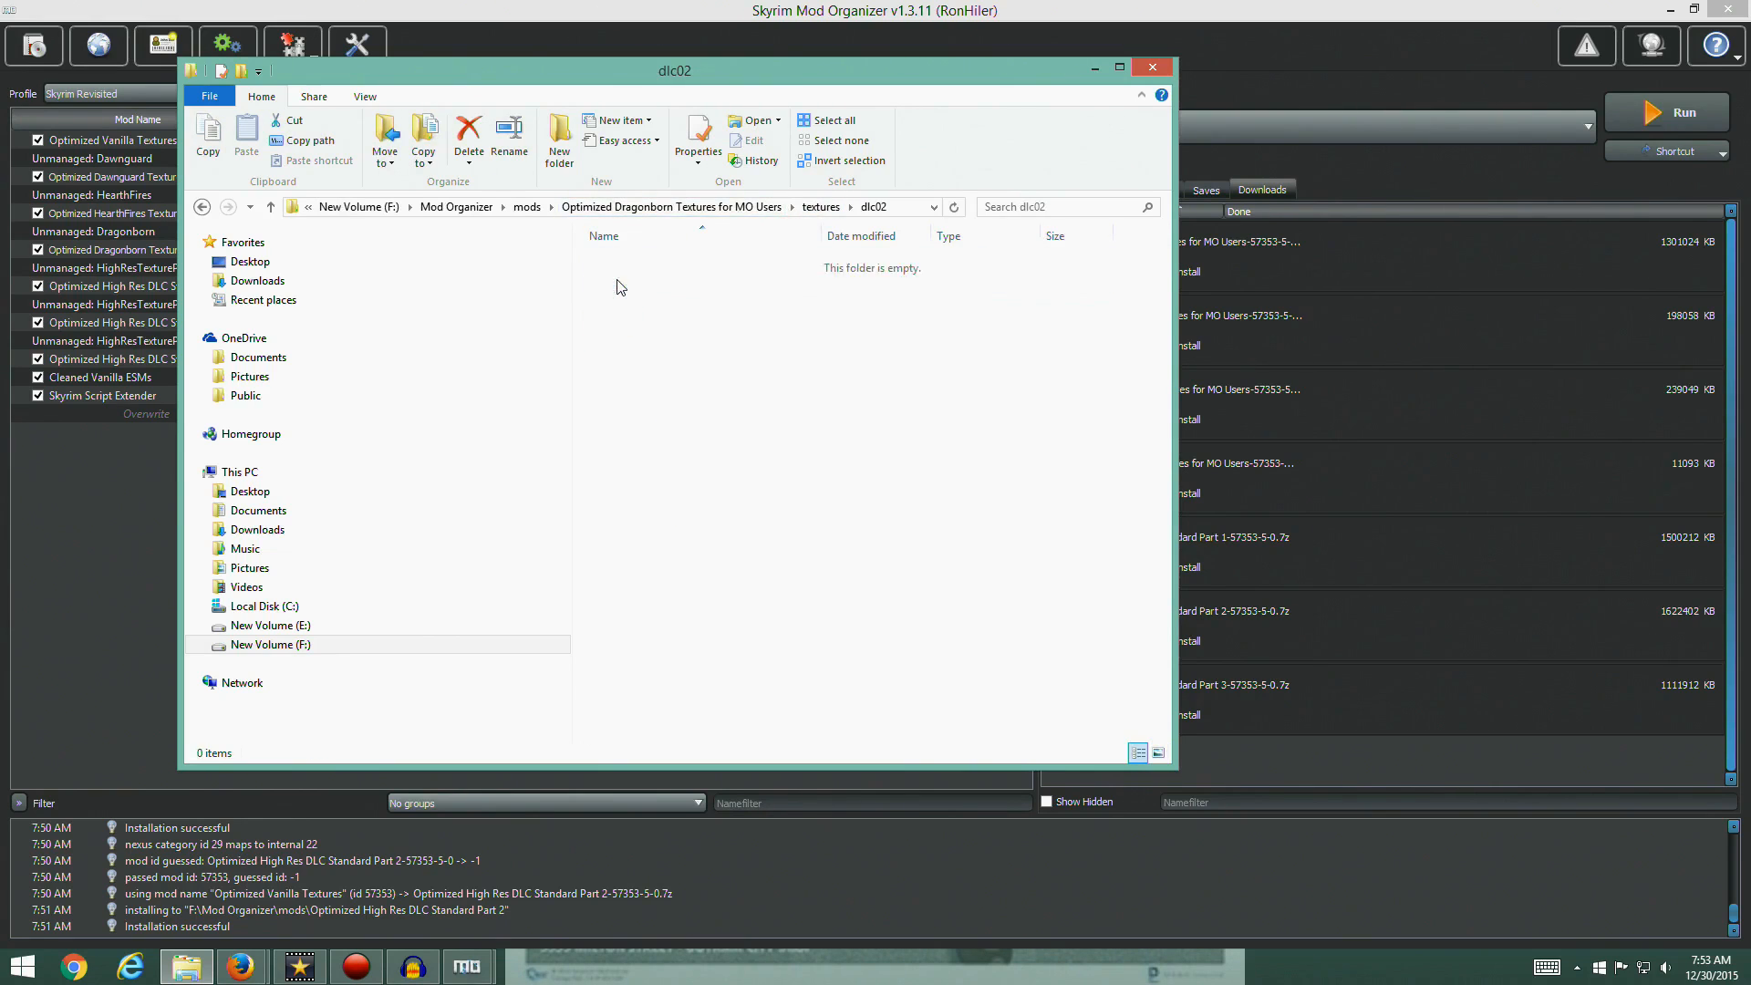
double_click(618, 363)
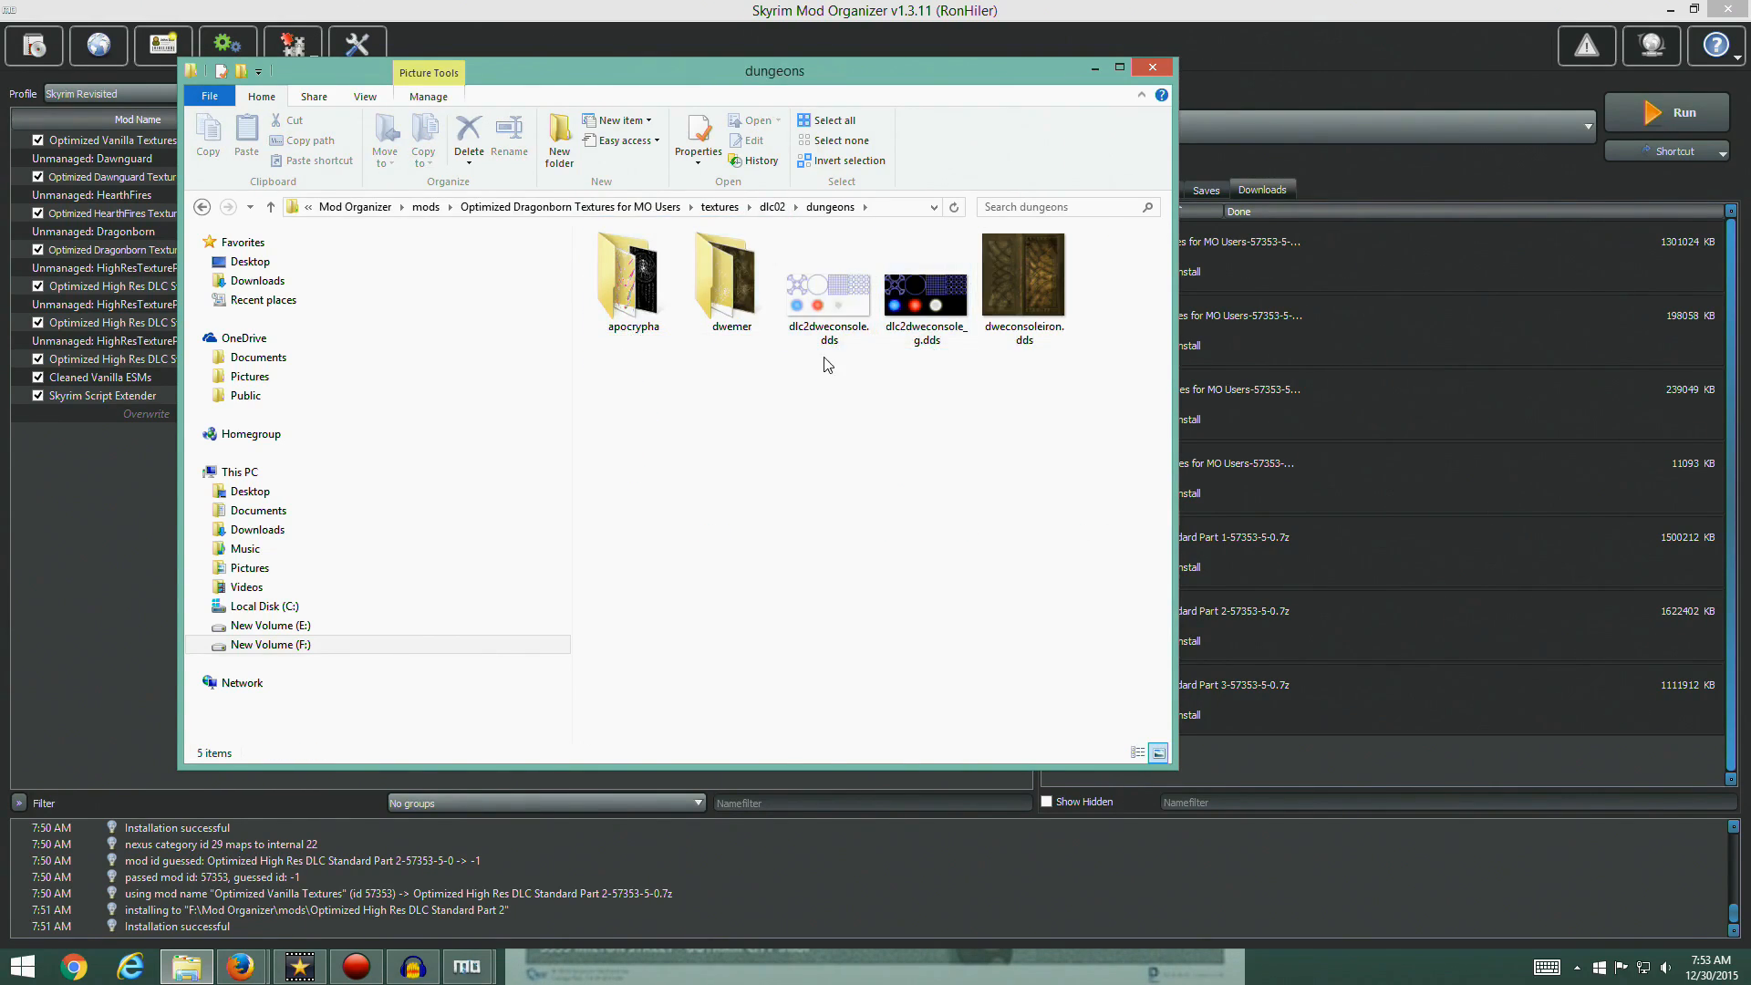
click(720, 208)
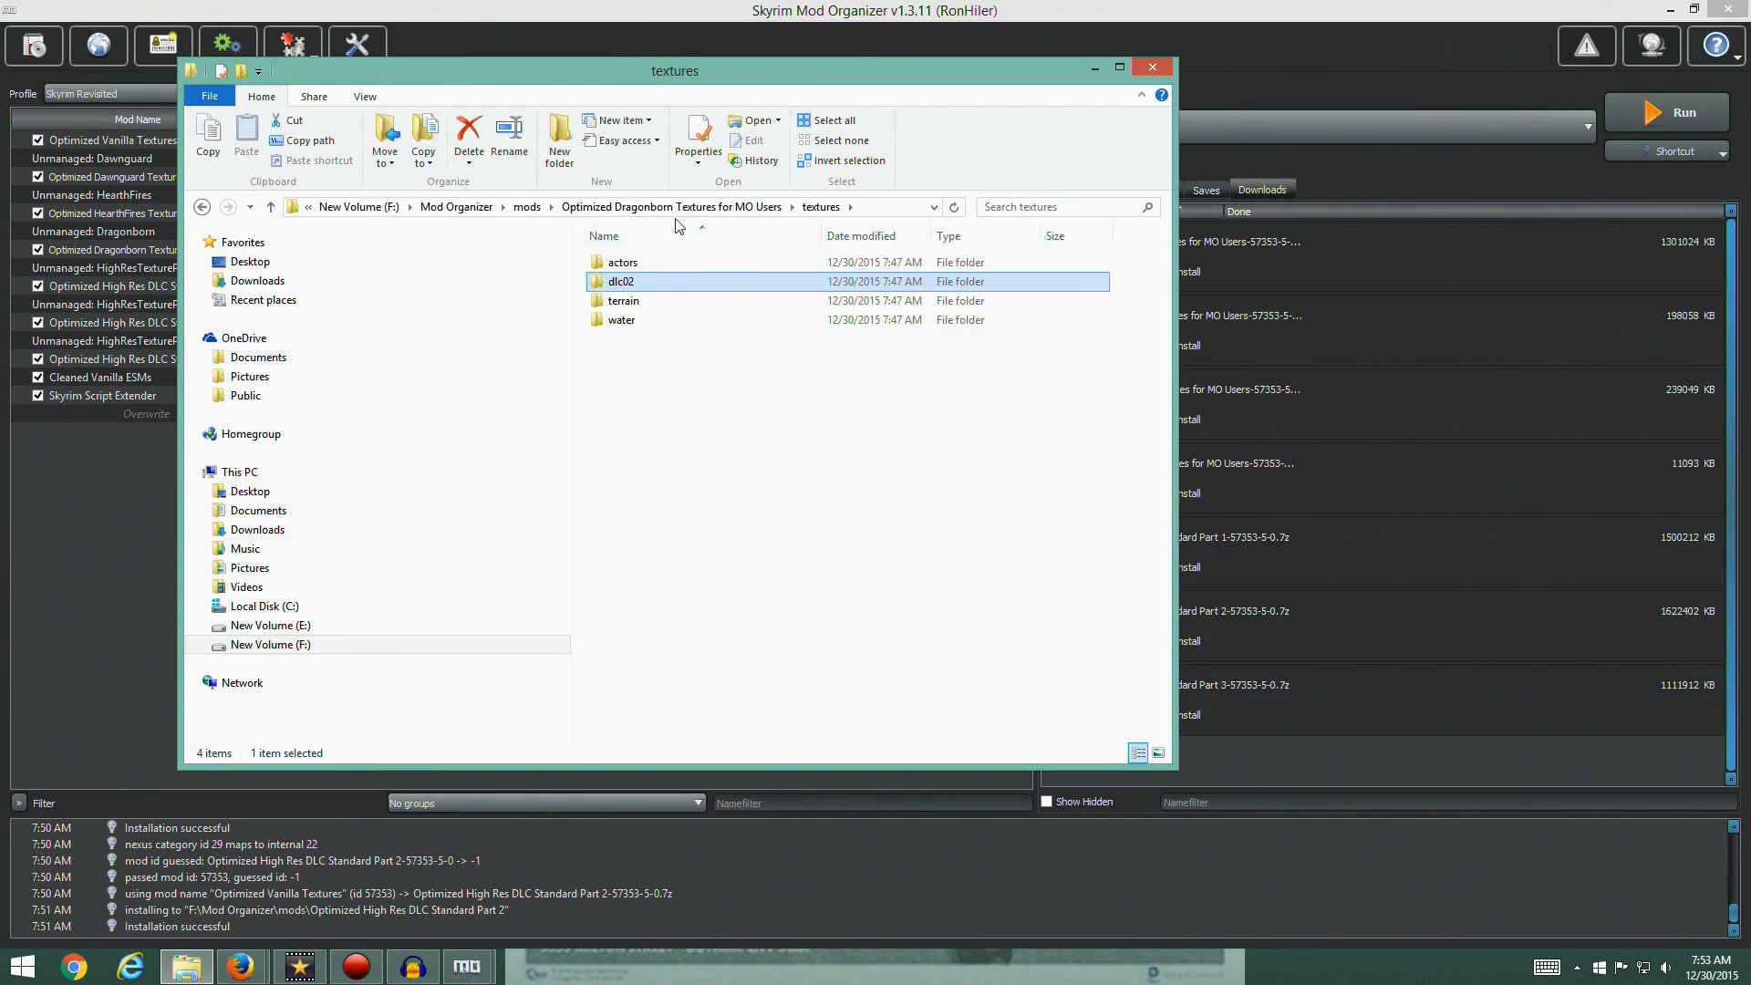
click(679, 209)
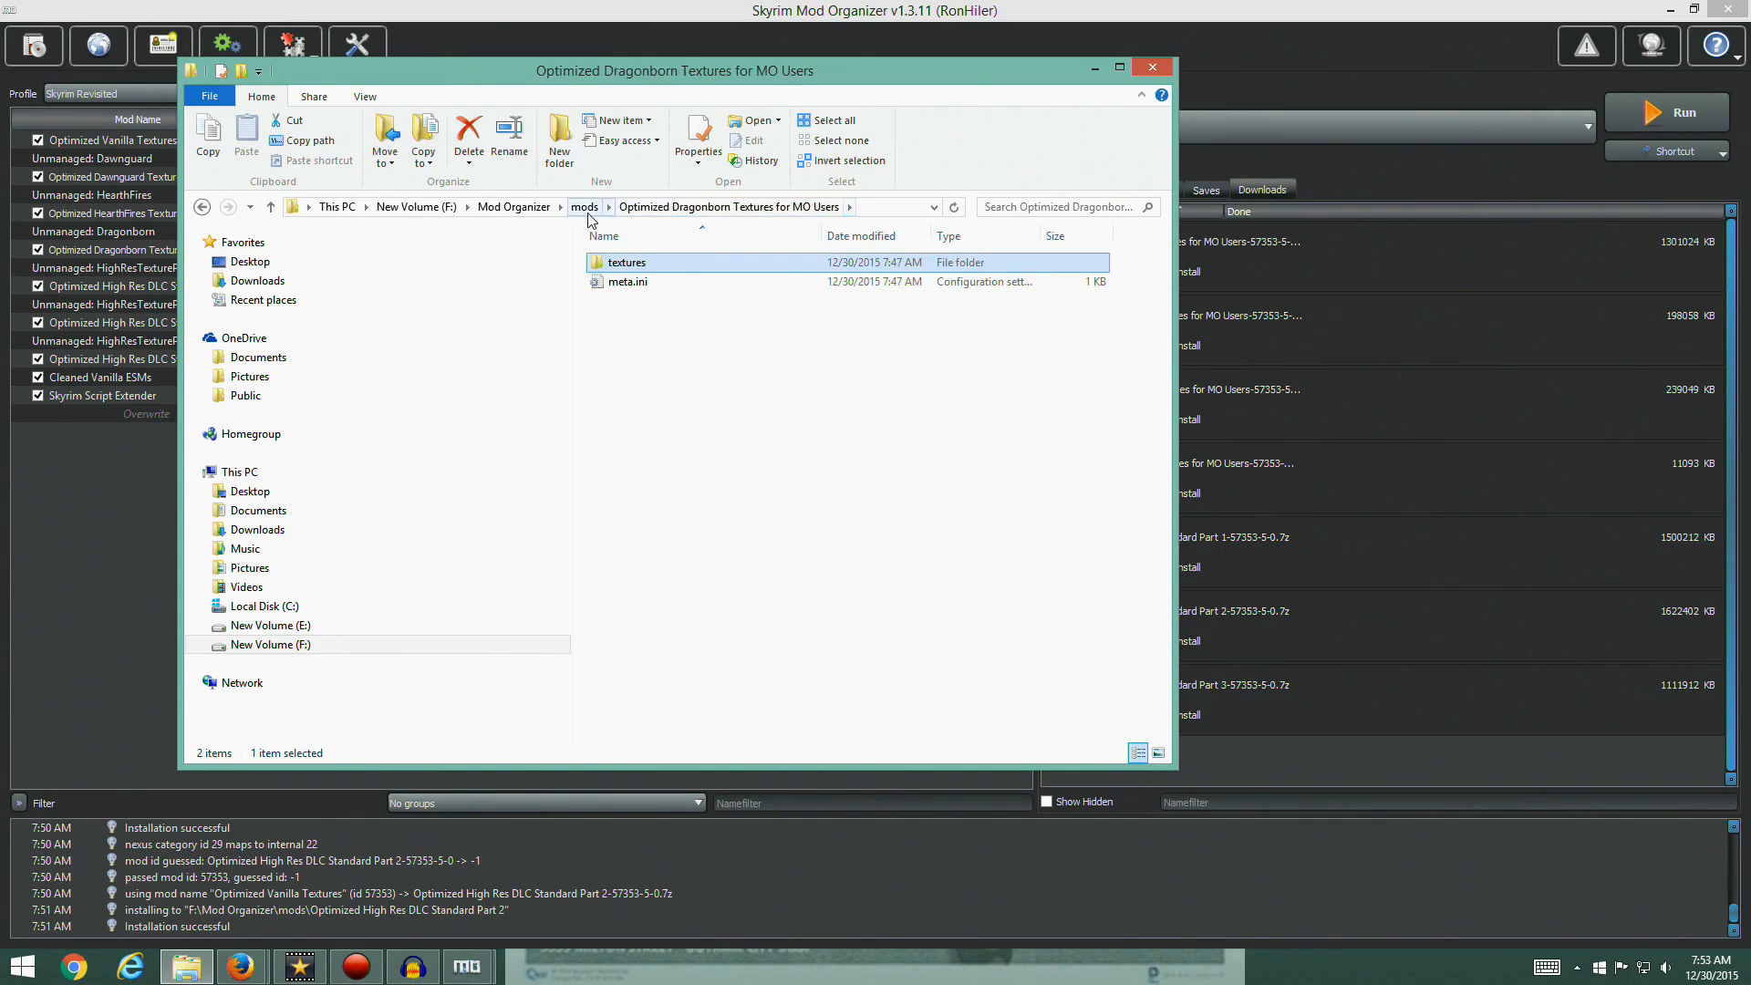
Return to the mods folder and check the contents of Optimized High Res DLC Standard Part 3
click(586, 209)
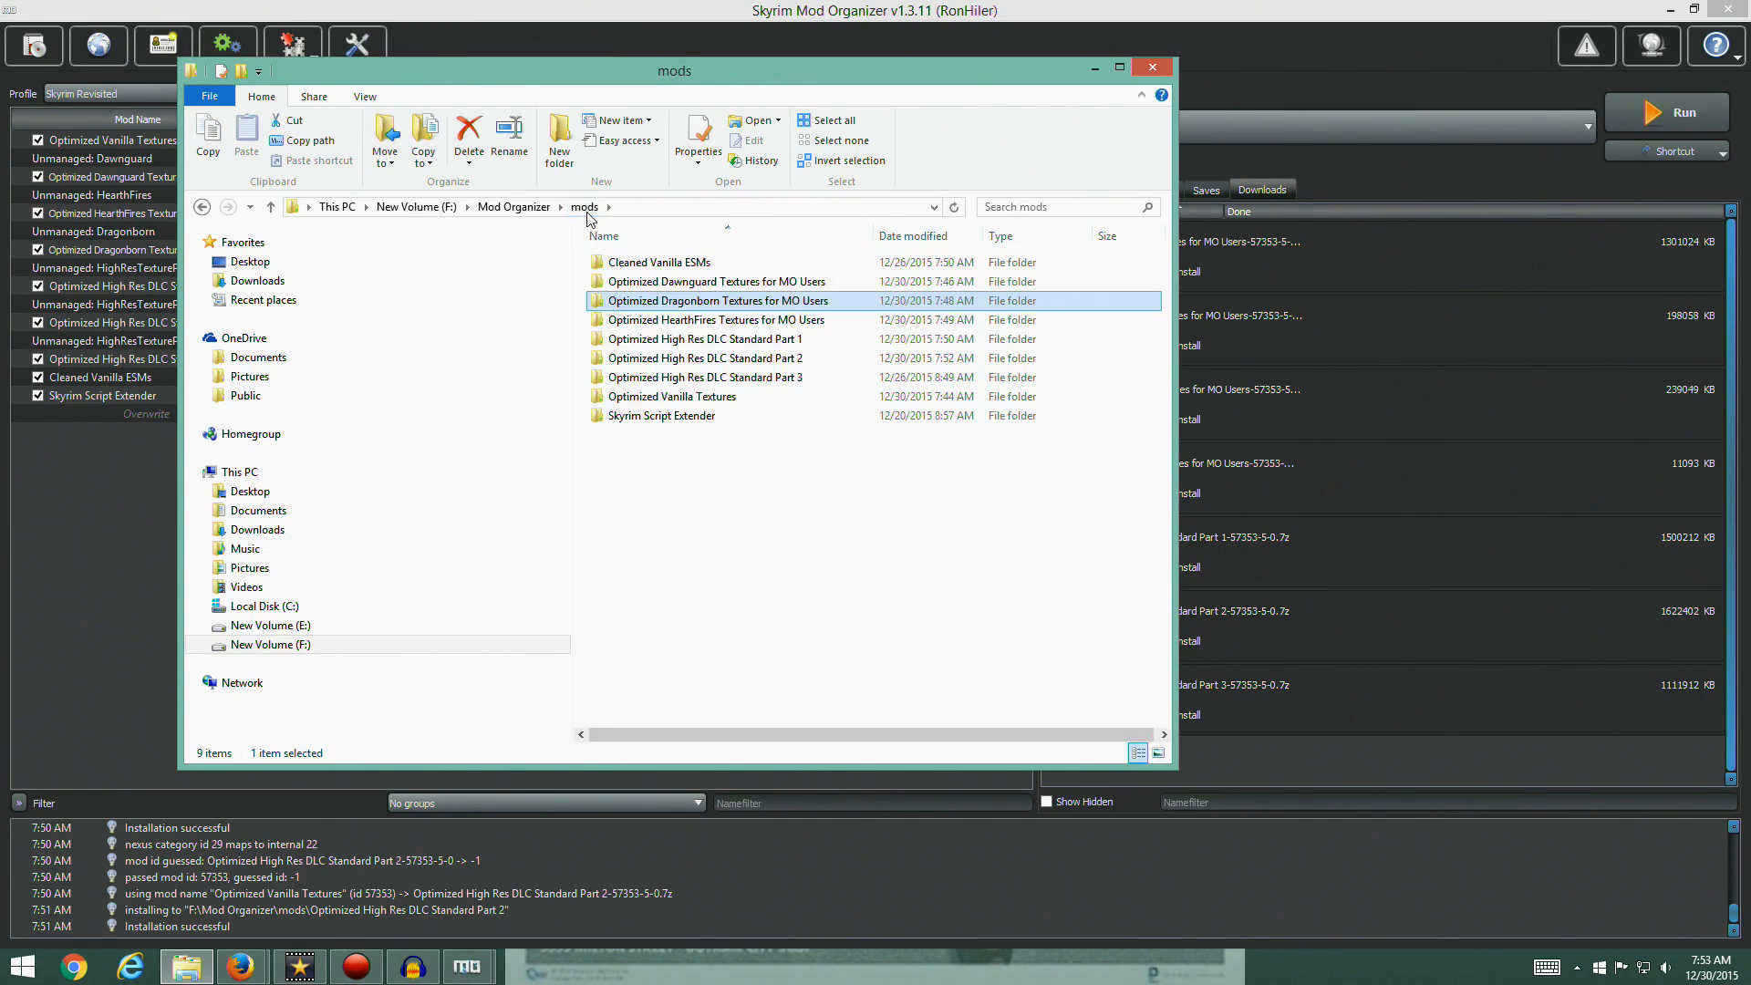
double_click(704, 378)
click(729, 269)
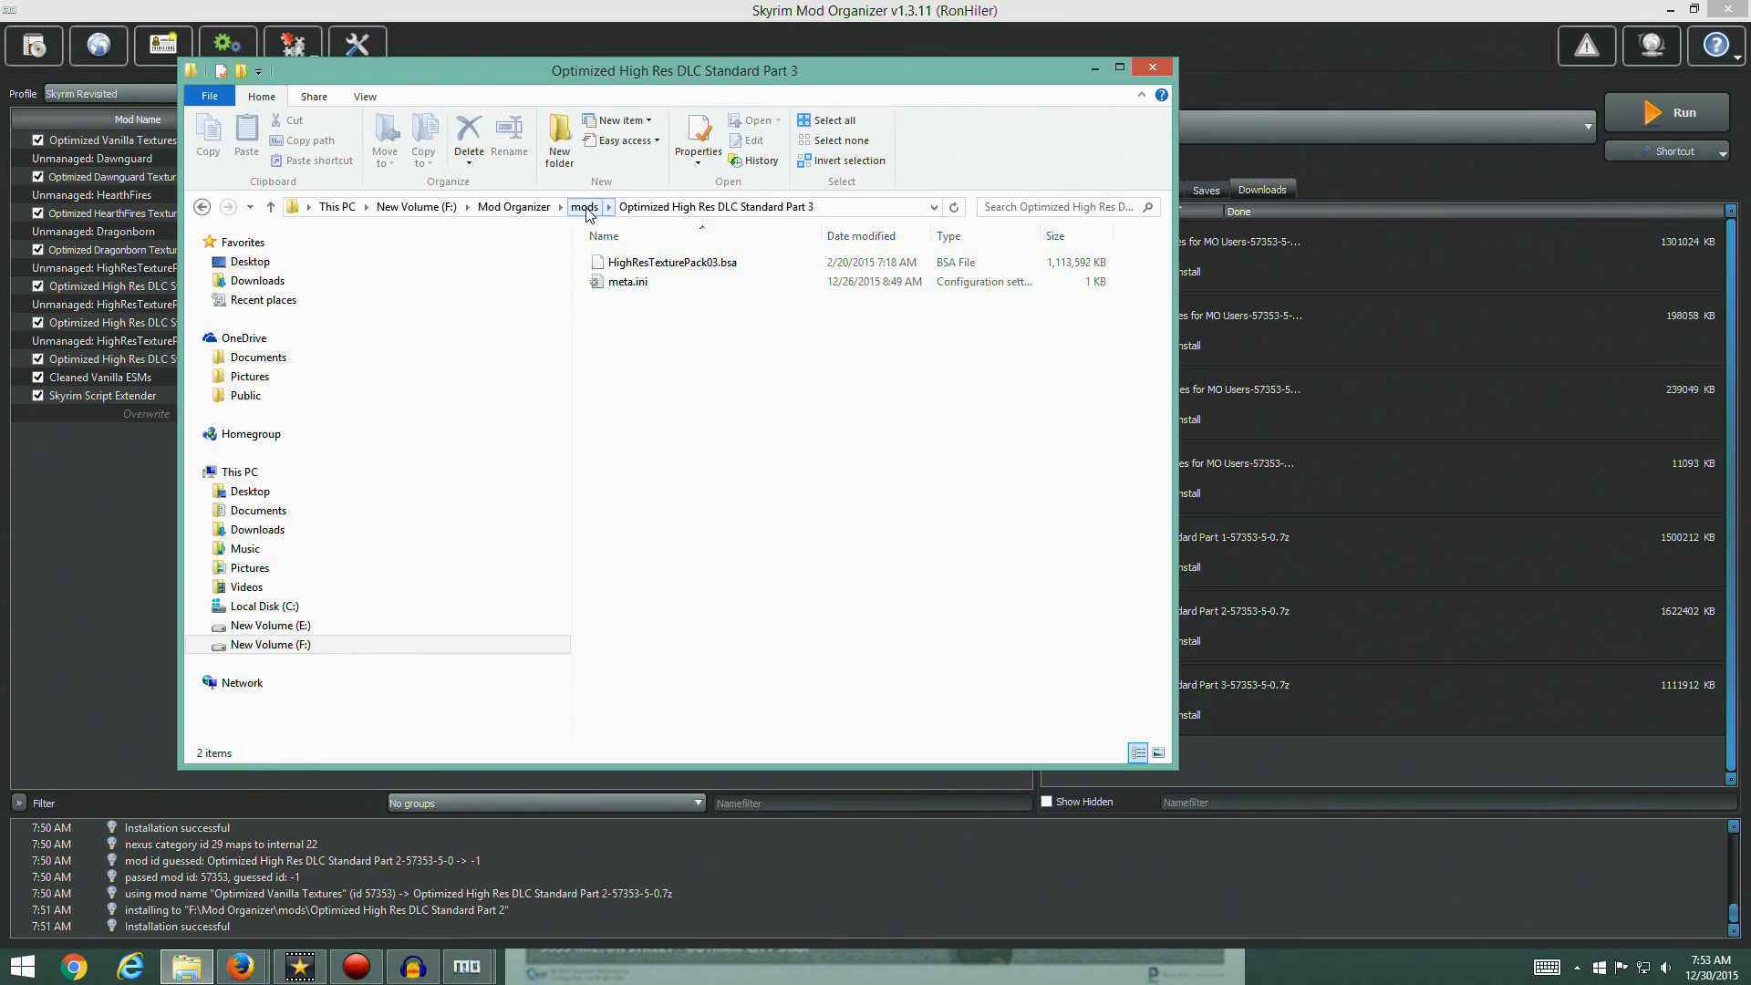
click(584, 207)
Check the contents of the Optimized Dragonborn, Dawnguard and HearthFires Textures for MO Users folders for unpacked textures
double_click(725, 301)
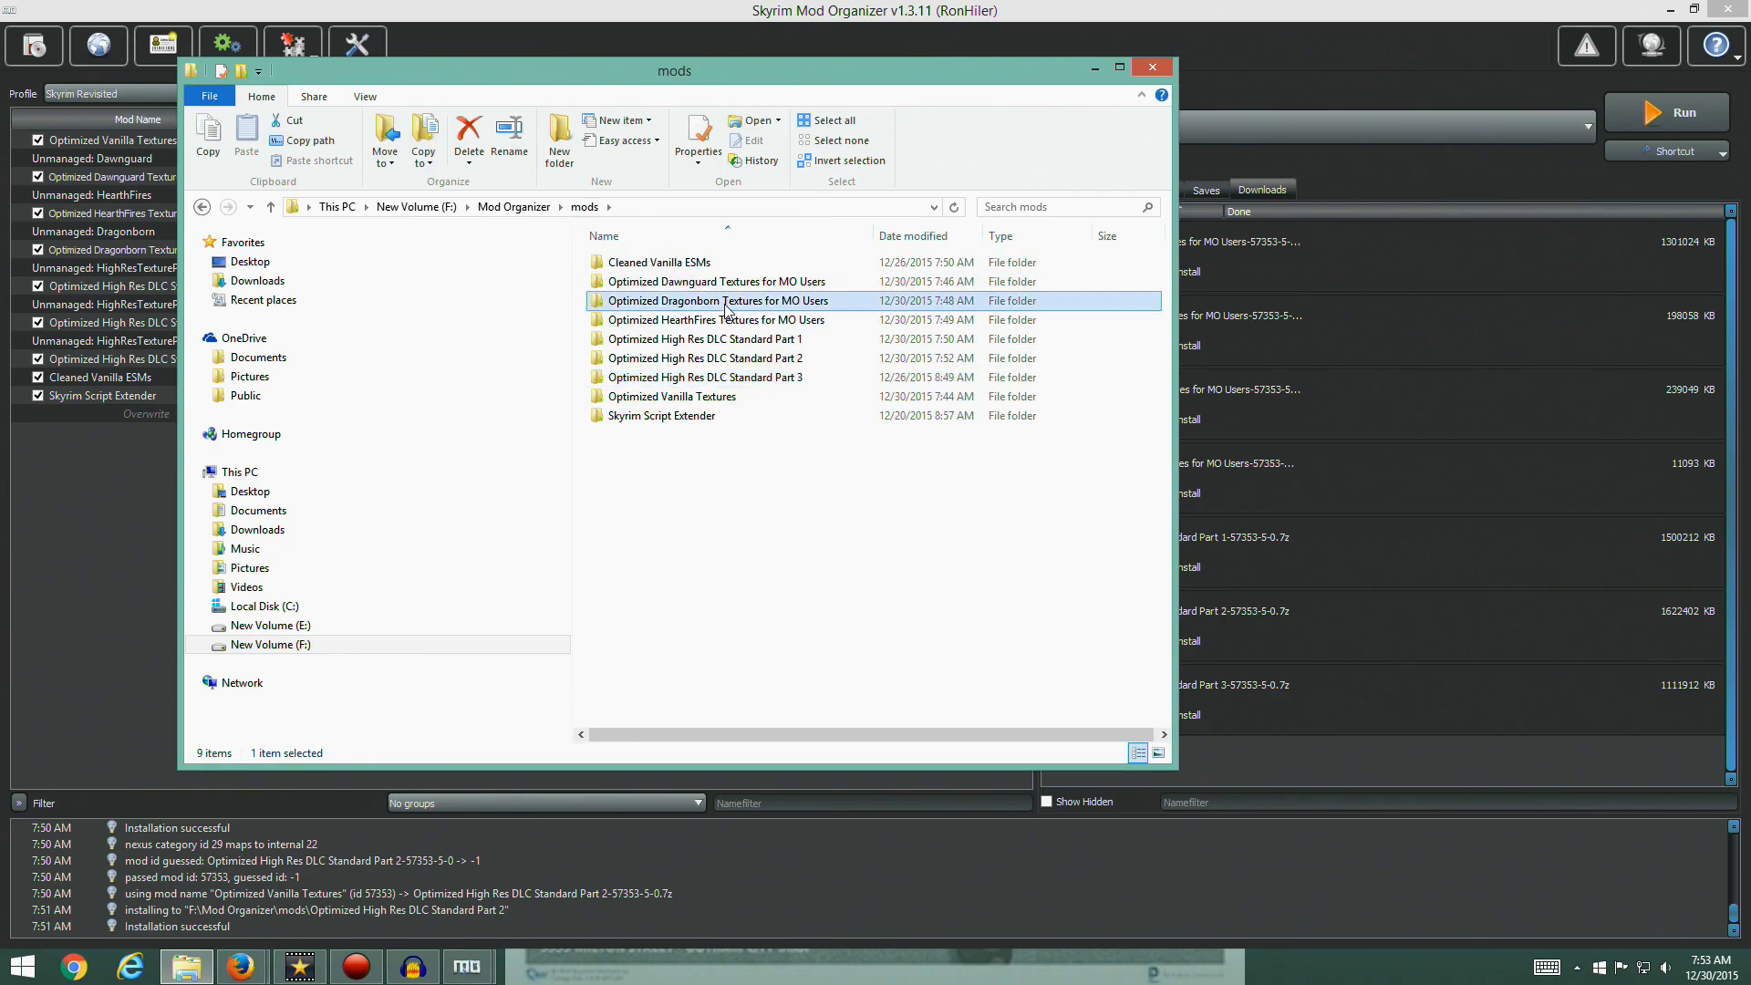
click(585, 207)
double_click(693, 279)
click(585, 207)
click(669, 301)
double_click(668, 301)
click(585, 207)
click(675, 321)
double_click(675, 321)
Check the Optimized High Res DLC Standard Part 1 and Part 2 folders, and move the Explorer window off the mod list
click(584, 207)
click(700, 339)
double_click(700, 339)
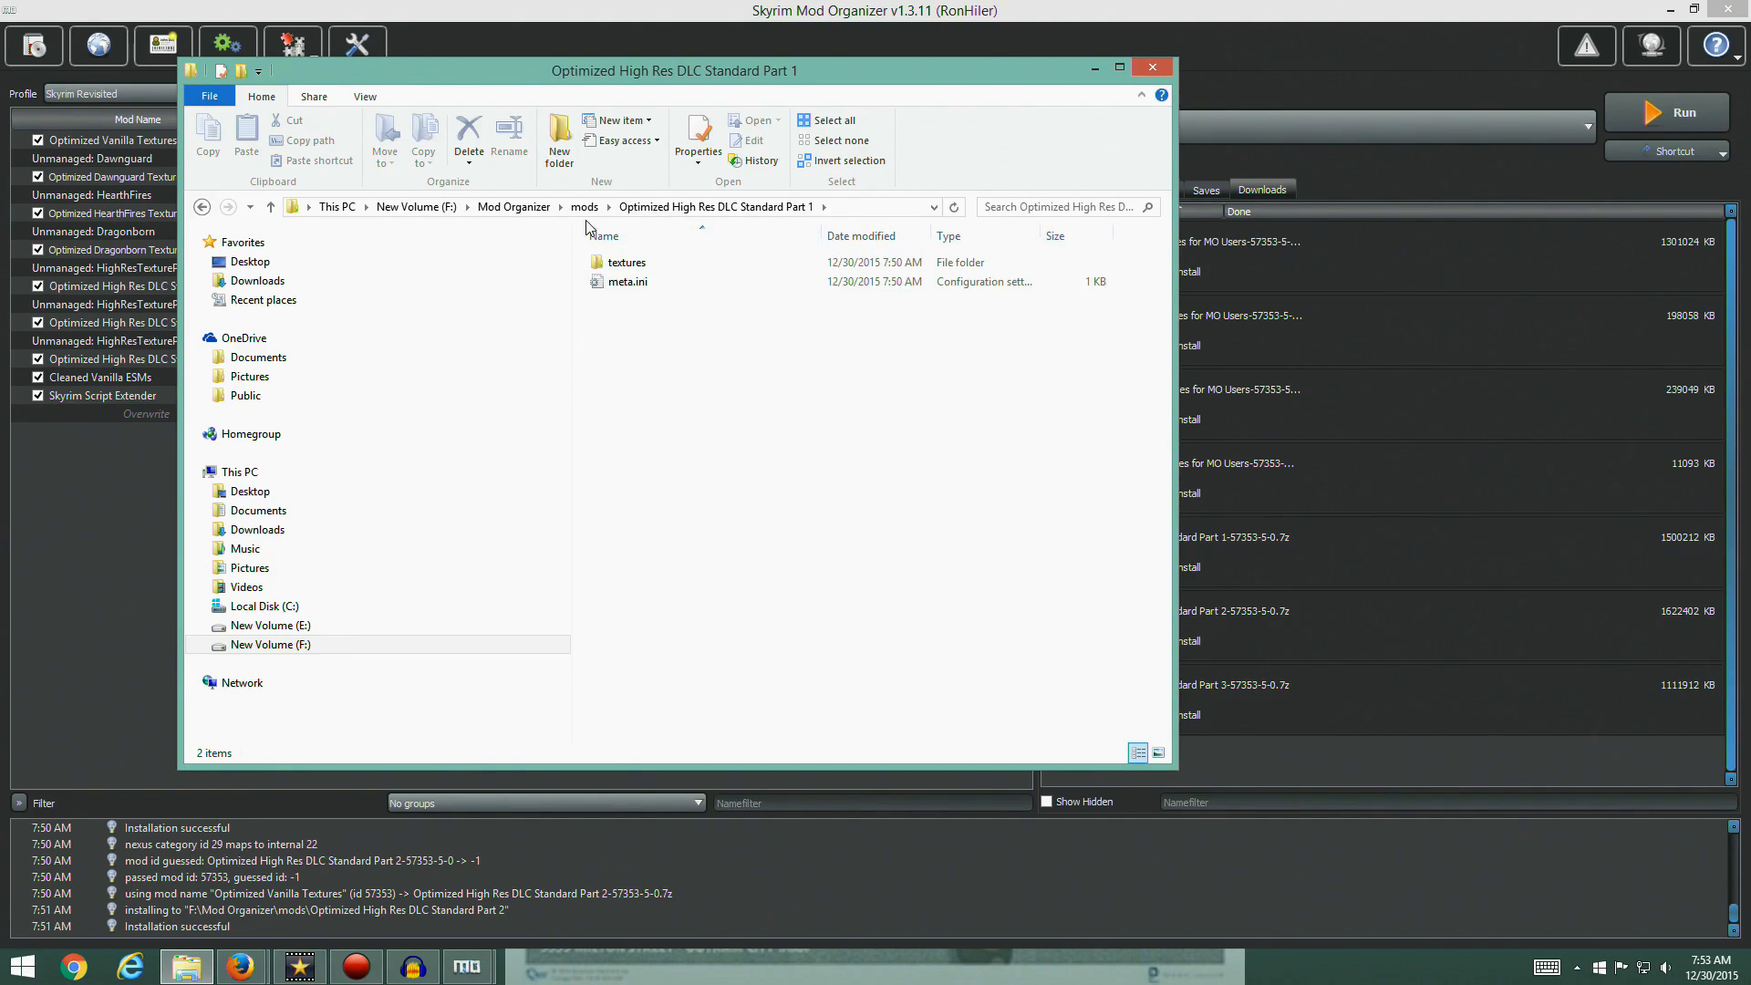
click(584, 207)
click(704, 358)
double_click(704, 359)
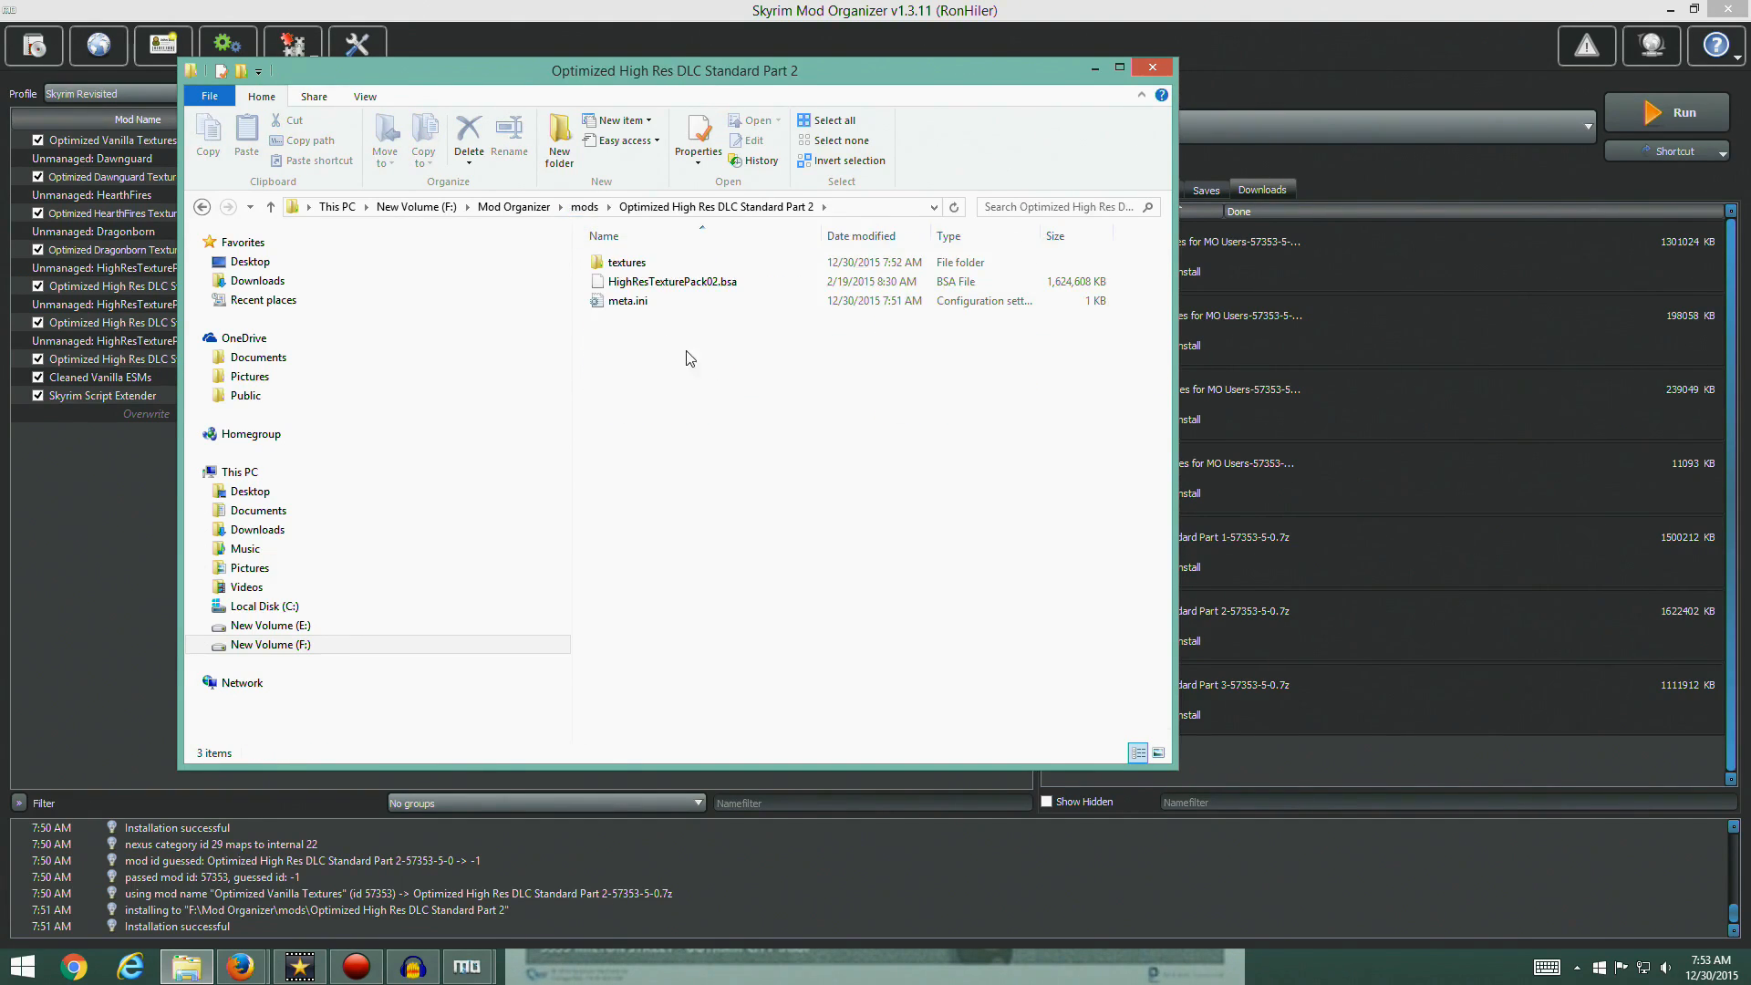
drag(998, 87, 1242, 568)
drag(944, 551, 833, 204)
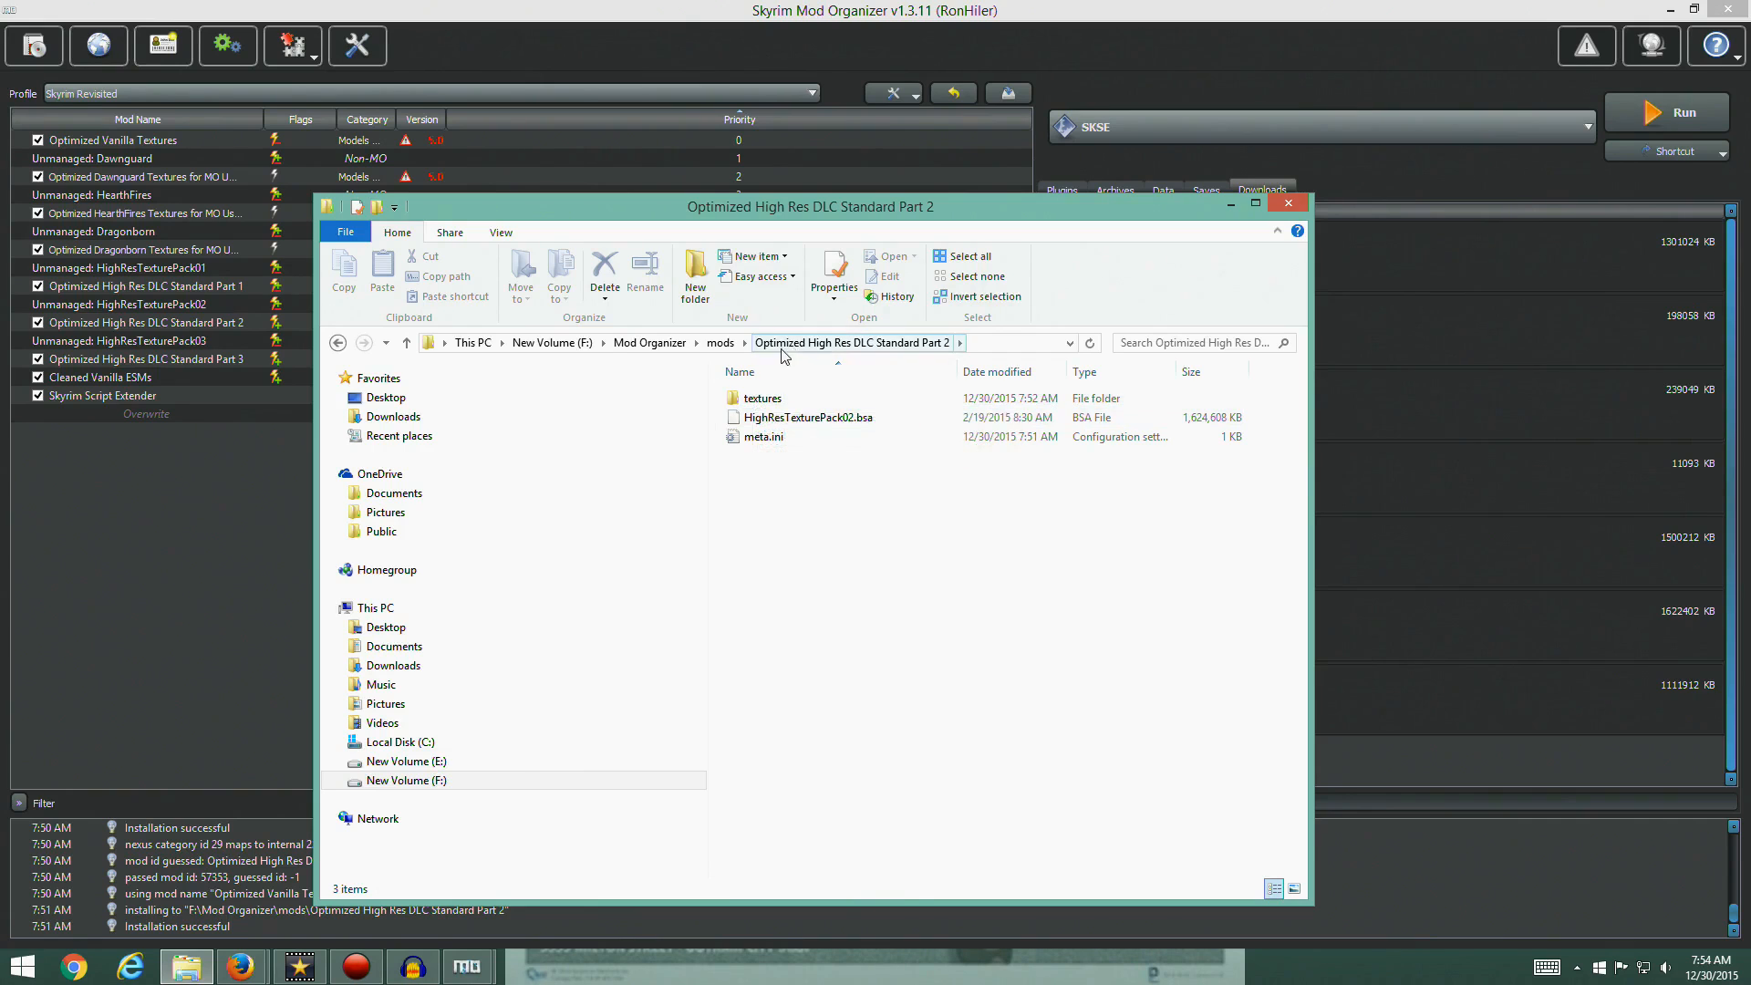
Compare the contents of the Optimized High Res DLC Standard Part 1, Part 3 and Part 2 folders, and put File Explorer away
click(721, 343)
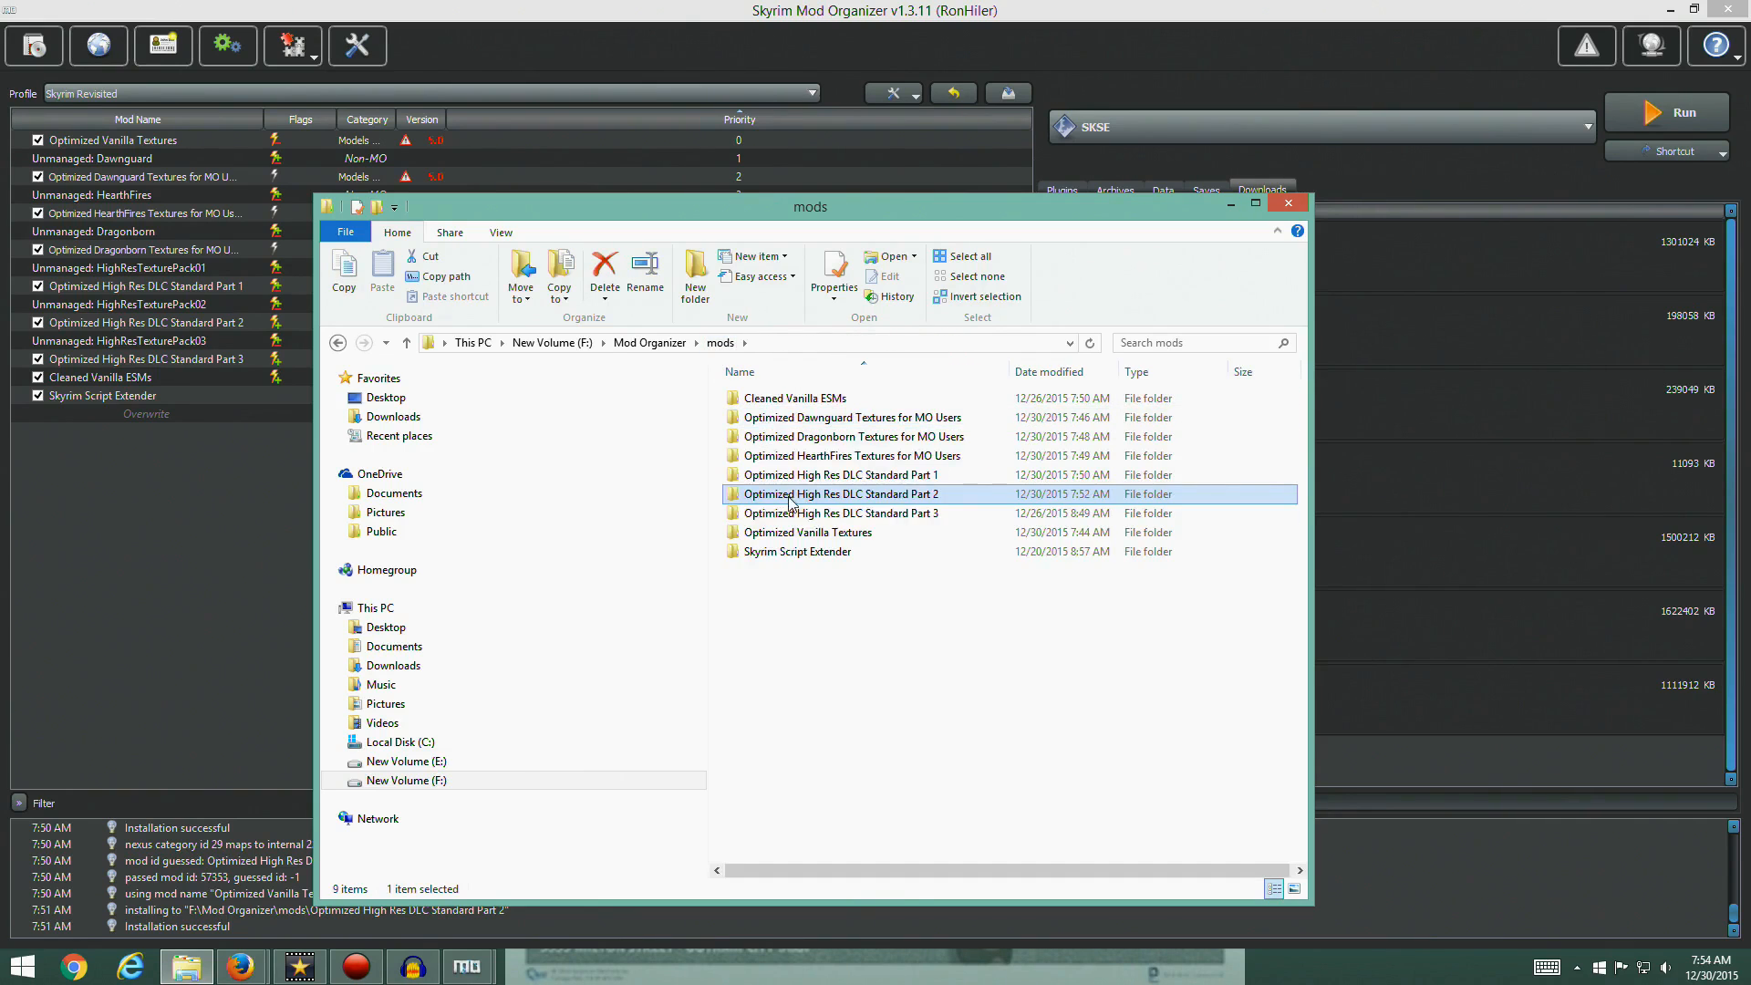
double_click(835, 476)
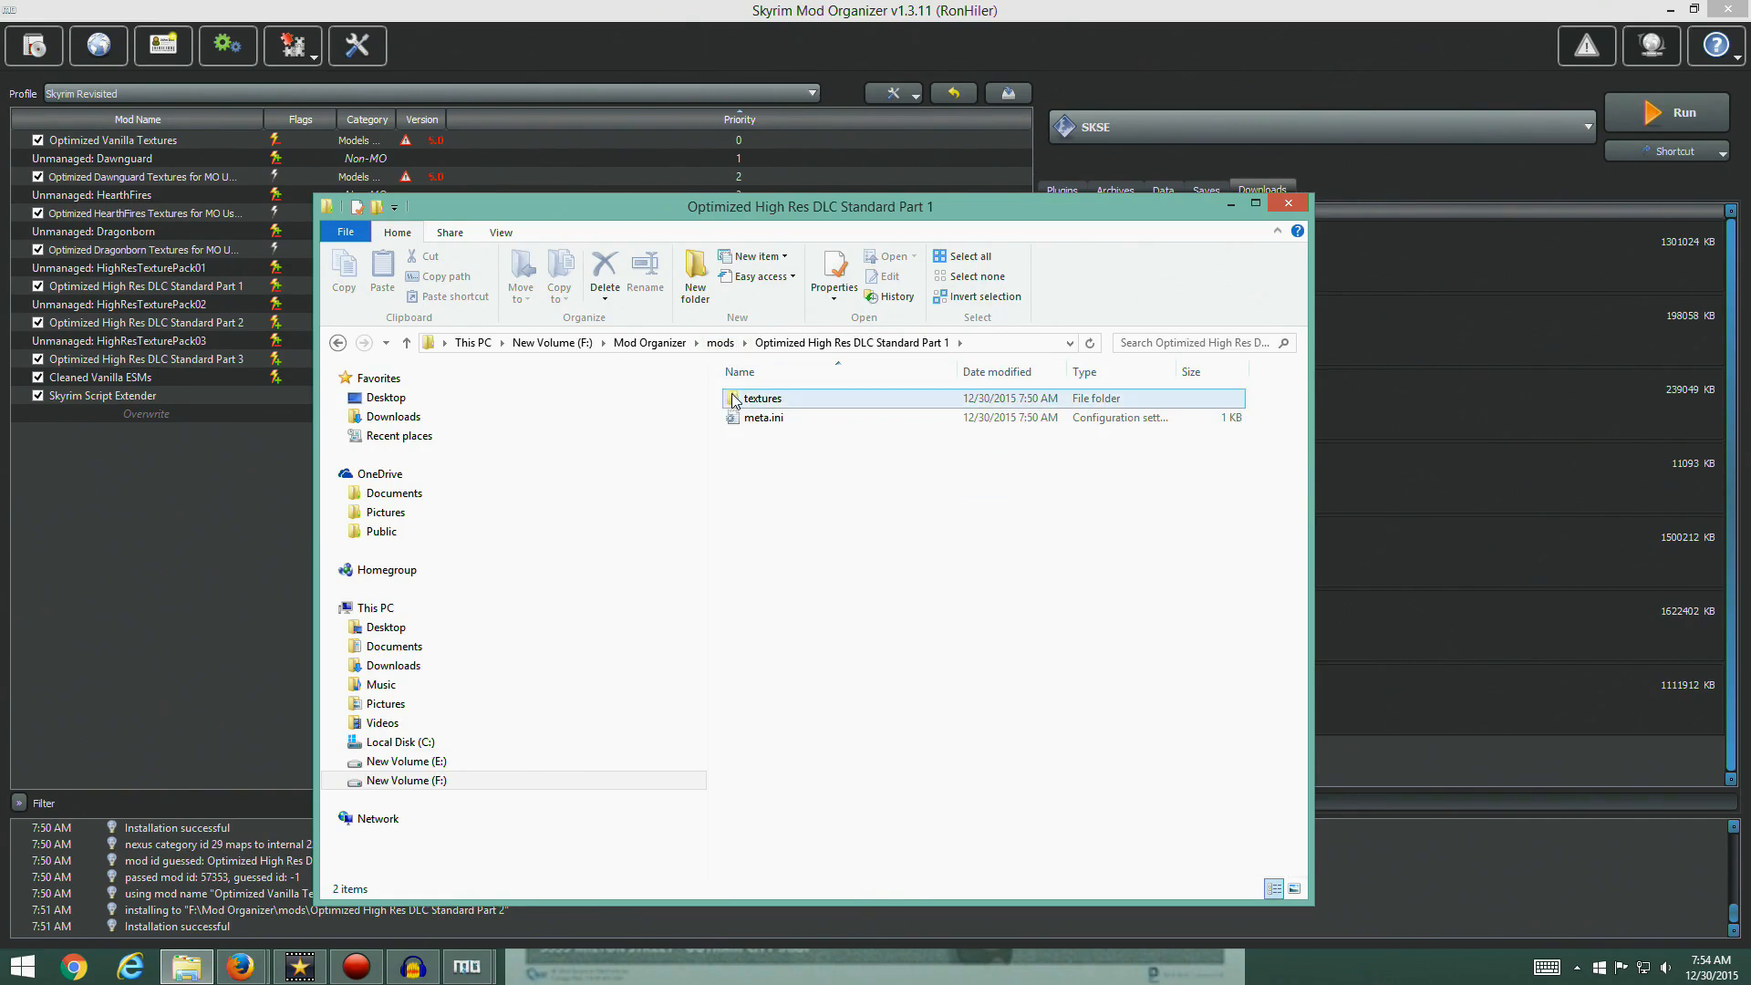
click(721, 343)
click(820, 515)
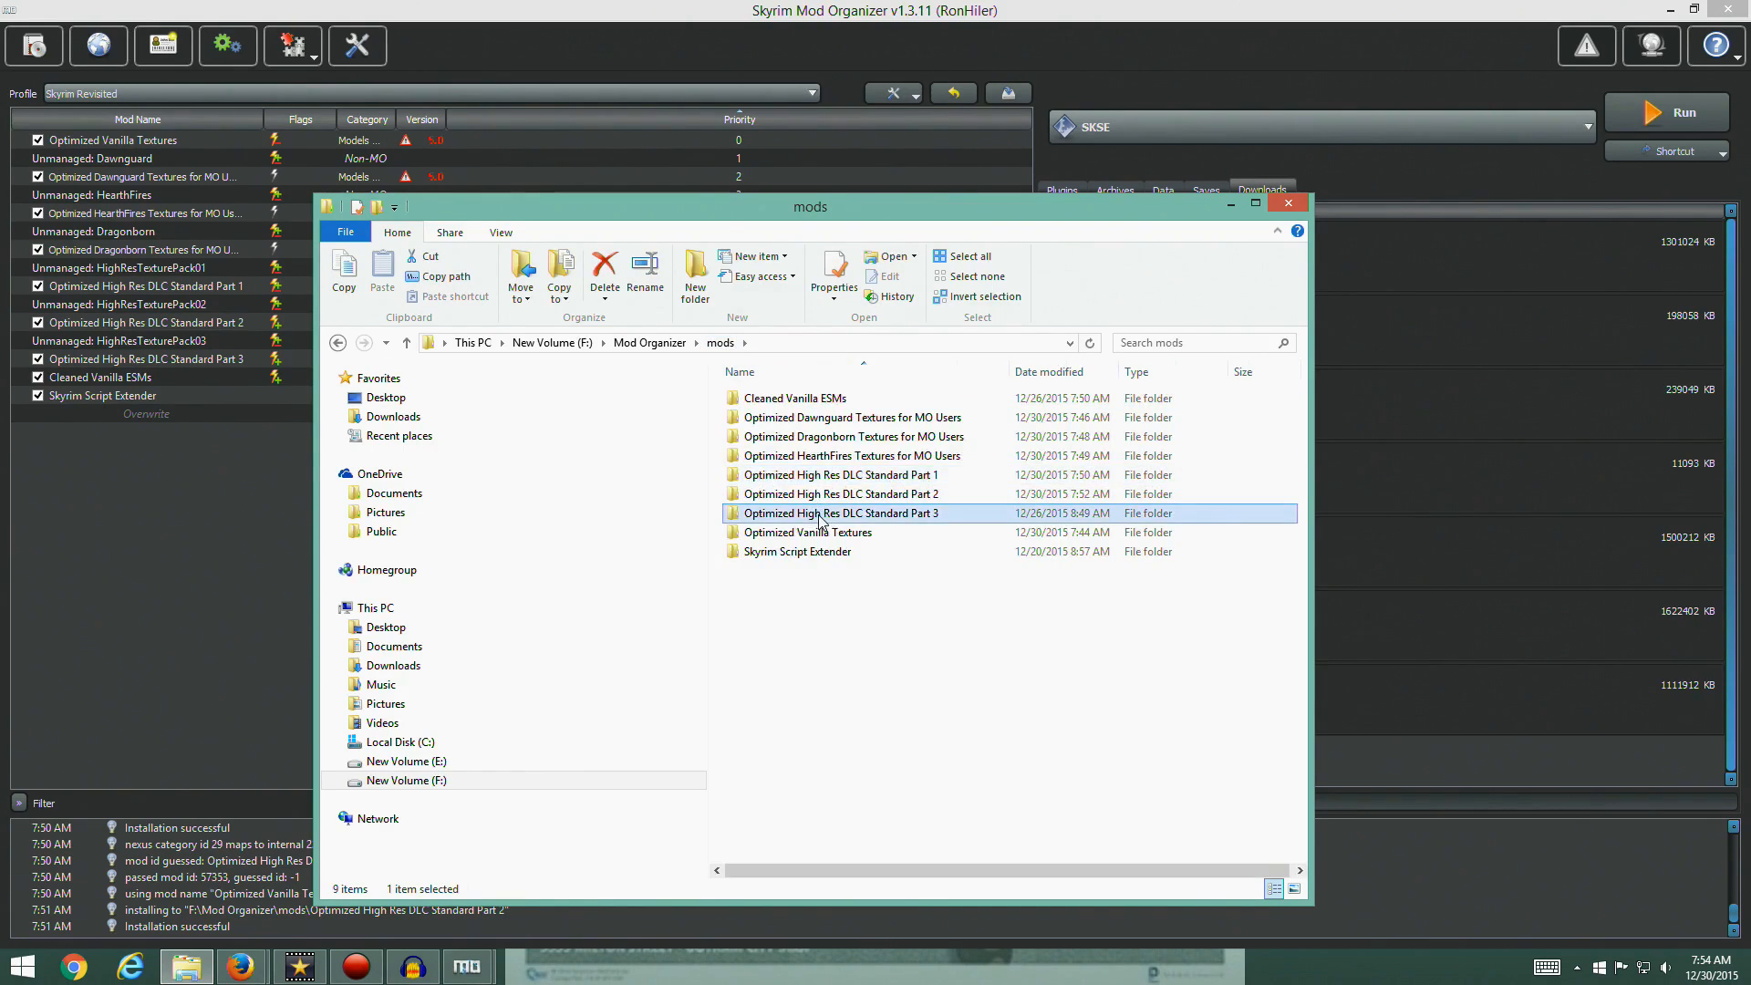
double_click(820, 515)
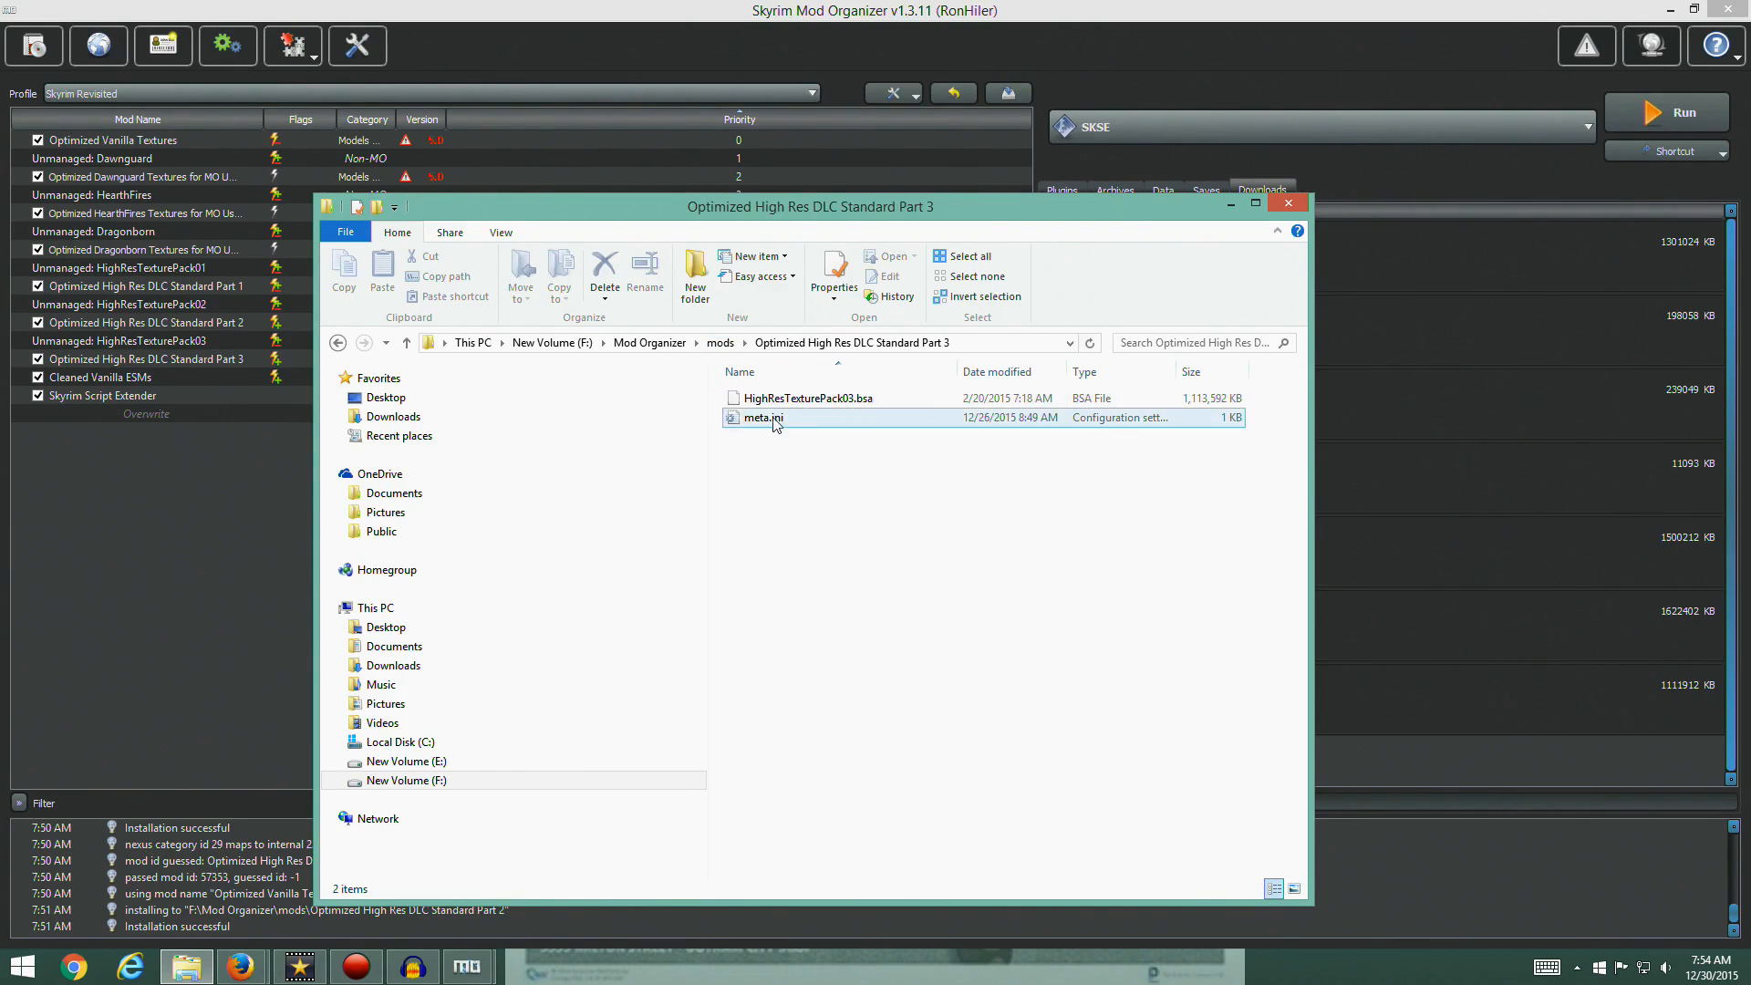
click(720, 343)
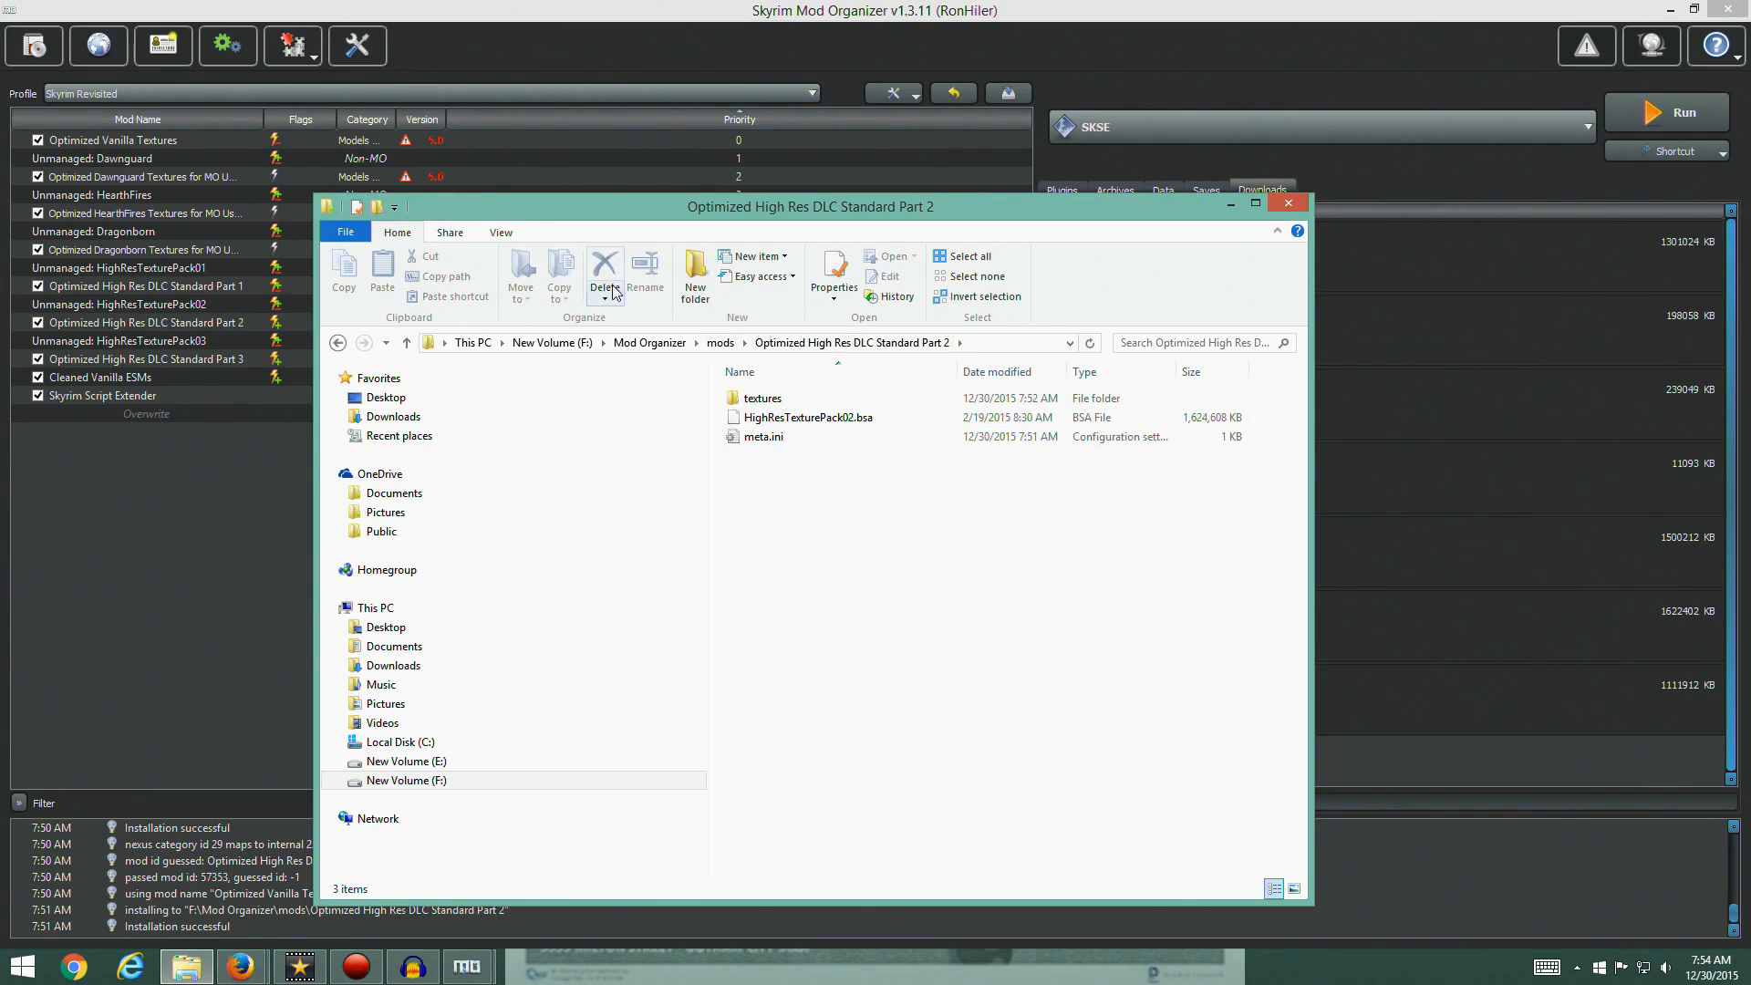
click(845, 422)
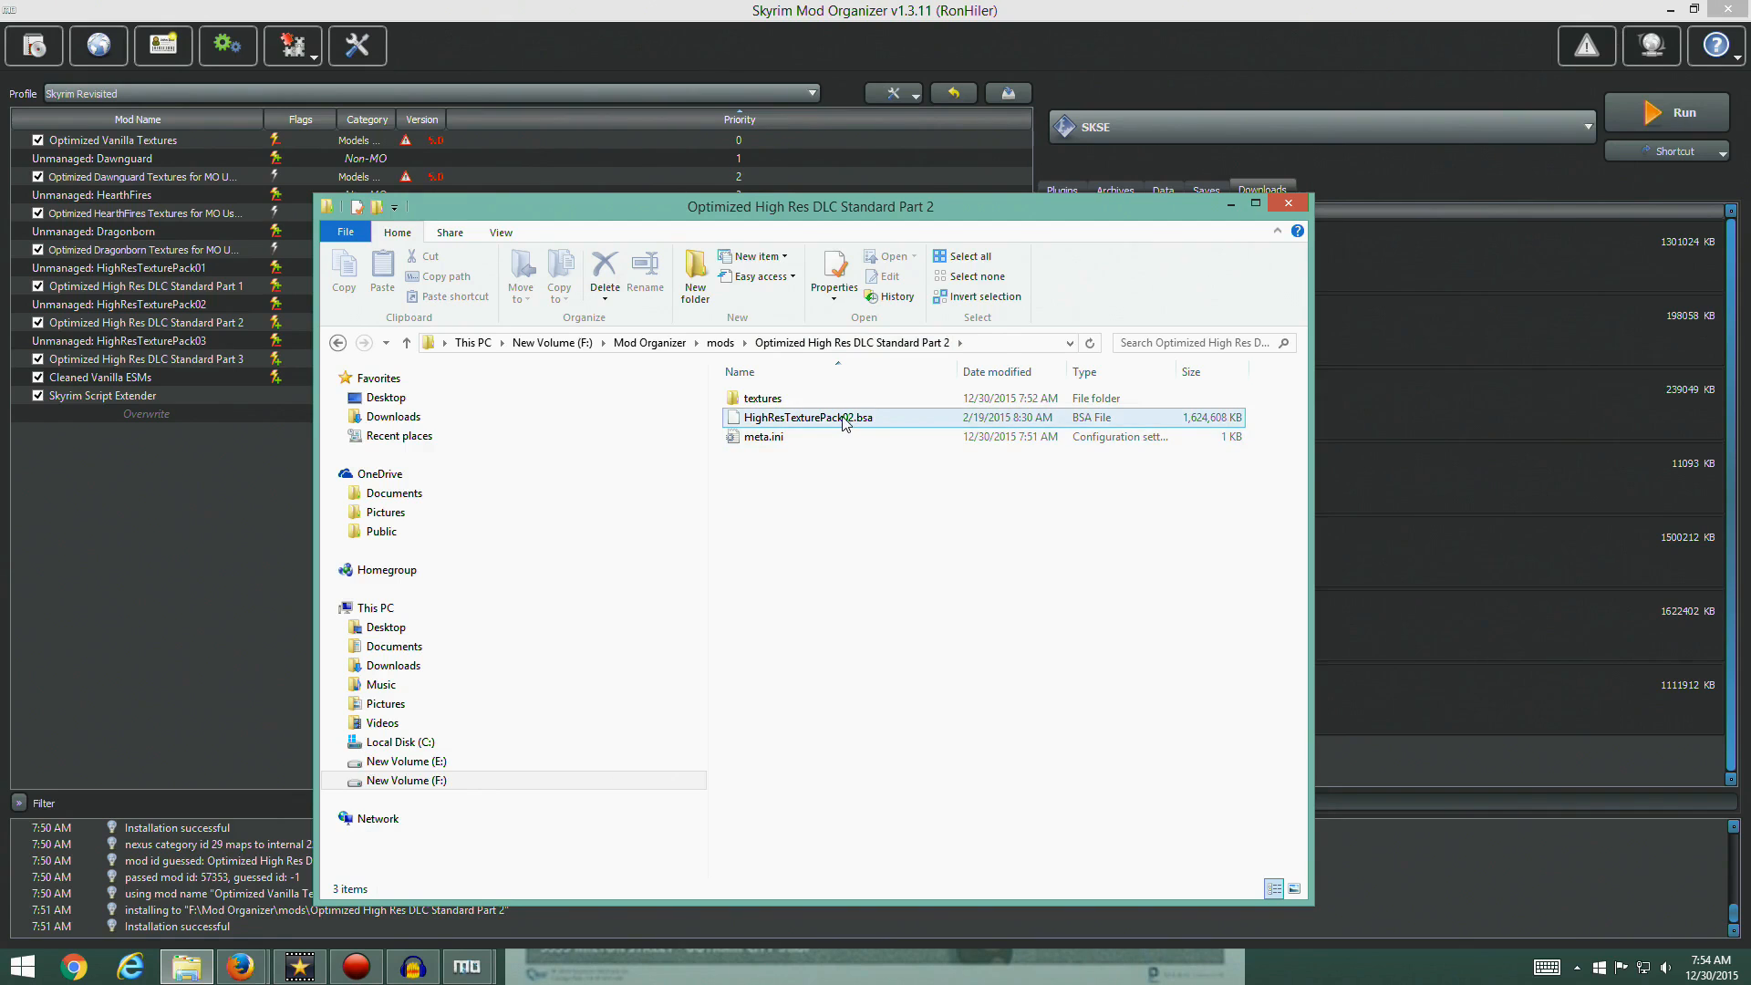
click(720, 342)
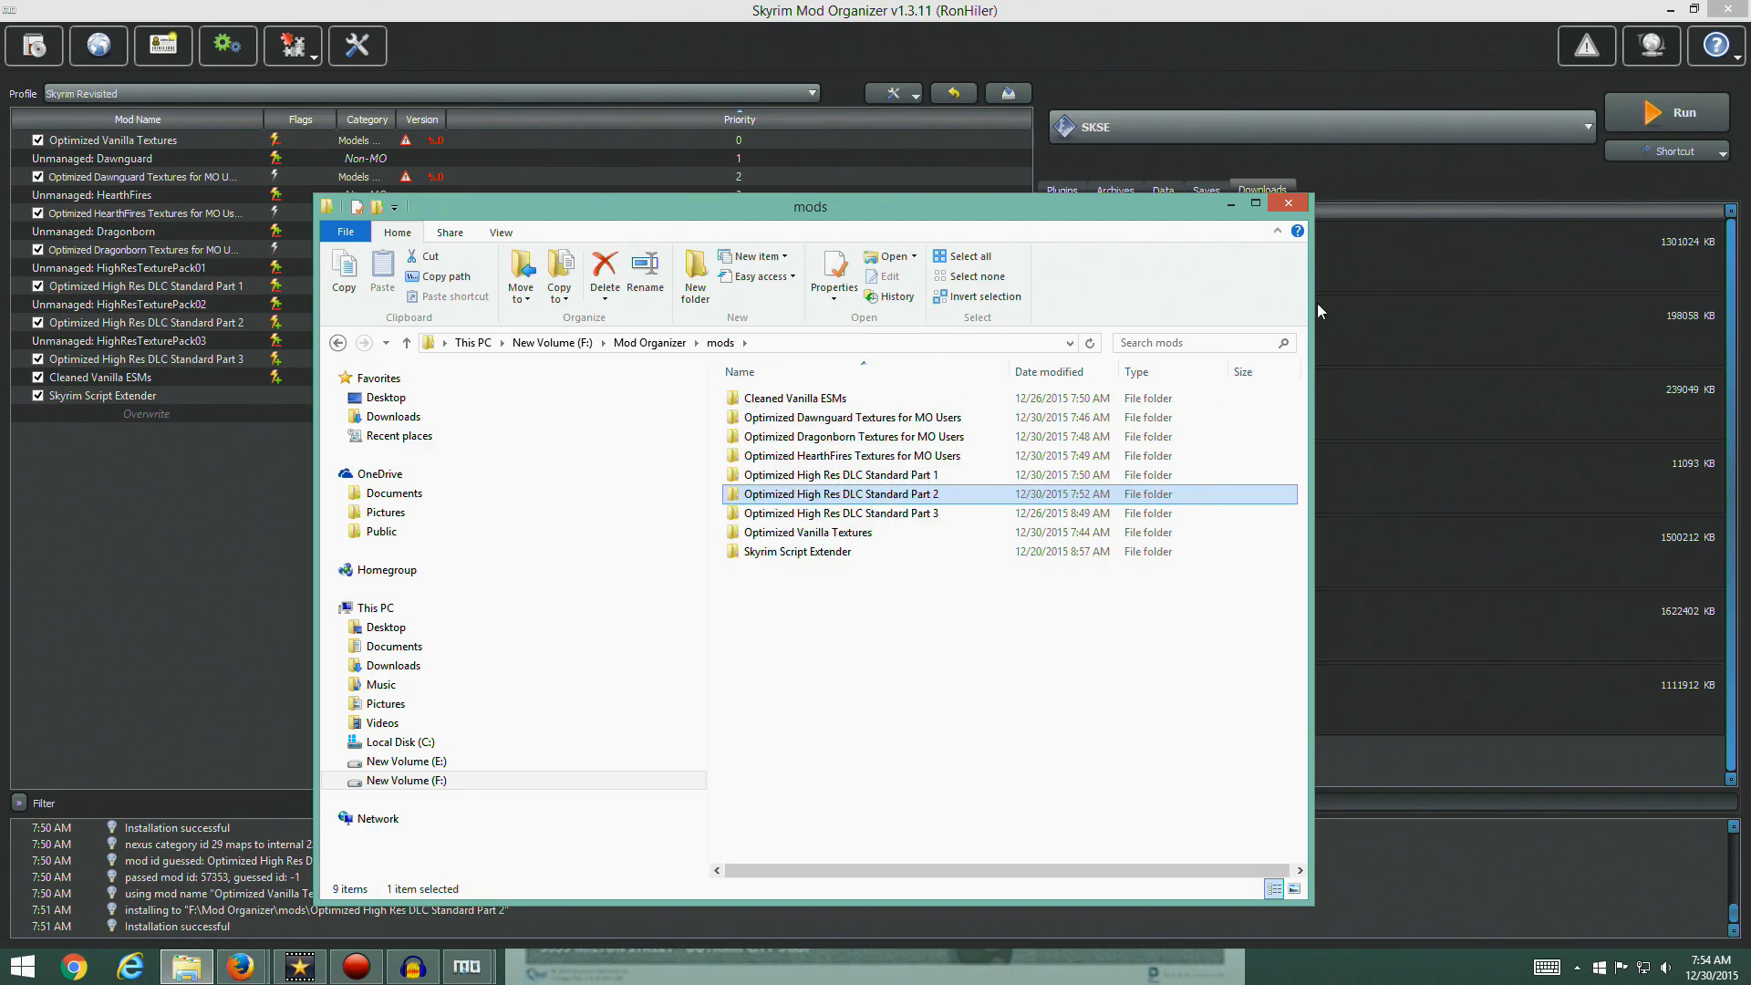
drag(1294, 214, 0, 100)
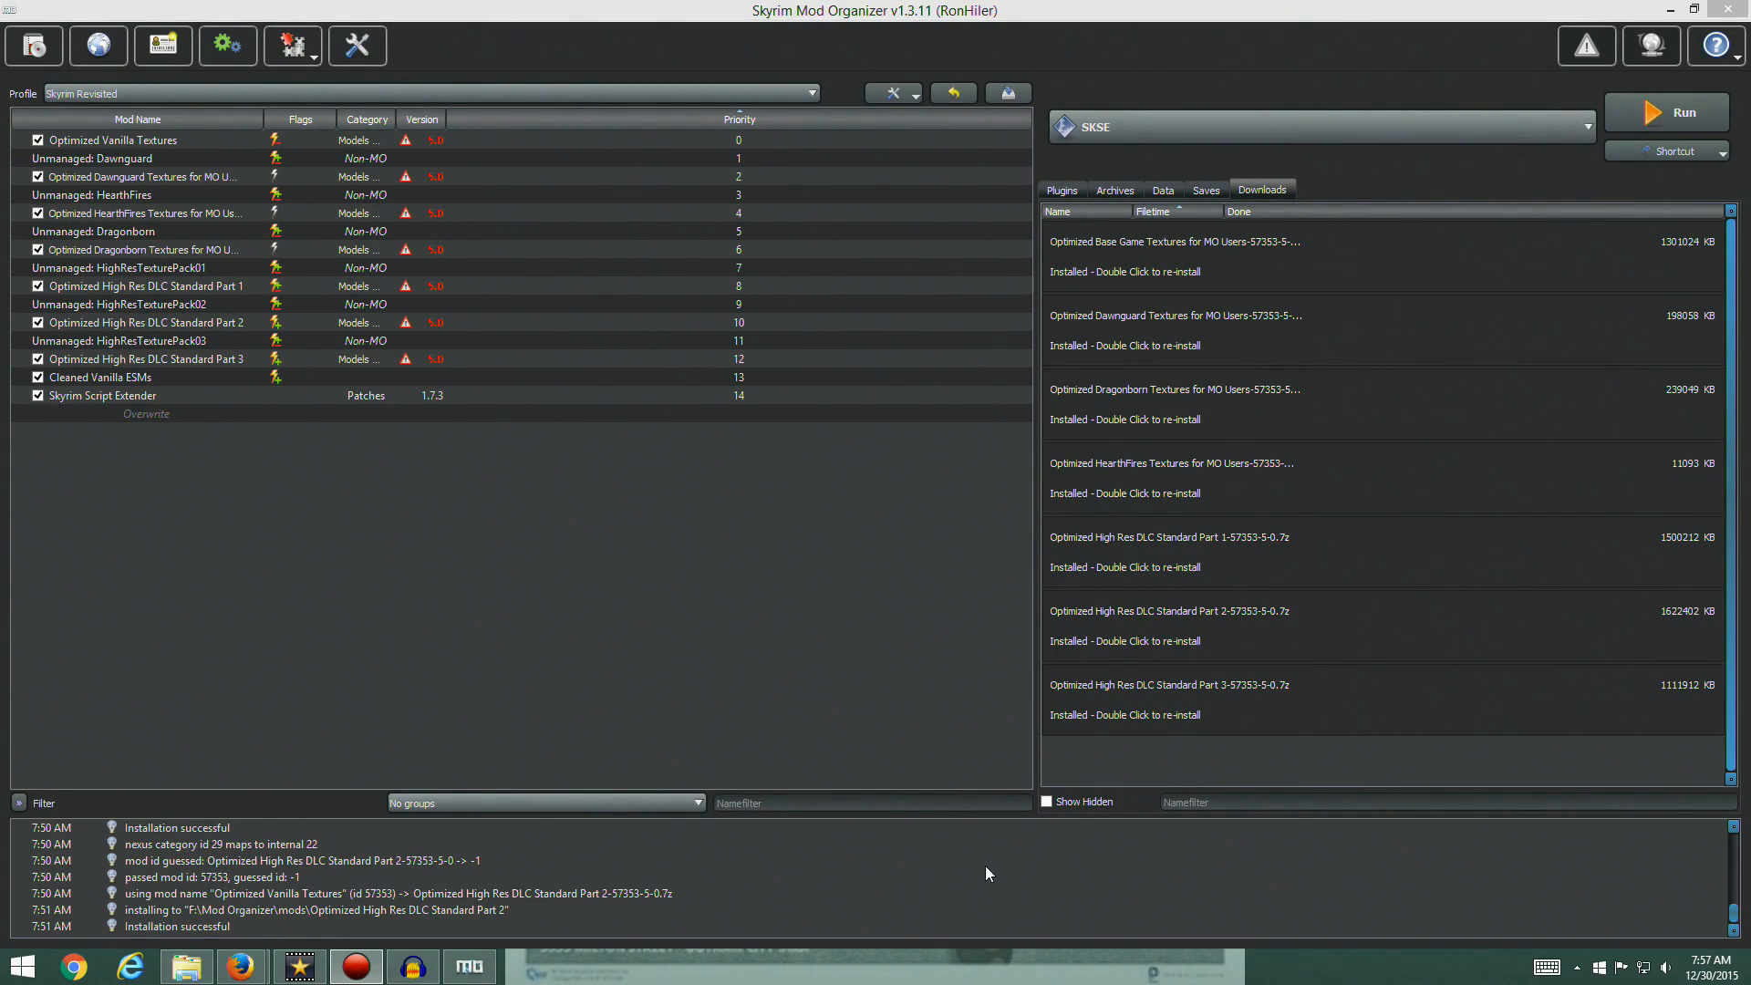
Reinstall the Optimized High Res DLC Standard Part 3 download under that same name, replacing the existing mod and agreeing to unpack its BSA
click(984, 866)
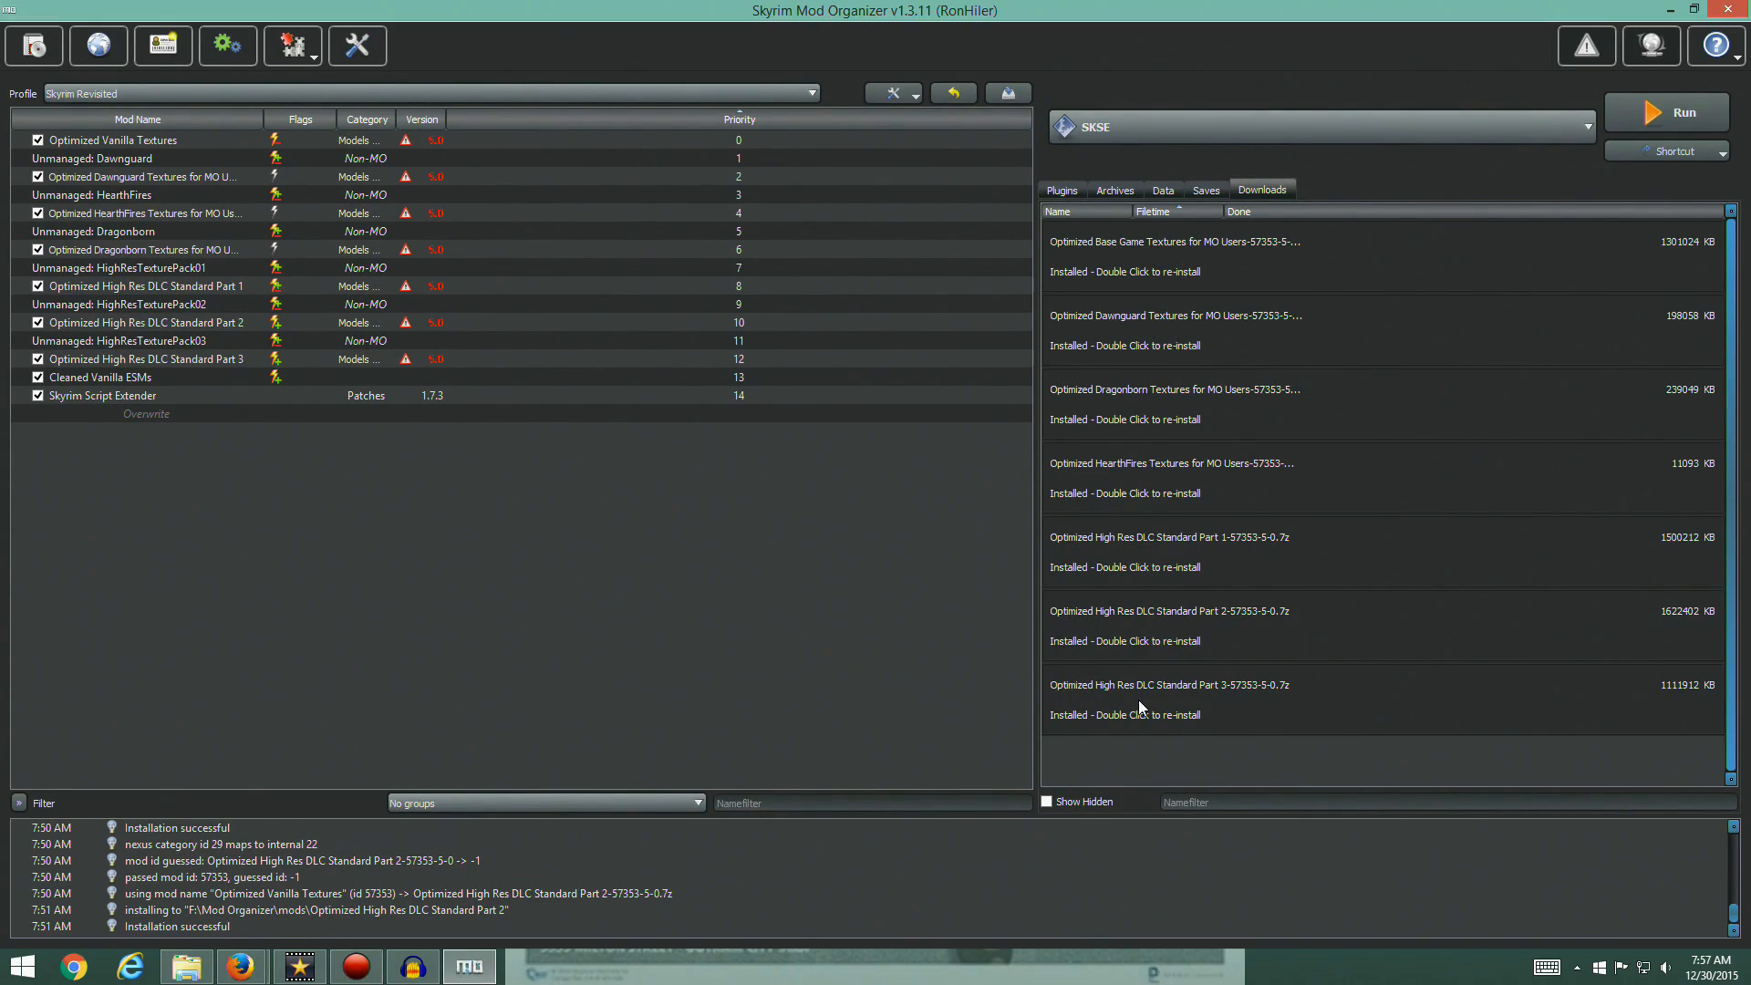
double_click(1136, 699)
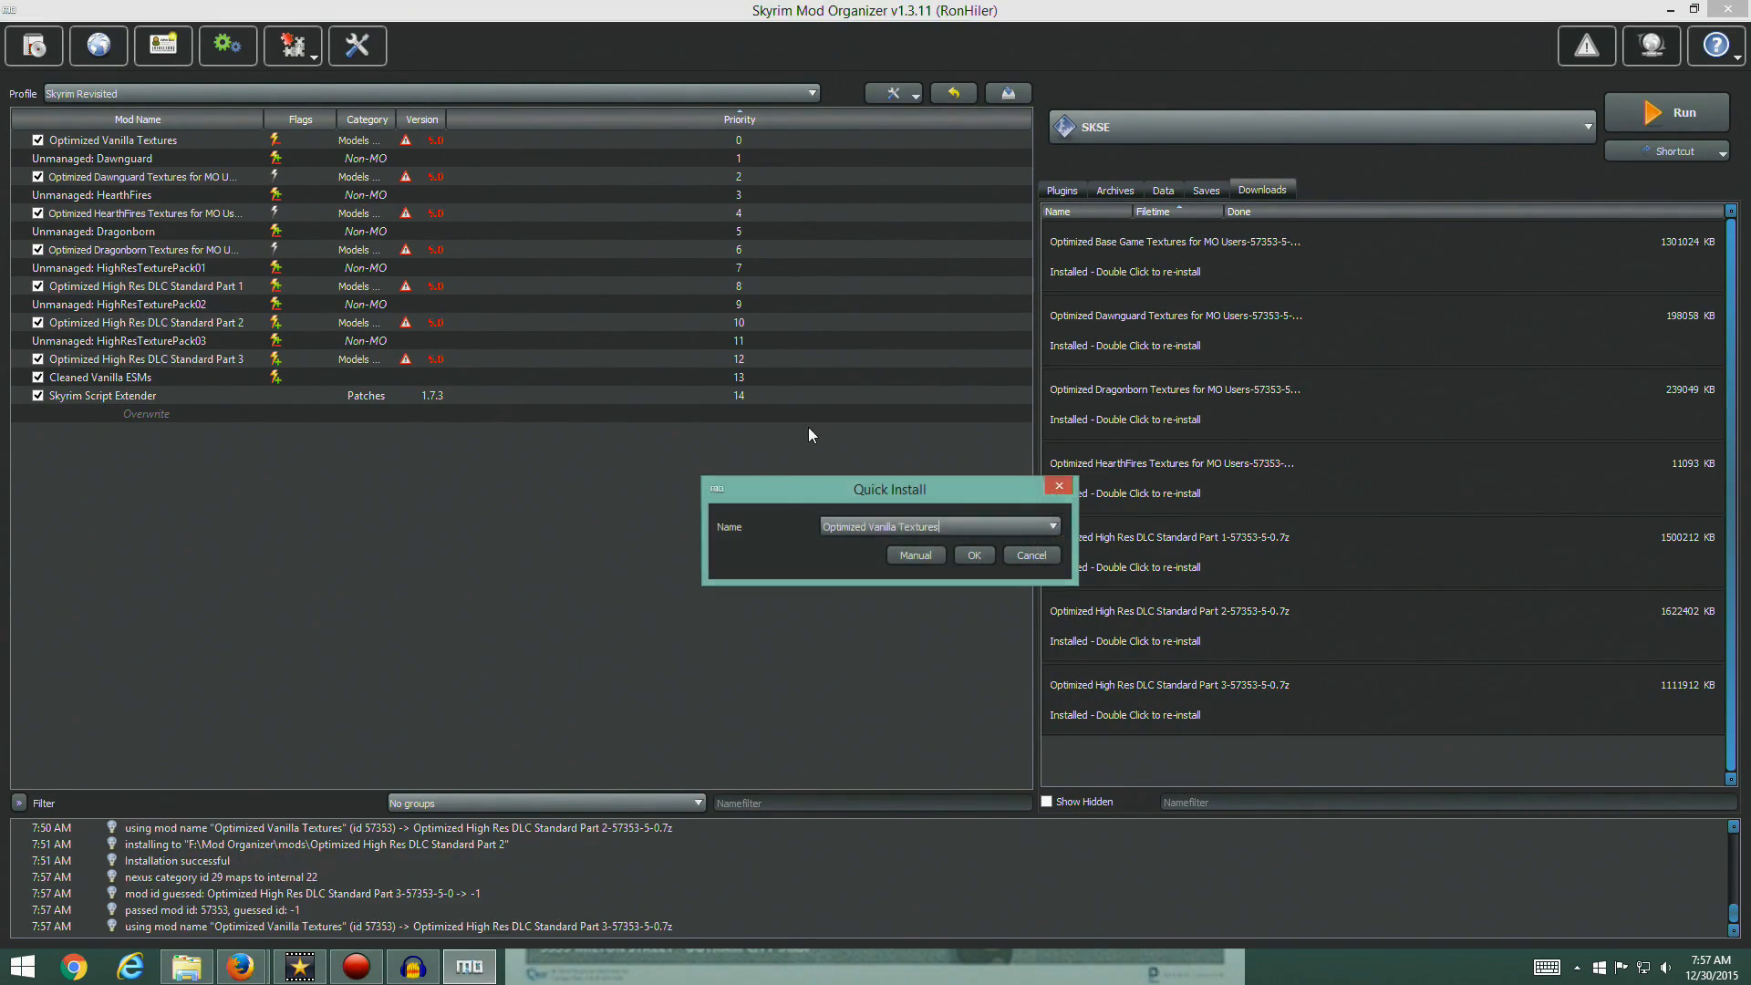
click(1053, 527)
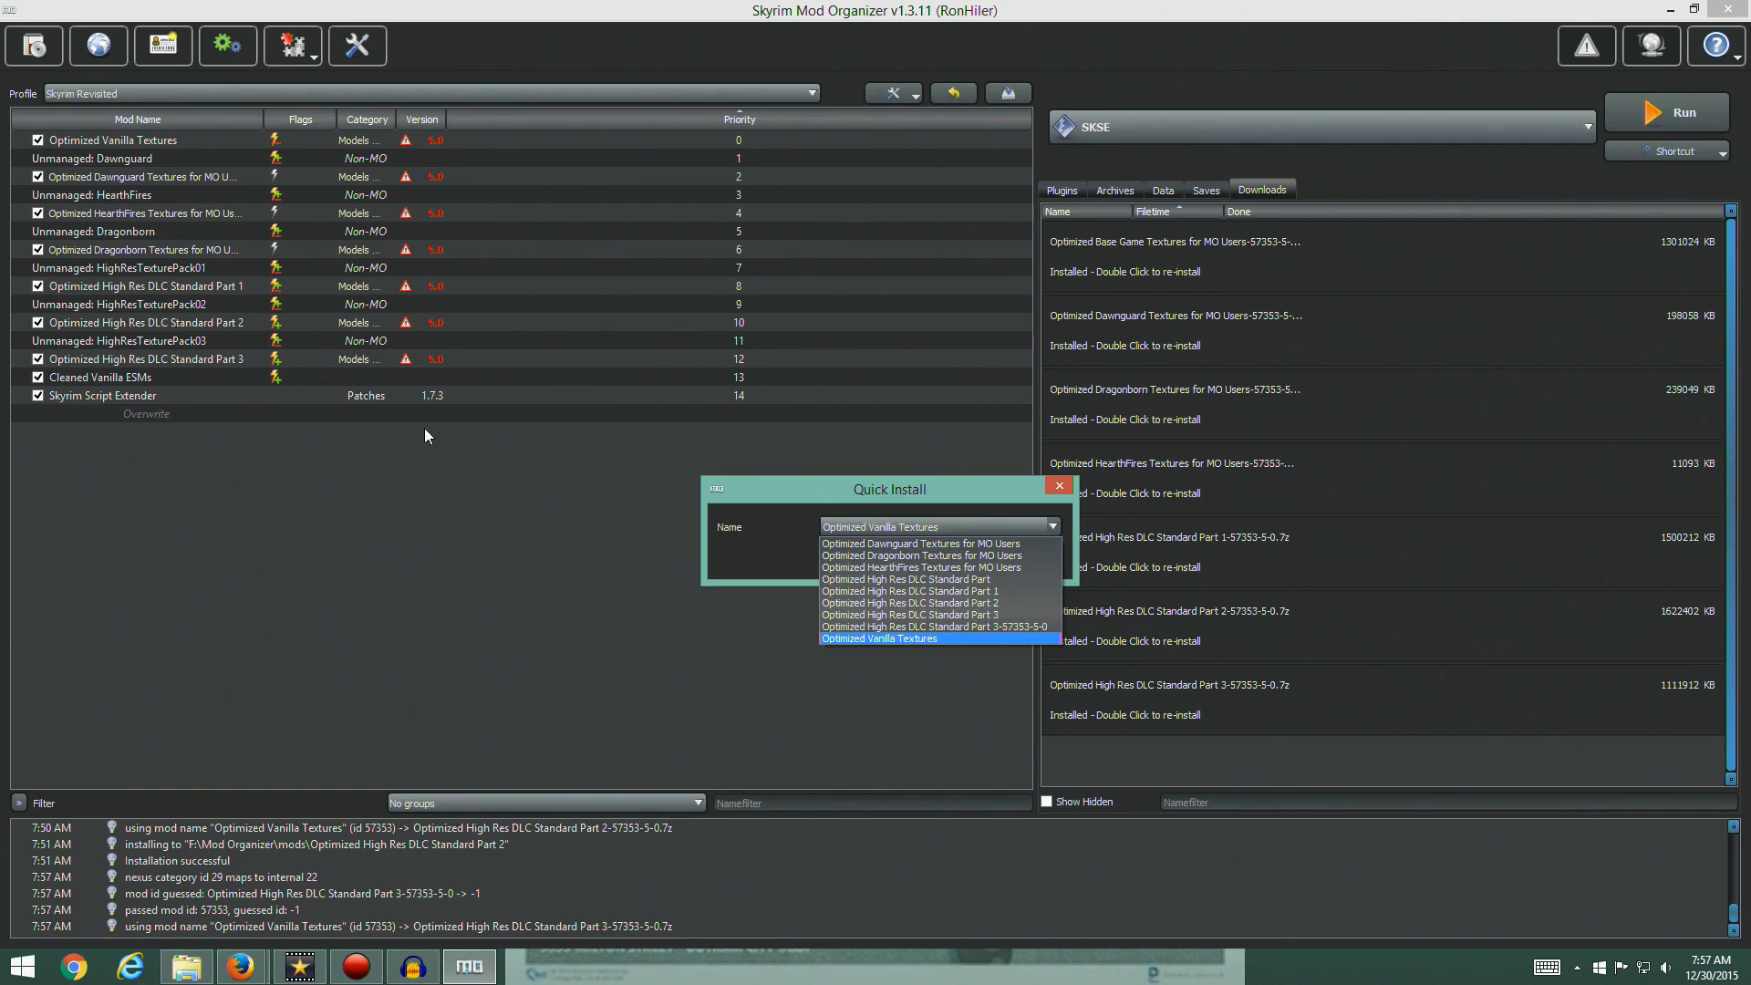
click(983, 616)
click(972, 556)
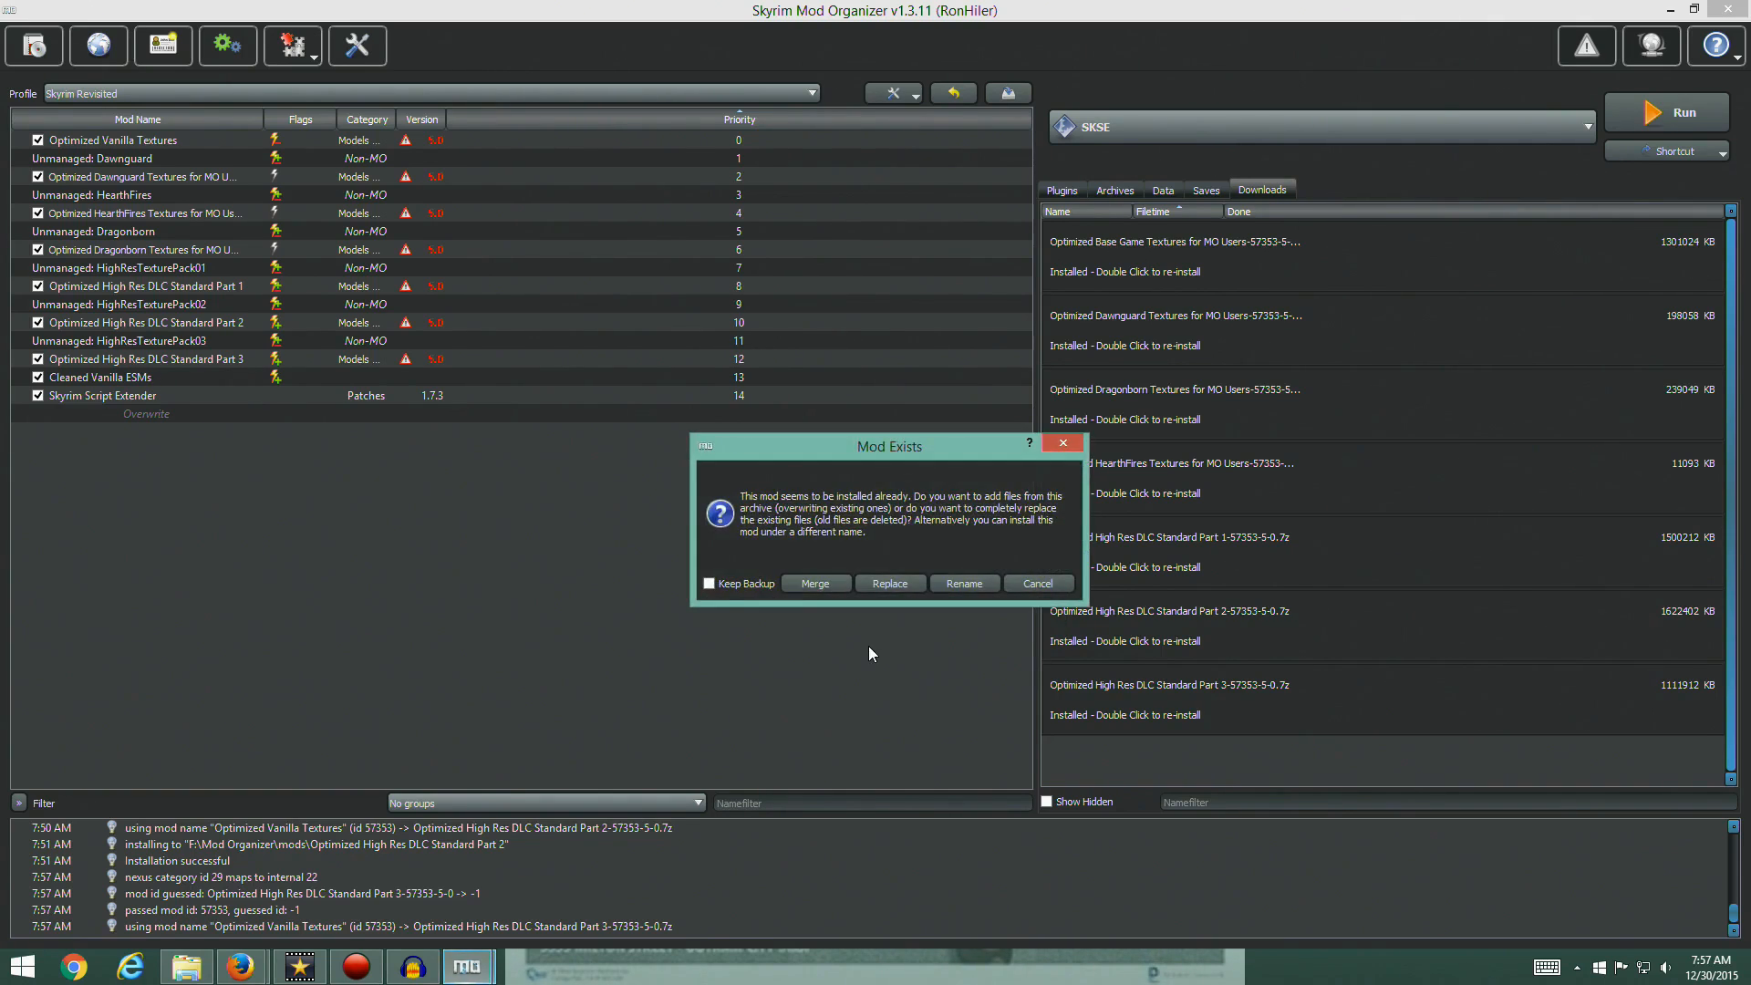
click(885, 588)
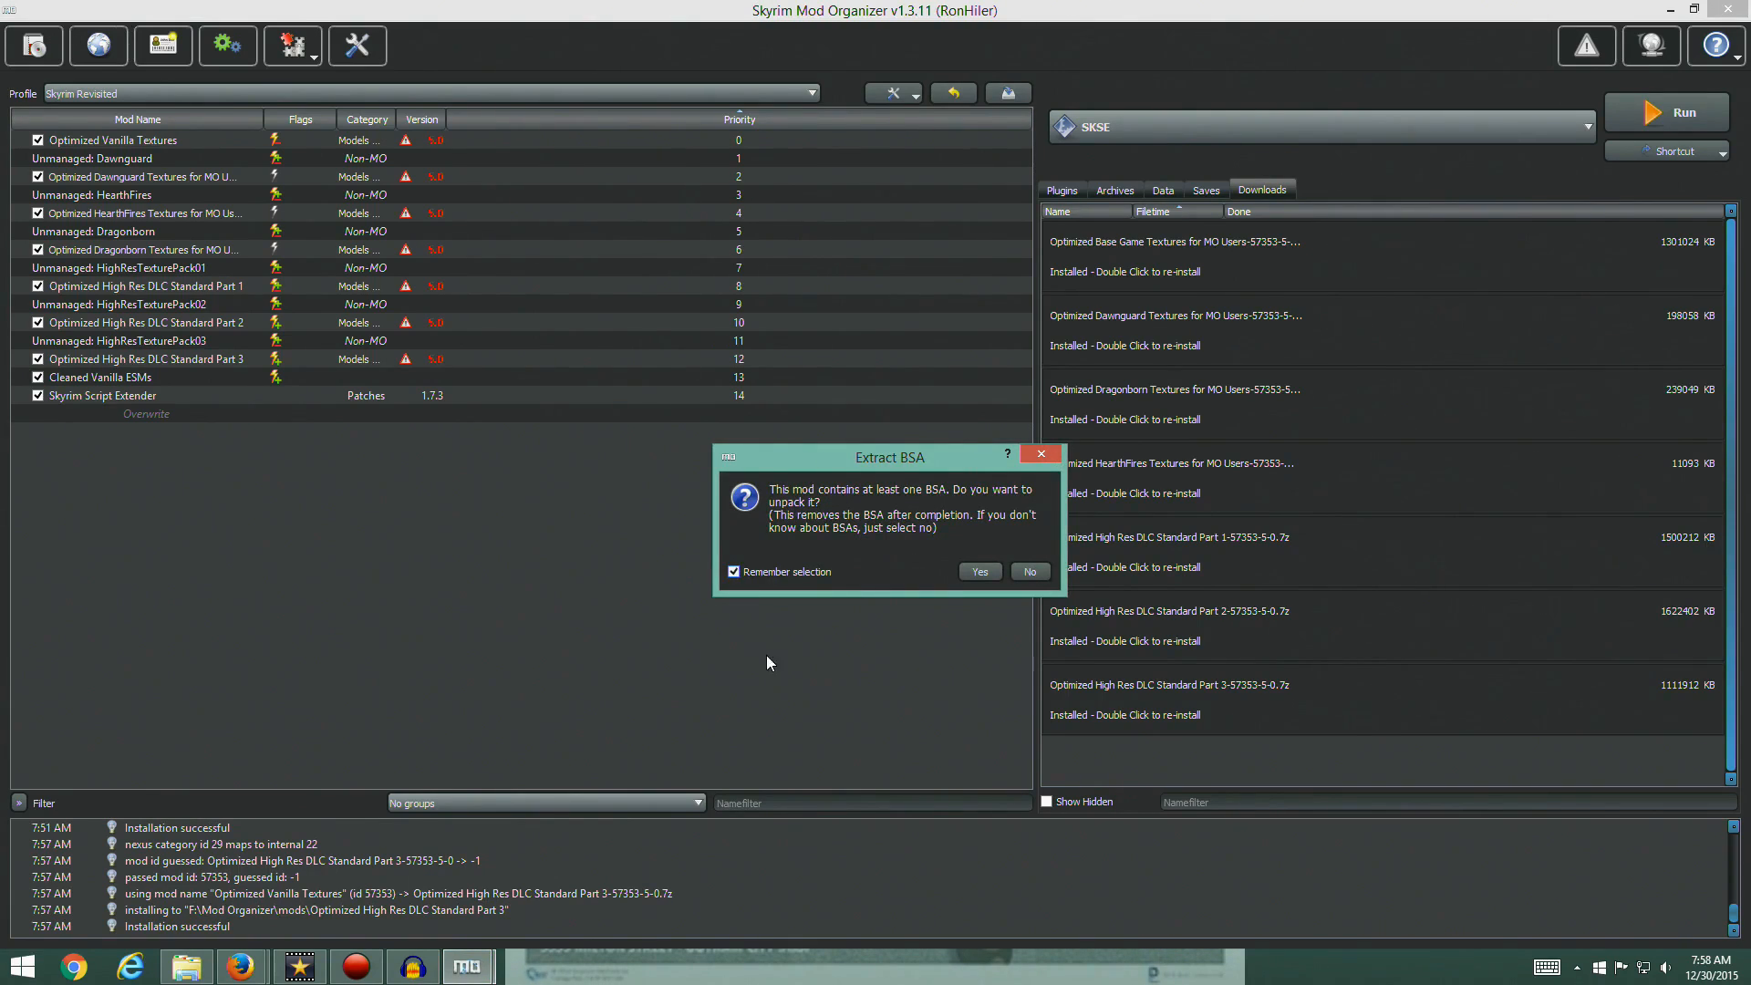
click(978, 572)
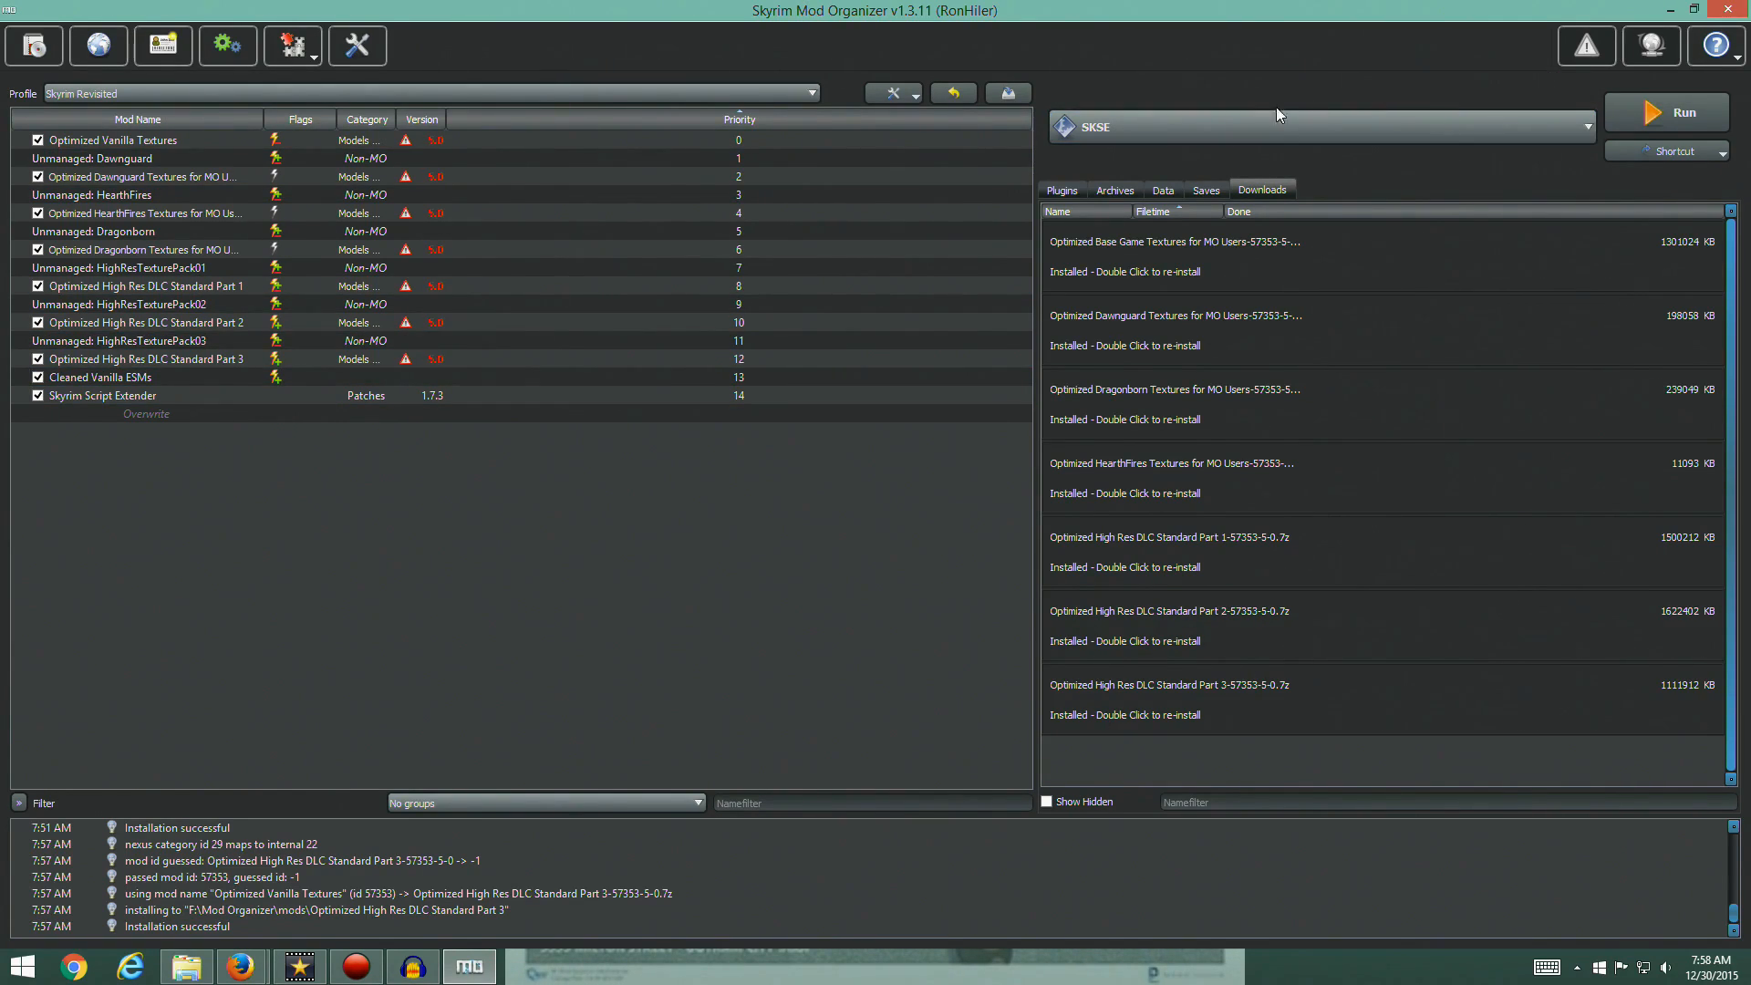
Close Mod Organizer, minimize the browser, and launch Skyrim from its desktop shortcut into the last saved game
click(1728, 9)
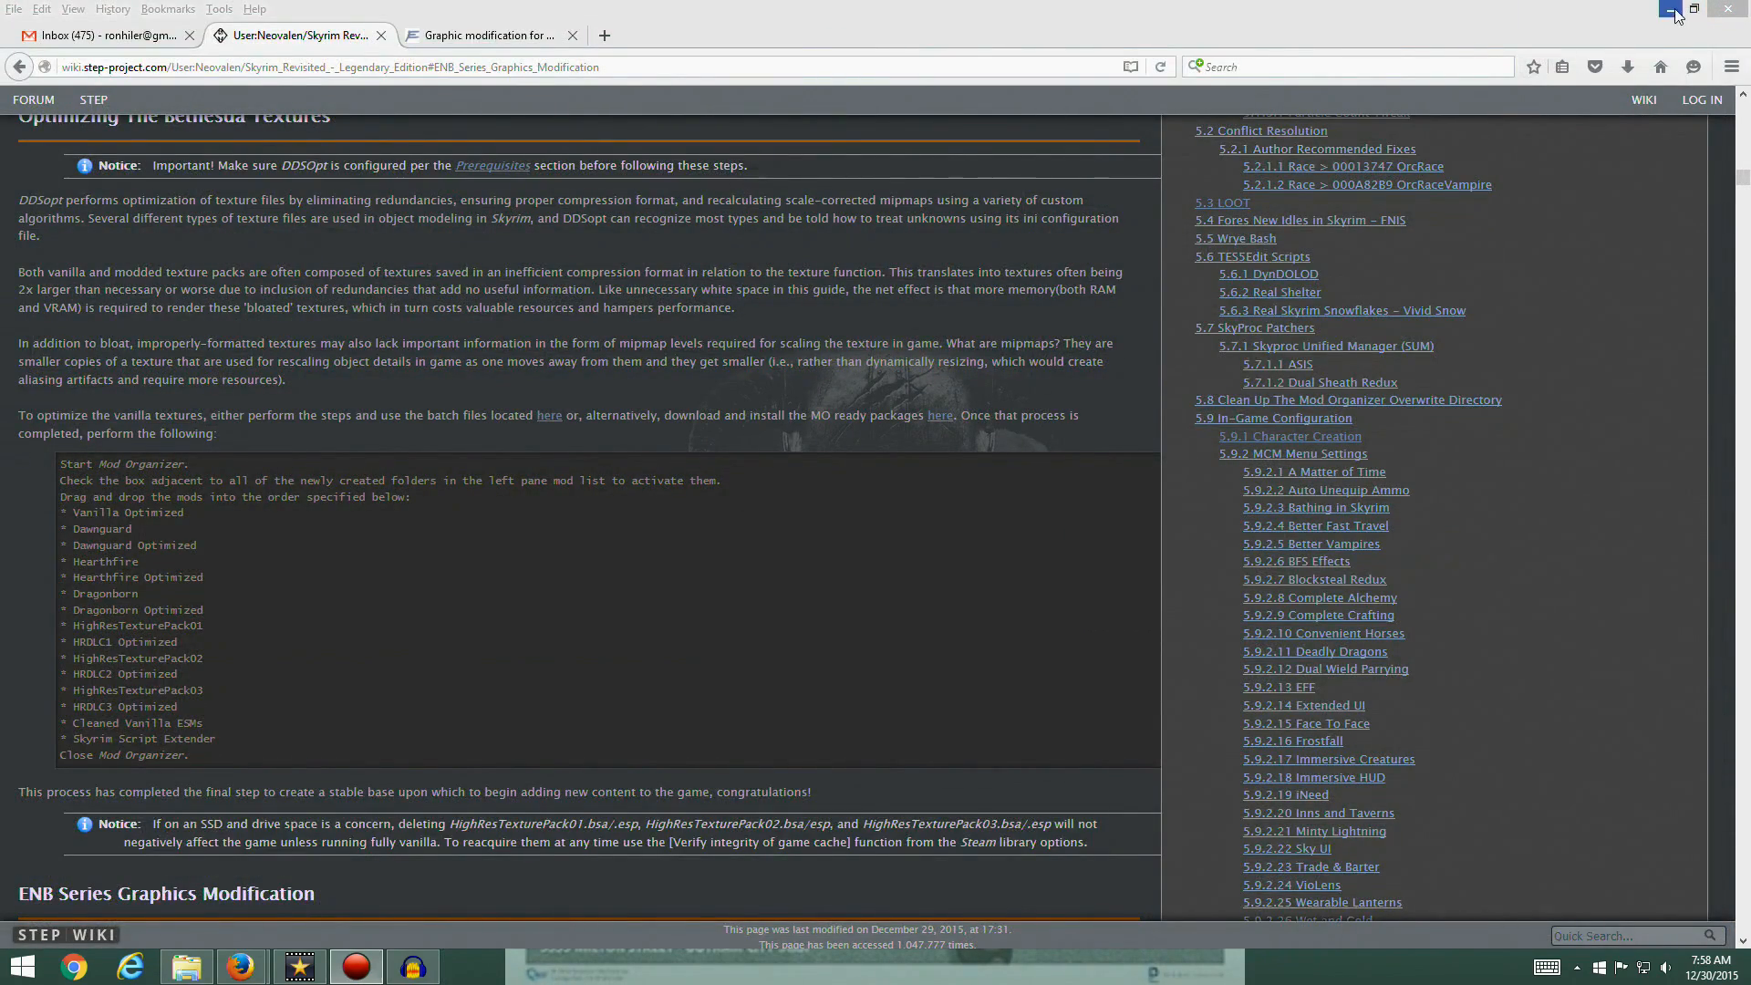
click(1670, 9)
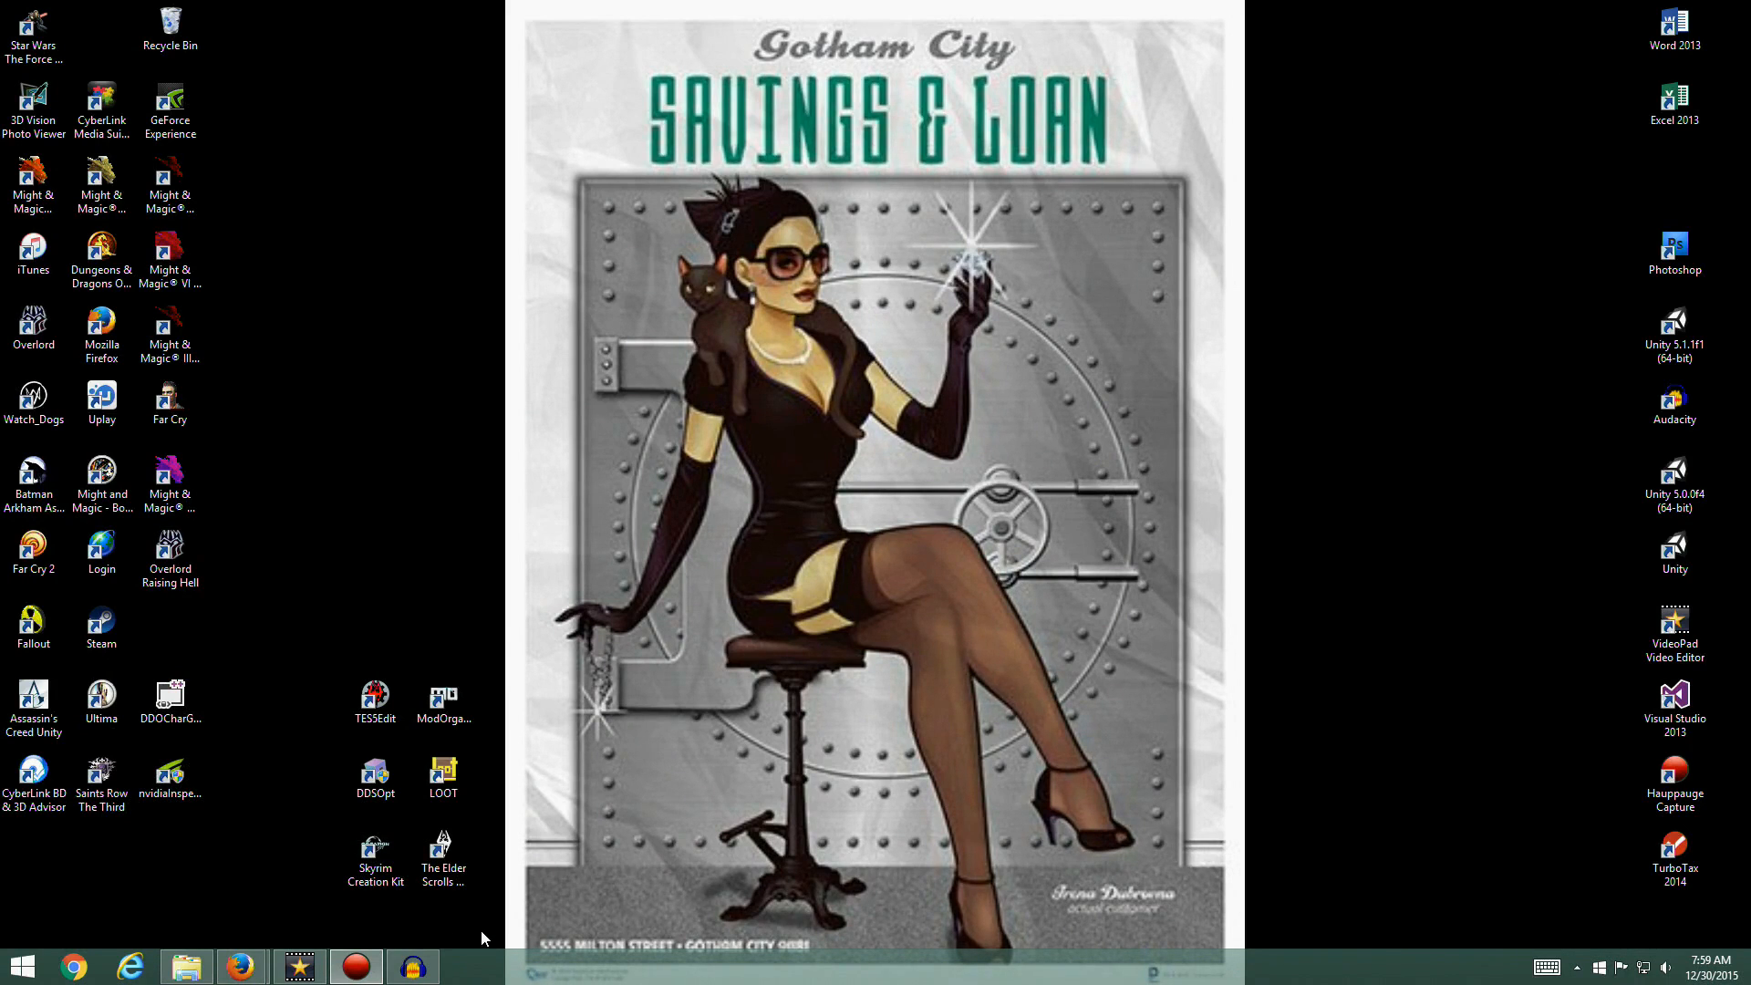
click(444, 864)
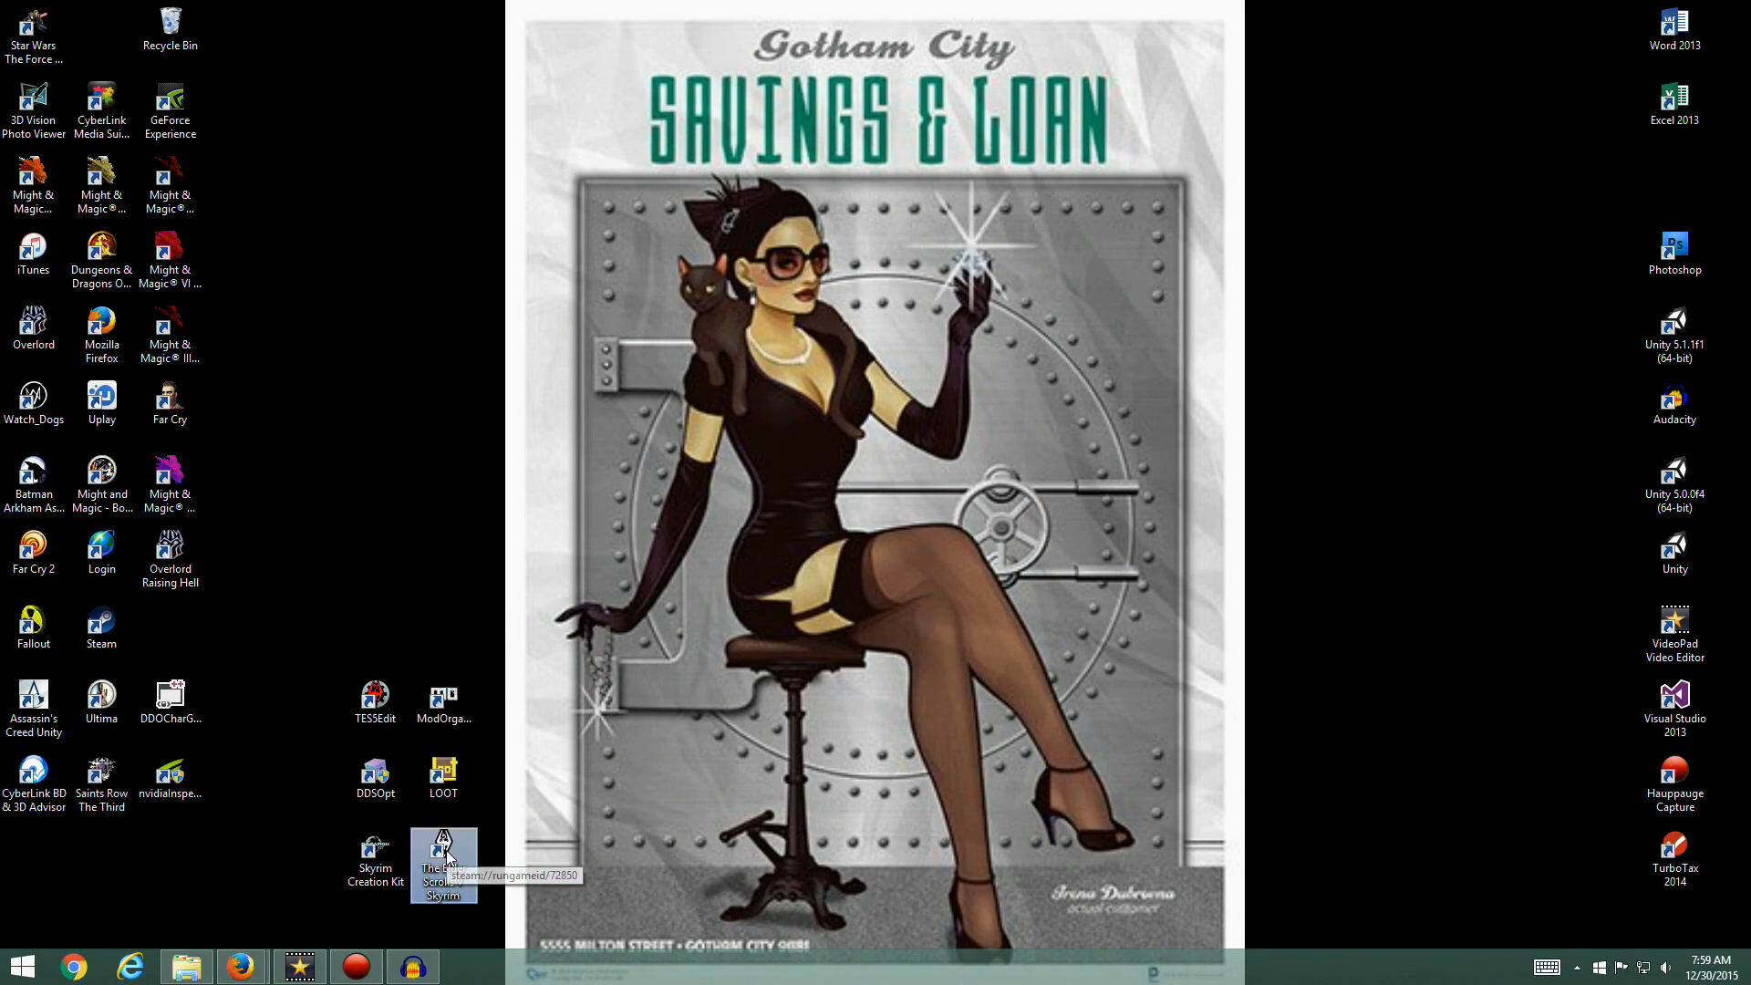
double_click(444, 857)
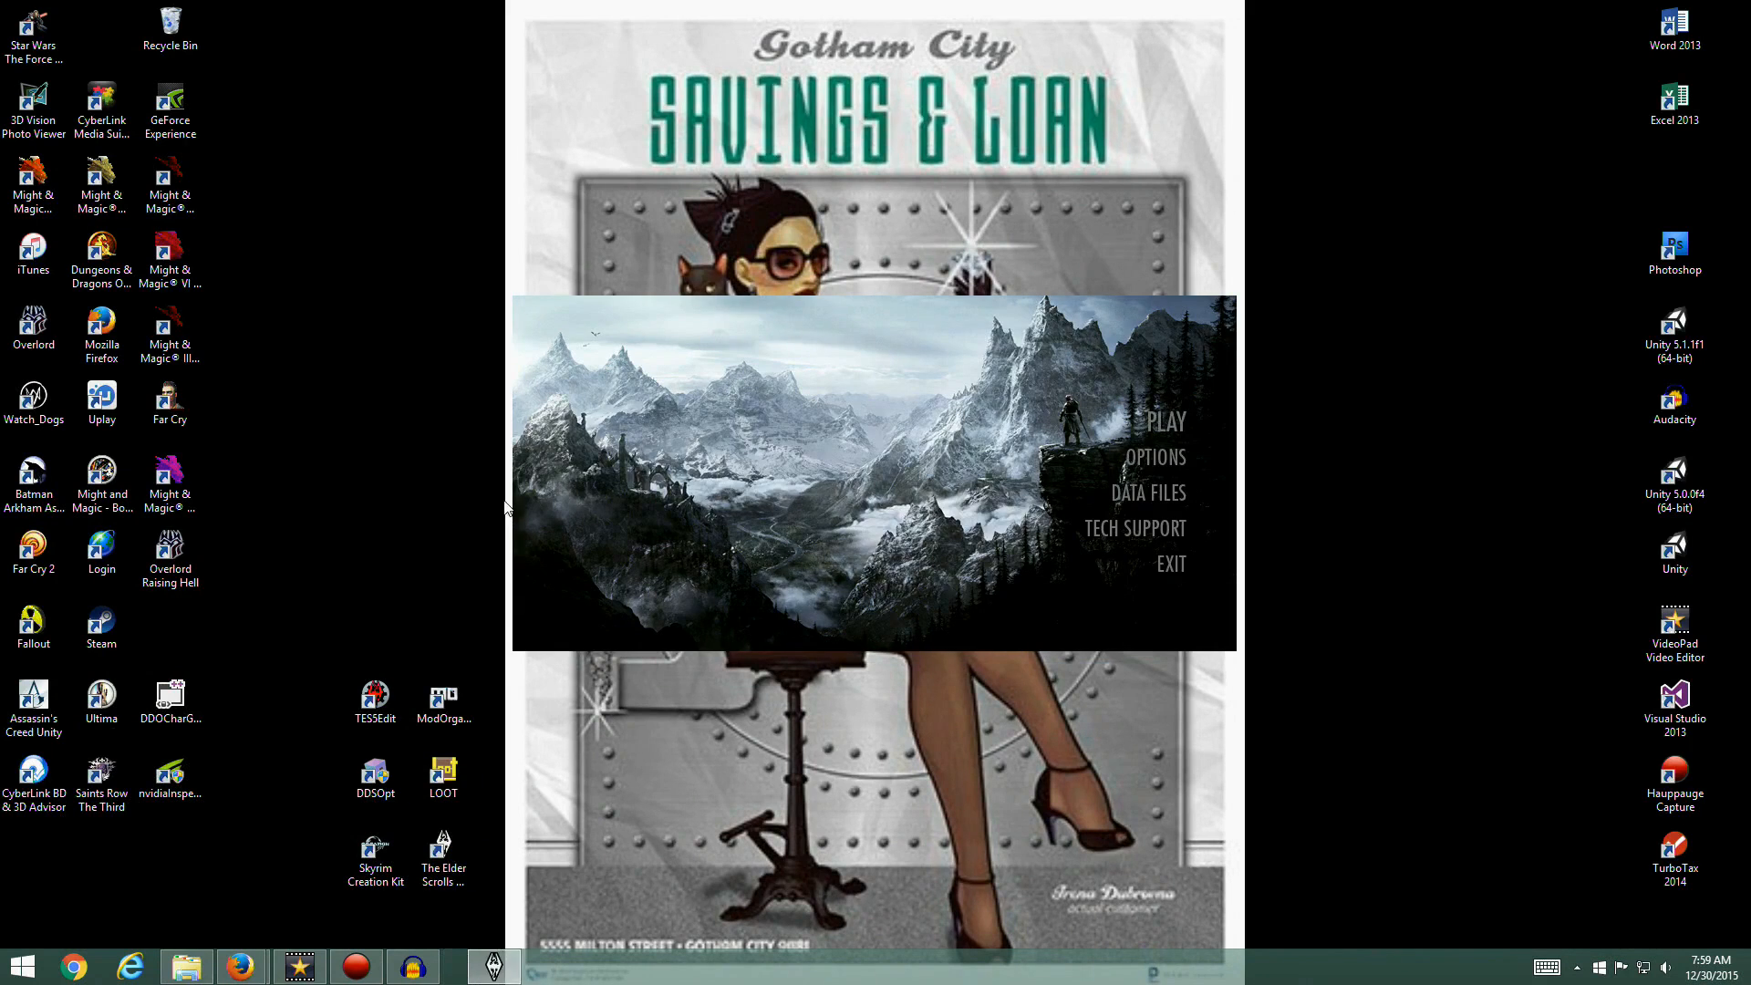
click(1164, 422)
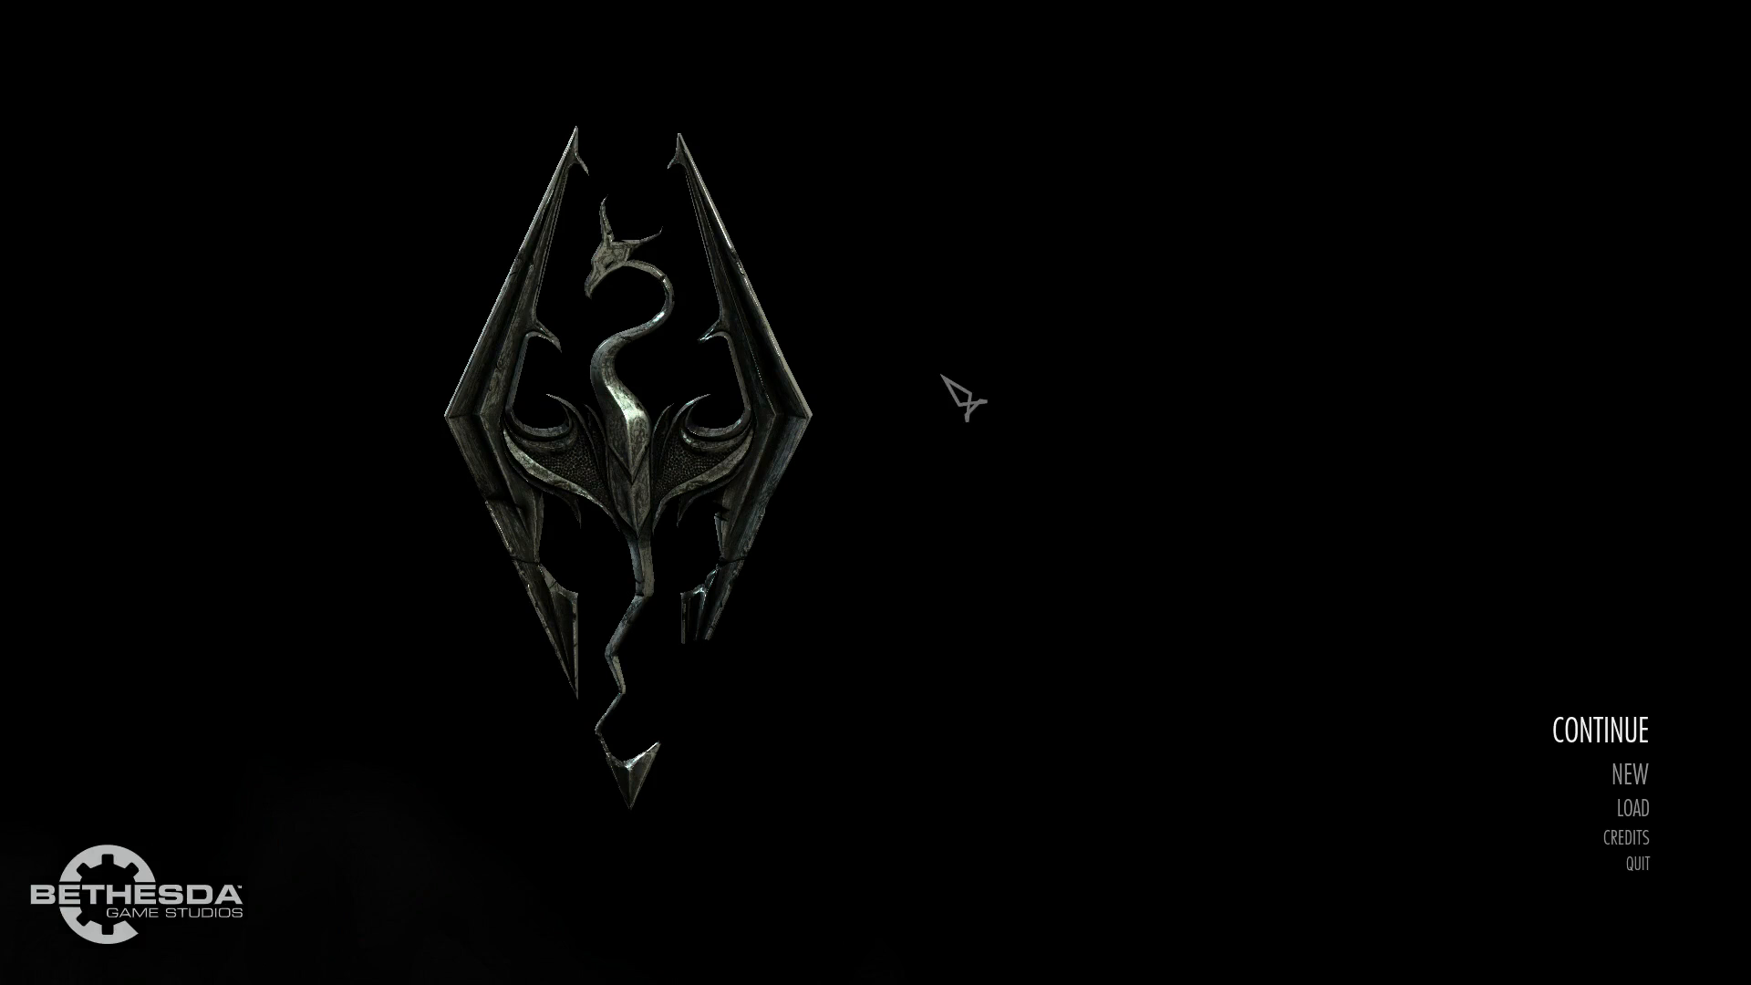
click(1596, 732)
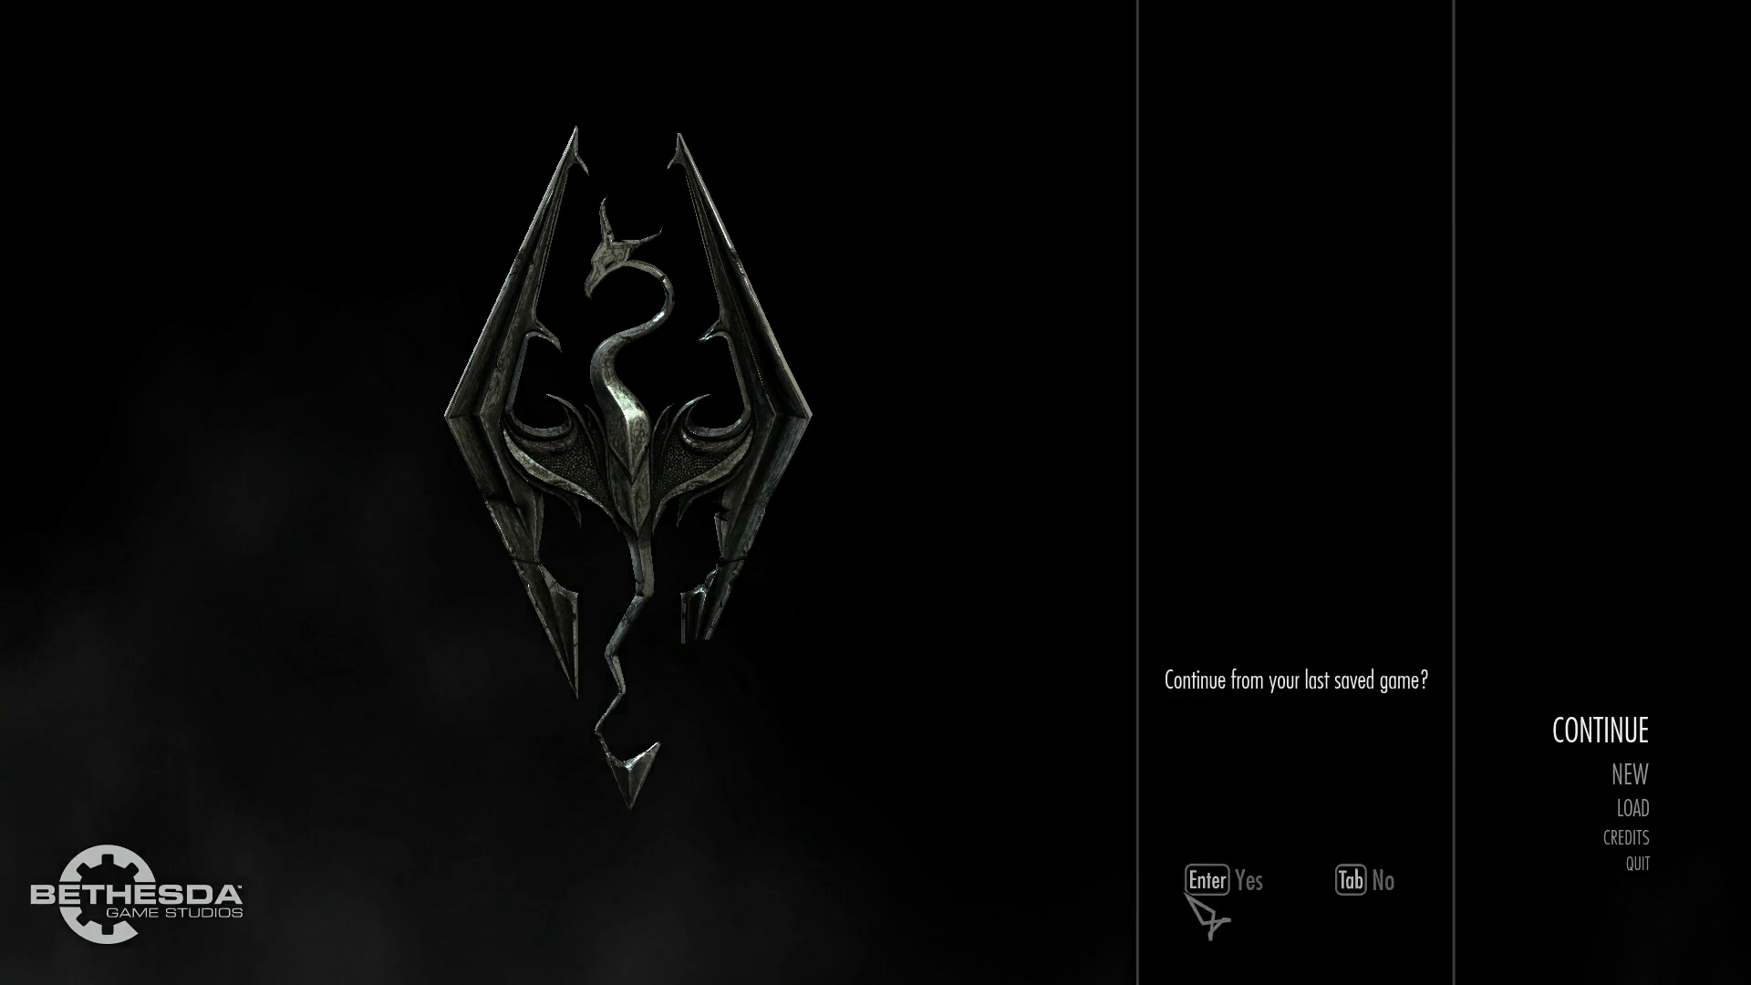
click(1231, 886)
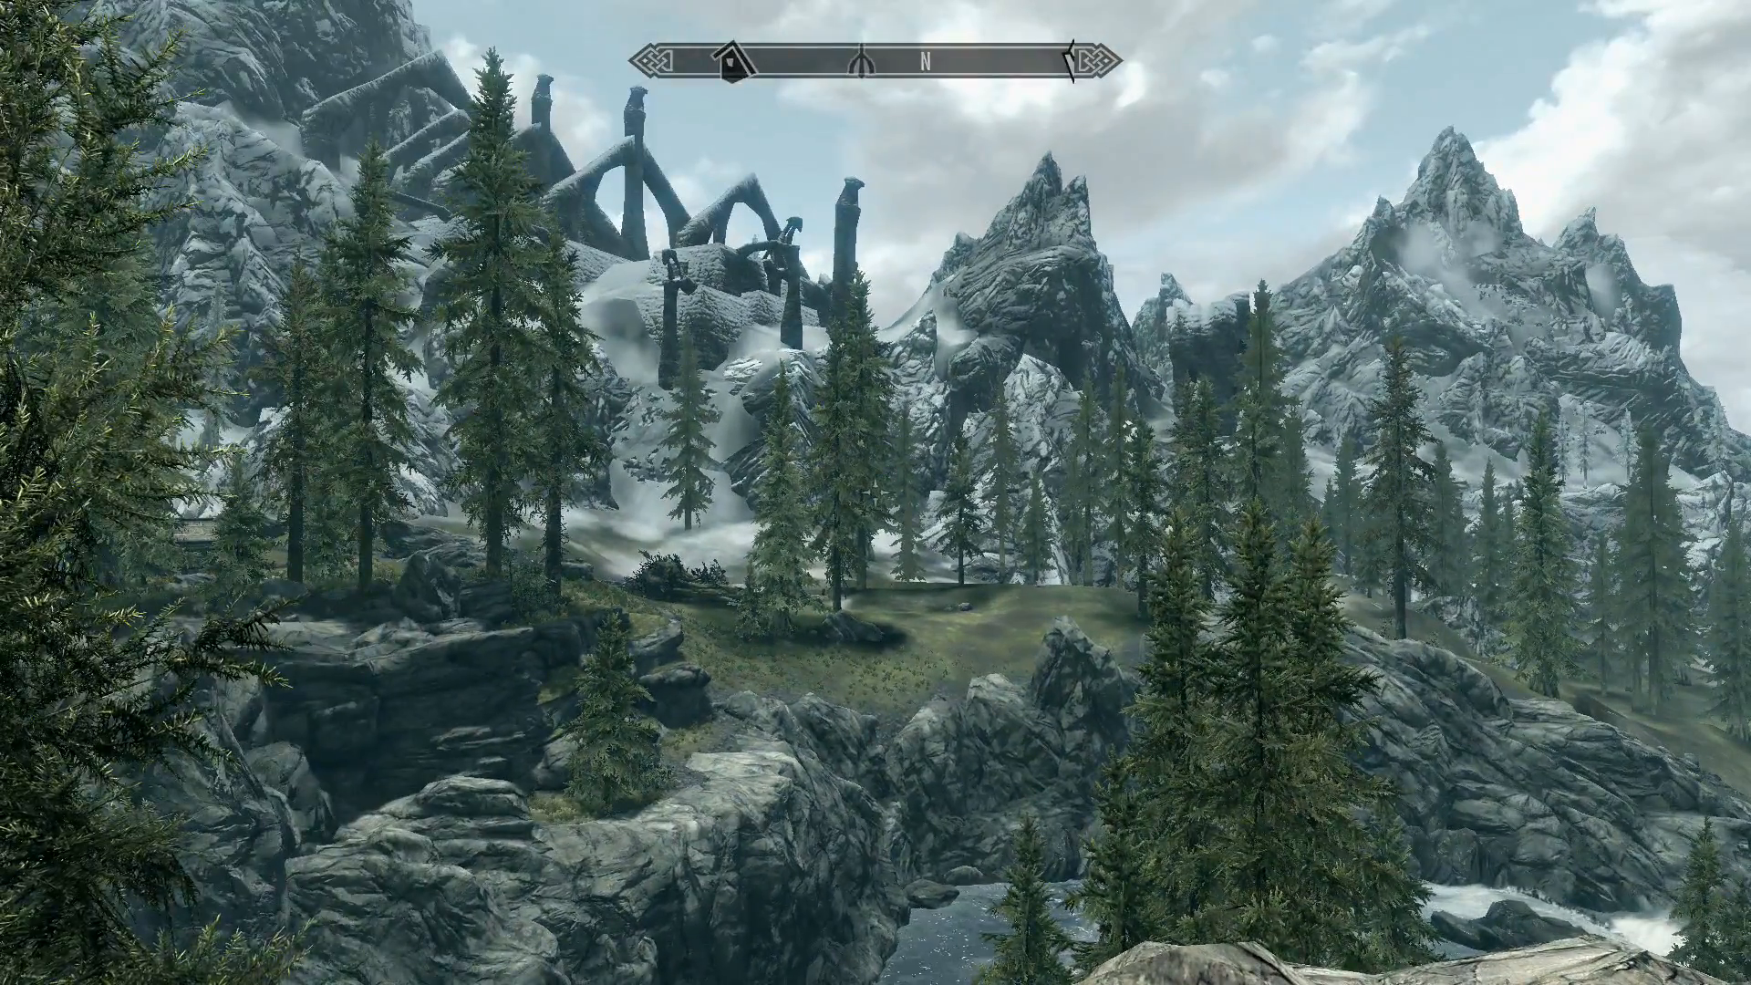
Quit the running game to its main menu and exit to the desktop
key(Escape)
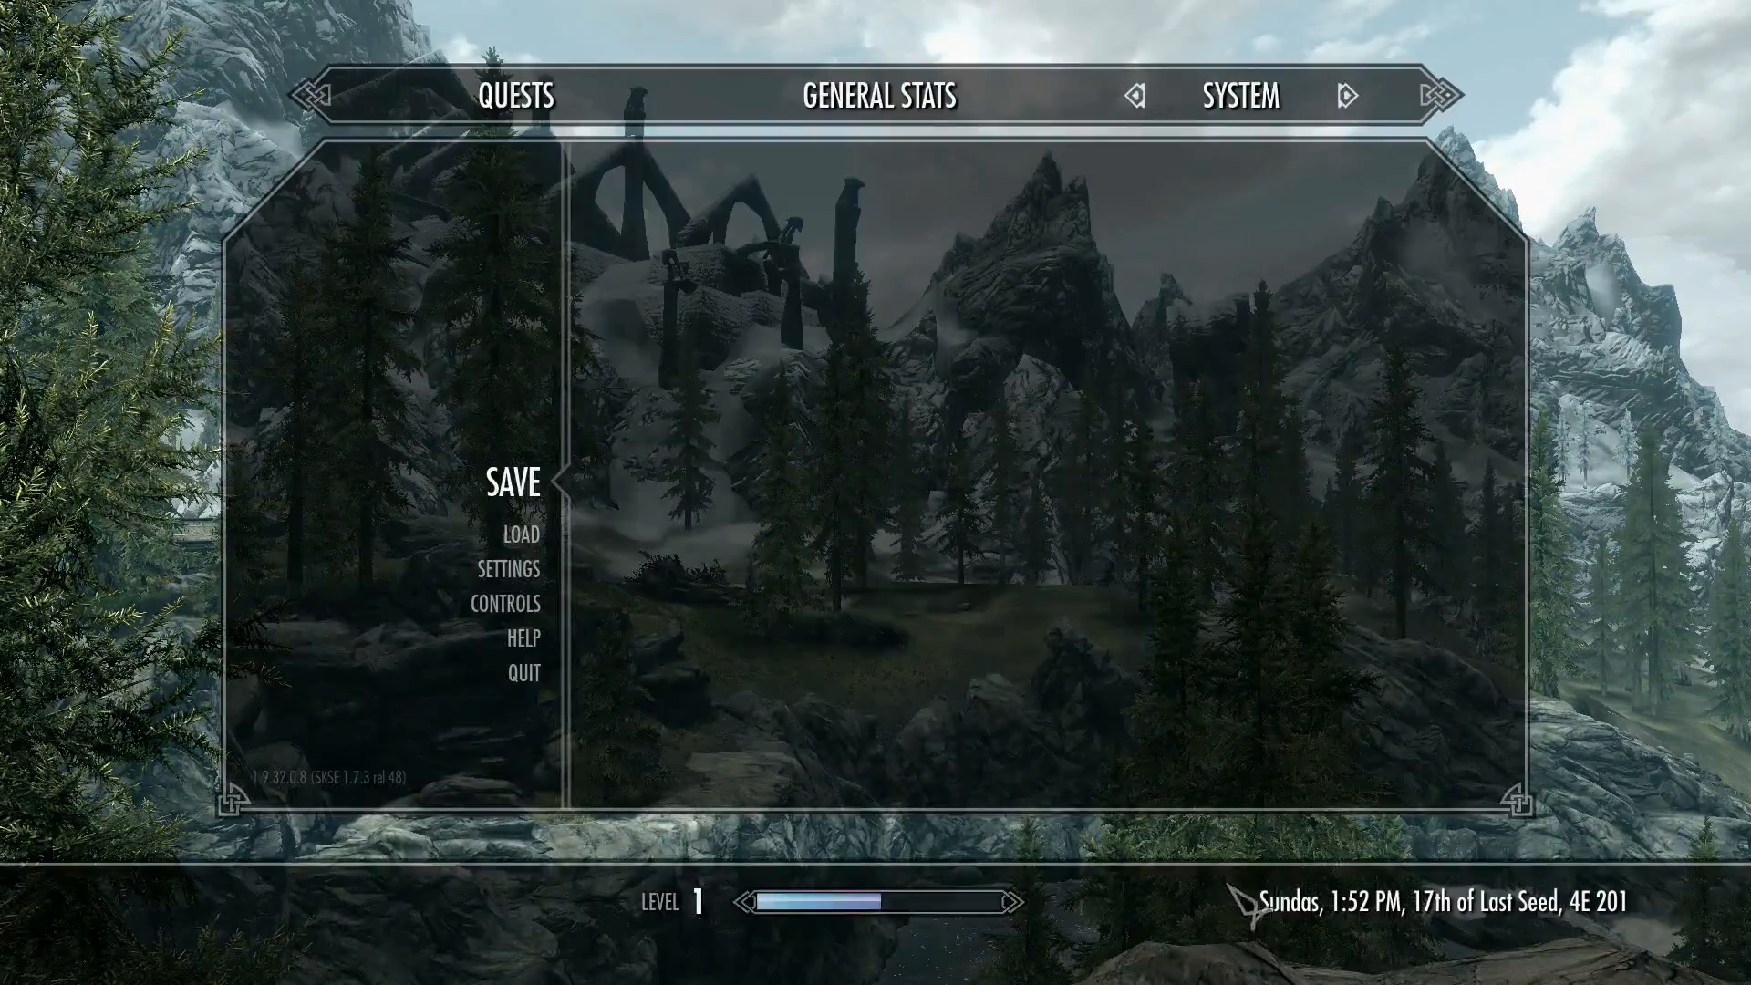
click(531, 675)
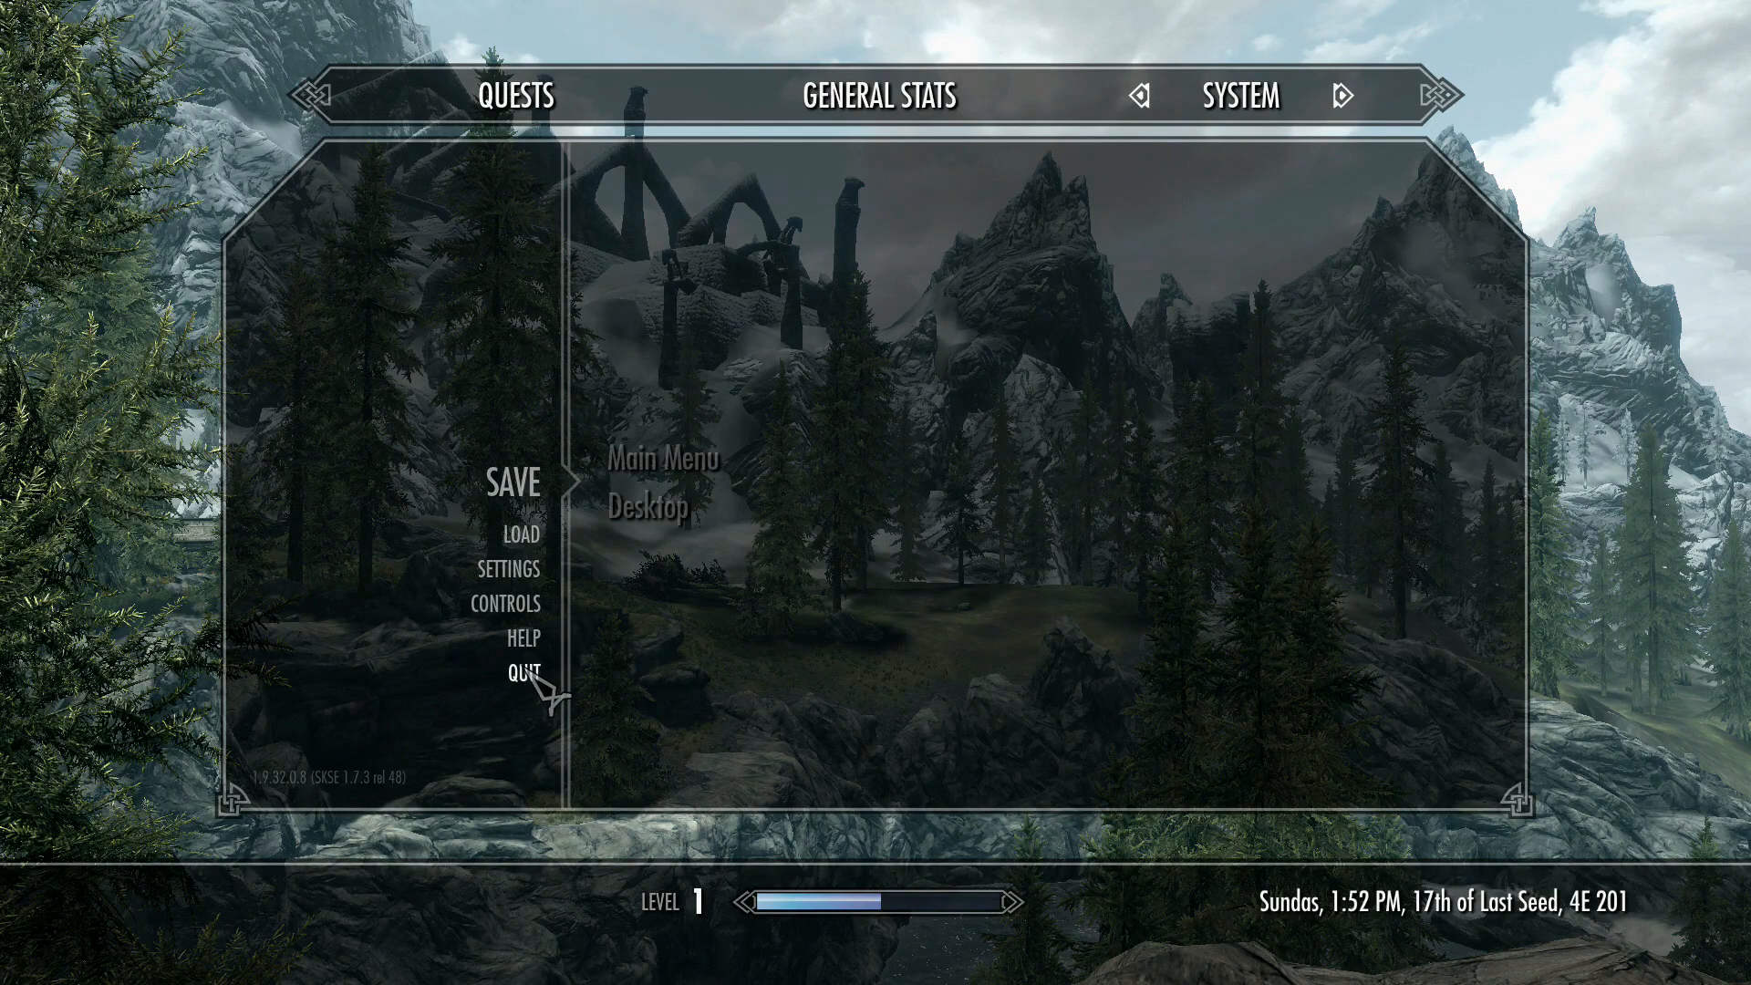
click(653, 466)
click(967, 769)
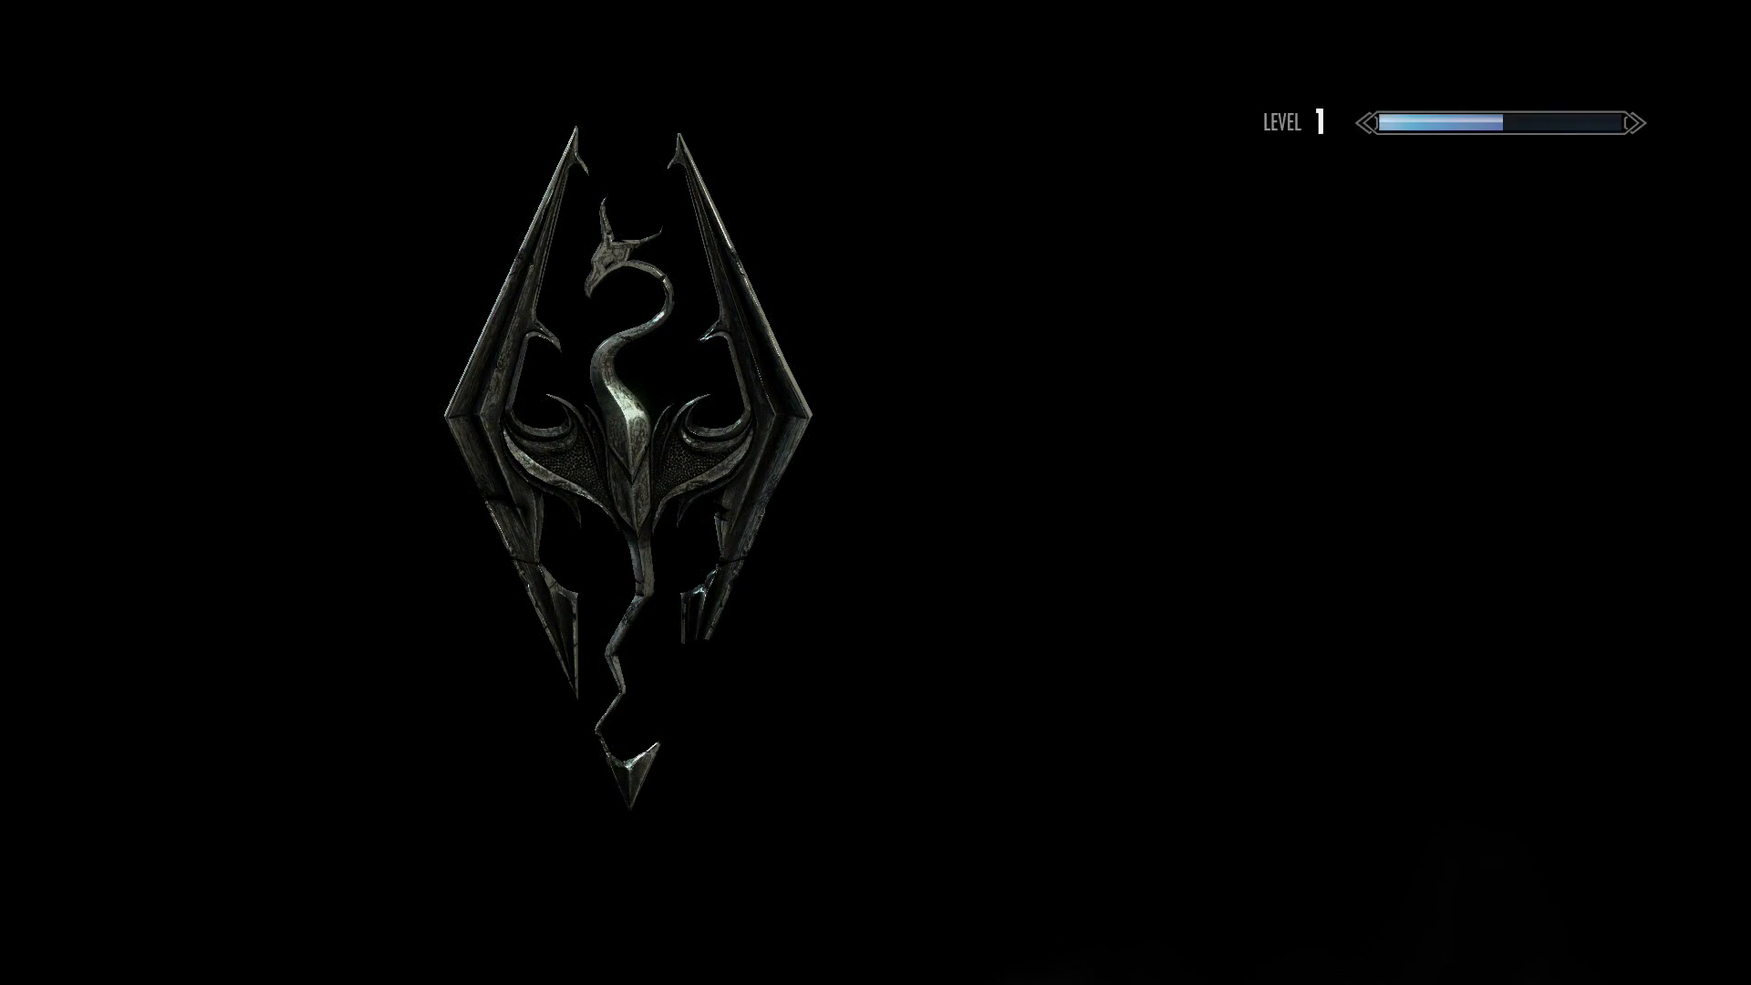
click(1639, 865)
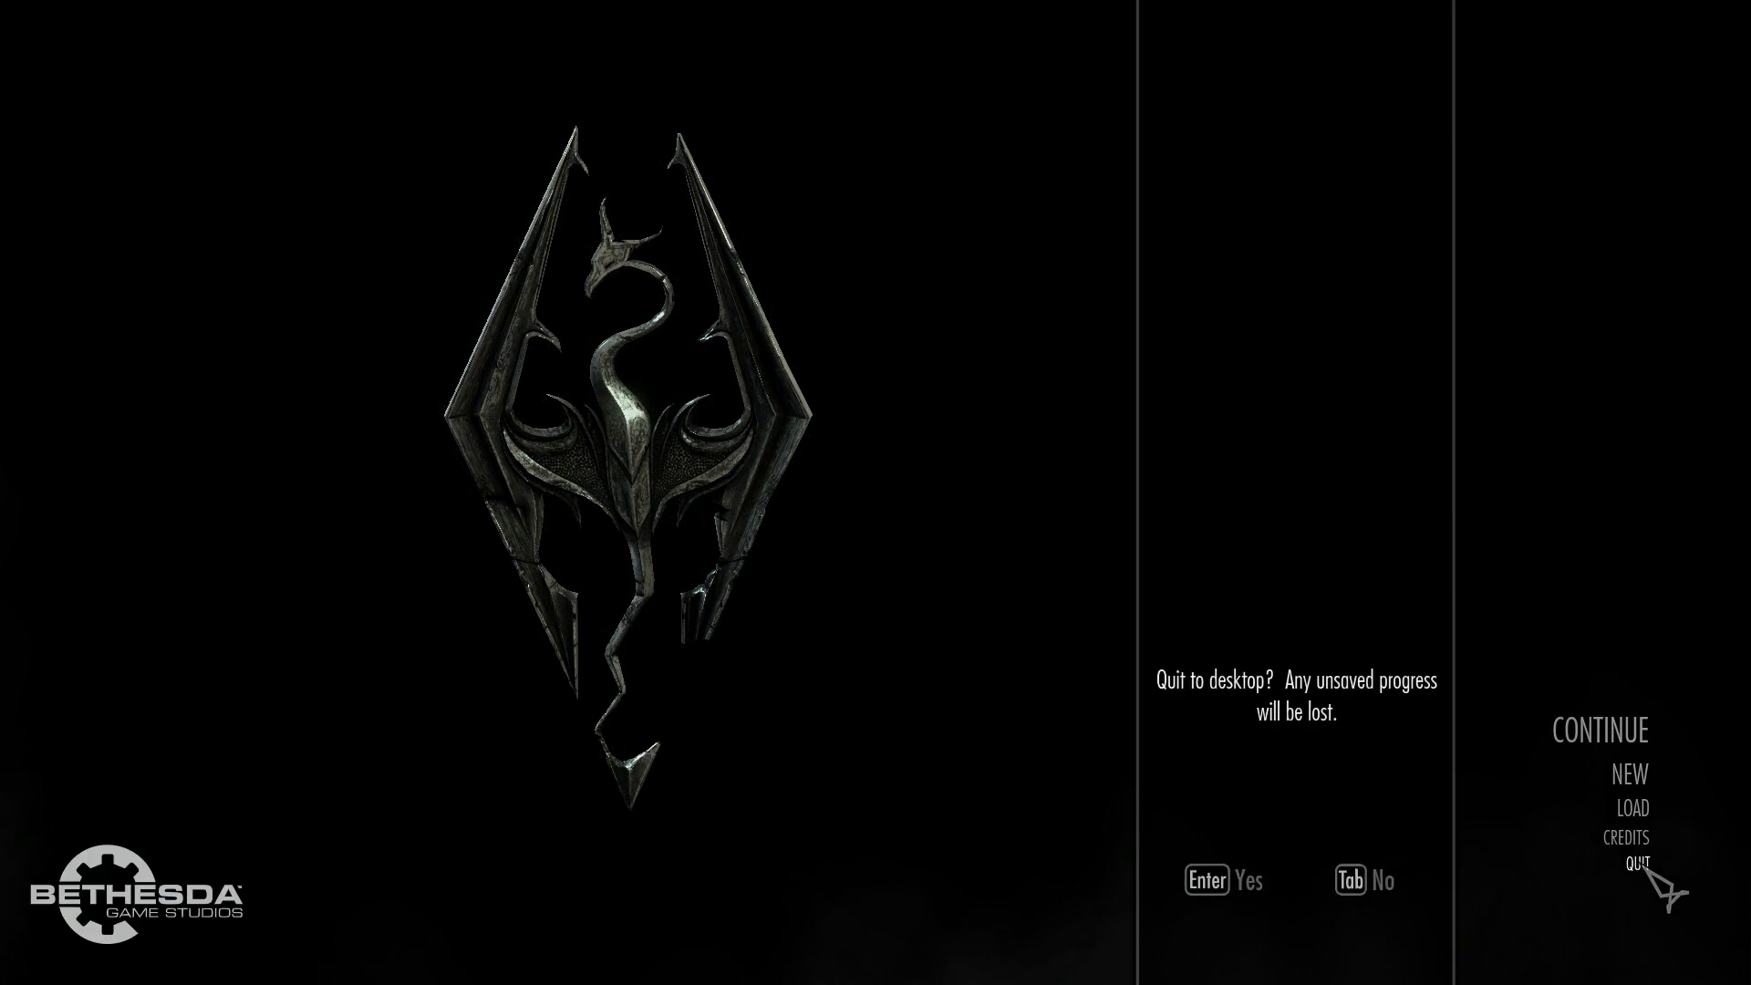
click(1211, 877)
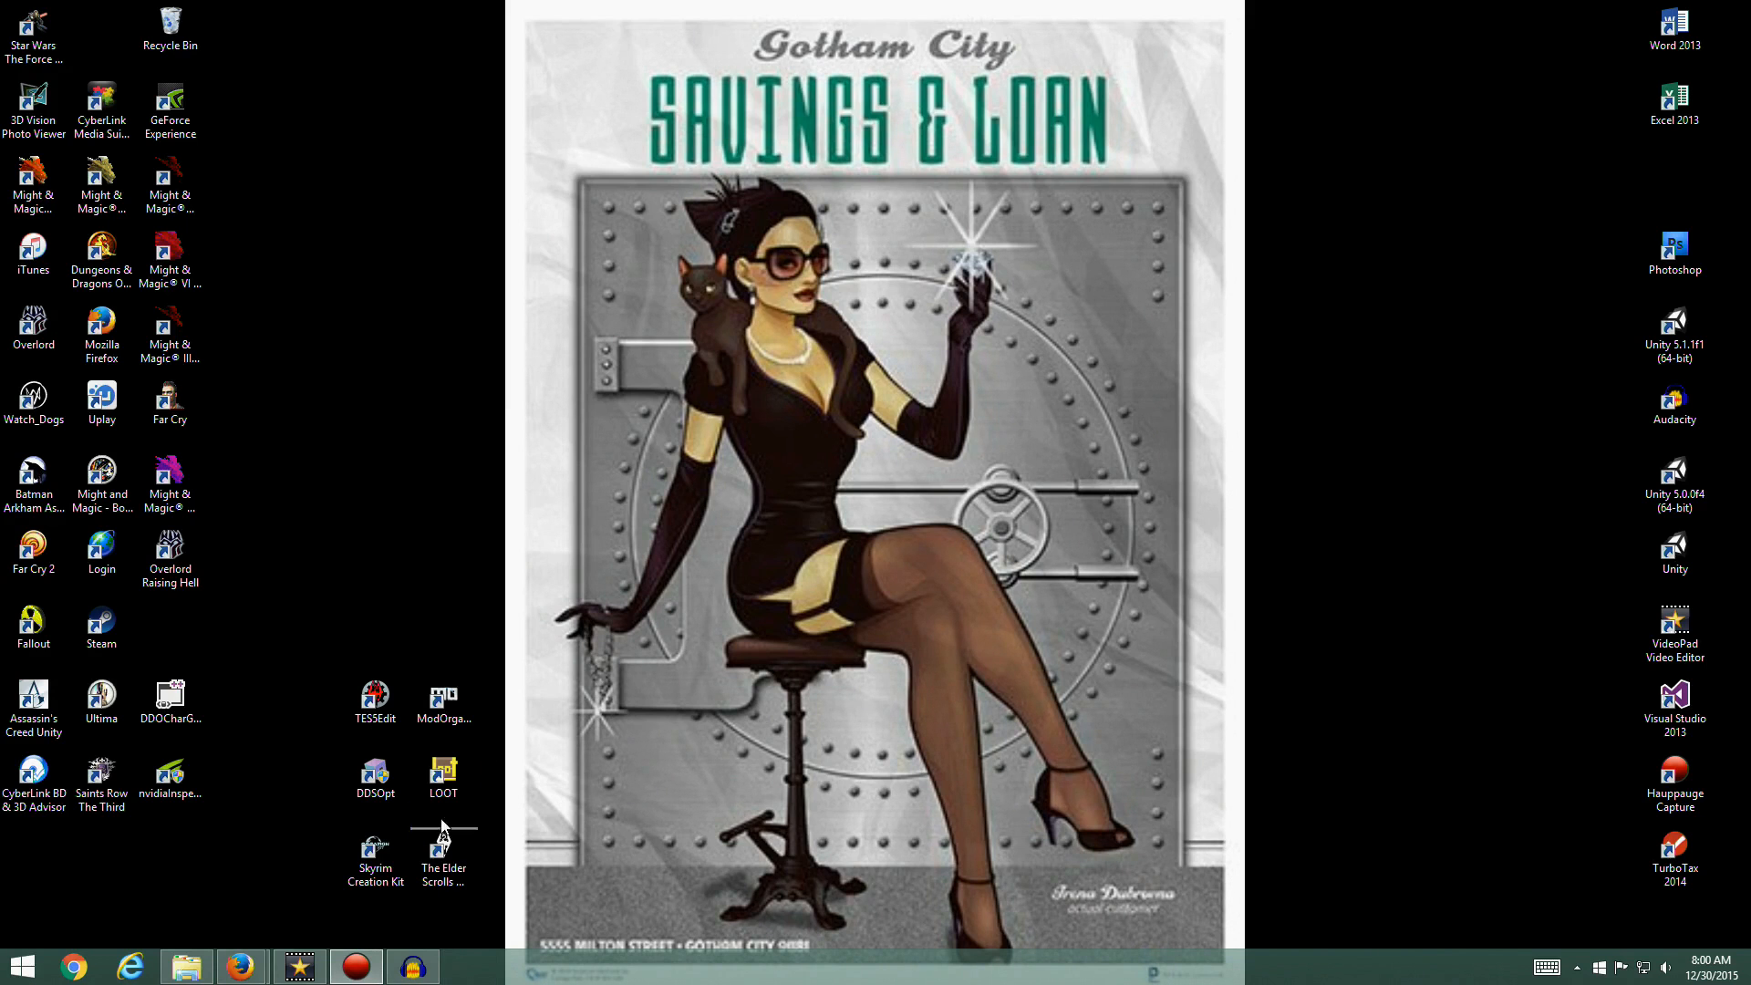
Reopen Mod Organizer from the desktop and choose SKSE as the program to run
double_click(427, 721)
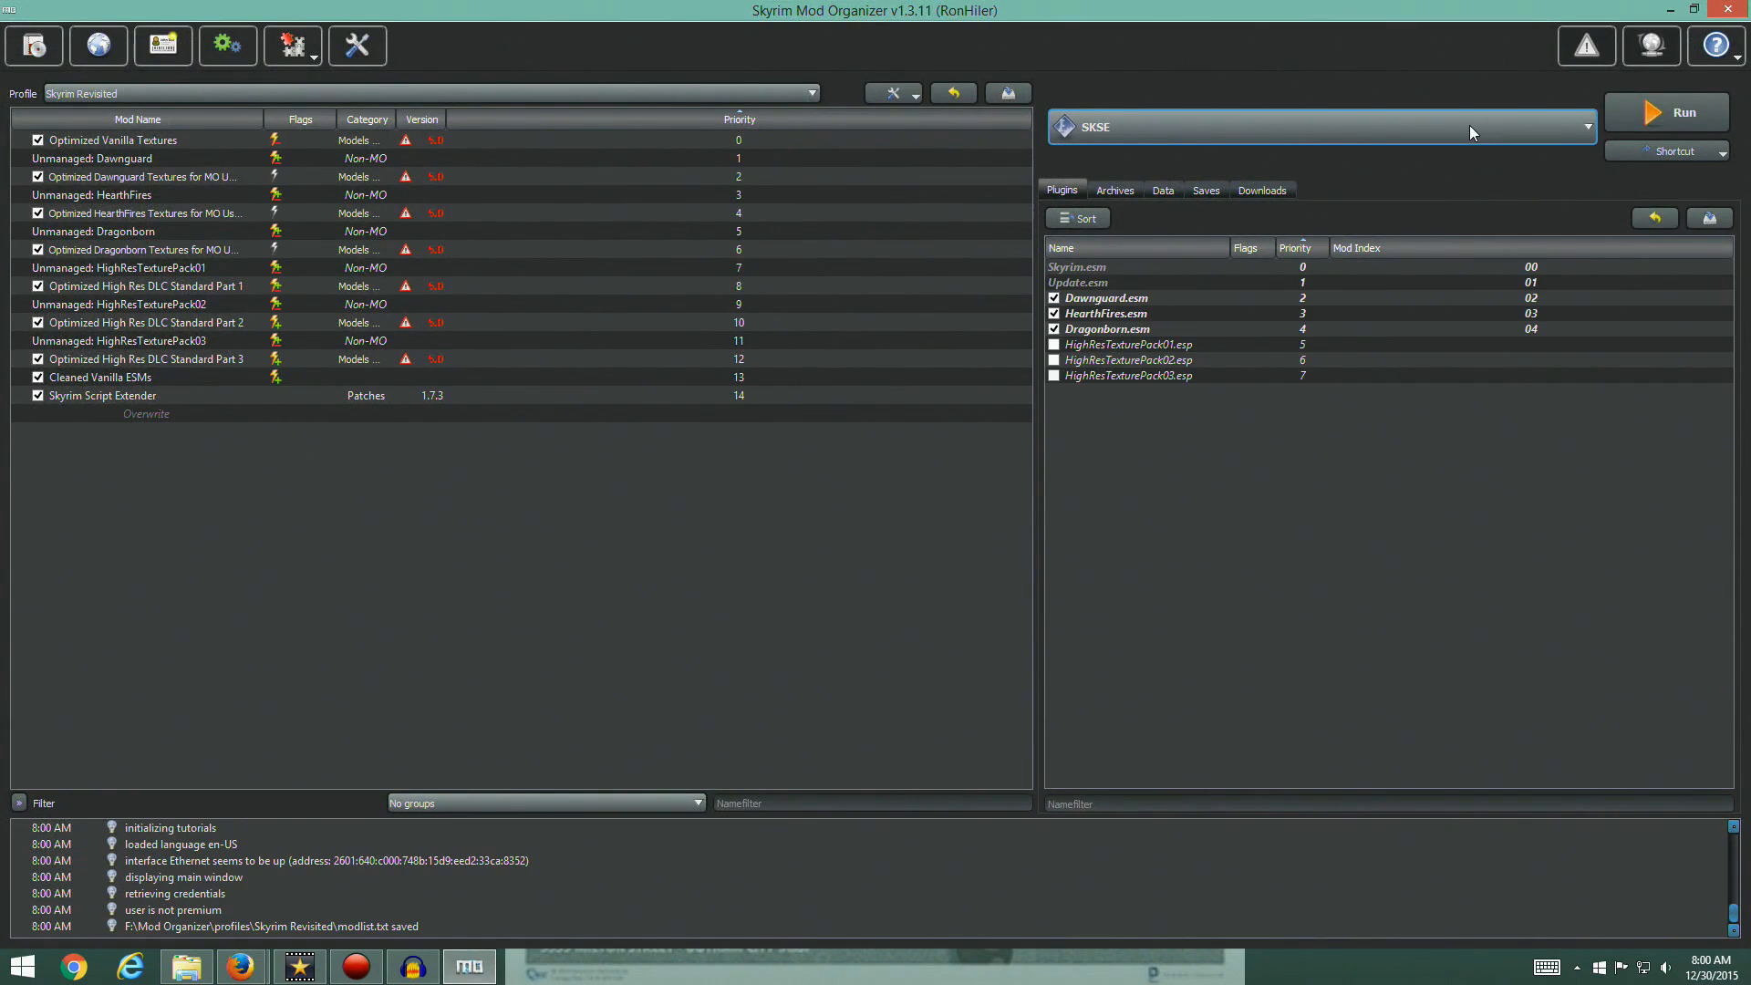
click(1442, 130)
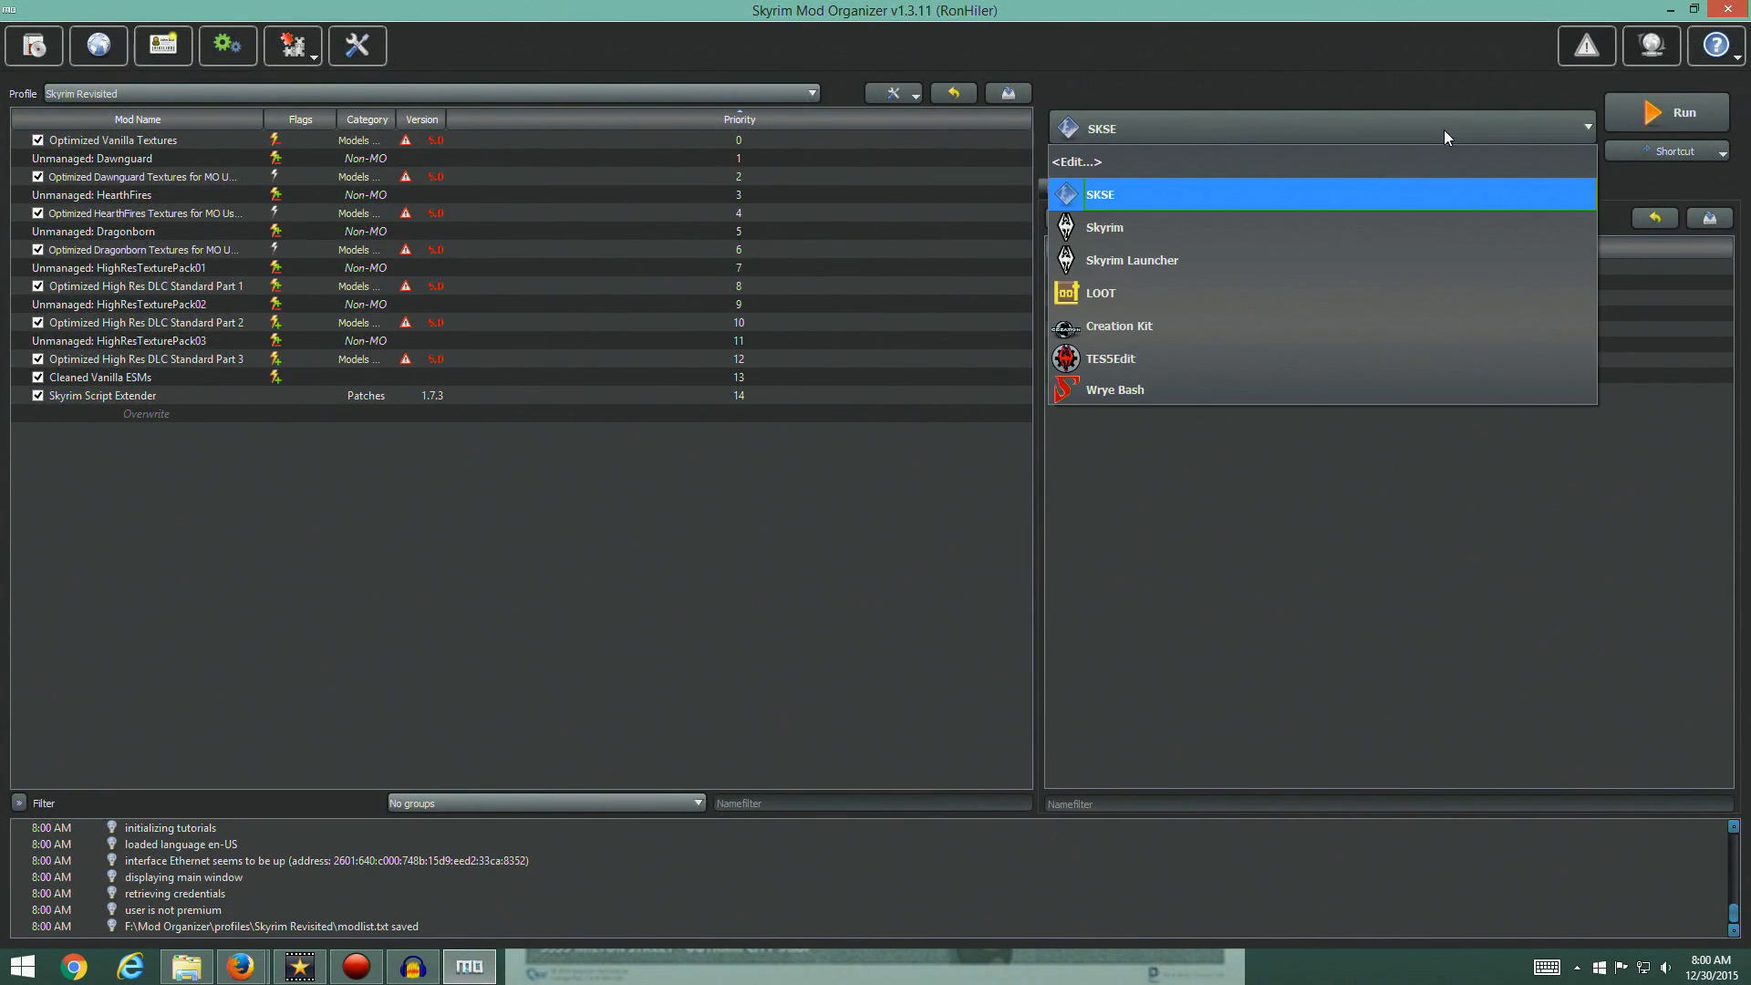
click(1094, 200)
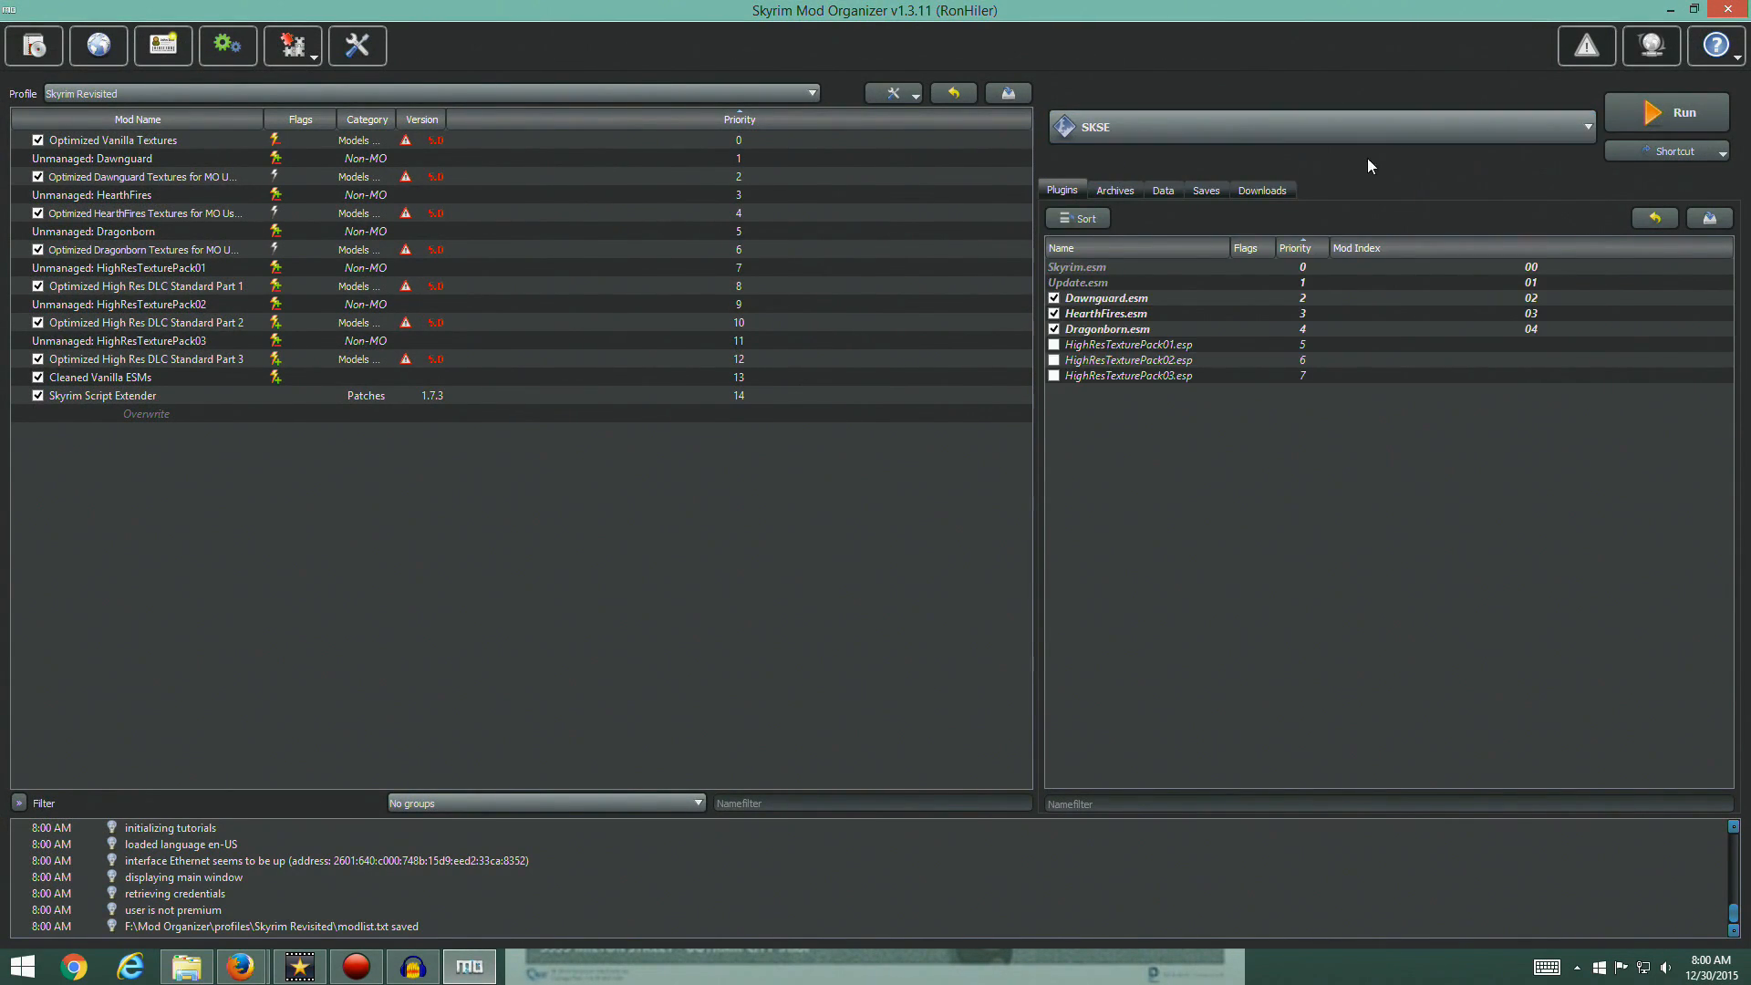
Launch Skyrim through SKSE and continue from the last saved game
click(1668, 124)
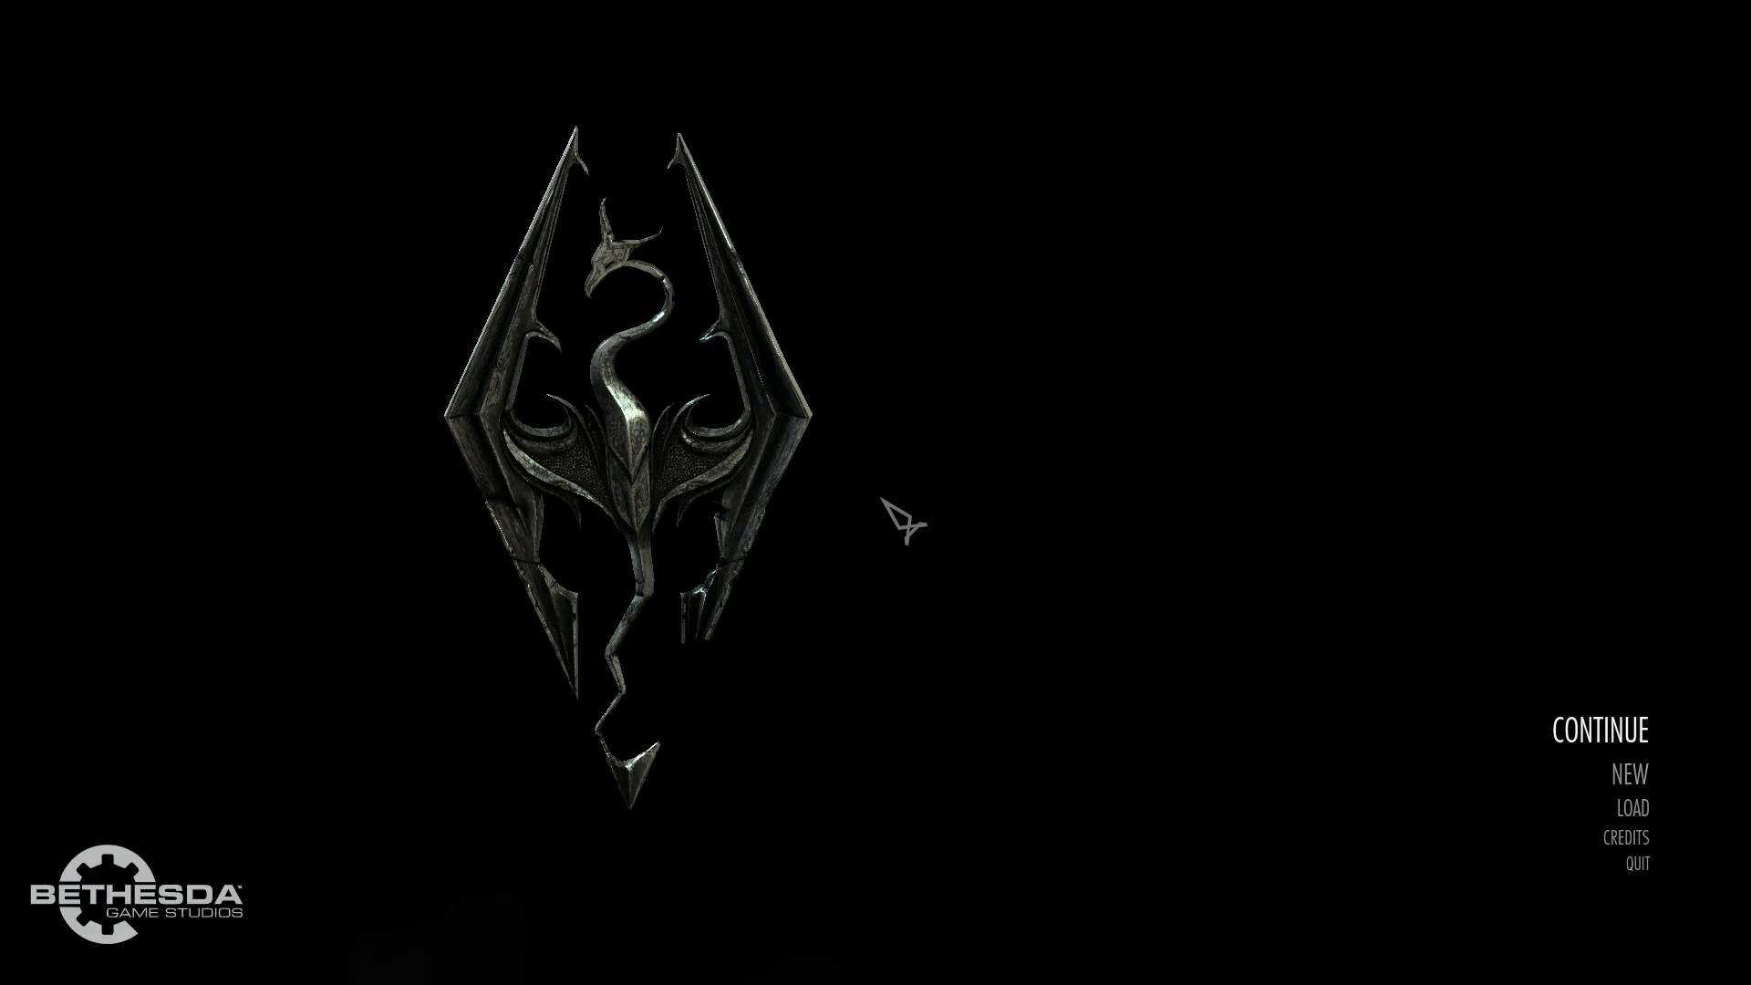
click(1609, 750)
click(1231, 887)
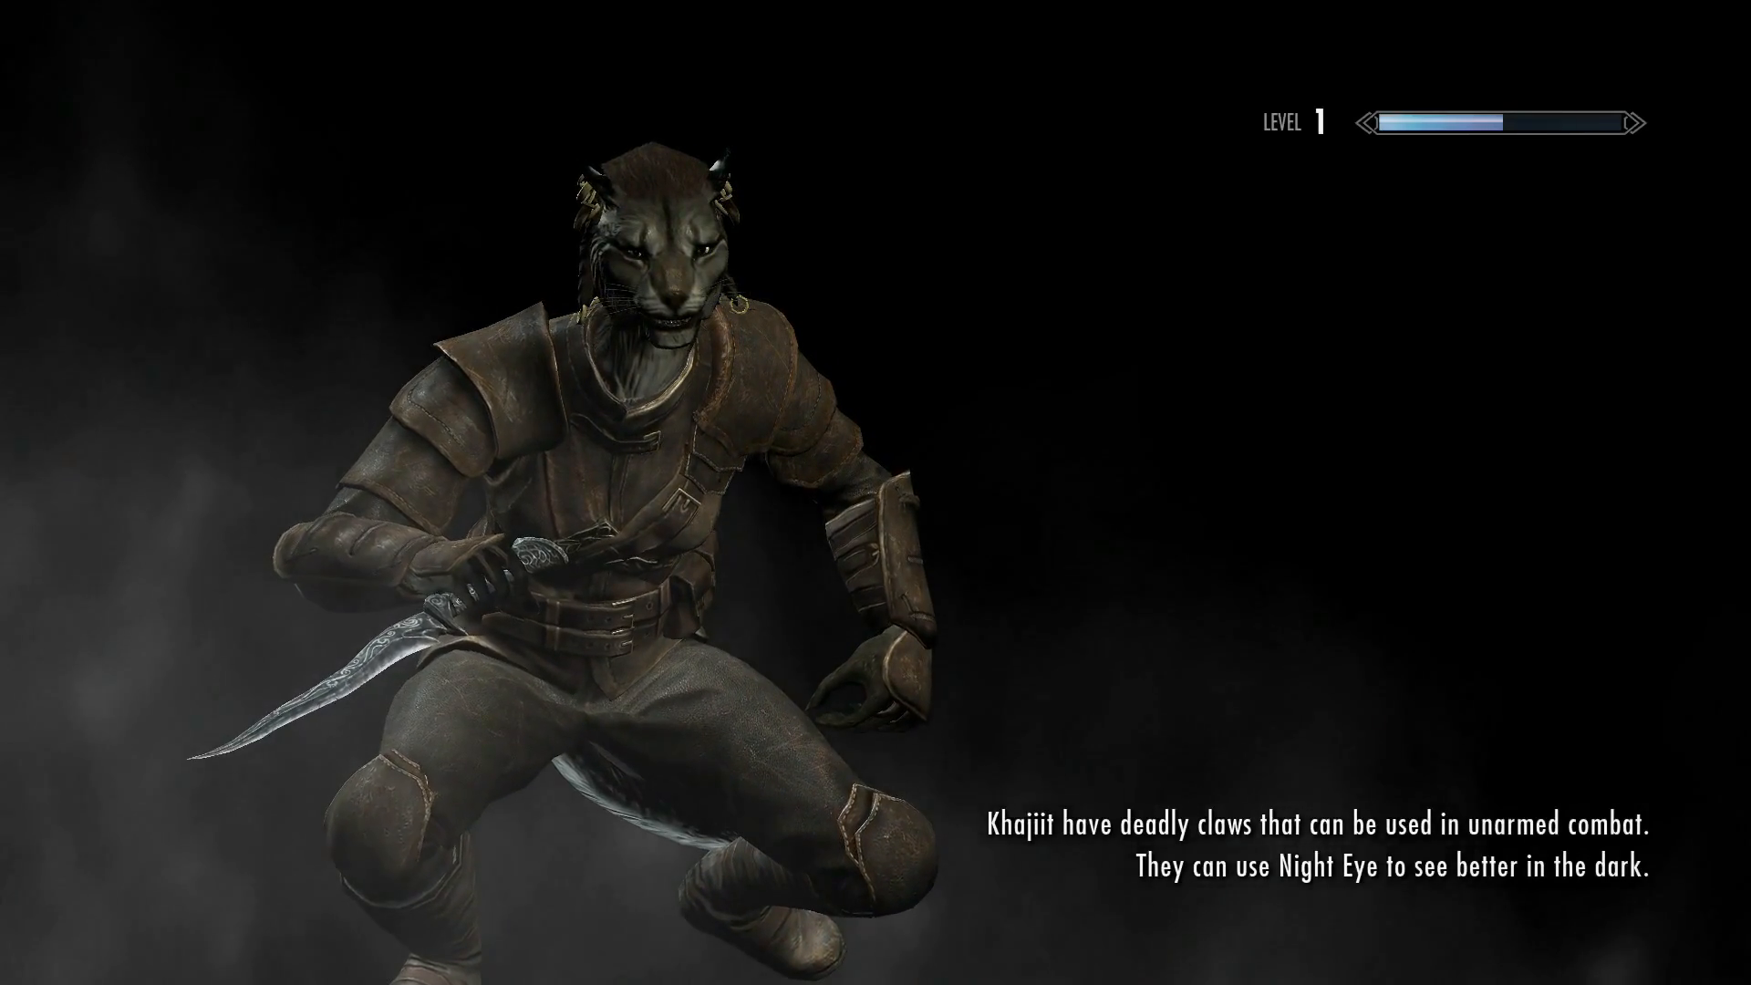
Quit the running game straight to the desktop
key(Escape)
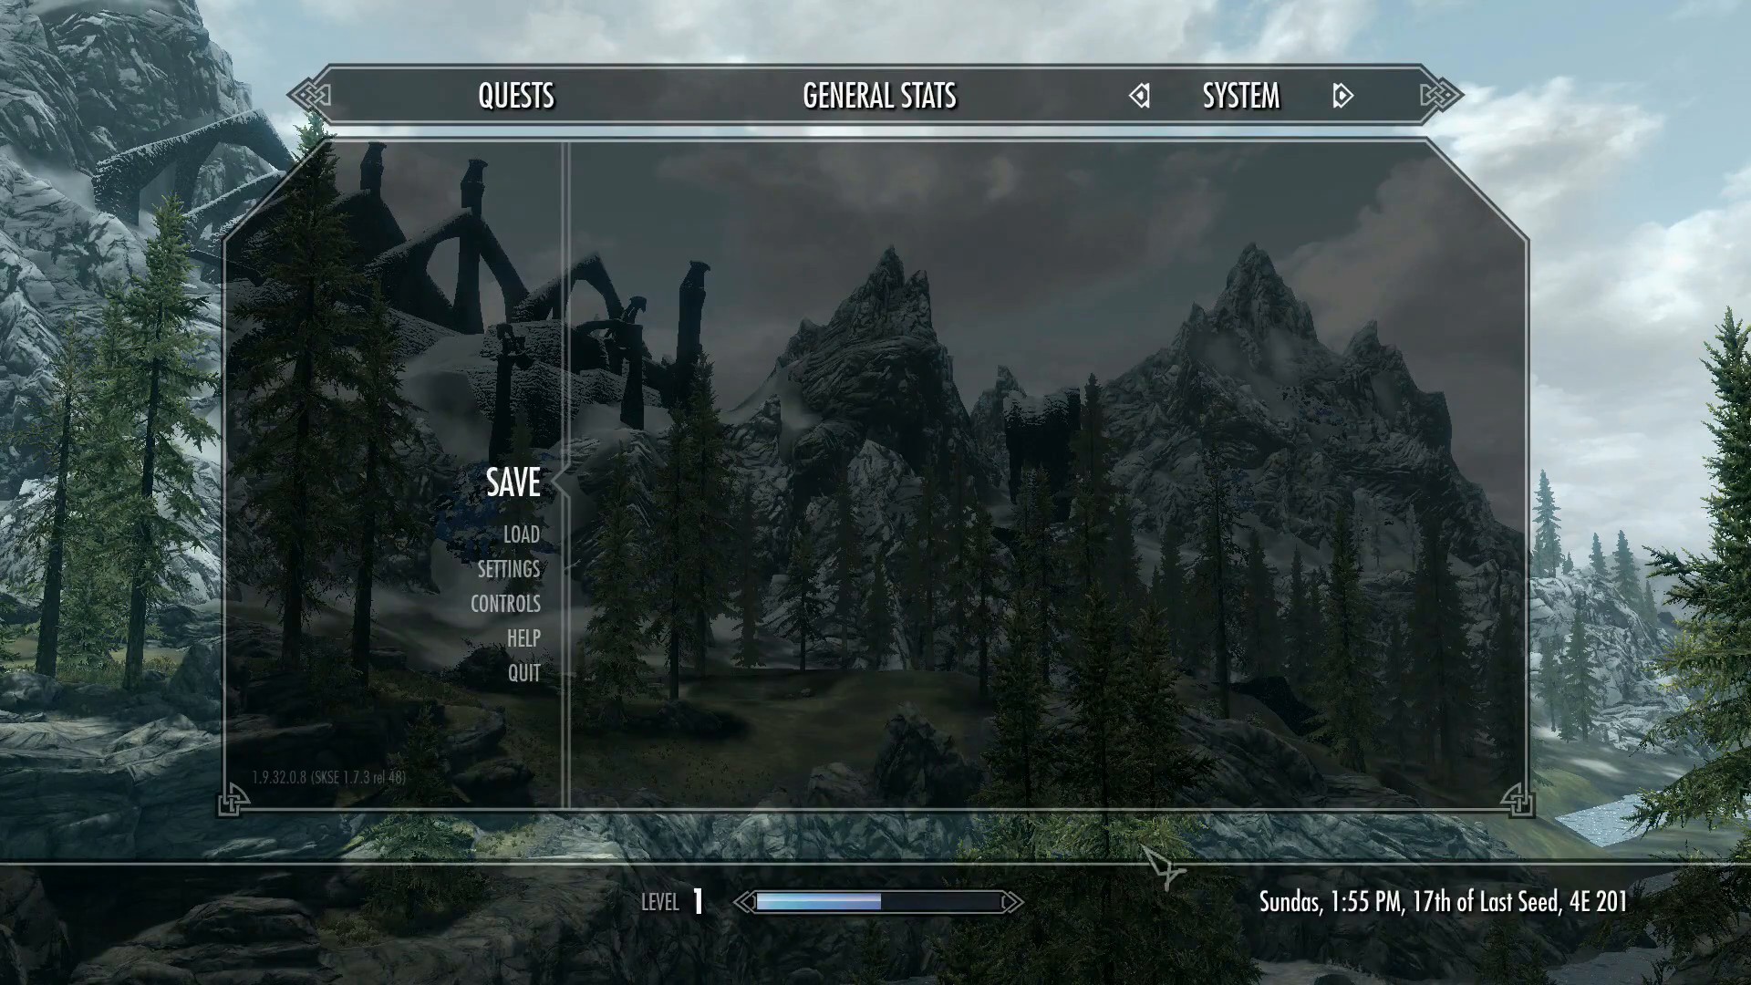
click(526, 674)
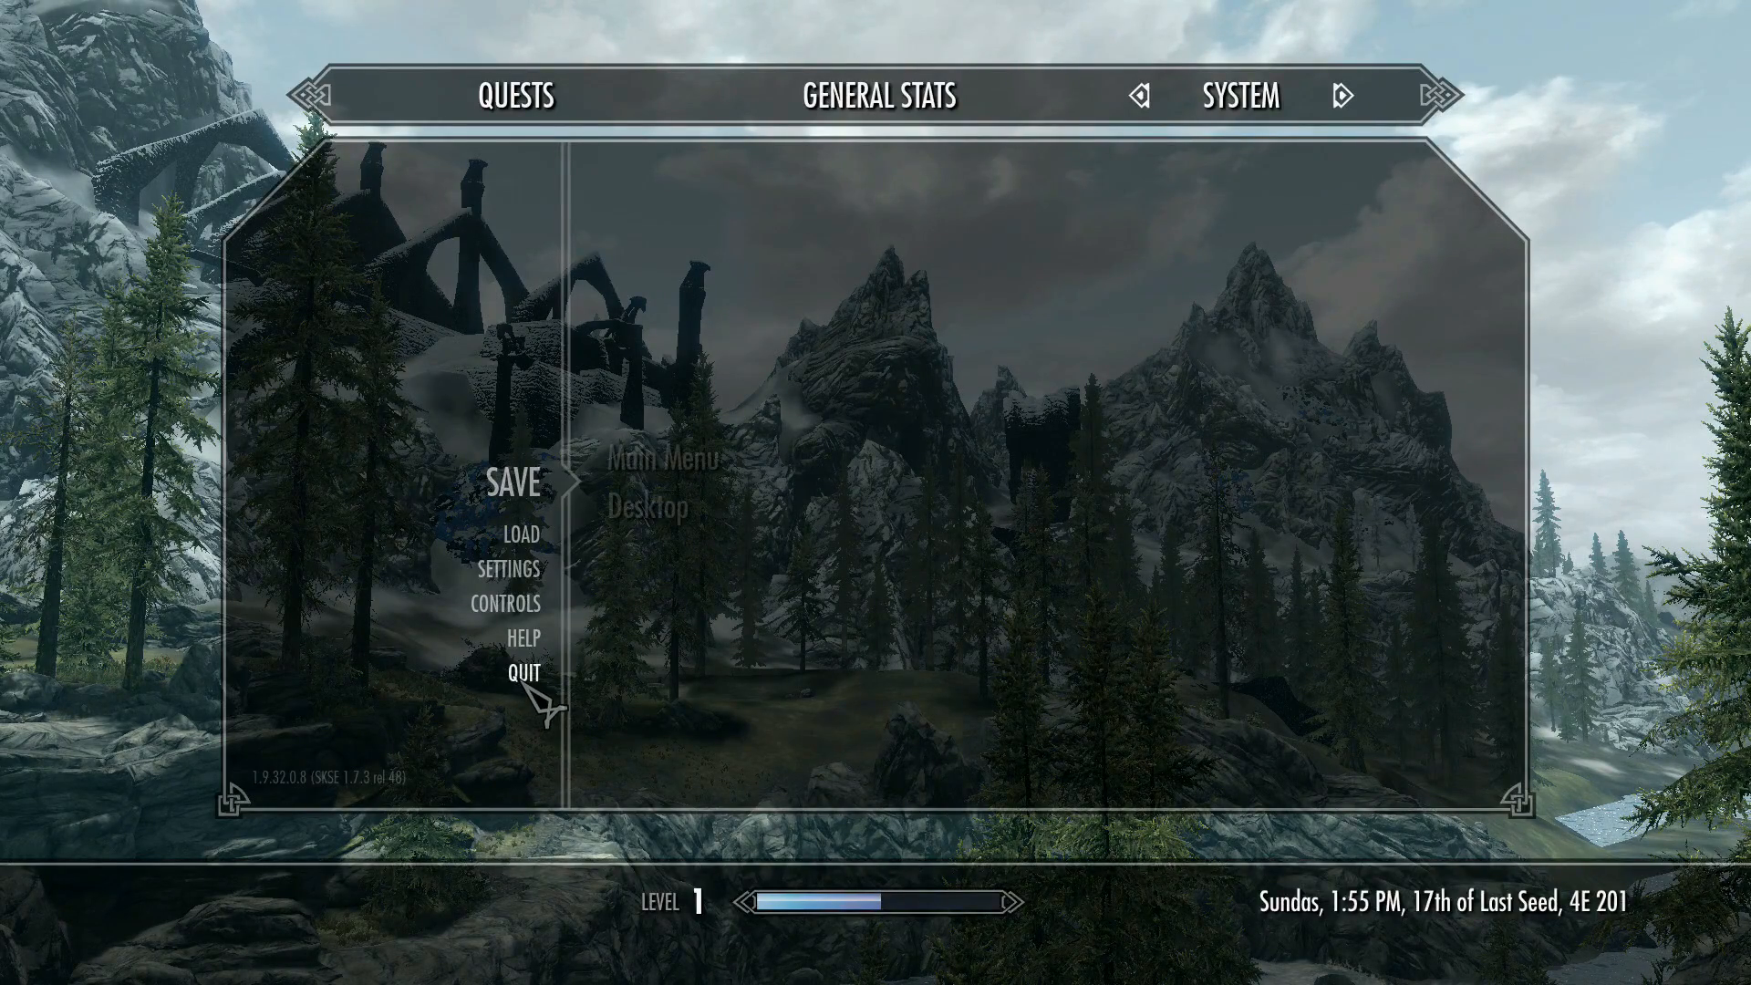
click(670, 522)
click(972, 769)
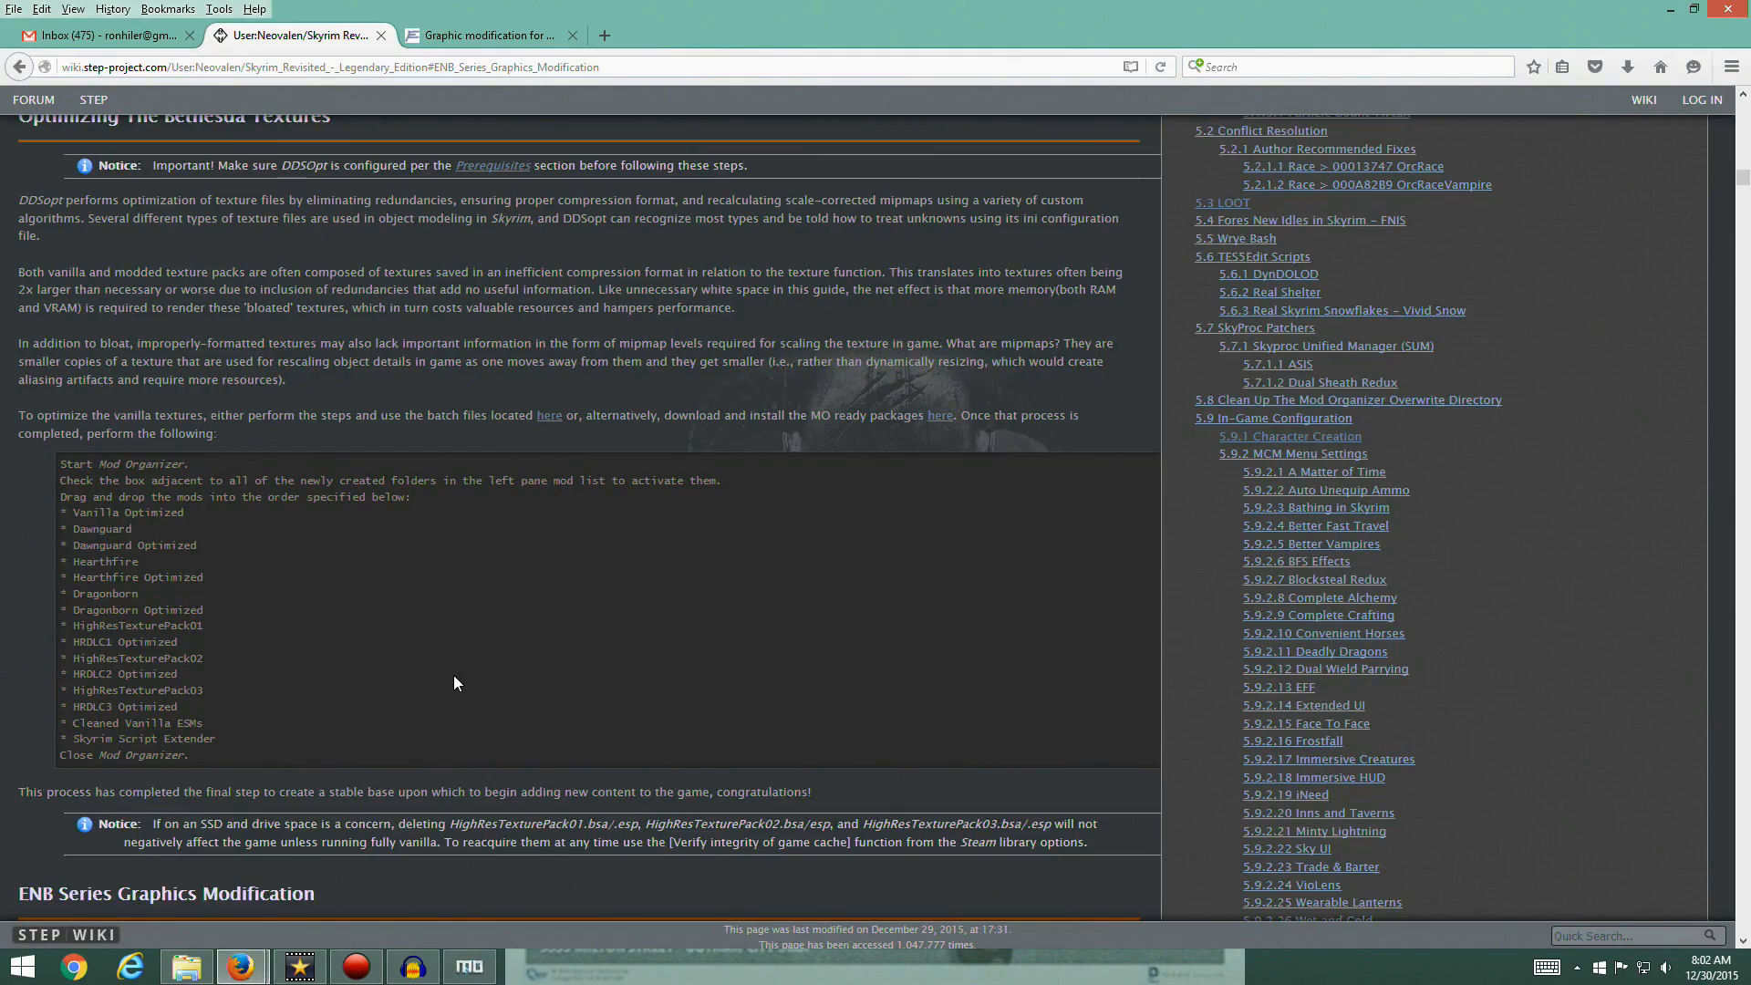
Switch from the texture optimization guide to the HighResTexturePack02 FIX.zip page in Firefox and save the archive to disk
scroll(457, 673, down, 6)
scroll(463, 638, up, 6)
click(583, 31)
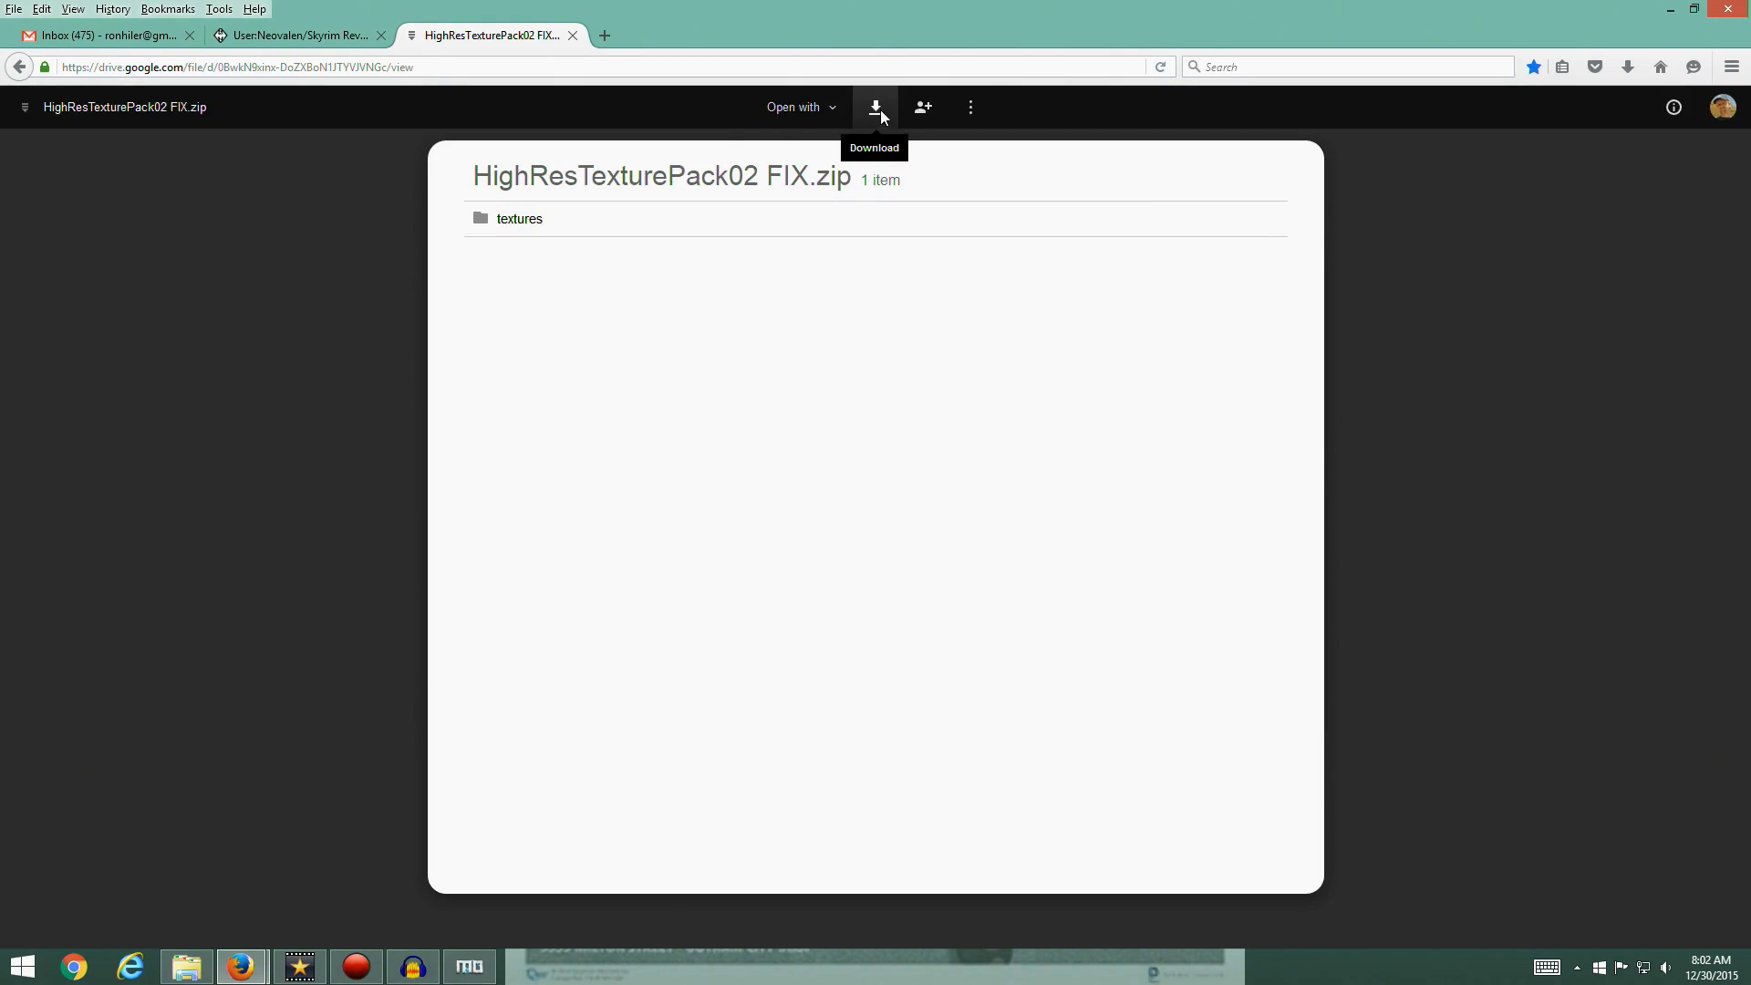
click(878, 109)
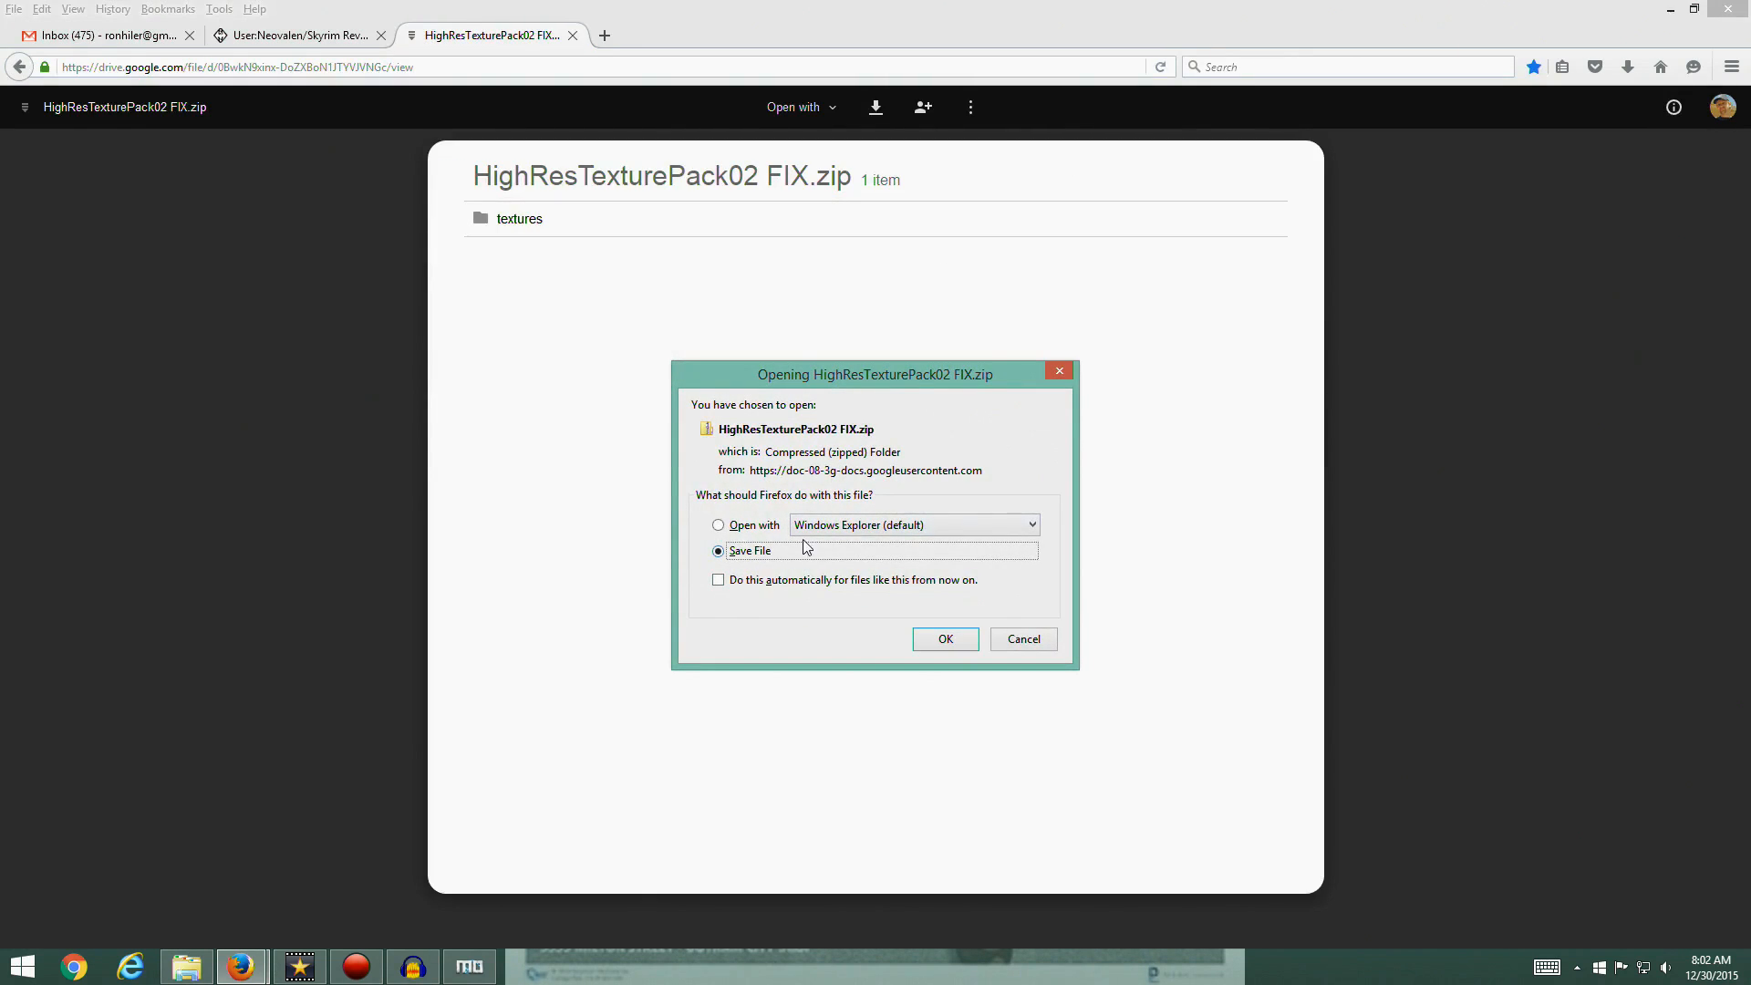
key(Return)
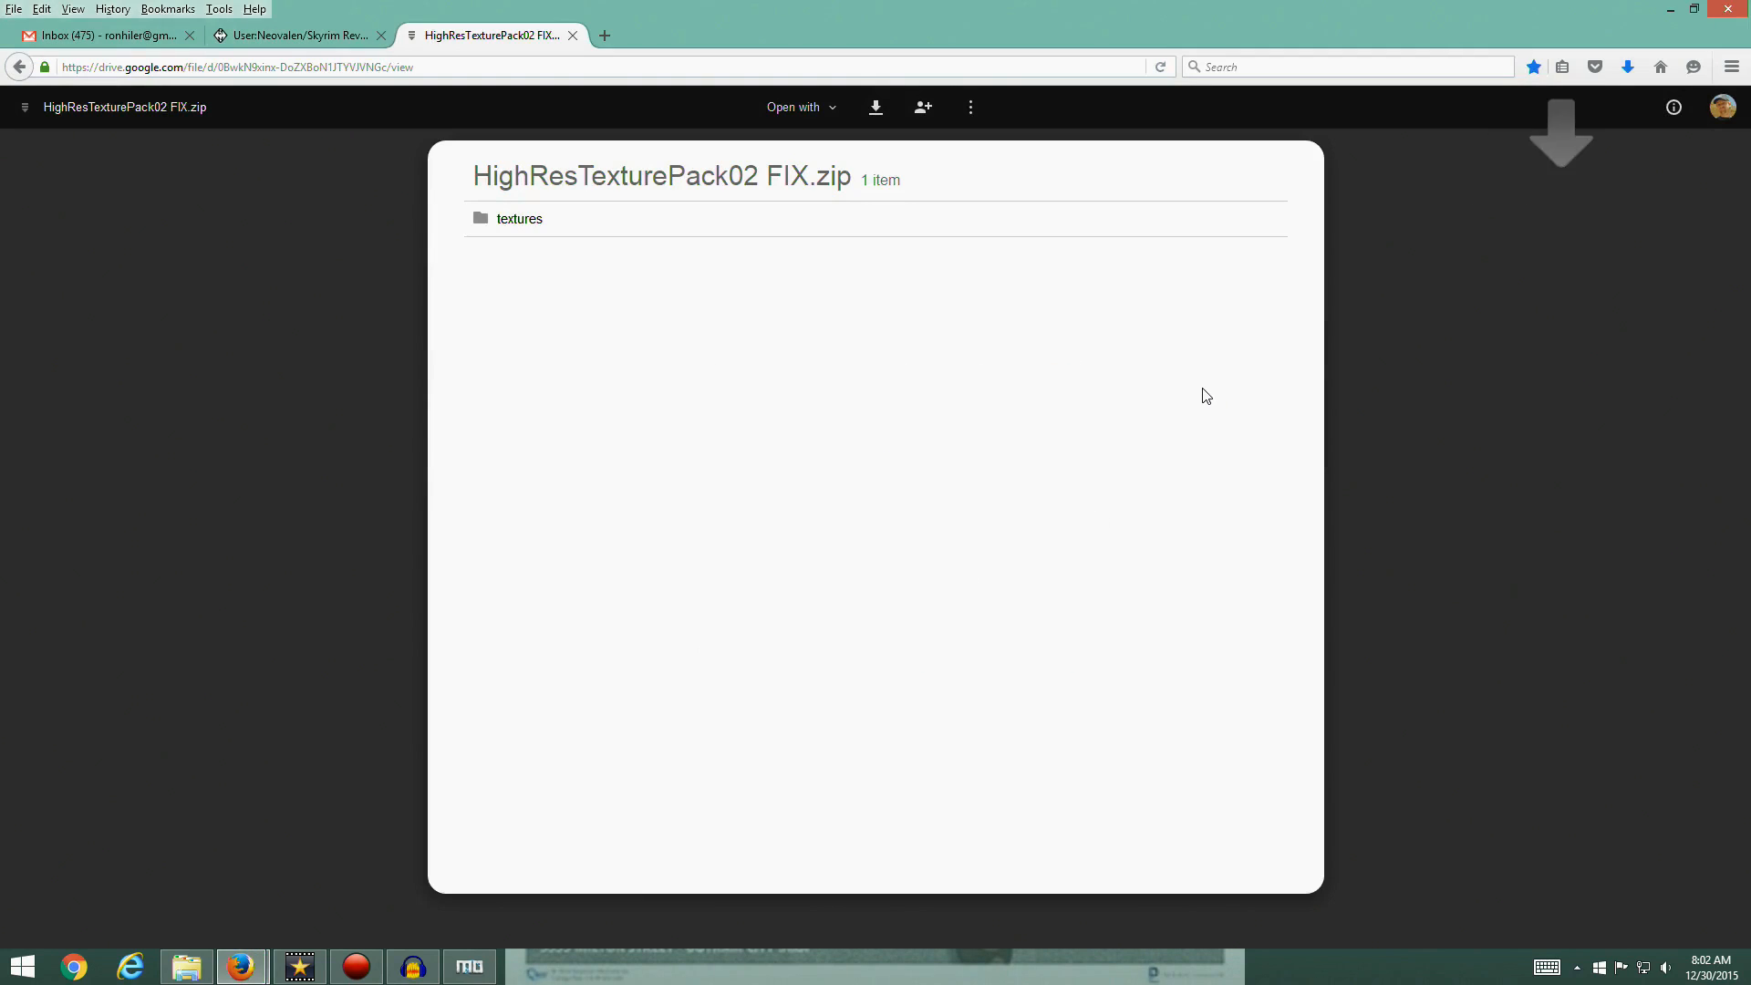
Open the downloaded HighResTexturePack02 FIX.zip to view its contents, and go up to the Downloads folder holding it
click(1628, 68)
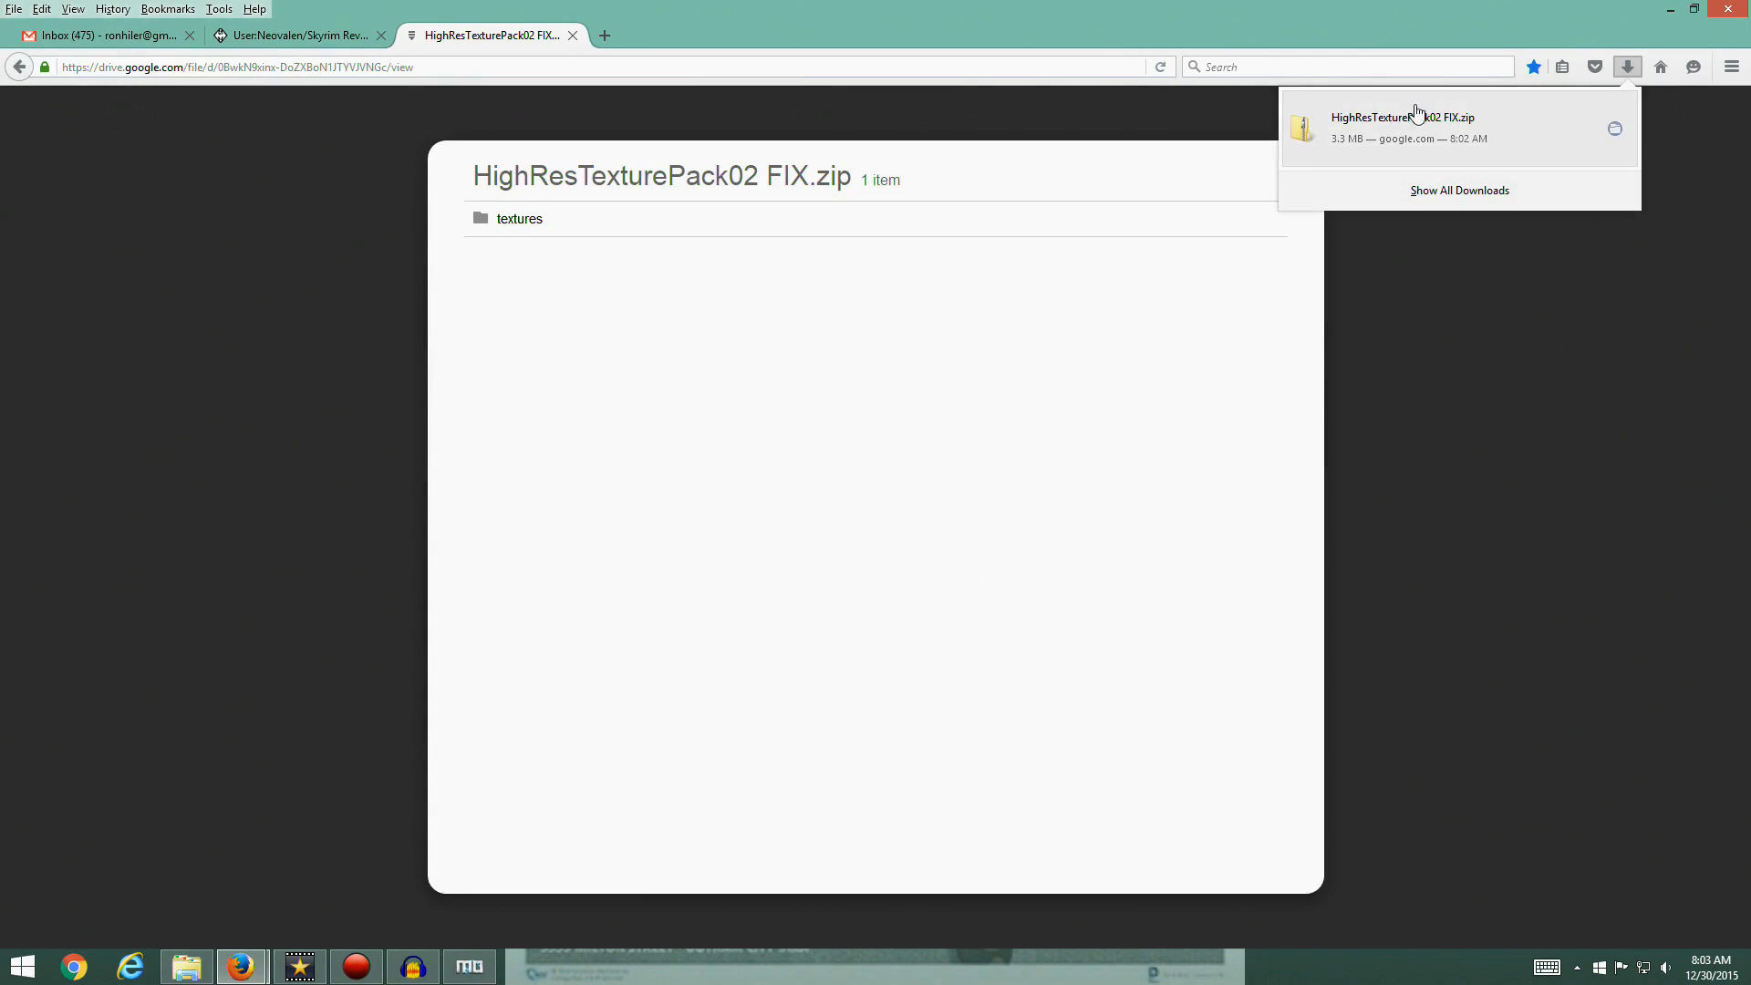
click(1429, 113)
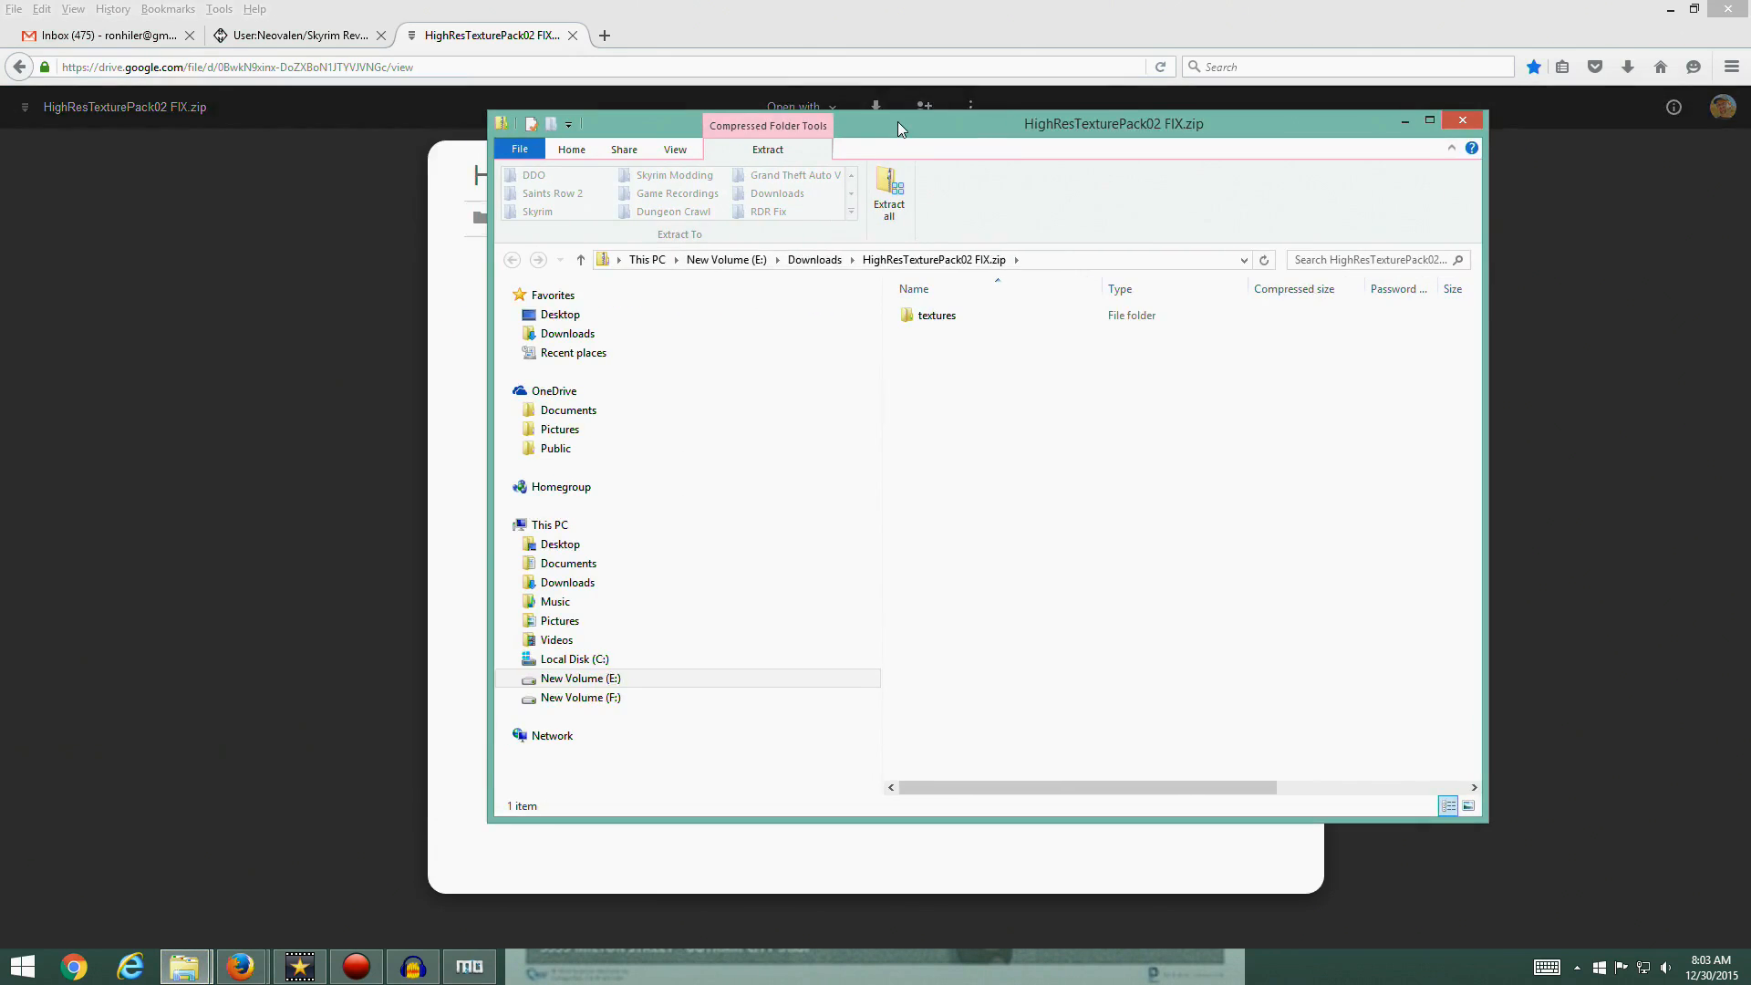
drag(890, 176, 551, 178)
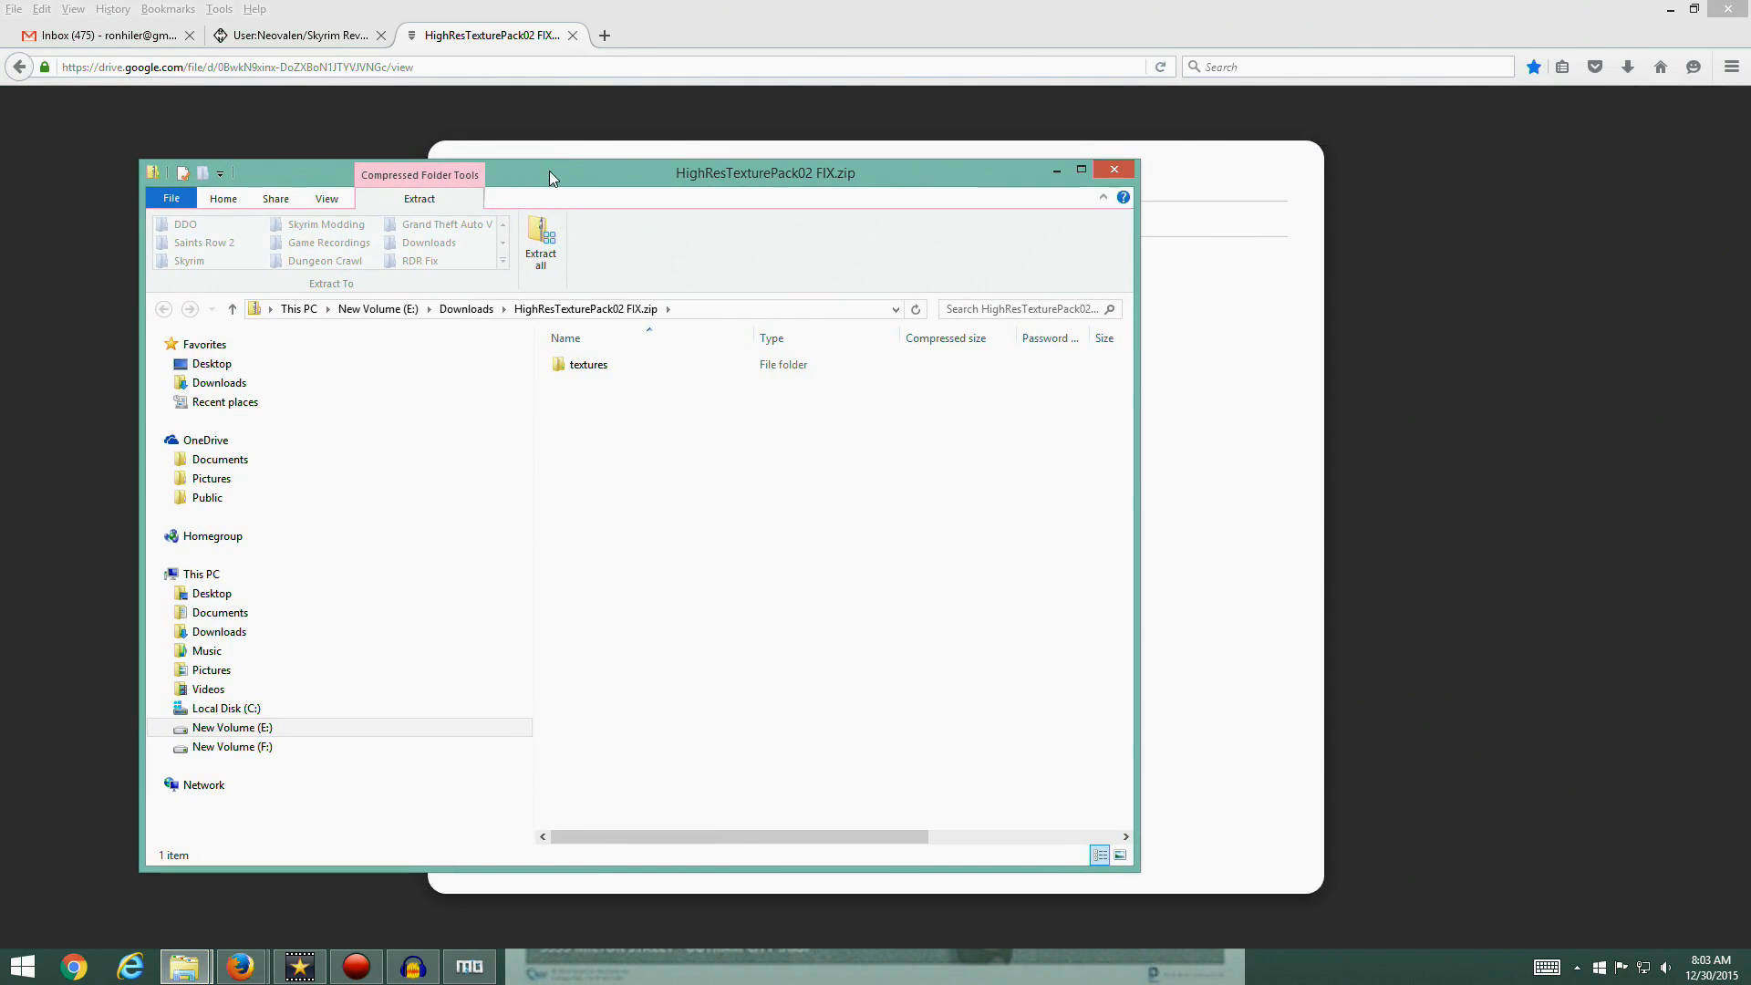
click(466, 308)
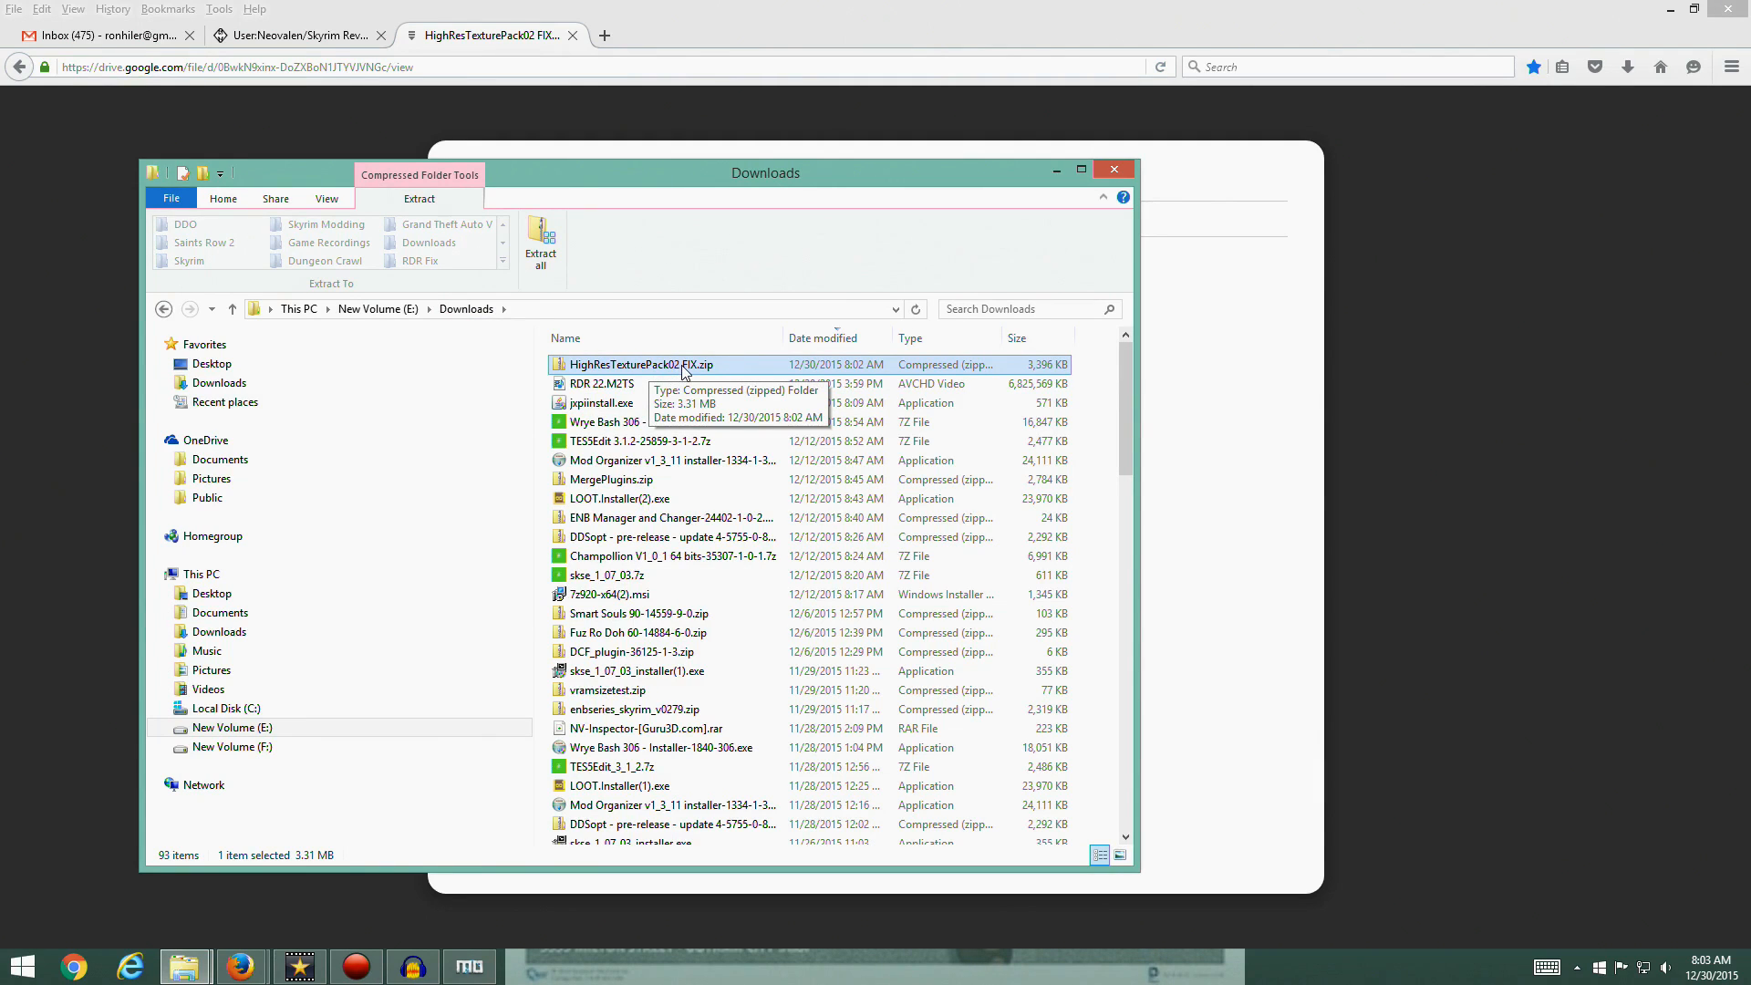
Switch to Mod Organizer and install HighResTexturePack02 FIX.zip from the Downloads folder under the name HighResTexturePack02 FIX
click(469, 966)
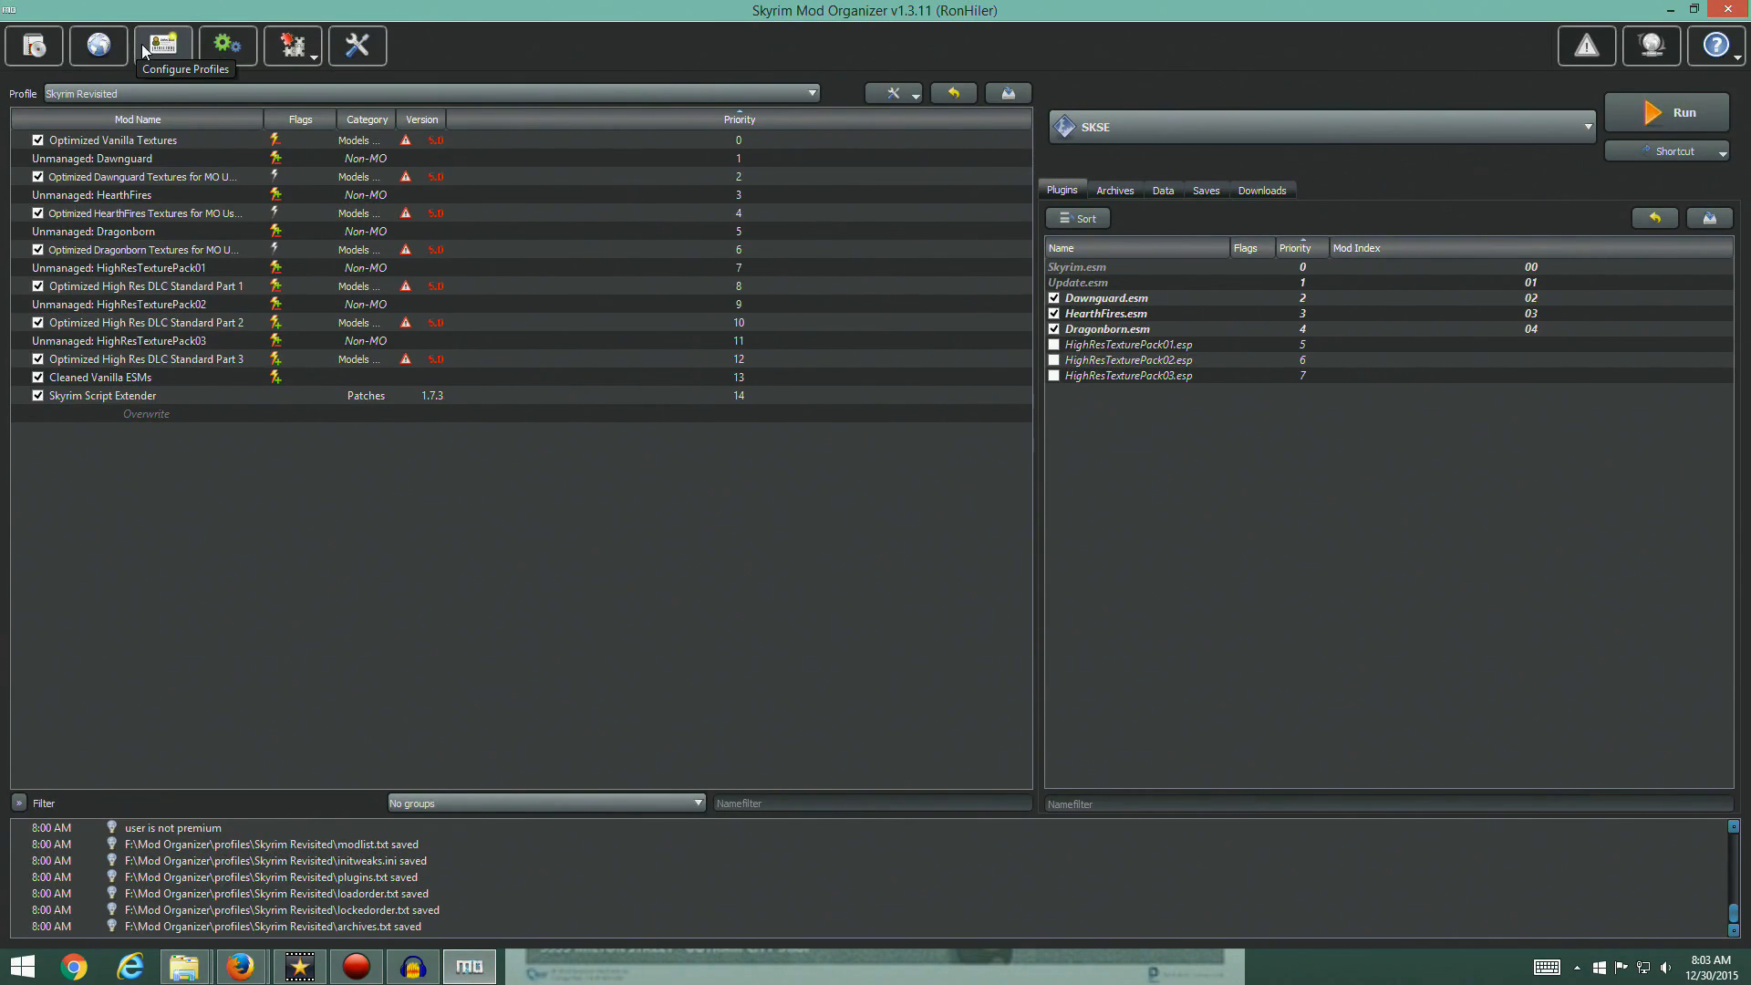
click(35, 46)
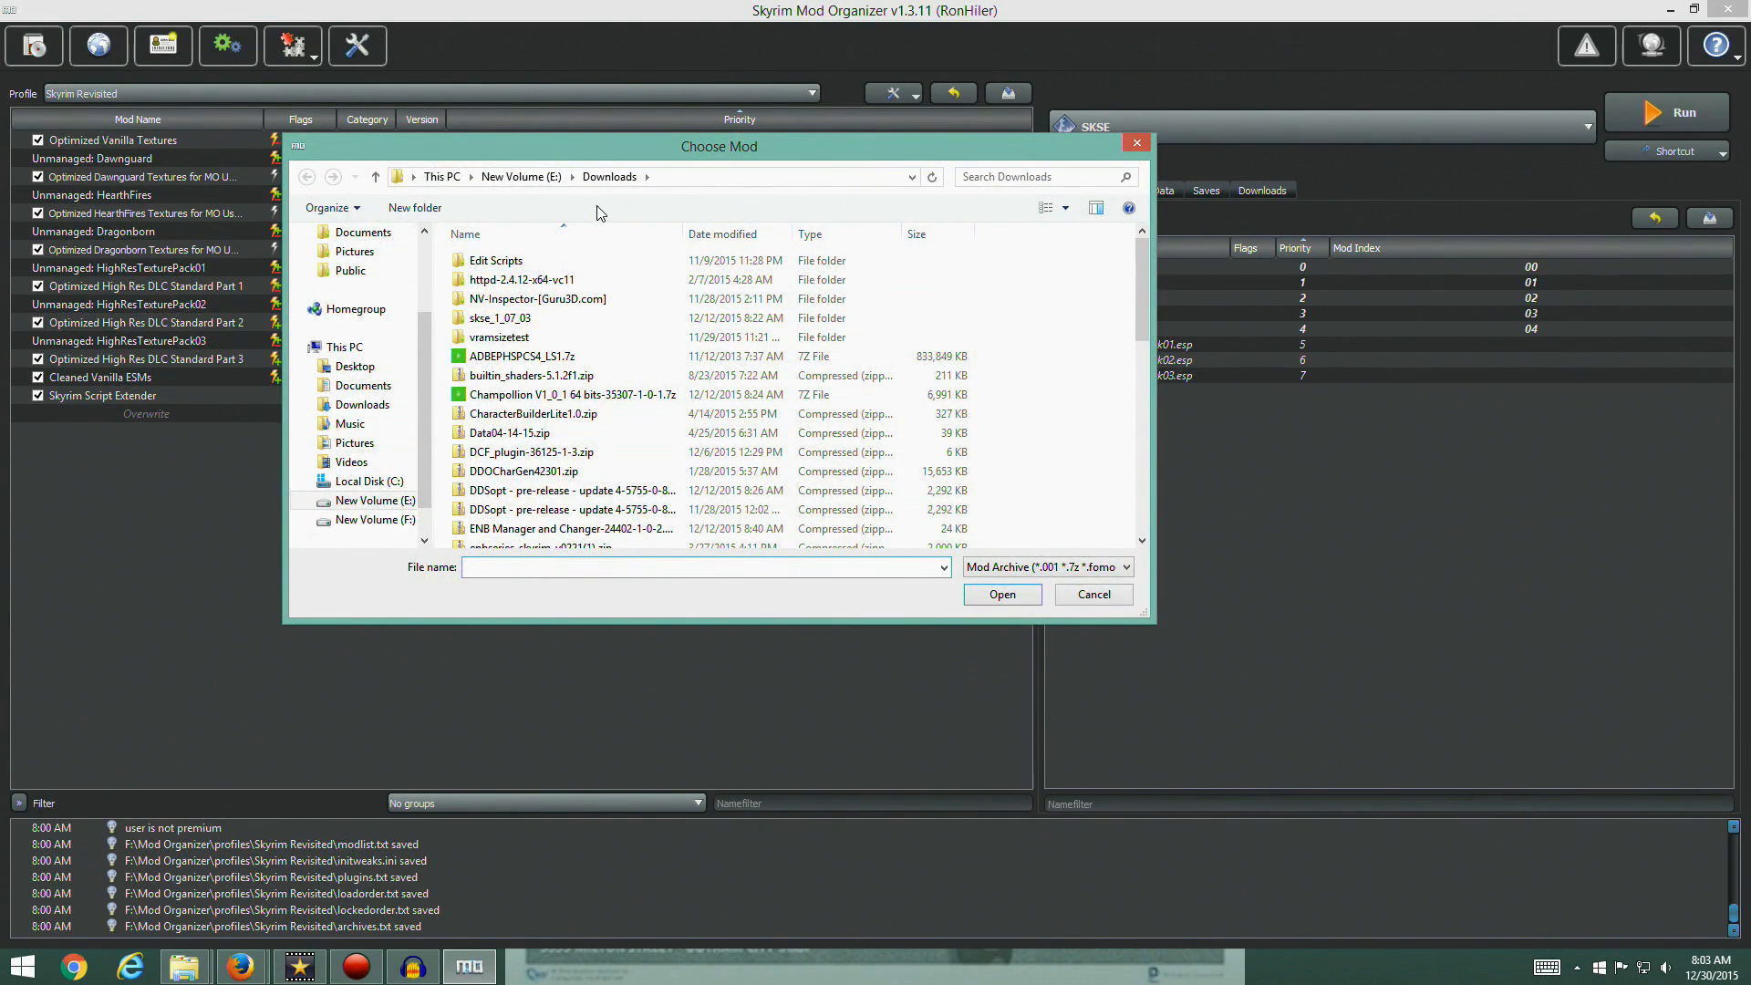
click(728, 237)
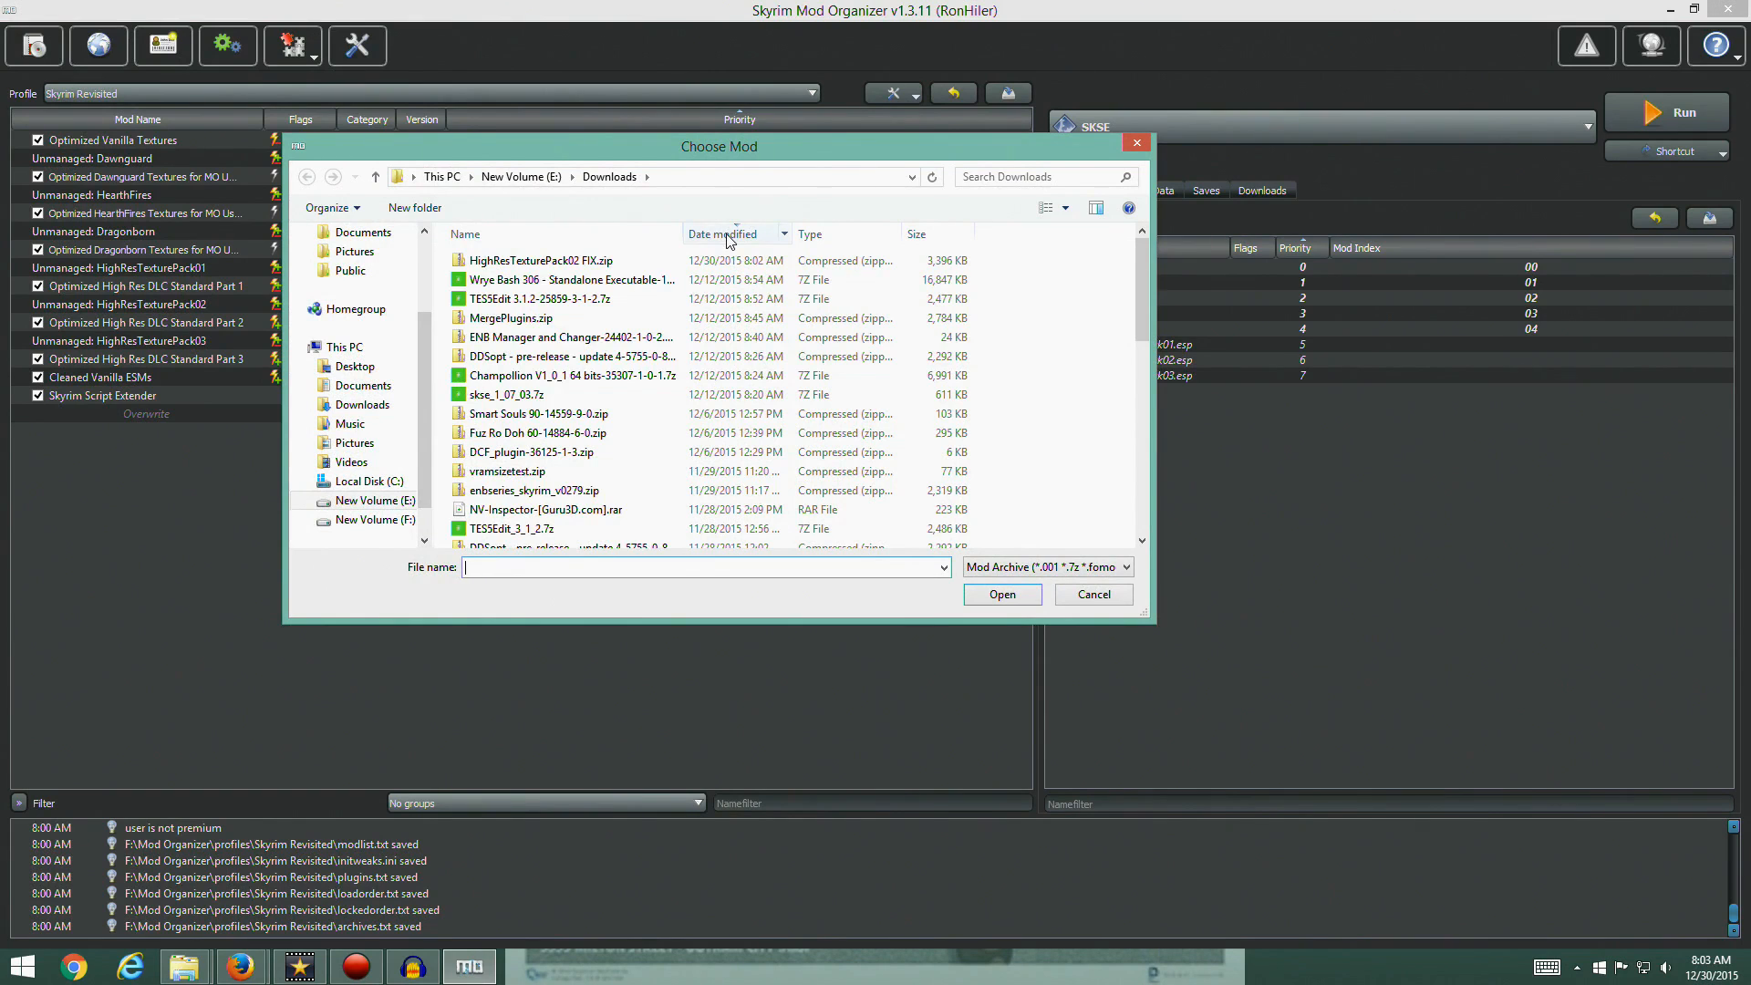
click(570, 262)
click(1001, 597)
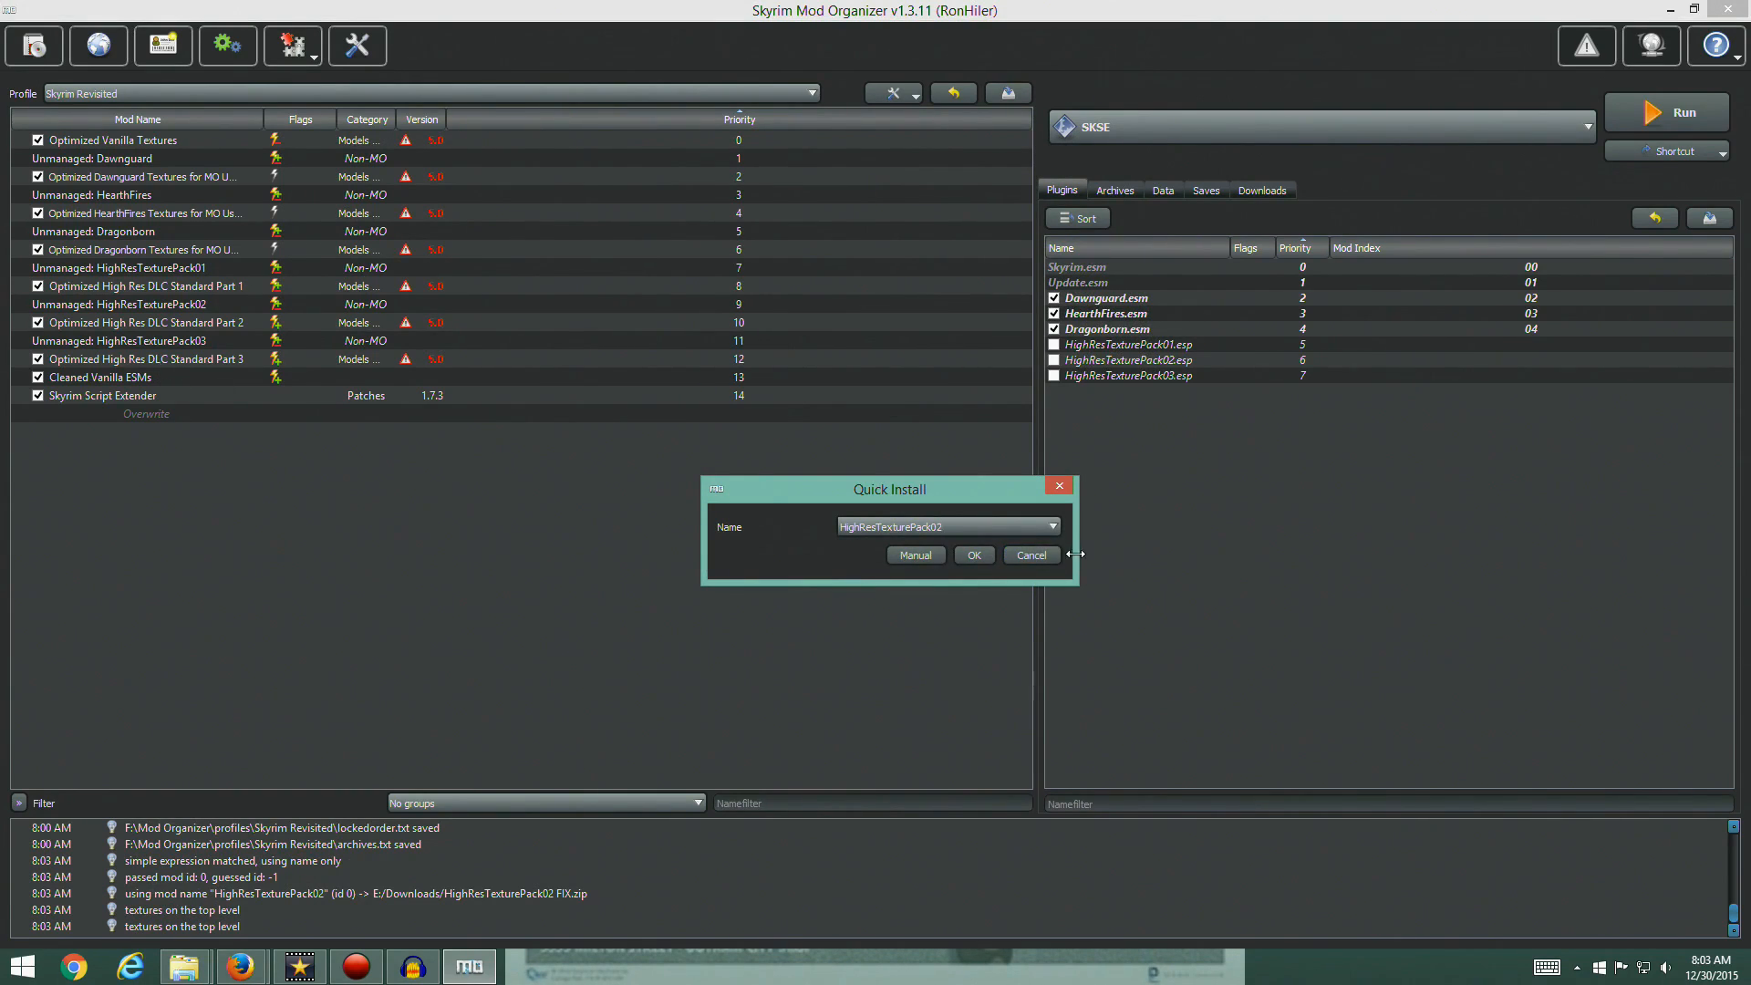
click(1053, 528)
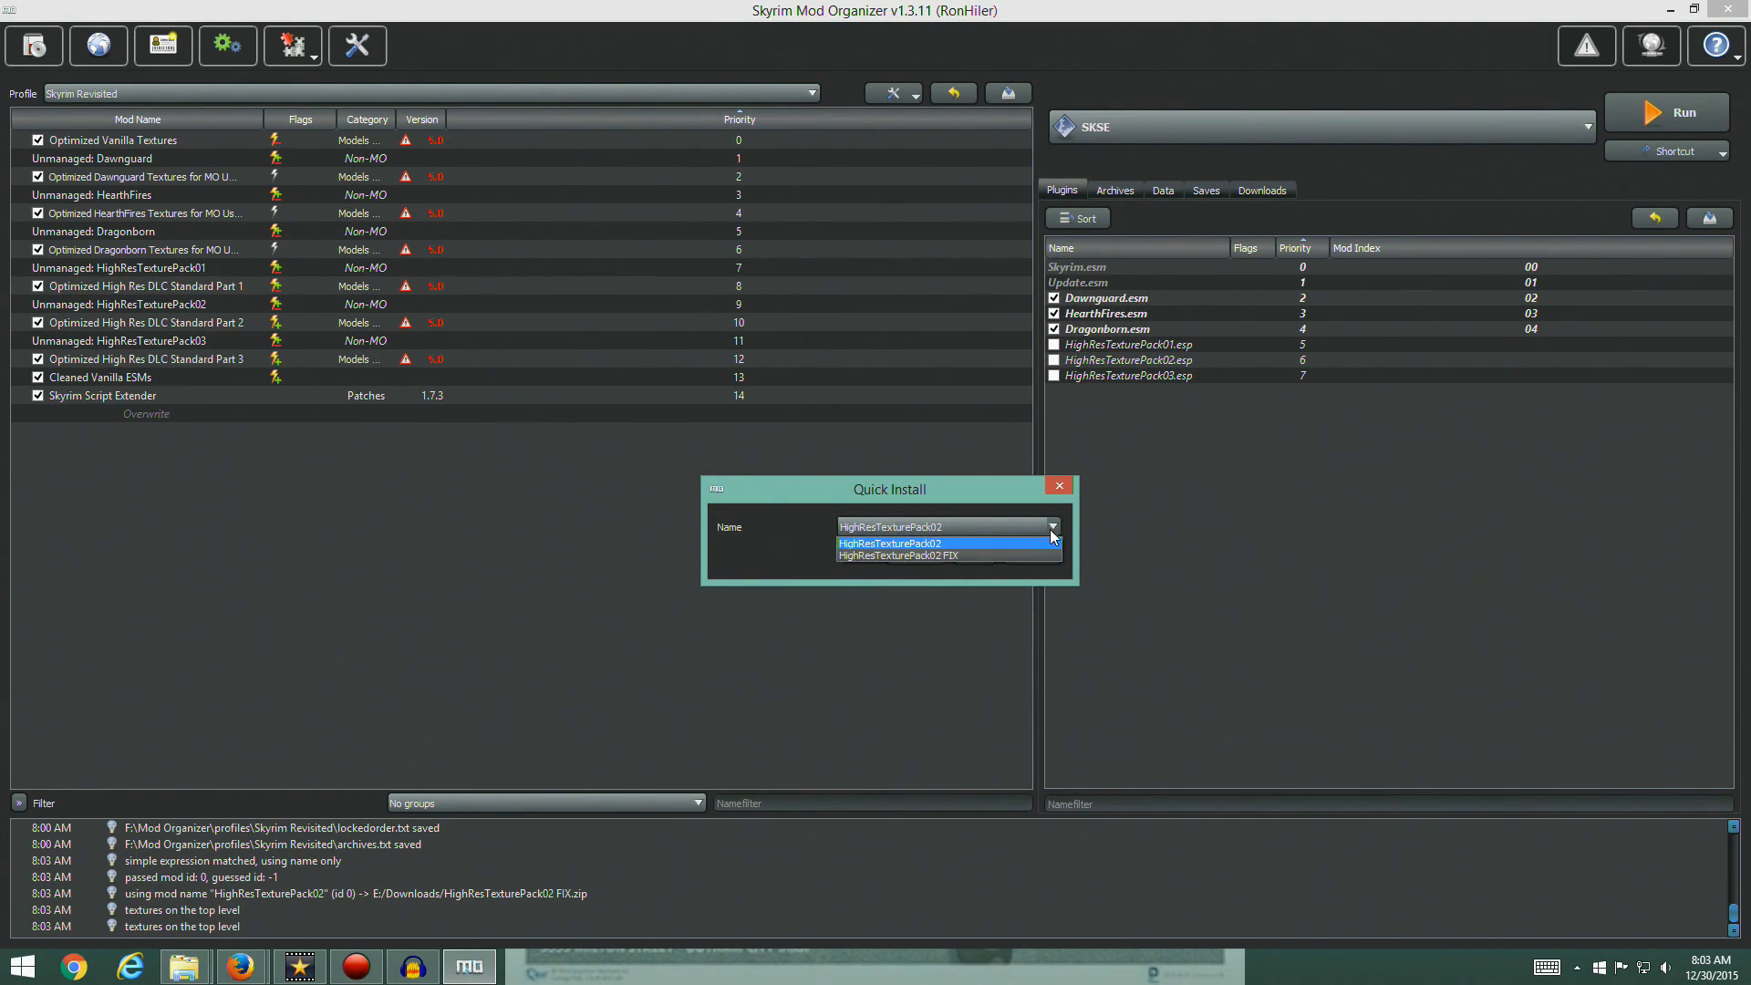
click(852, 556)
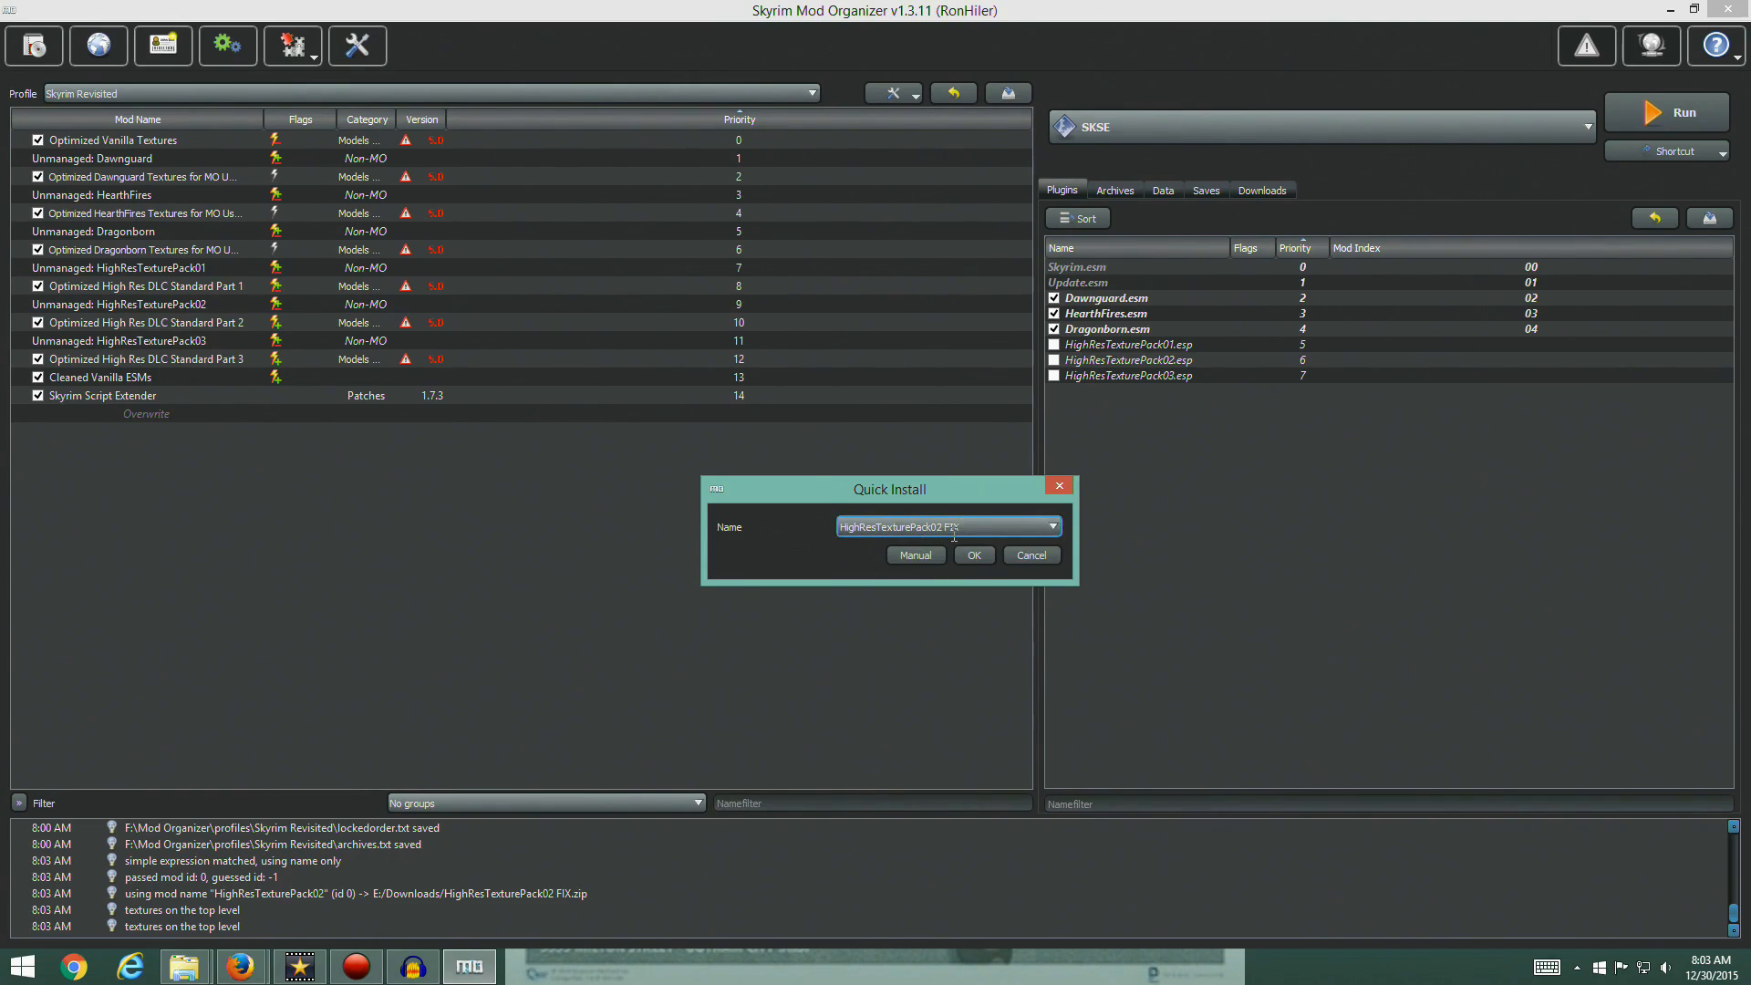
click(974, 556)
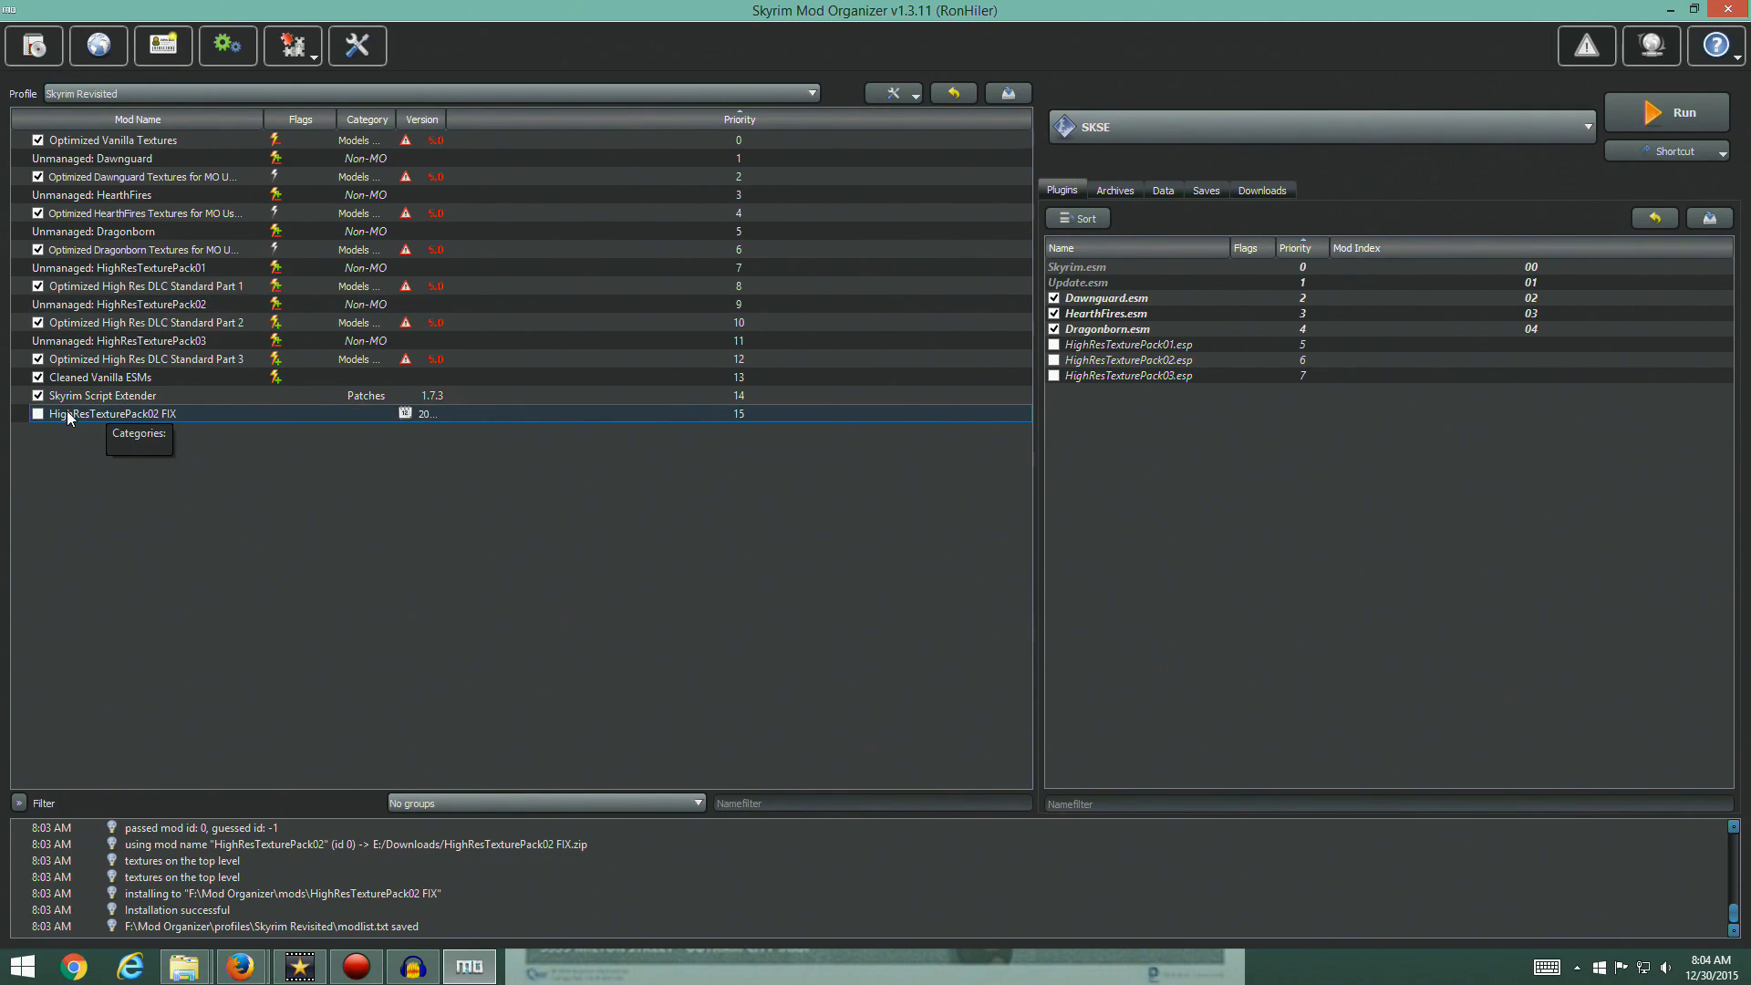
Move HighResTexturePack02 FIX directly below Optimized High Res DLC Standard Part 2 in the mod order and enable it
drag(68, 417, 141, 343)
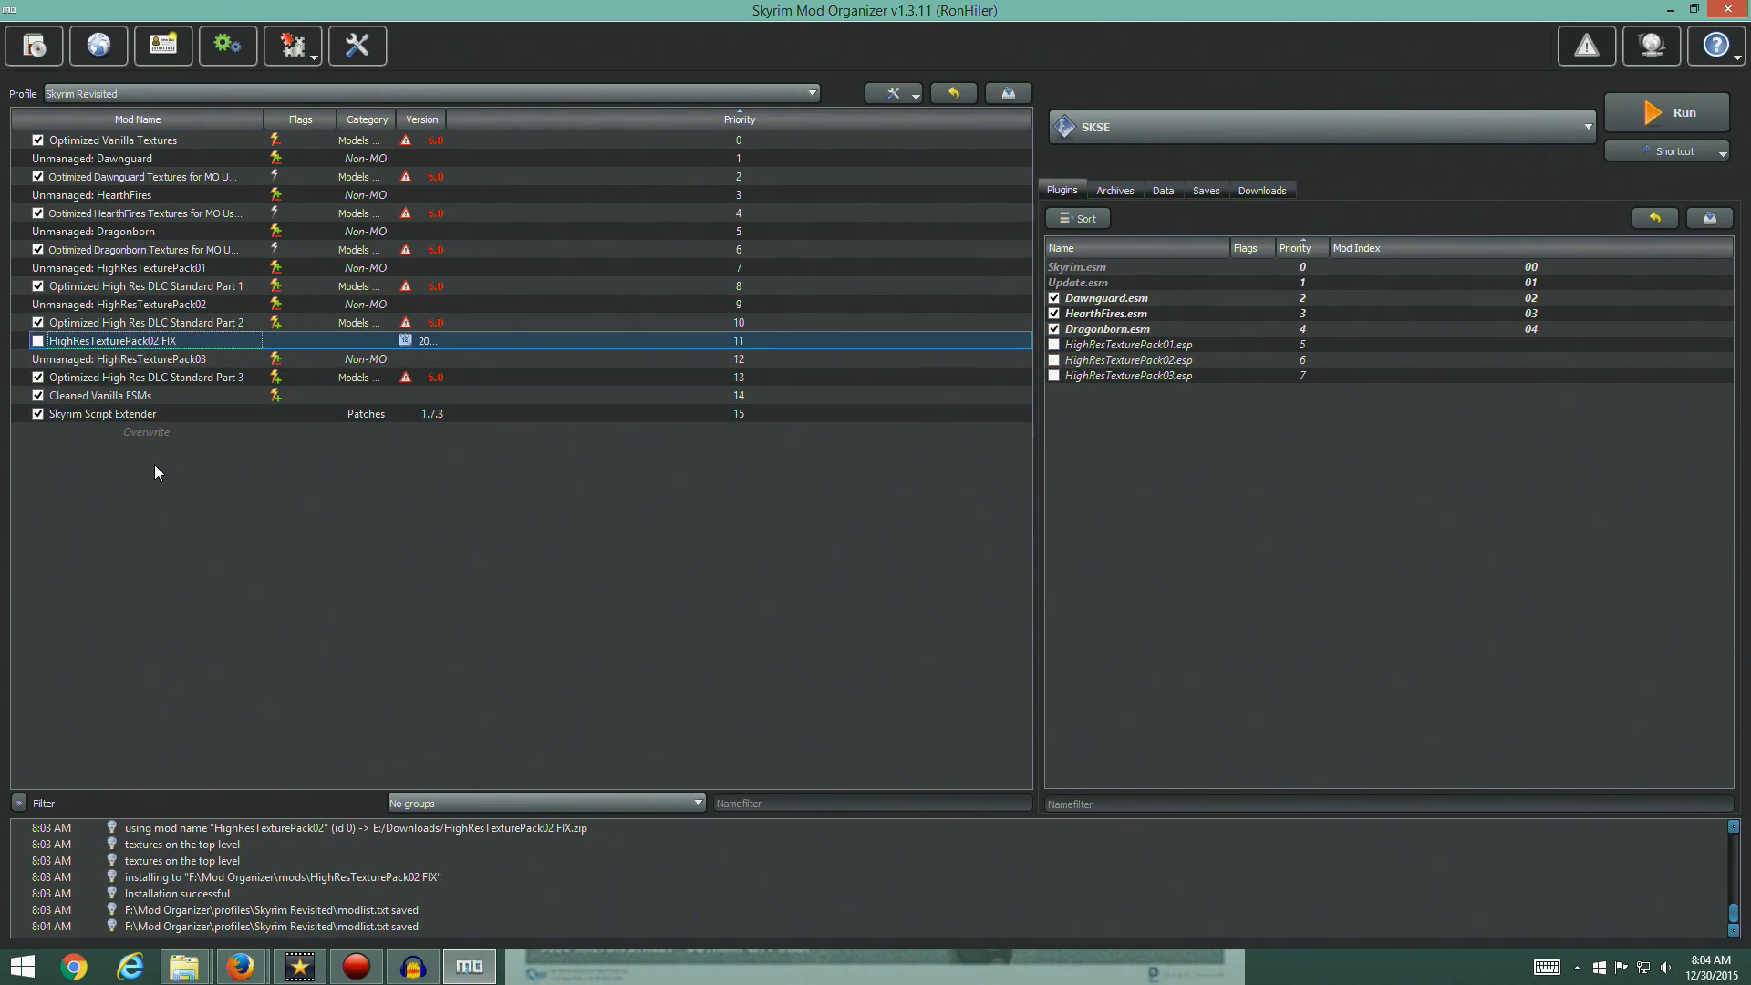
click(38, 340)
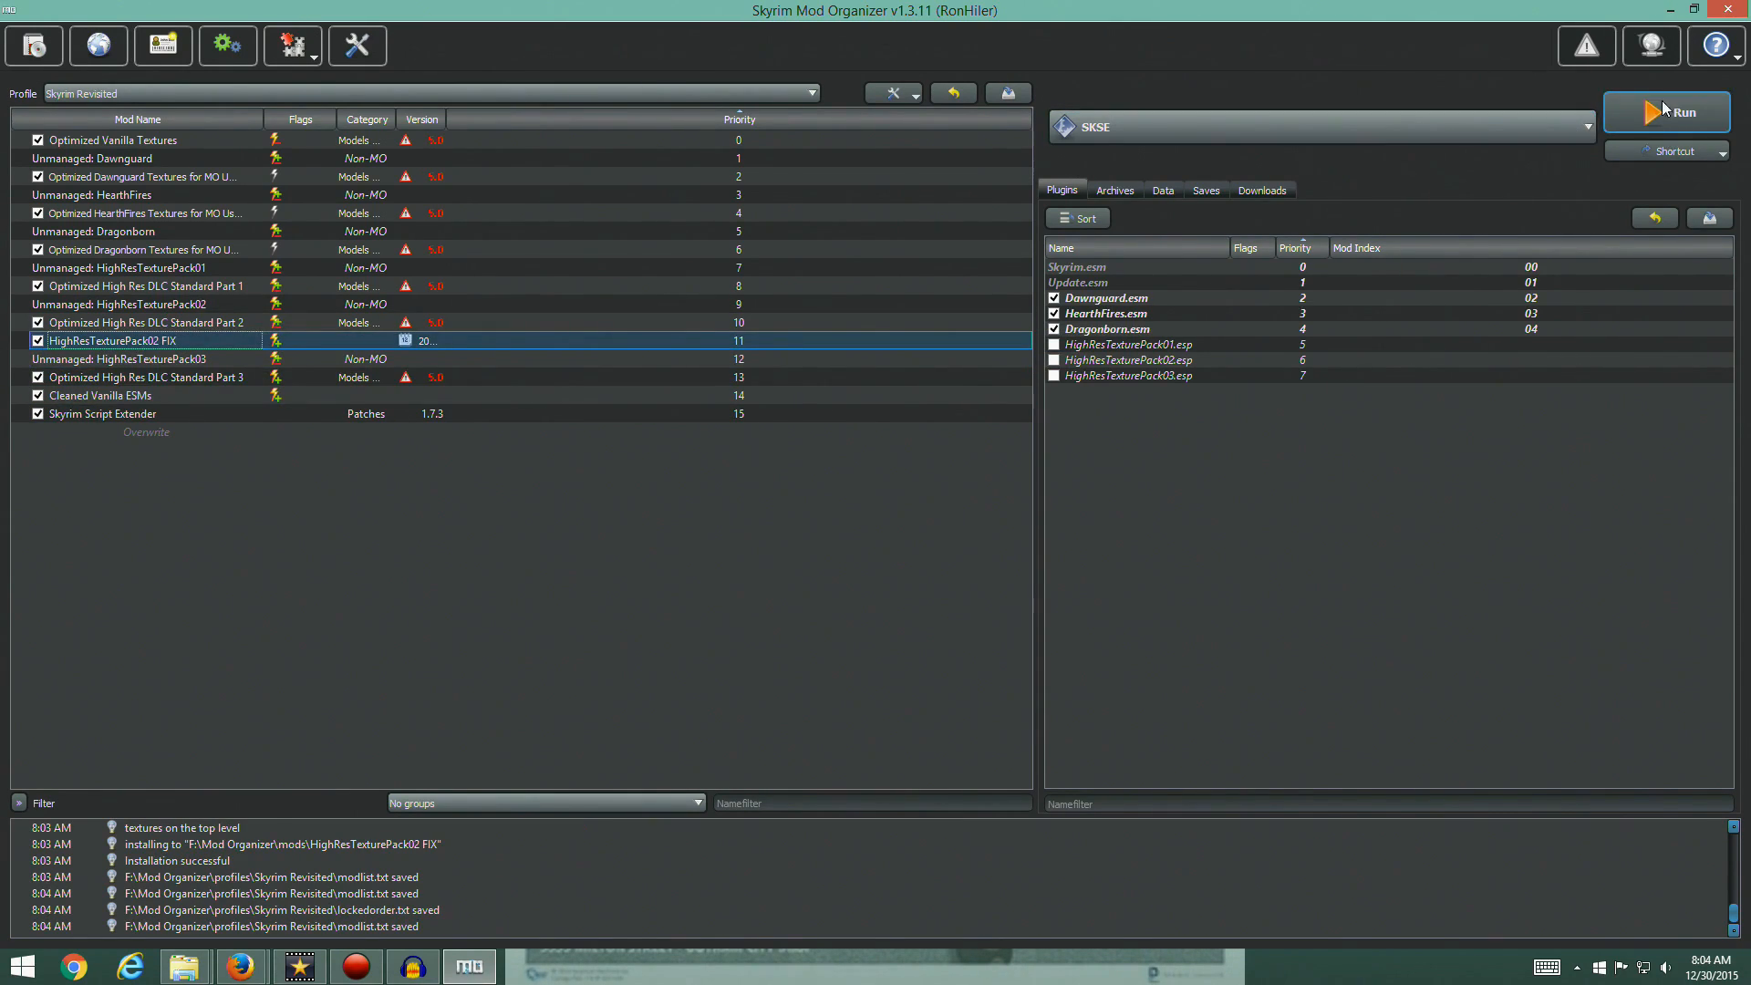
In File Explorer, inspect the installed HighResTexturePack02 FIX mod on drive F: down to its tamriel objects texture folder, and close the window
click(184, 967)
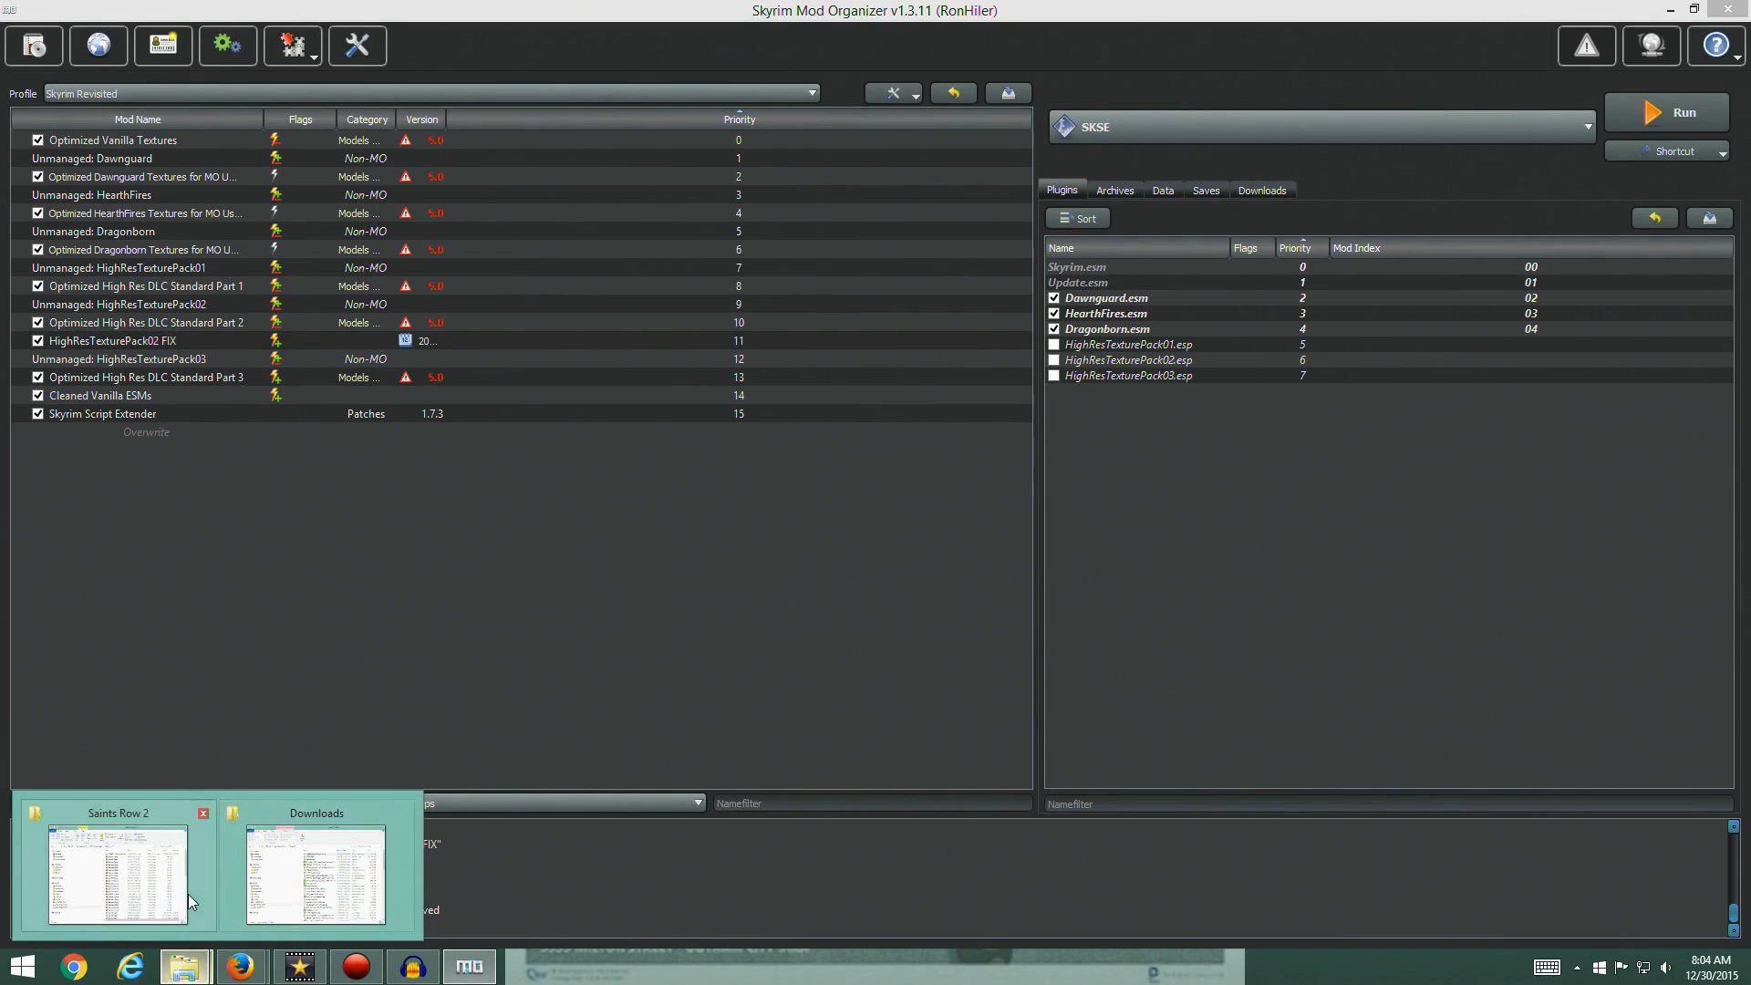
click(316, 874)
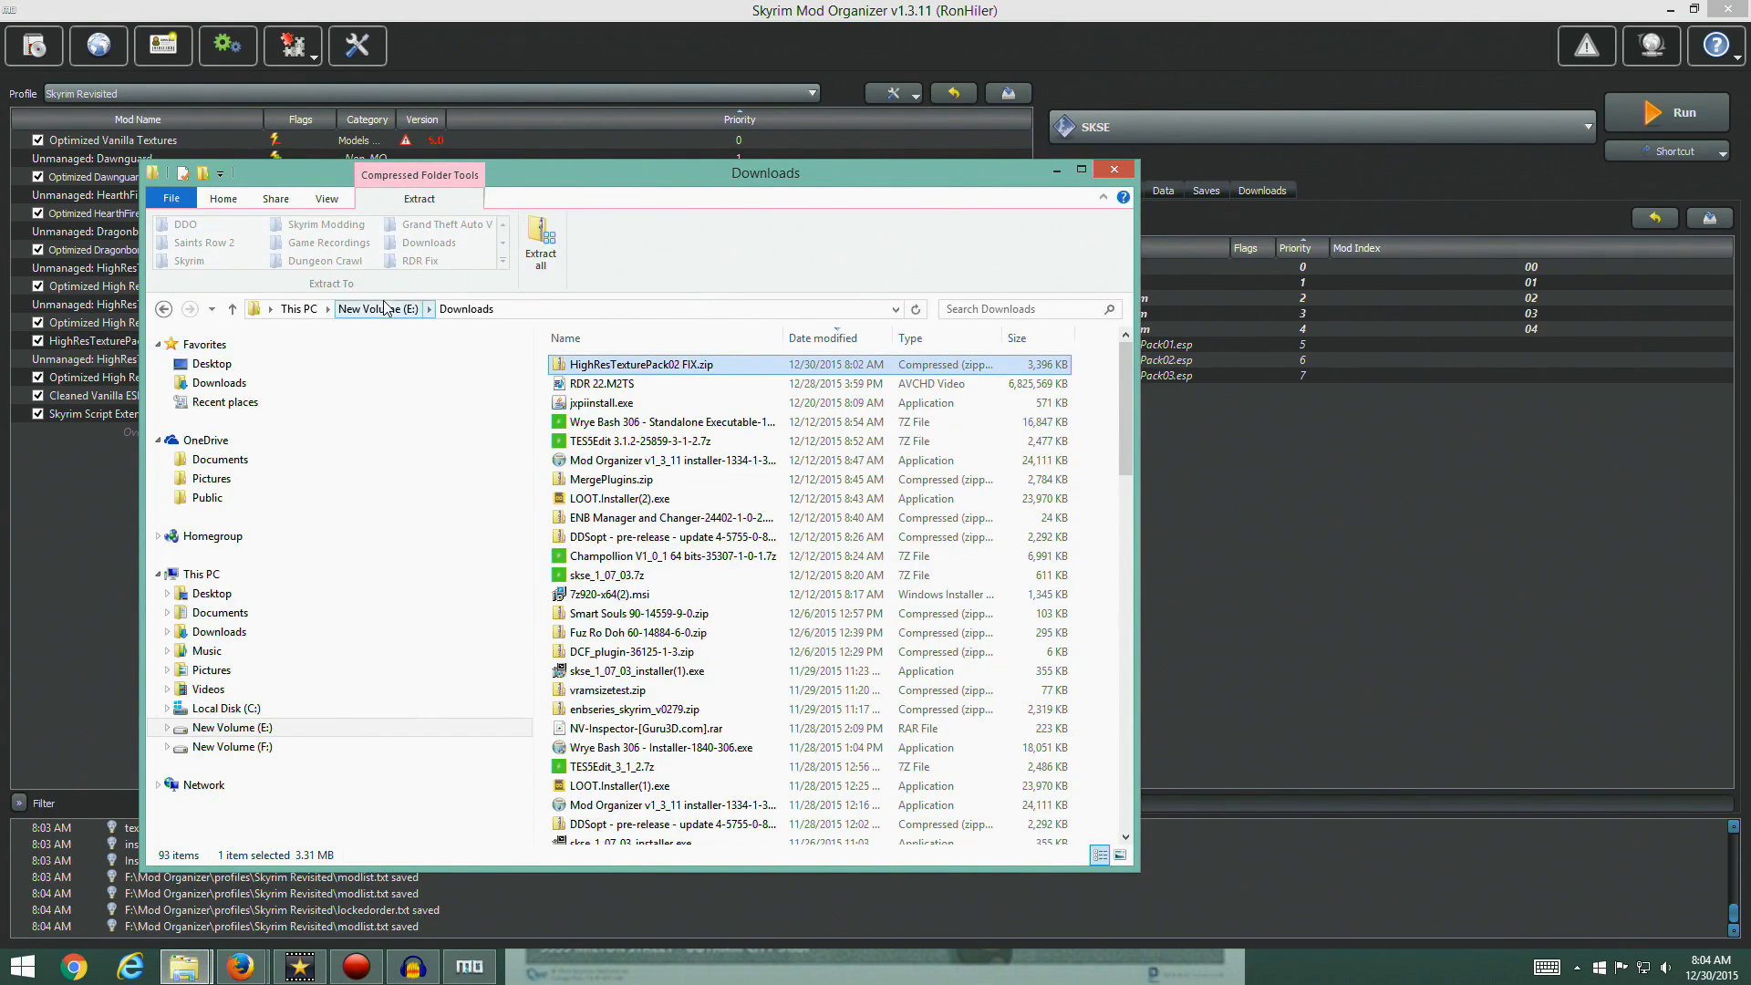
click(300, 308)
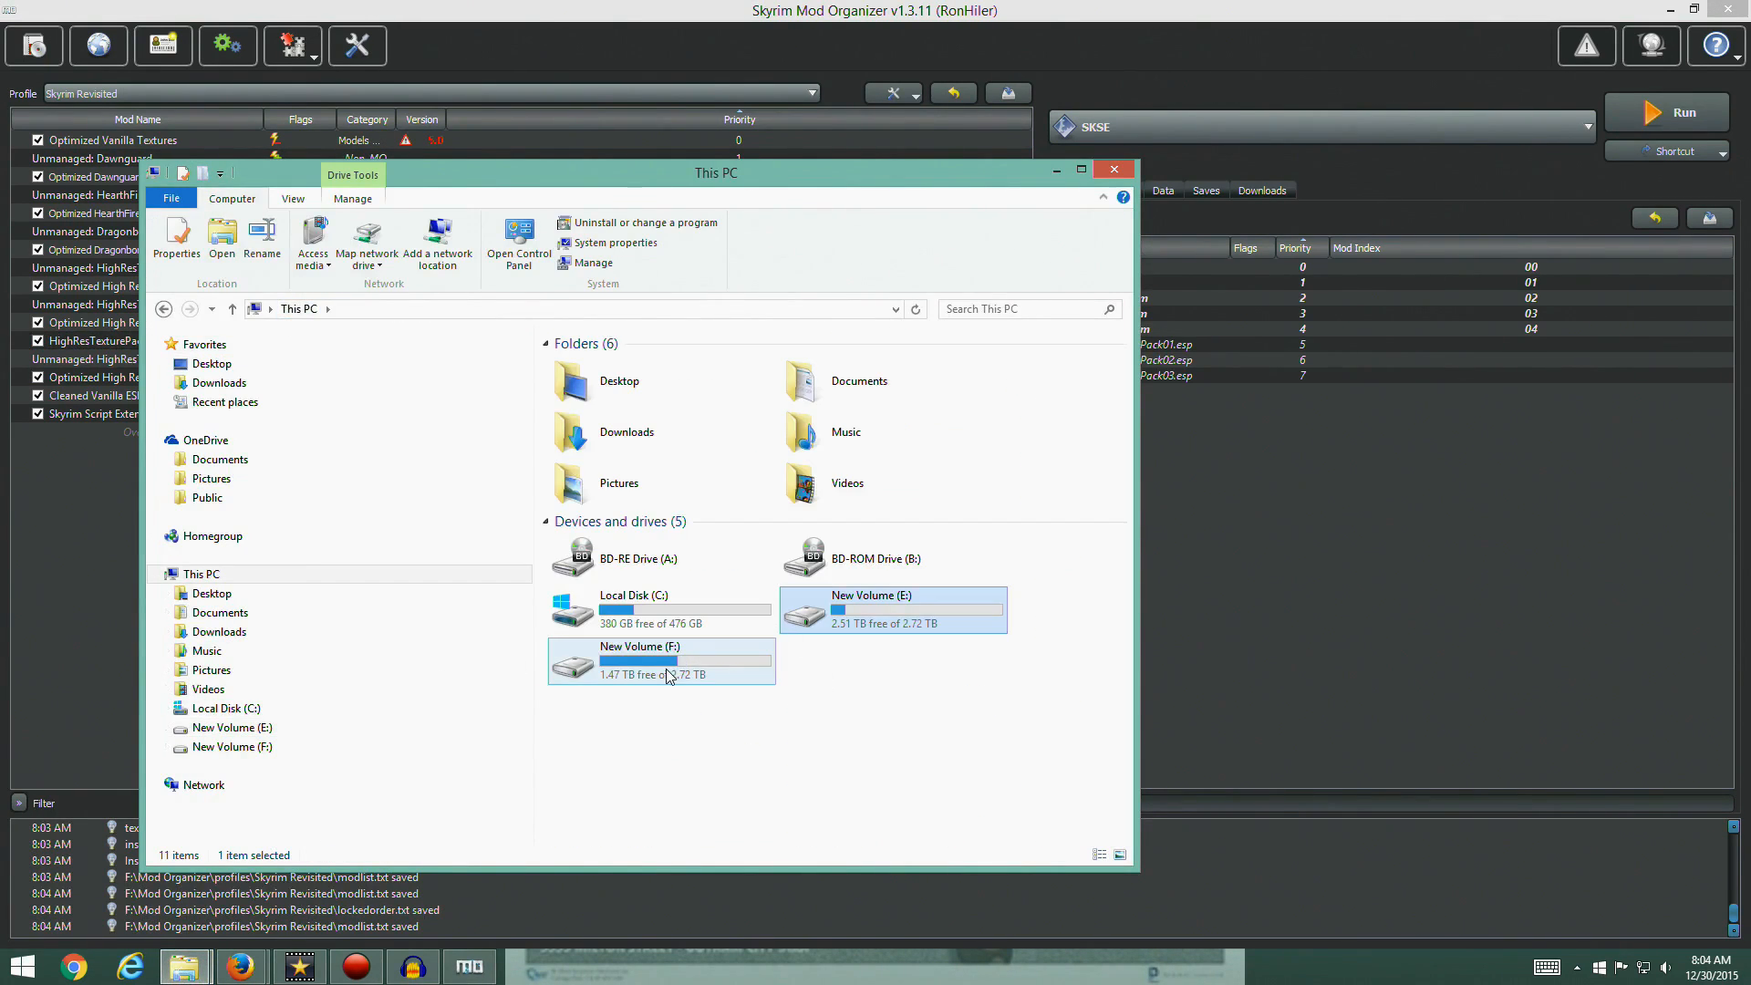
double_click(665, 675)
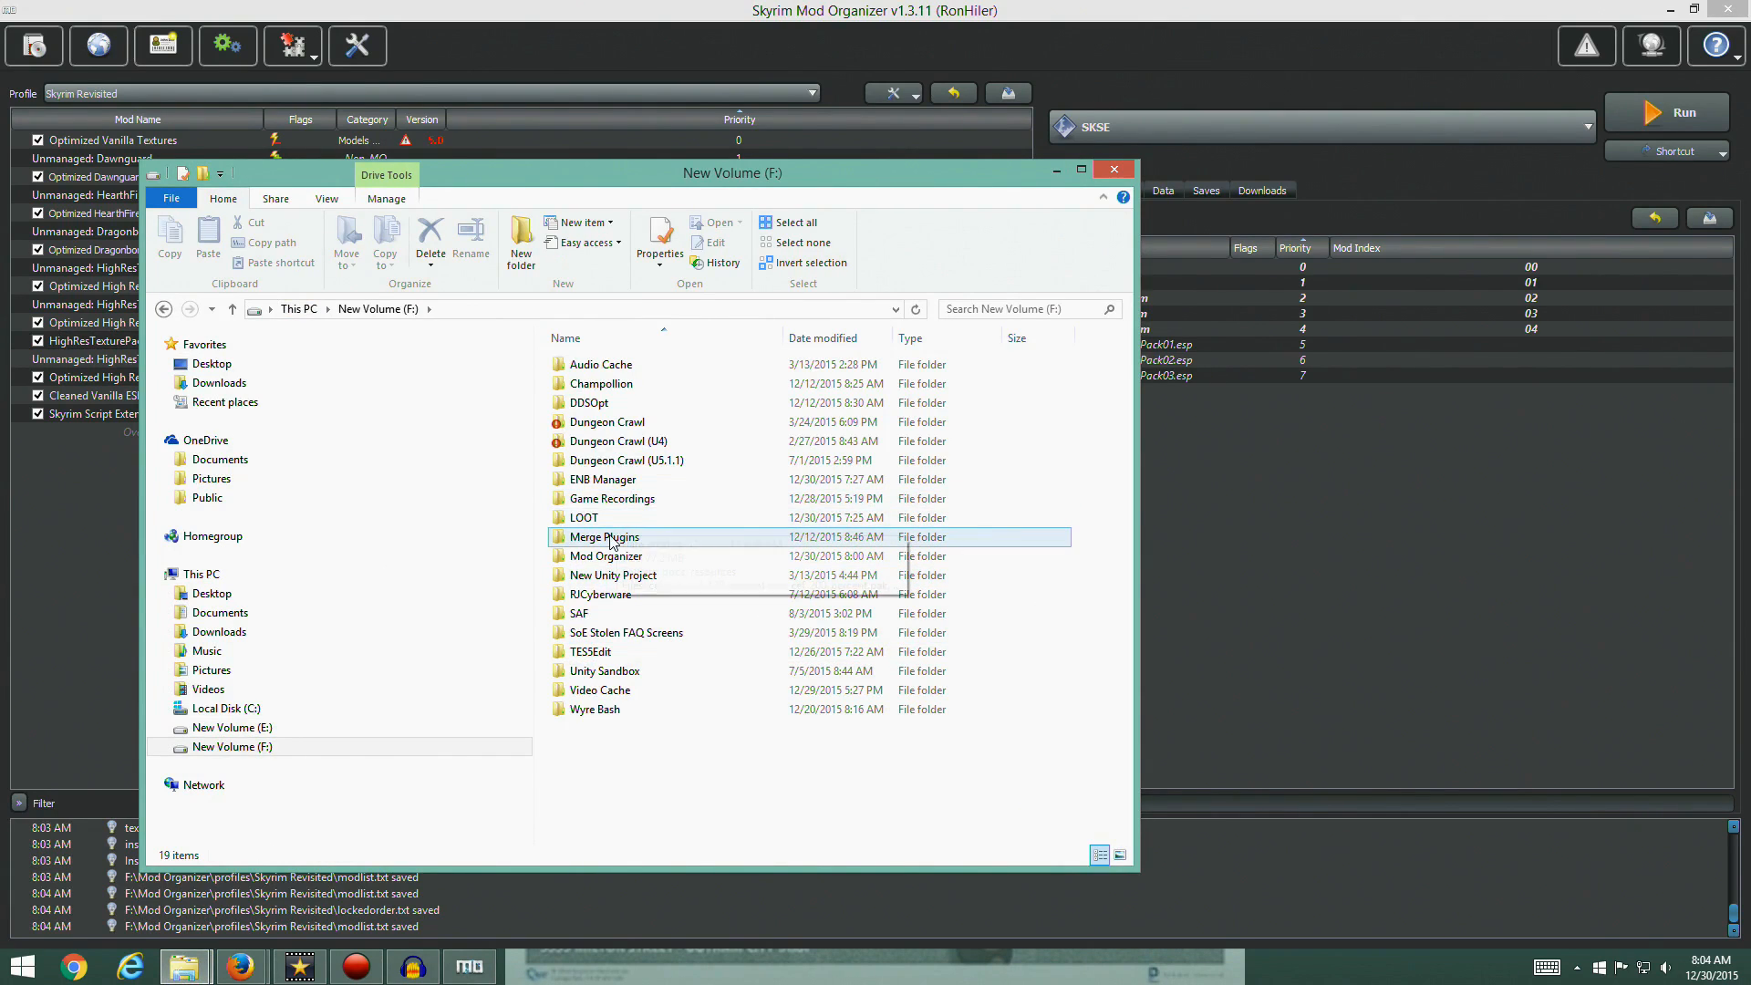
double_click(604, 556)
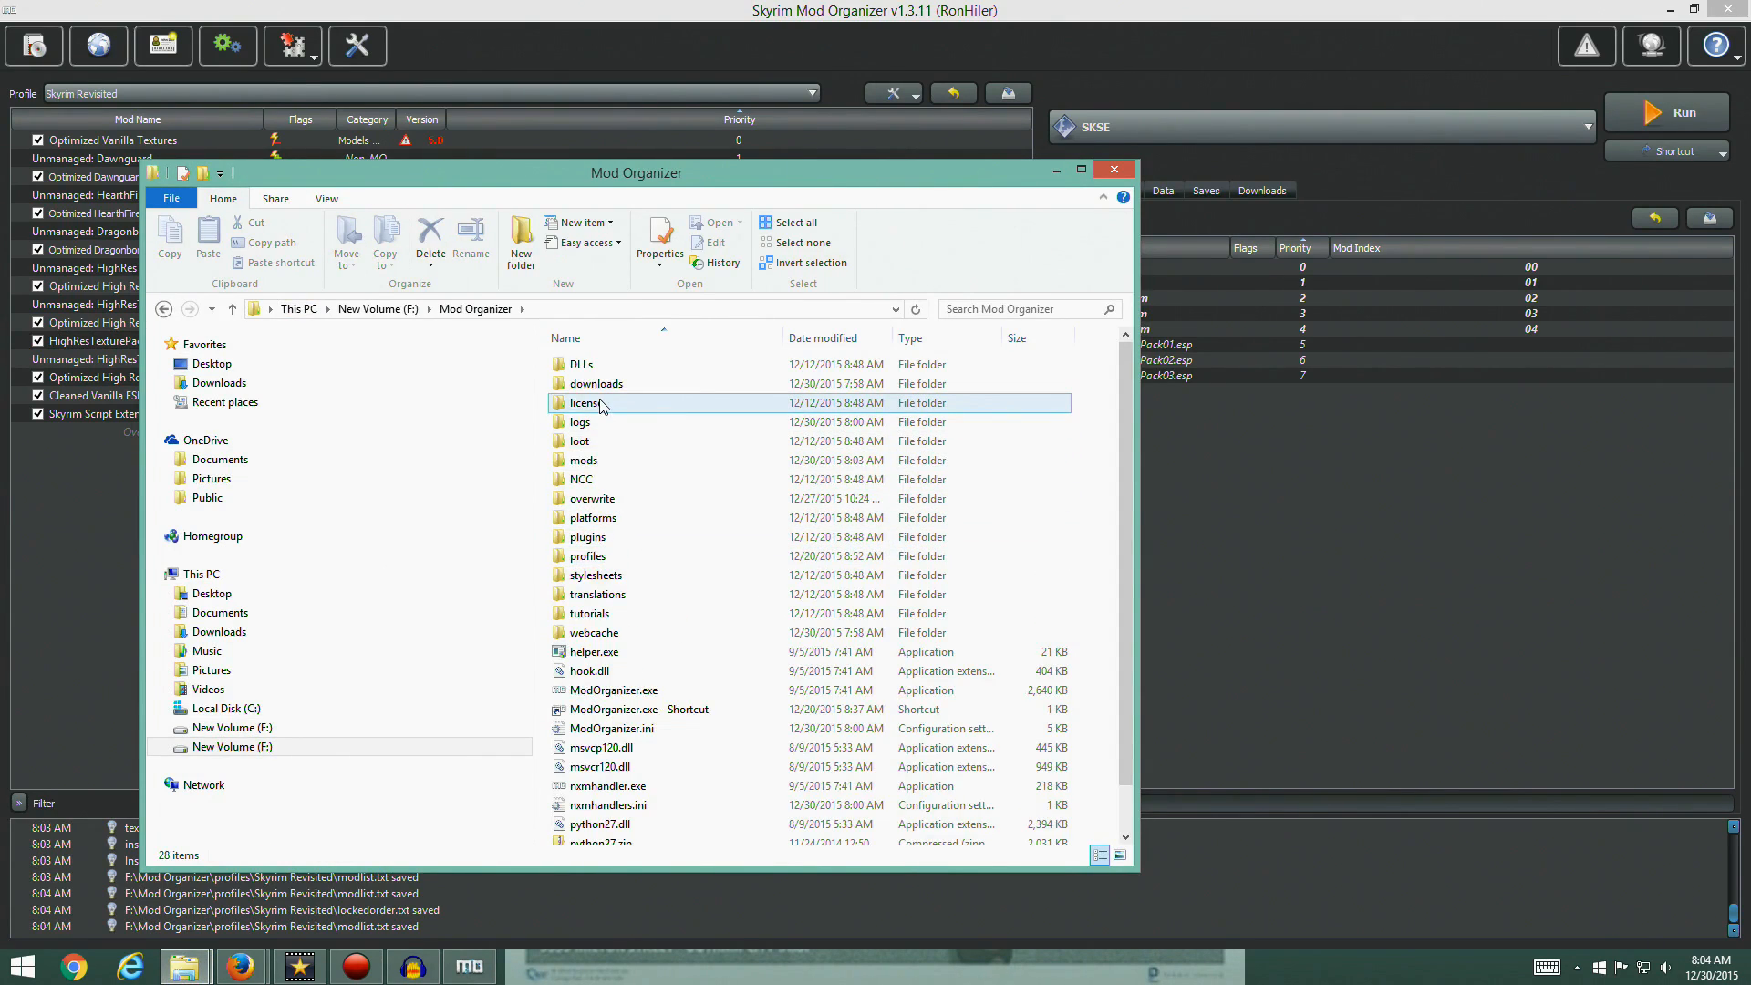
double_click(604, 459)
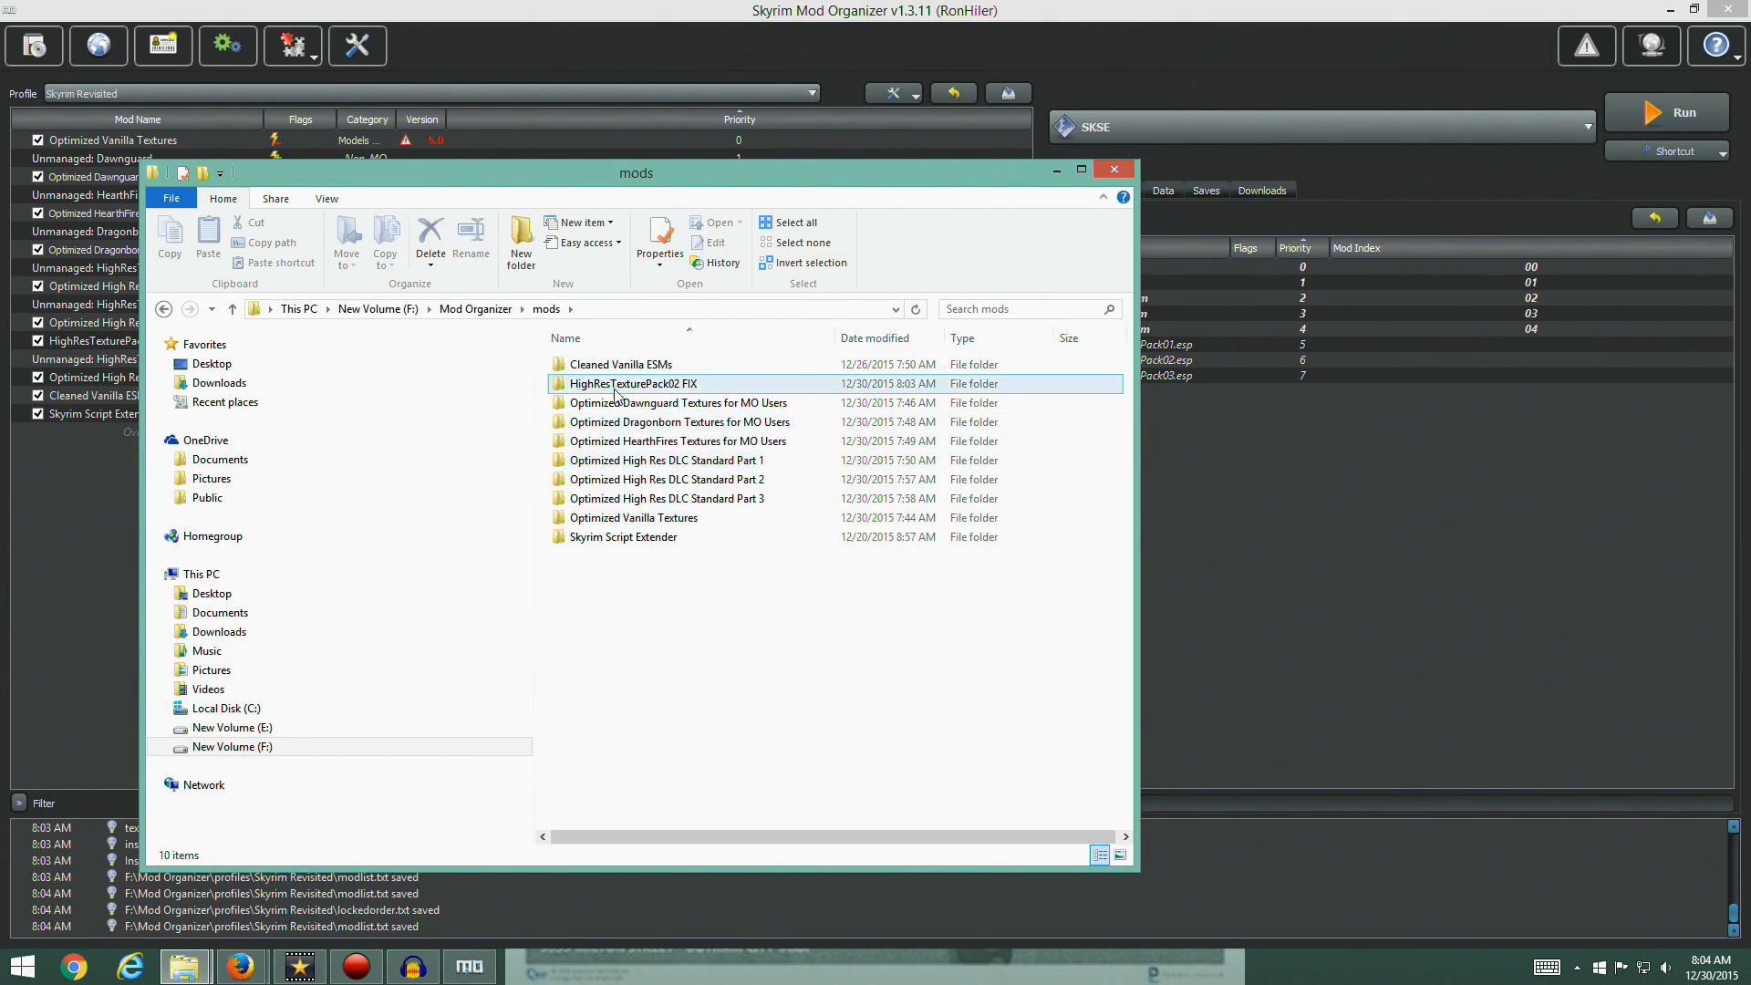
double_click(649, 383)
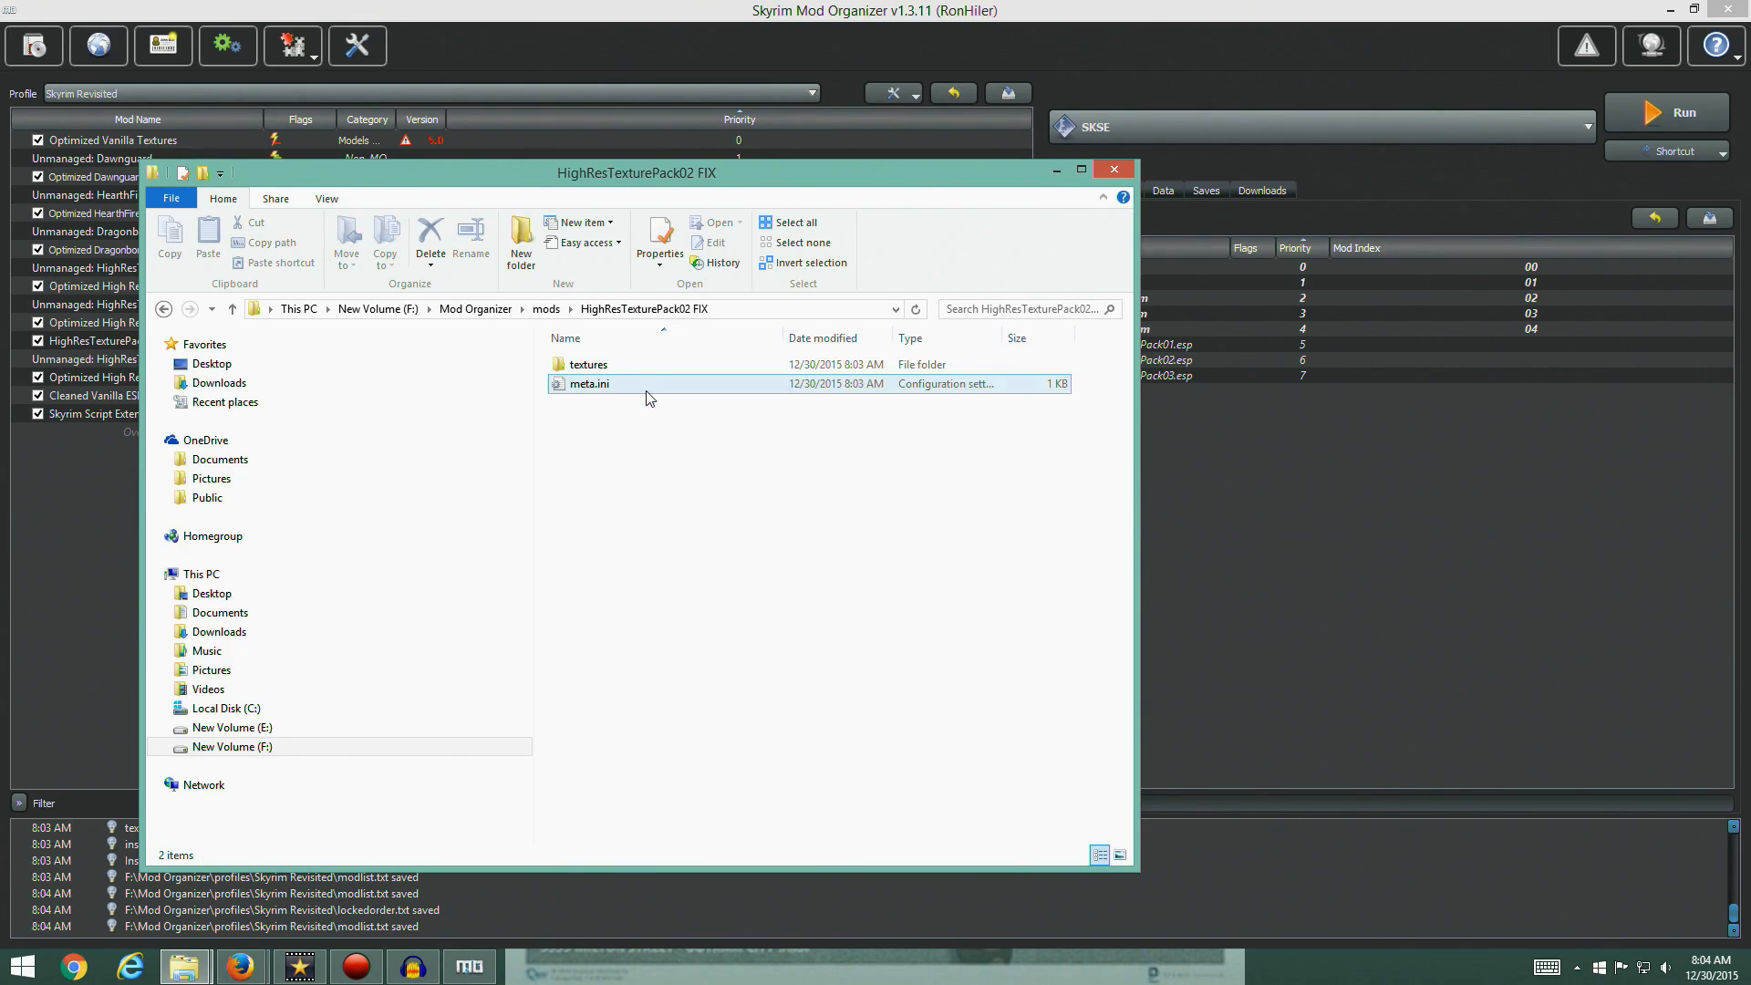
double_click(593, 366)
double_click(594, 367)
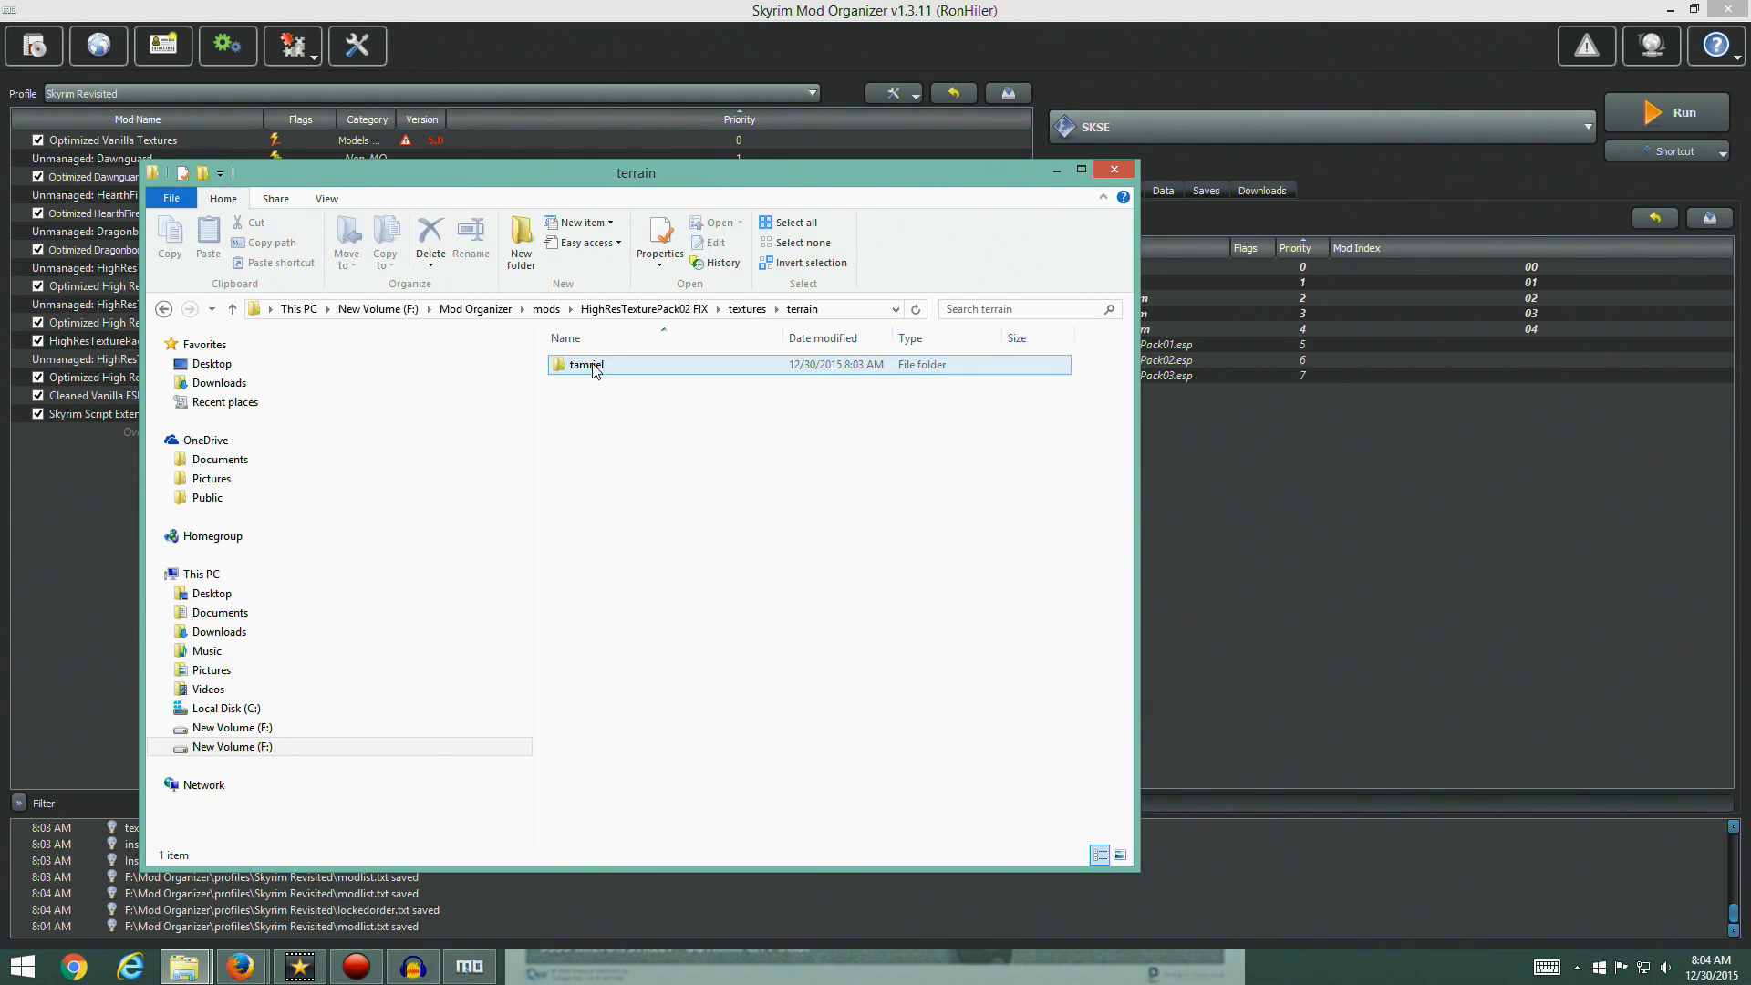
double_click(595, 369)
click(597, 372)
double_click(595, 369)
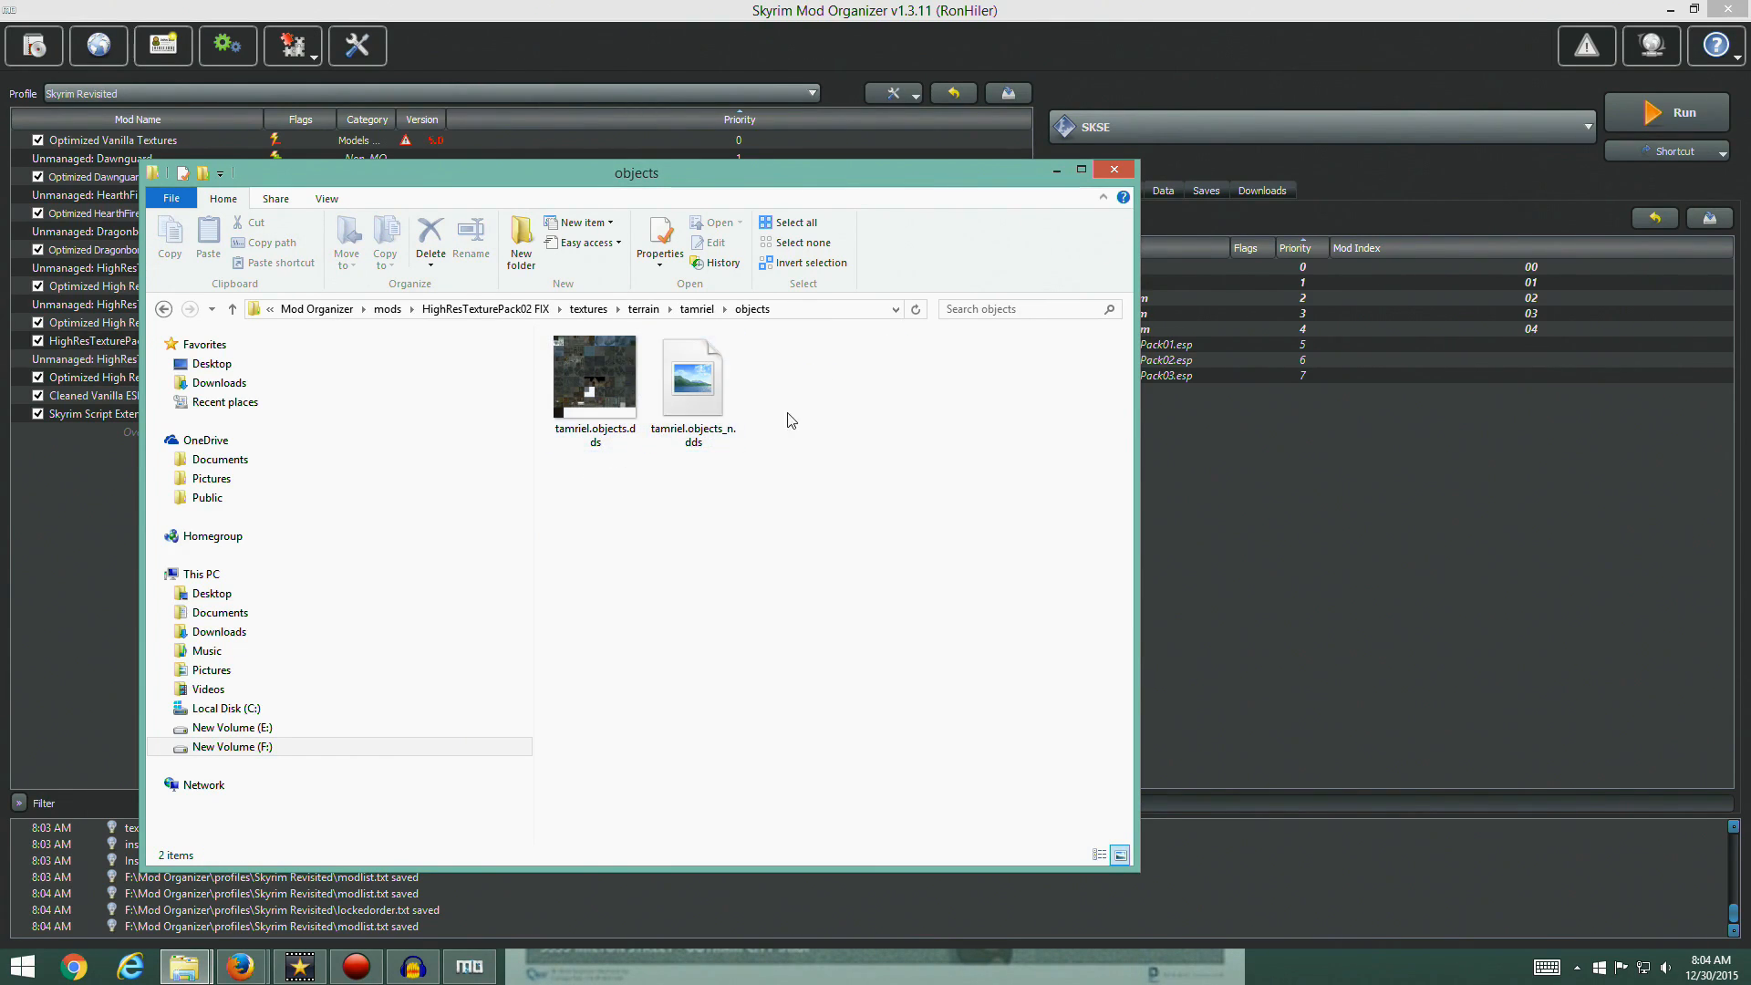
click(1114, 169)
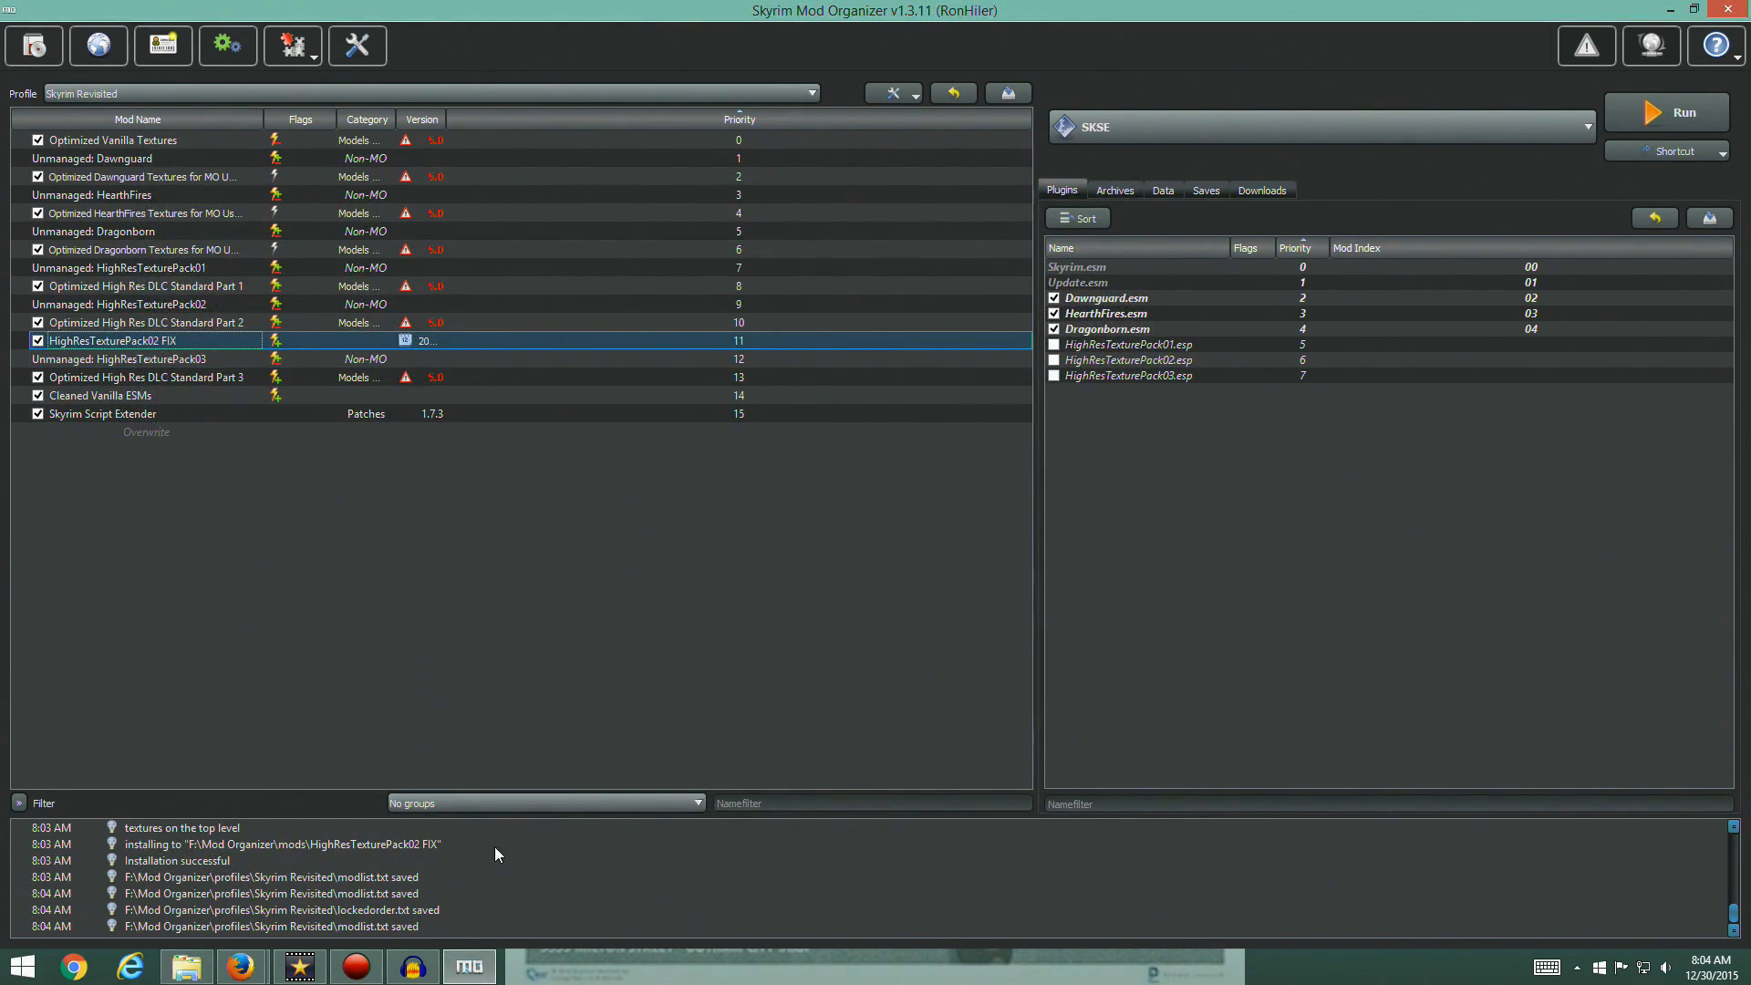
Run Skyrim through SKSE with the fix enabled, continue from the last saved game, and open the system menu
click(1684, 113)
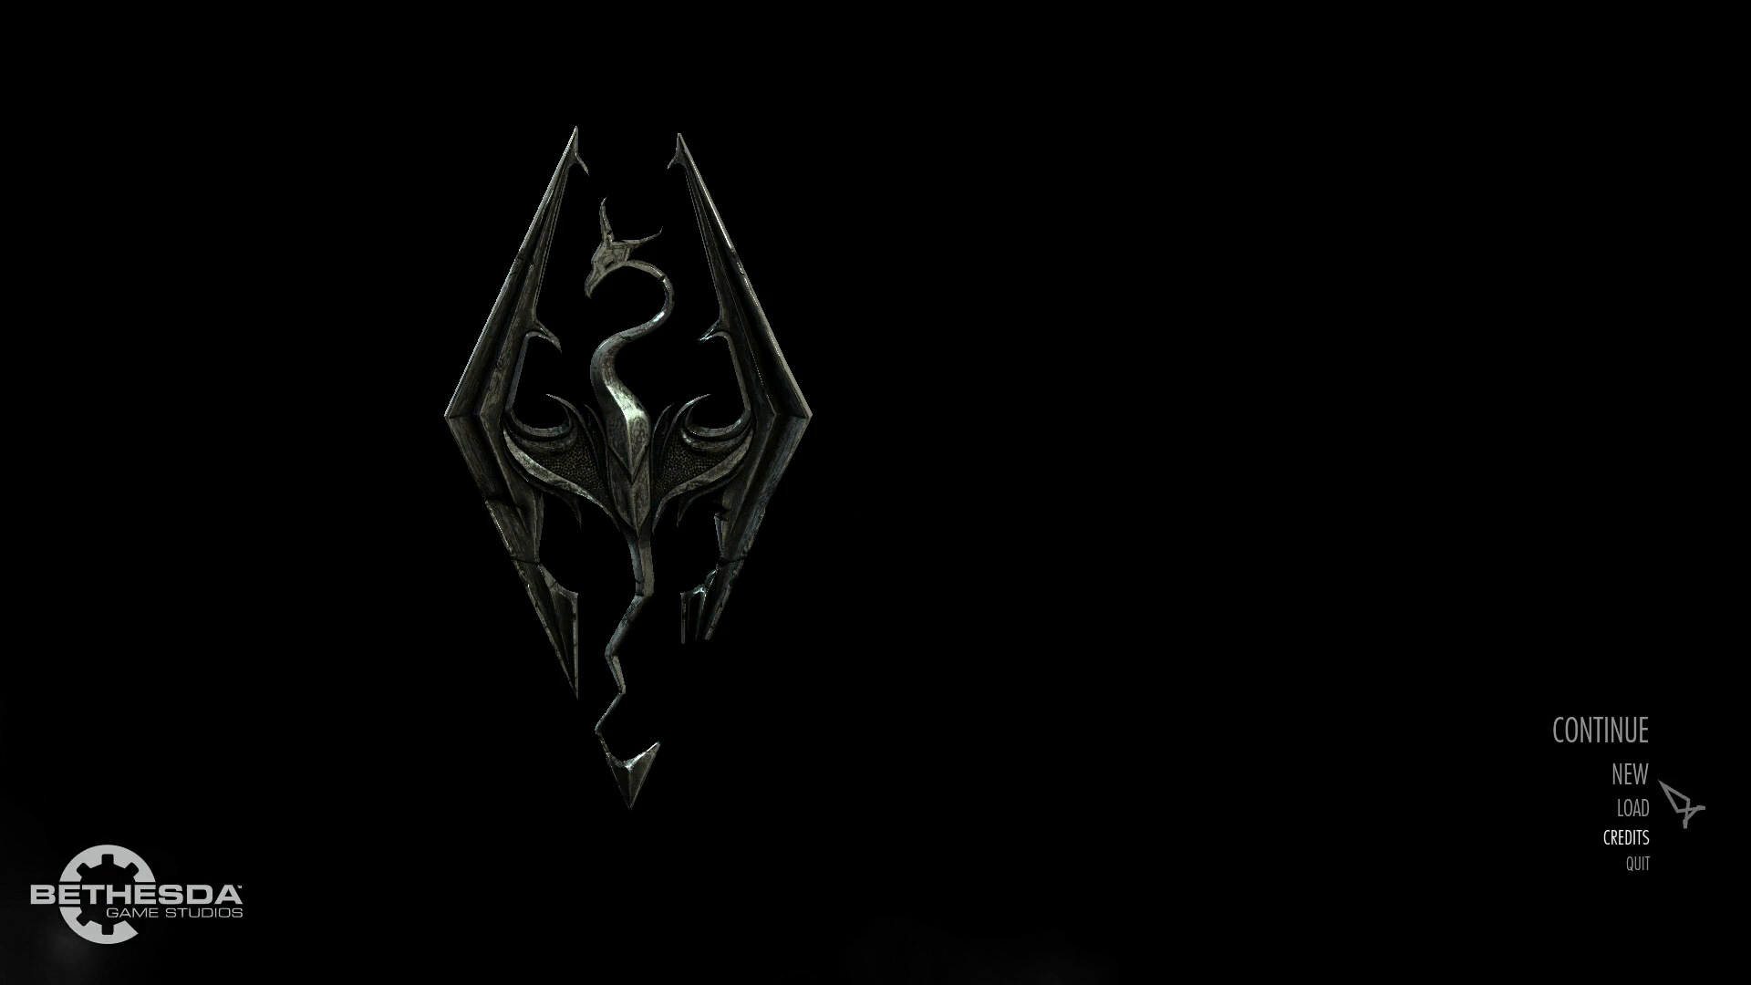
click(1598, 735)
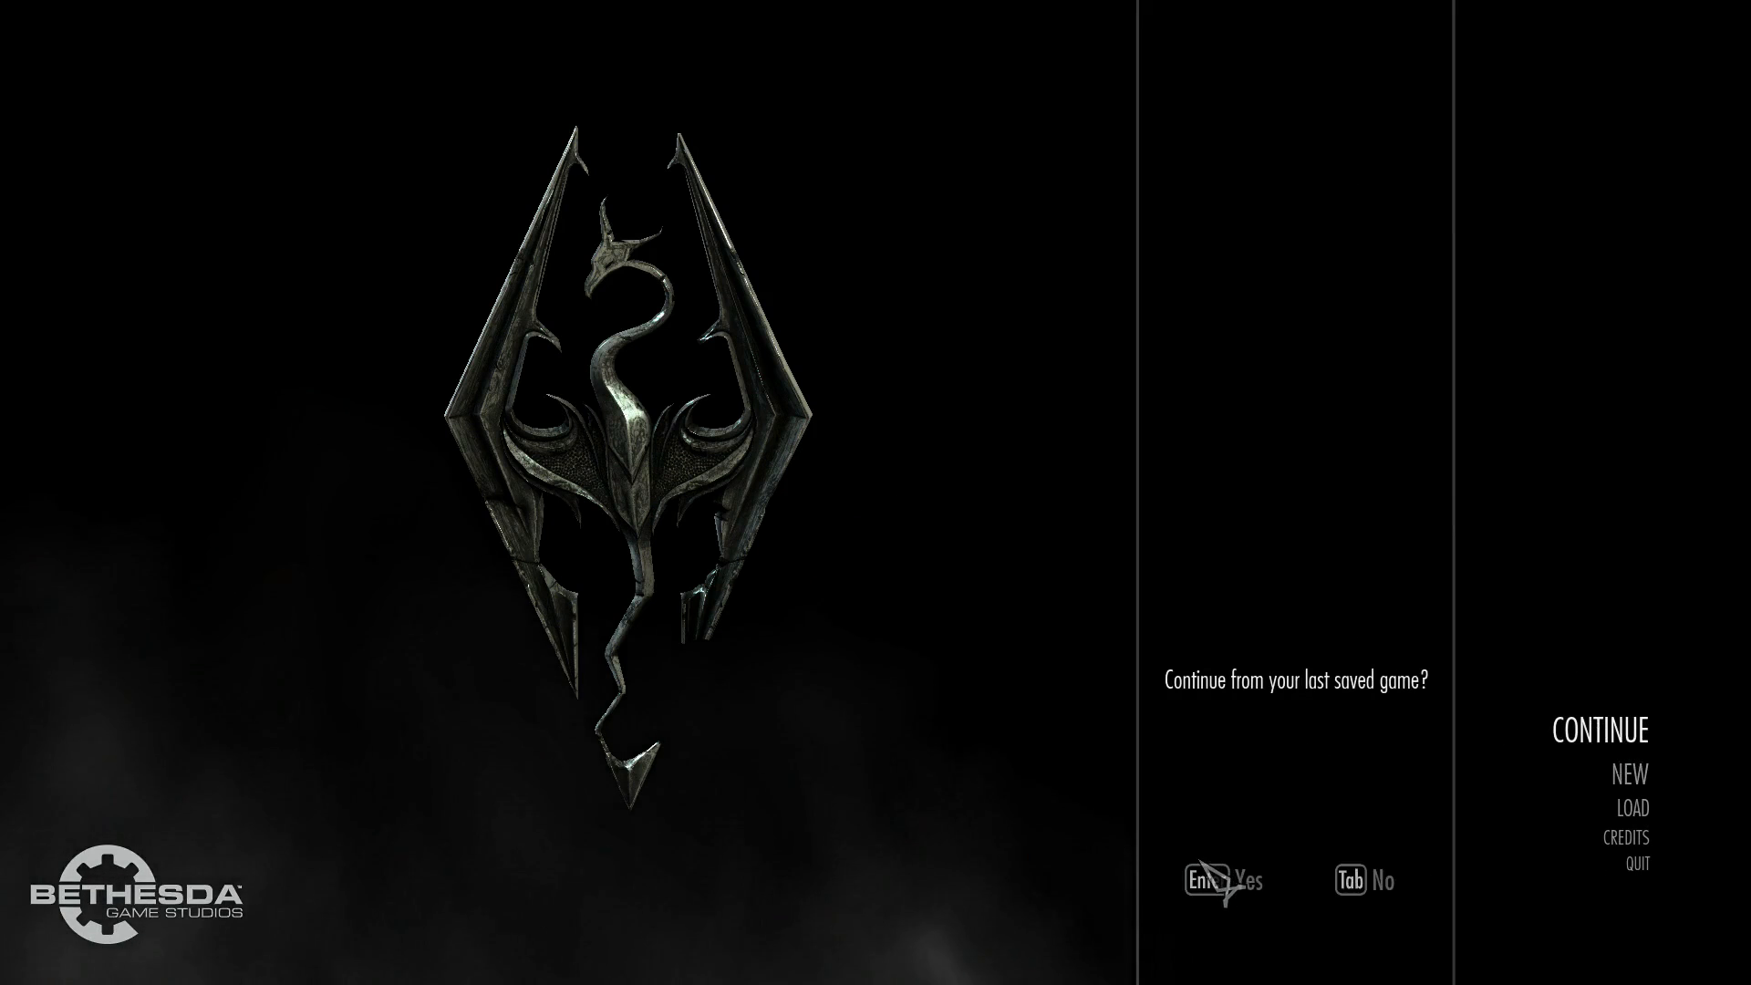
click(1205, 886)
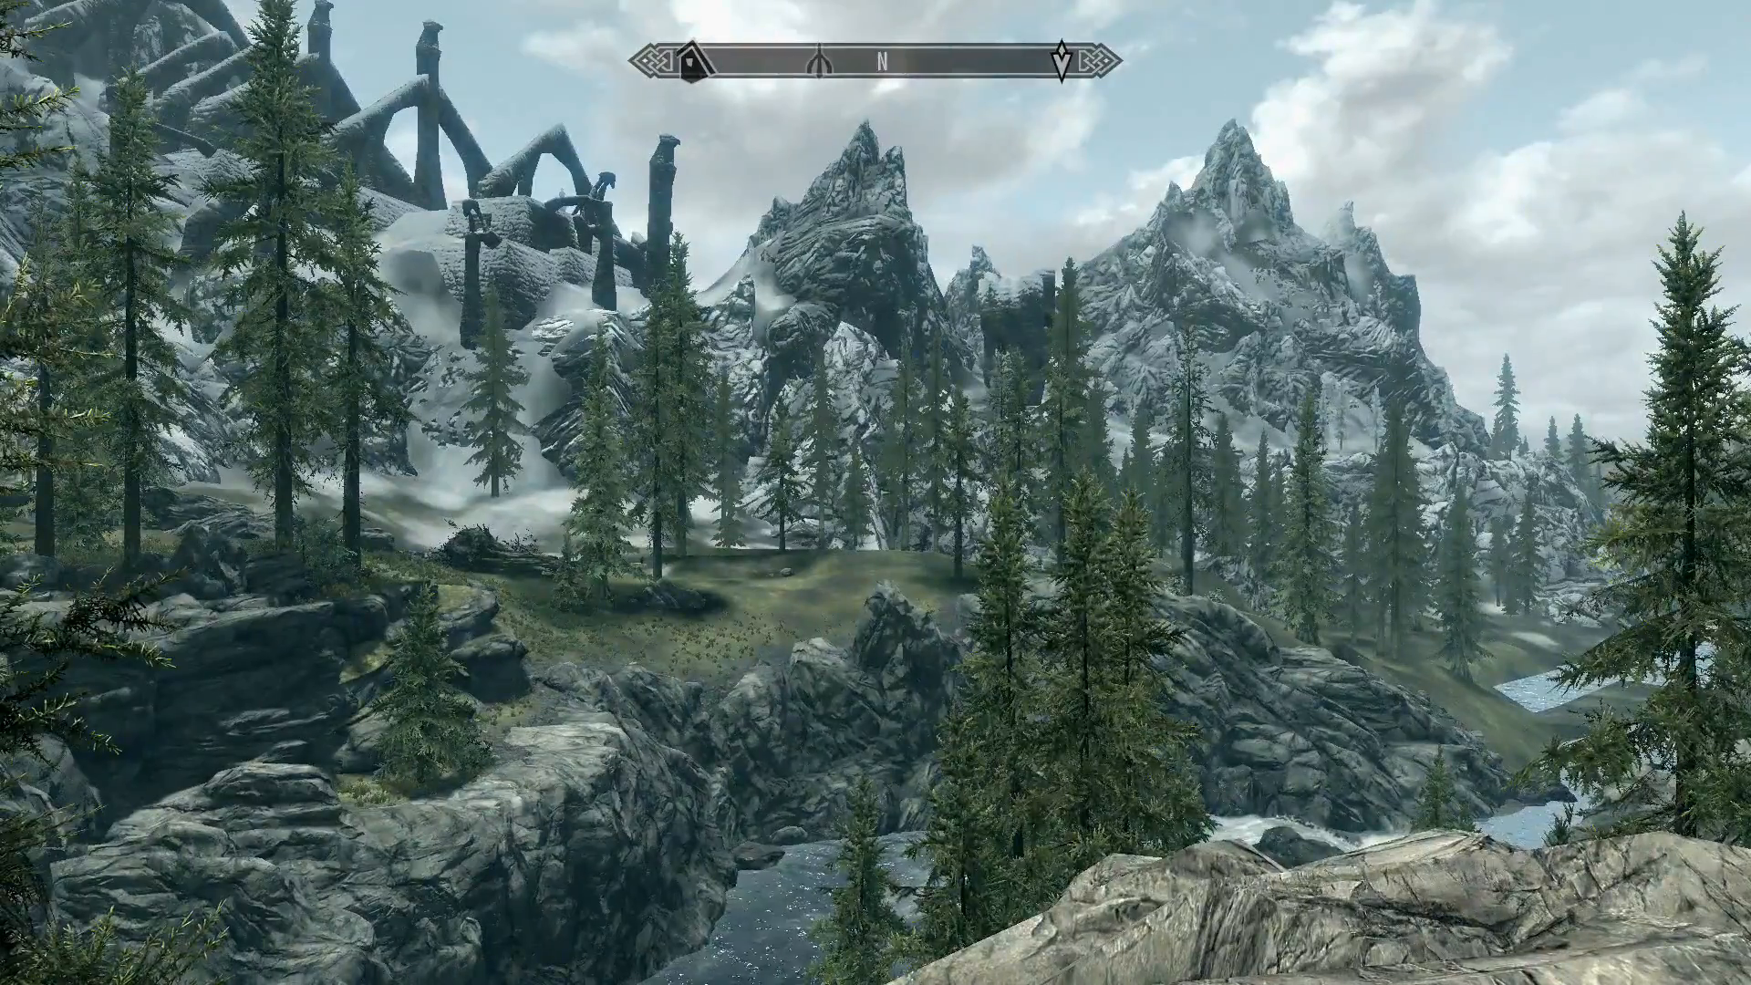
key(Escape)
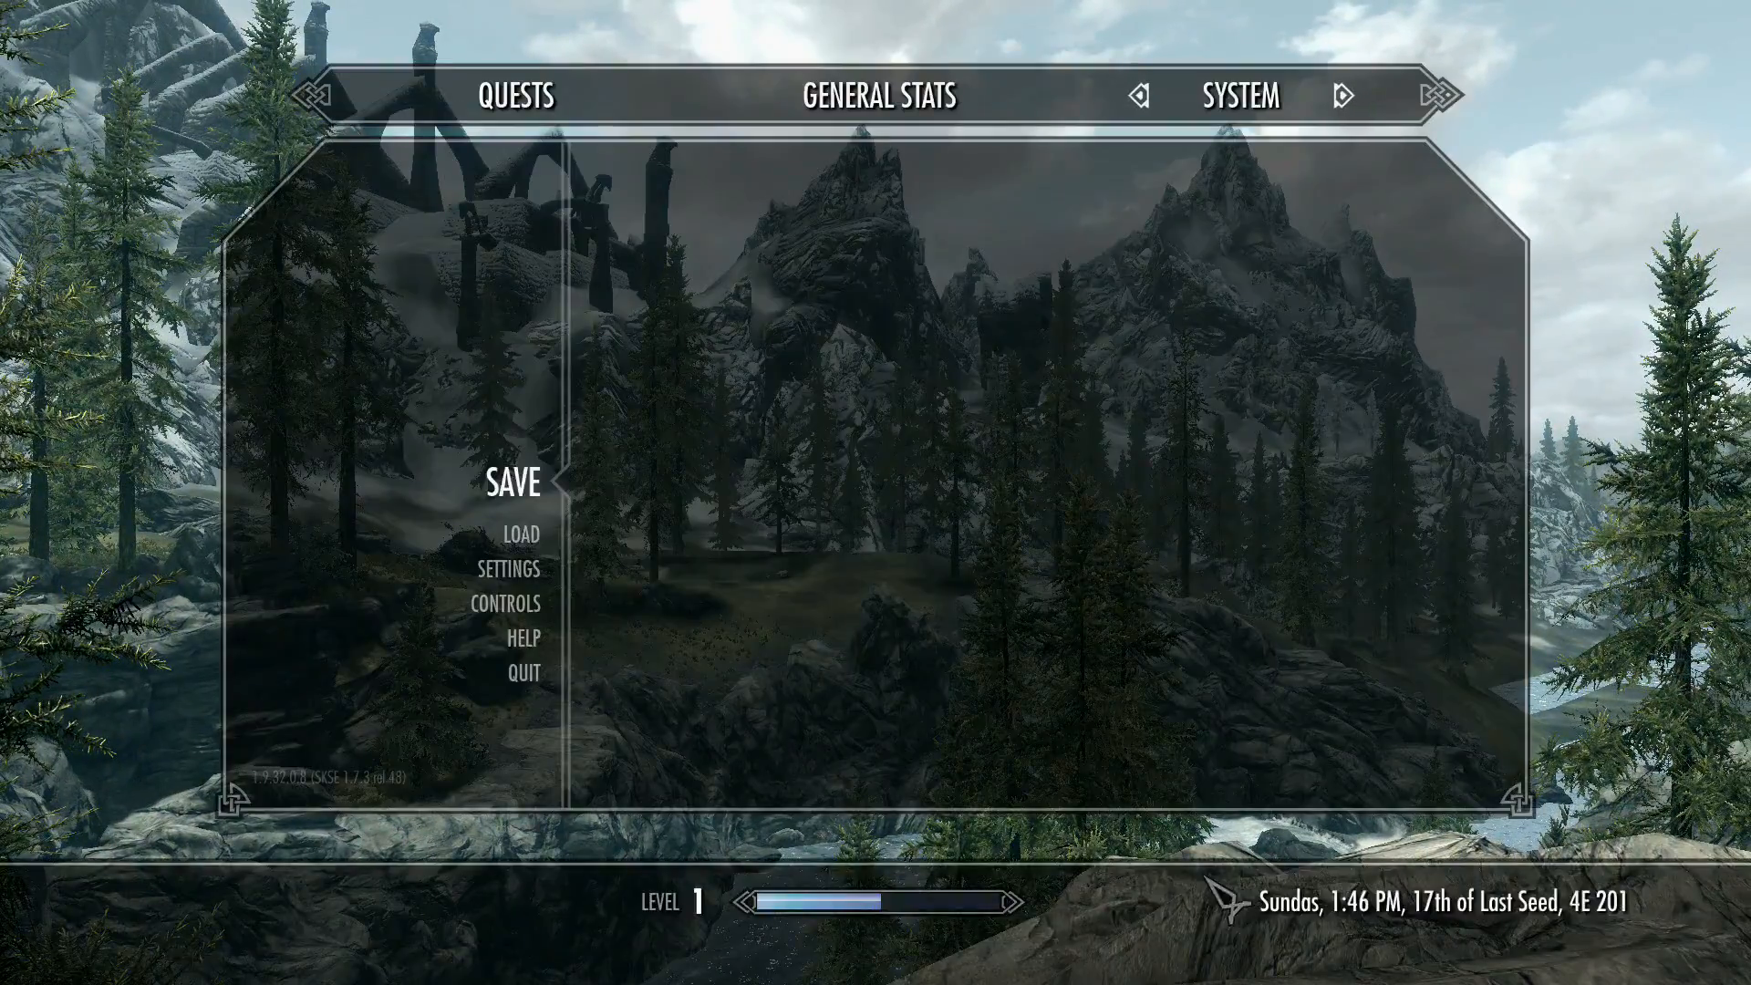
Quit Skyrim to the desktop and confirm the exit
click(526, 675)
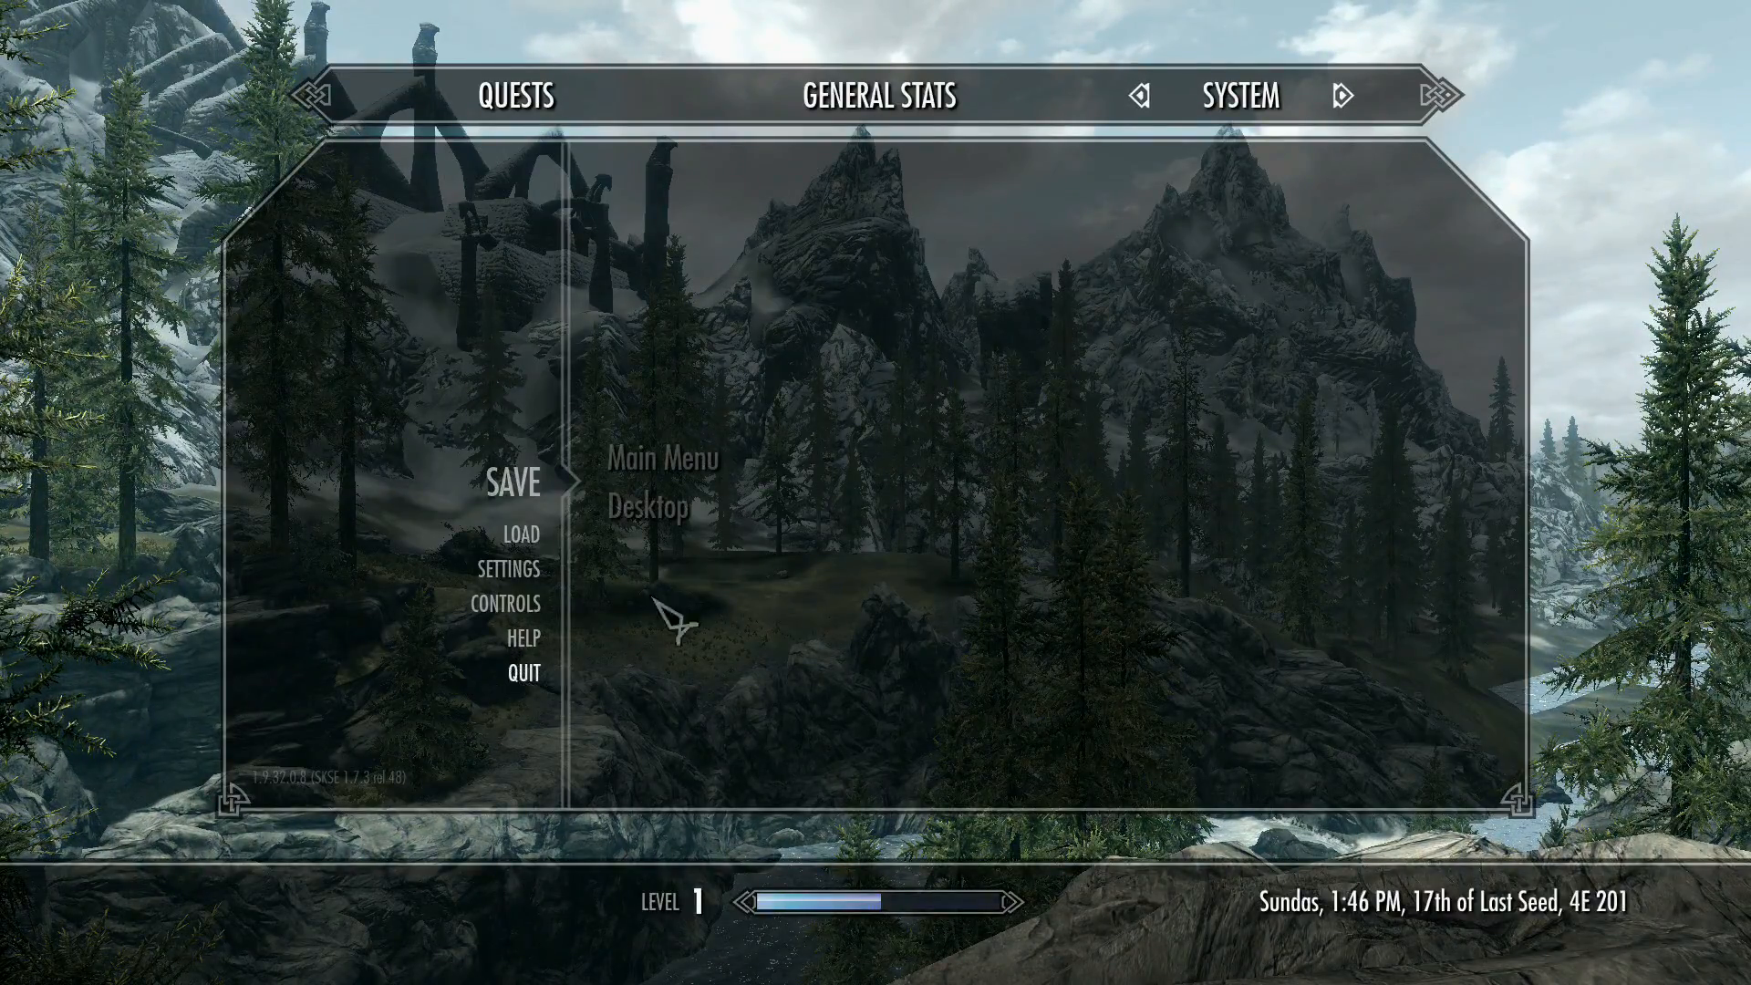
click(660, 515)
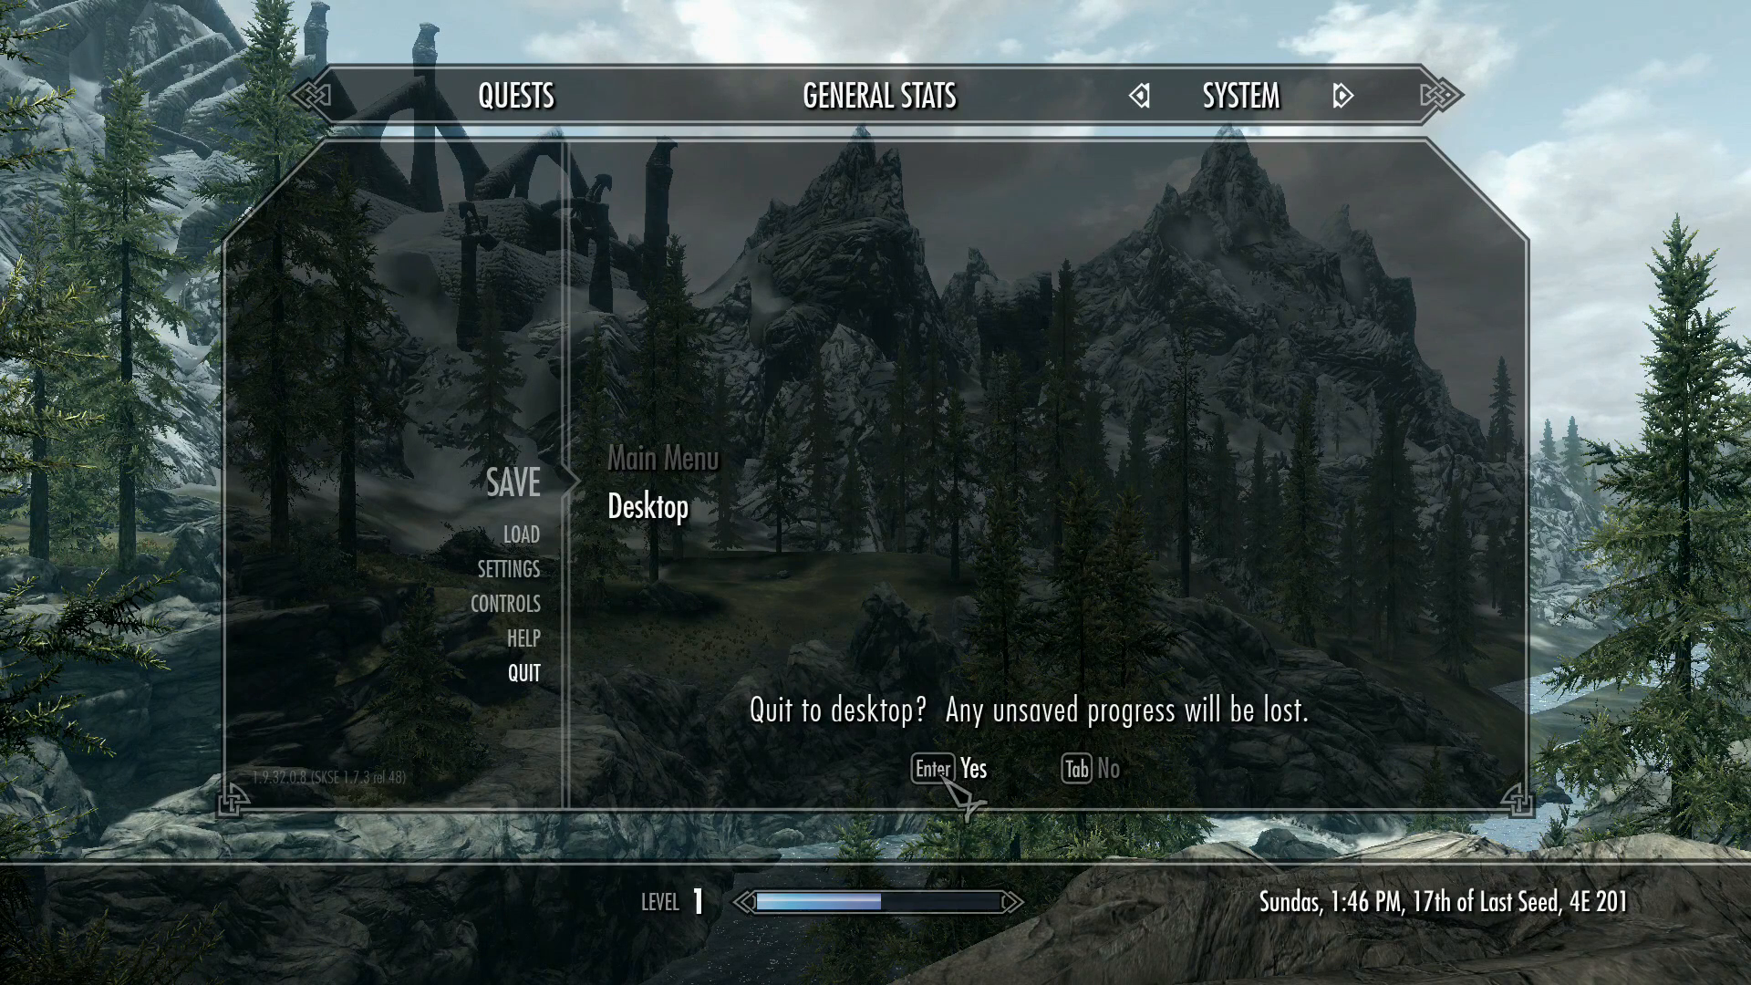
click(949, 772)
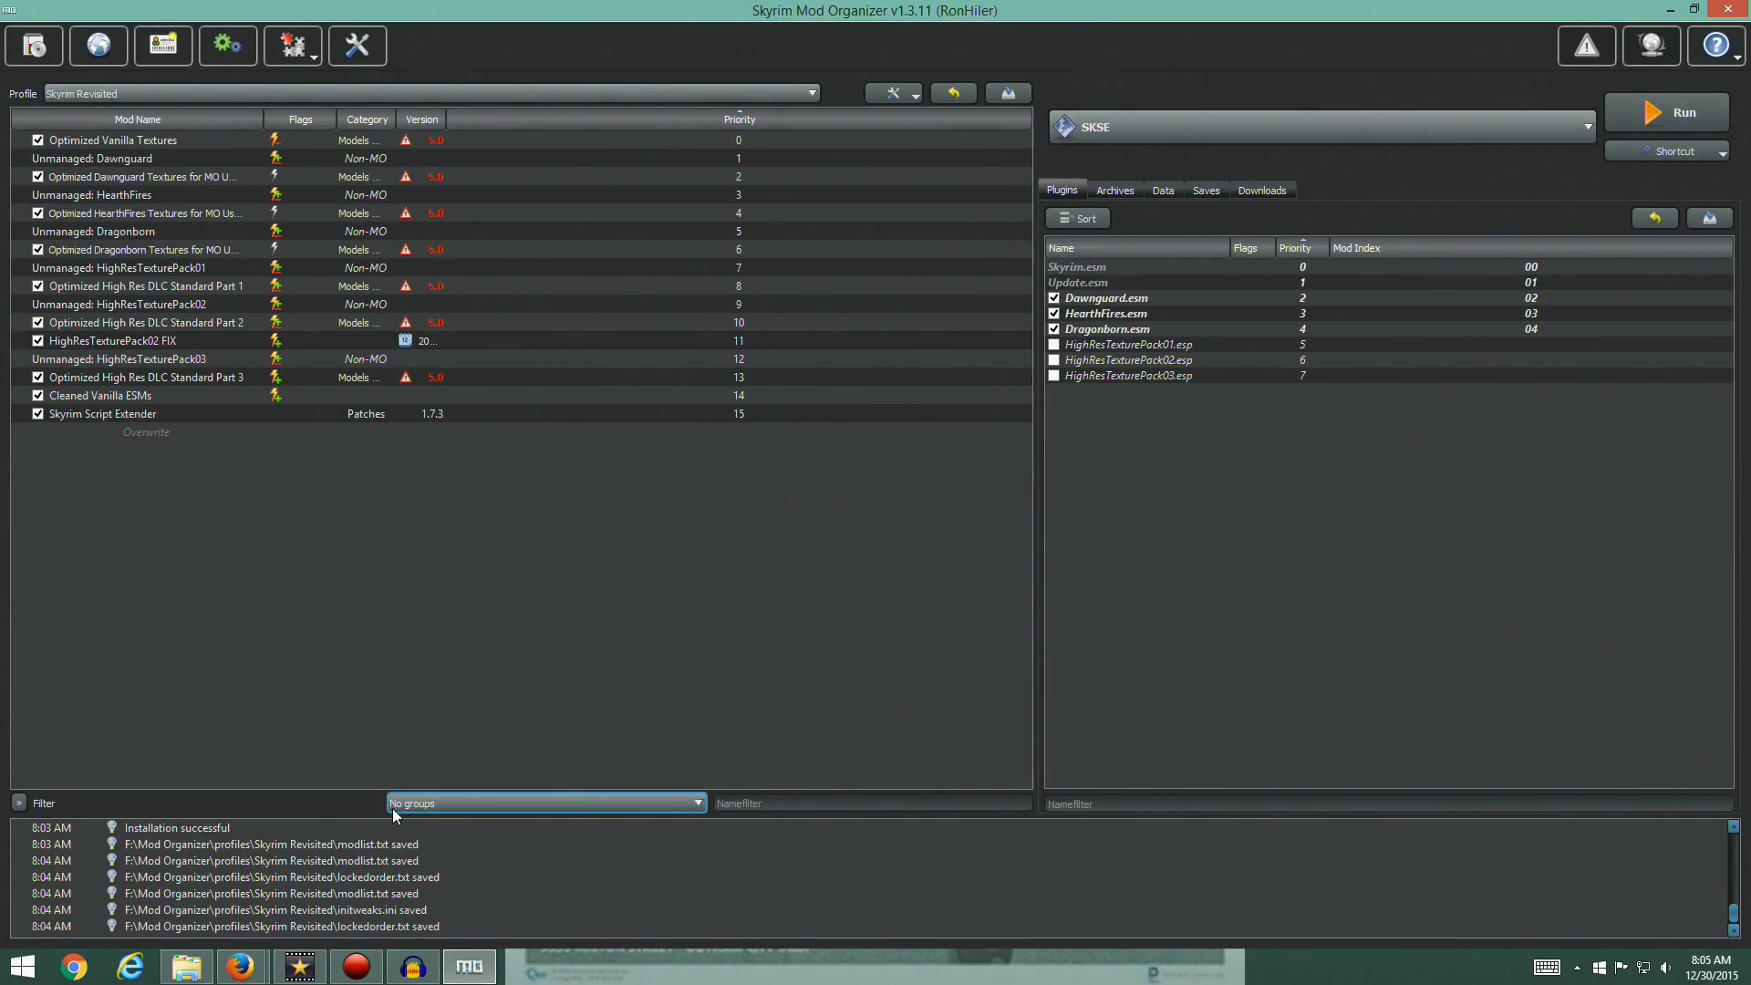
Switch to Firefox and close the Google Drive page for HighResTexturePack02 FIX.zip
mouse_move(242, 972)
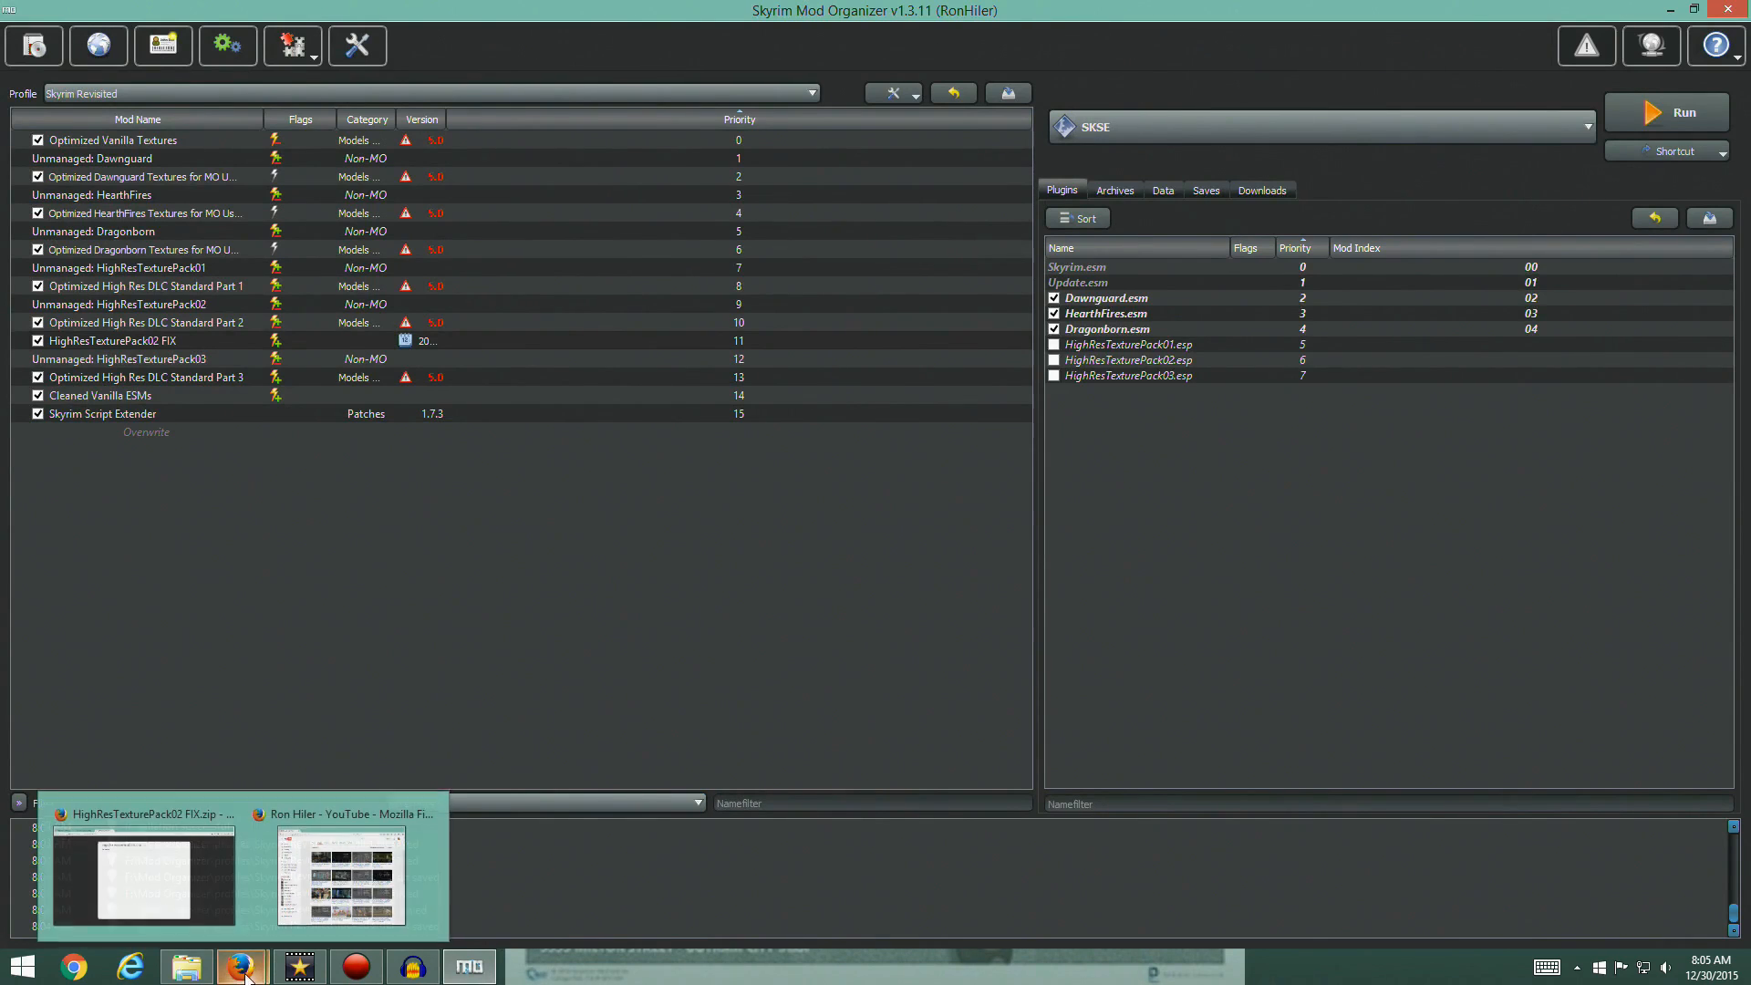
click(221, 910)
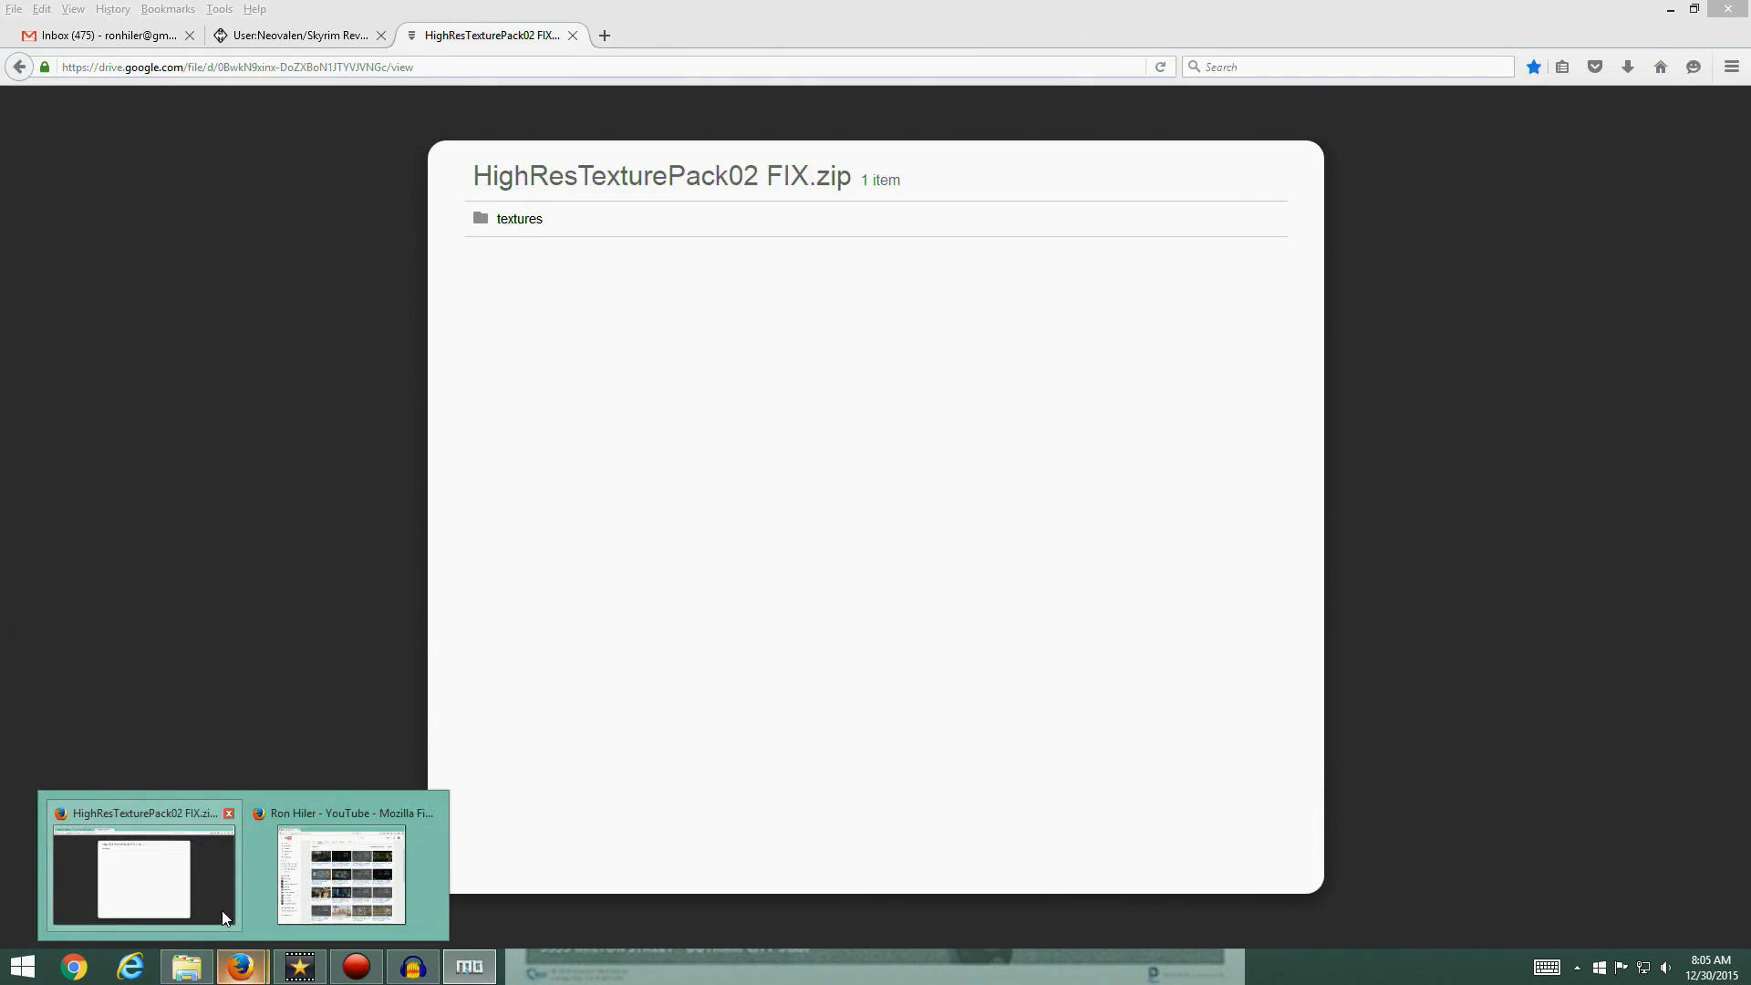
click(344, 42)
click(497, 36)
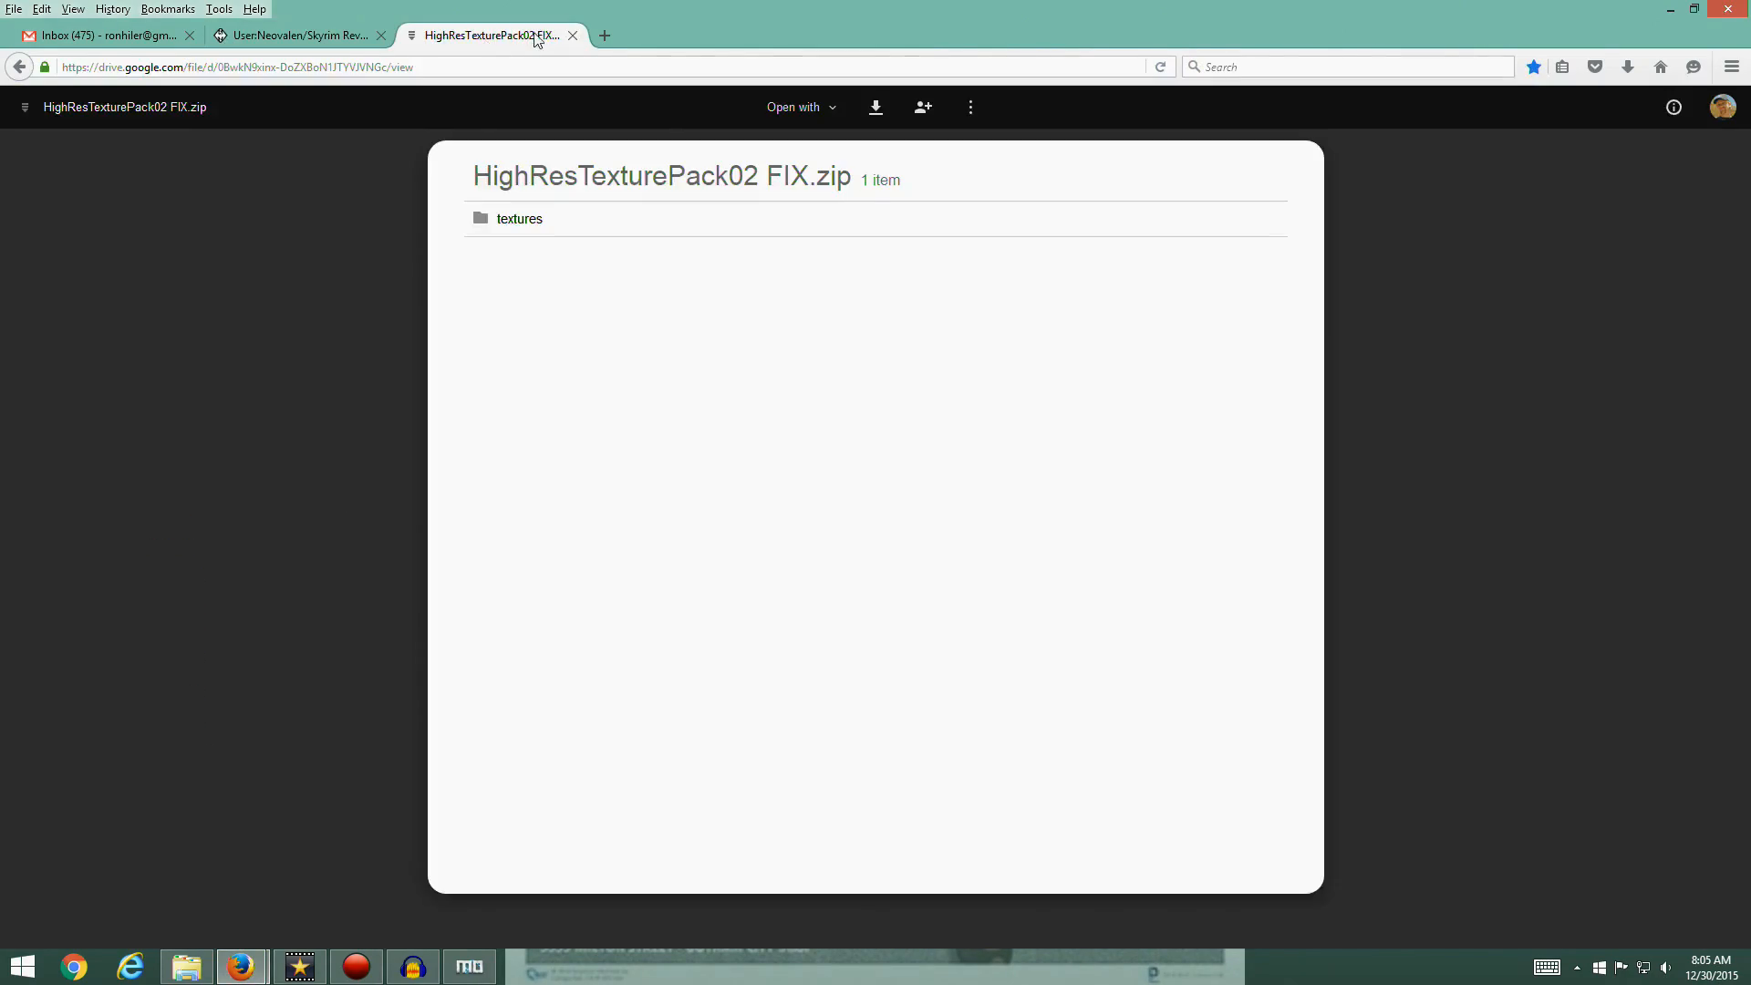
click(573, 35)
Review the guide from Optimizing The Bethesda Textures through ENB Series Graphics Modification, and view the linked ENB Series site briefly
scroll(509, 596, down, 4)
scroll(512, 589, up, 4)
scroll(819, 451, down, 1)
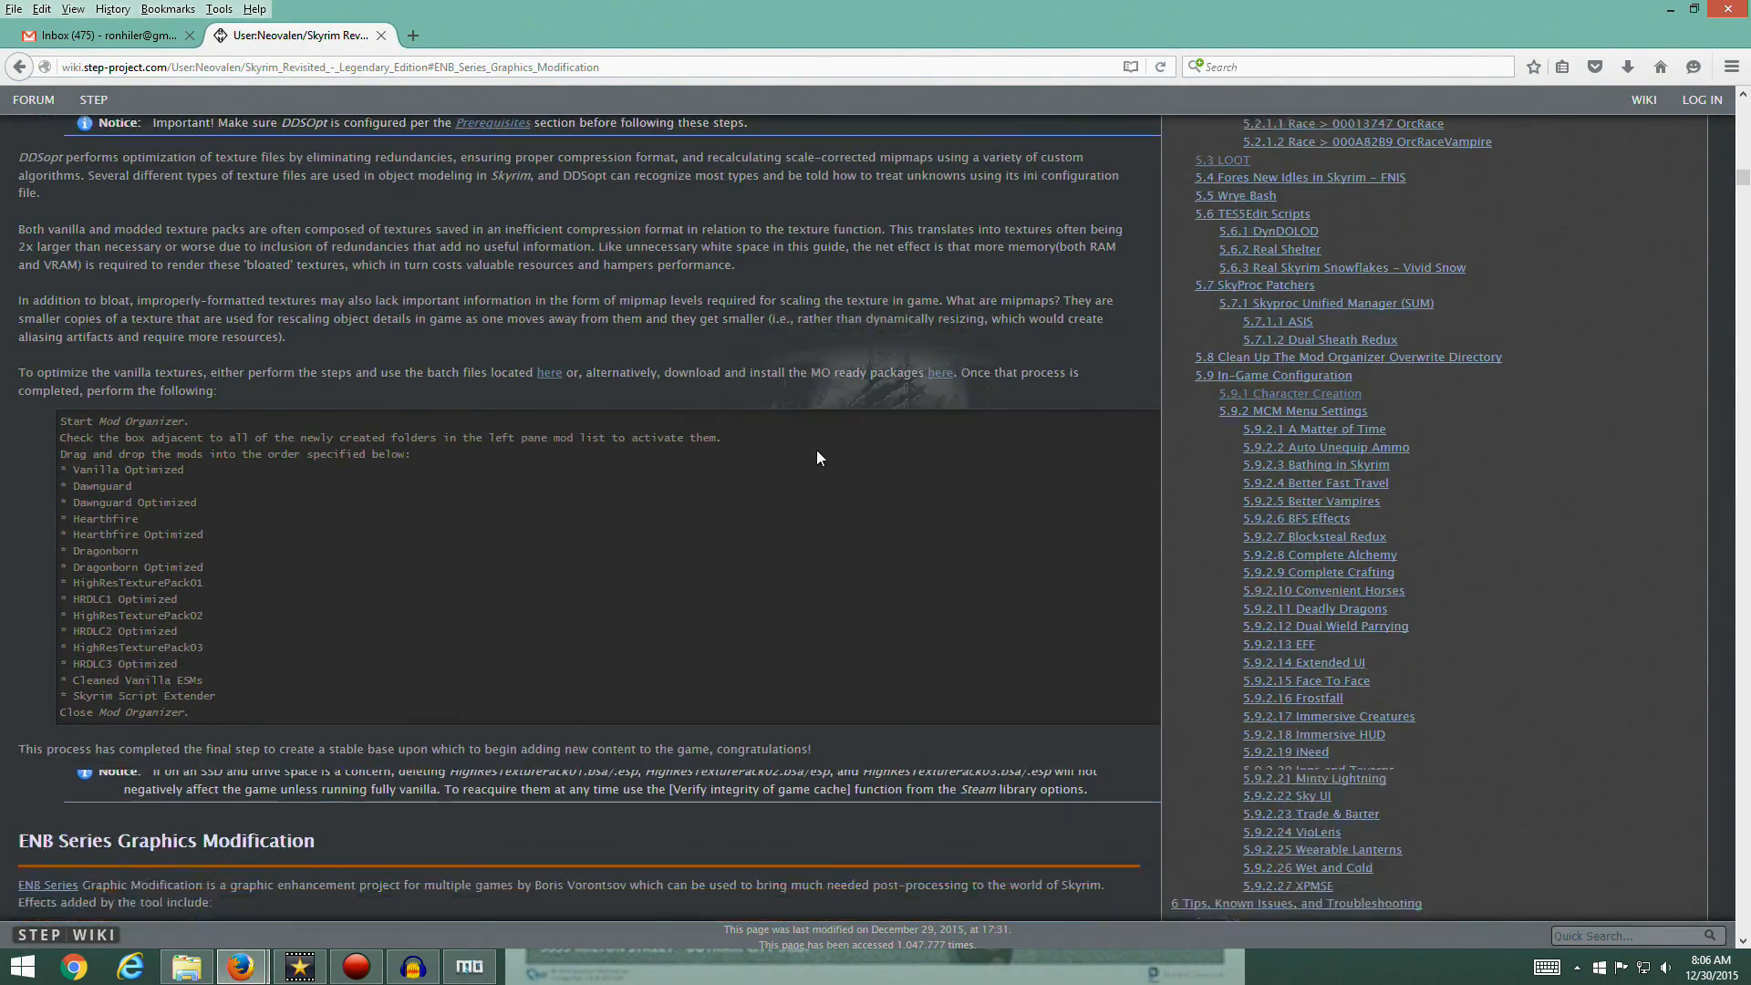
scroll(786, 445, down, 2)
scroll(777, 439, up, 5)
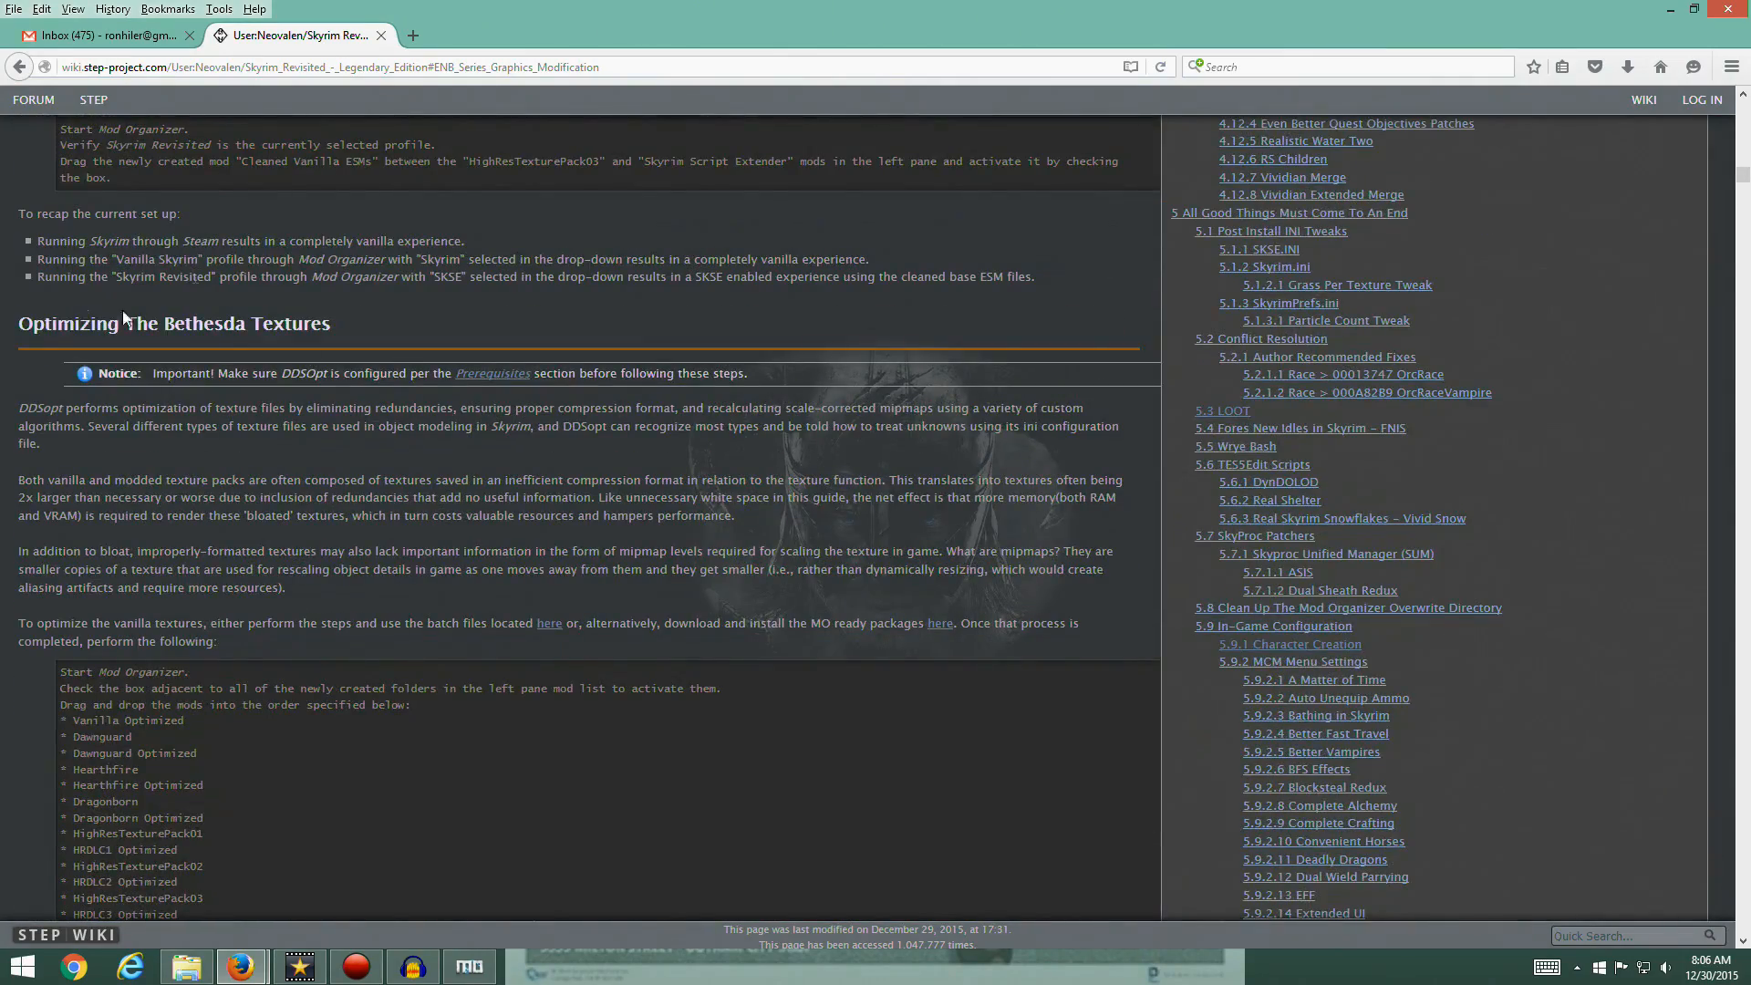
scroll(298, 561, down, 9)
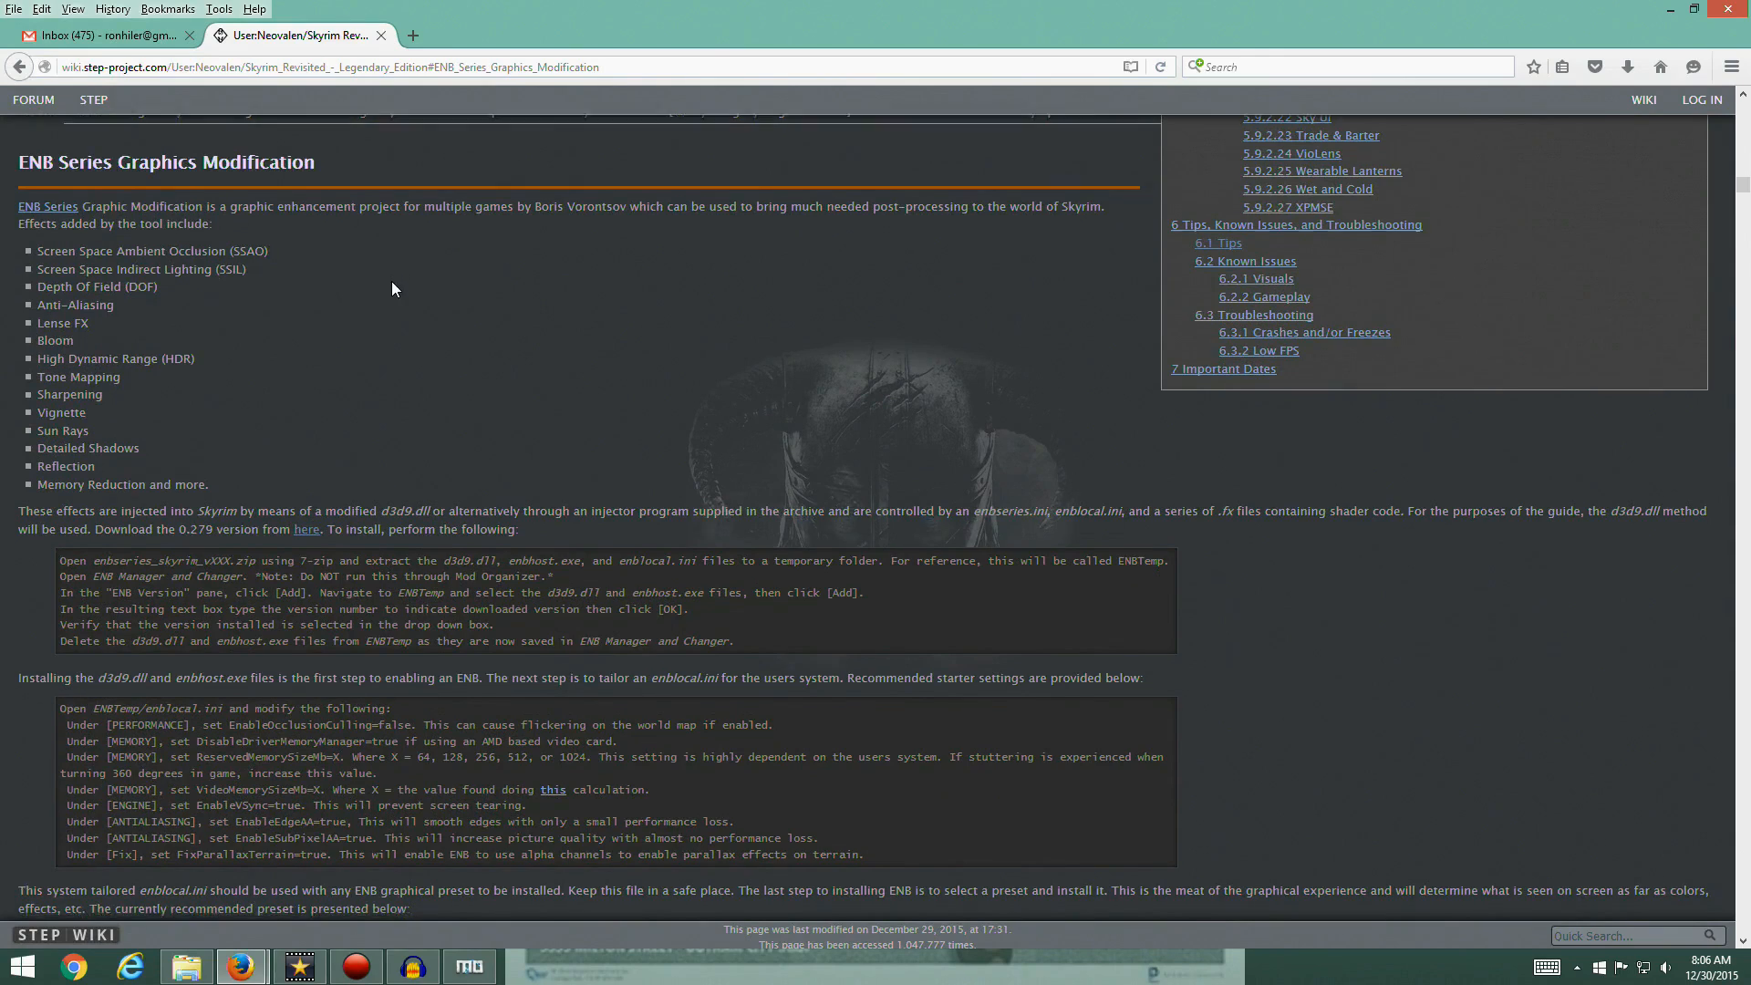
scroll(391, 281, down, 1)
scroll(282, 195, up, 3)
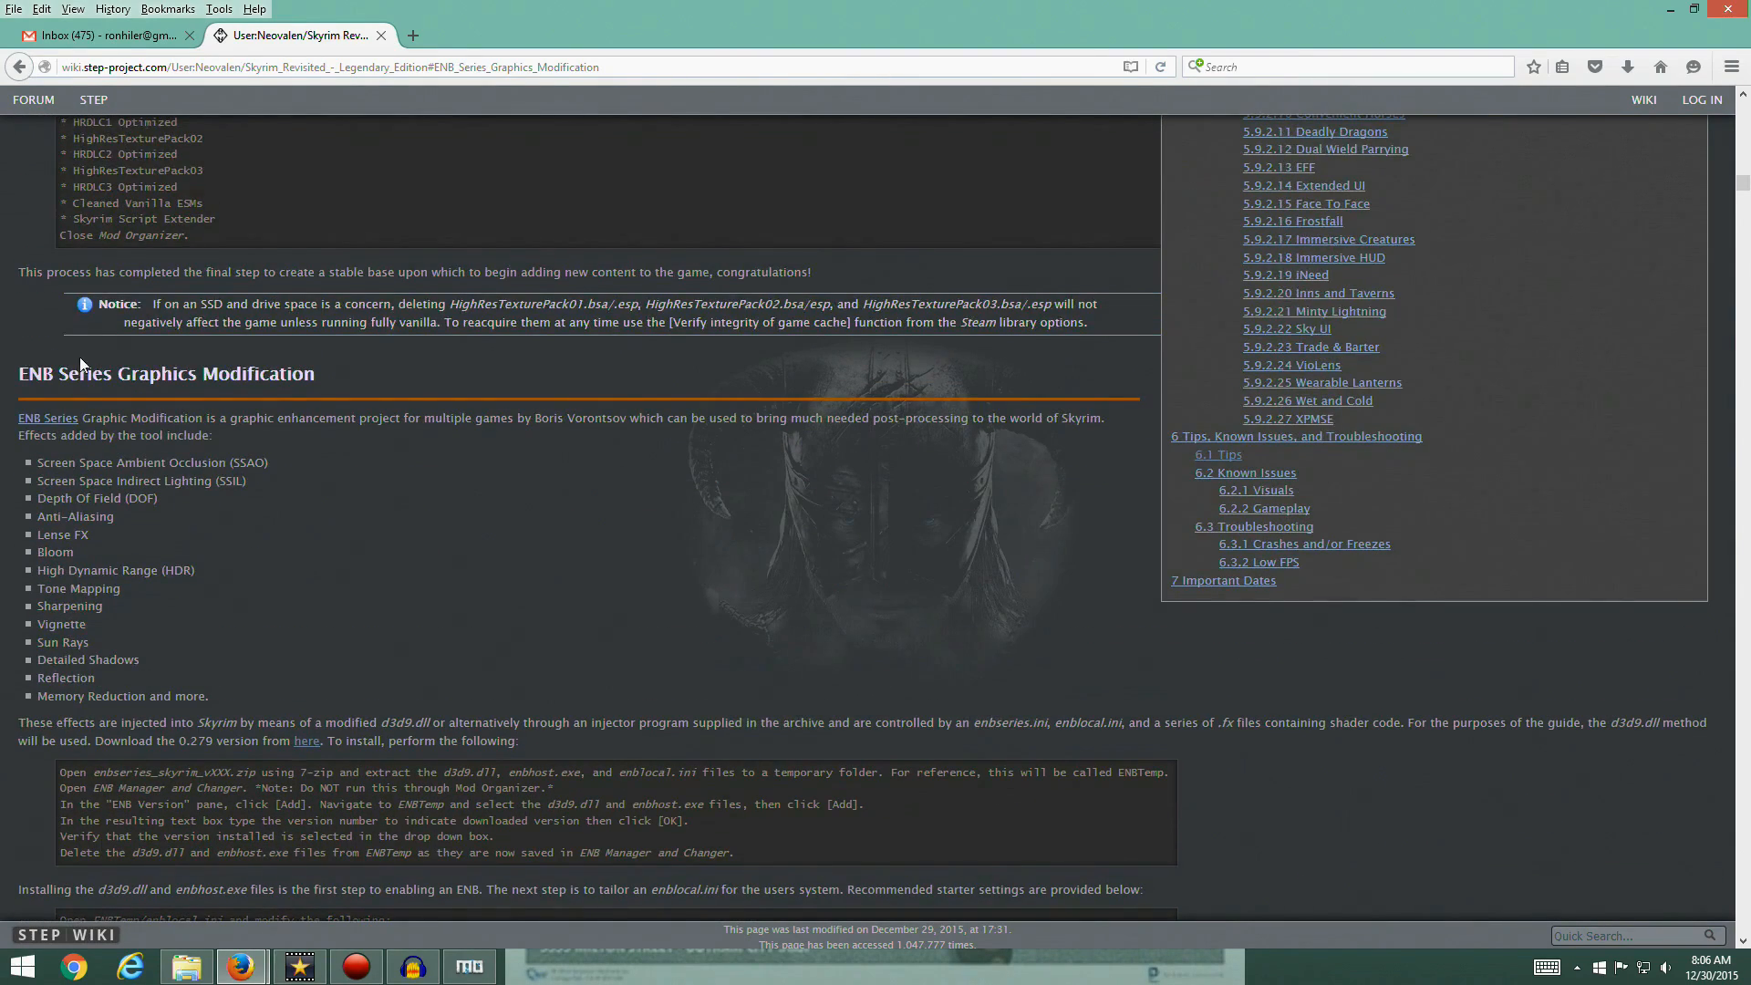
click(50, 421)
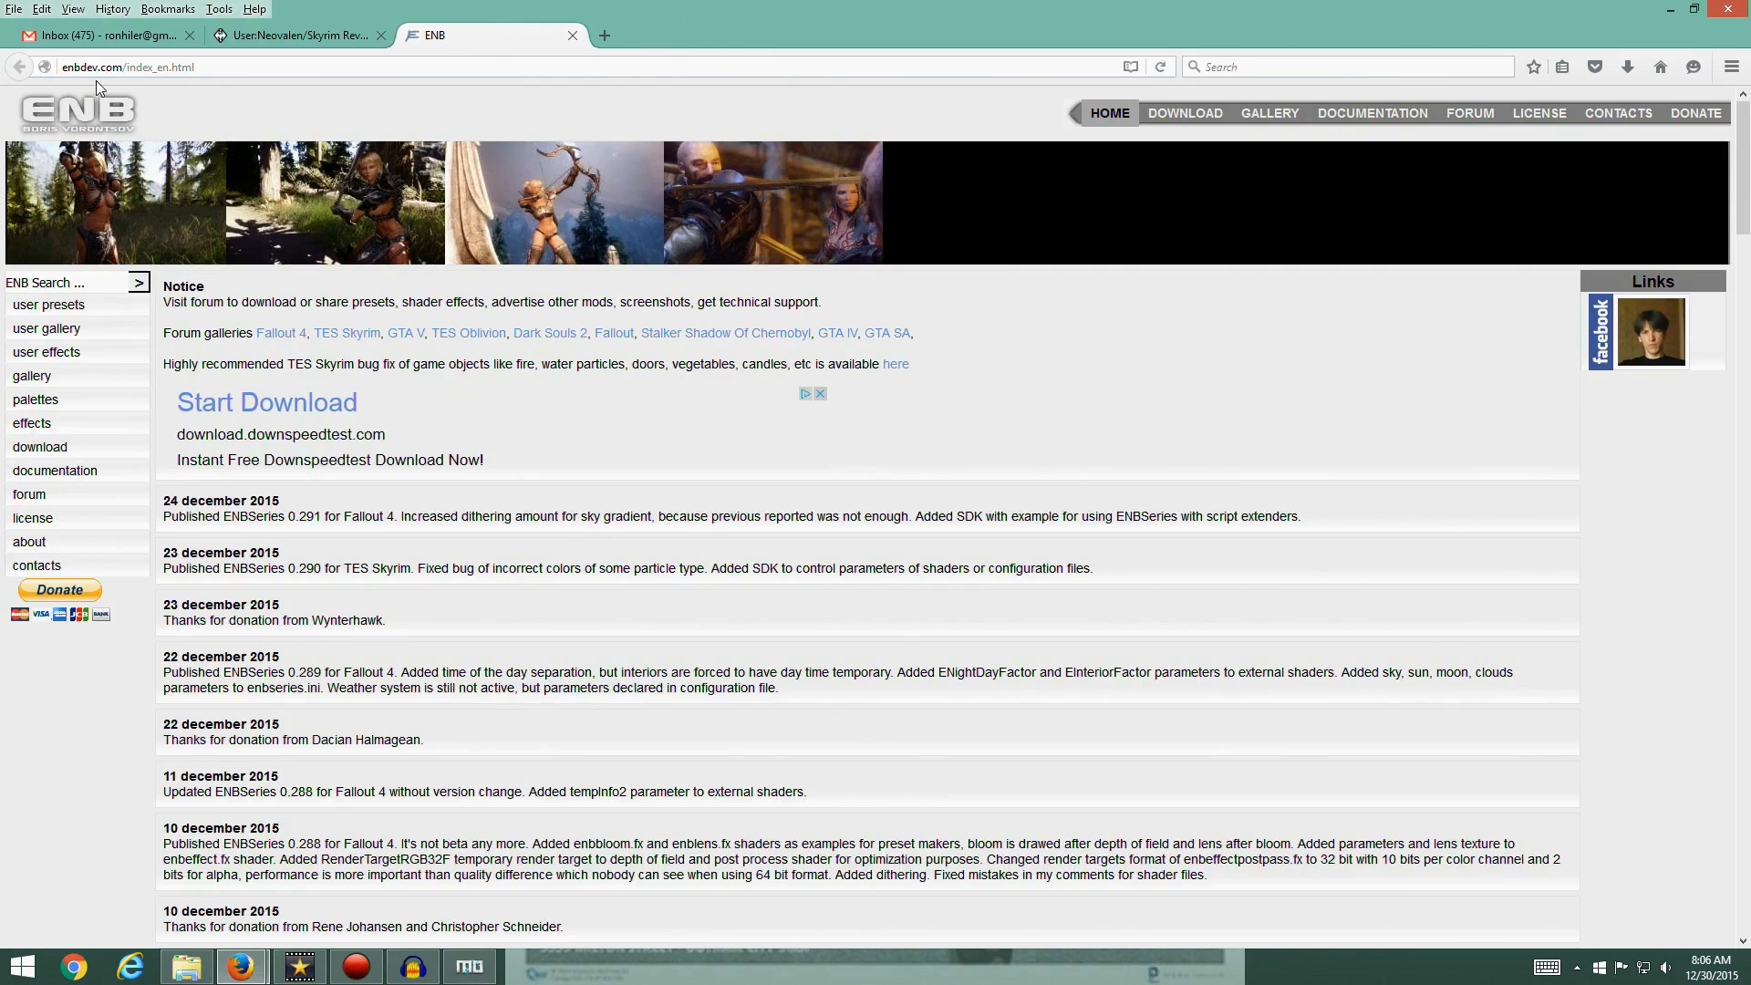
click(573, 35)
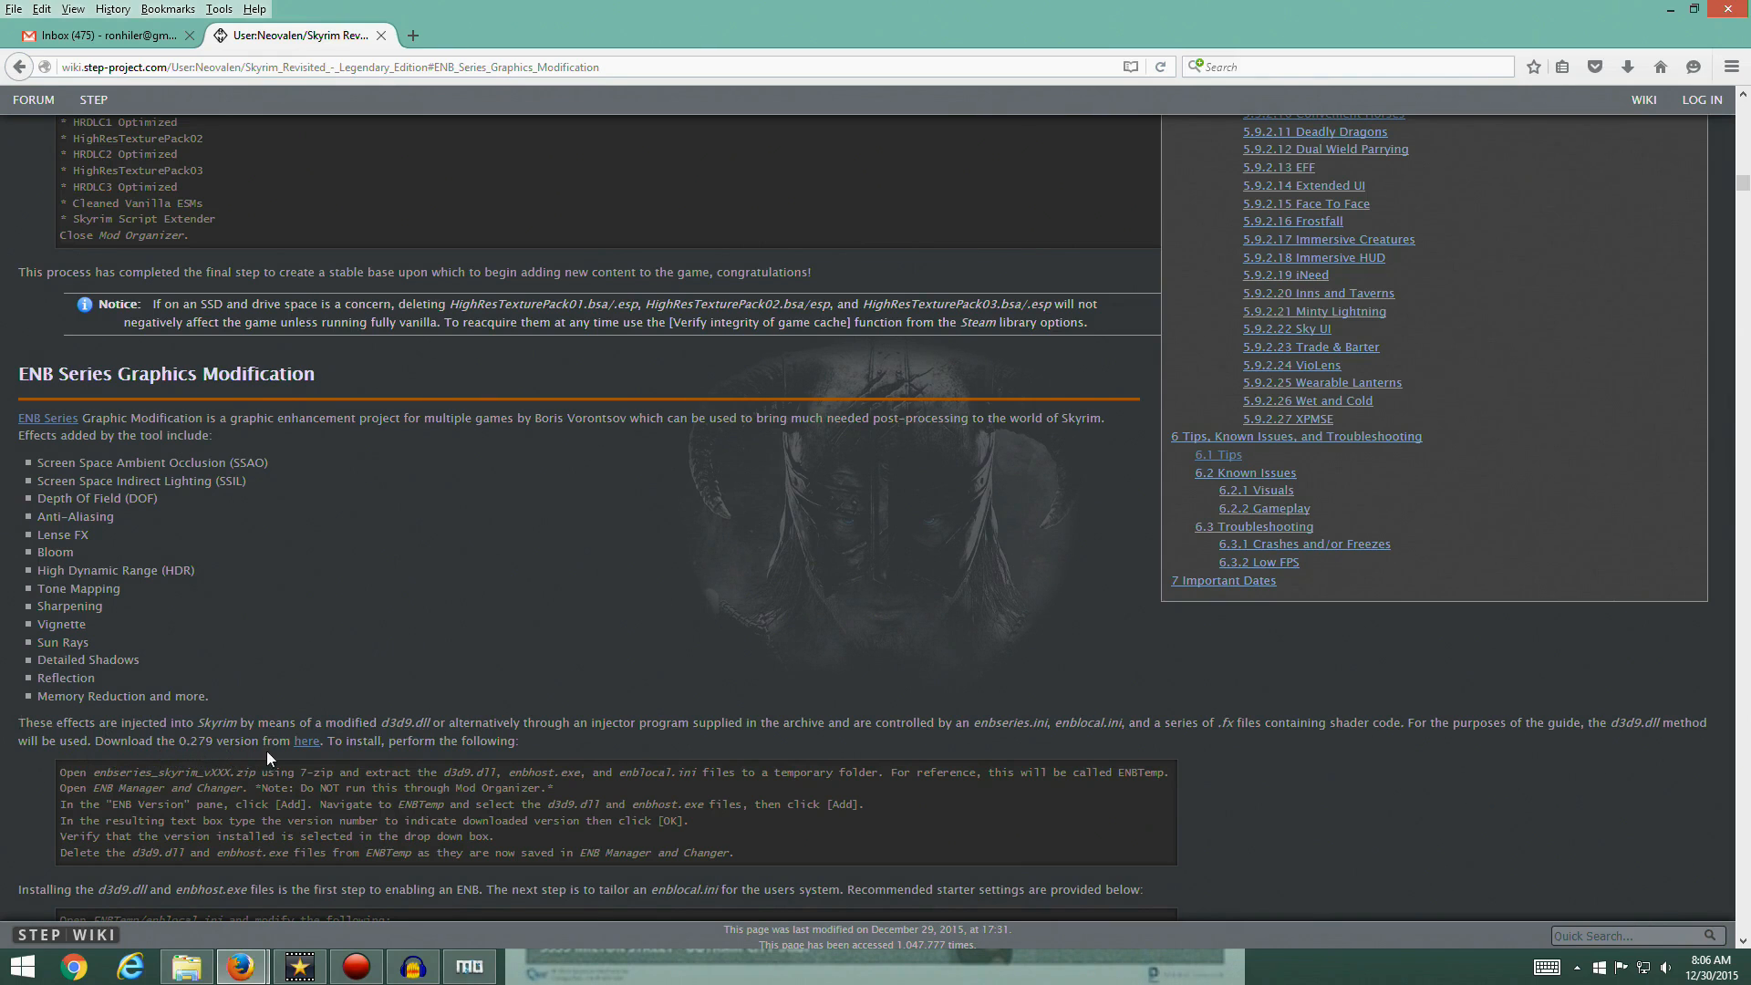
Open the guide's ENB download link and compare the page it leads to with the TES Skyrim version list on enbdev.com
click(306, 742)
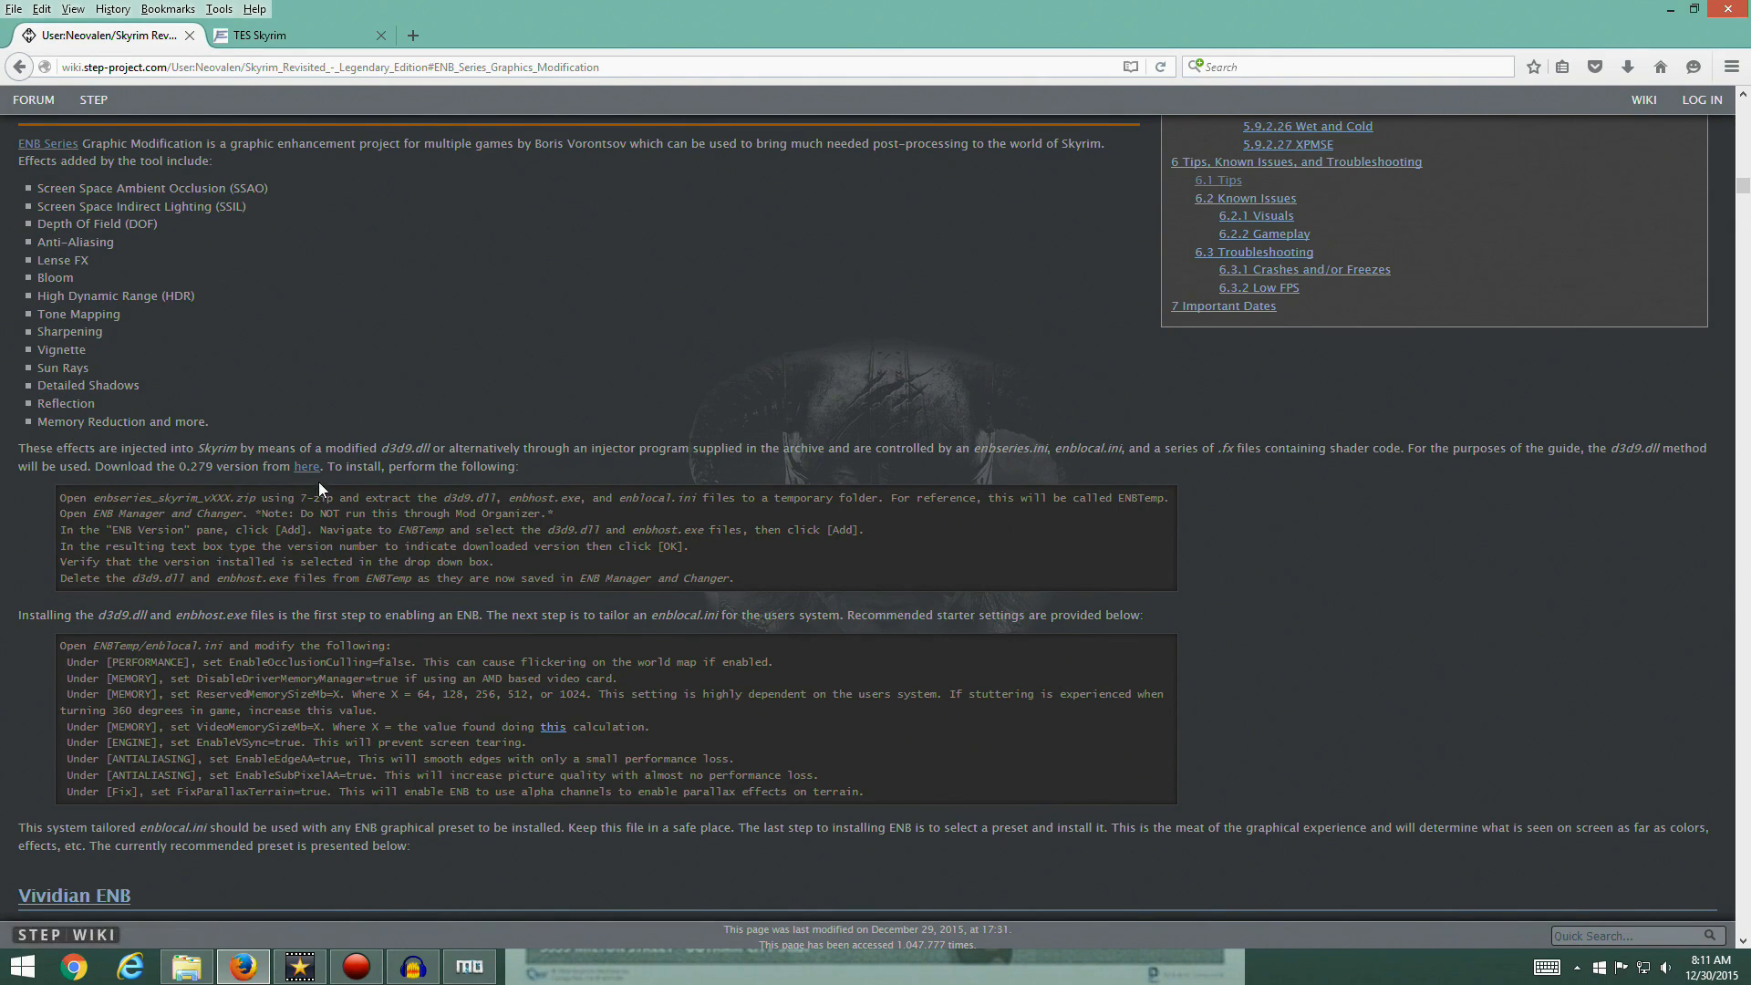
click(305, 467)
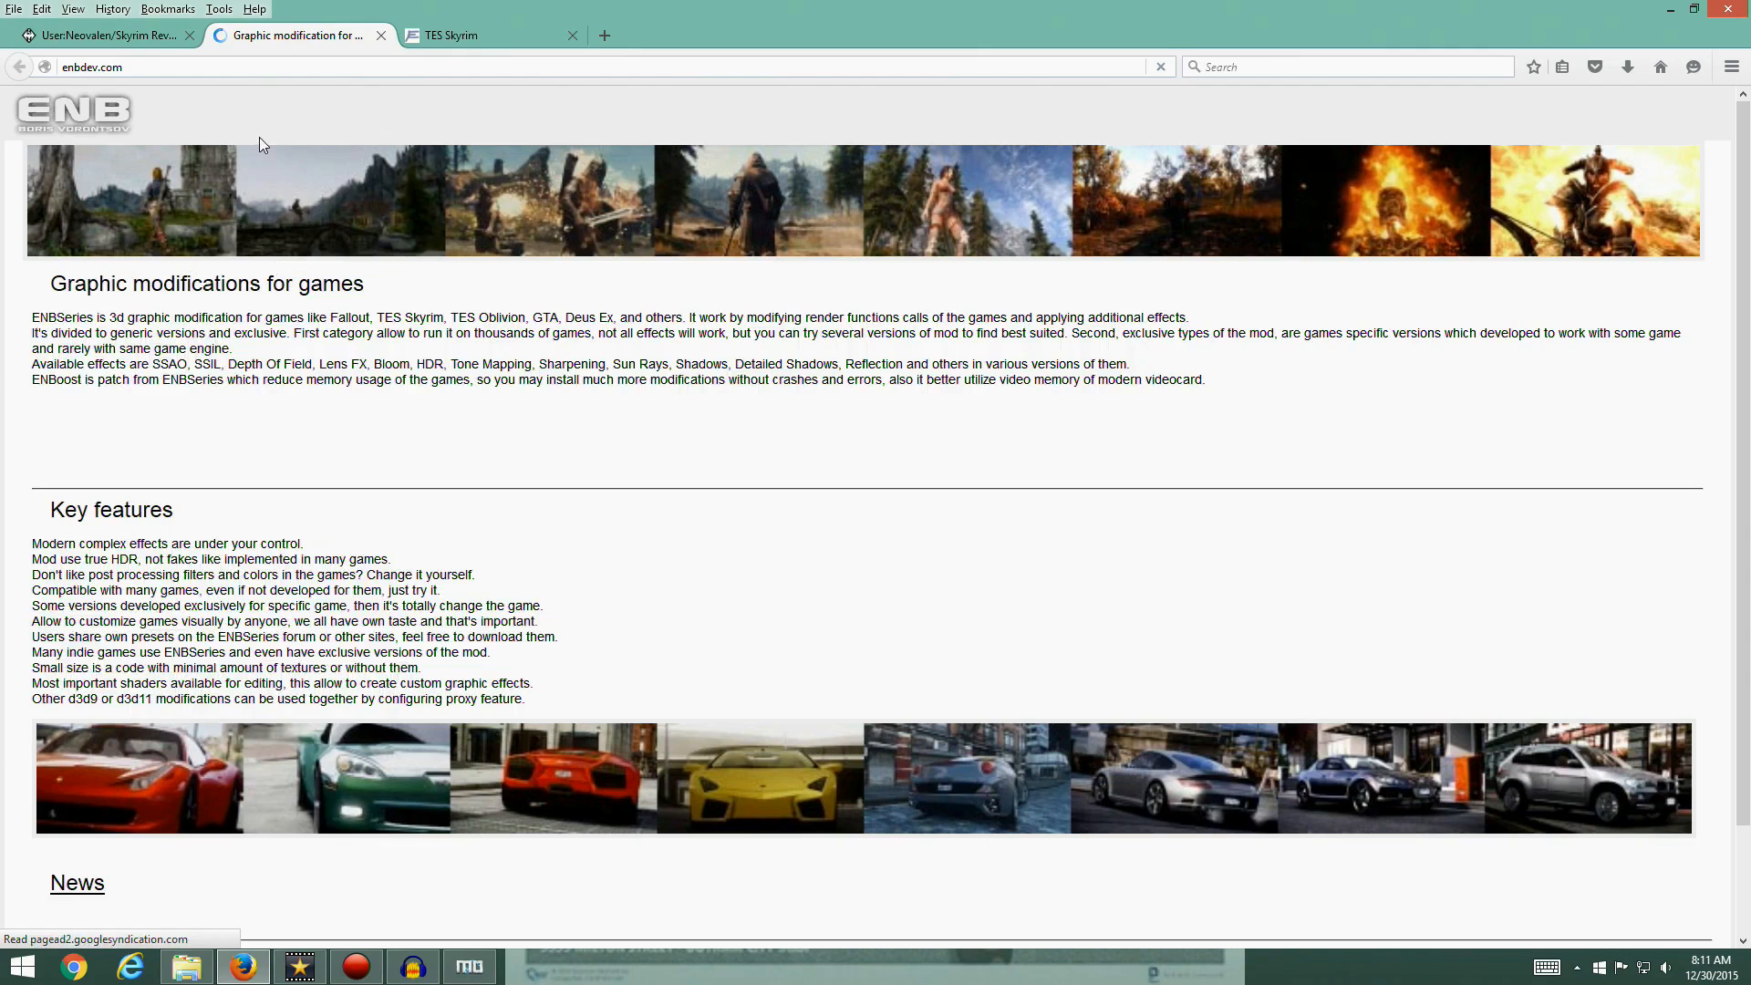
click(478, 36)
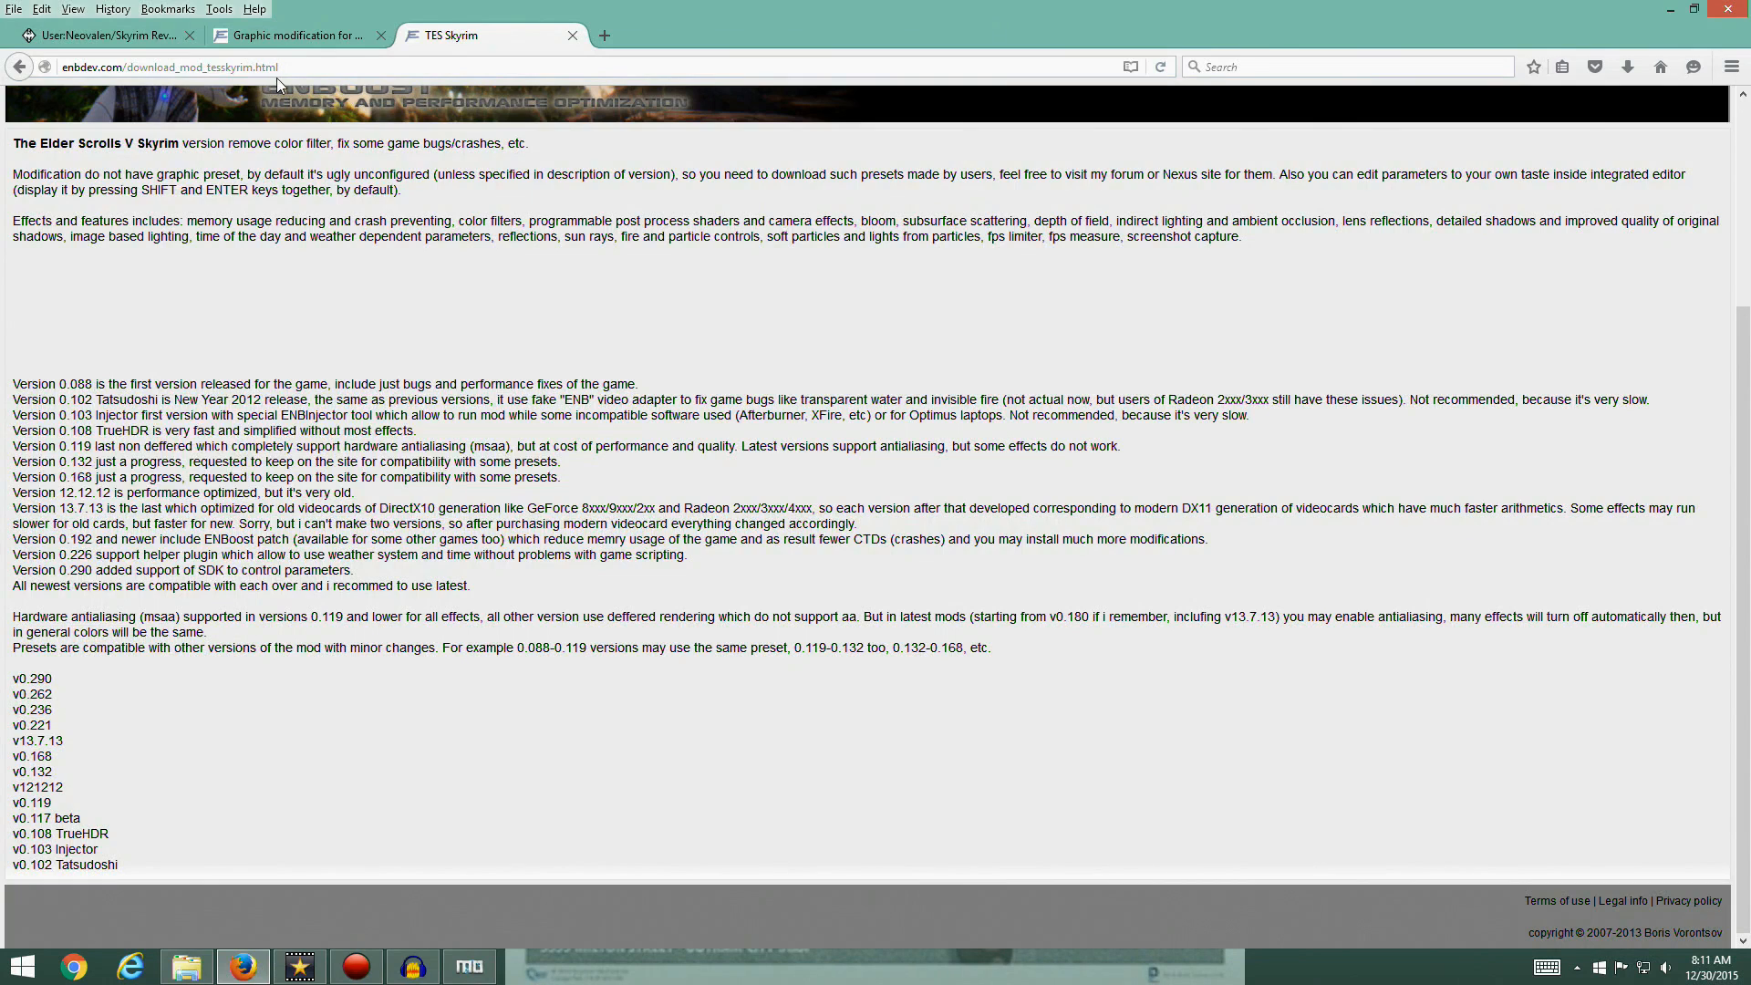
click(313, 33)
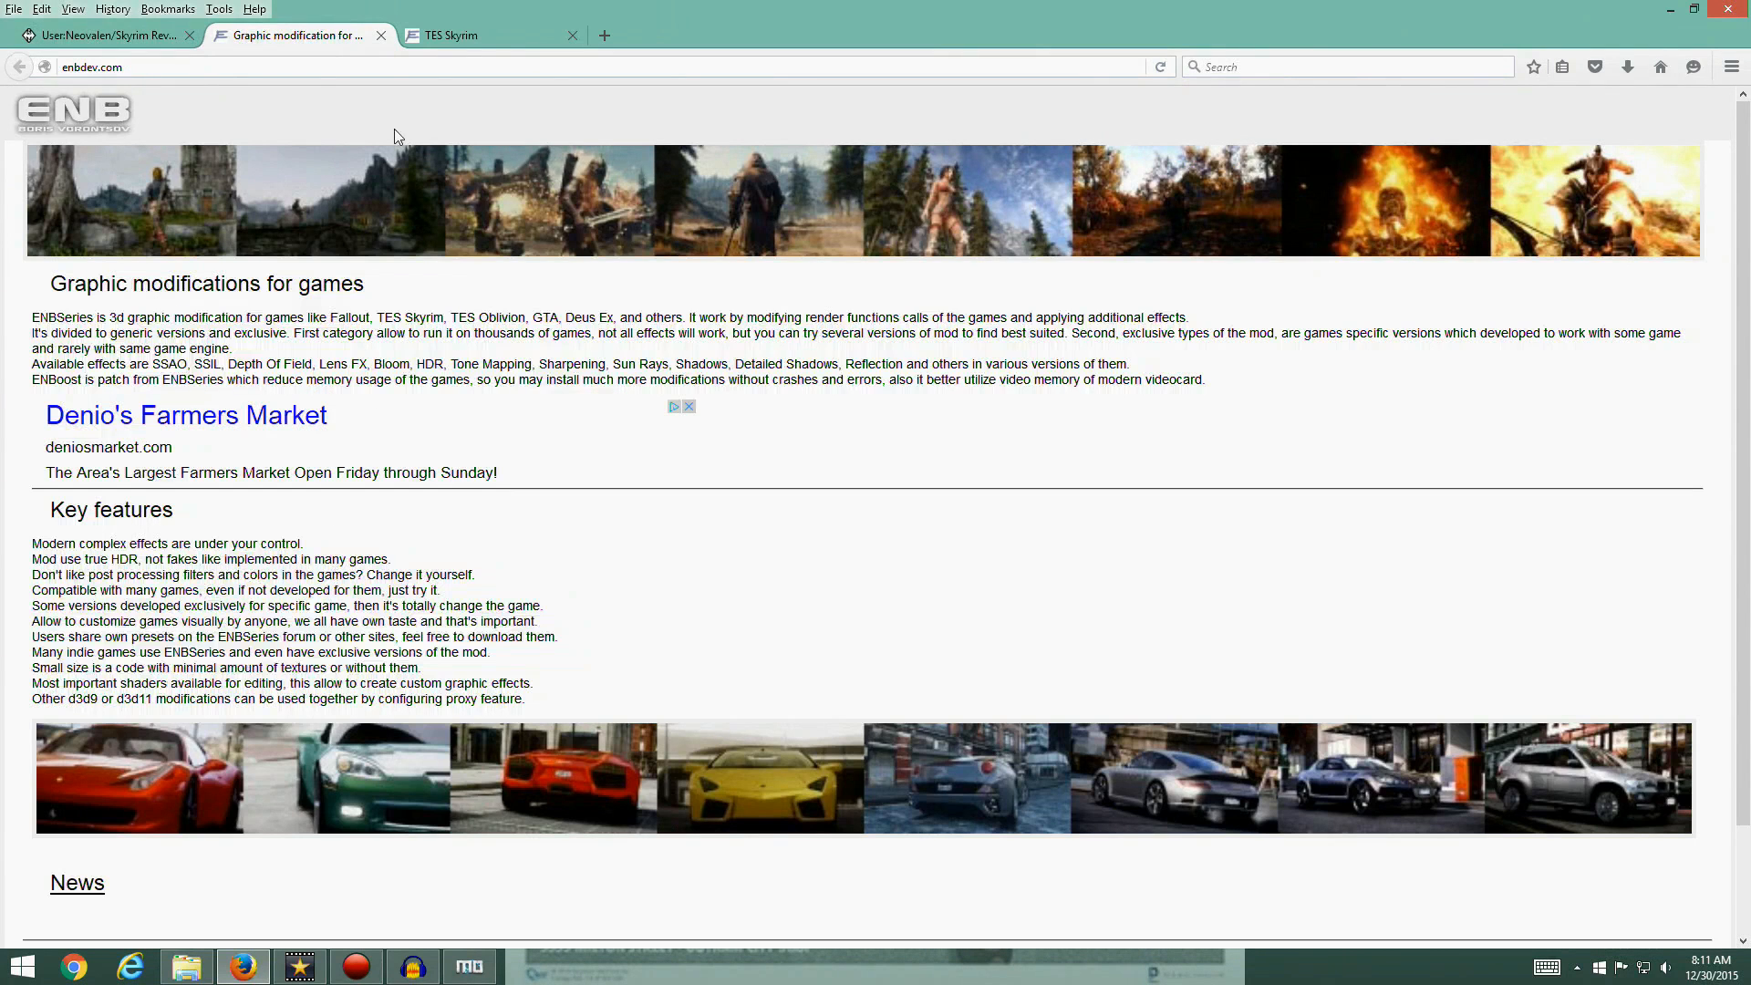
click(113, 37)
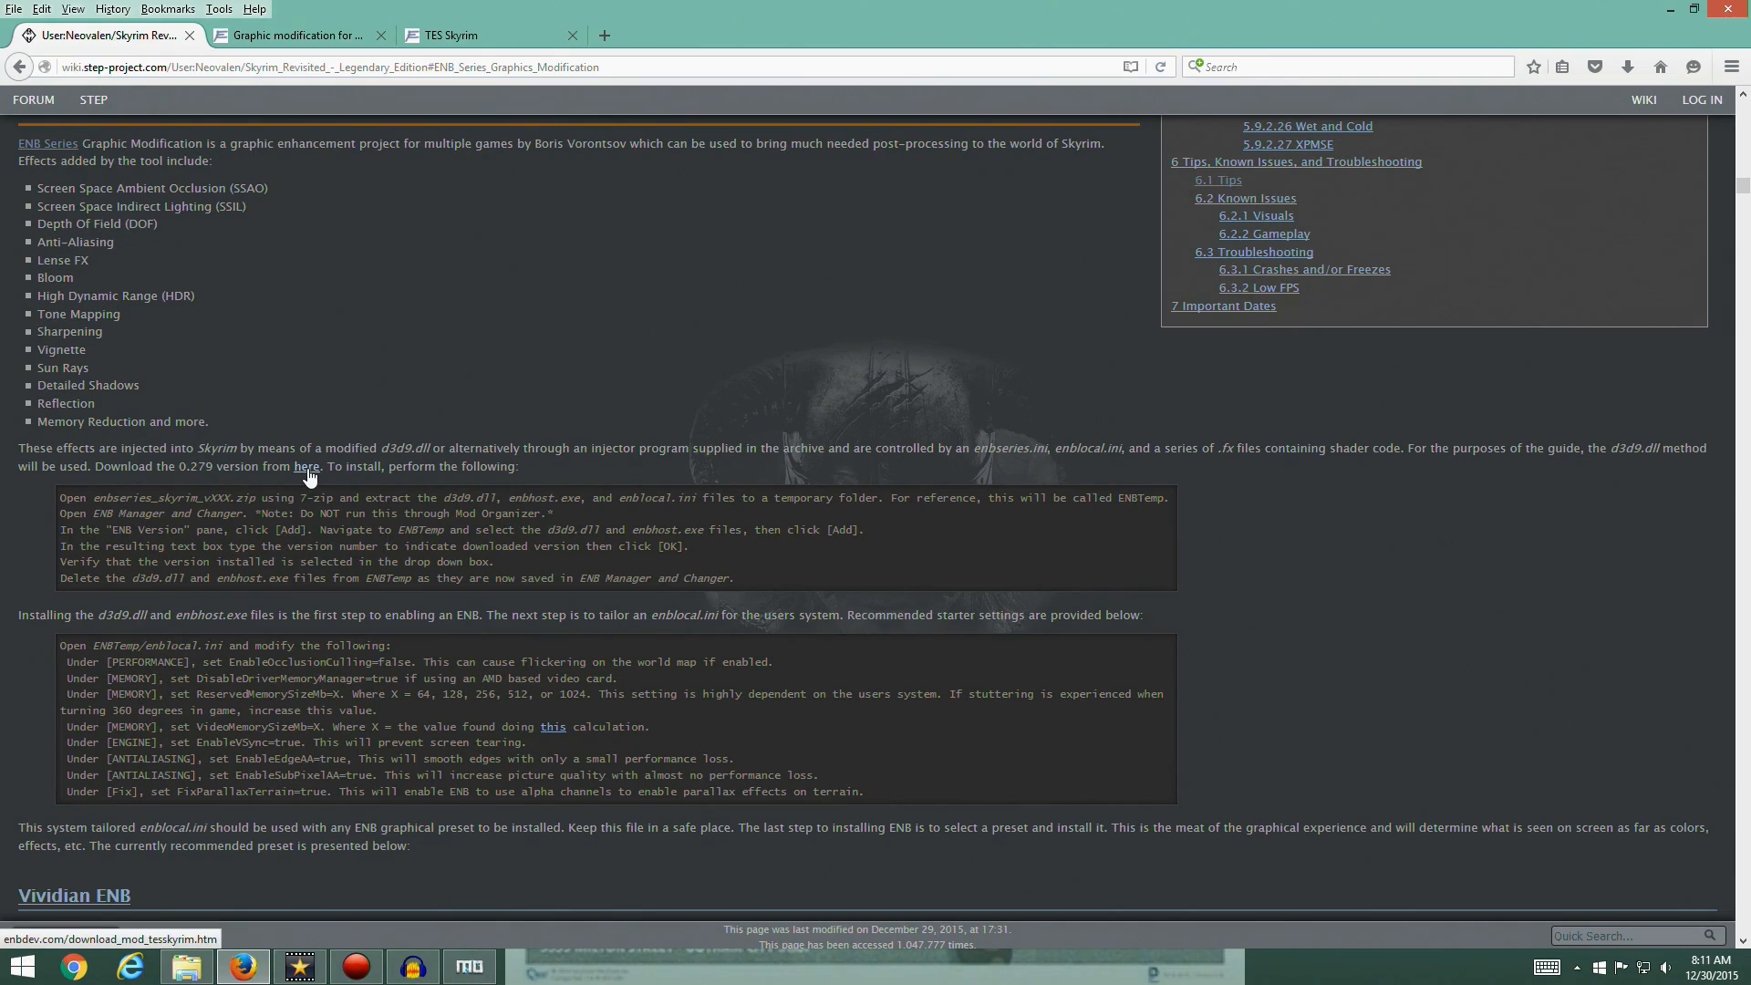
click(468, 38)
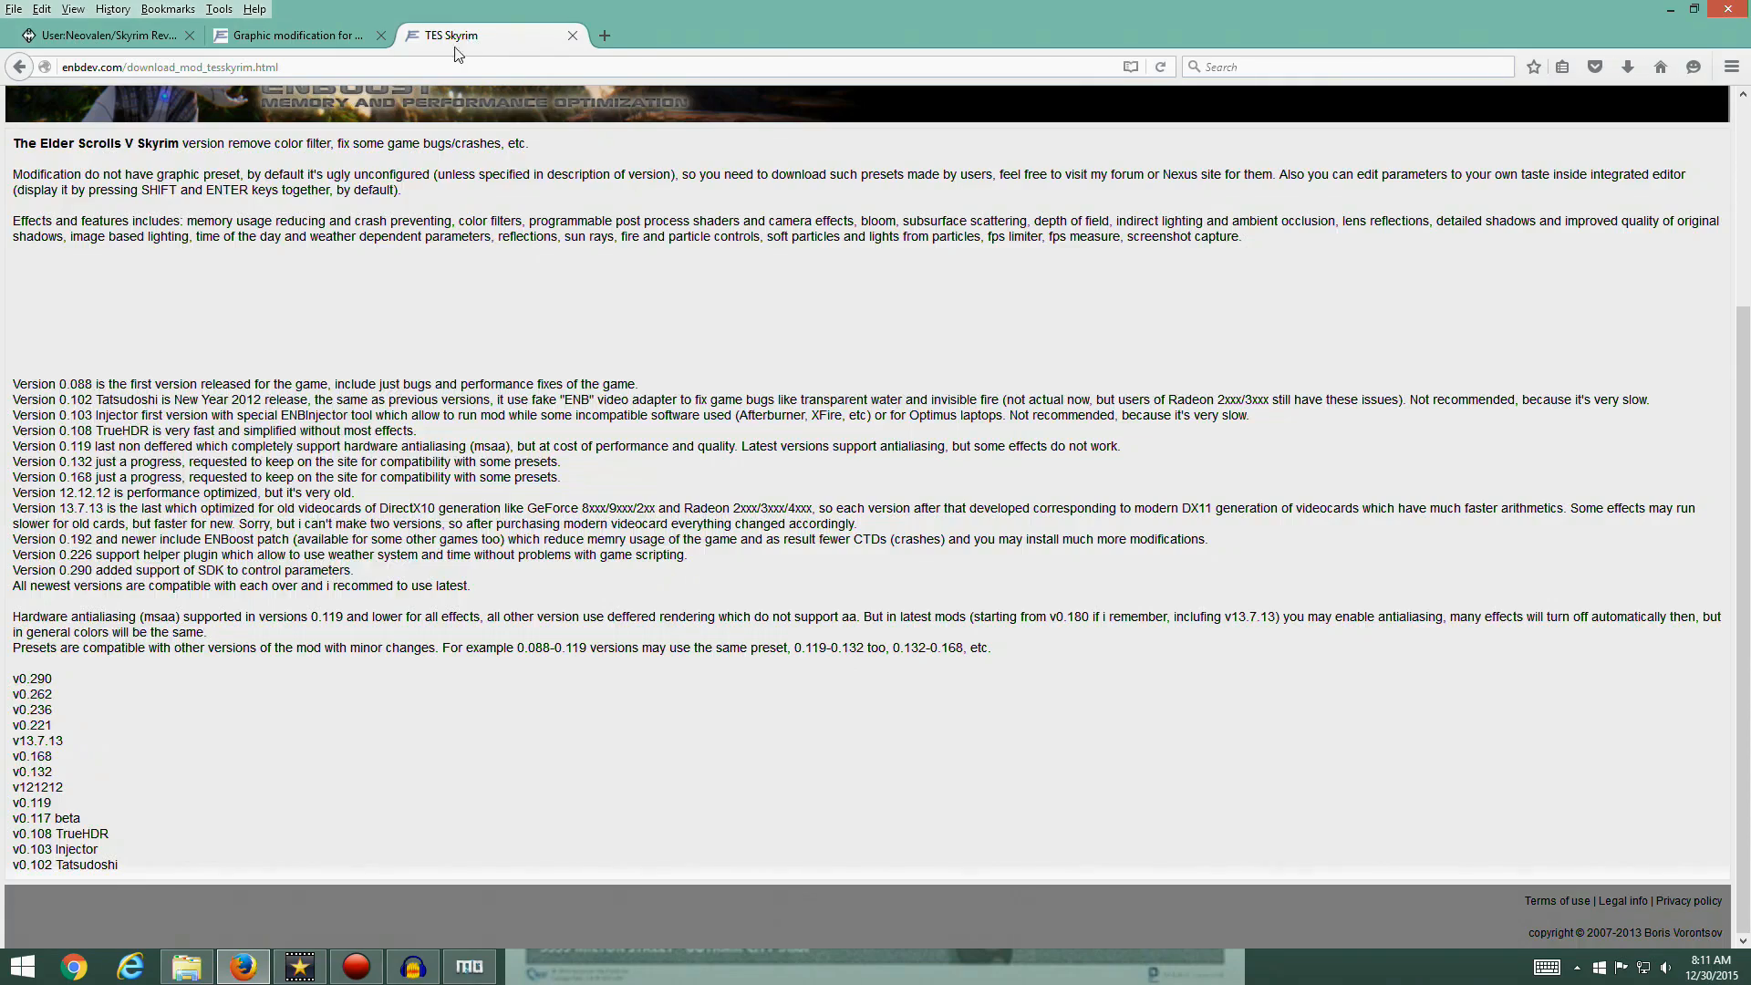
scroll(426, 456, up, 5)
scroll(427, 456, down, 5)
click(166, 36)
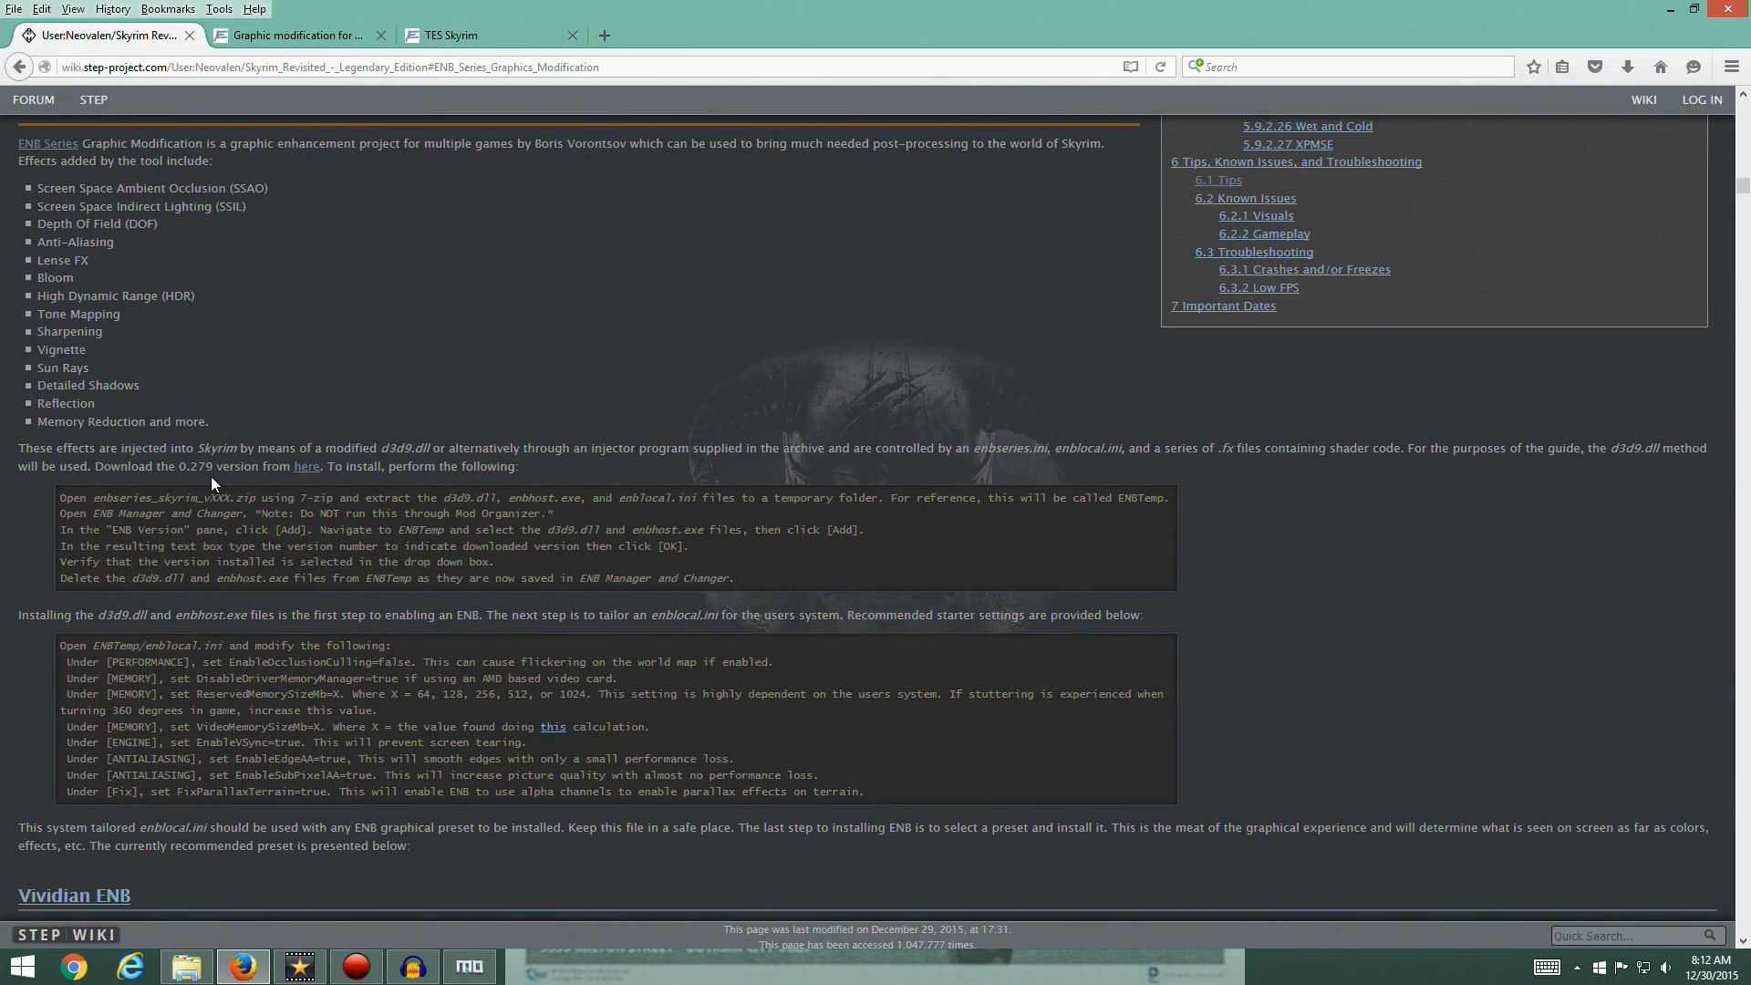
From the TES Skyrim version list, open ENBSeries v0.290 and save enbseries_skyrim_v0290.zip
click(455, 37)
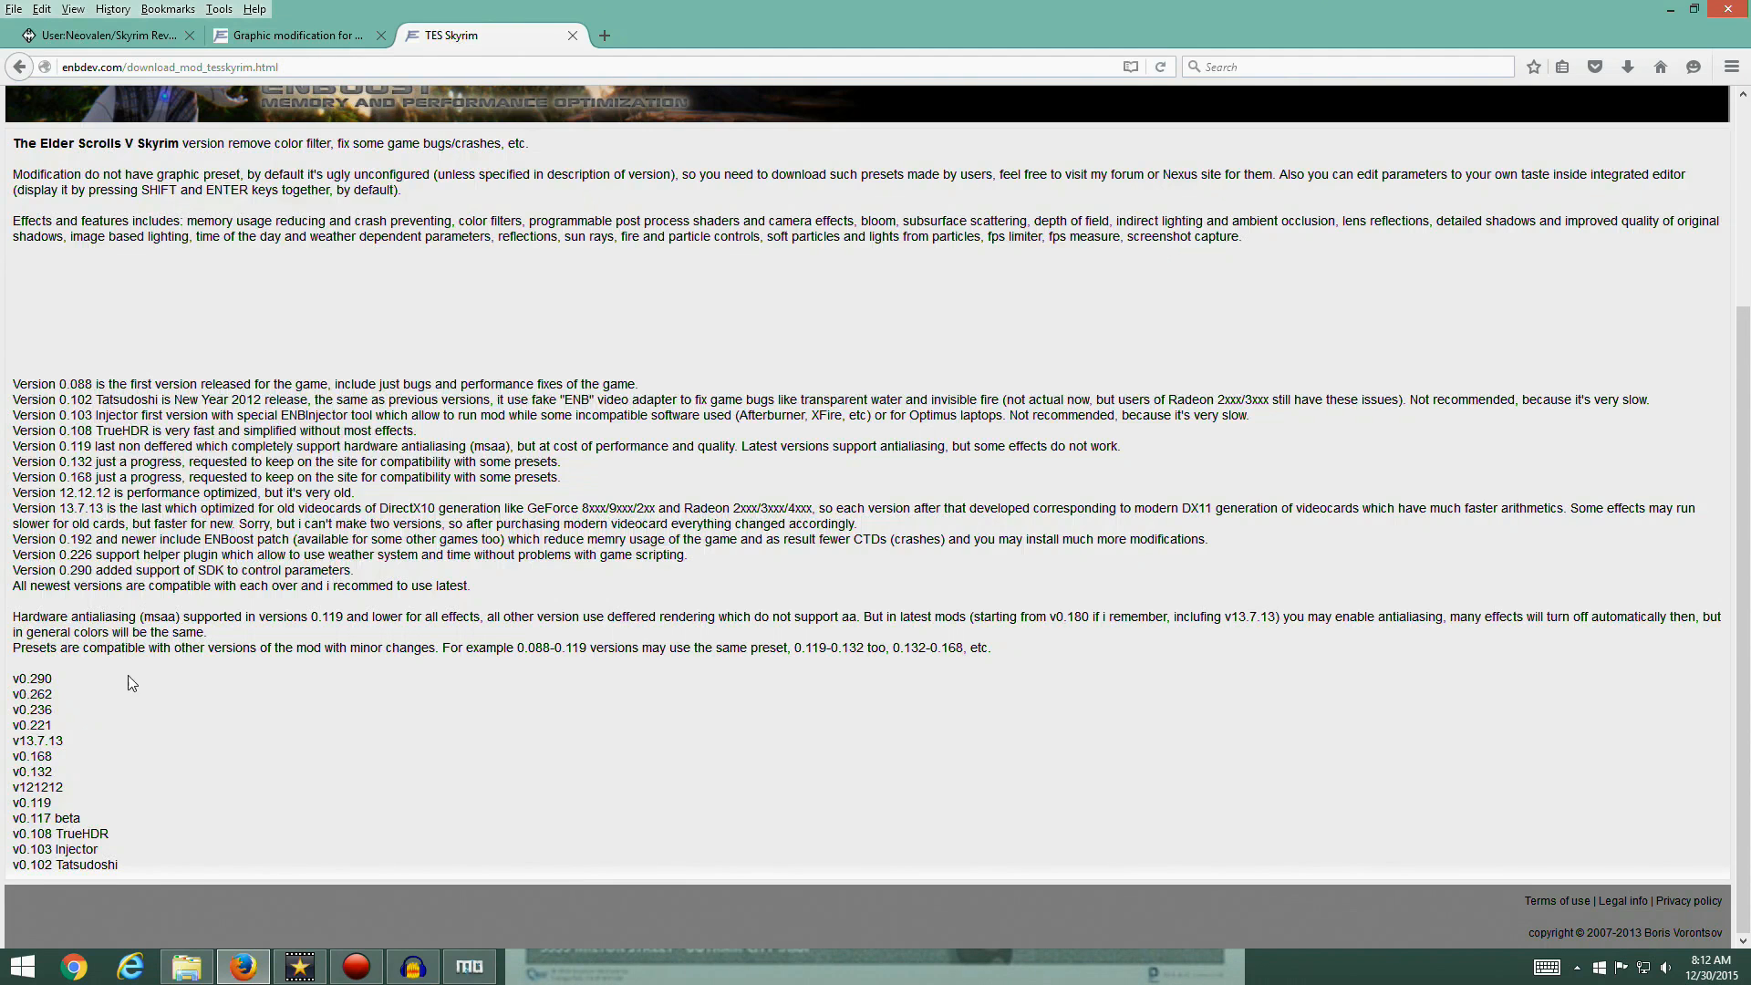
click(40, 686)
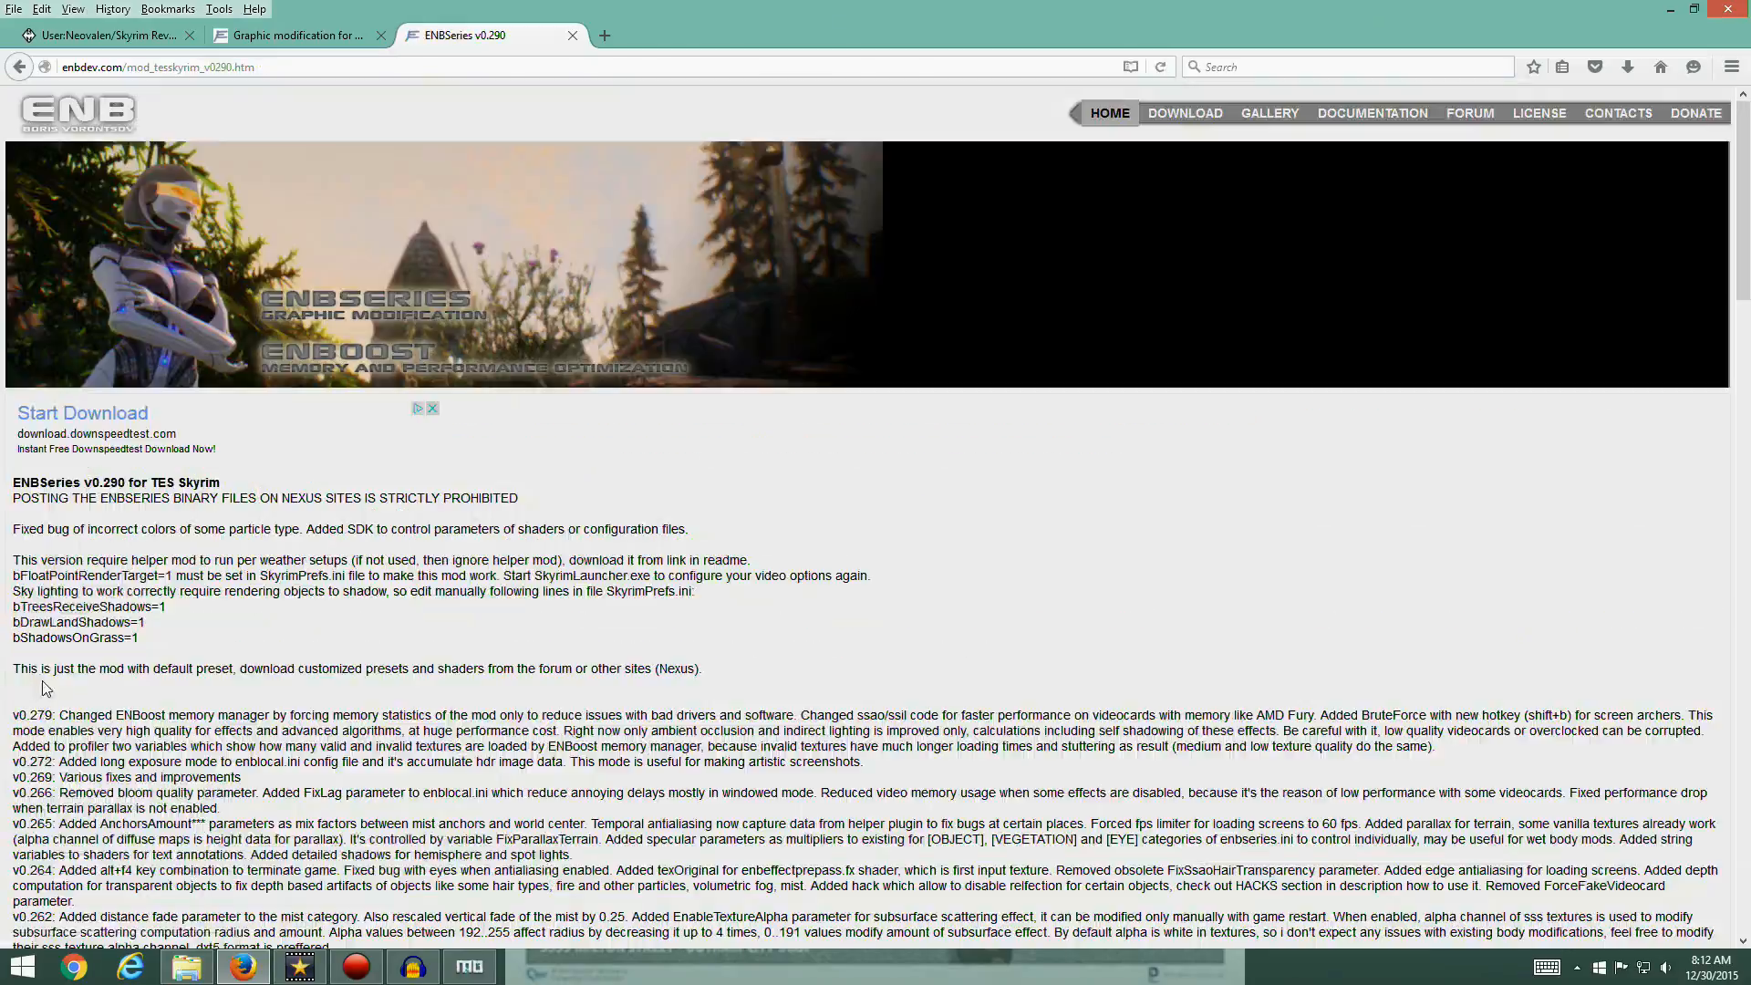
scroll(511, 452, down, 15)
scroll(511, 452, down, 5)
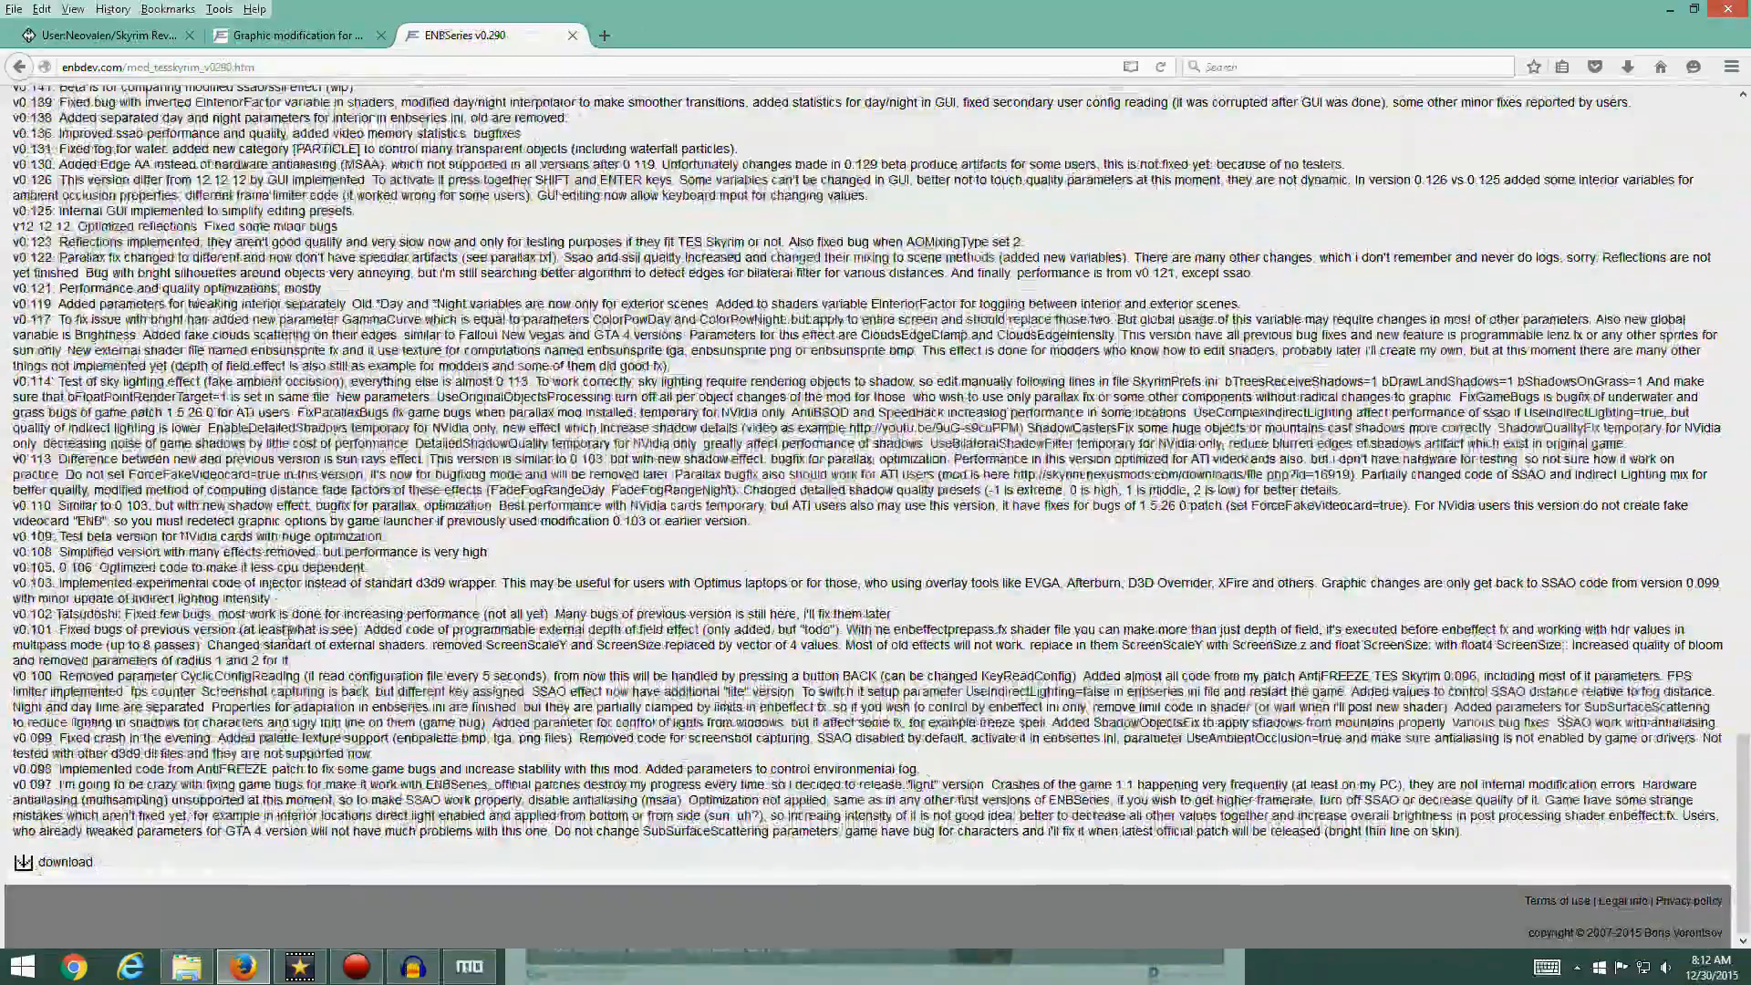
click(26, 865)
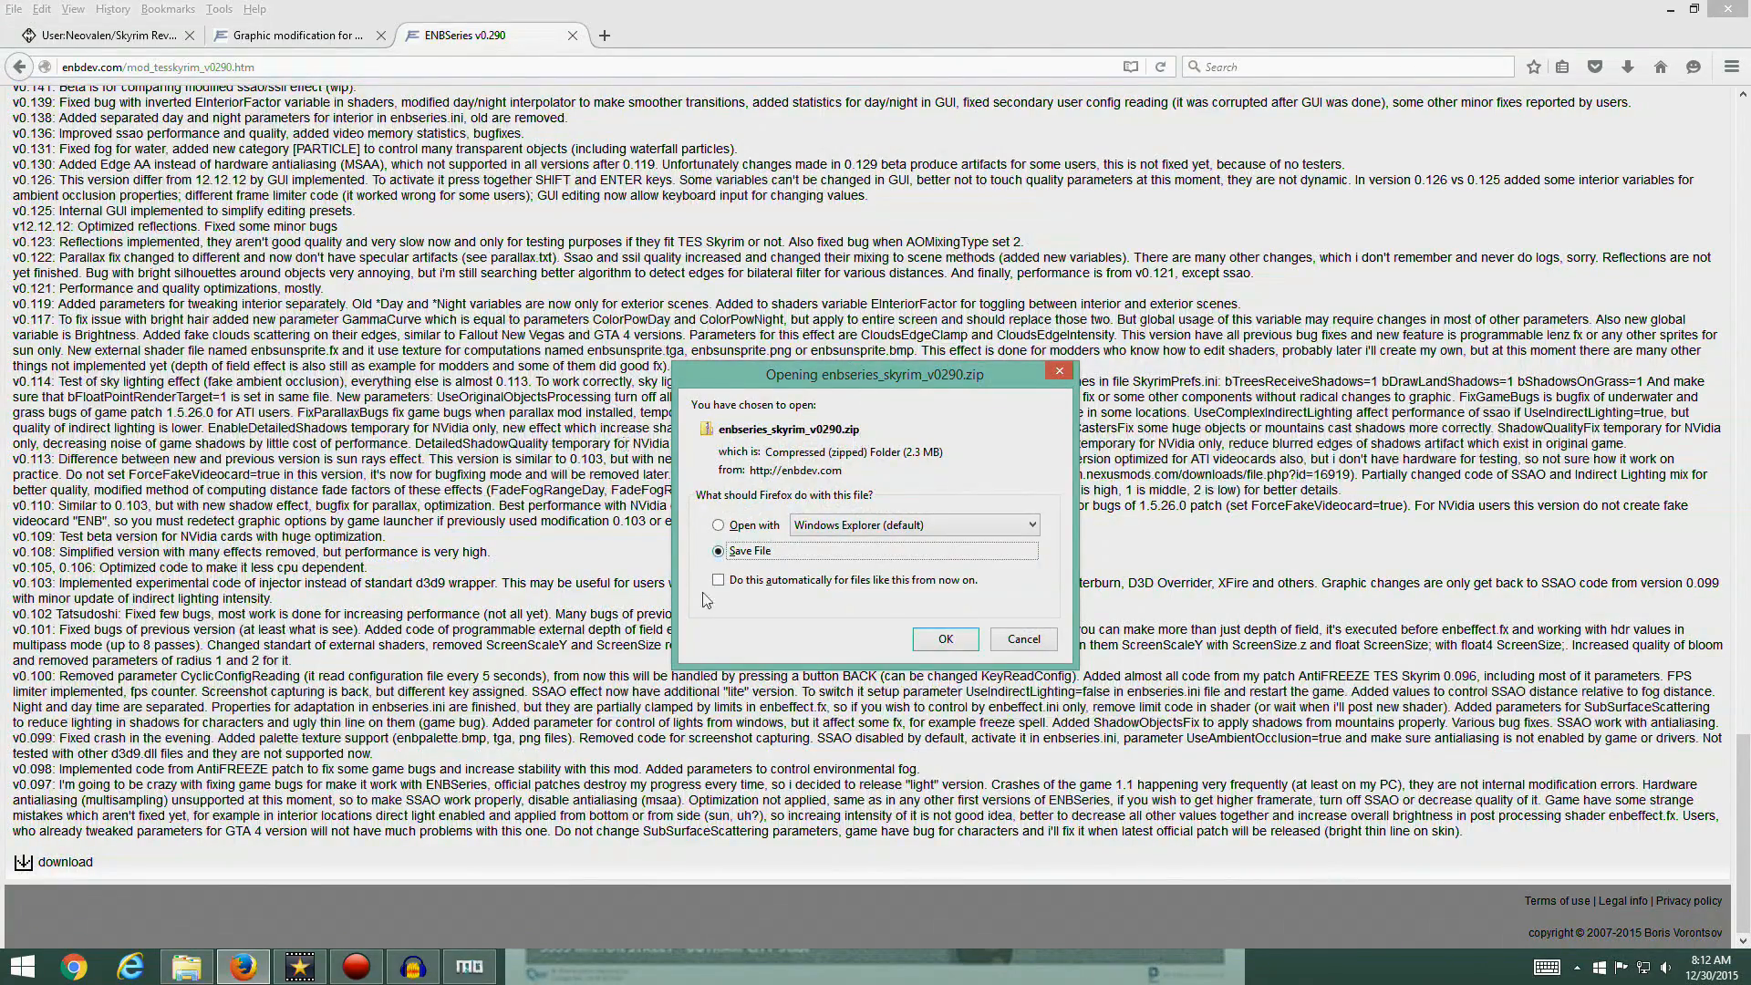
click(945, 642)
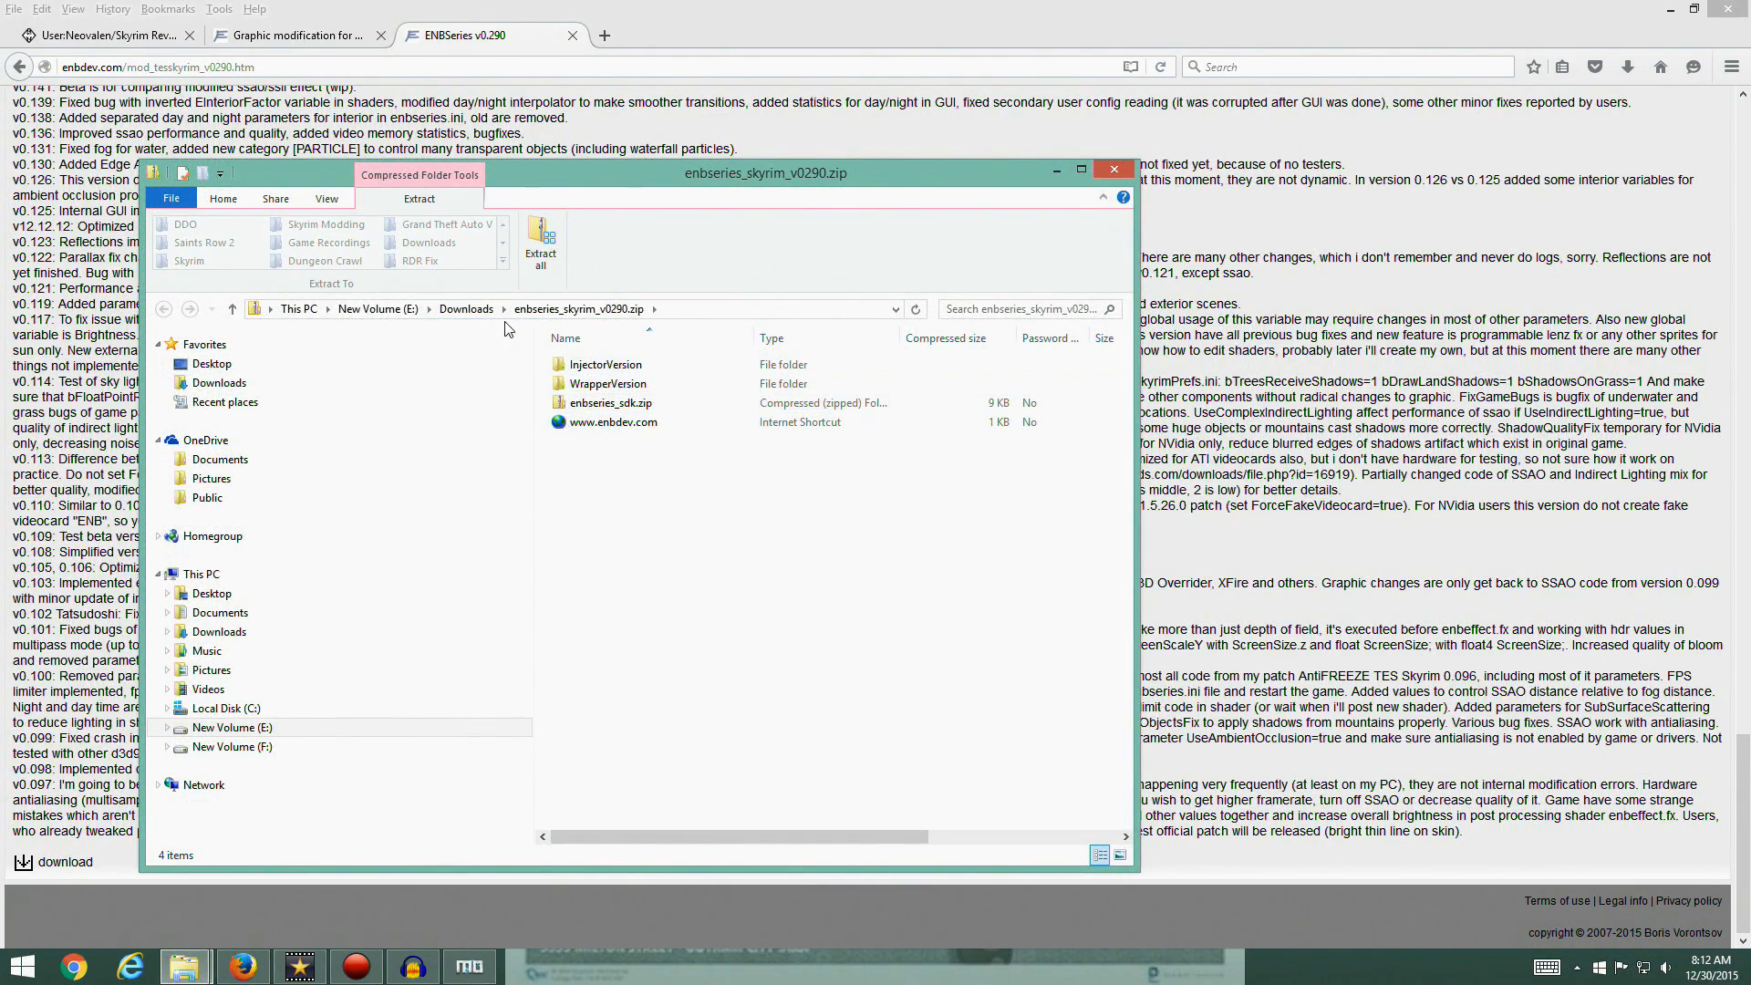
Inspect the contents of enbseries_skyrim_v0290.zip in the Downloads folder on drive E: and check the guide's ENB installation instructions
click(466, 309)
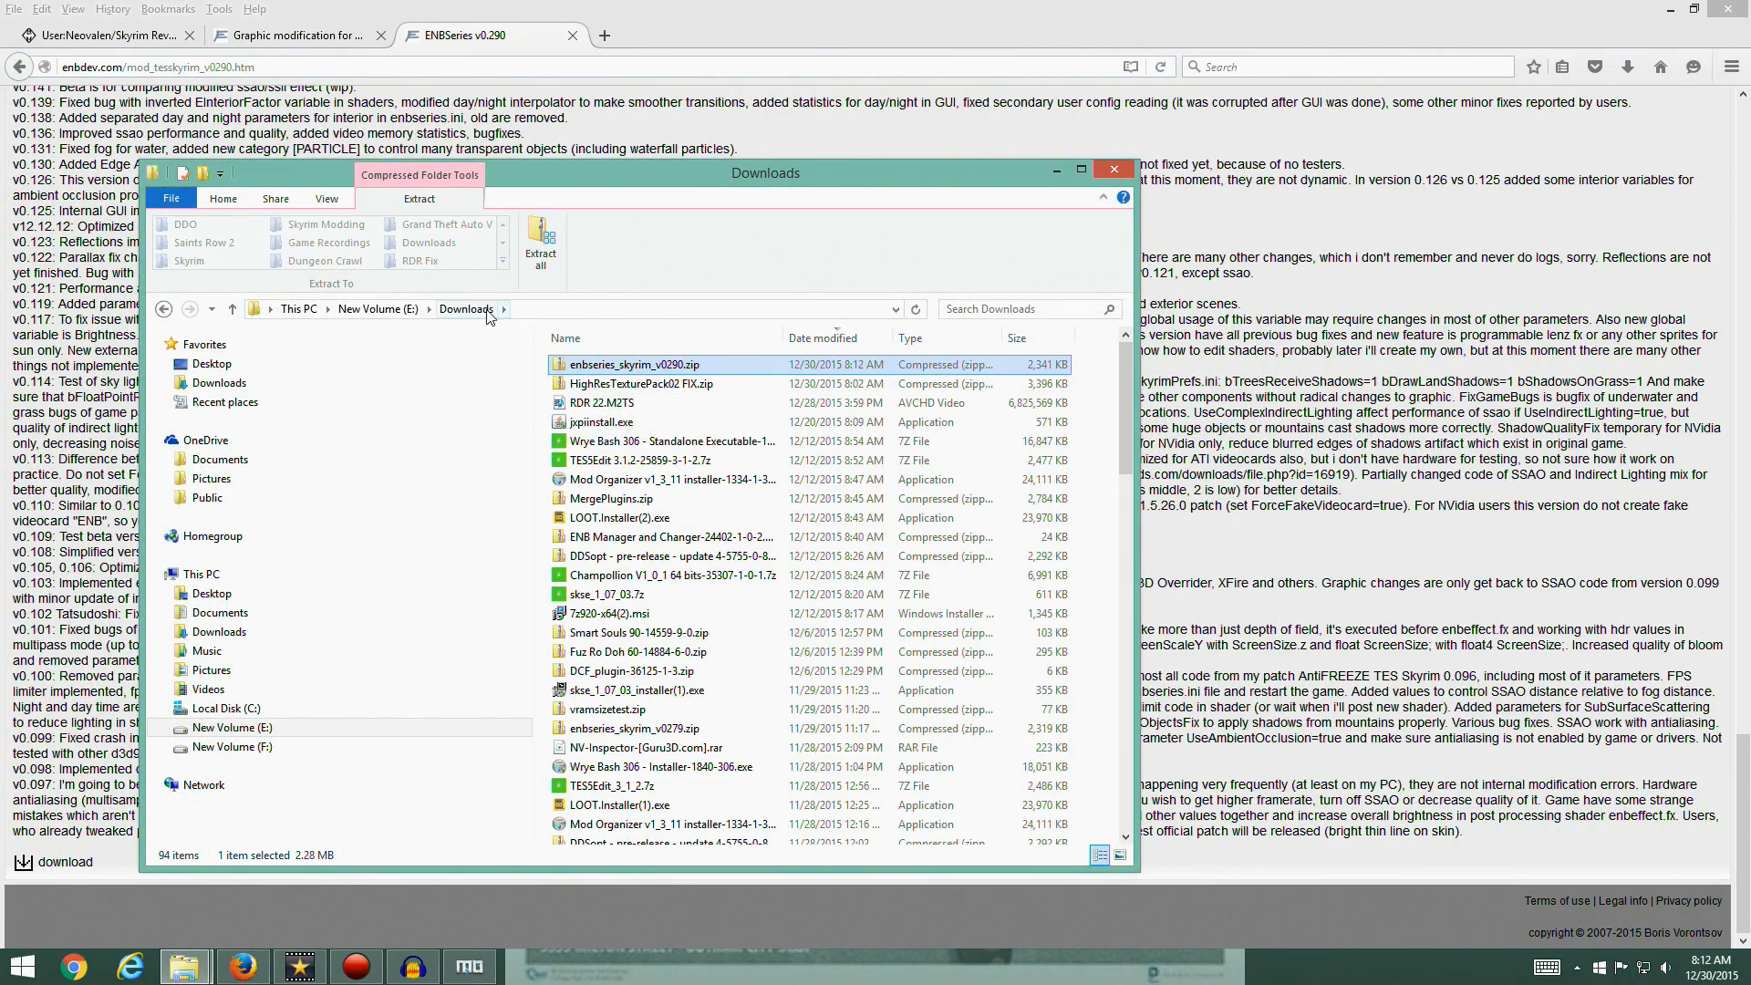
double_click(597, 365)
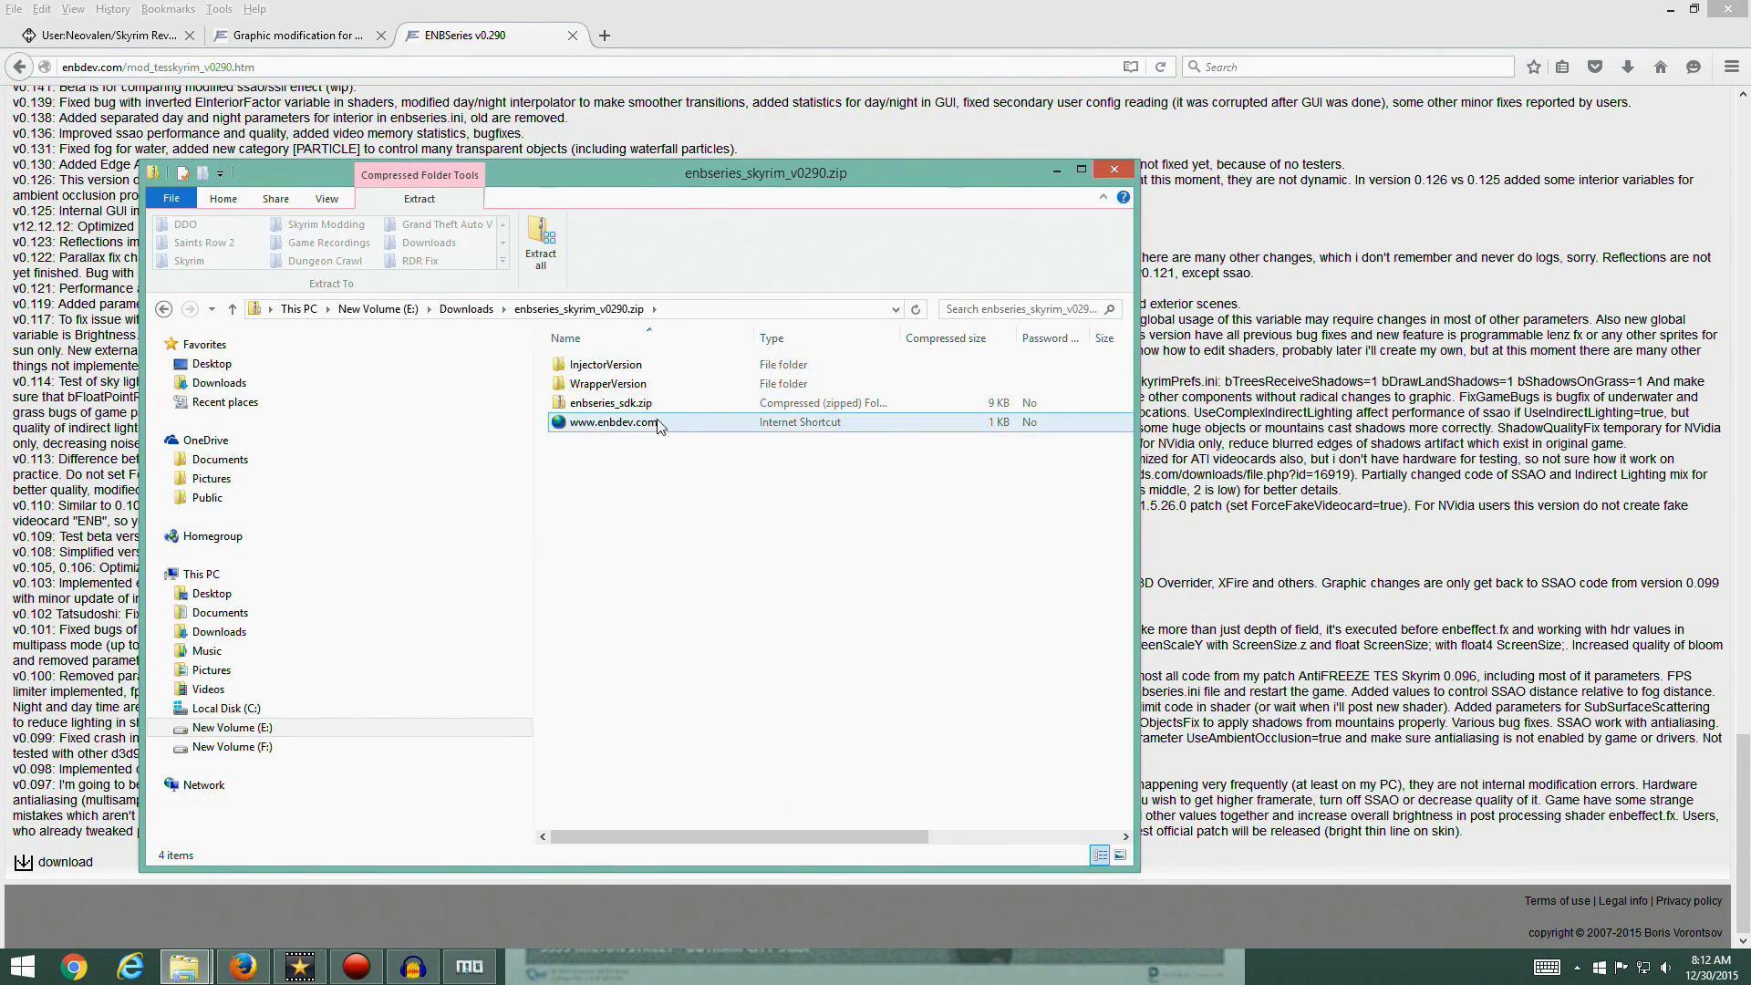
drag(818, 183, 1278, 109)
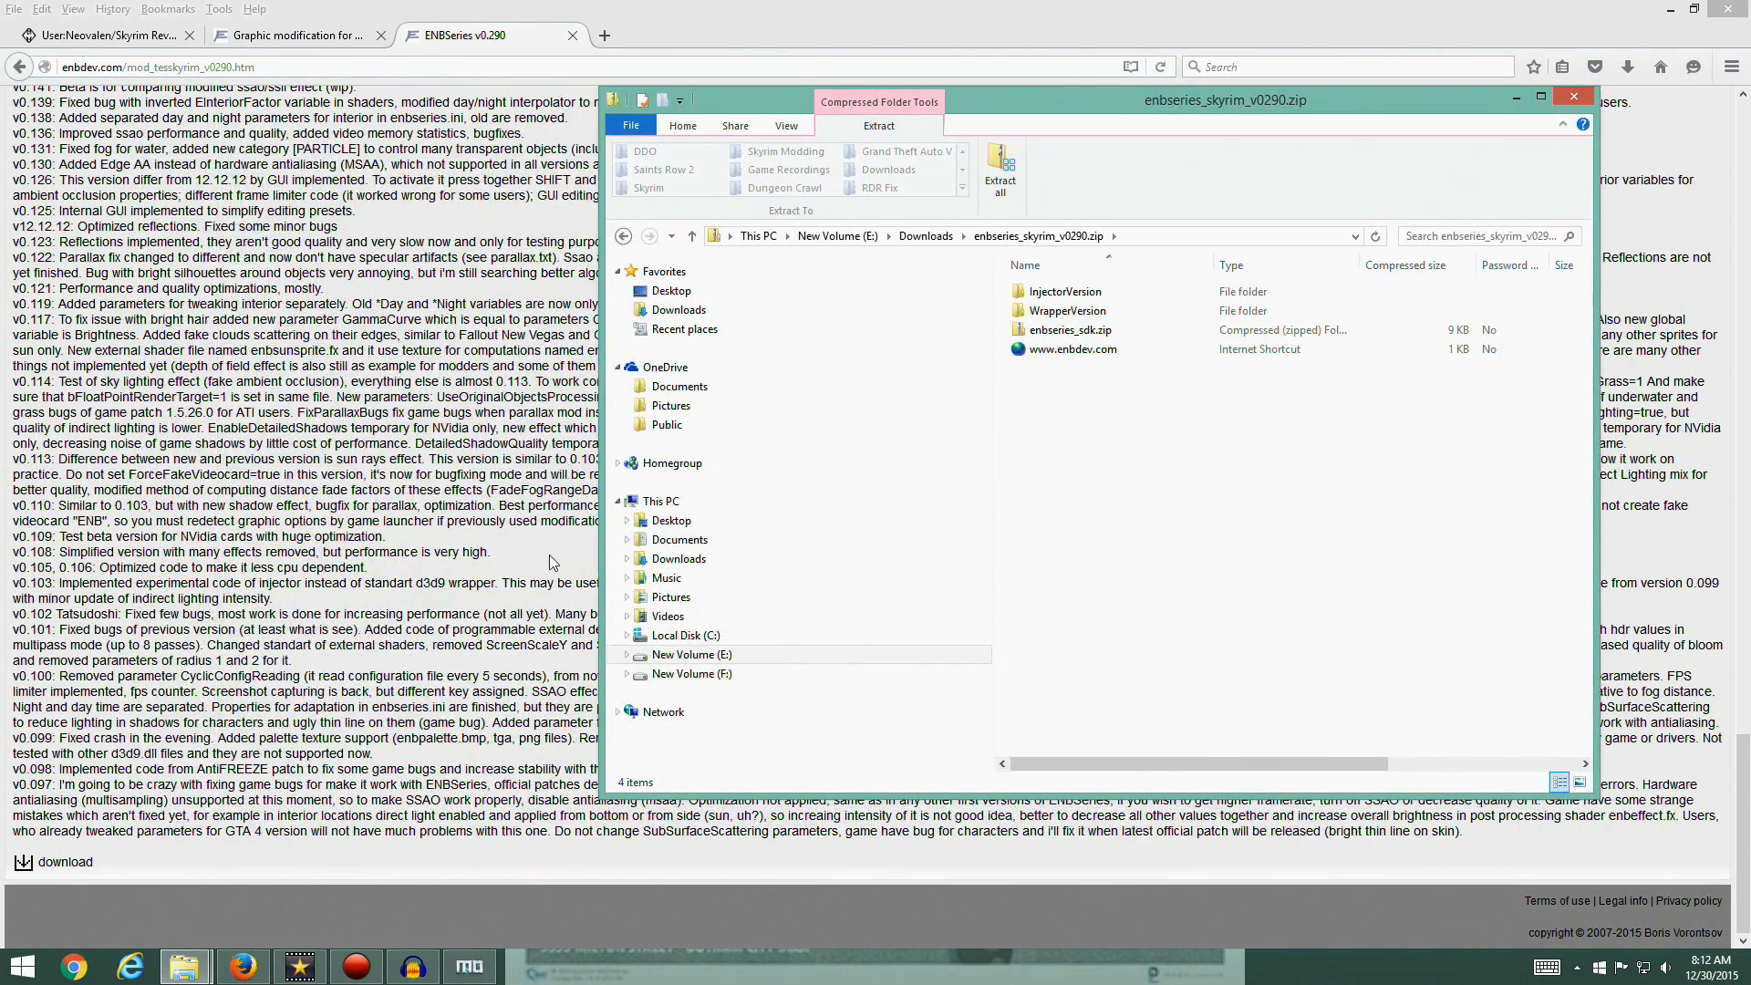
click(137, 37)
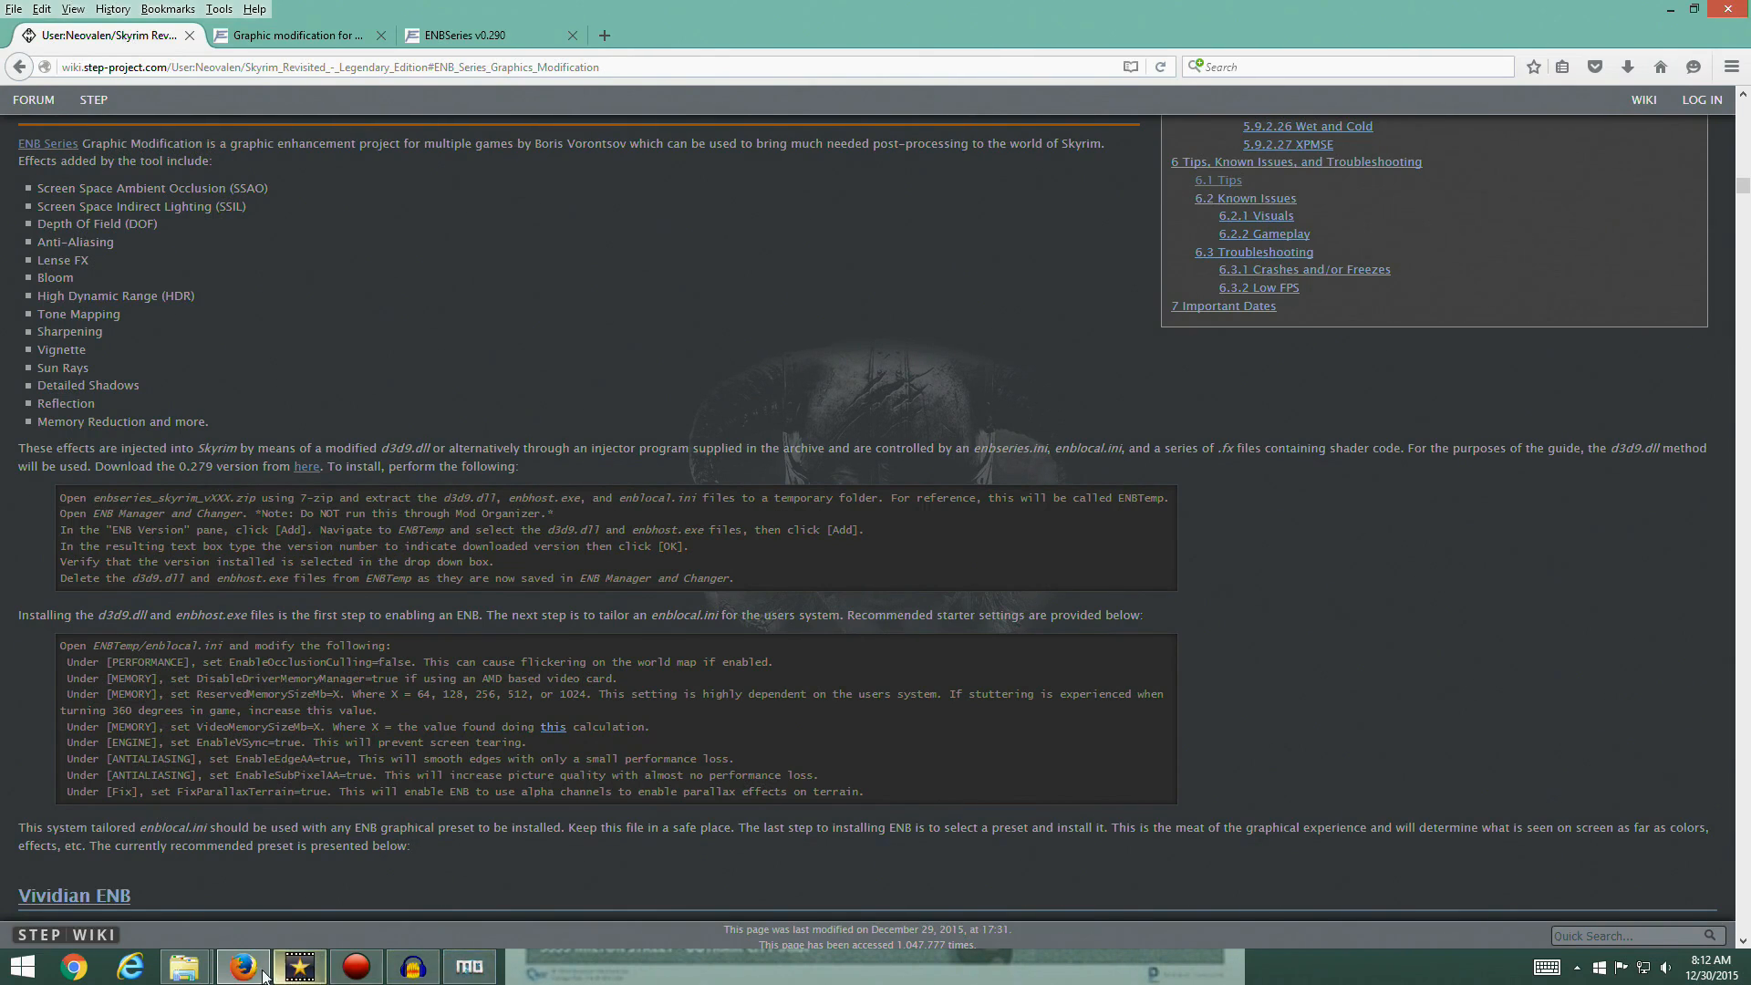
click(185, 968)
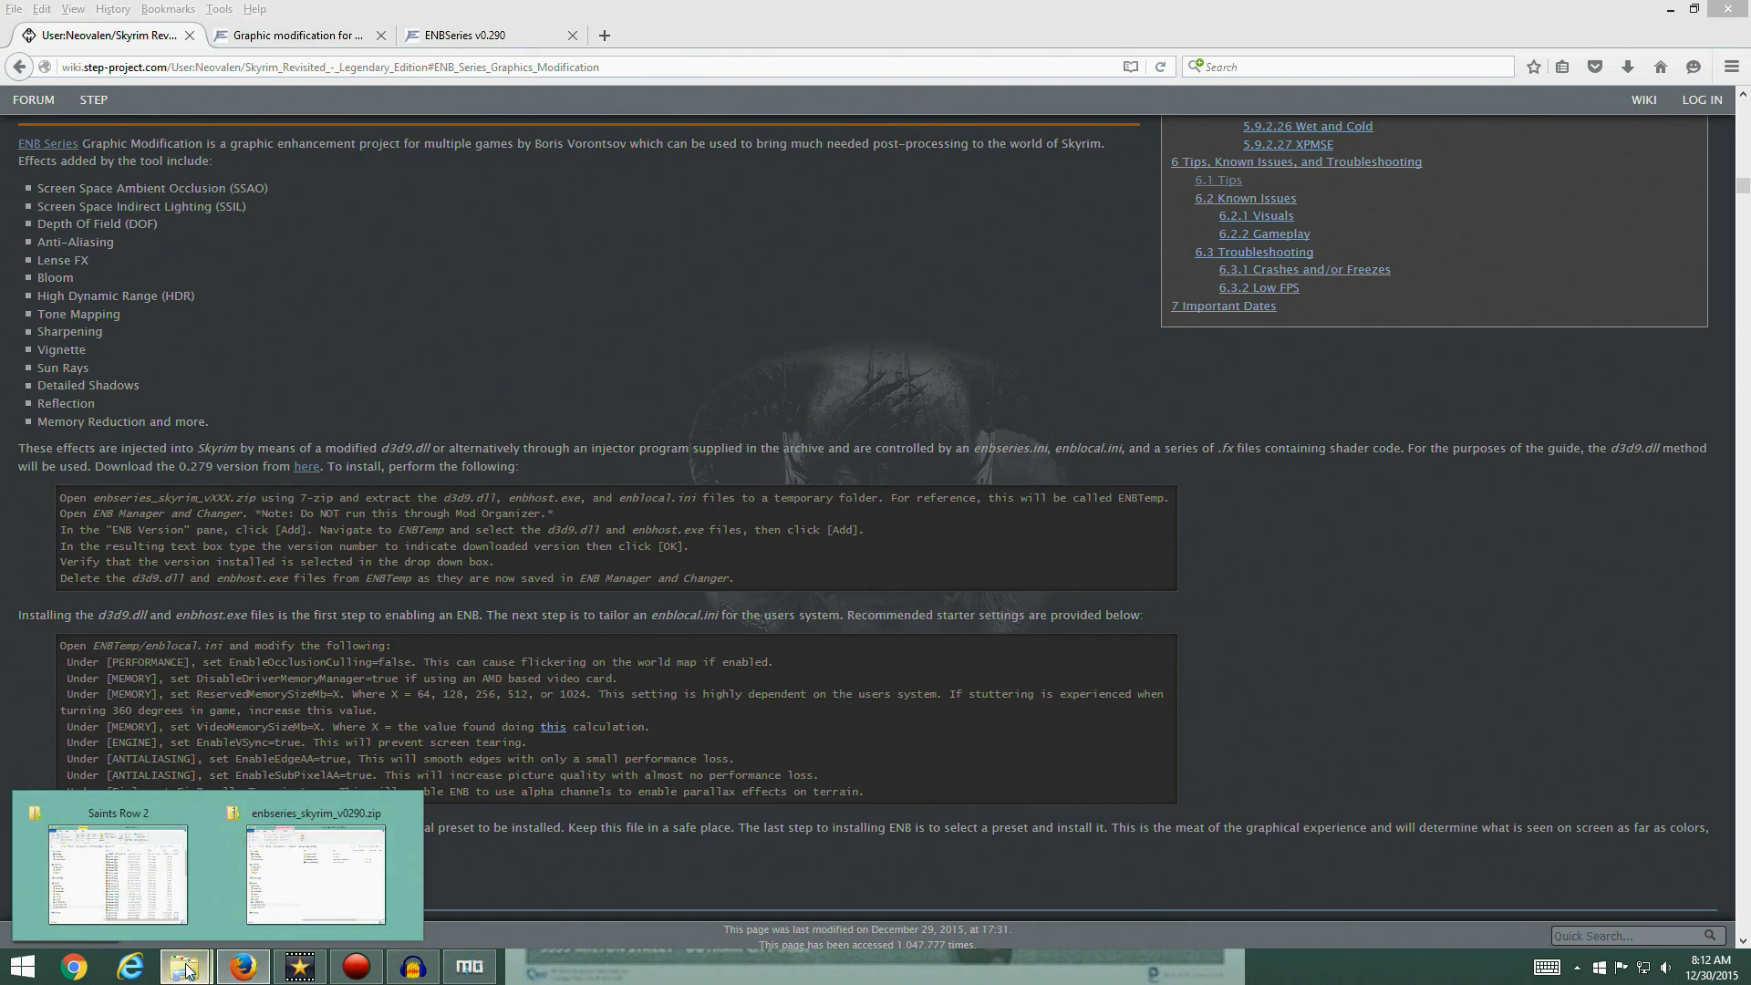
click(315, 873)
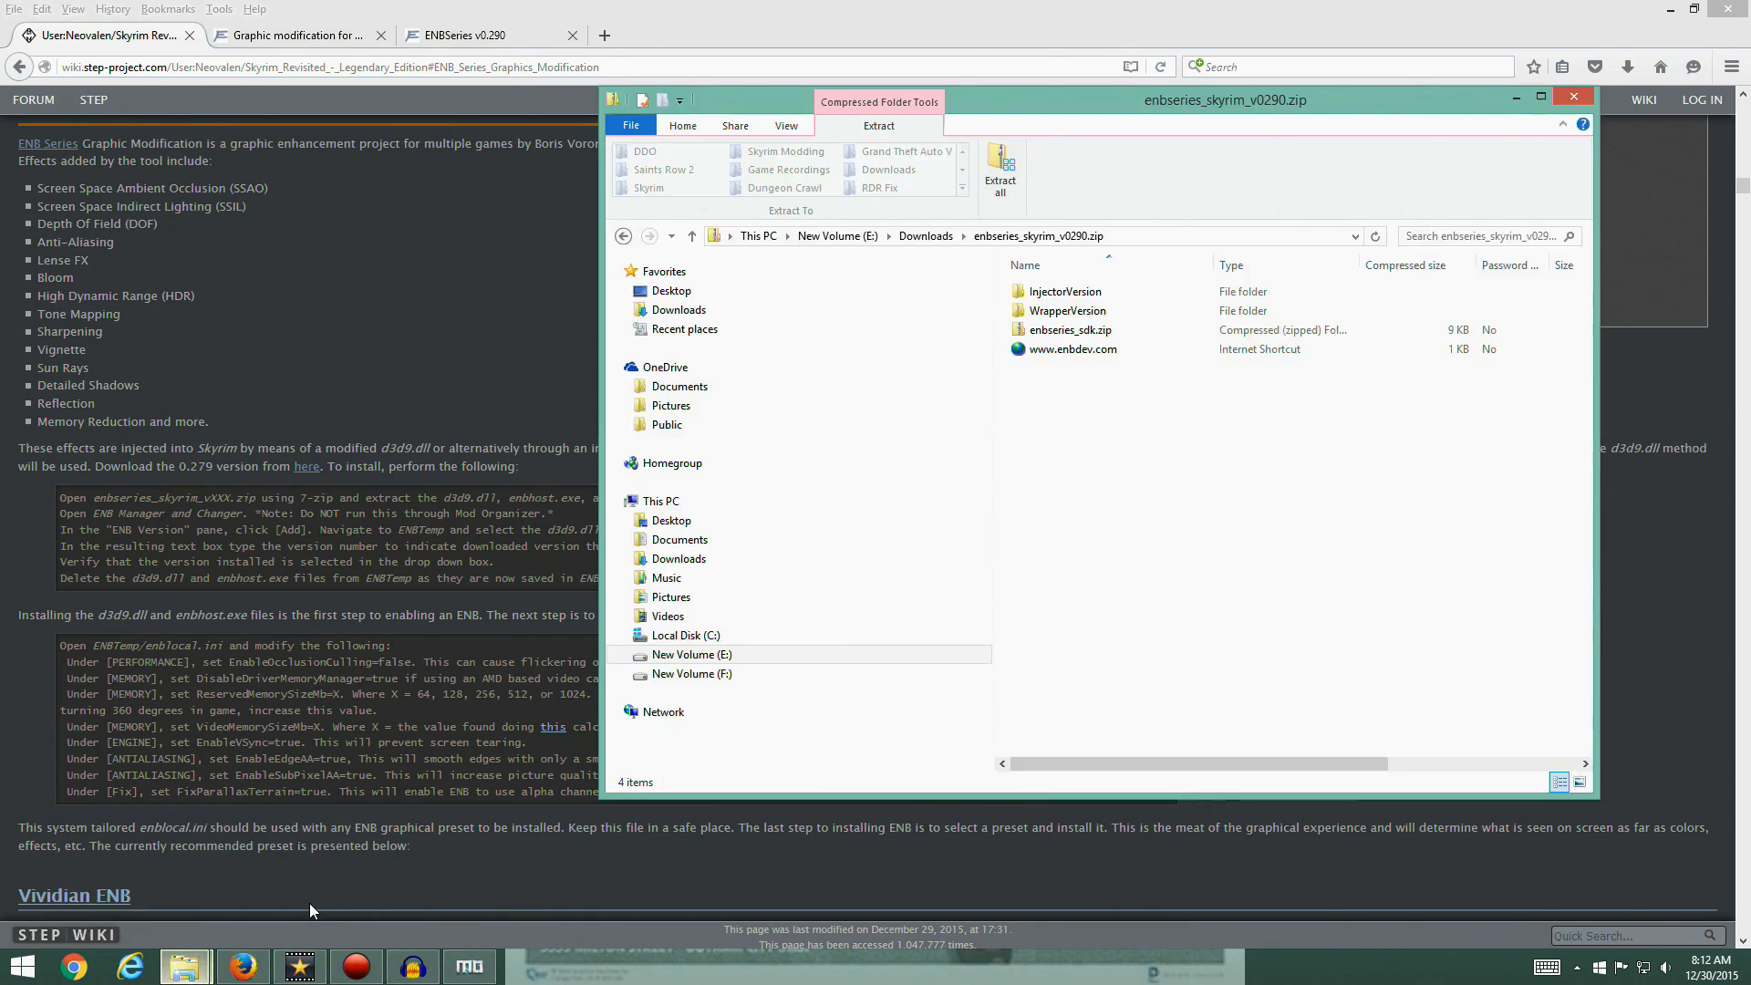
Open enbseries_skyrim_v0290.zip in 7-Zip and extract all its contents to E:\Downloads\ENBSeries
click(926, 236)
right_click(1114, 293)
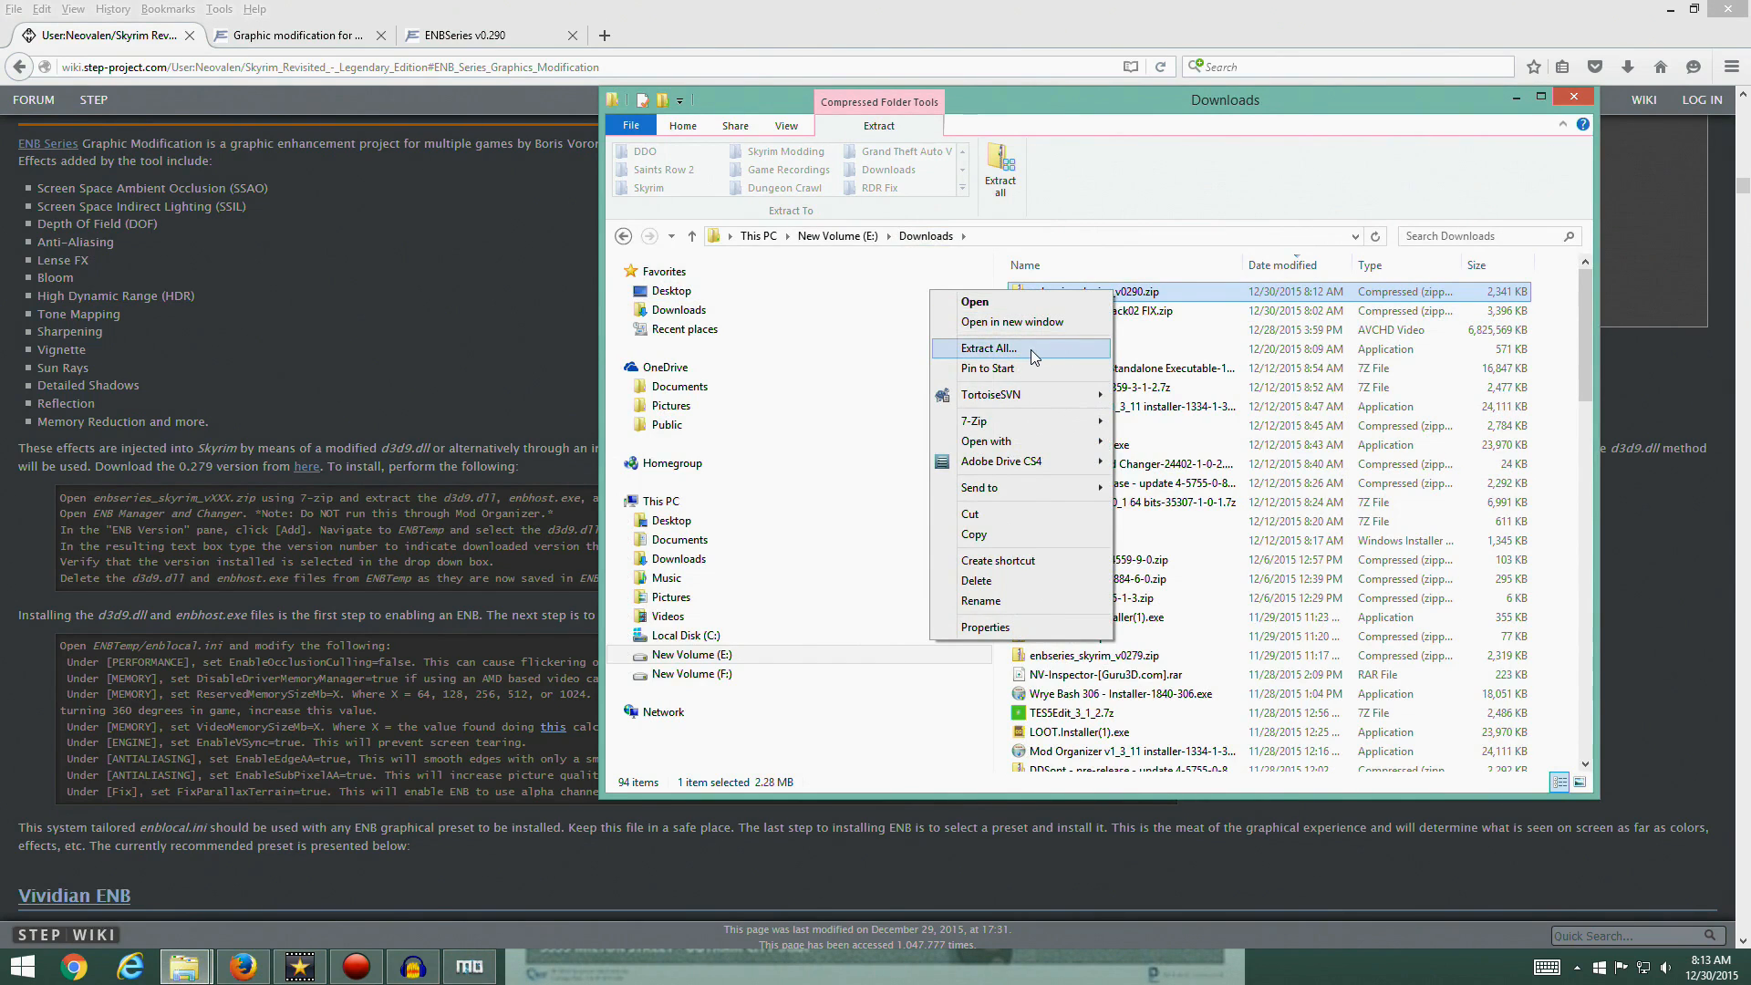
mouse_move(1025, 423)
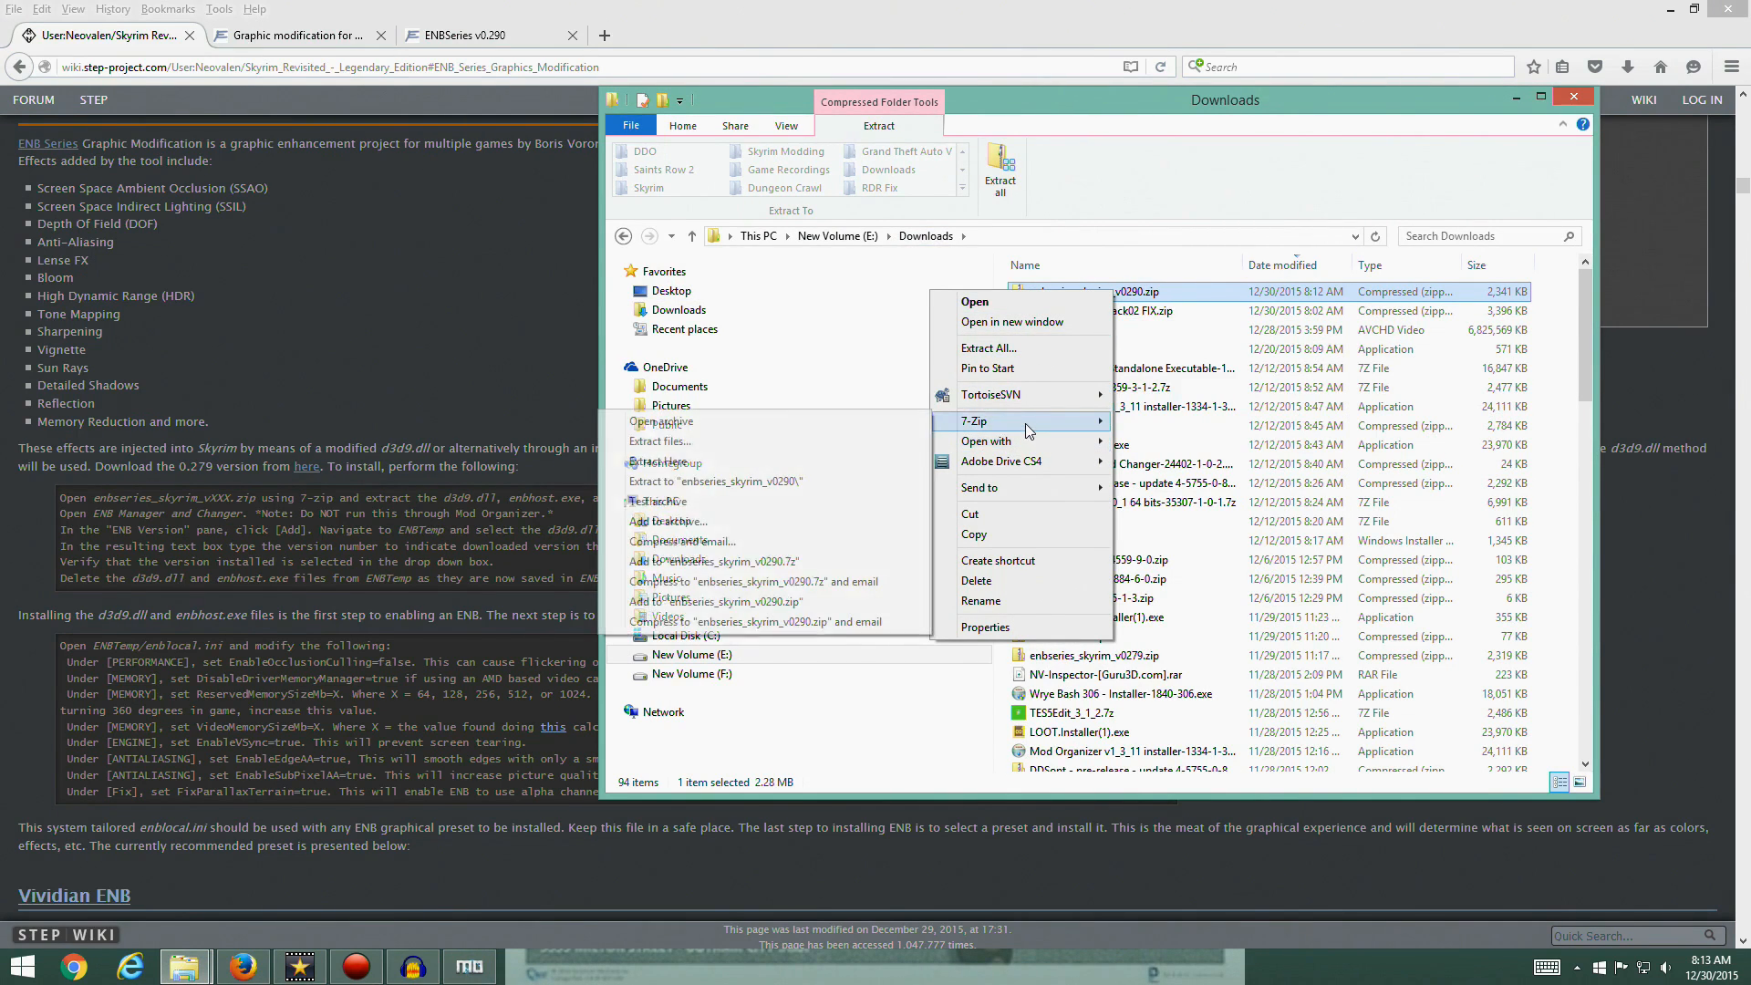
click(835, 425)
drag(743, 615, 555, 149)
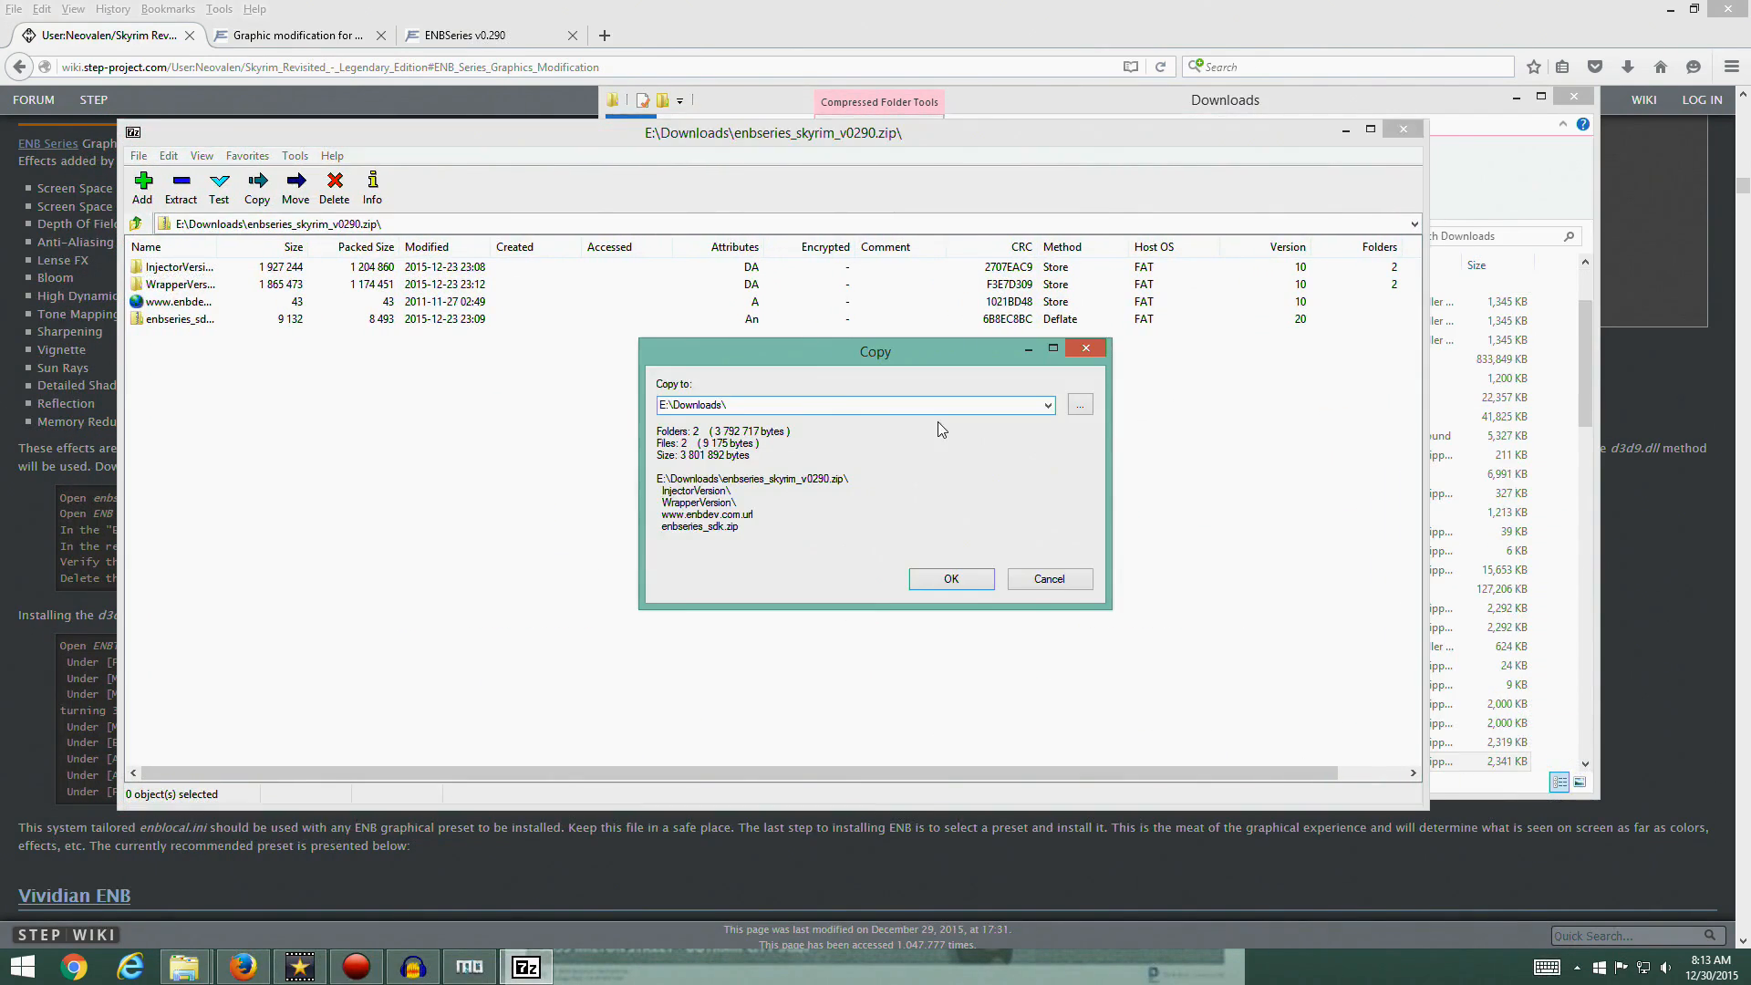
text(ENBSeries)
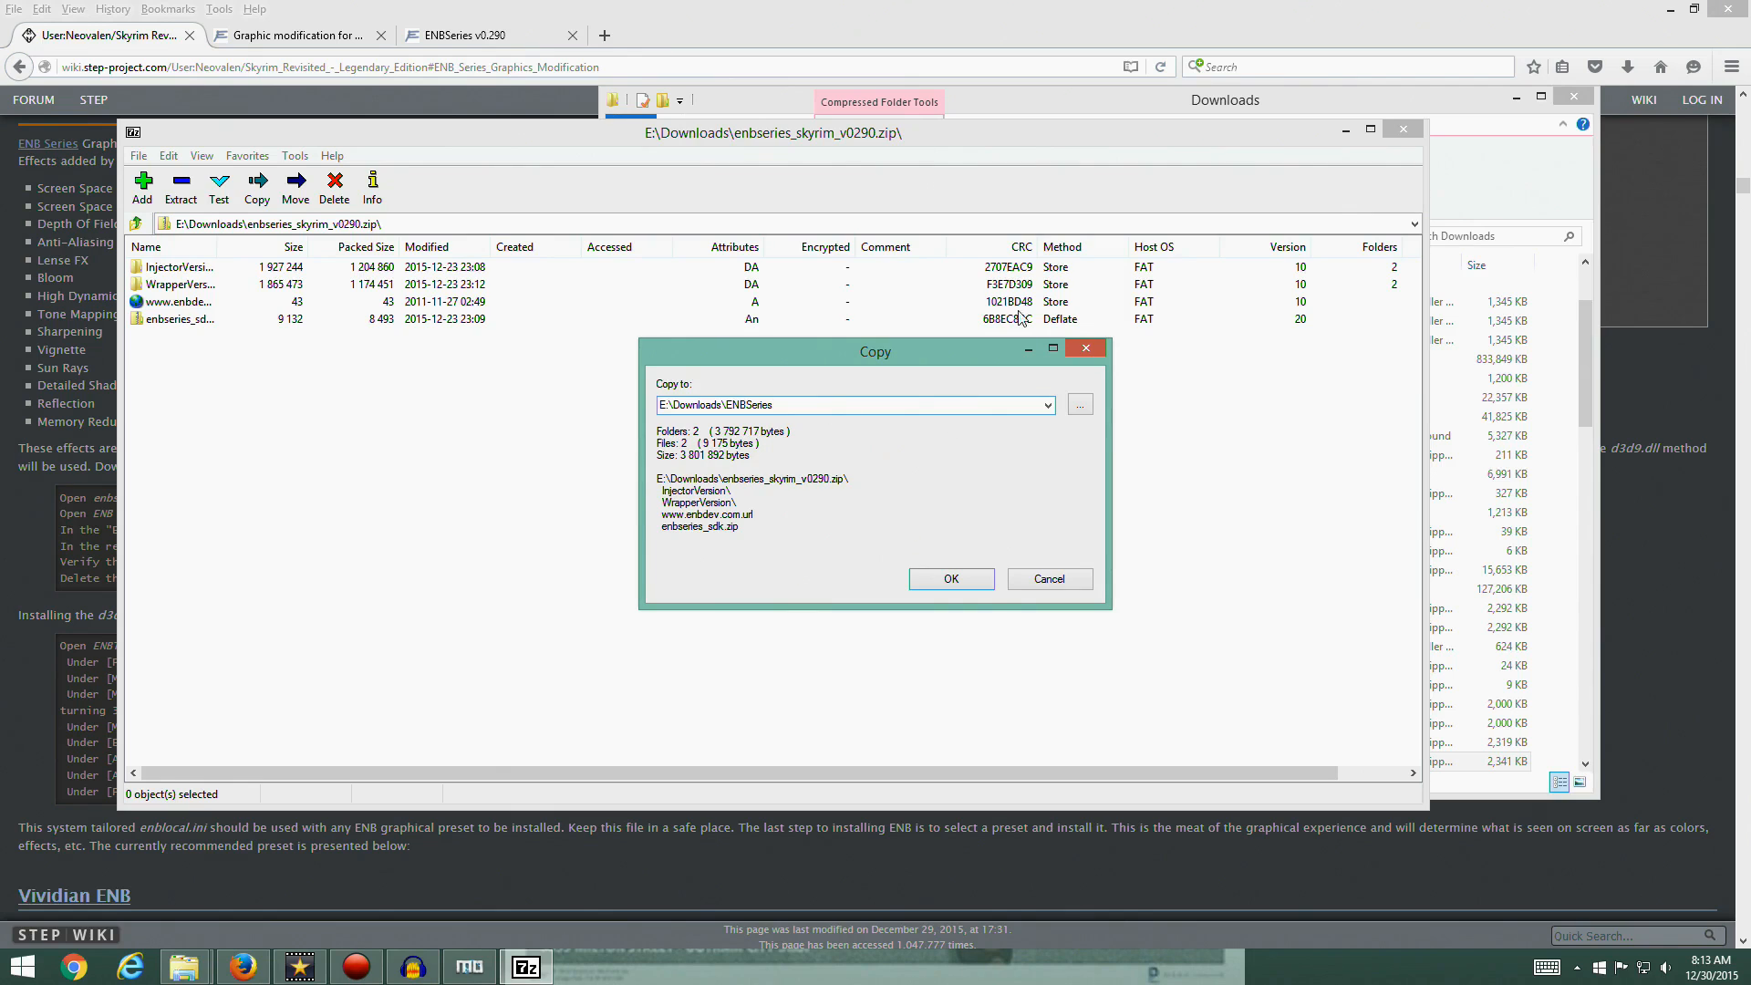
click(952, 581)
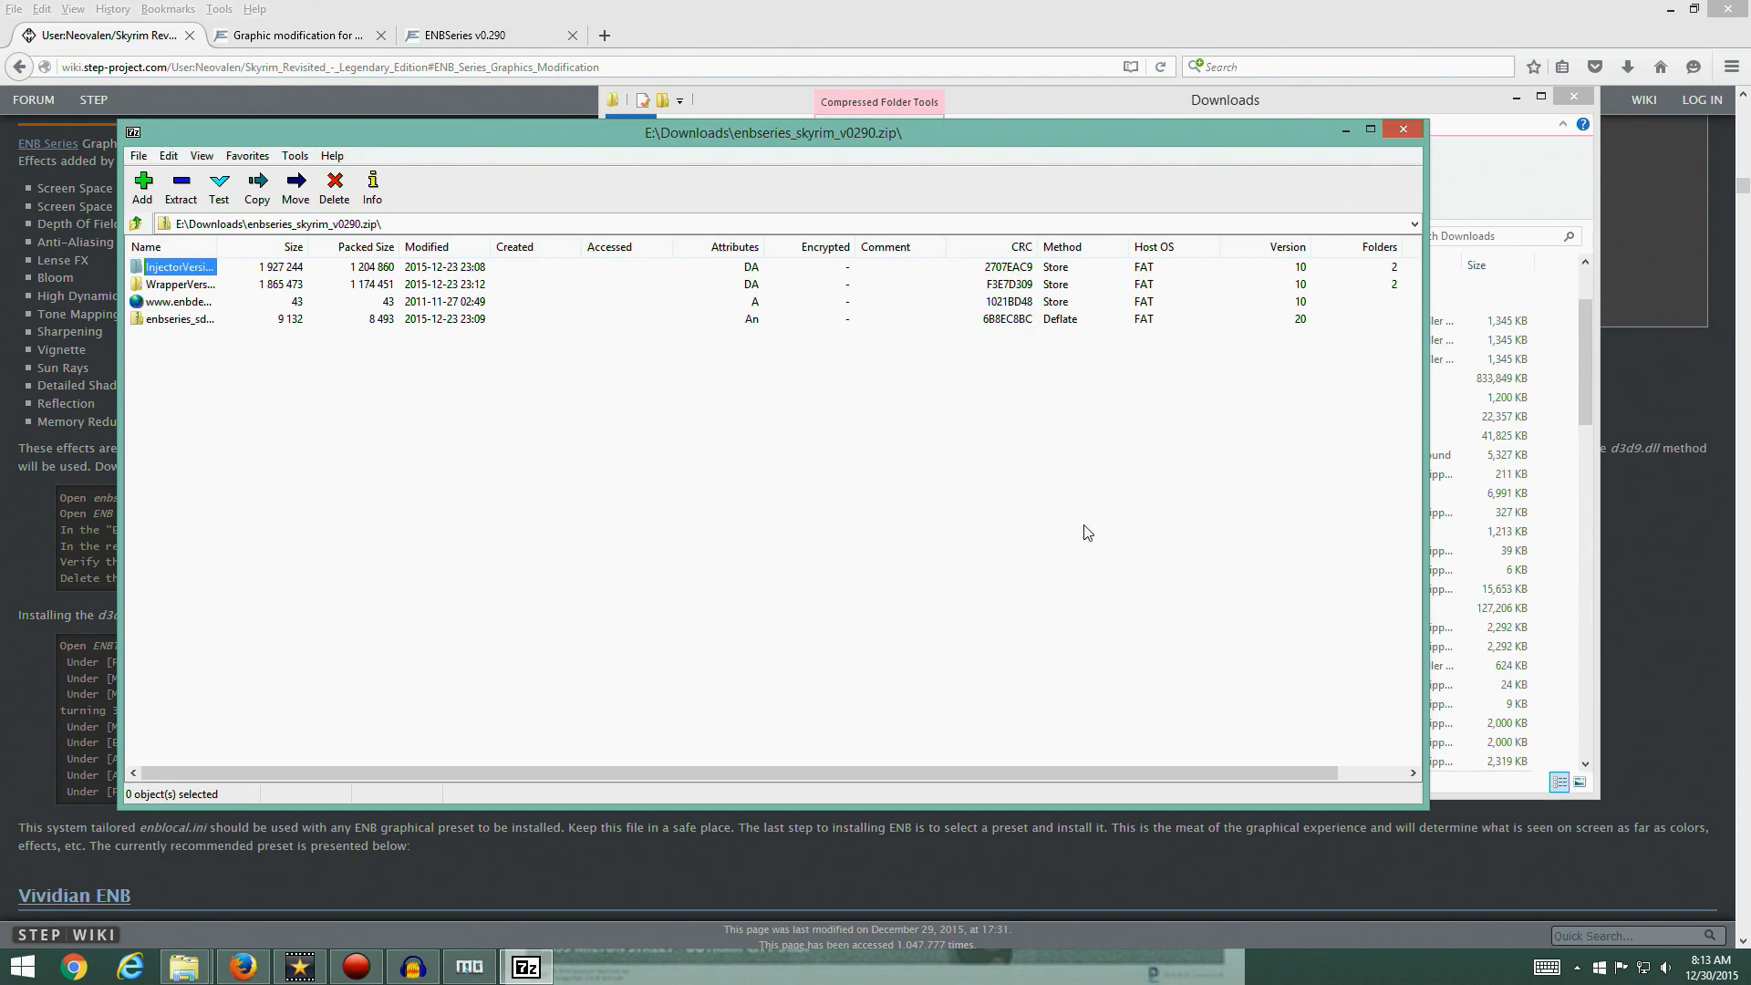
Open the extracted ENBSeries folder in Downloads on drive E: and close the 7-Zip archive window
click(1472, 102)
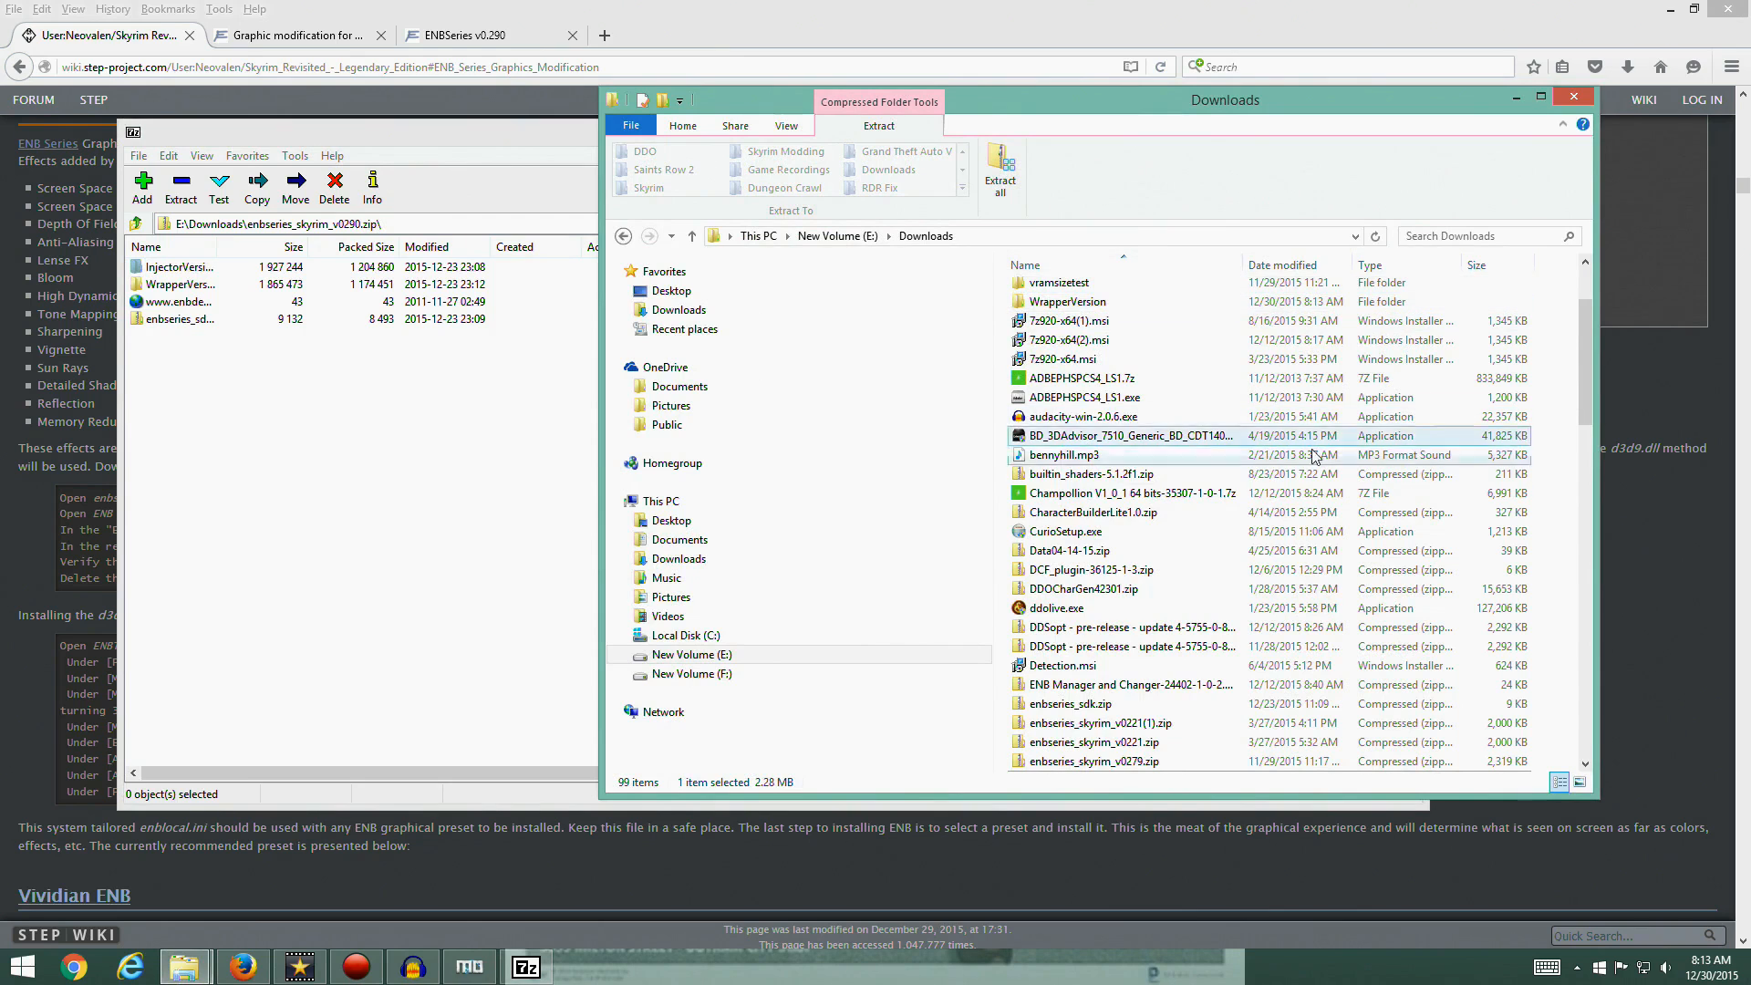
drag(1587, 413, 1585, 375)
double_click(1069, 311)
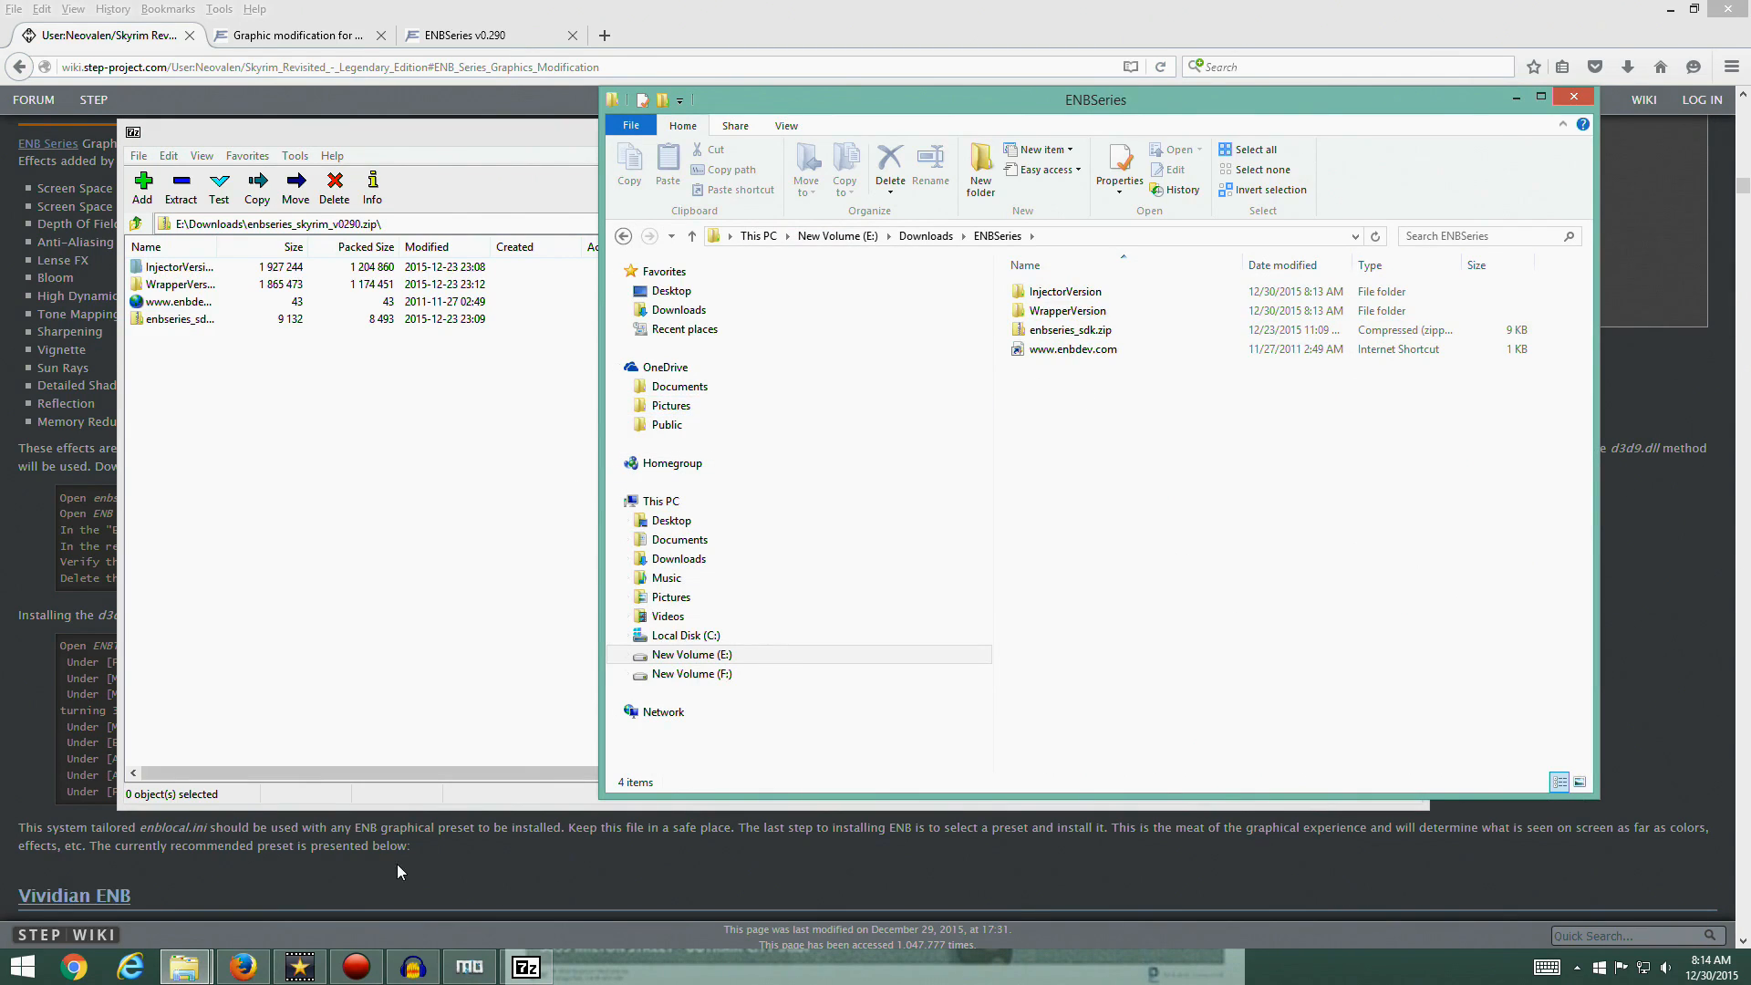
click(395, 128)
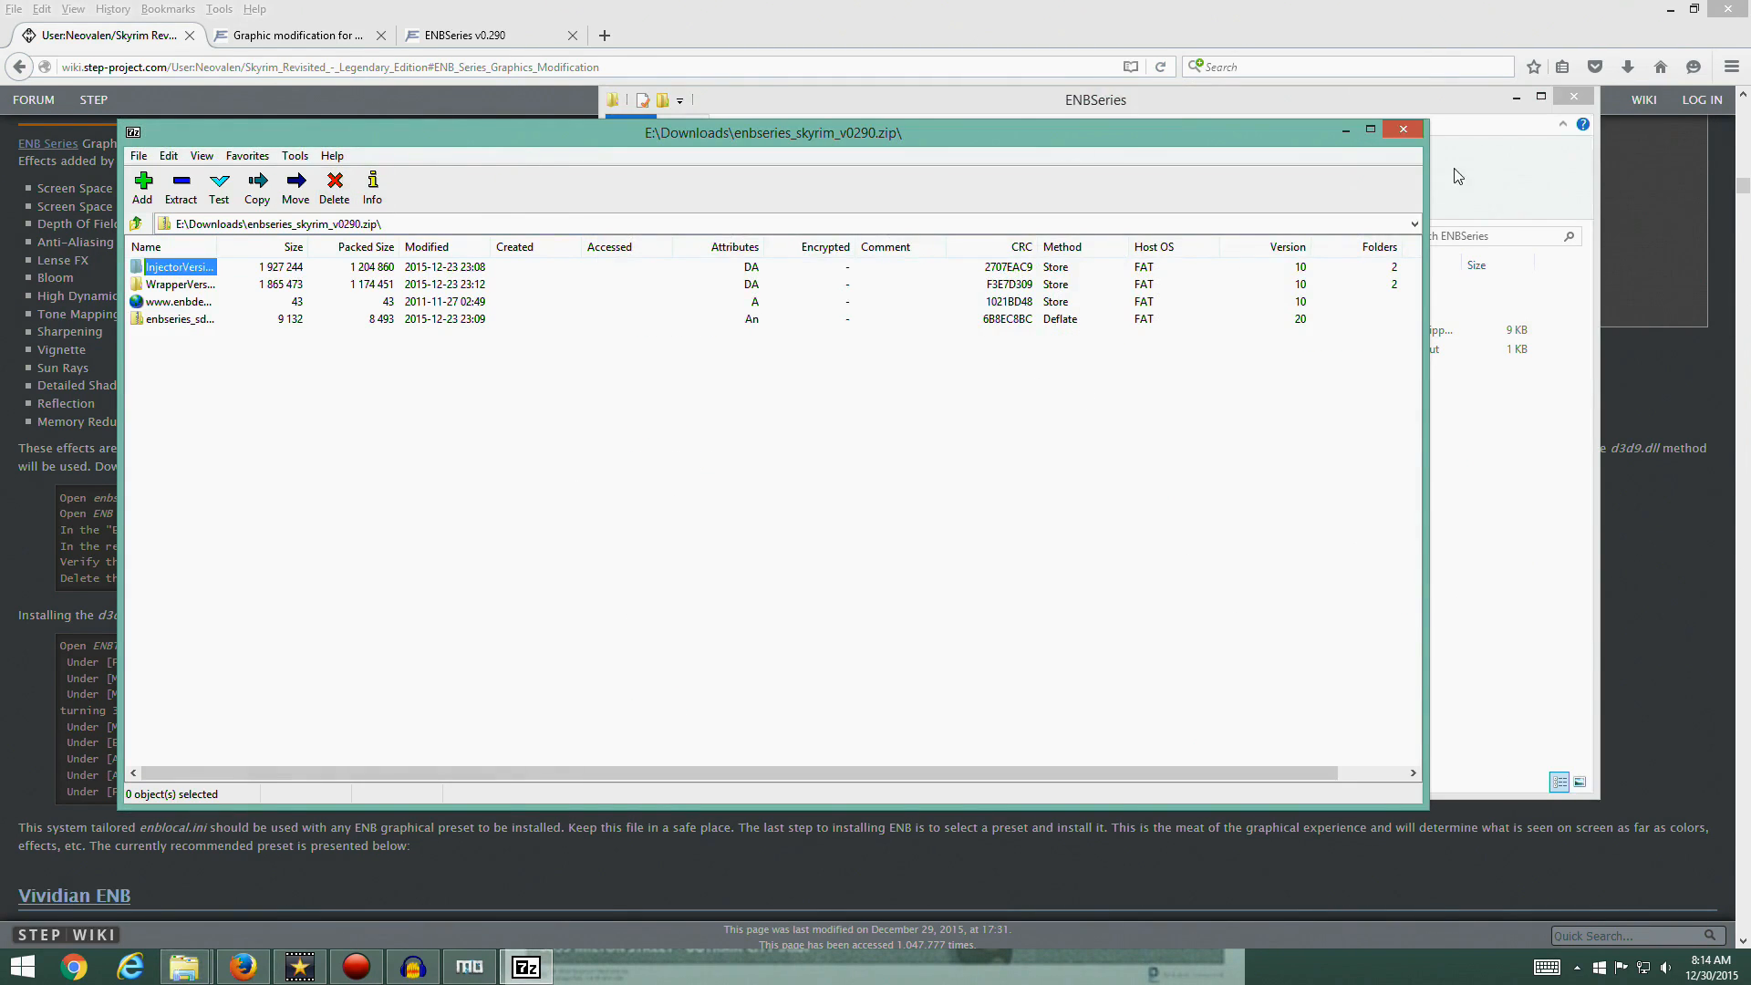
click(1396, 130)
Minimize the browser to uncover the desktop and open the ENB Manager folder on drive F:
drag(1350, 103, 768, 565)
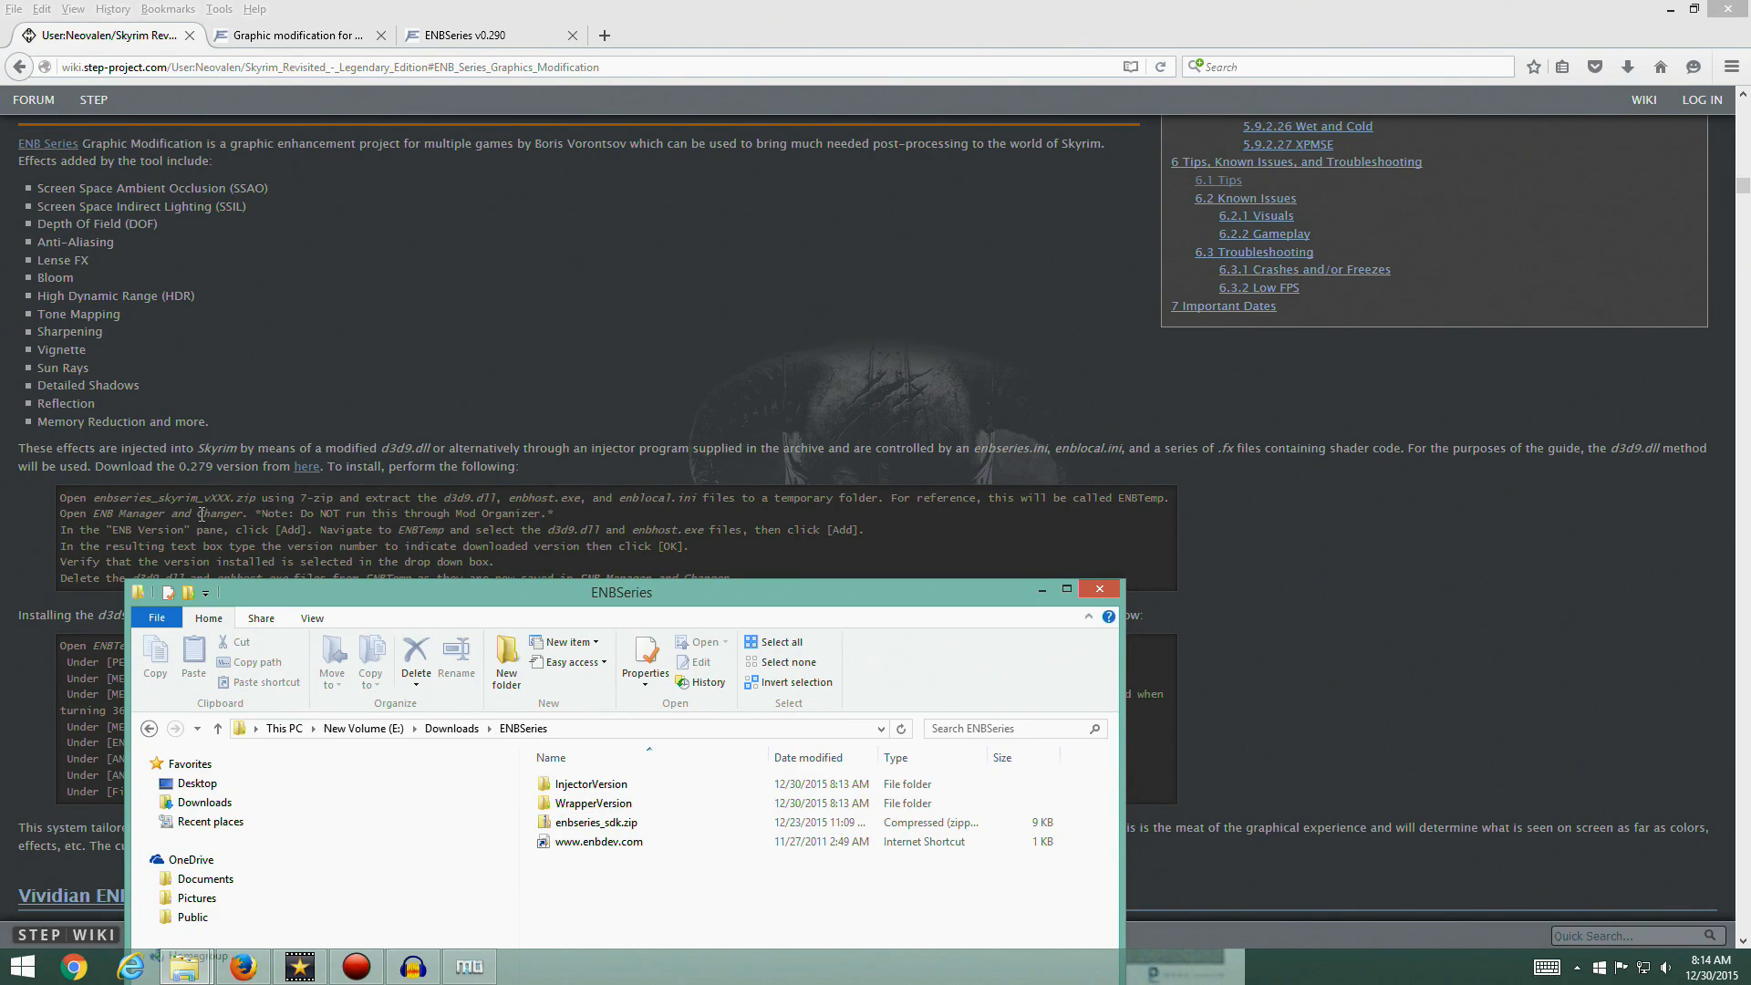
drag(755, 595, 1203, 252)
click(1669, 13)
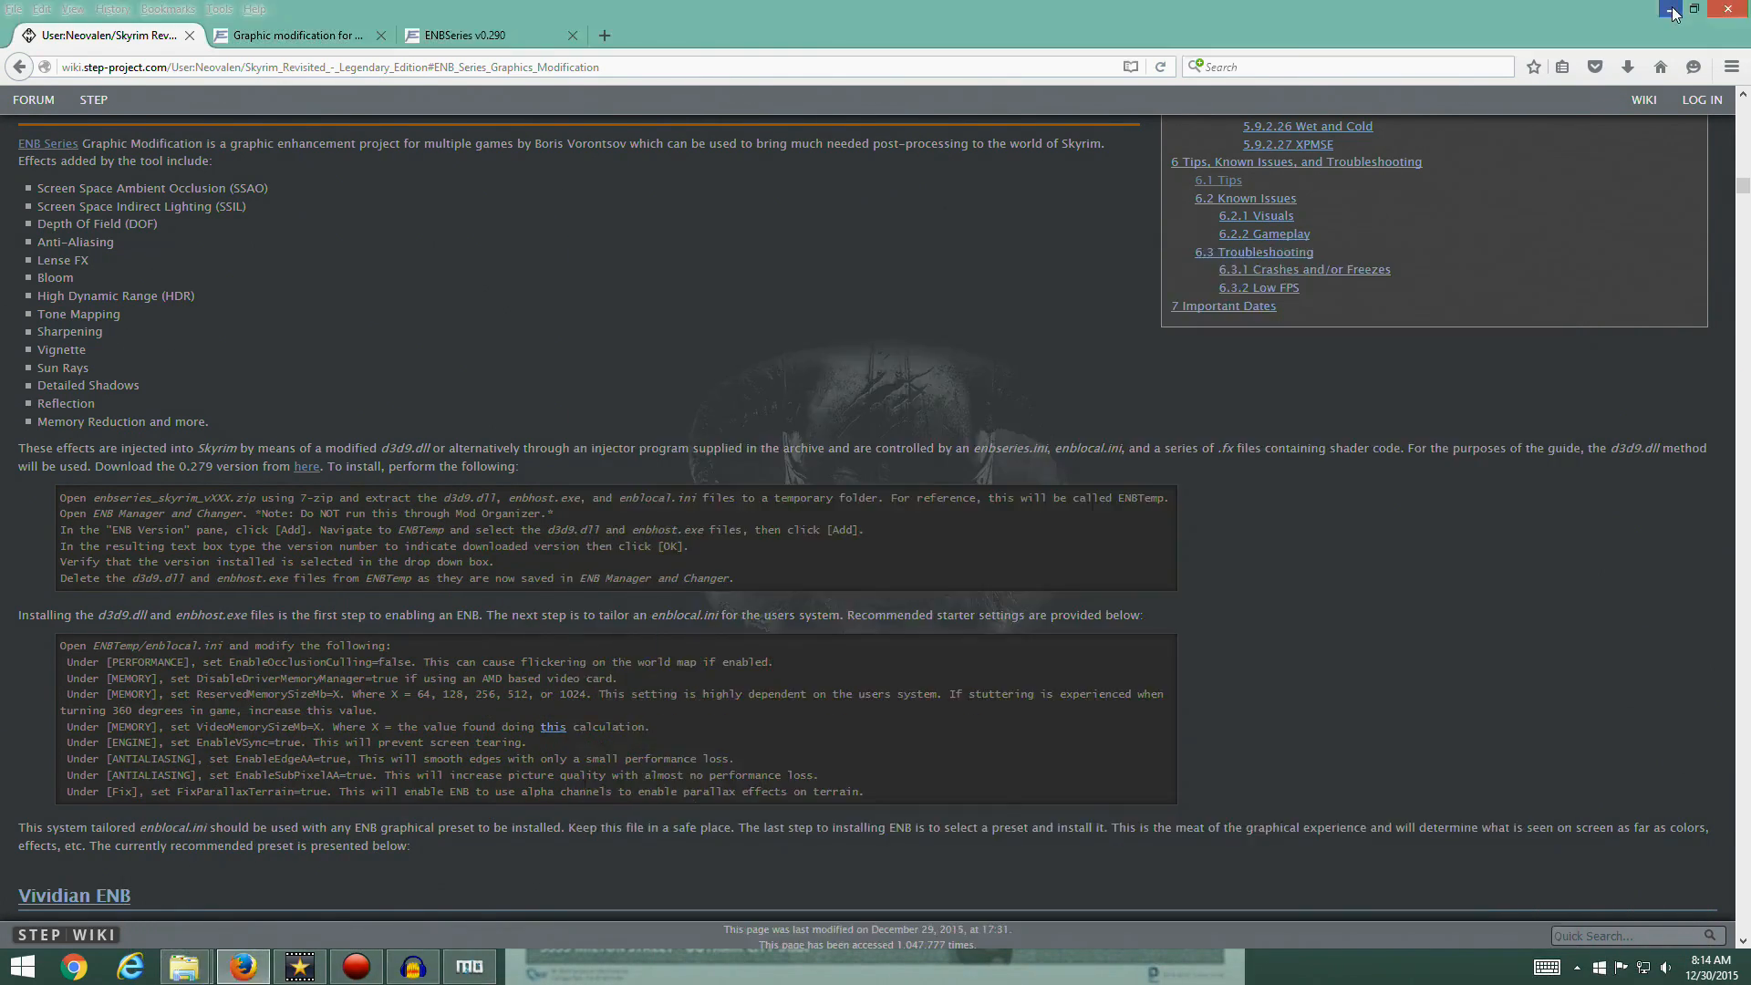
drag(1221, 257, 1295, 107)
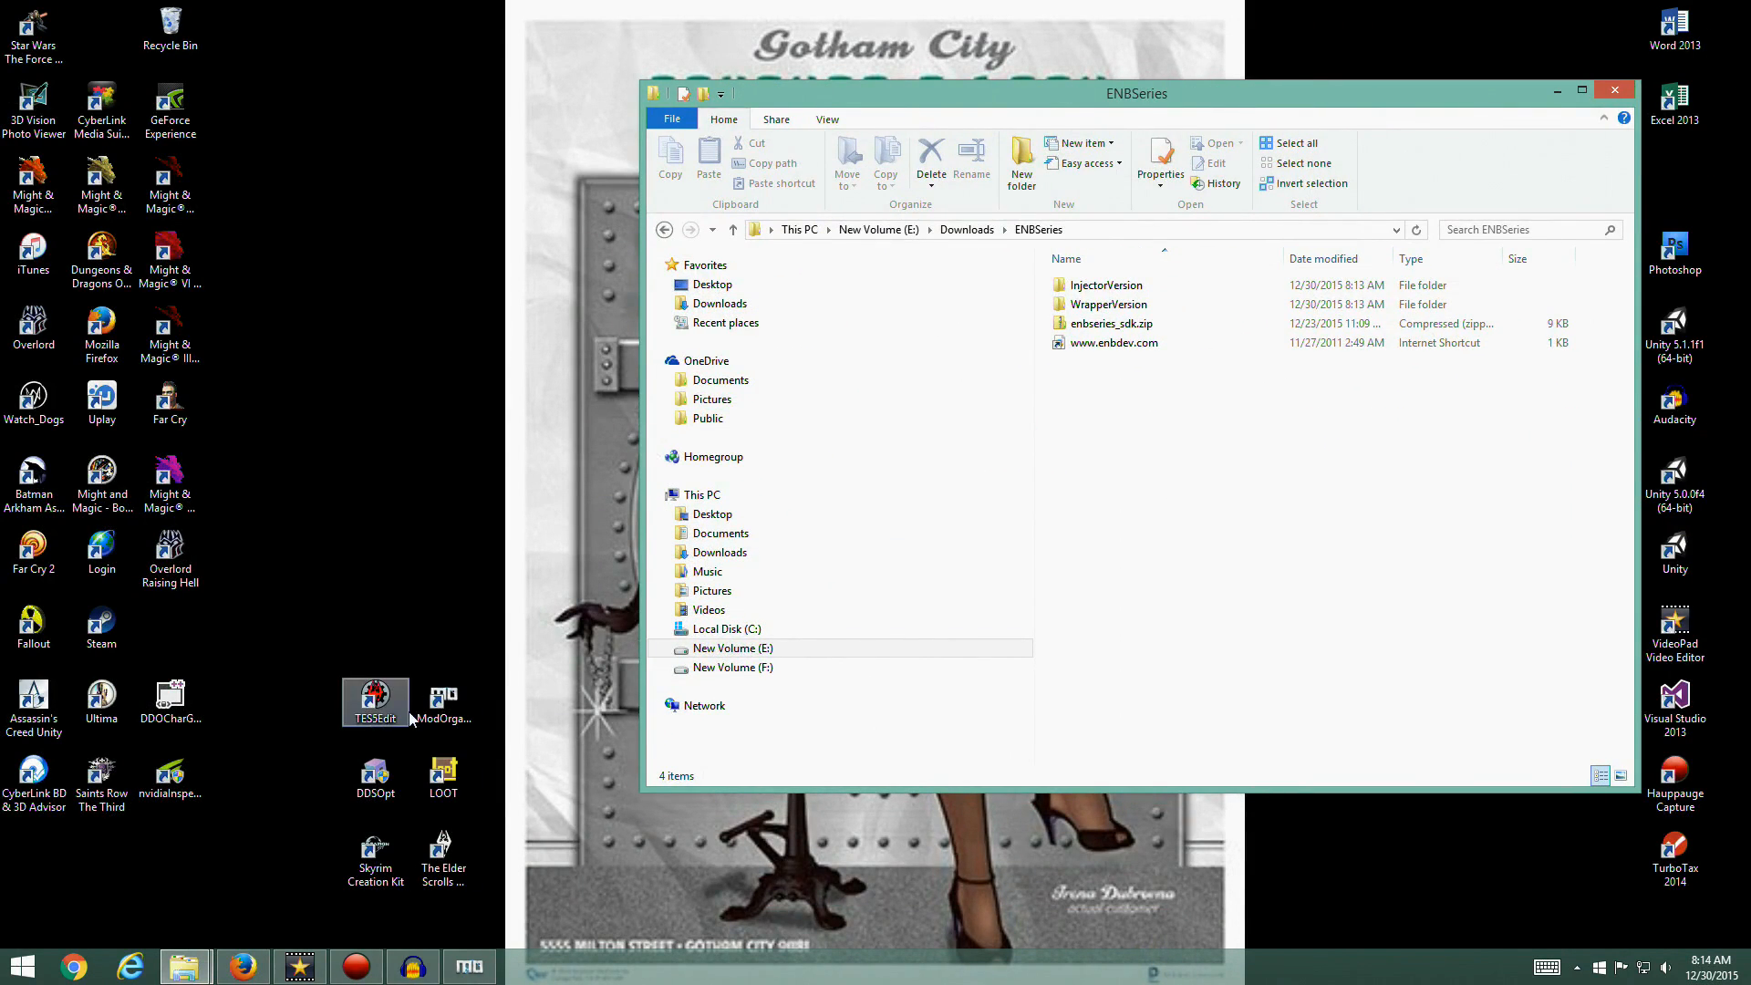
click(738, 668)
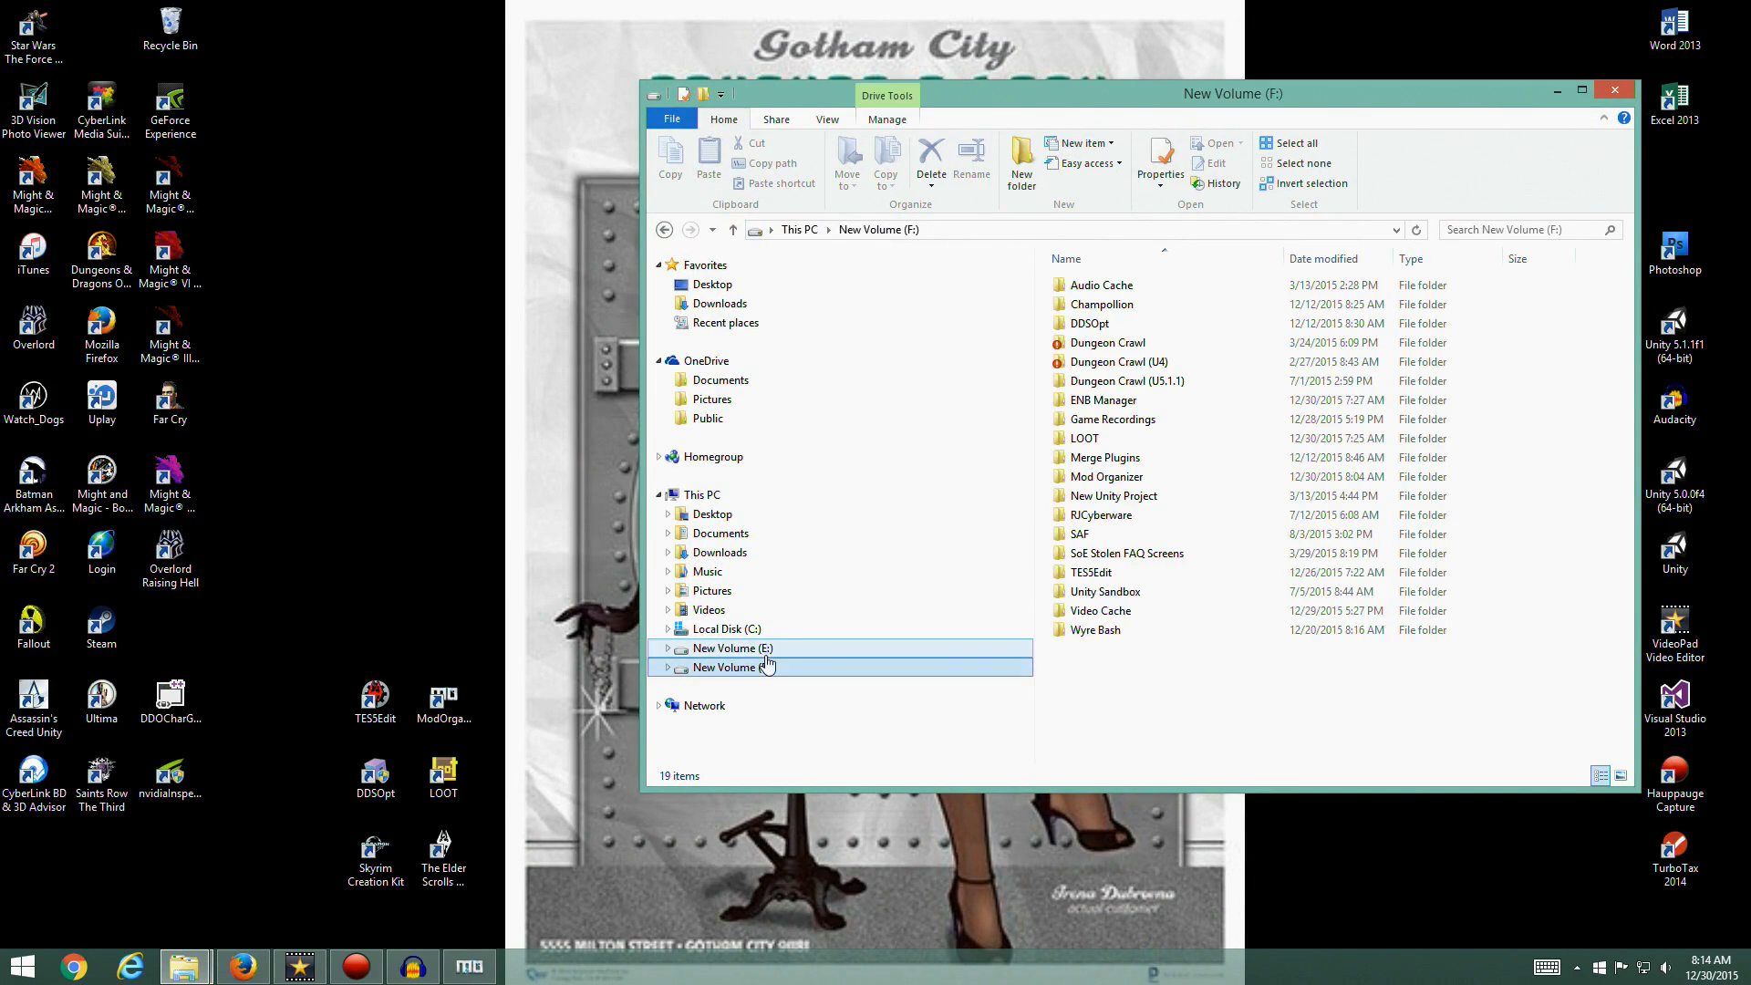
double_click(1117, 410)
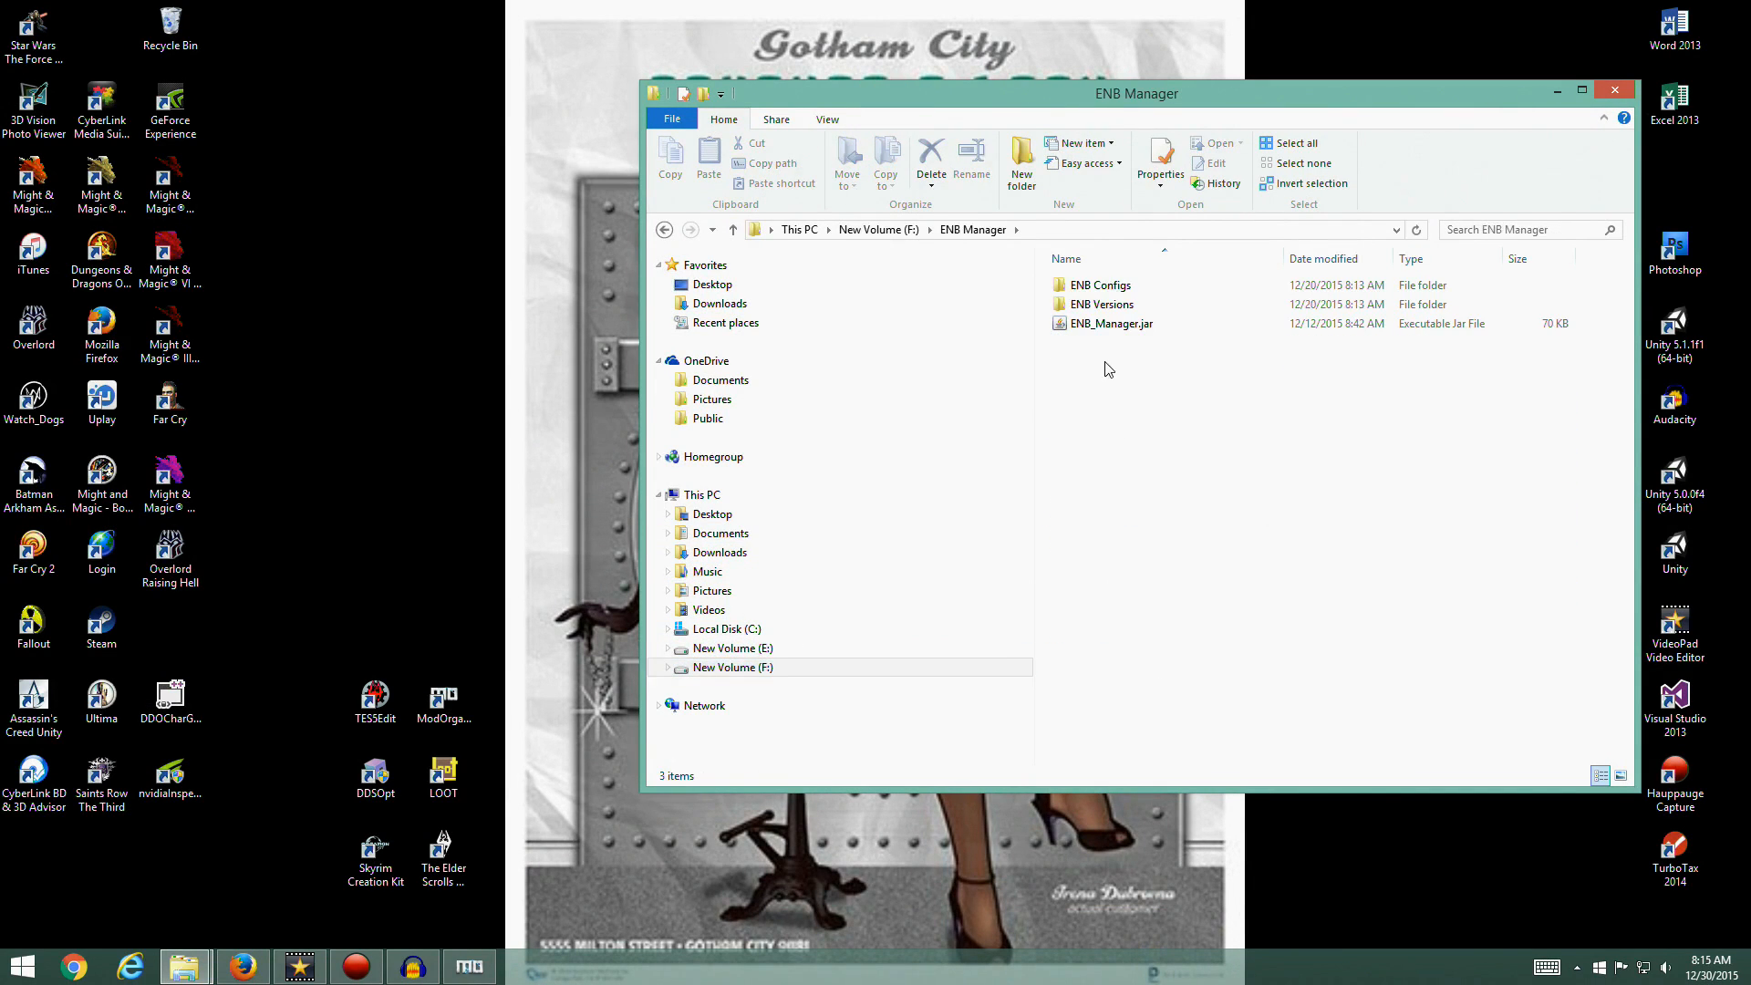
Create a shortcut to ENB_Manager.jar and place it on the desktop above the TES5Edit icon
click(1120, 325)
right_click(1121, 326)
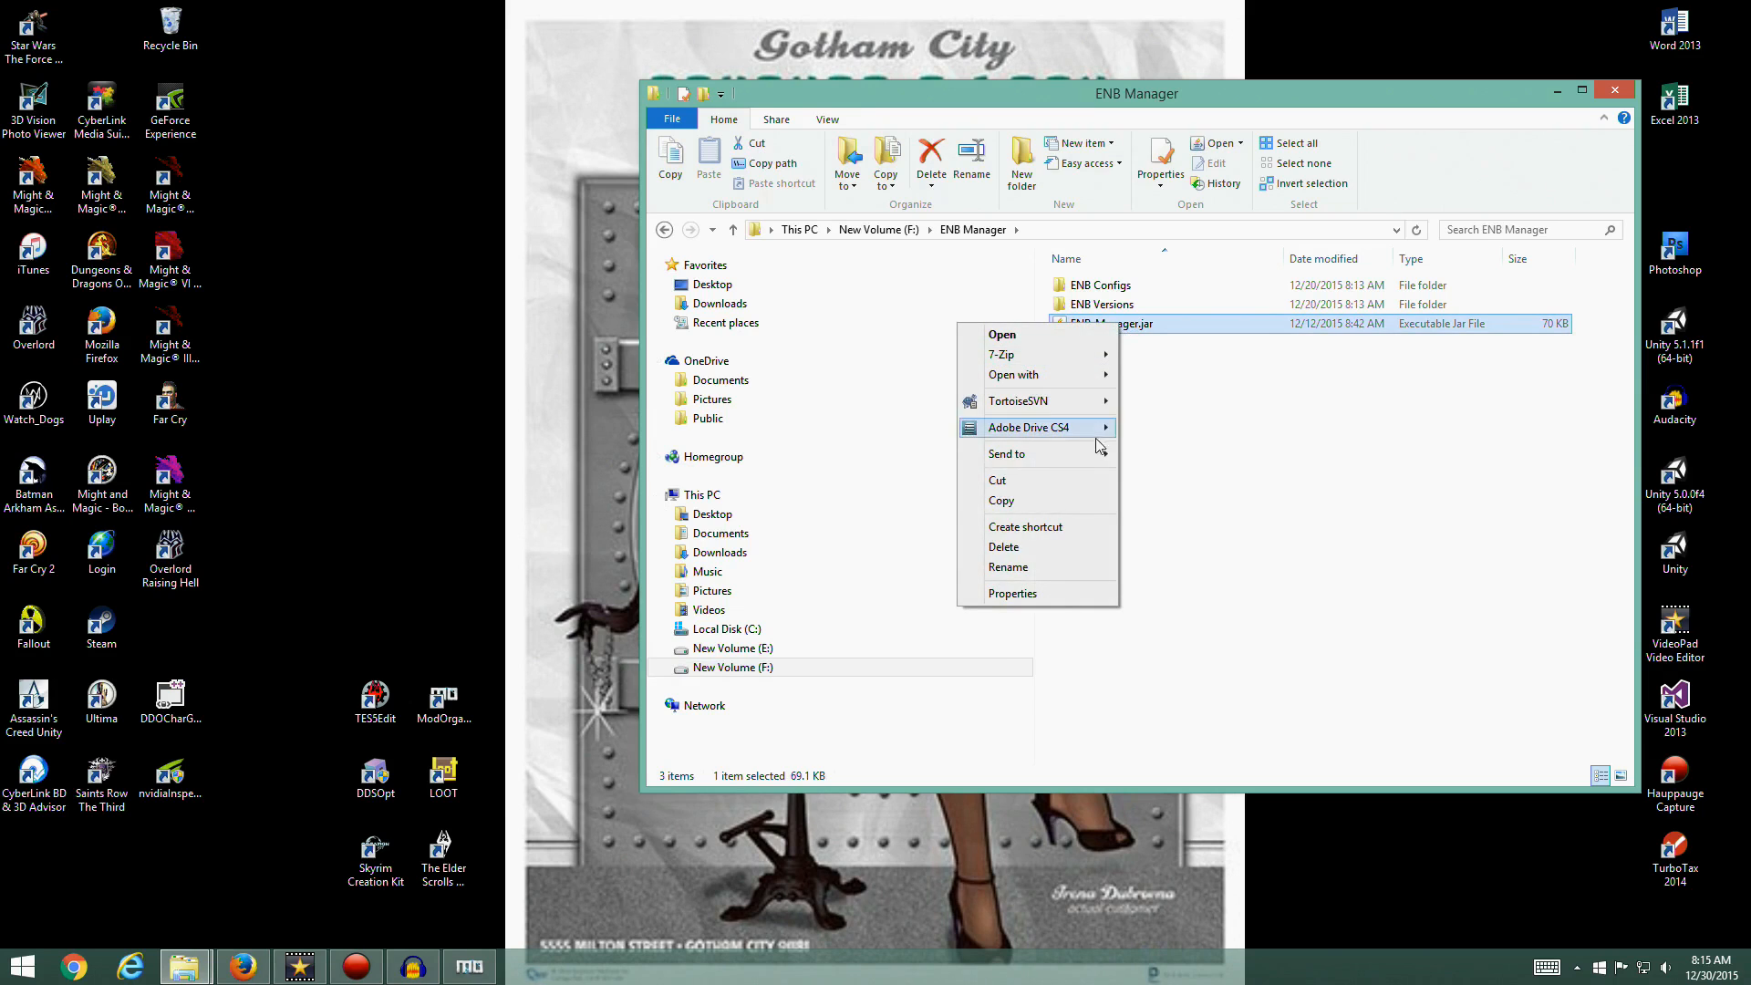
click(1060, 529)
drag(1127, 345, 407, 644)
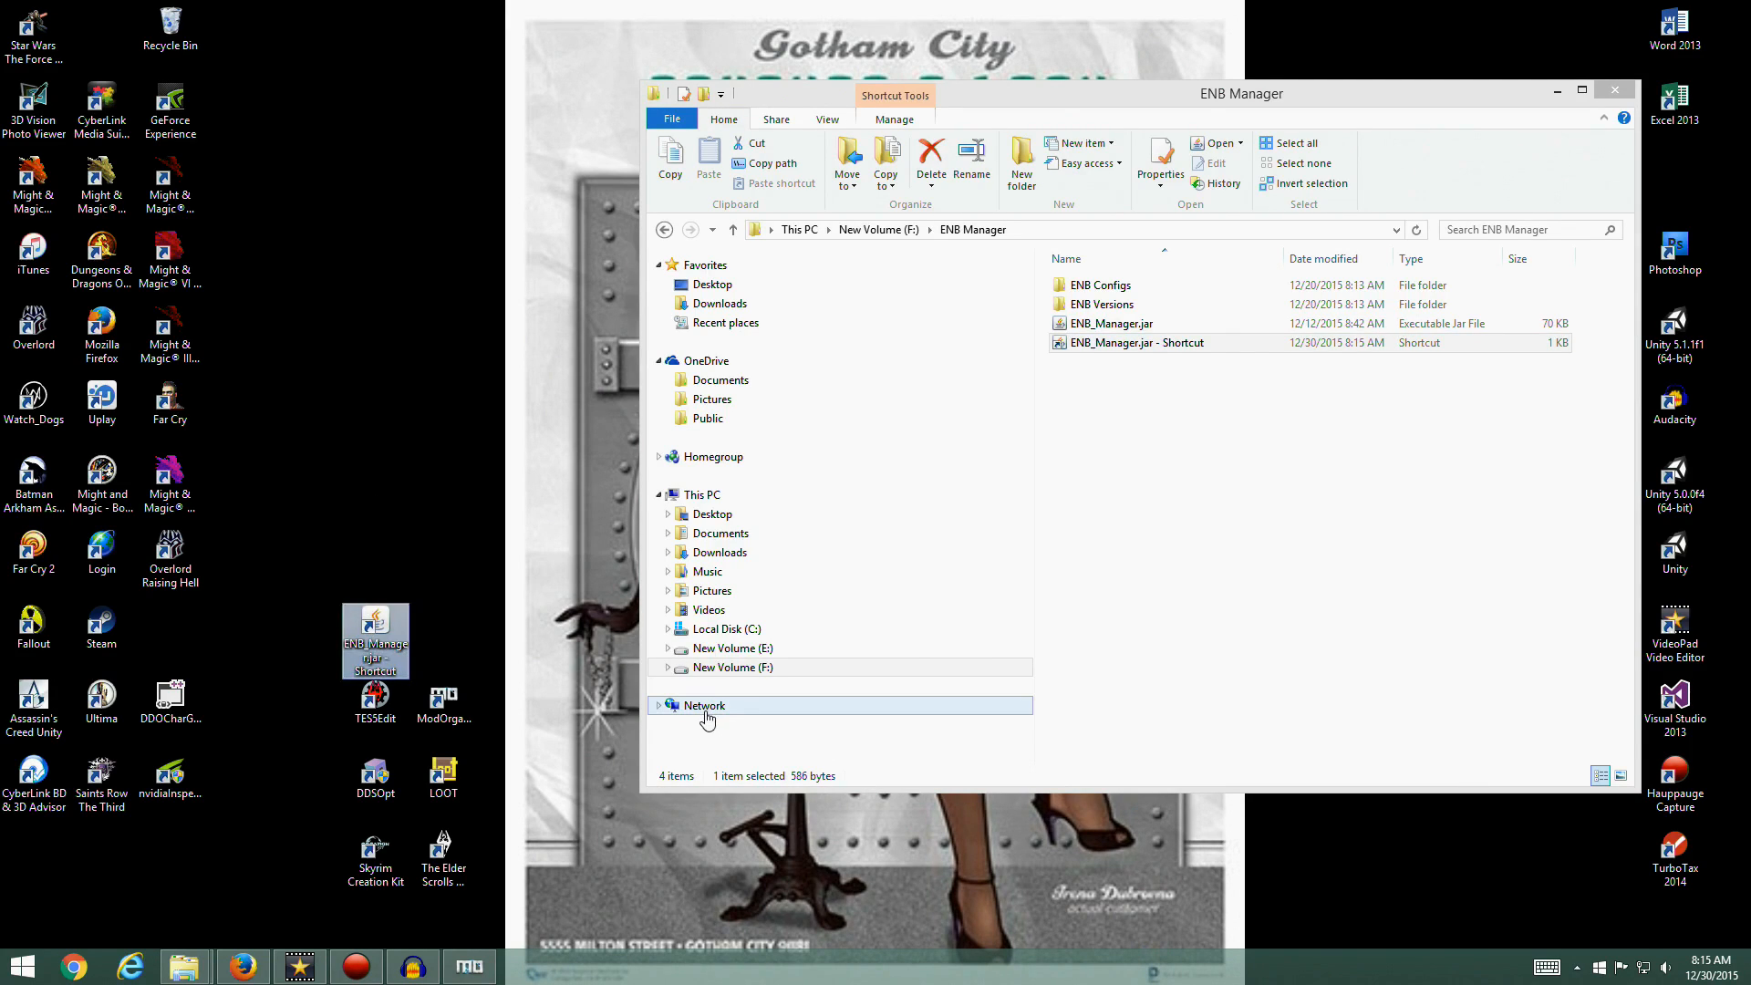
Rename the new desktop shortcut as ENB_Manager
key(F2)
key(Right)
key(BackSpace)
key(BackSpace)
key(BackSpace)
key(BackSpace)
key(BackSpace)
key(BackSpace)
key(BackSpace)
key(BackSpace)
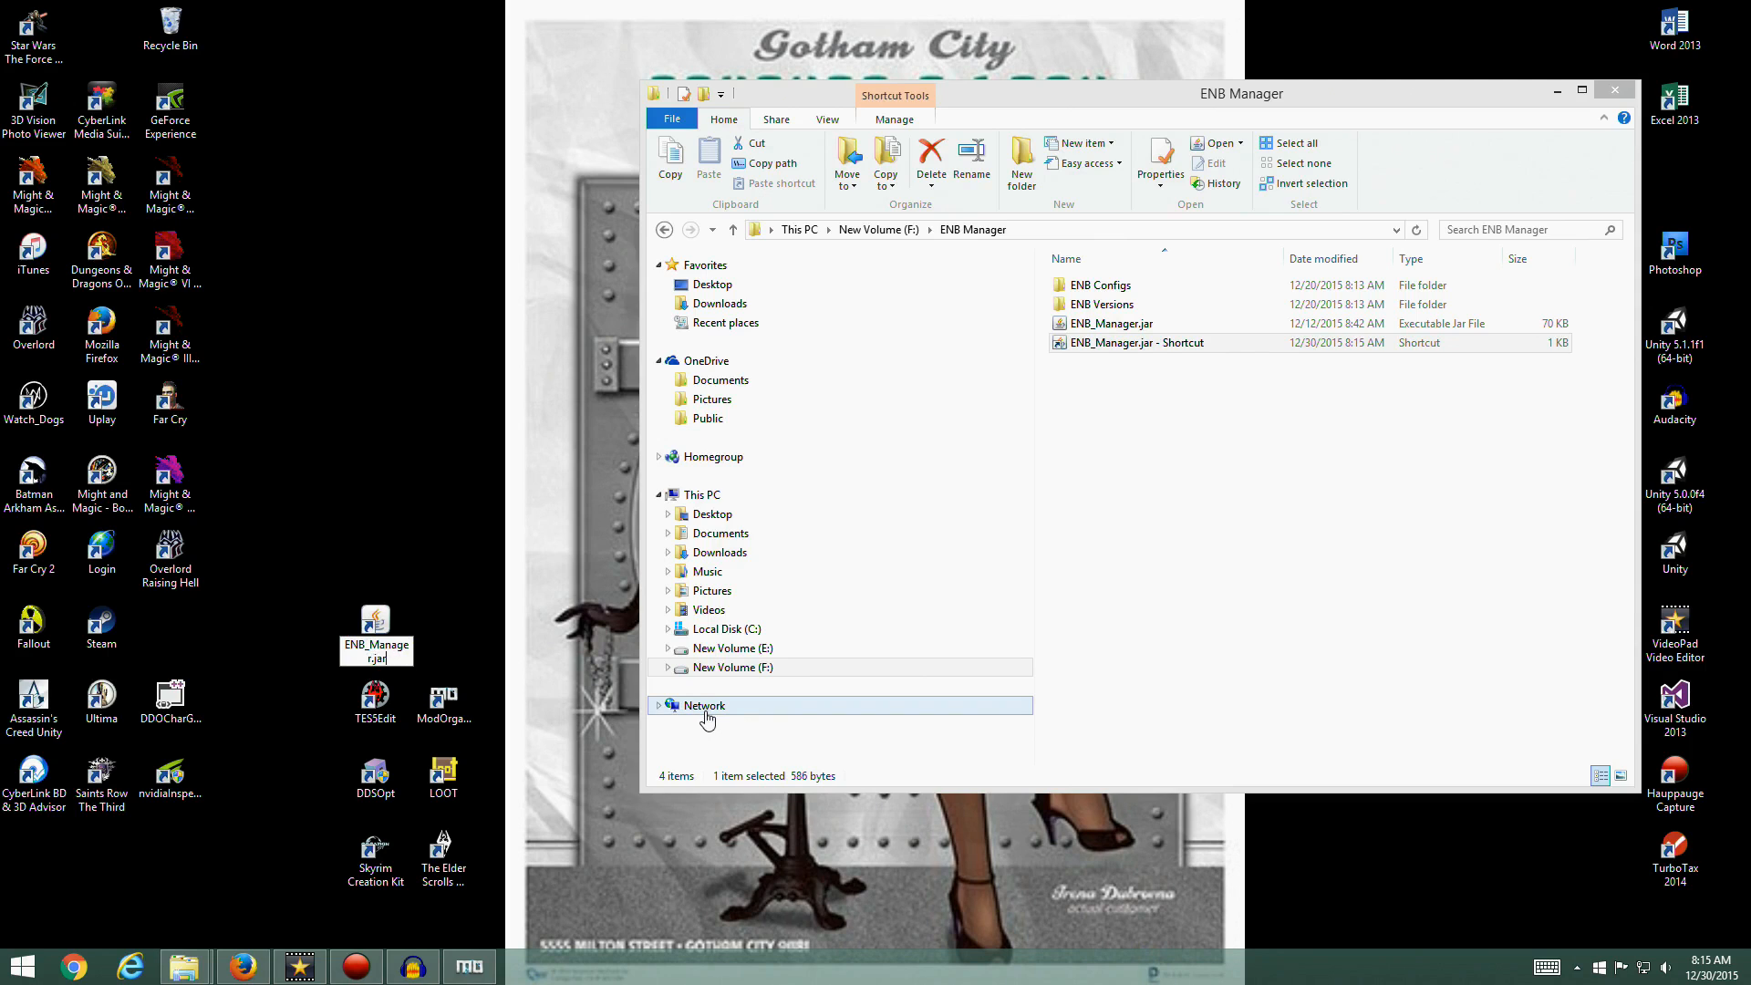
key(Return)
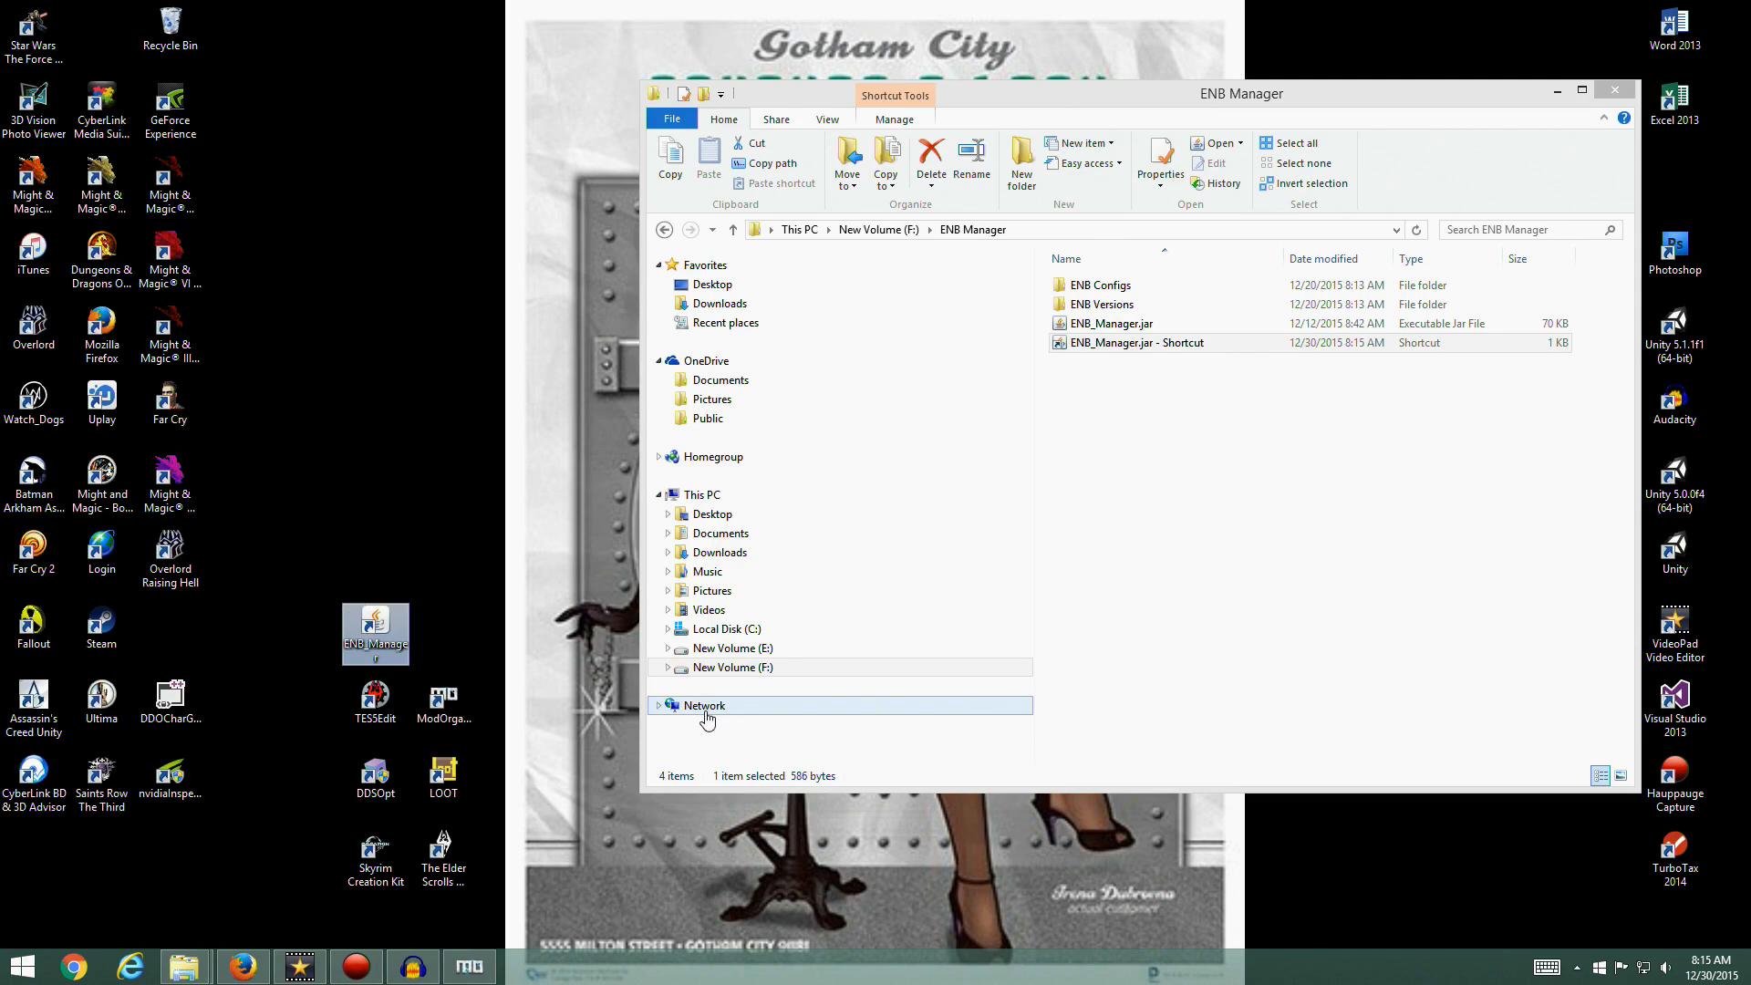
Launch ENB Manager from its desktop shortcut and arrange it beside a smaller browser window showing the guide's ENB installation instructions
double_click(397, 626)
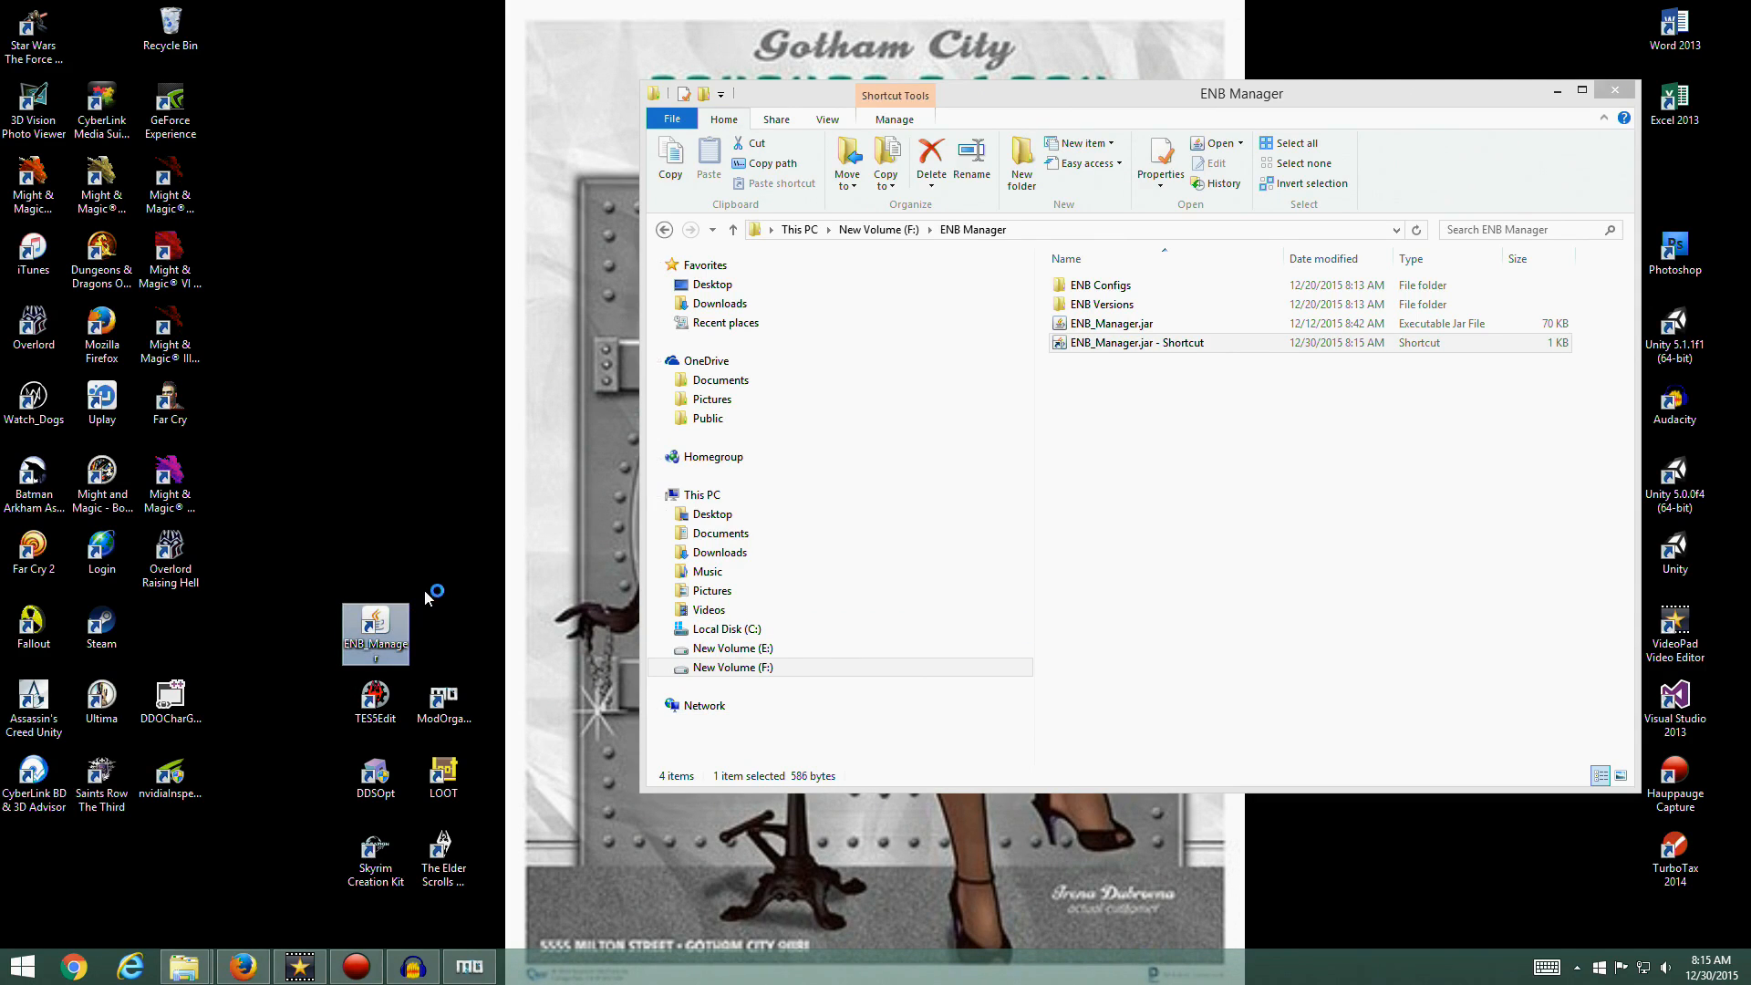
drag(310, 6, 431, 140)
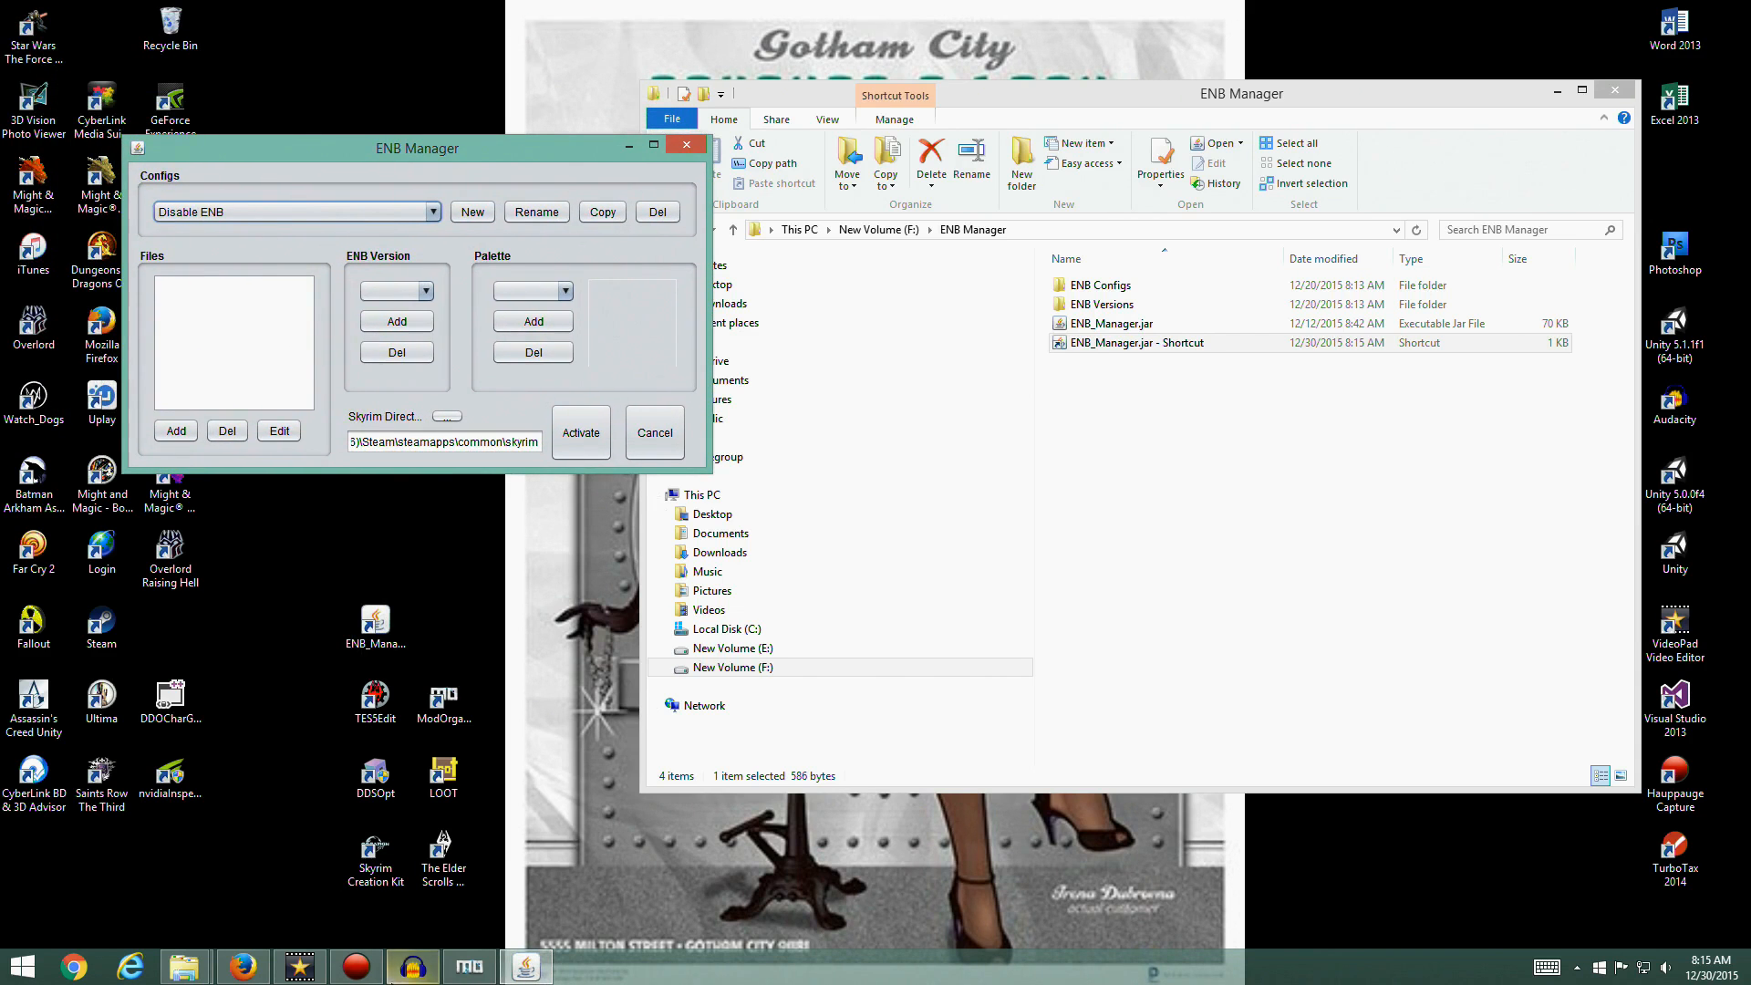
click(243, 966)
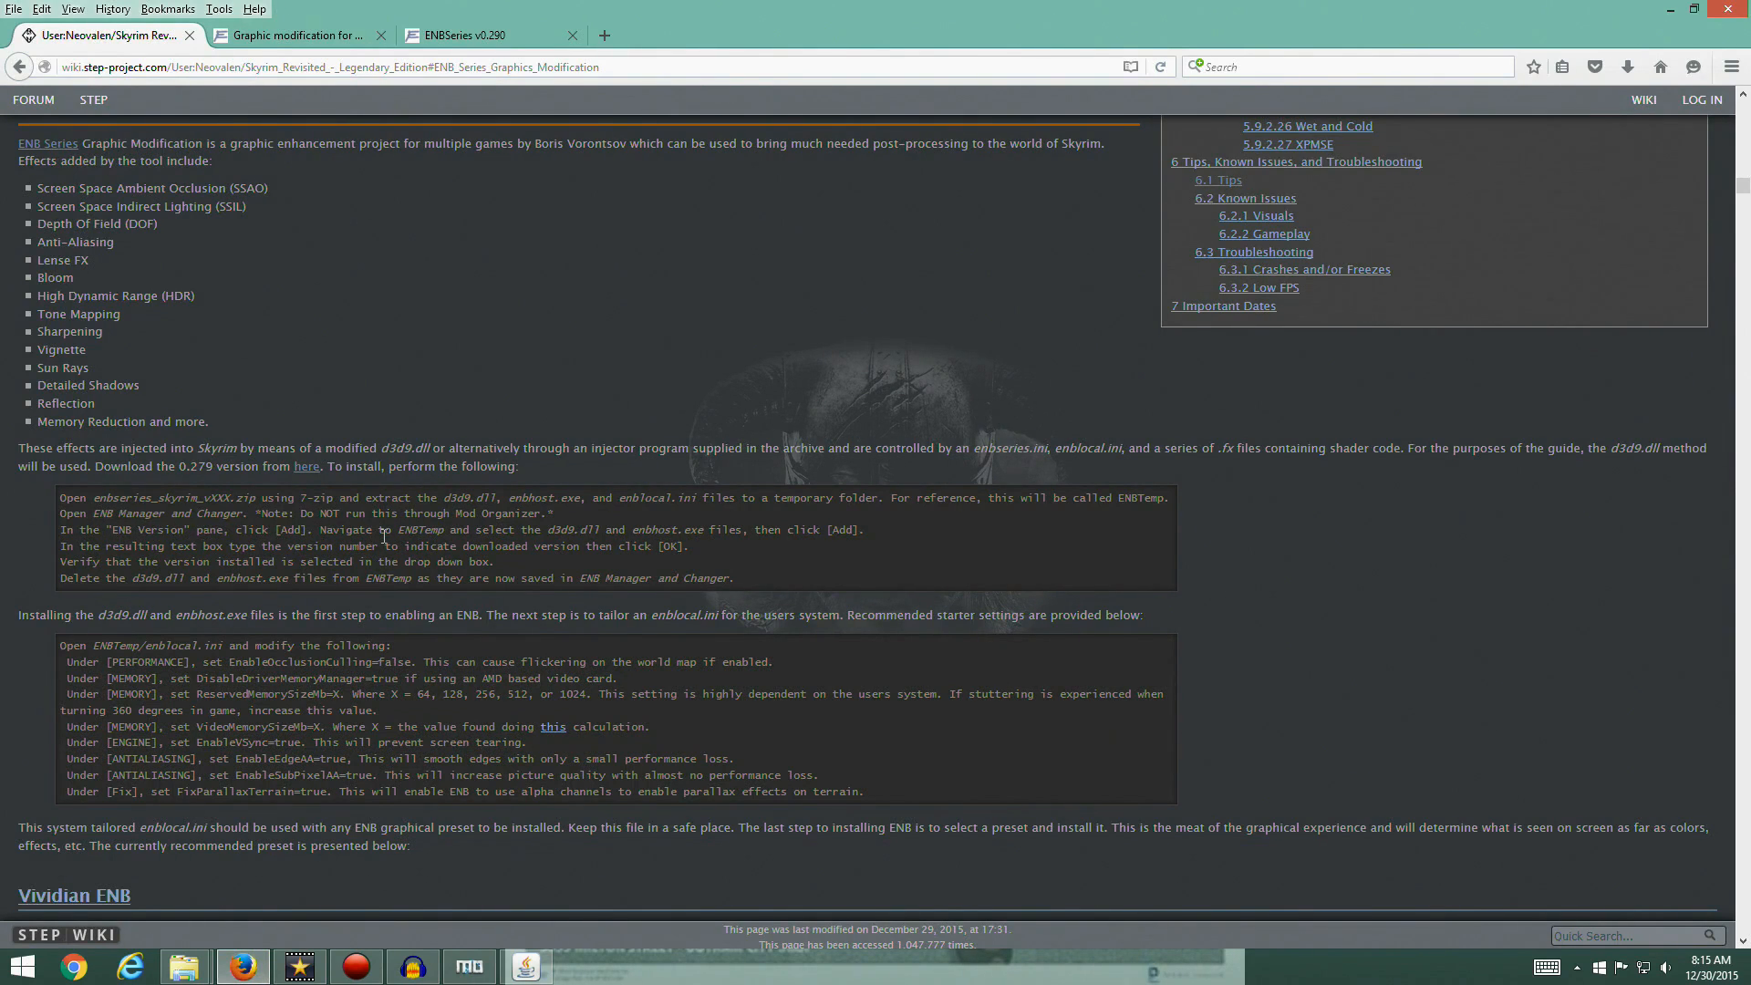
click(1693, 9)
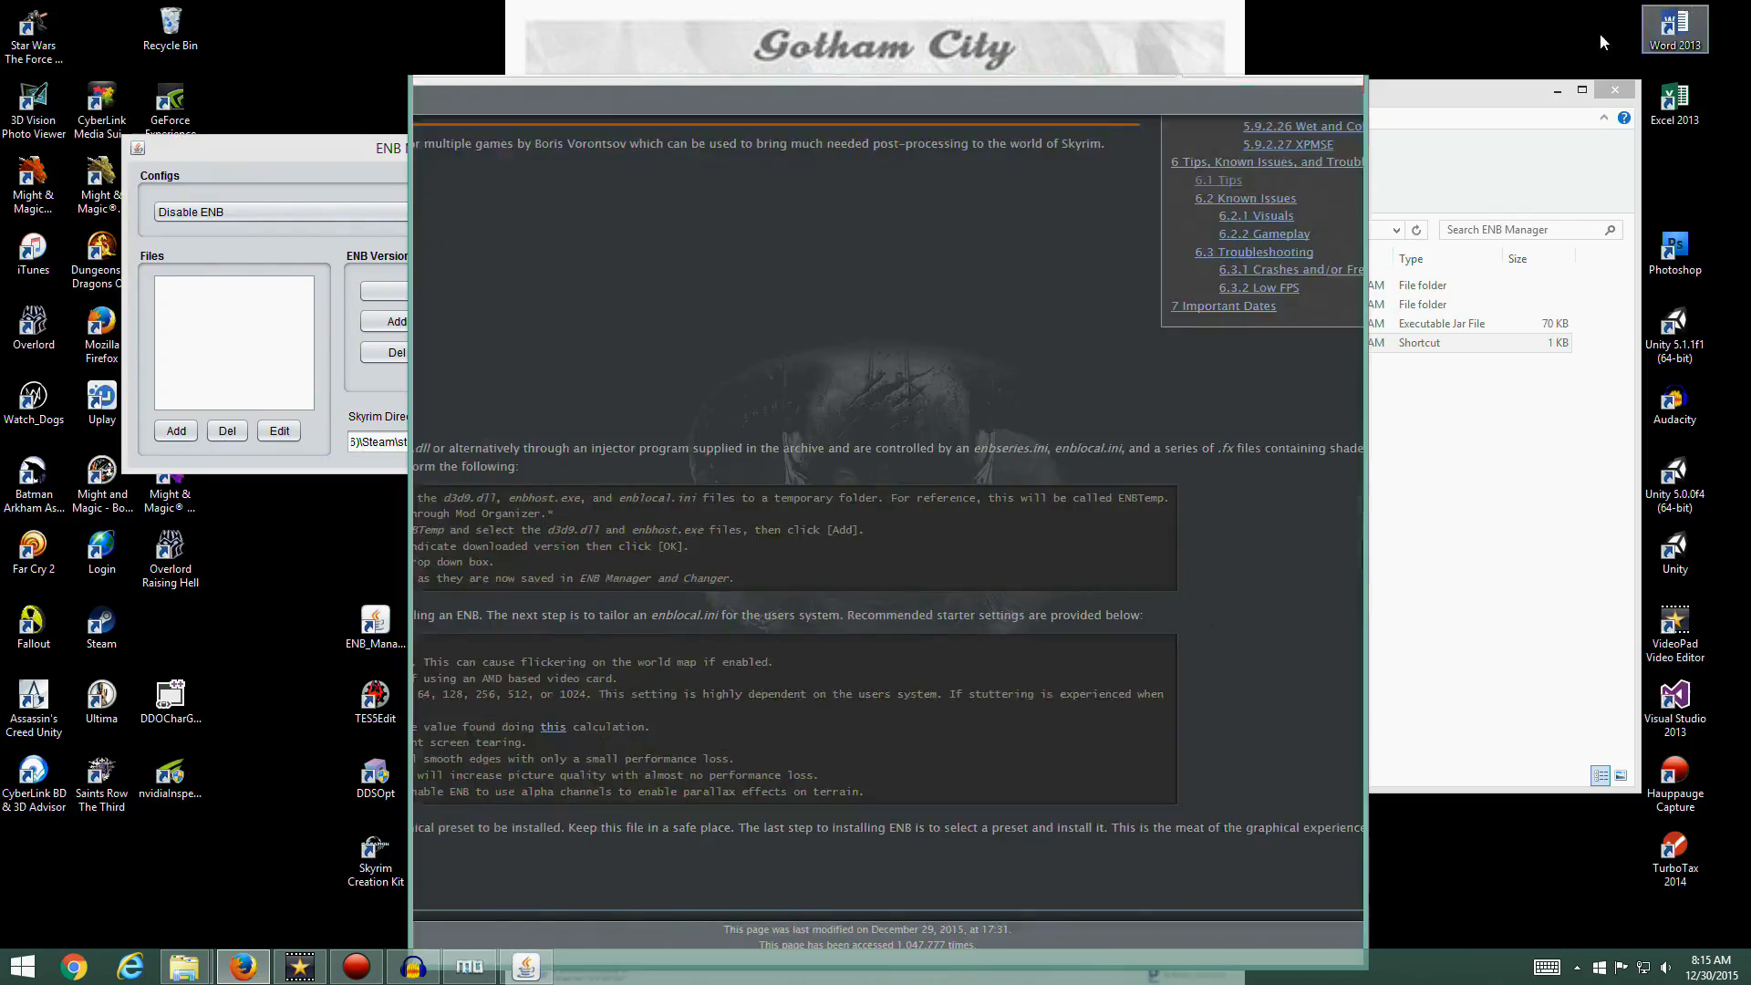
double_click(1191, 97)
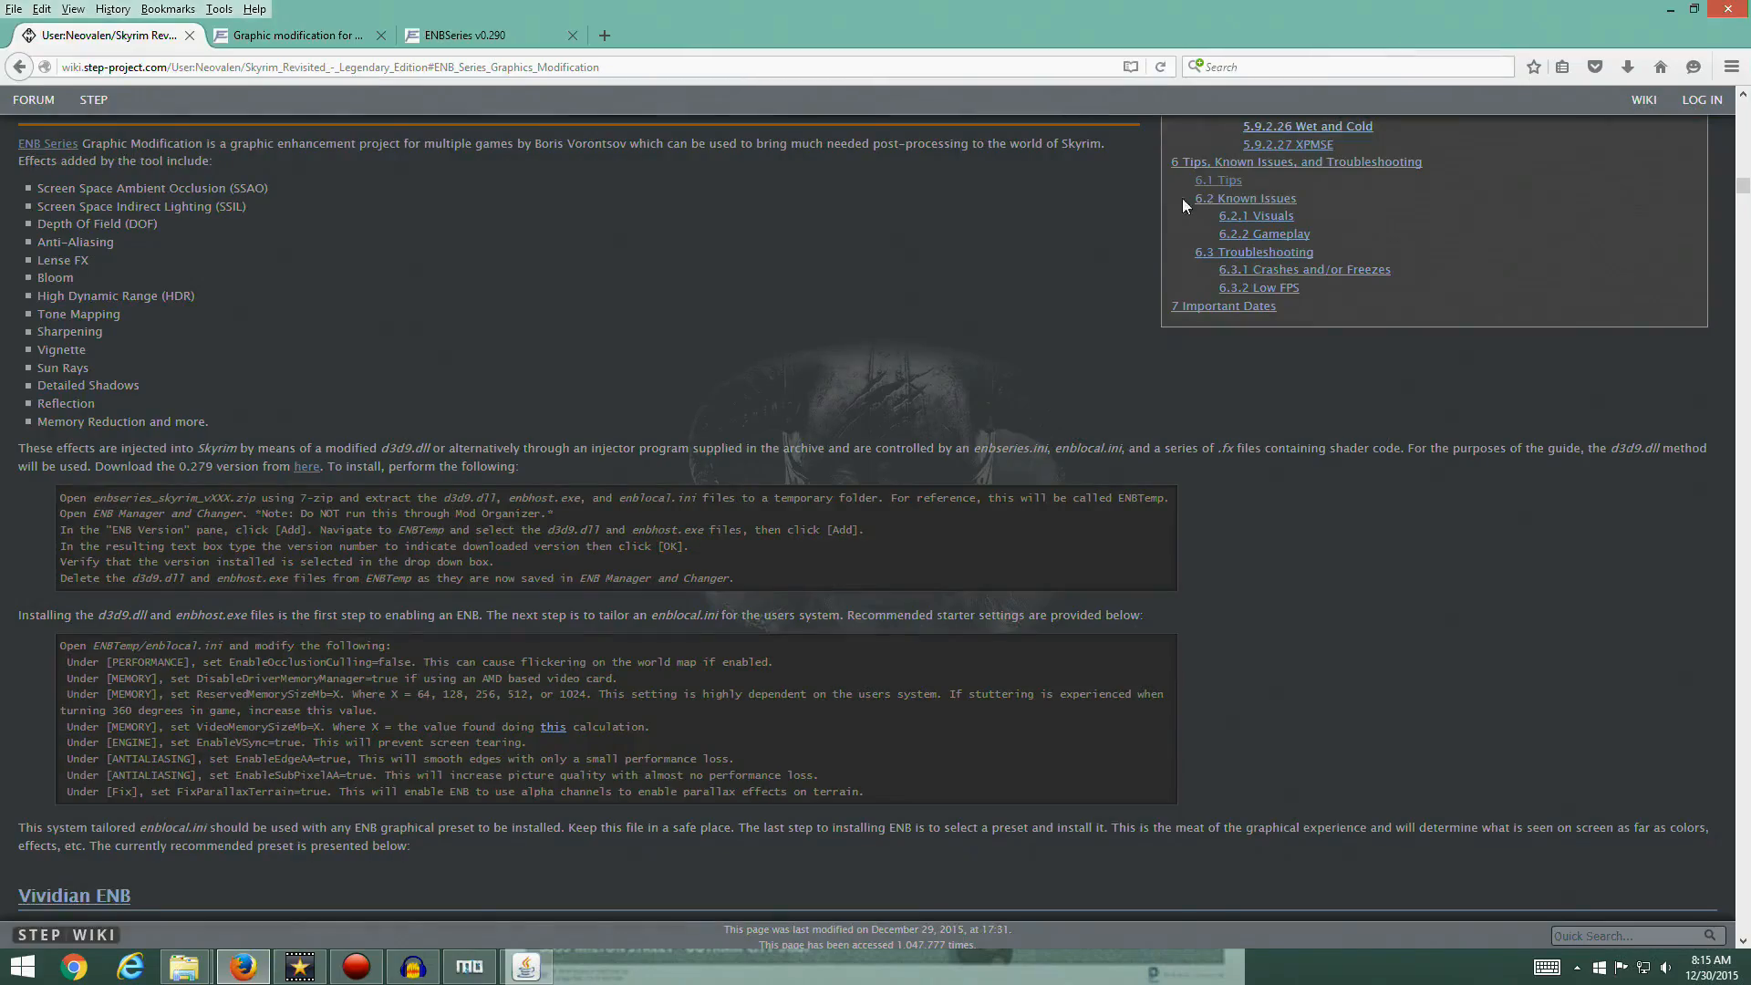
click(1693, 10)
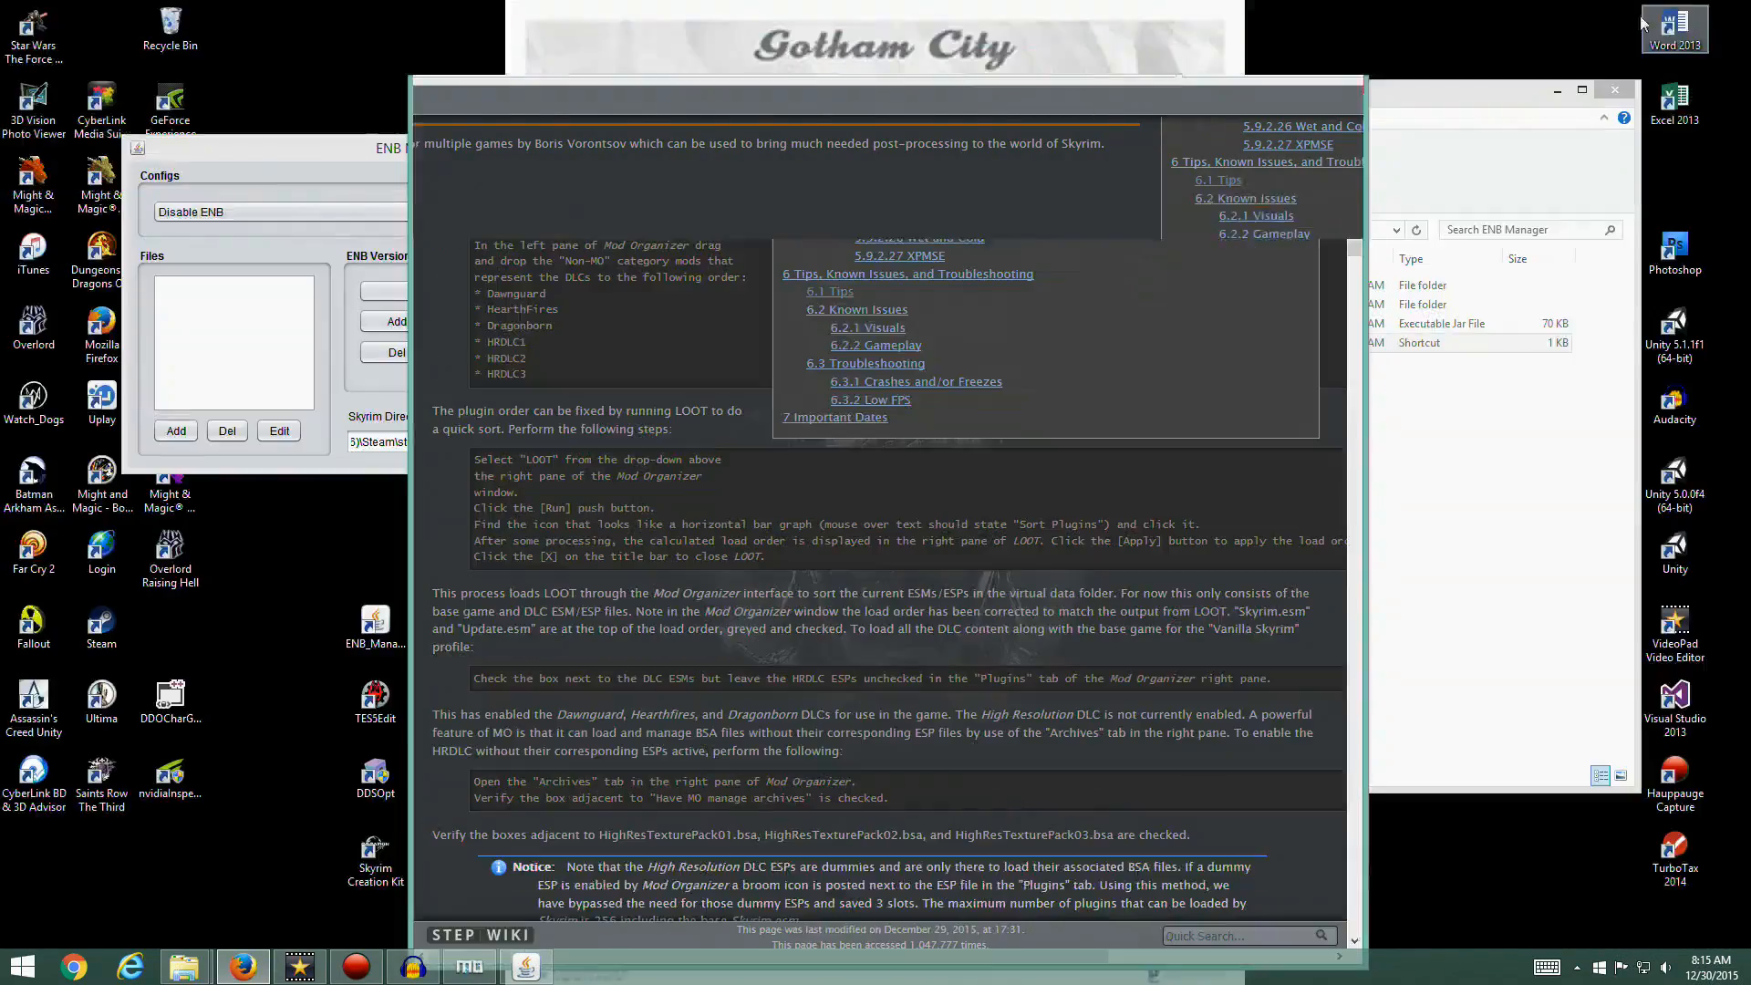
drag(1155, 107, 1385, 50)
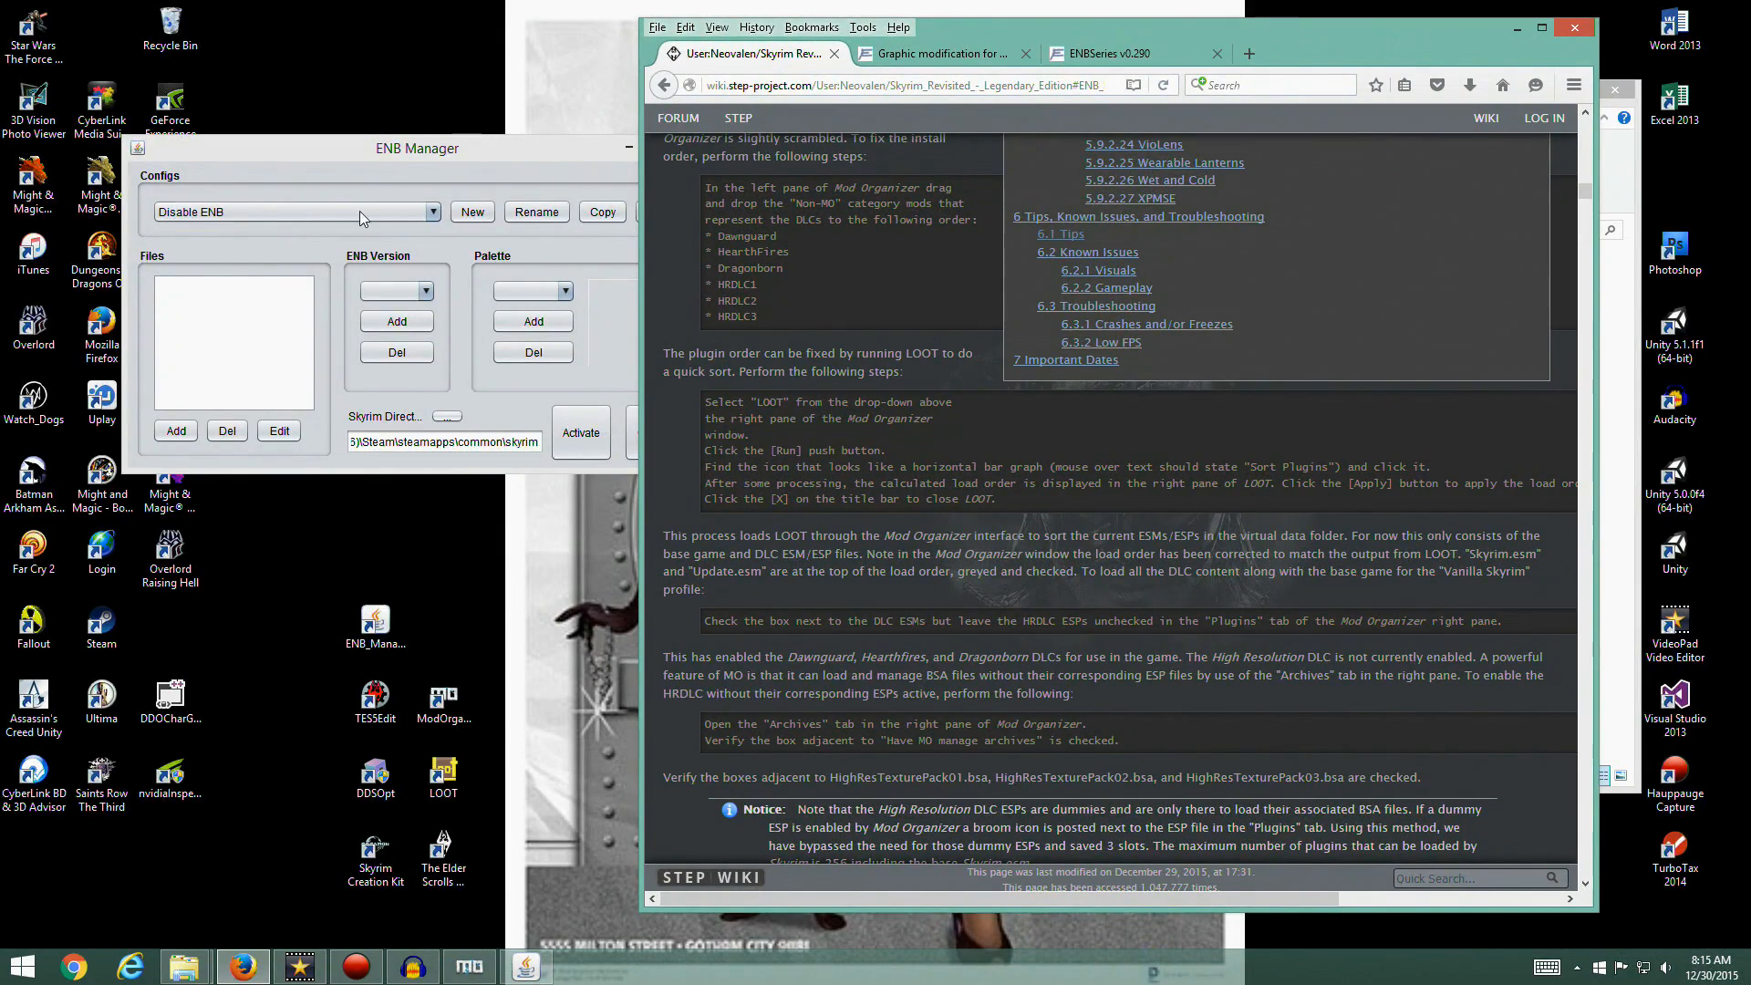
drag(474, 151, 393, 181)
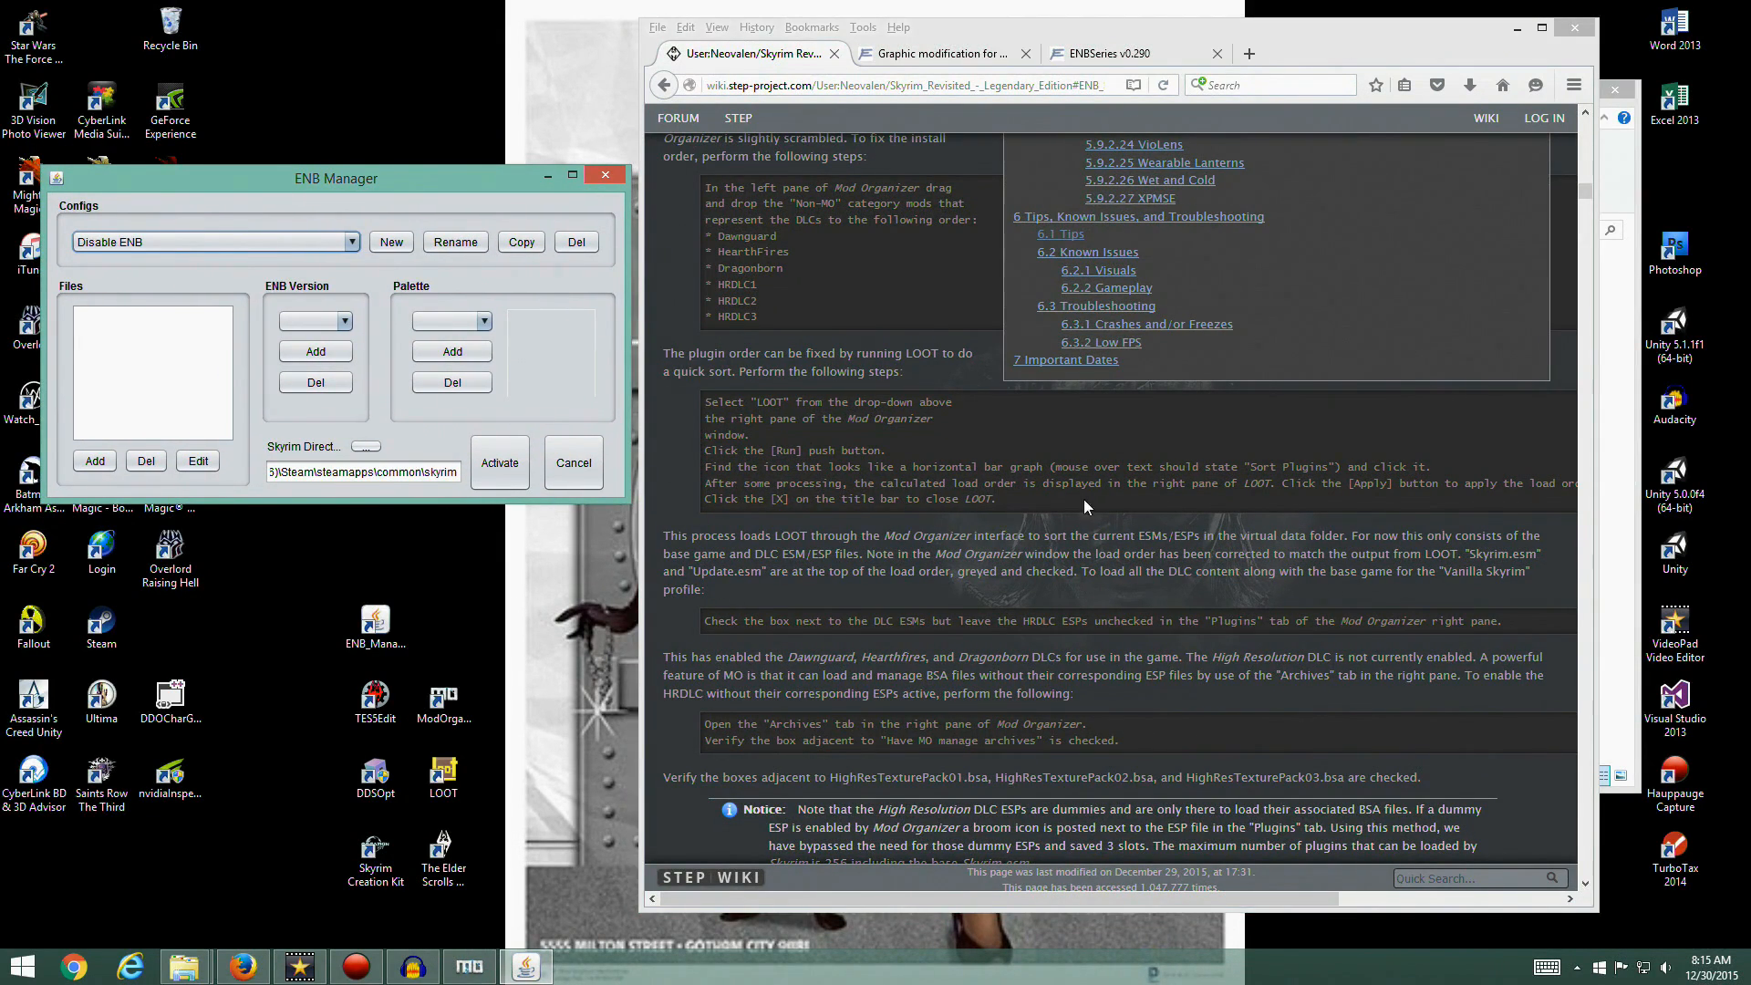
click(1160, 693)
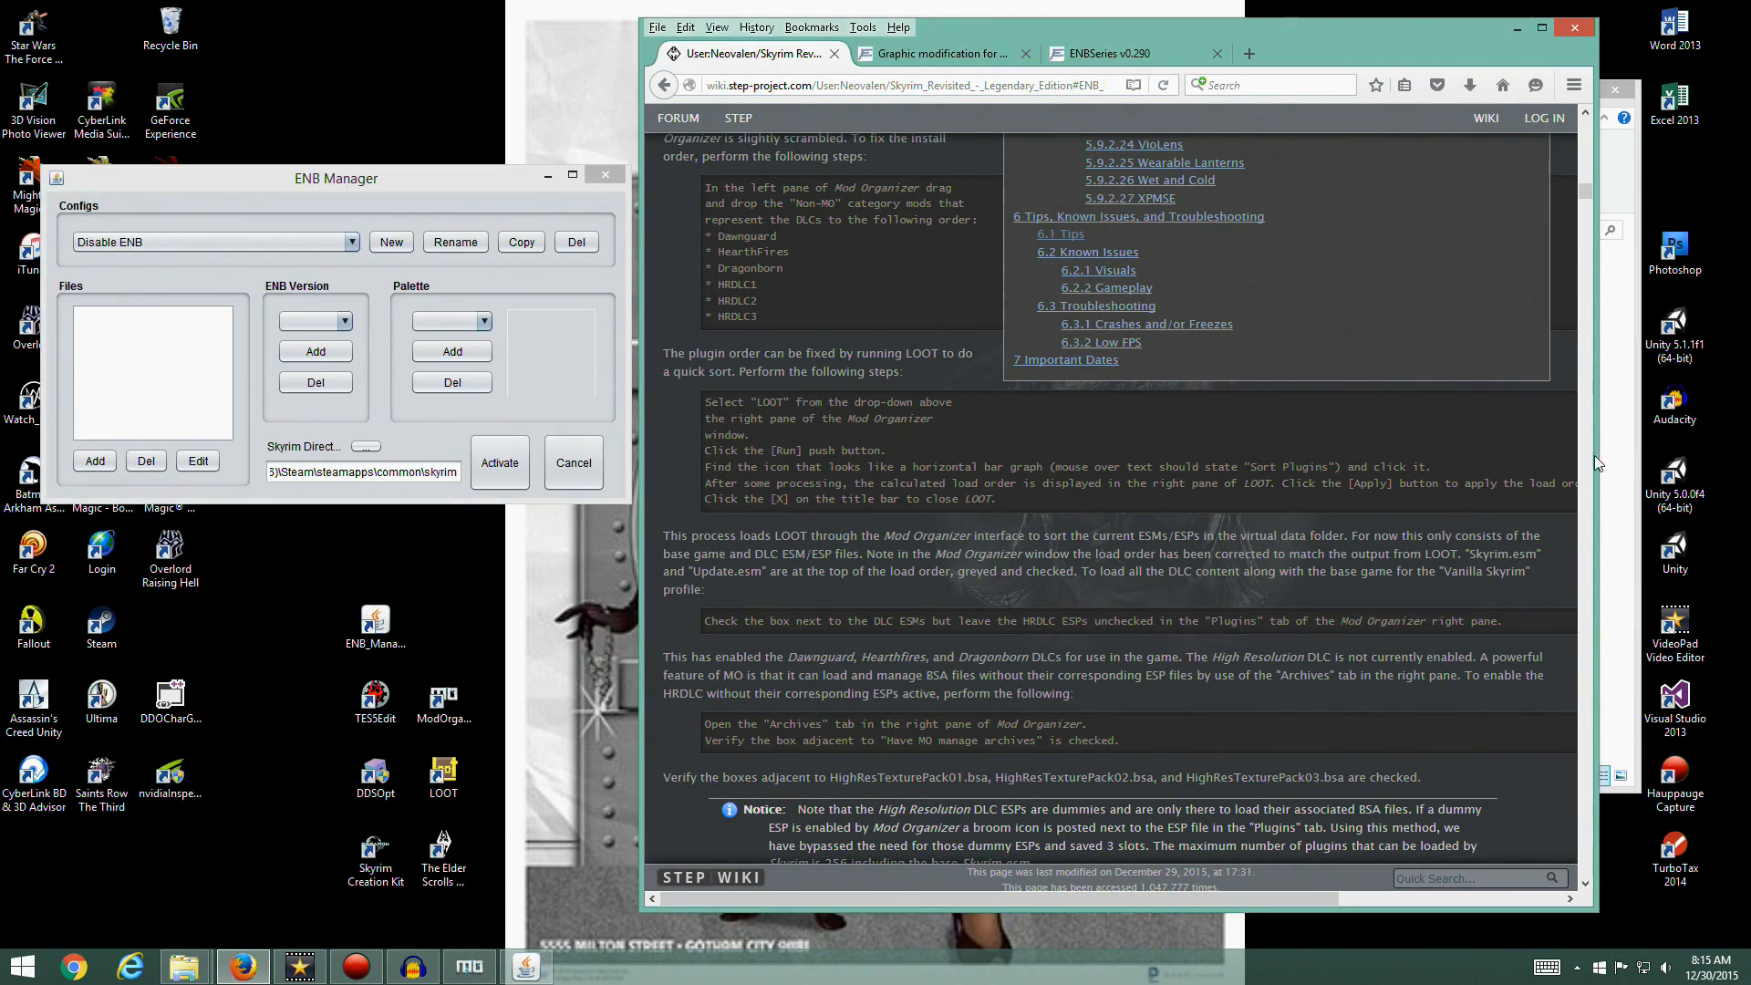
drag(1584, 189, 1584, 224)
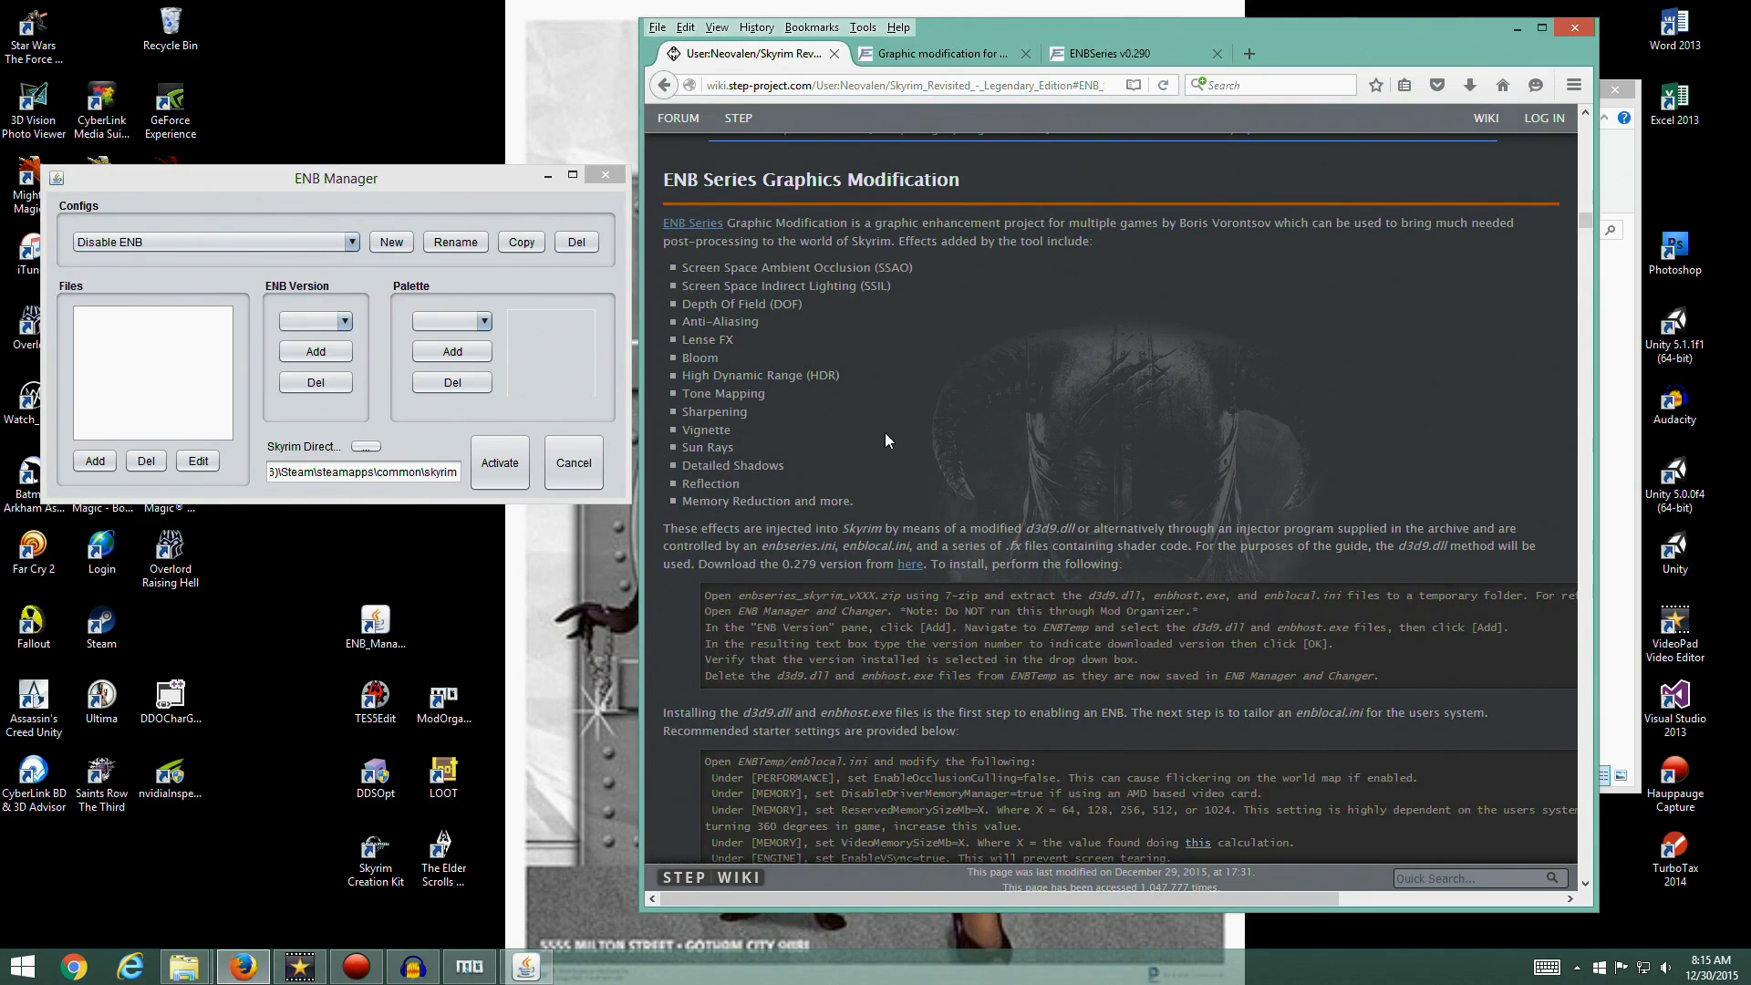
scroll(885, 434, down, 5)
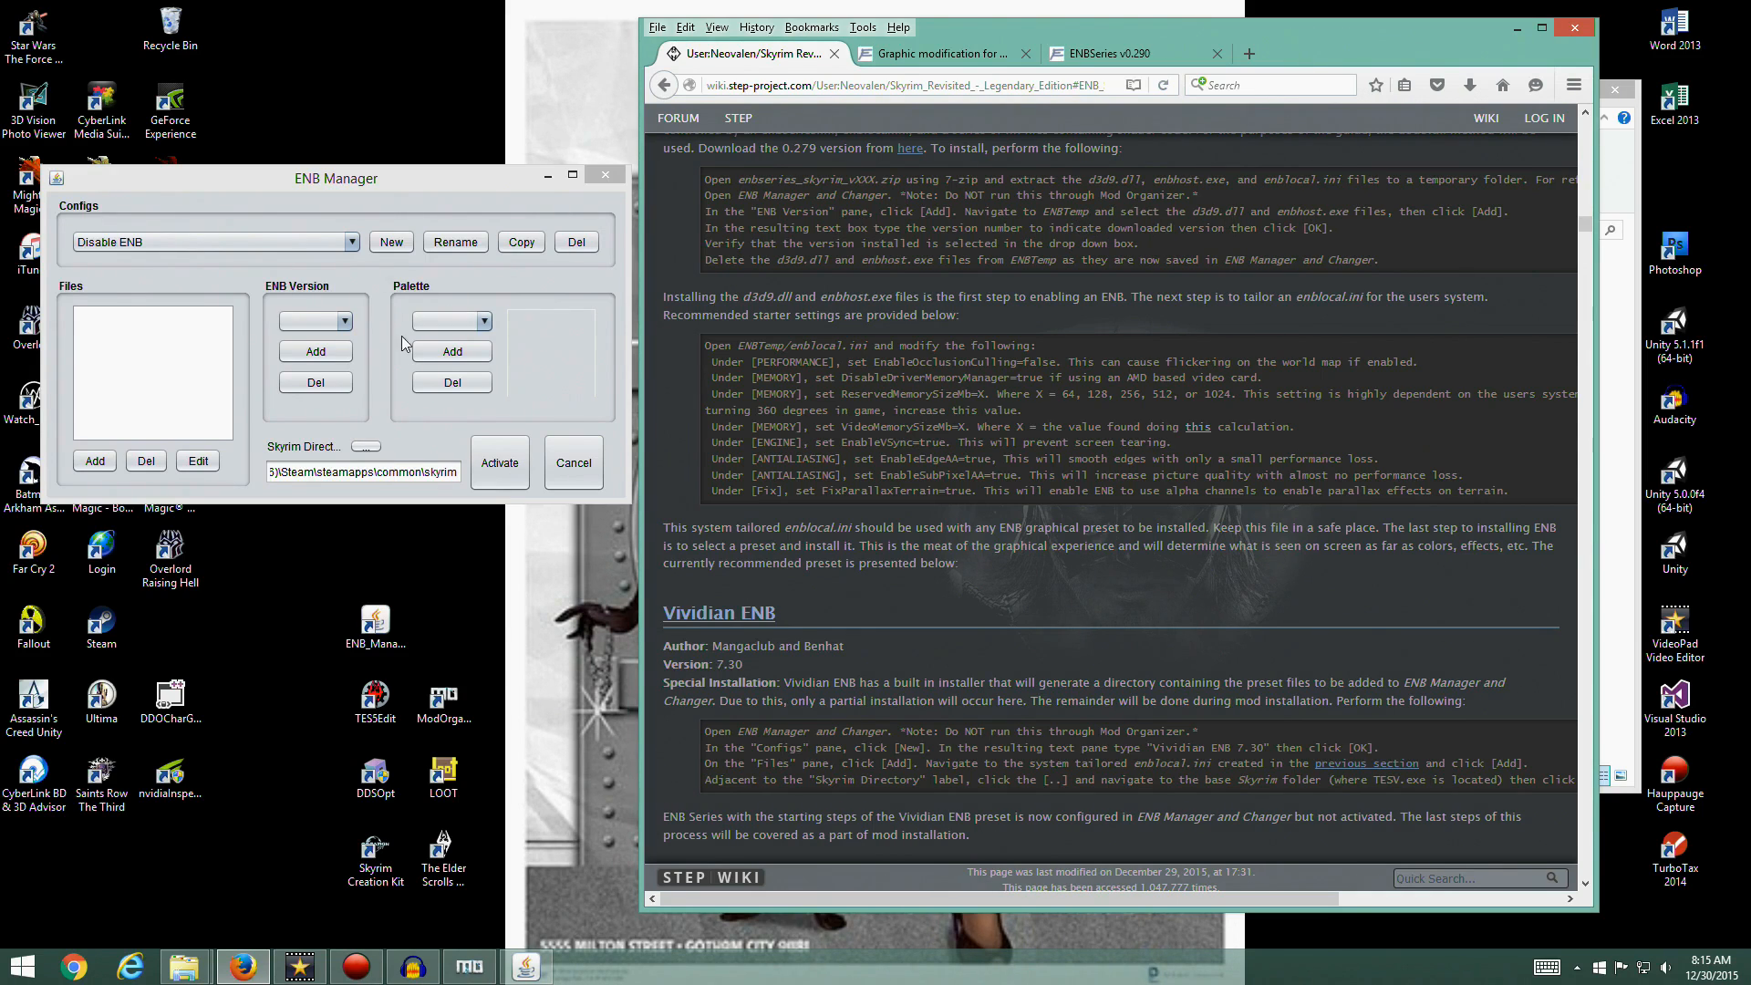
Start adding an ENB version in ENB Manager and look for its files in This PC's Downloads folder
click(319, 353)
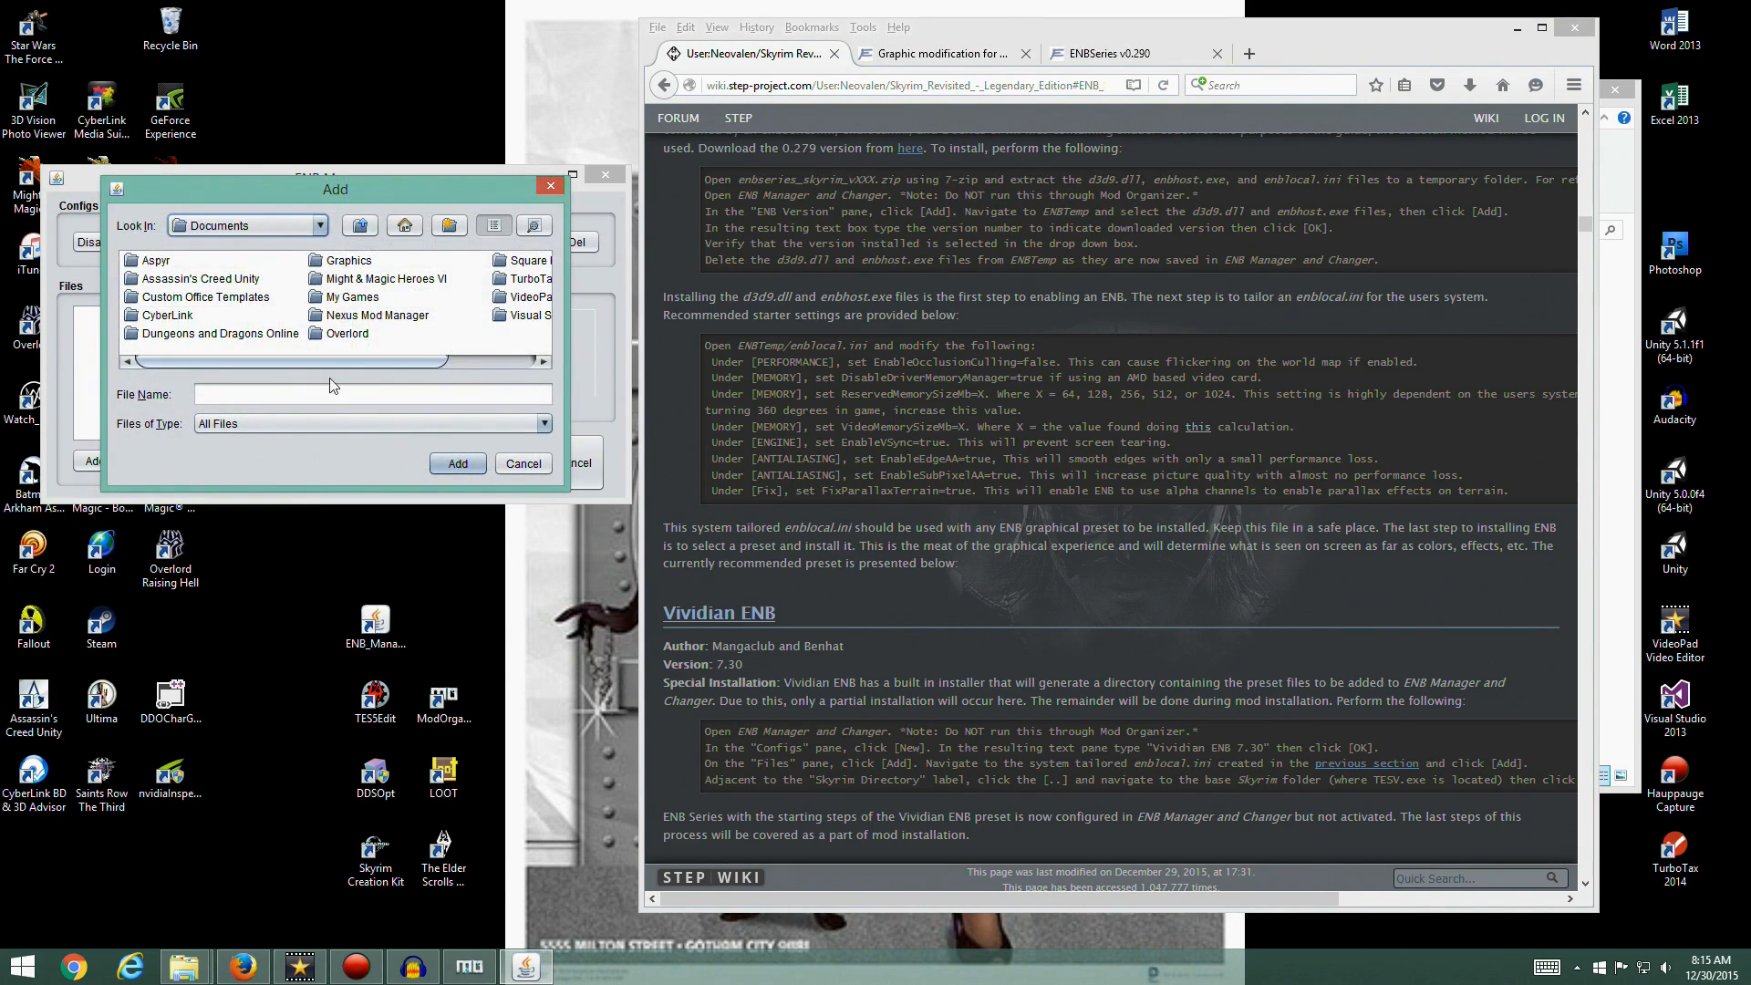
click(320, 227)
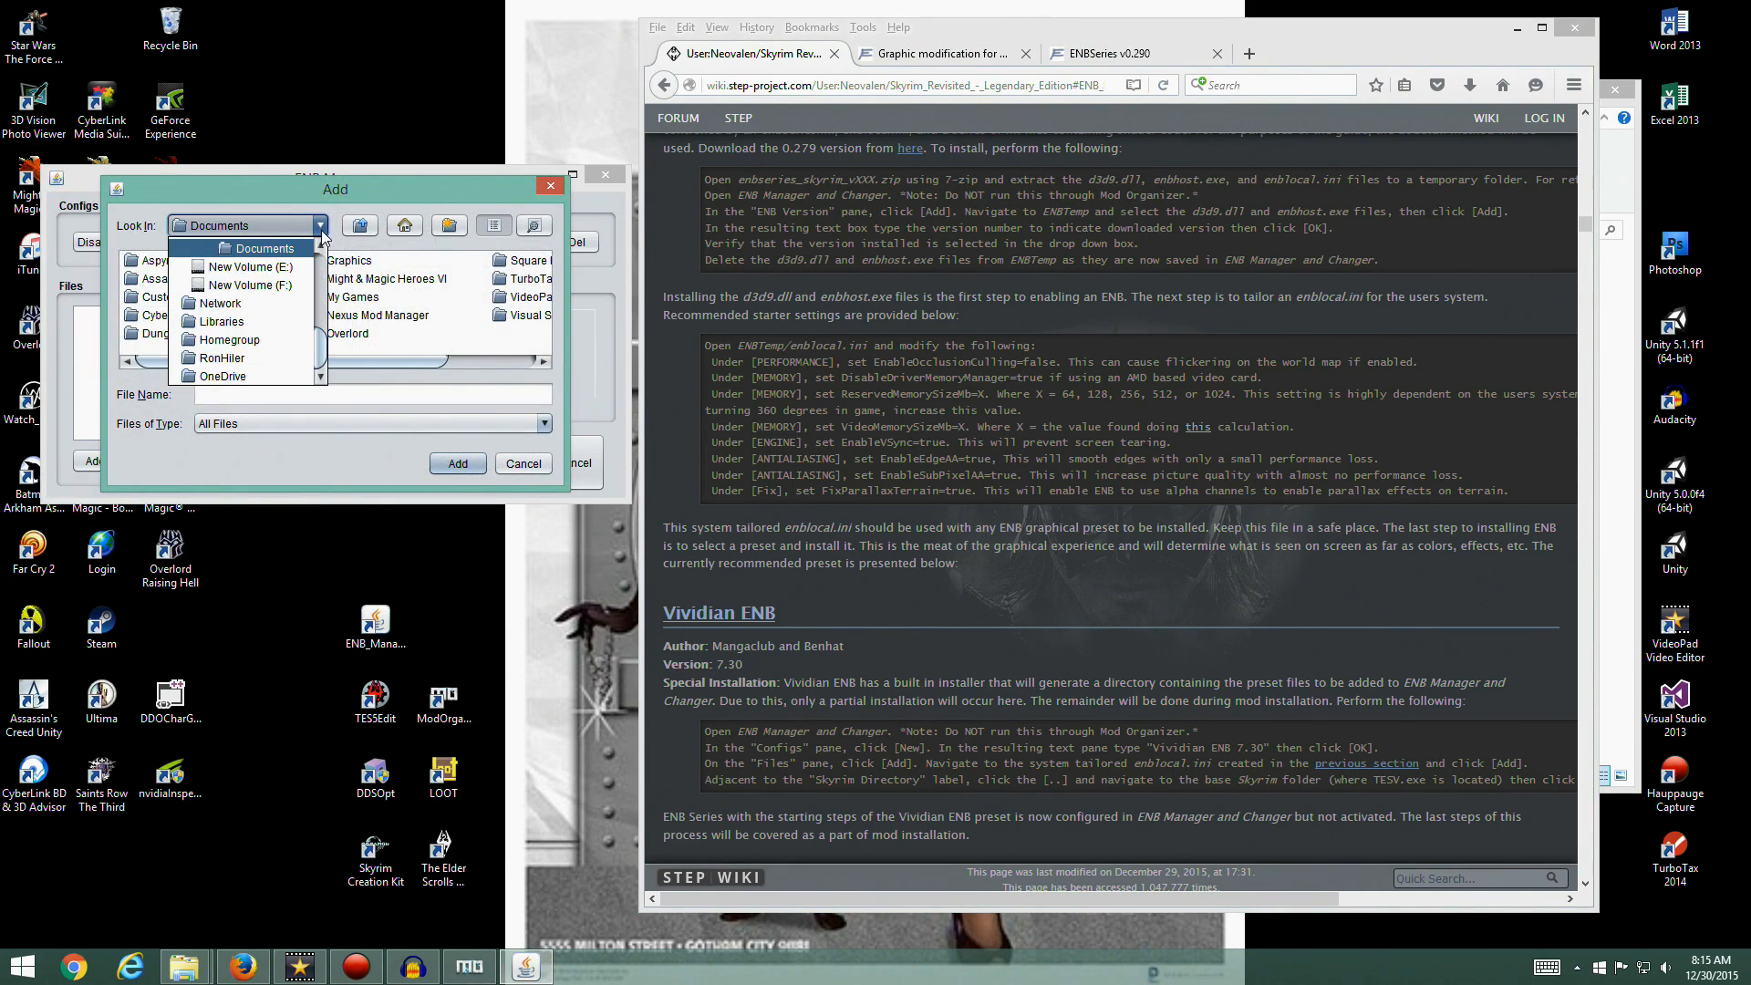
scroll(321, 342, up, 1)
scroll(321, 342, up, 4)
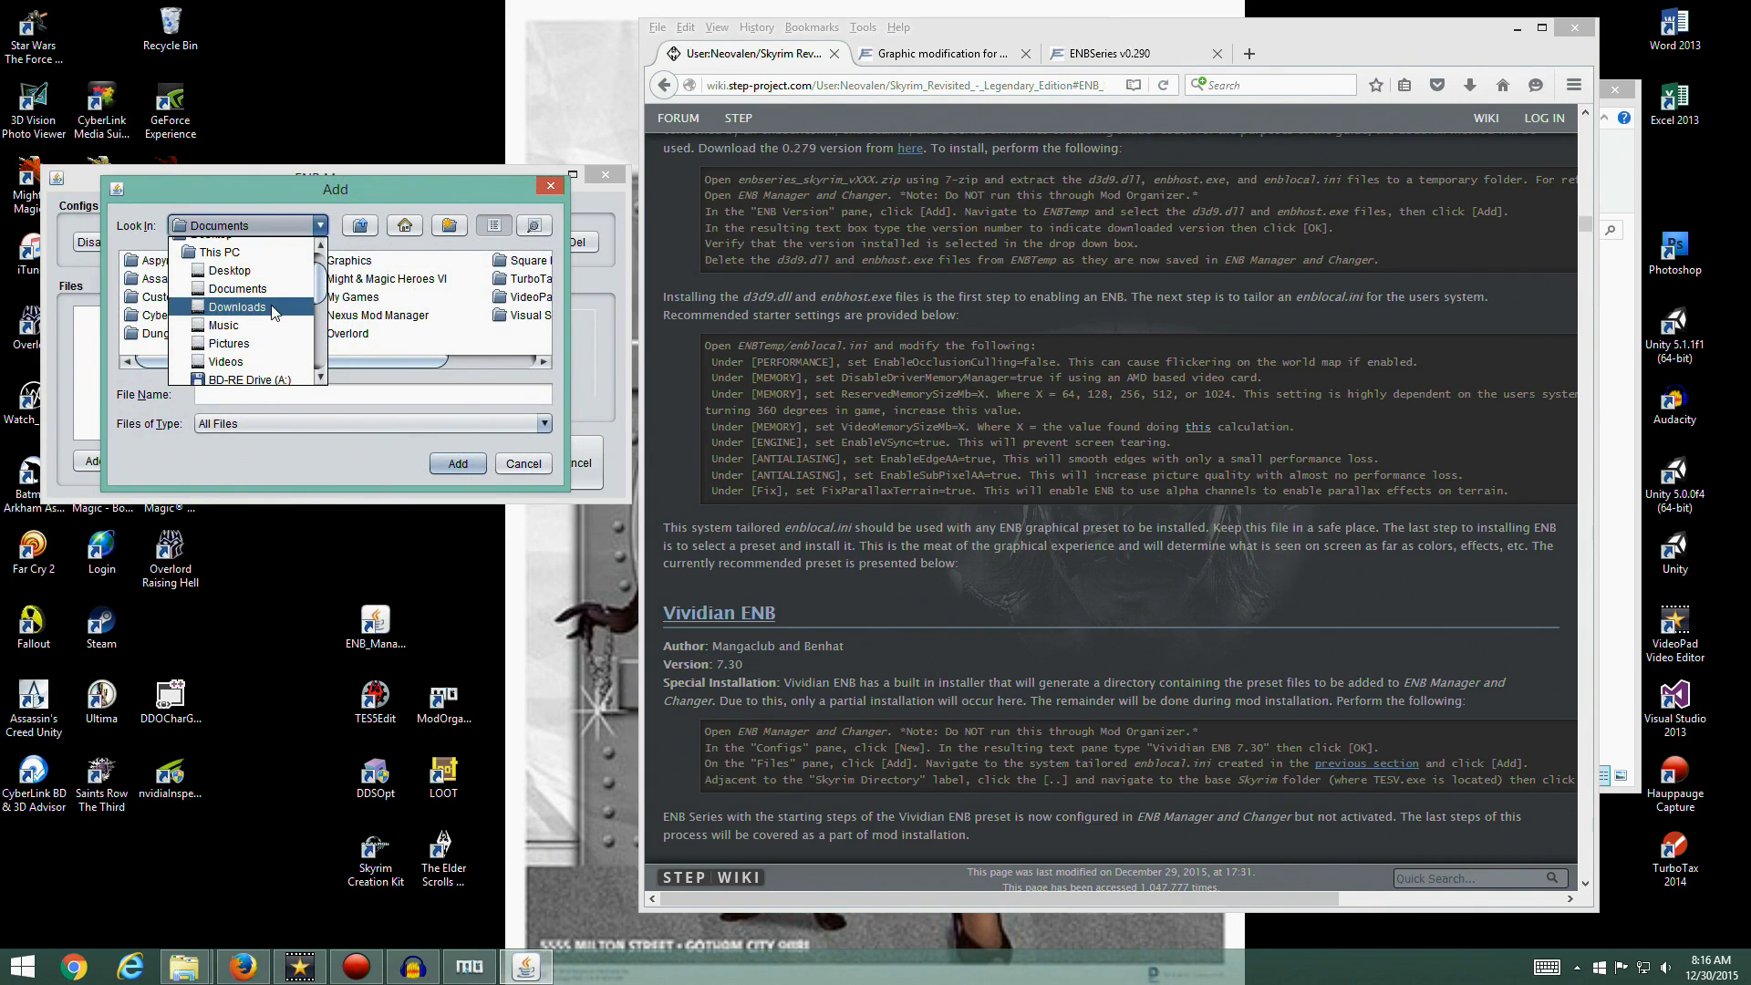
double_click(272, 307)
click(410, 373)
click(316, 352)
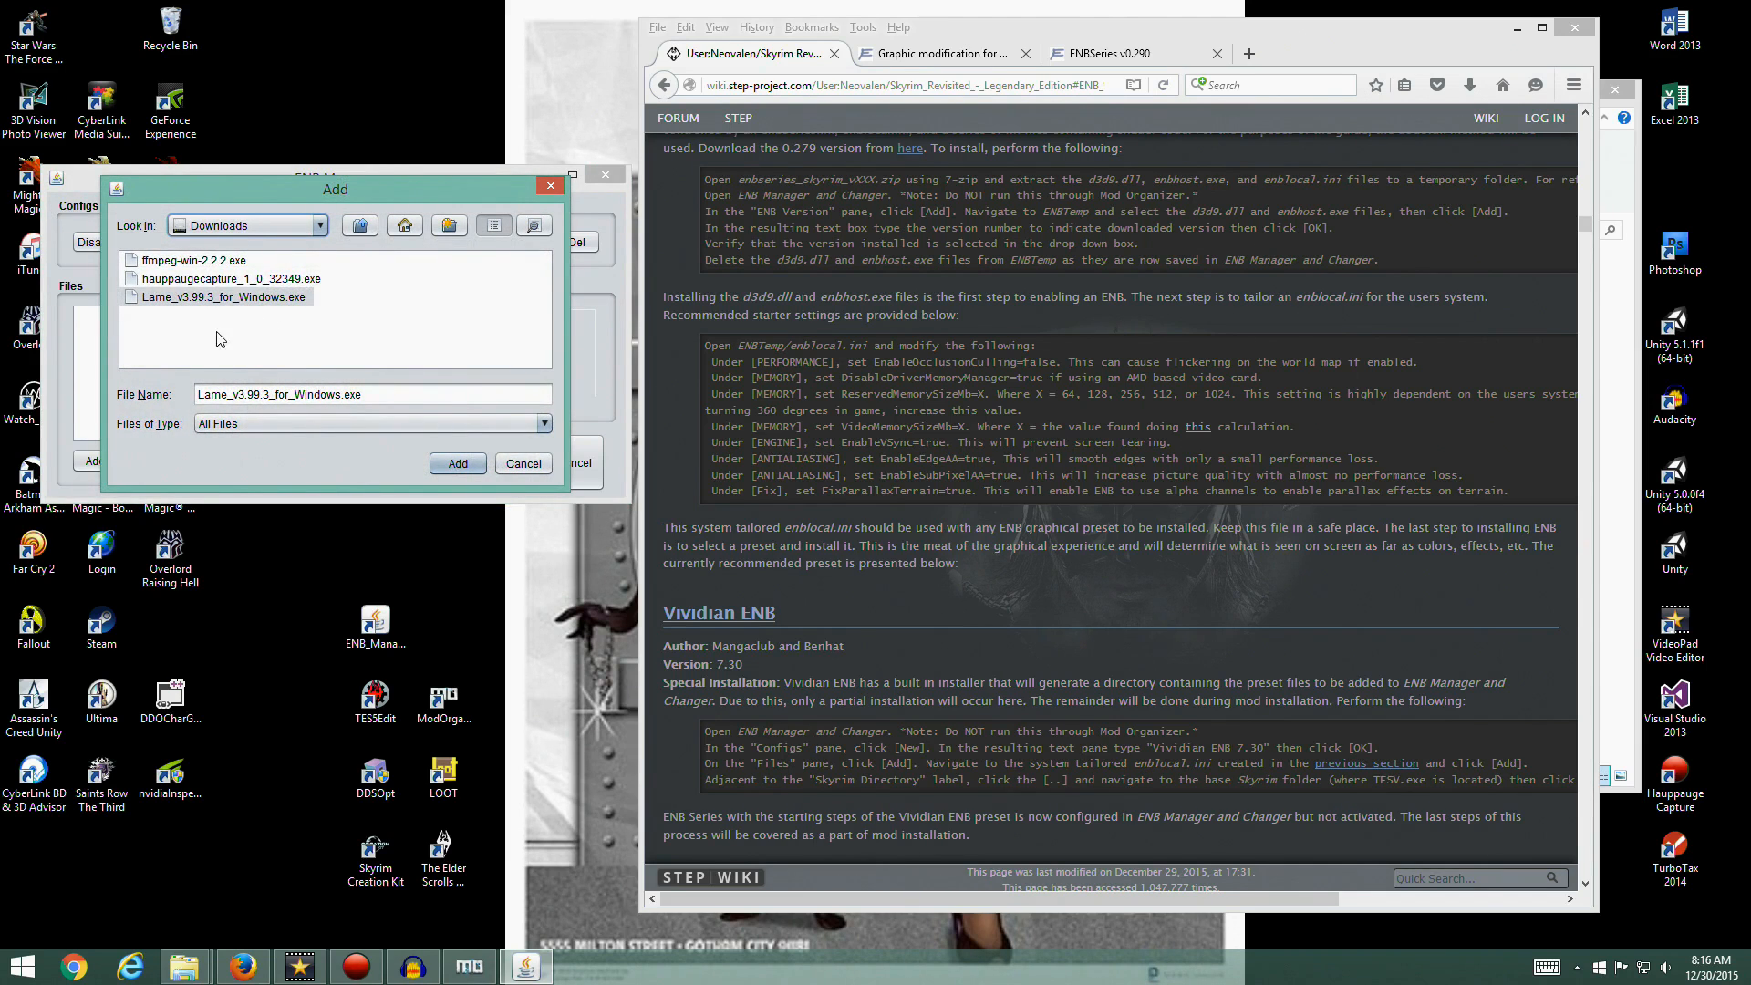
Browse to E:\Downloads\ENBSeries\WrapperVersion for the ENB version's files
click(362, 228)
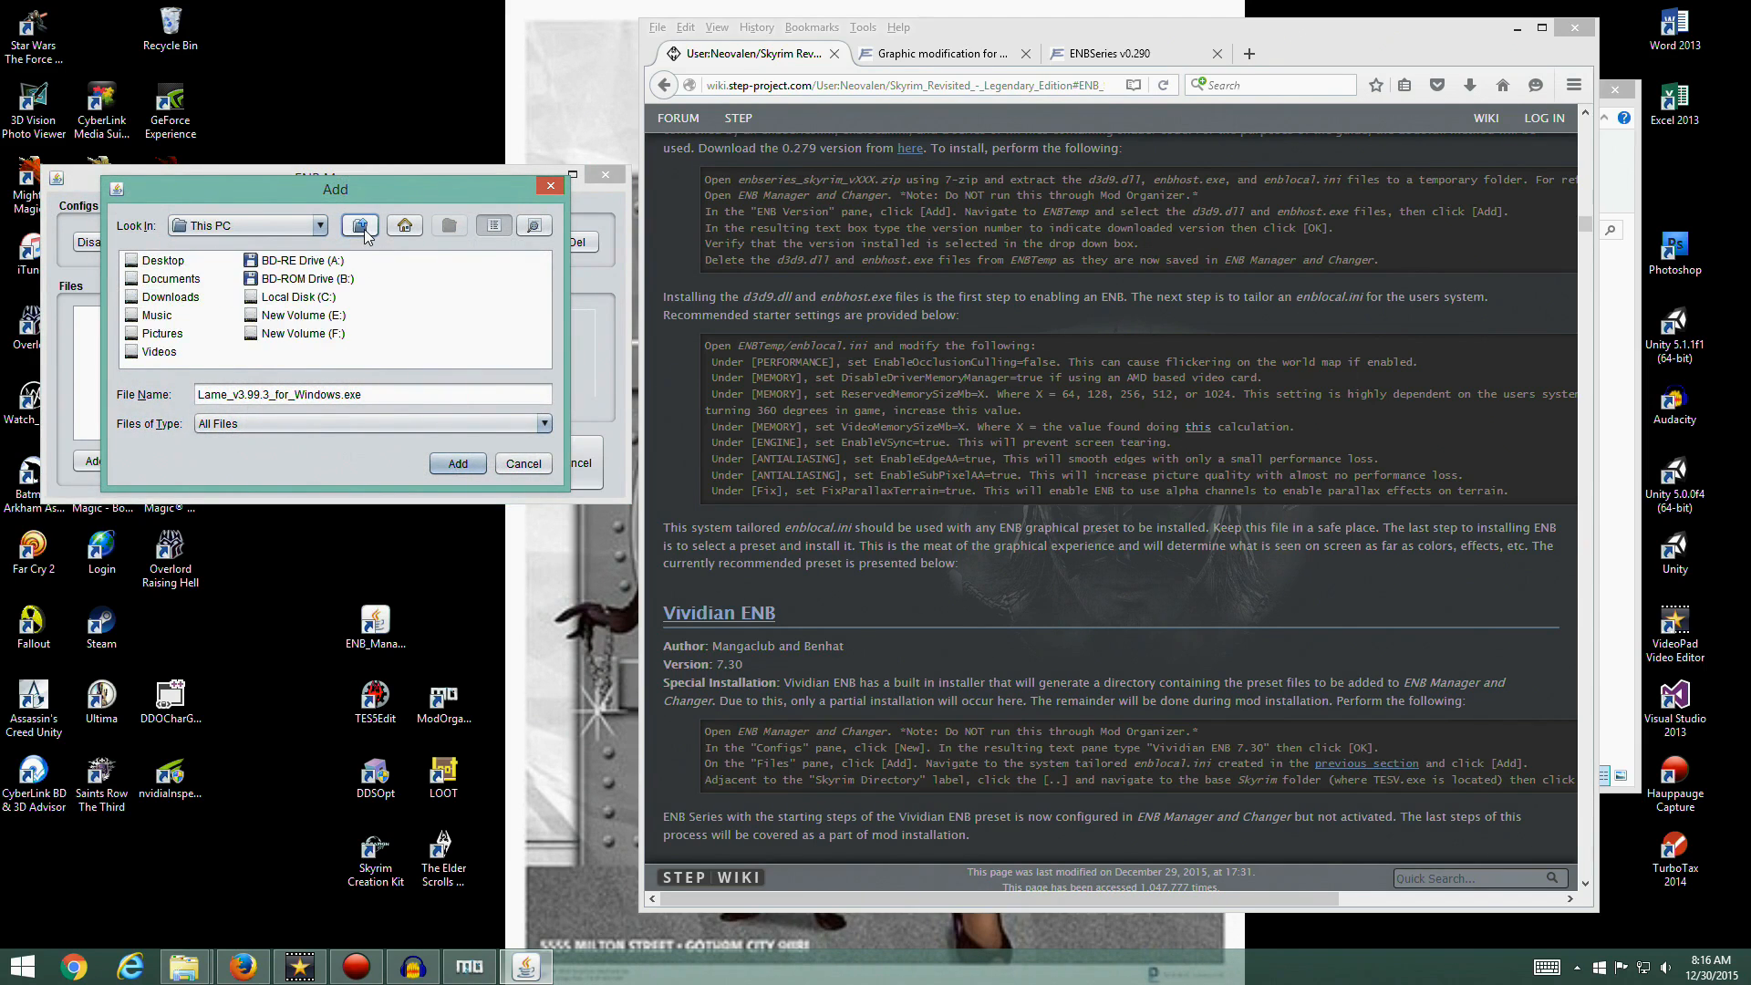
click(330, 319)
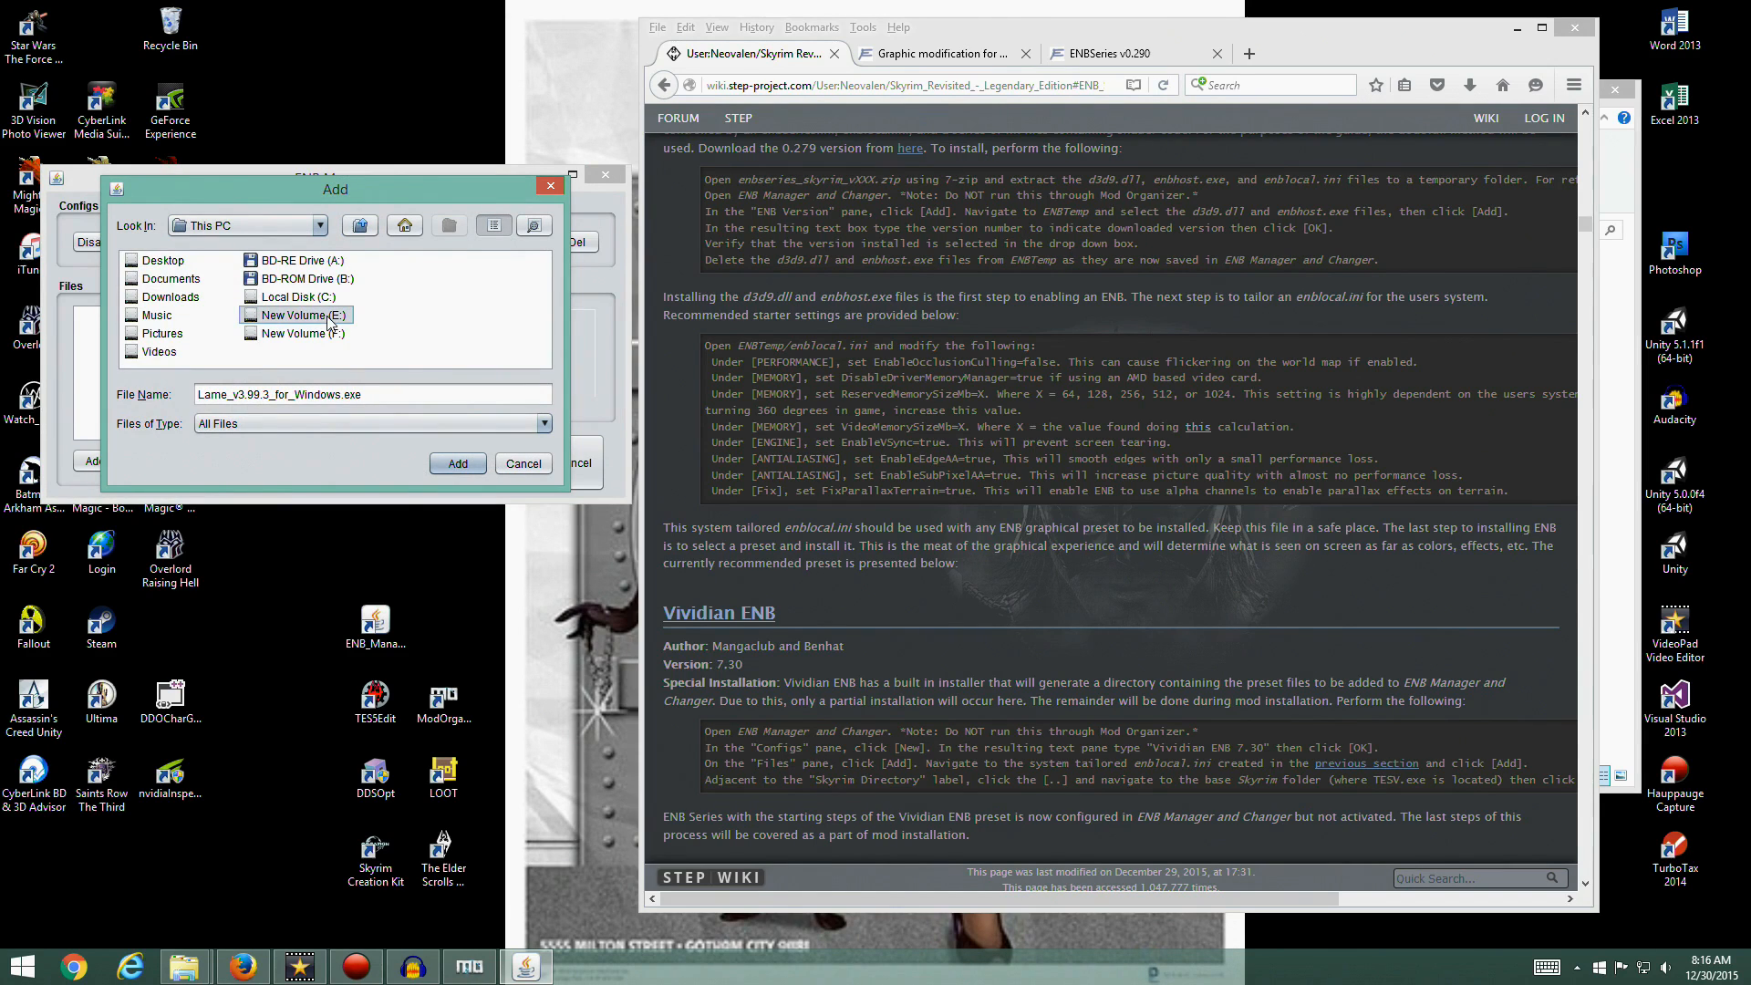
double_click(330, 319)
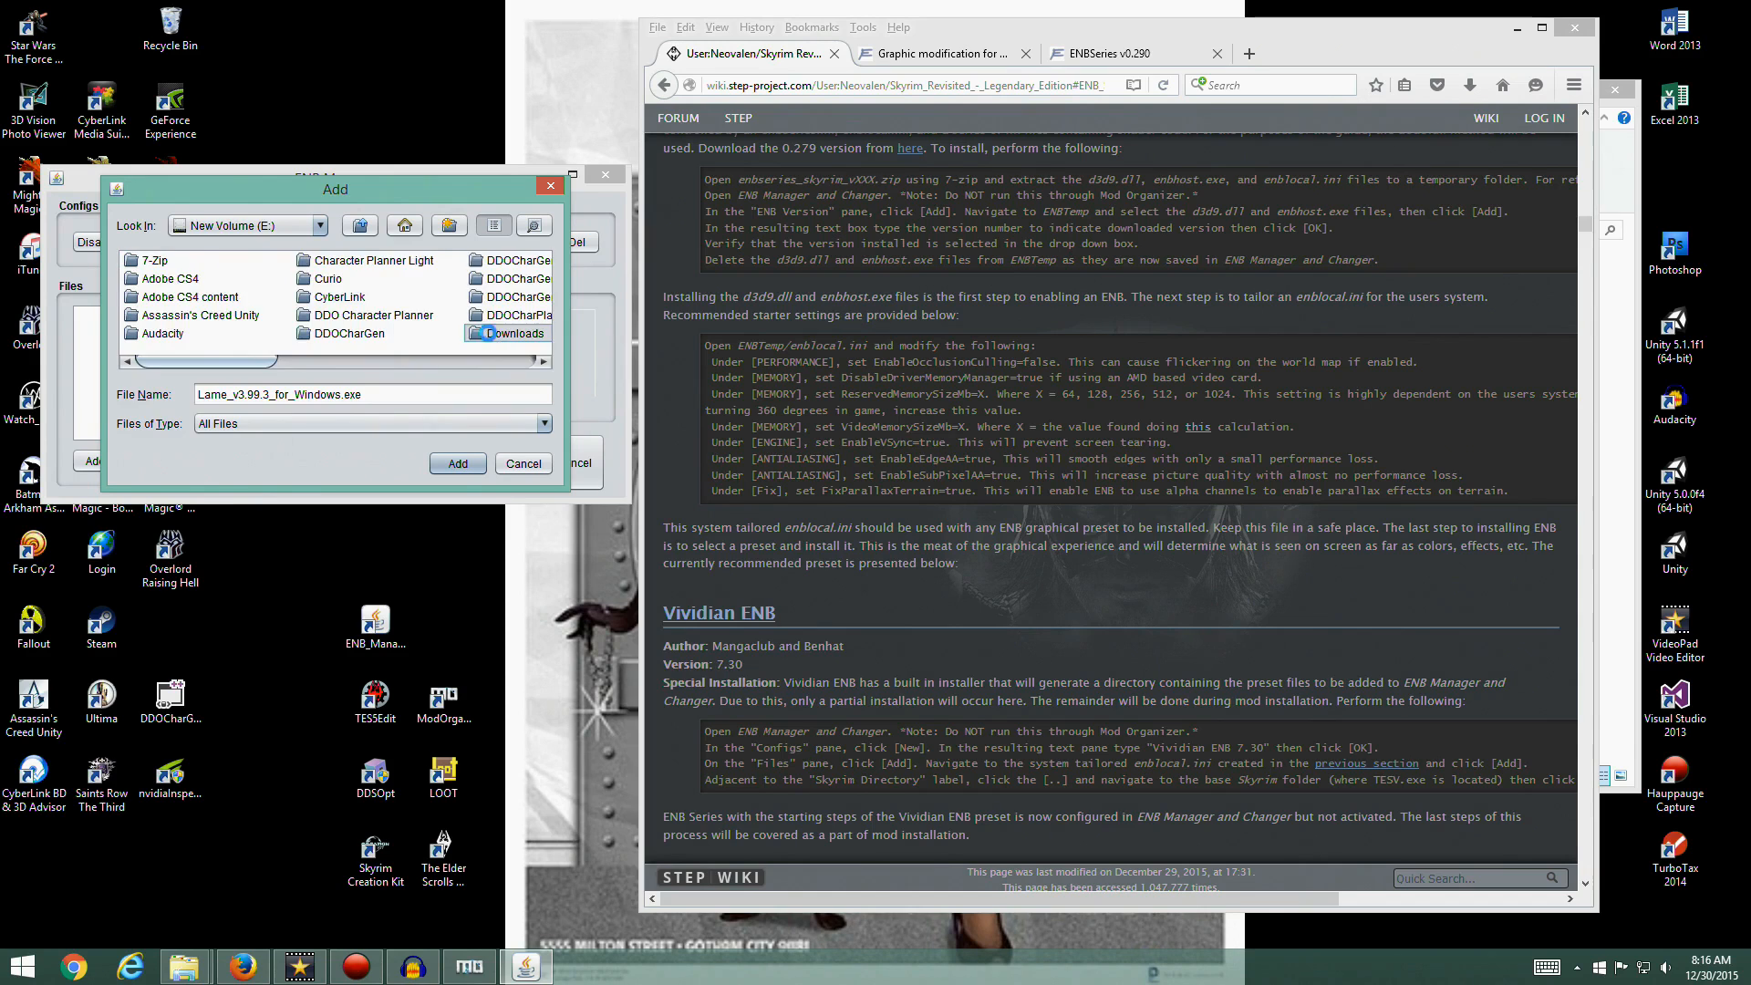
double_click(497, 333)
double_click(192, 280)
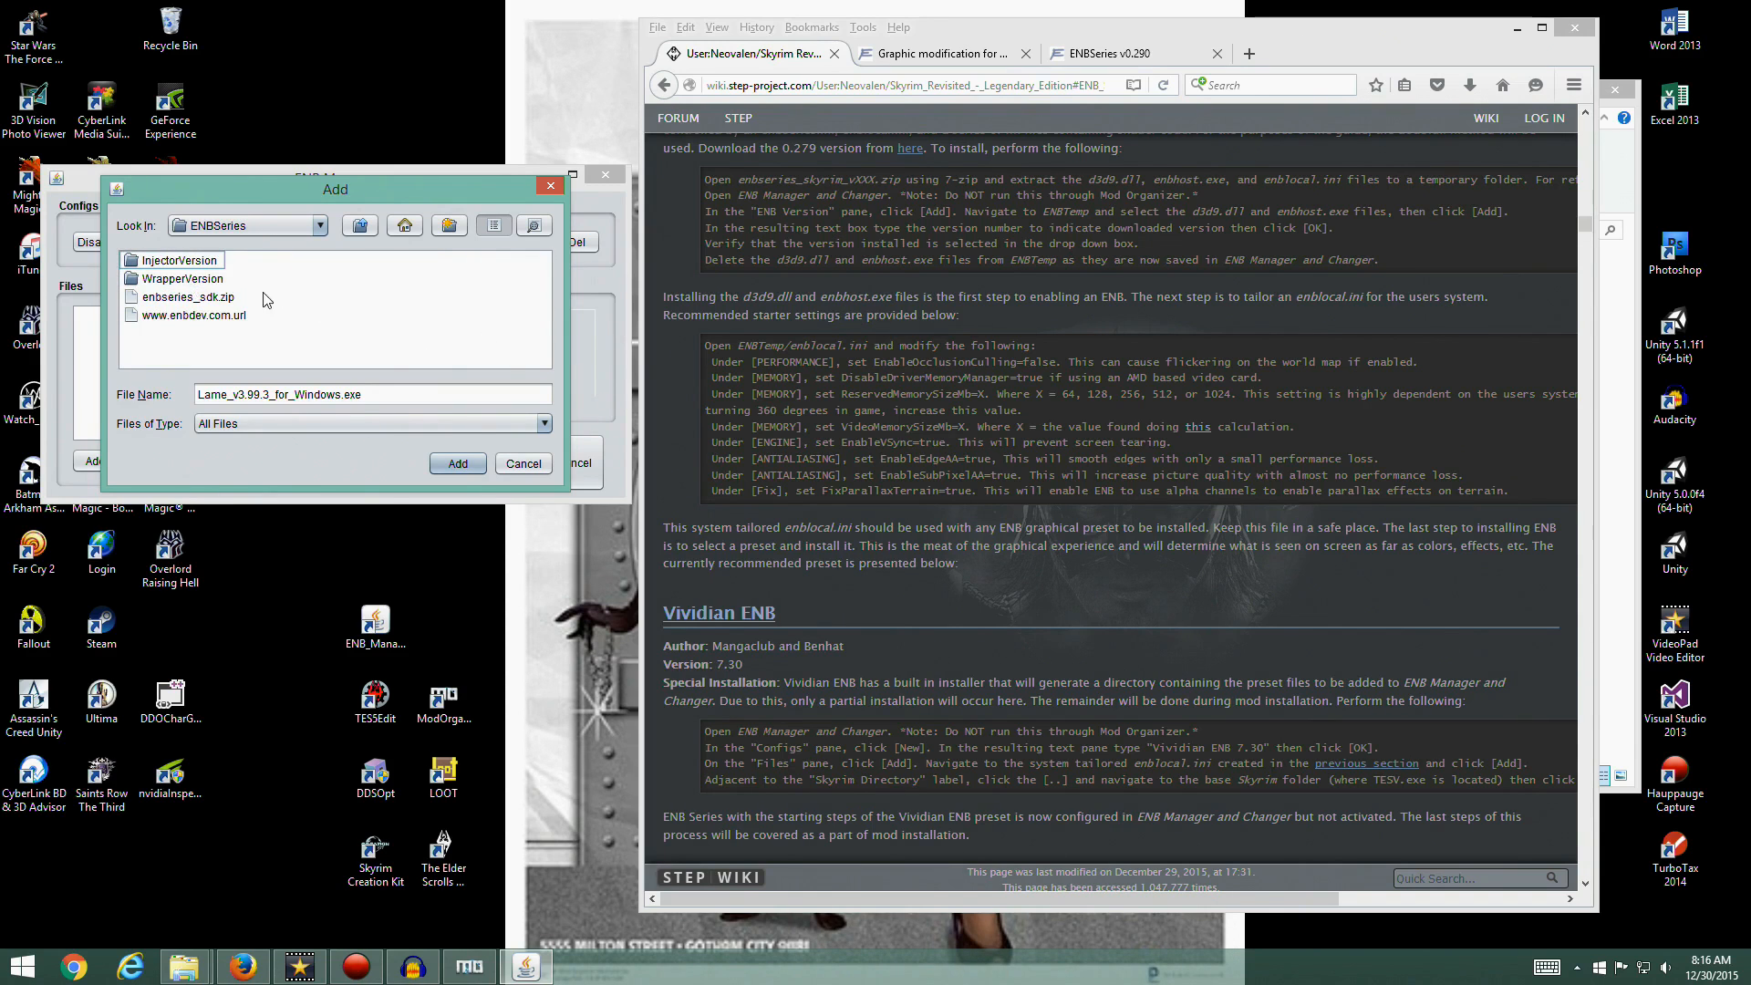
double_click(173, 279)
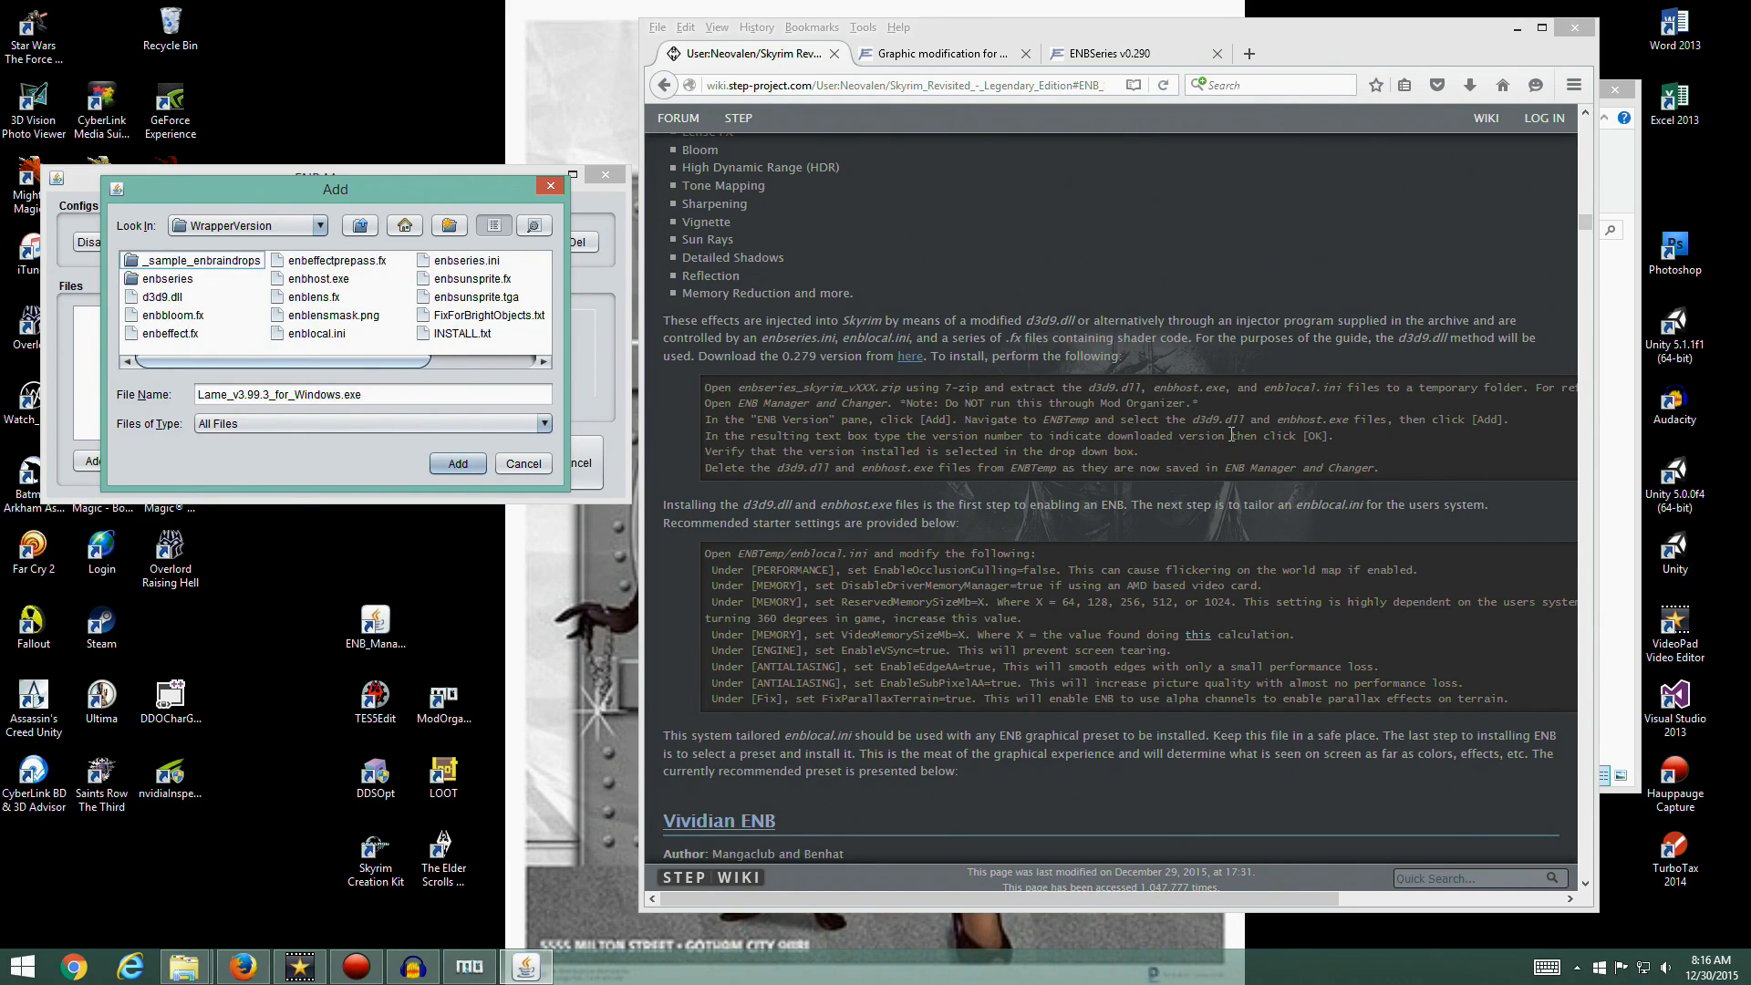
Add d3d9.dll and enbhost.exe from WrapperVersion to ENB Manager as ENB version 0.290, checking the version number on the ENBSeries page
click(153, 299)
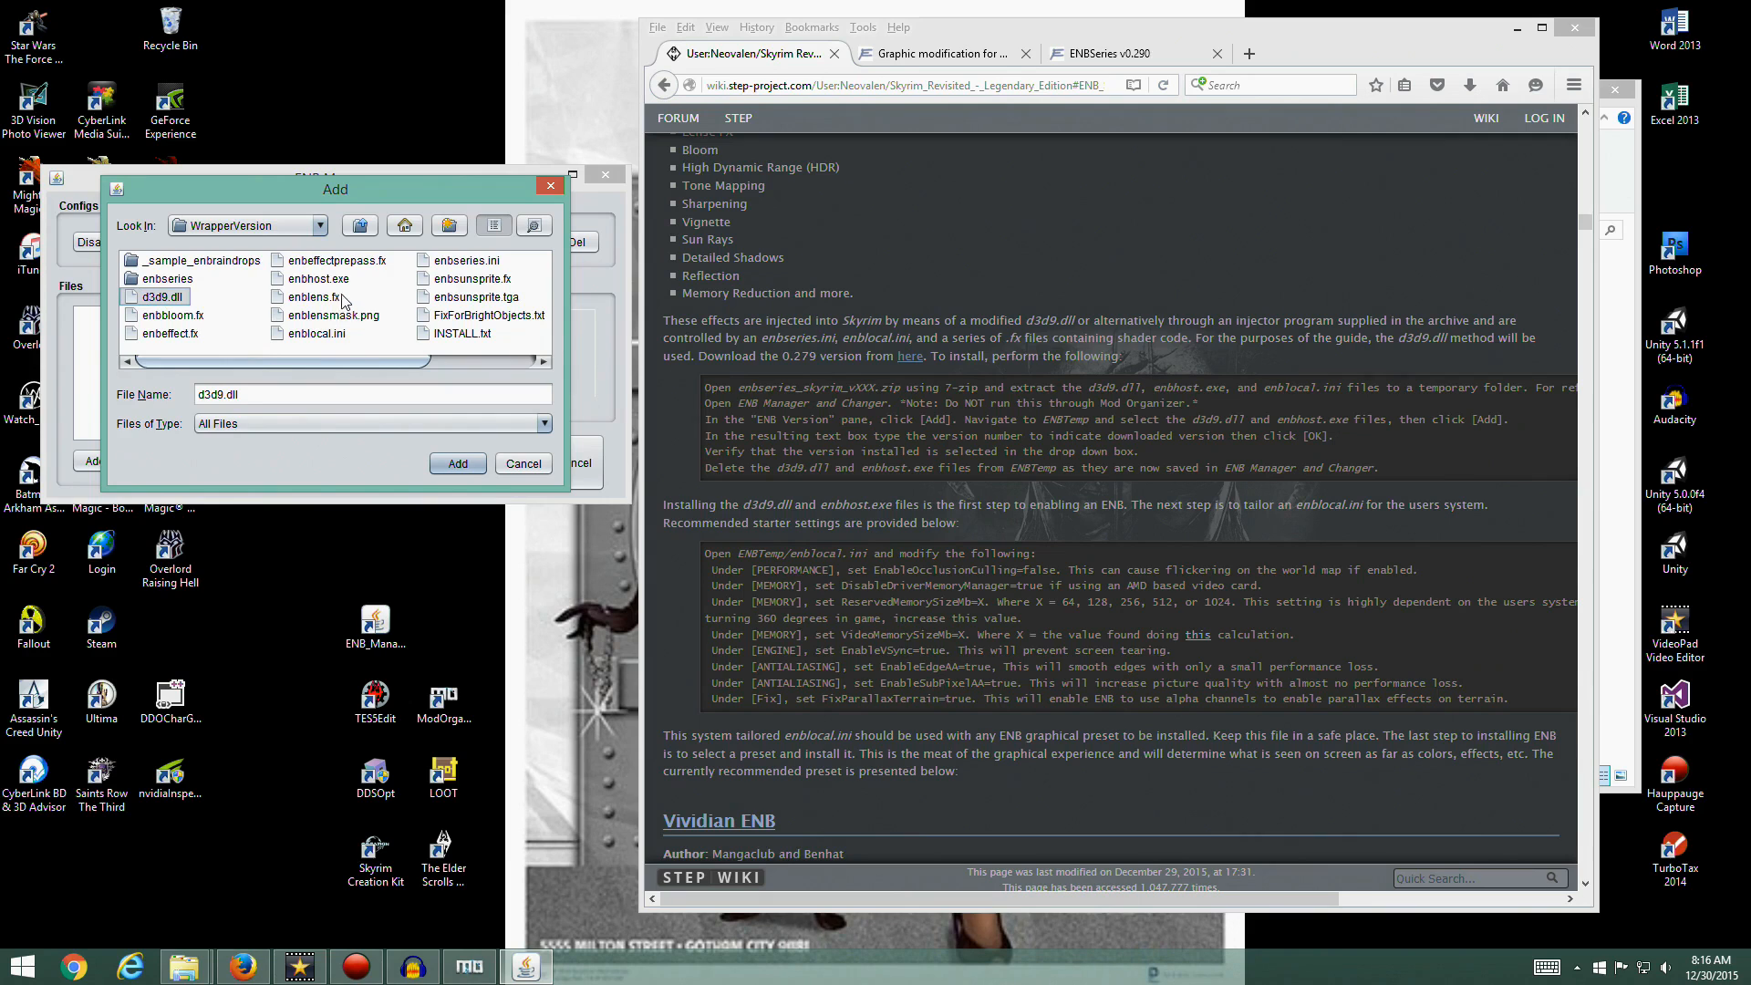
ctrl+click(324, 281)
click(454, 465)
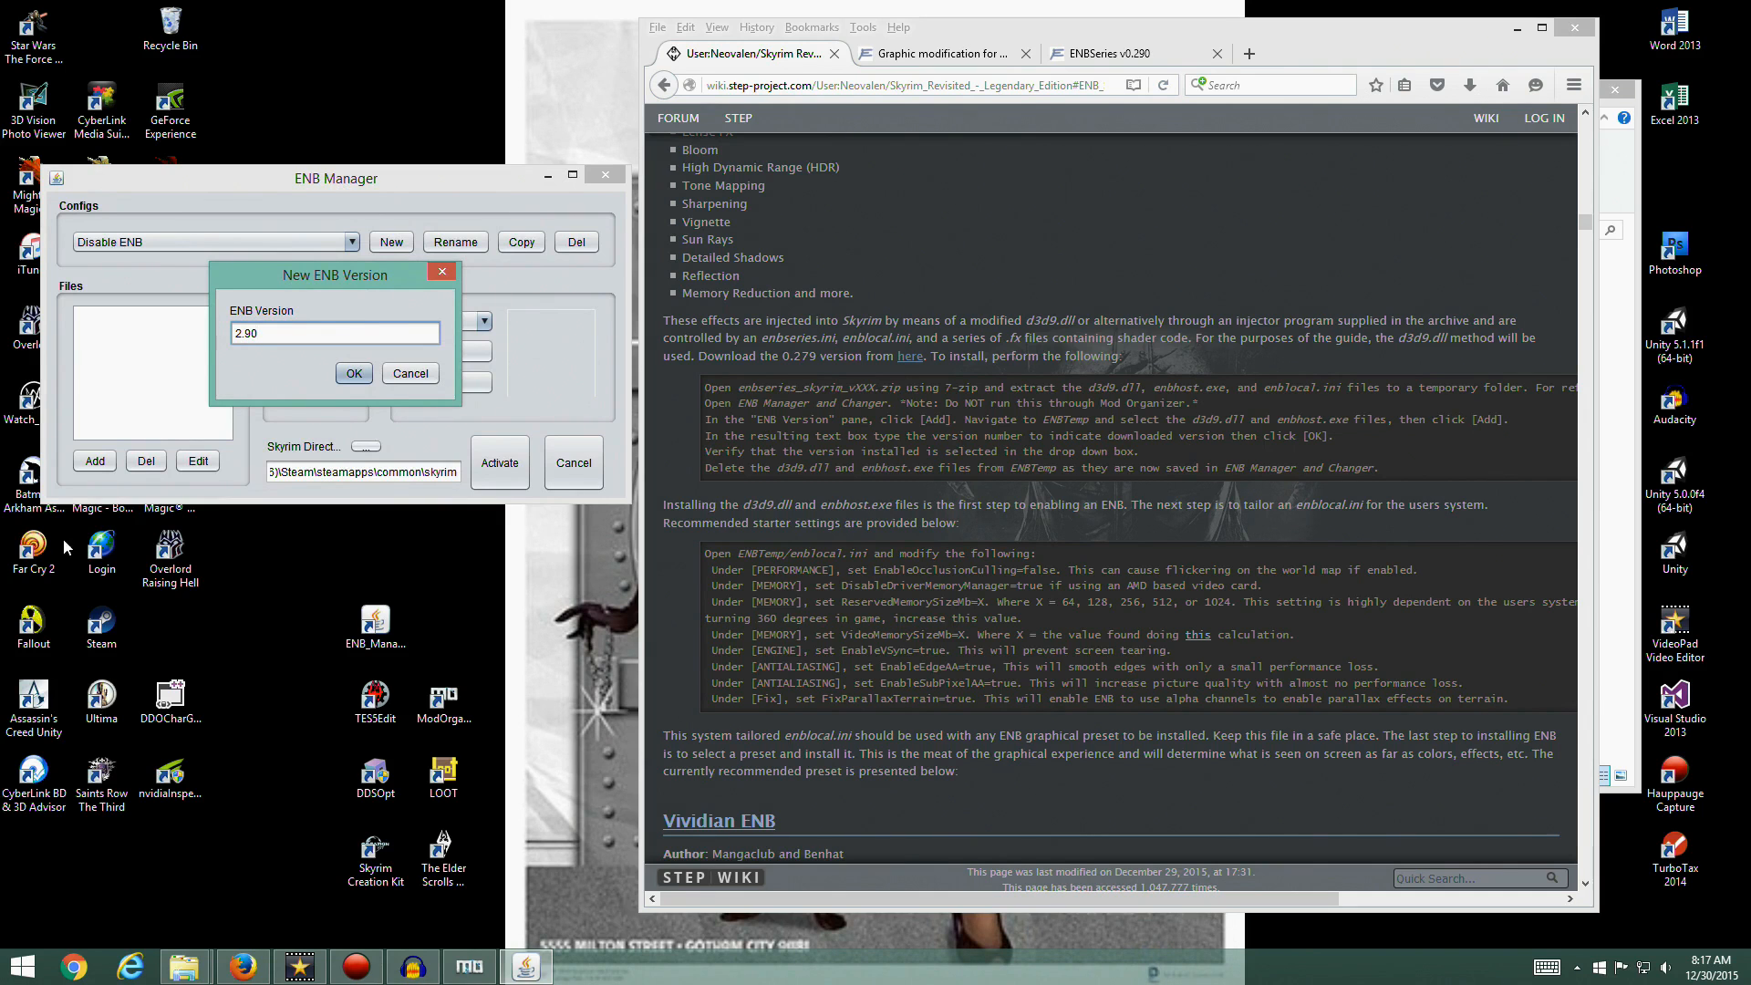
click(243, 967)
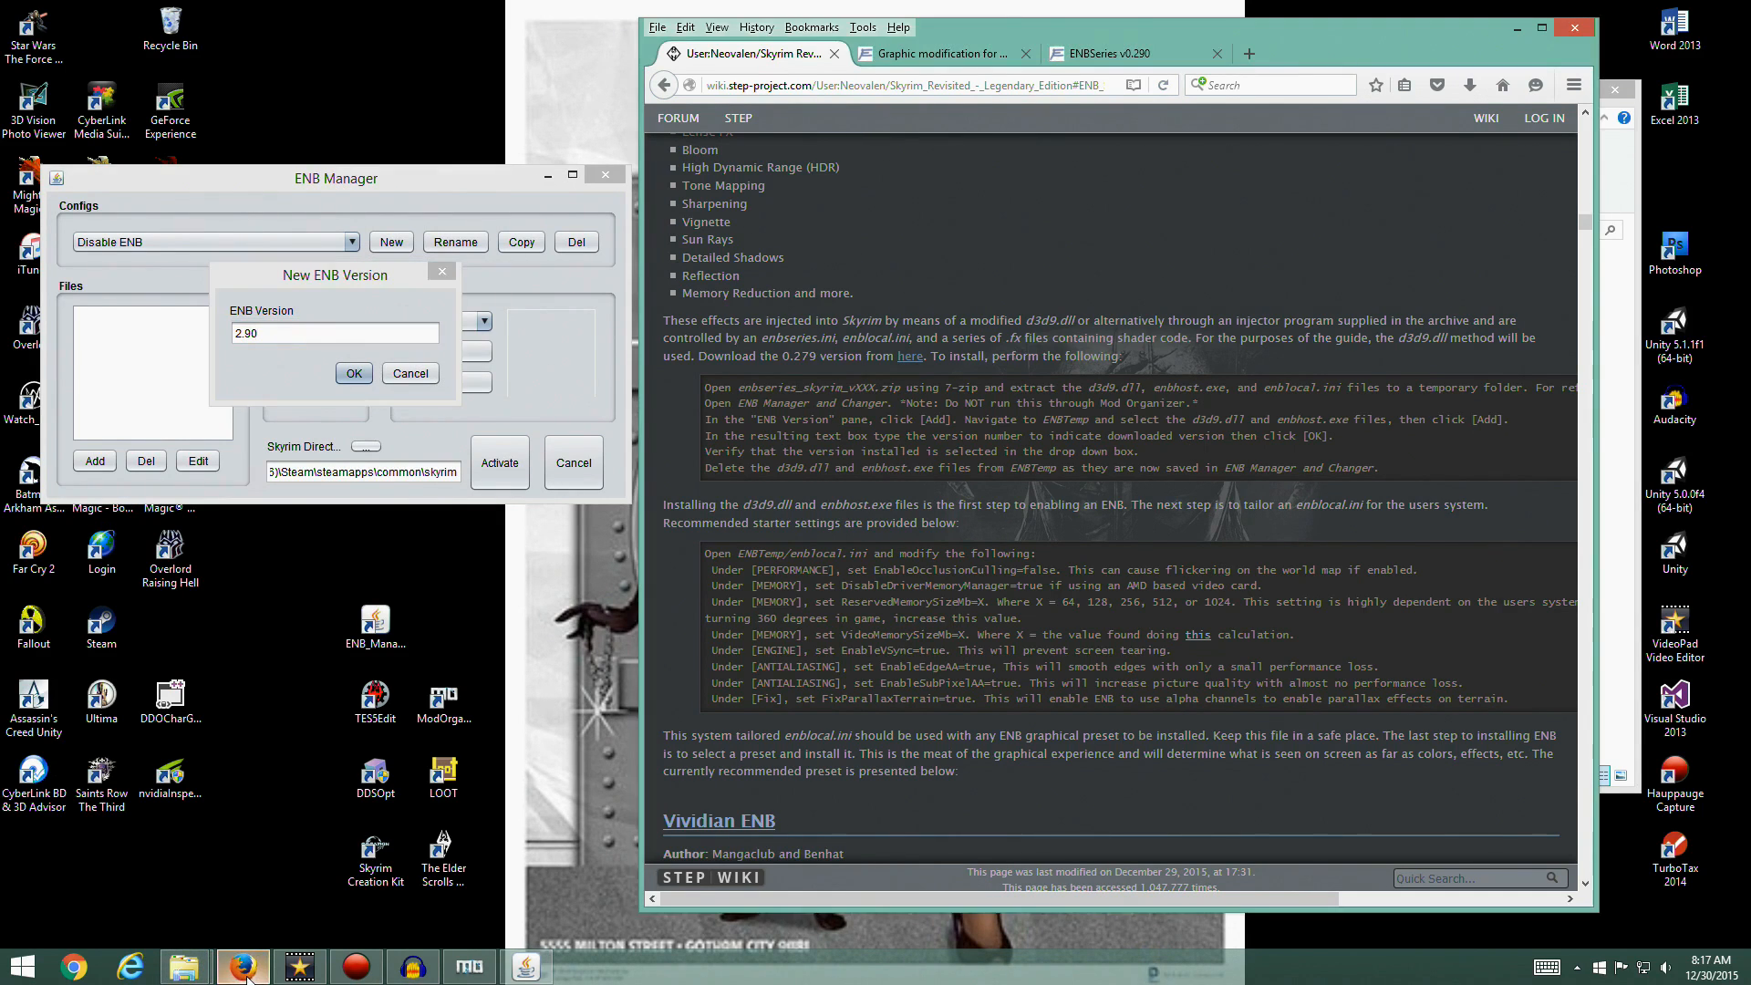
click(1110, 56)
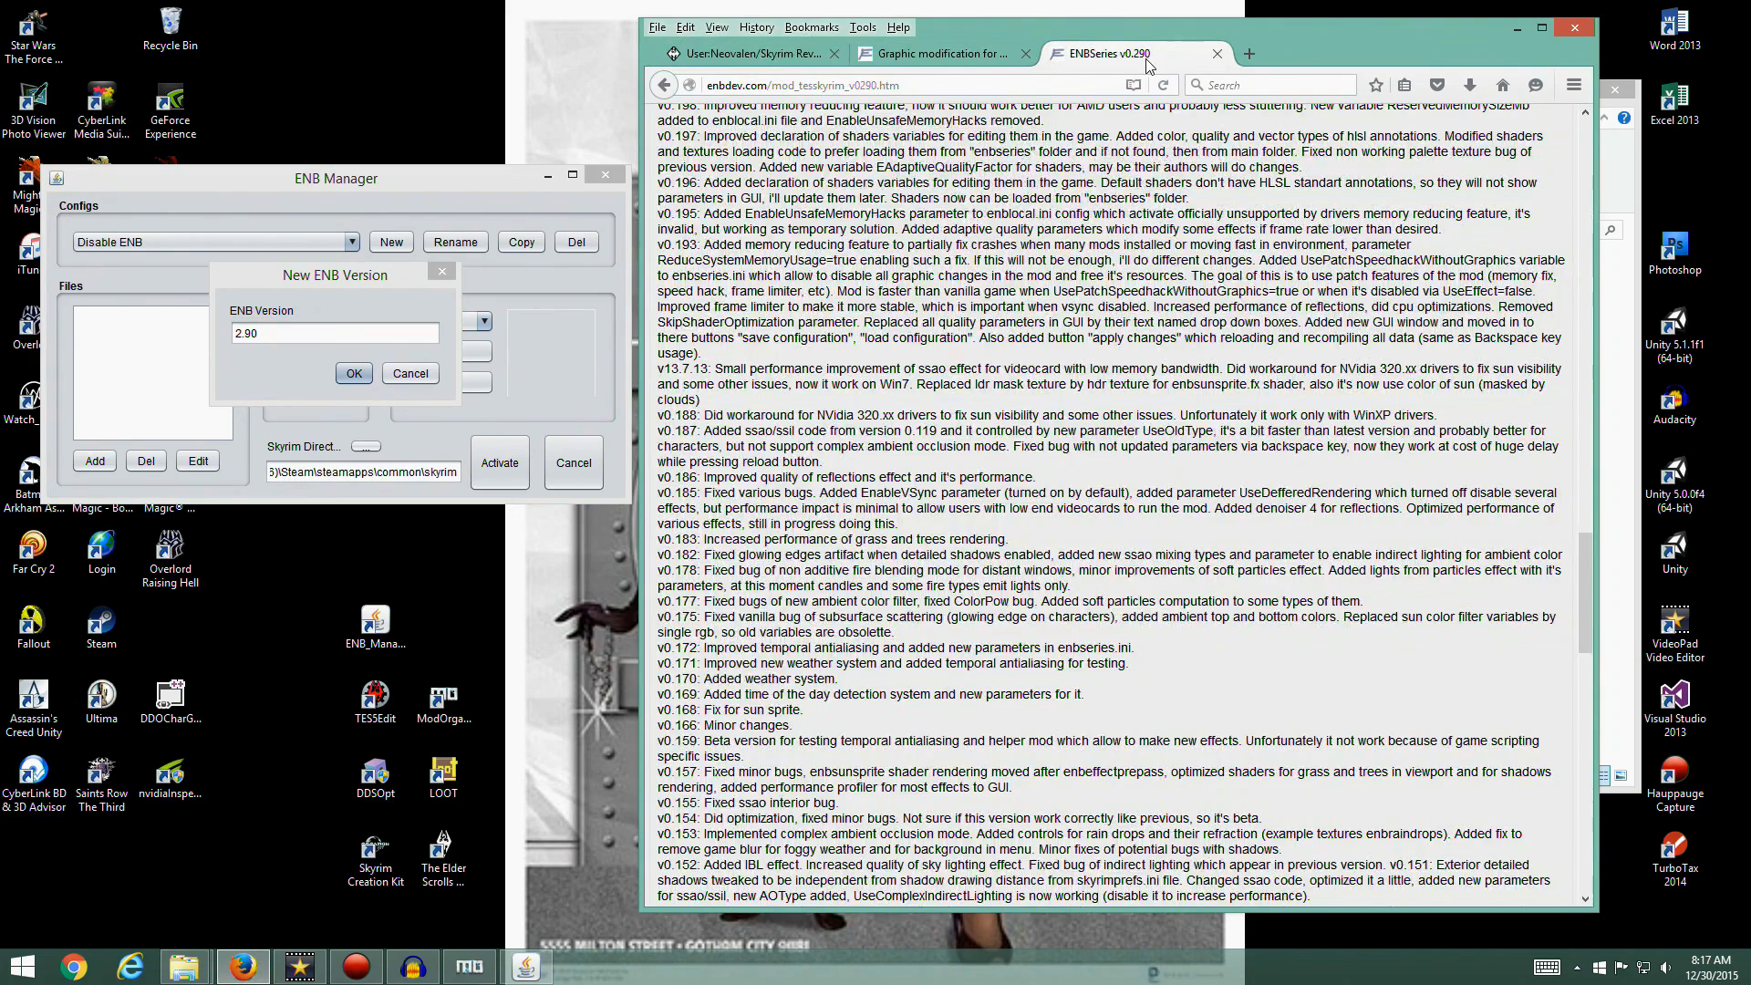
click(194, 336)
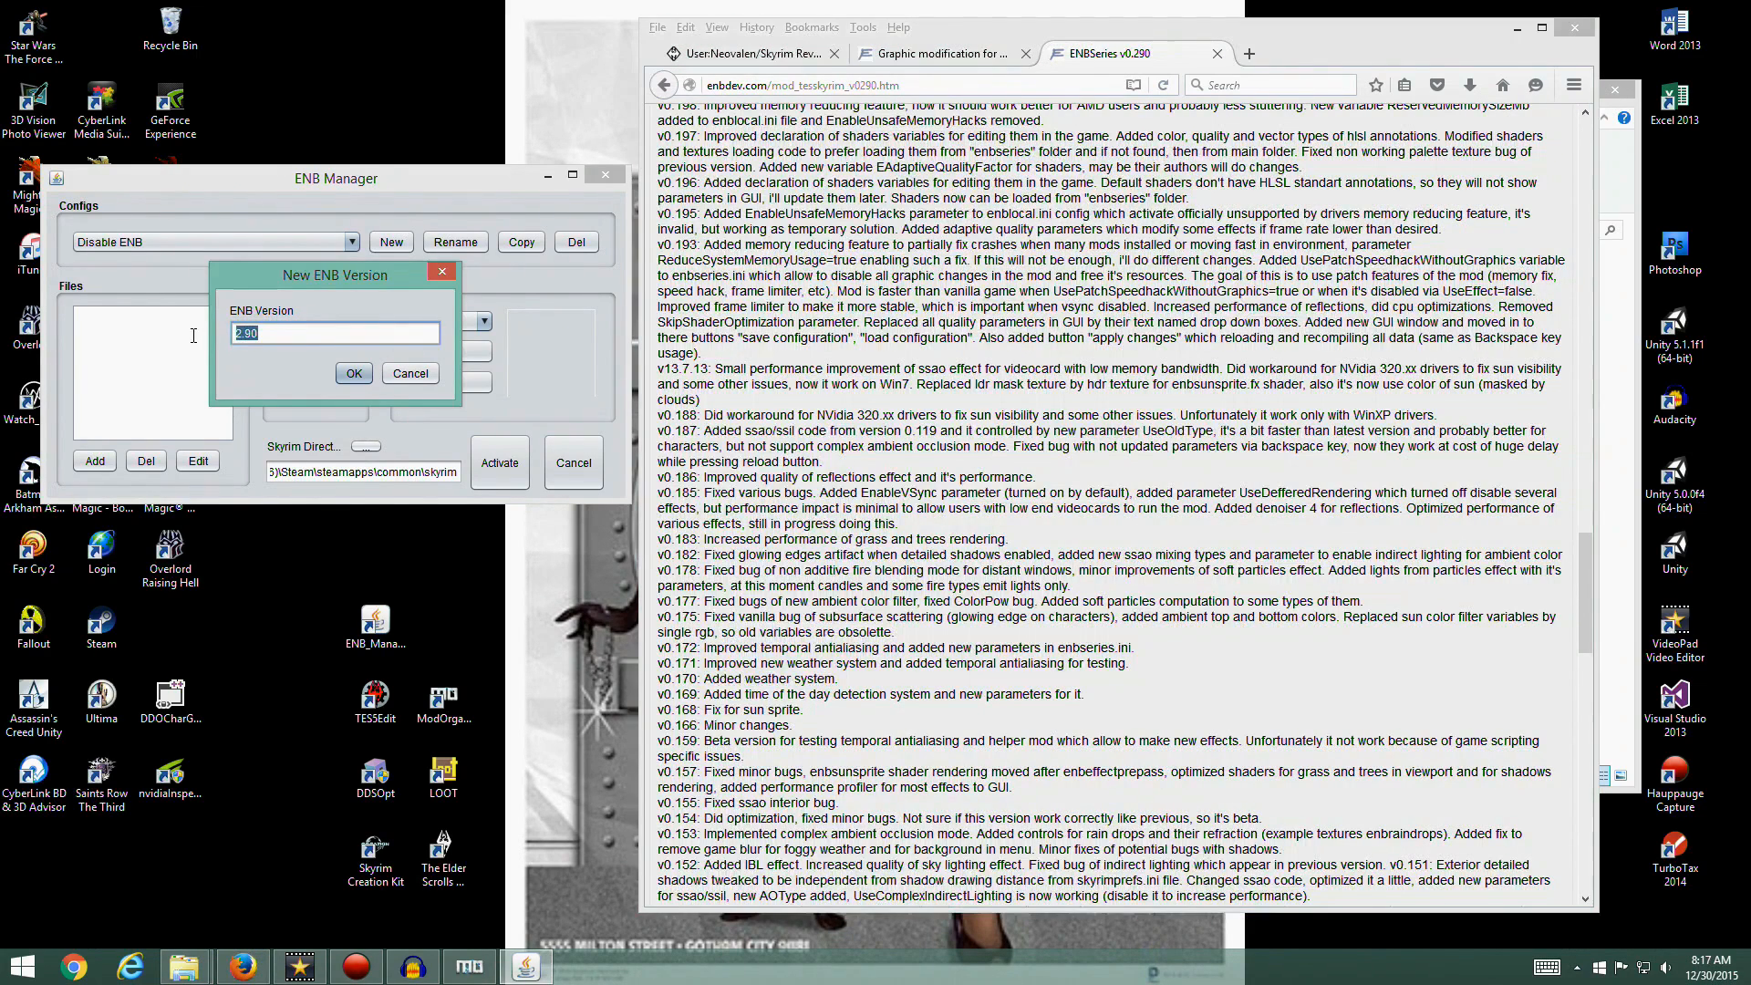
text(0.)
click(353, 373)
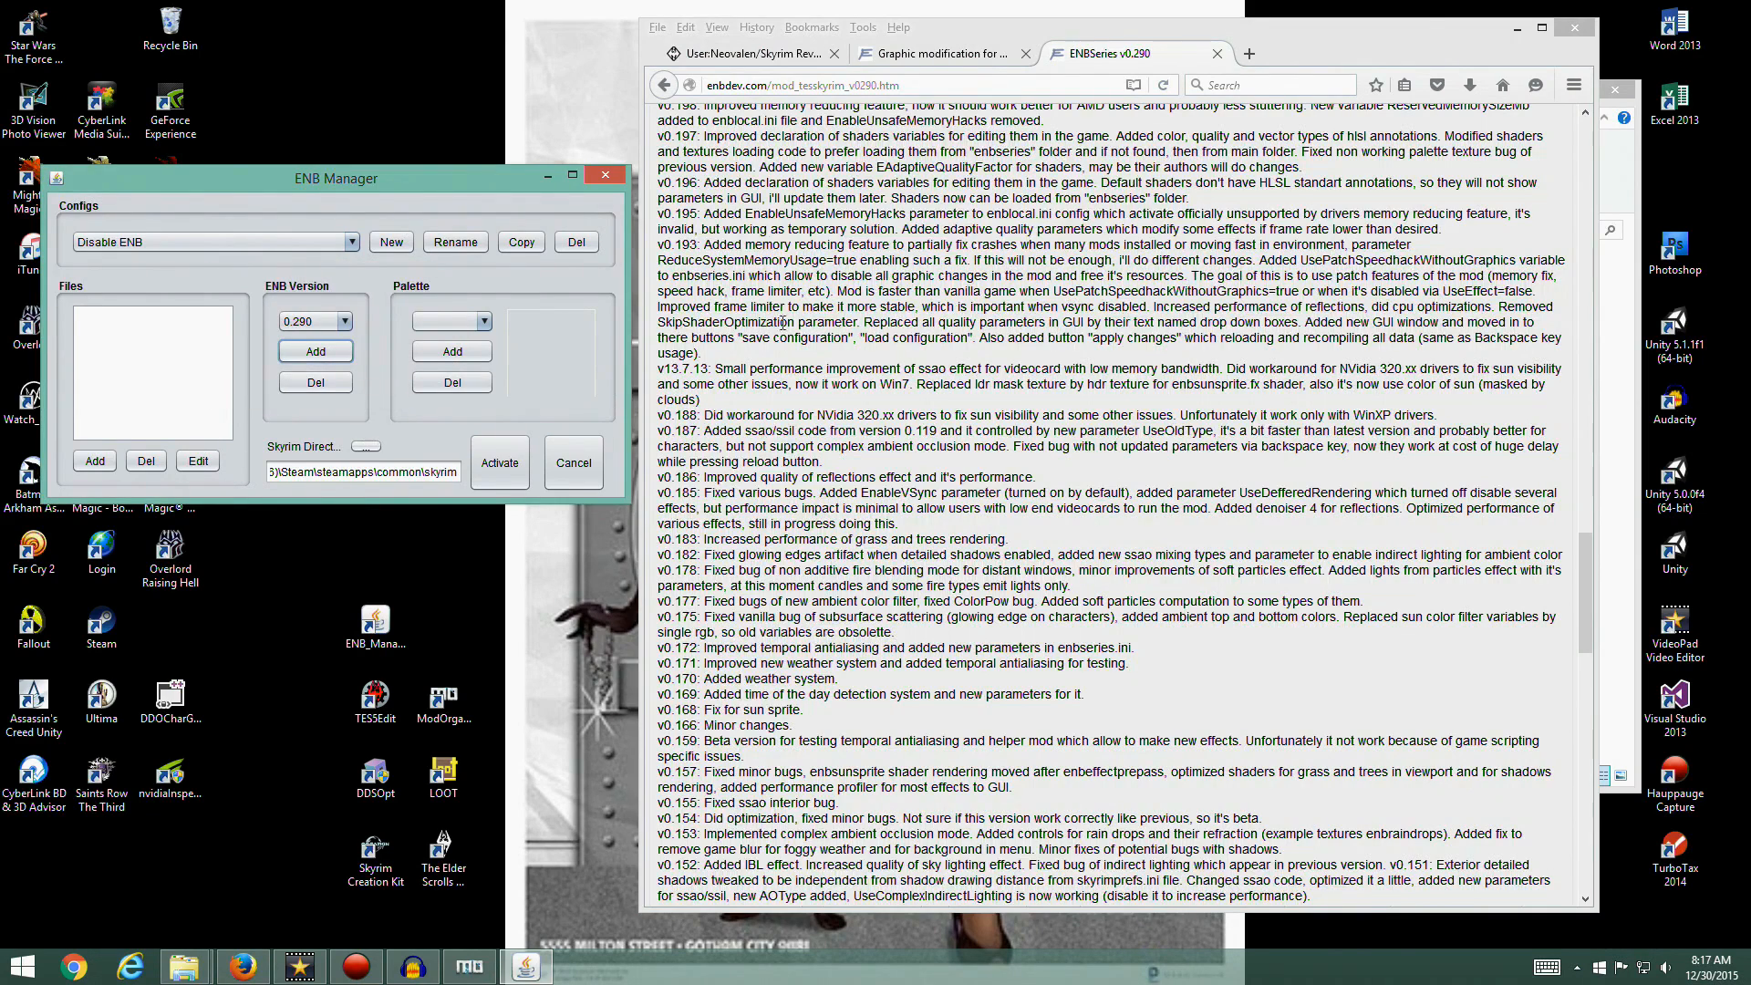
Return to the Skyrim Revisited guide page and check that version 0.290 is selected in ENB Manager
click(1575, 27)
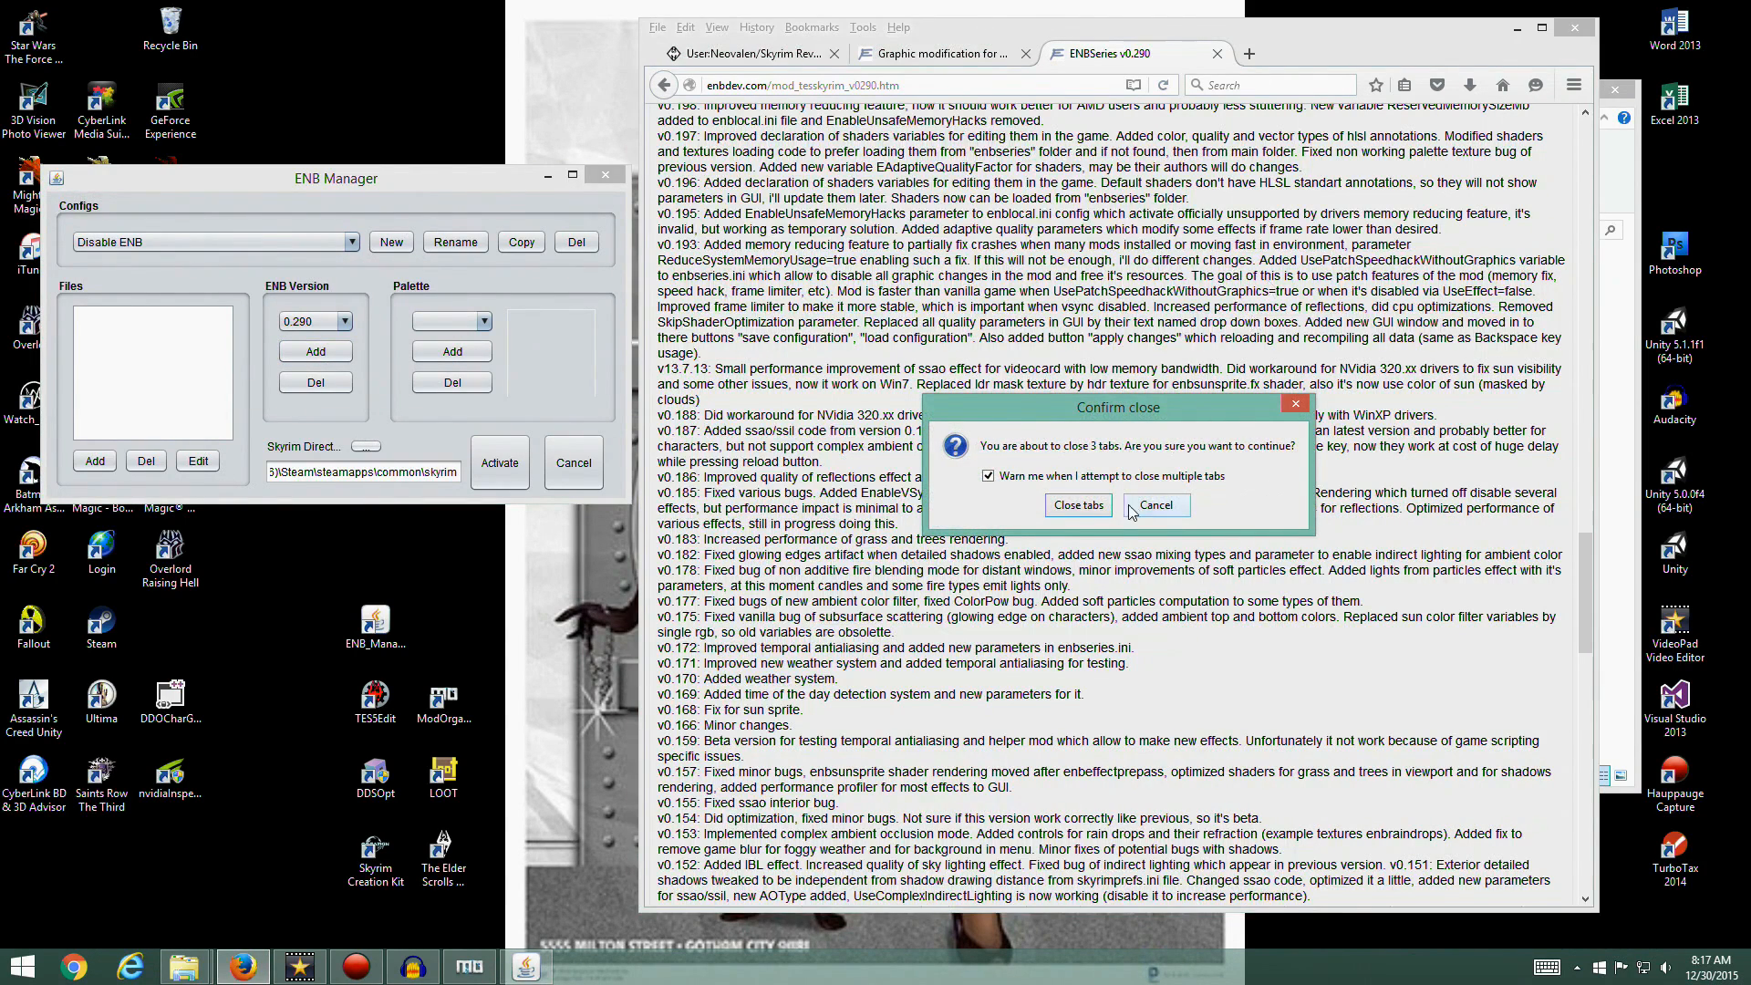
click(1131, 507)
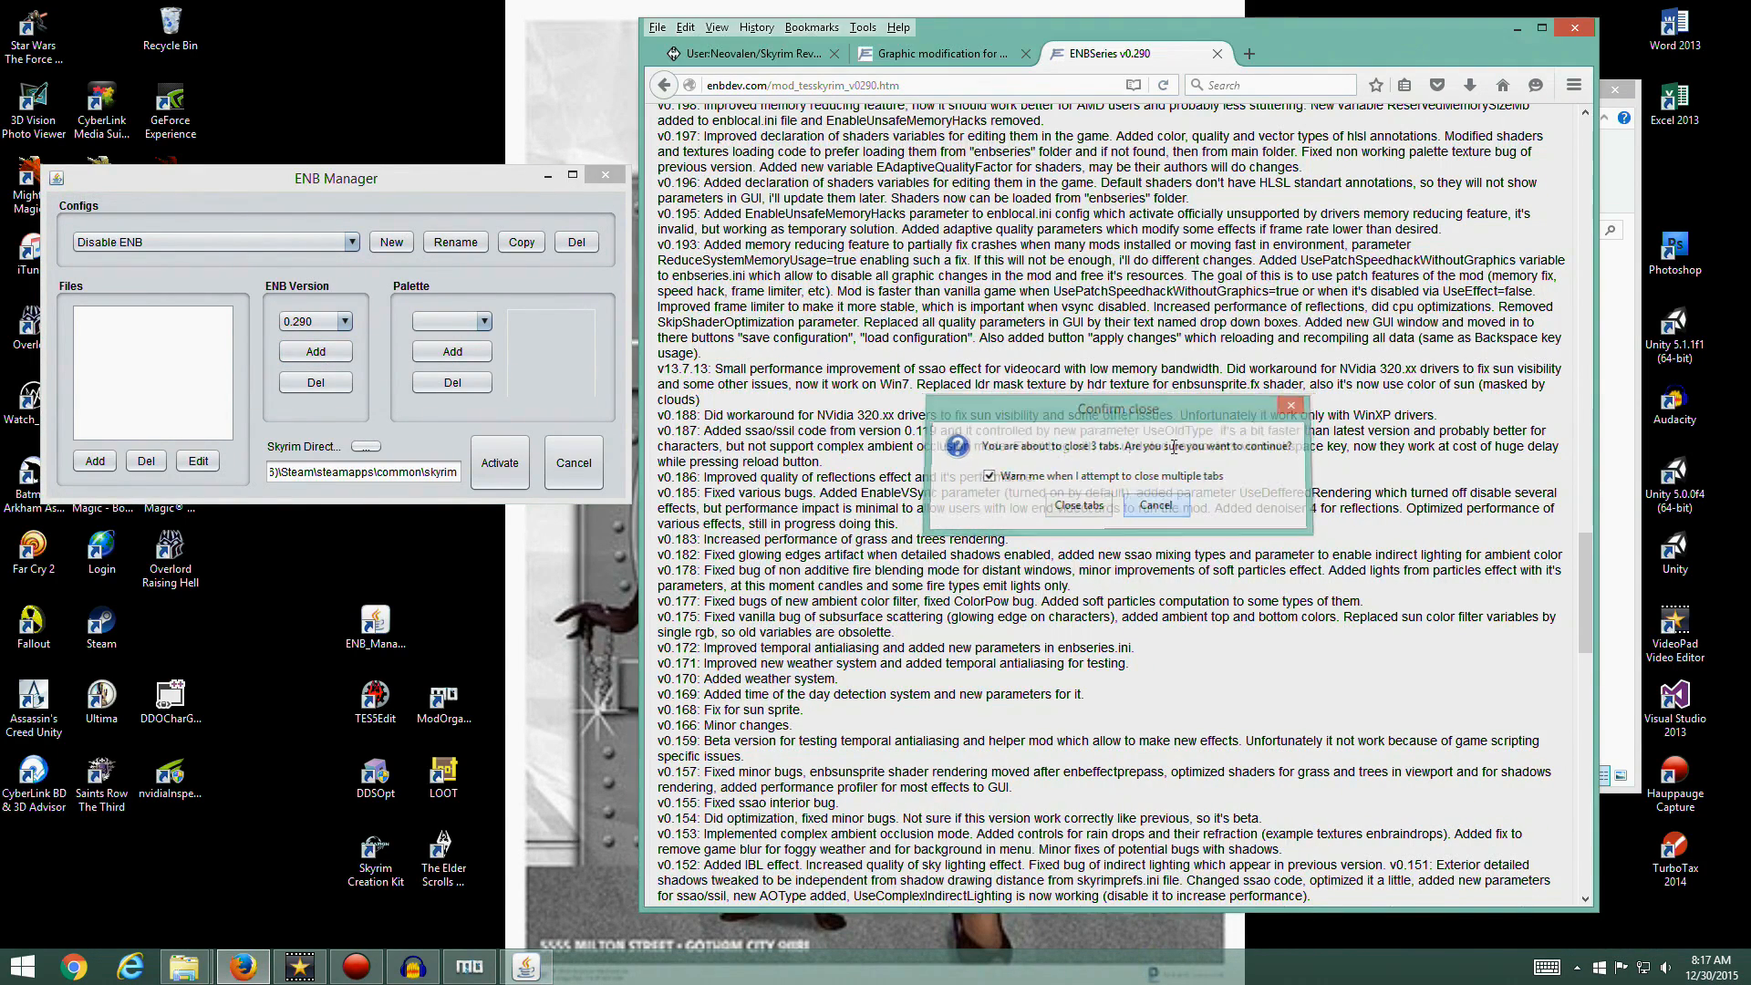
click(771, 62)
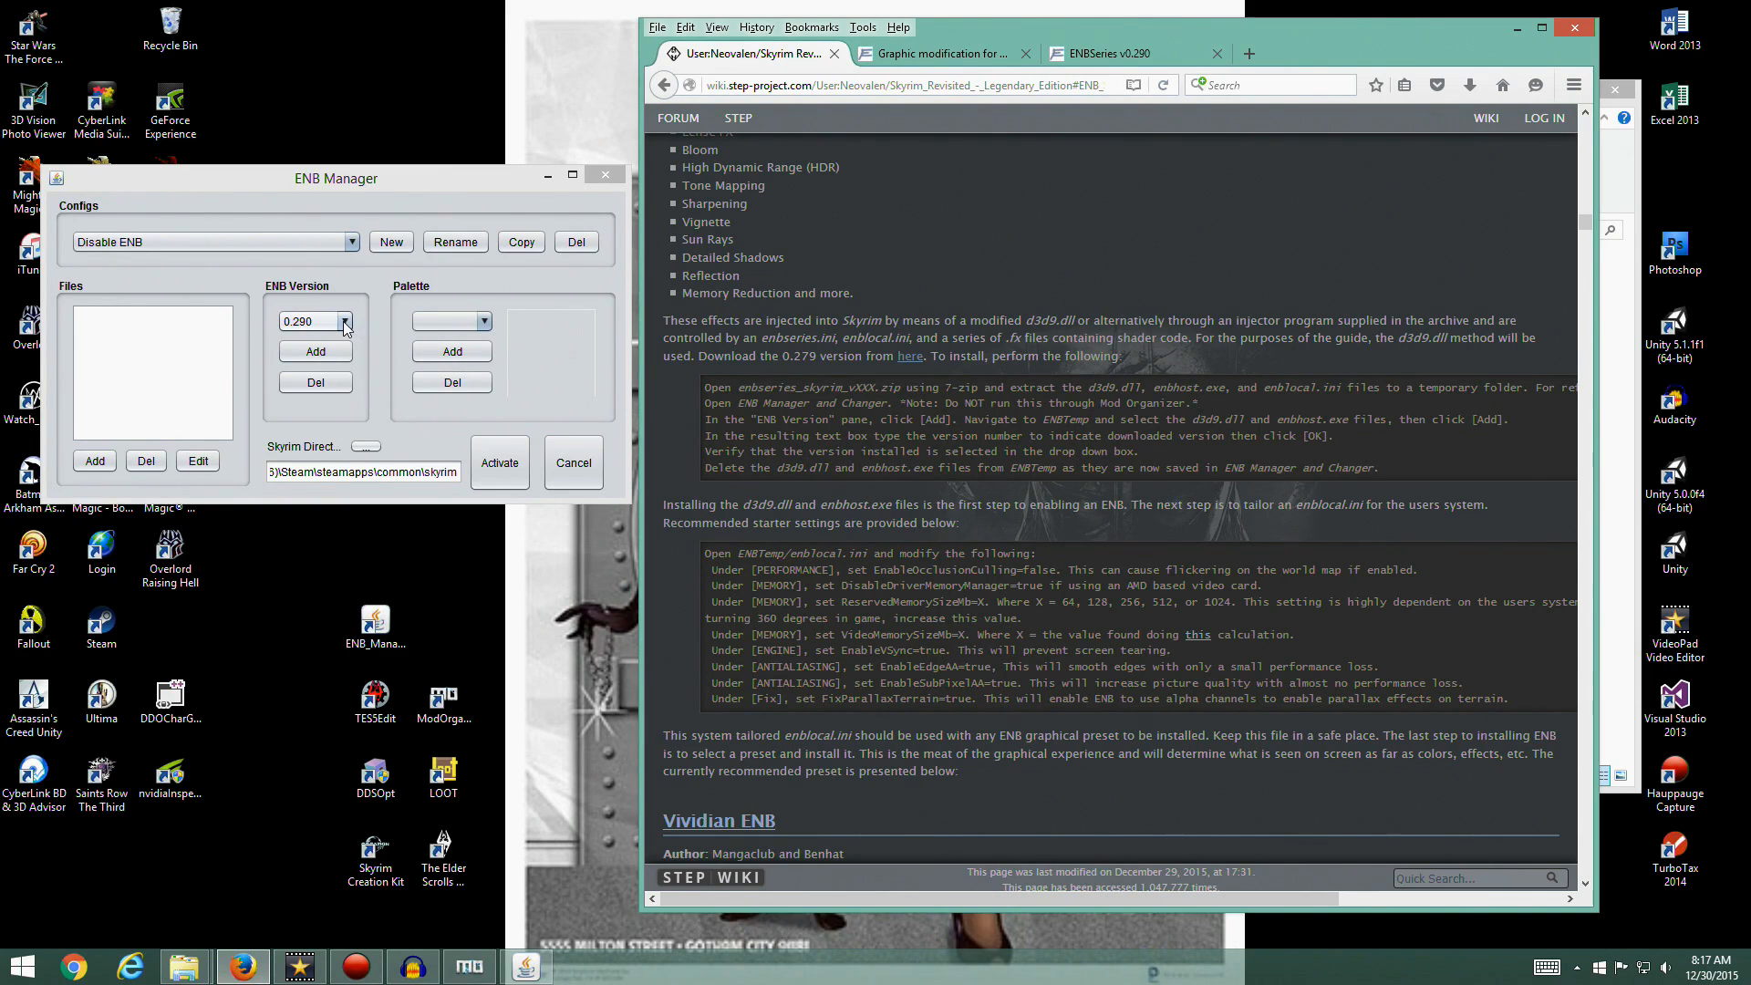
click(350, 243)
click(352, 274)
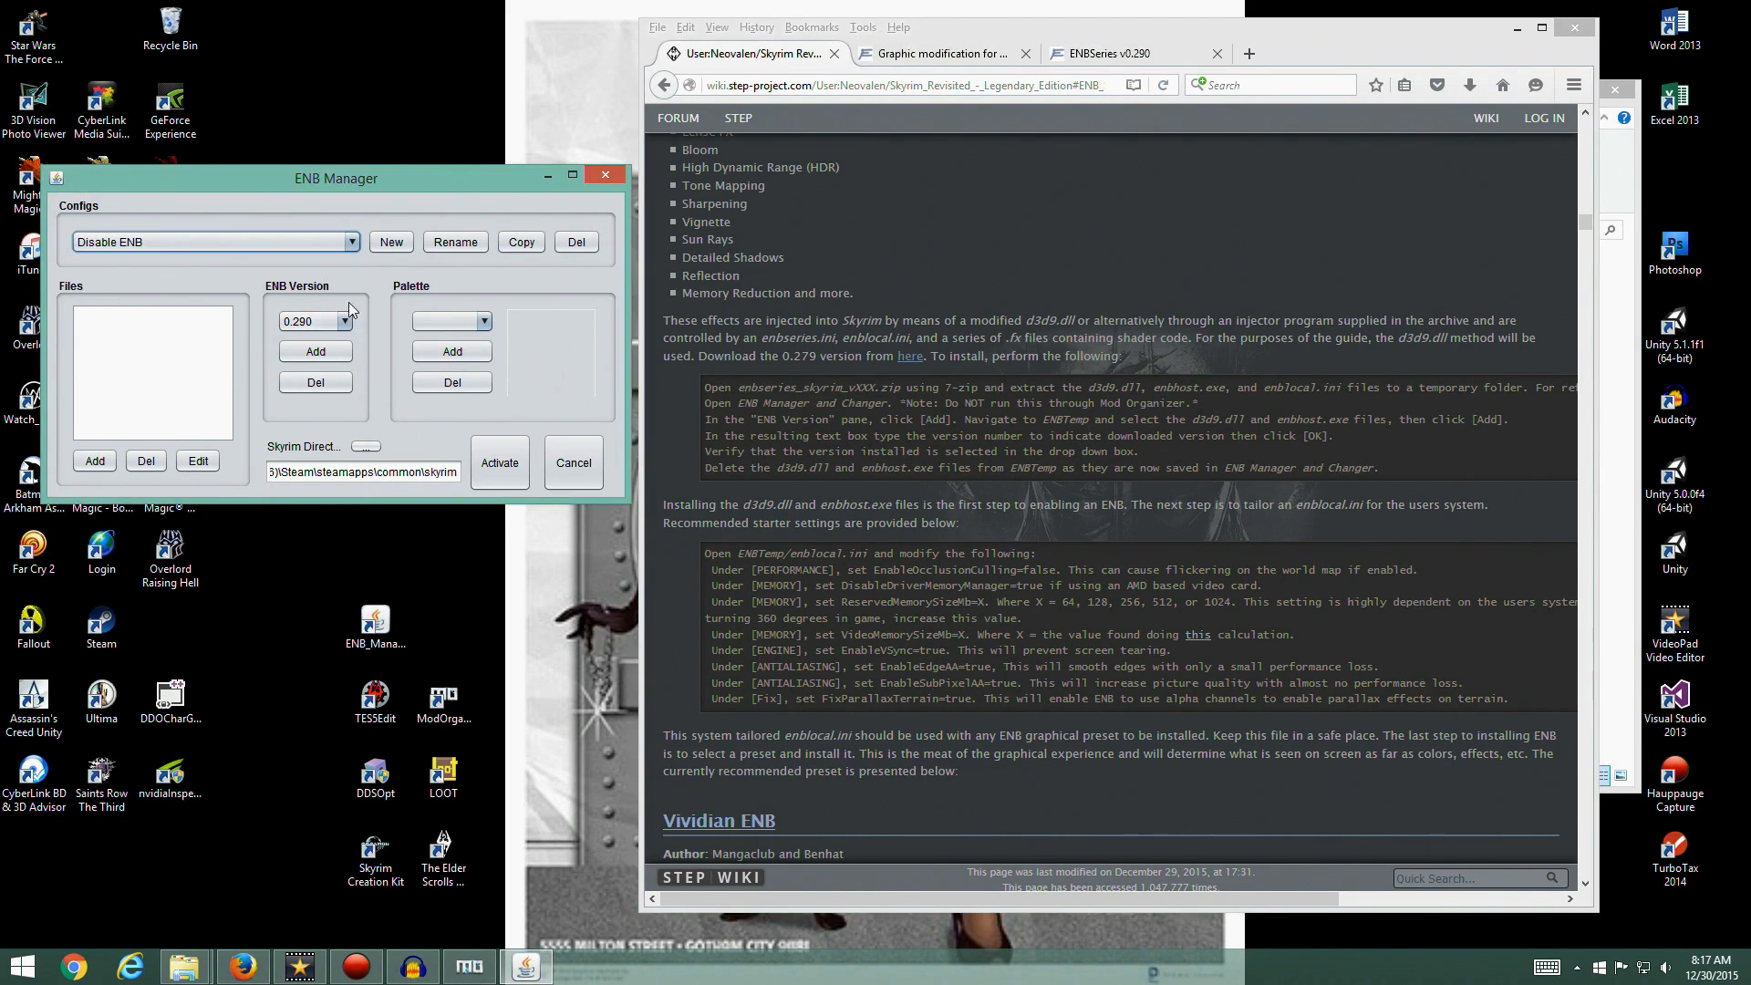
click(345, 321)
click(310, 342)
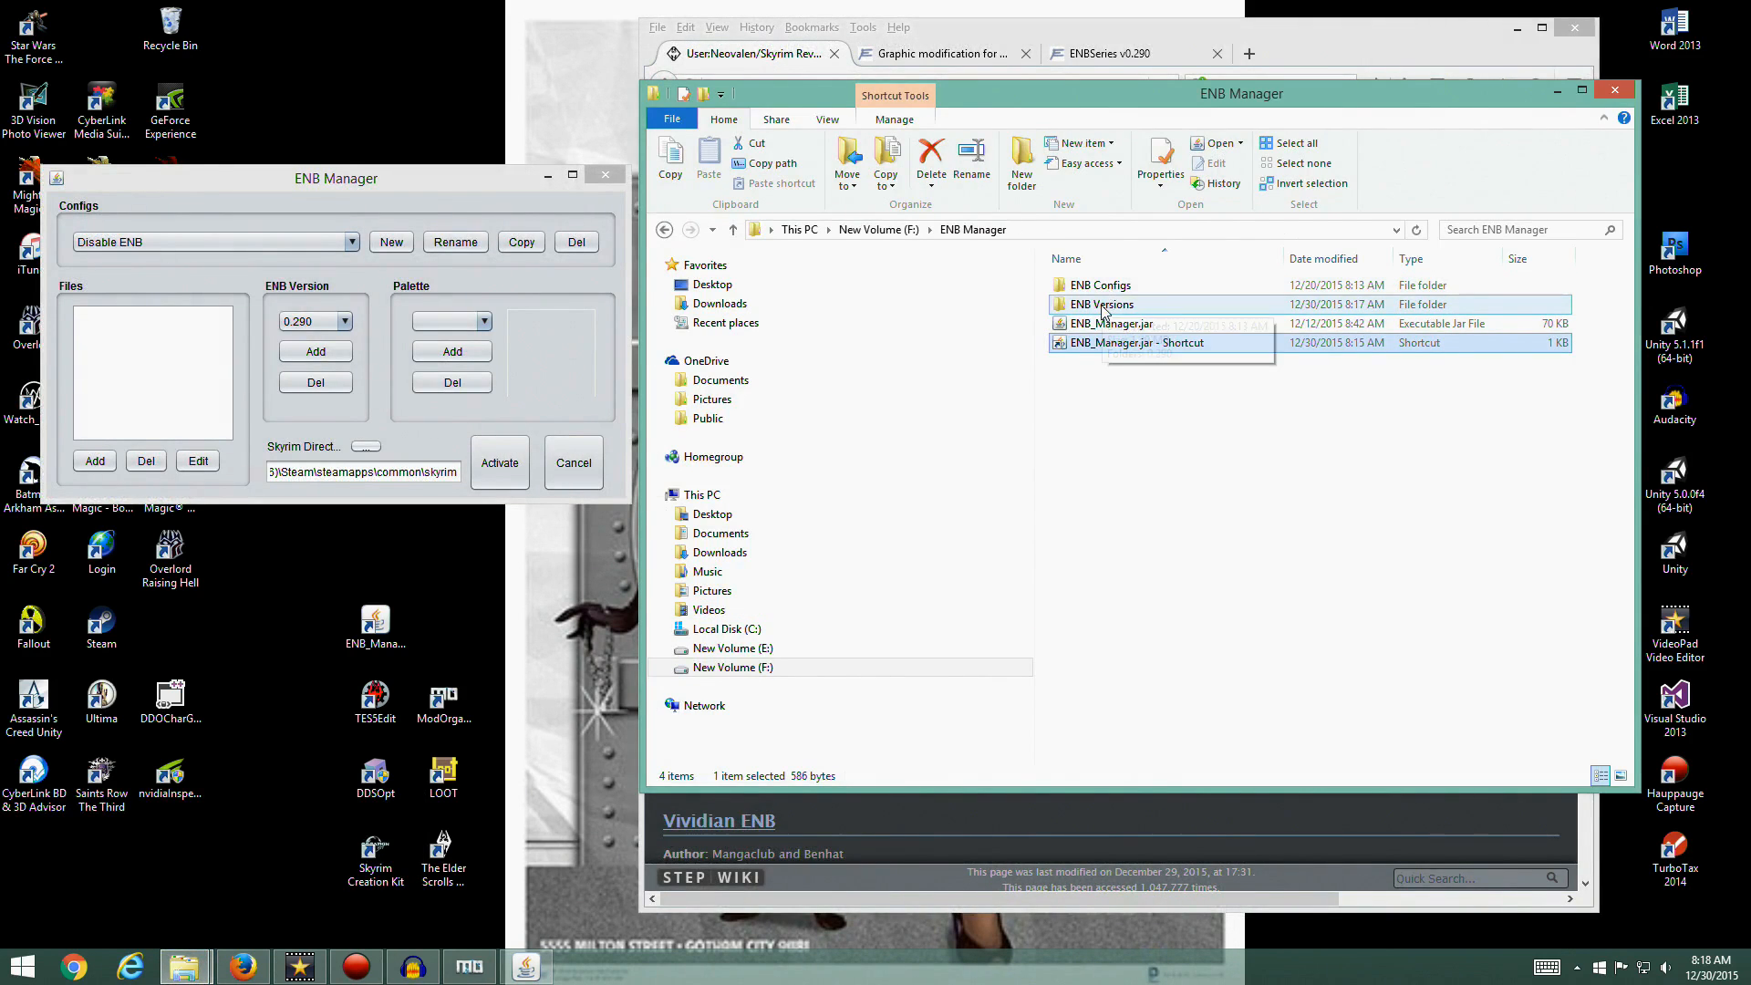
Examine the ENB Versions\0.290 and ENB Configs folders inside F:\ENB Manager, and close the folder window
double_click(1103, 305)
click(1078, 288)
double_click(1077, 288)
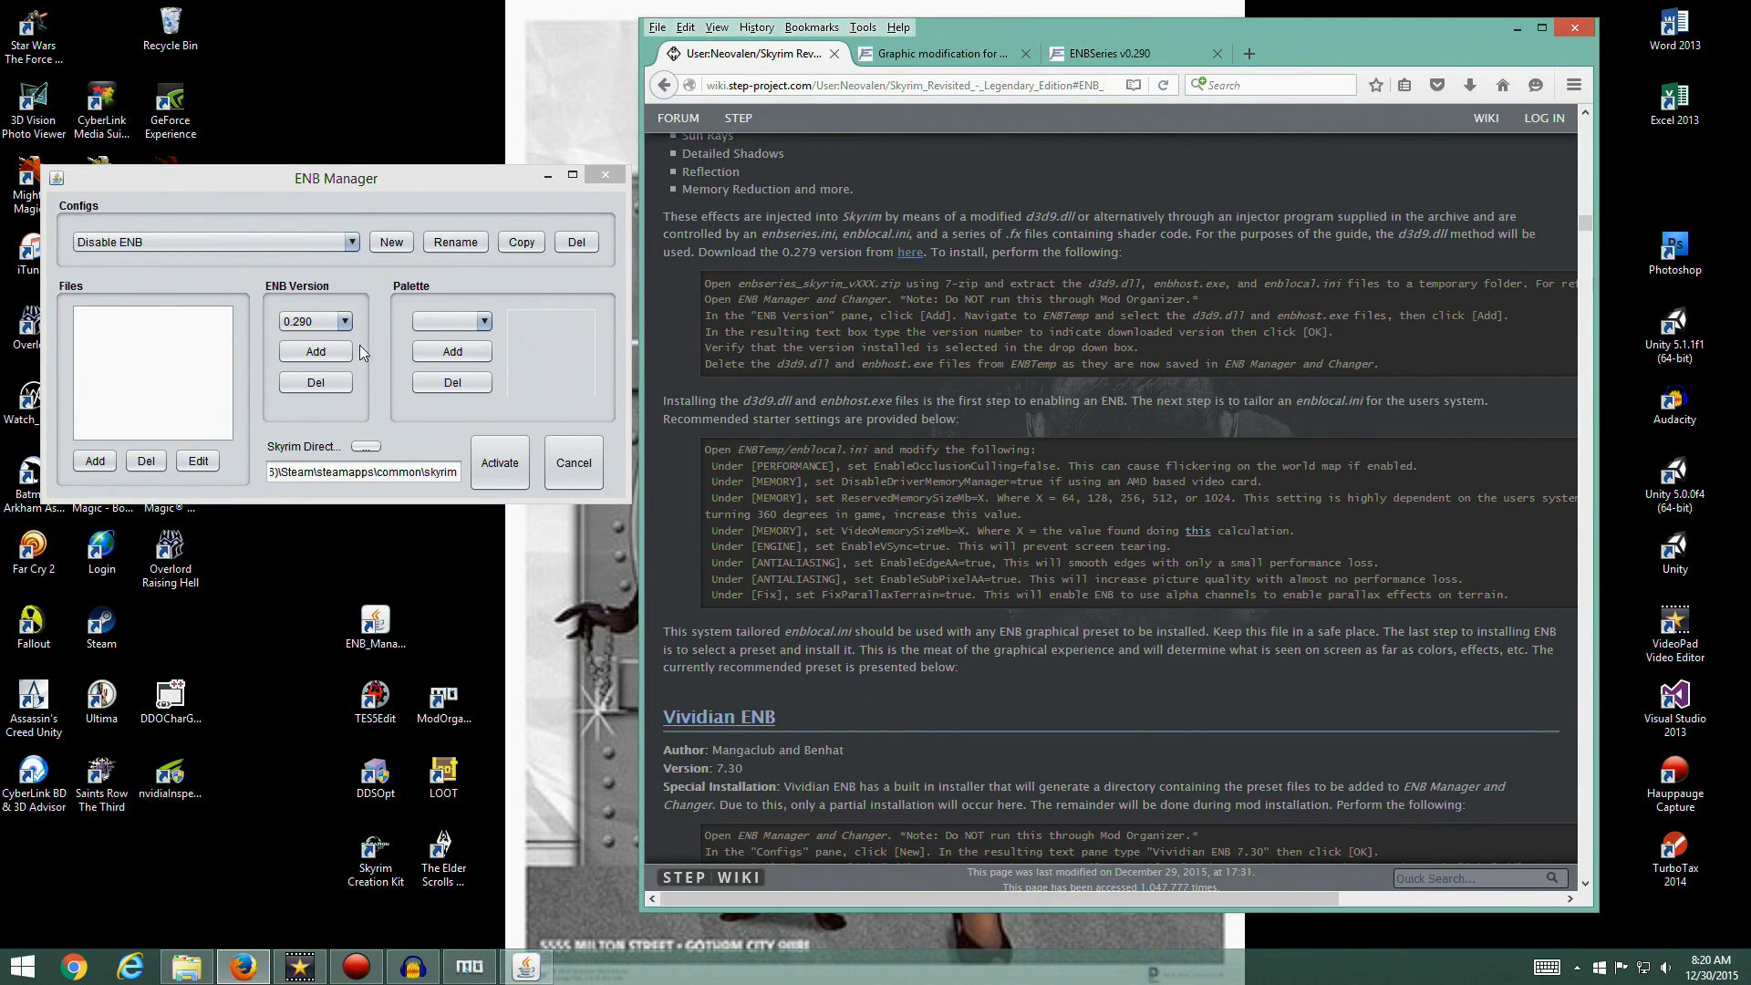
click(186, 967)
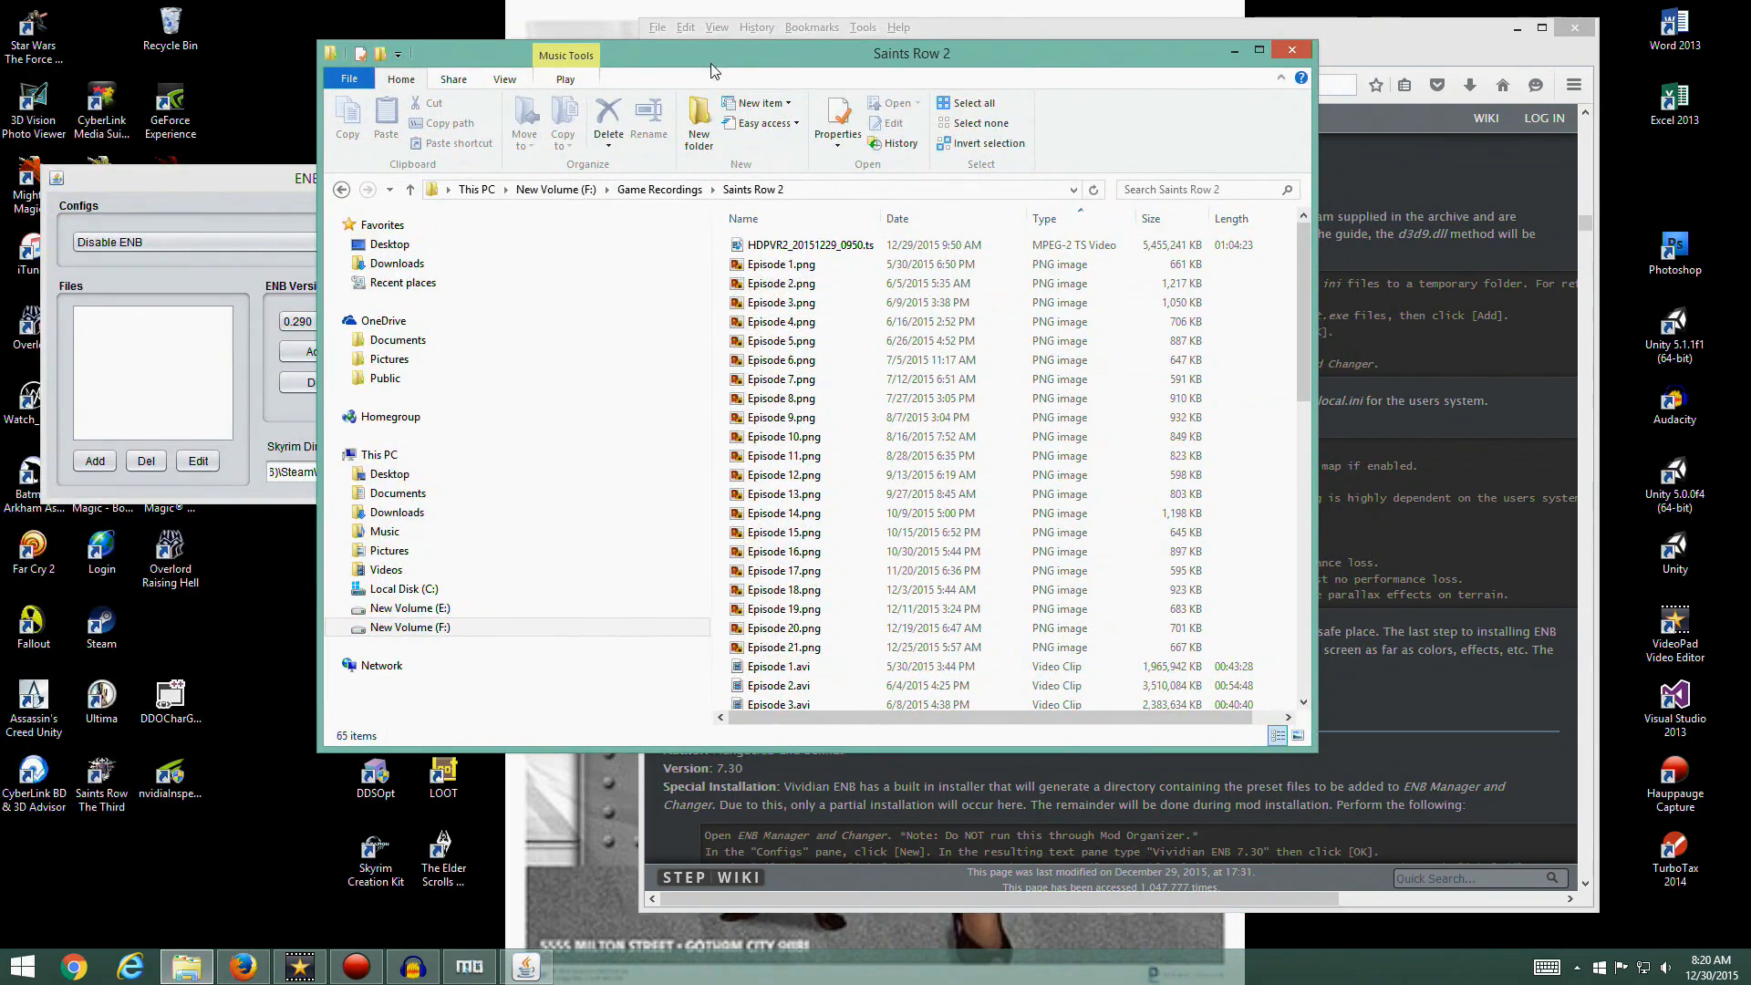
click(410, 627)
double_click(796, 374)
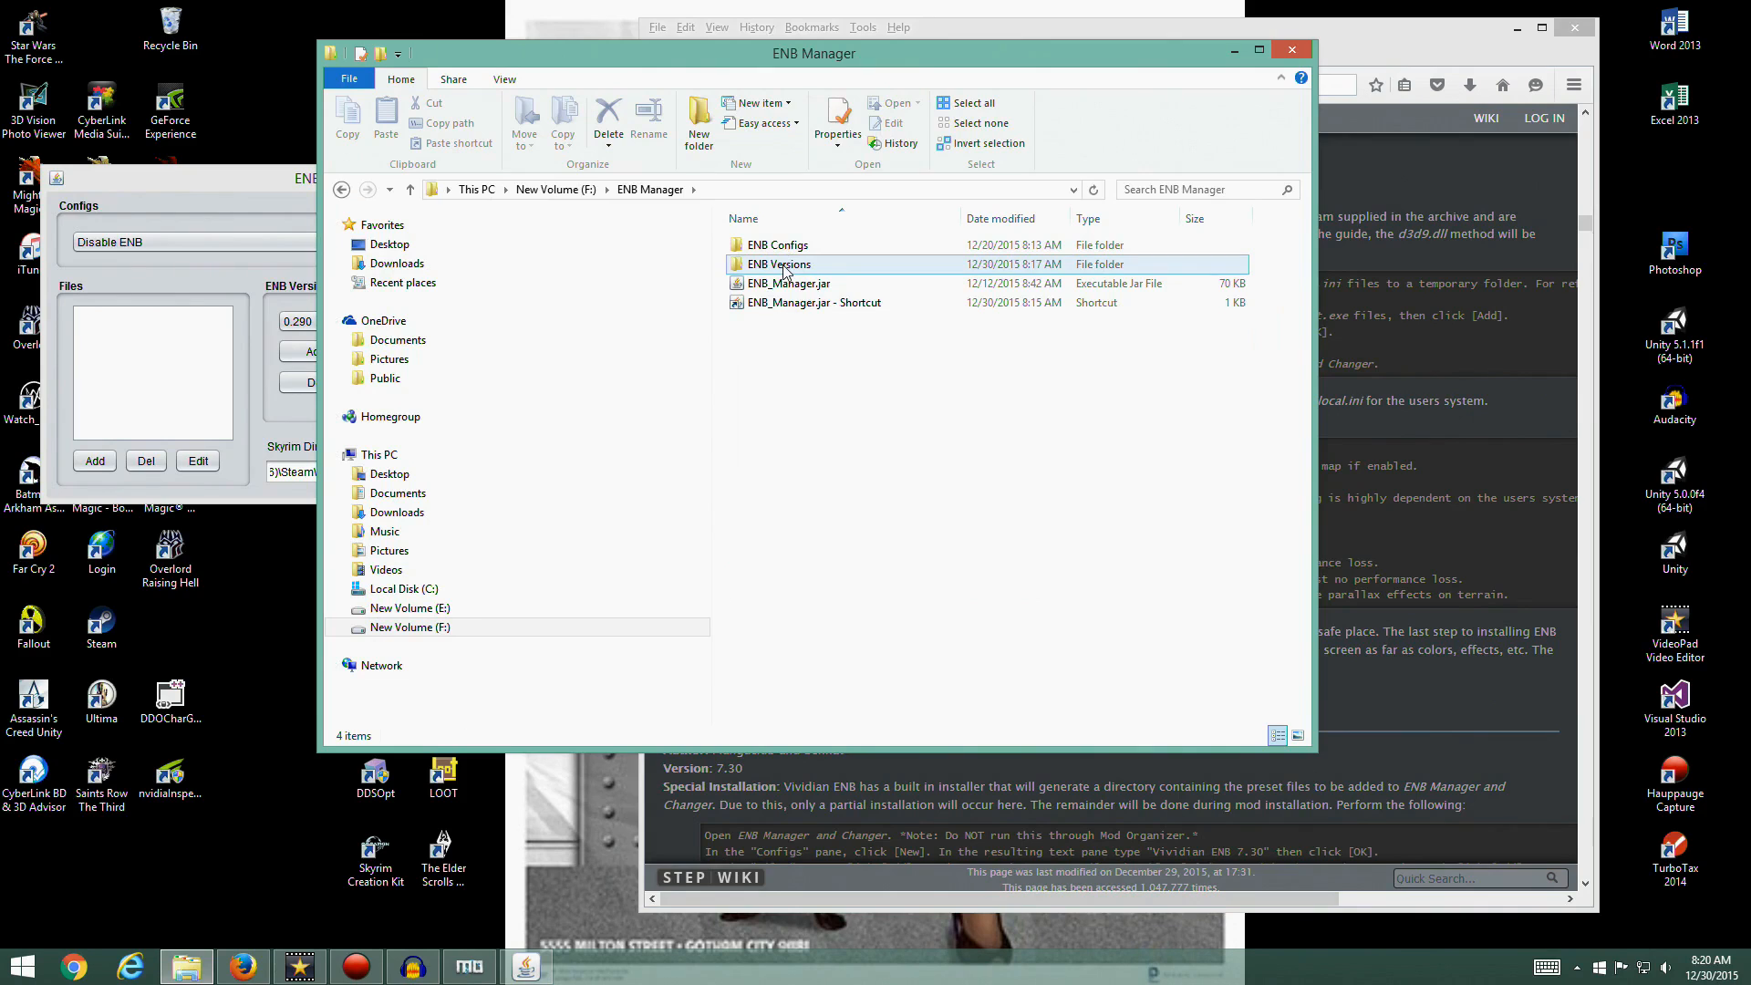
double_click(782, 265)
double_click(775, 246)
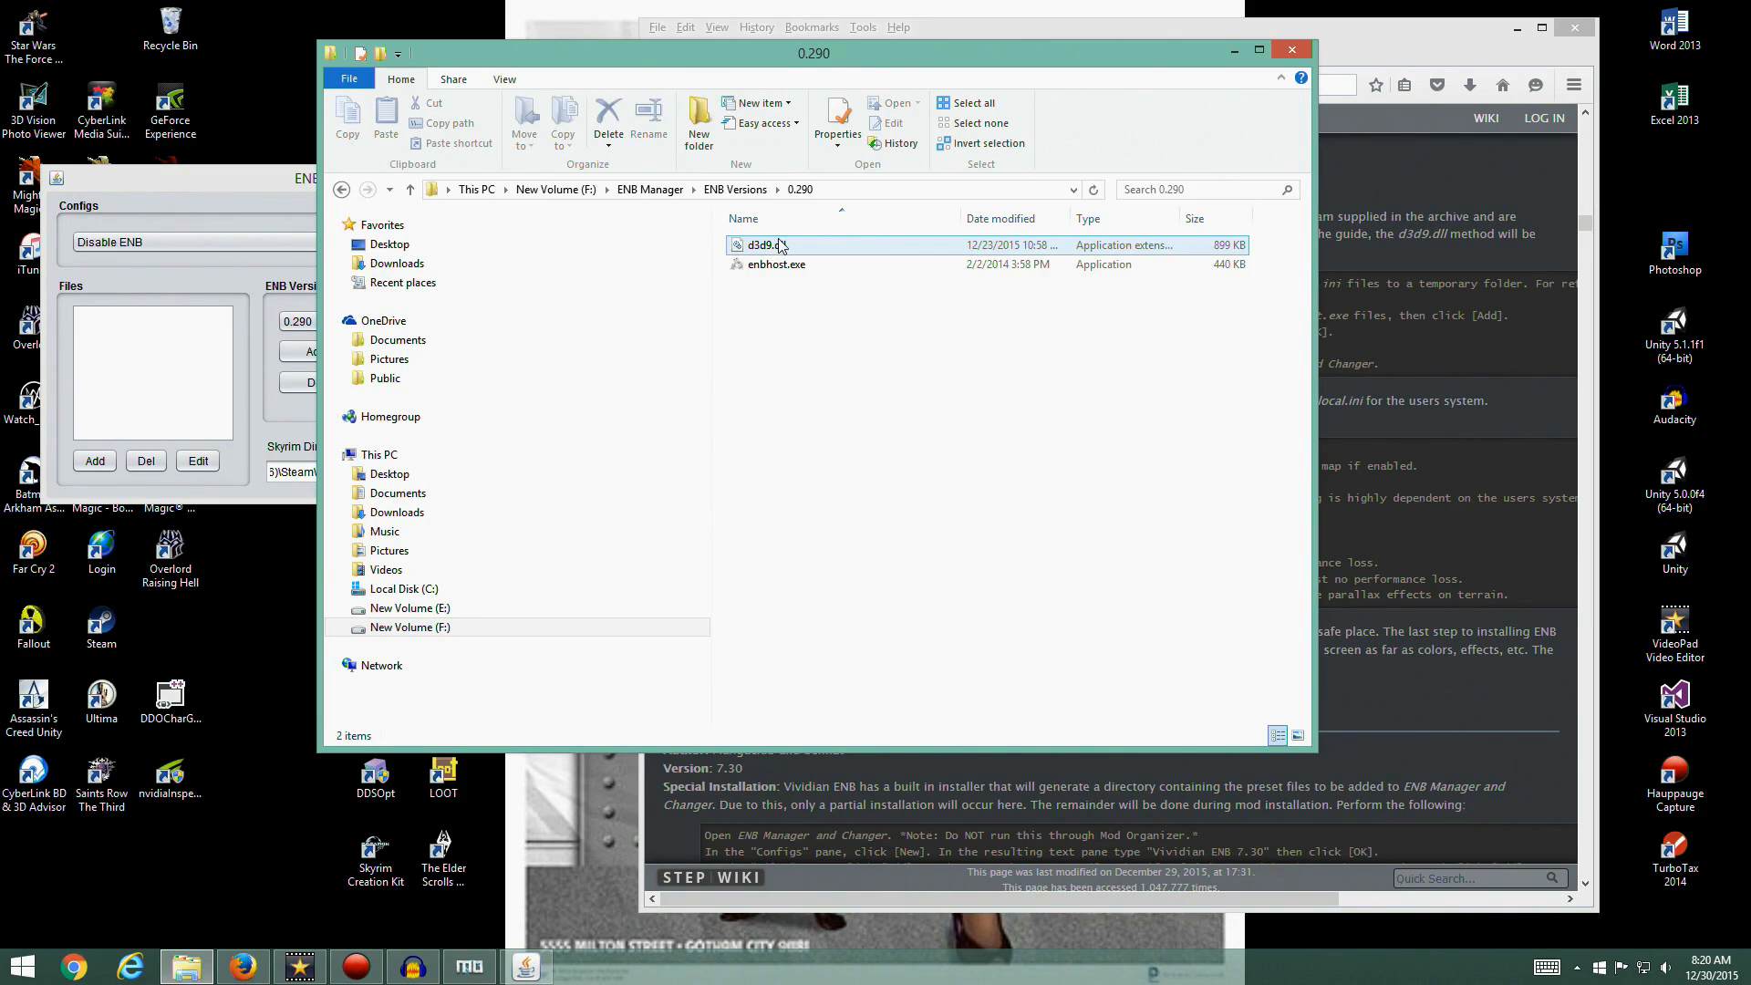
click(734, 190)
click(649, 190)
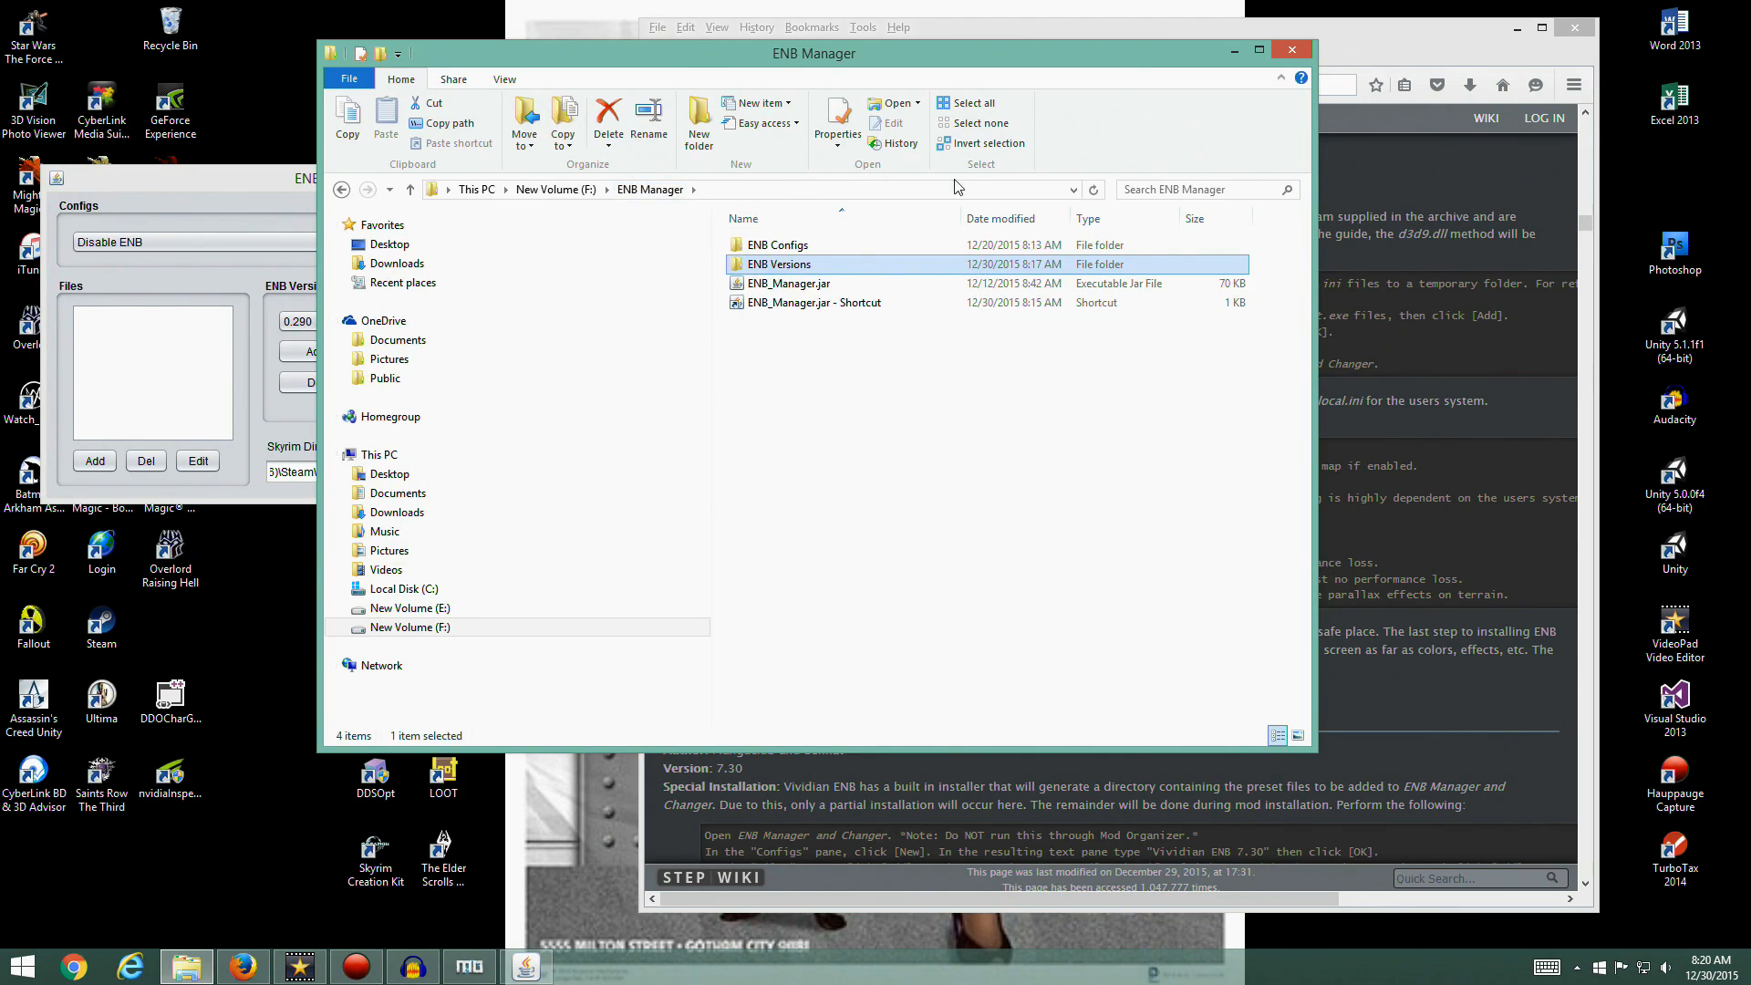
double_click(757, 248)
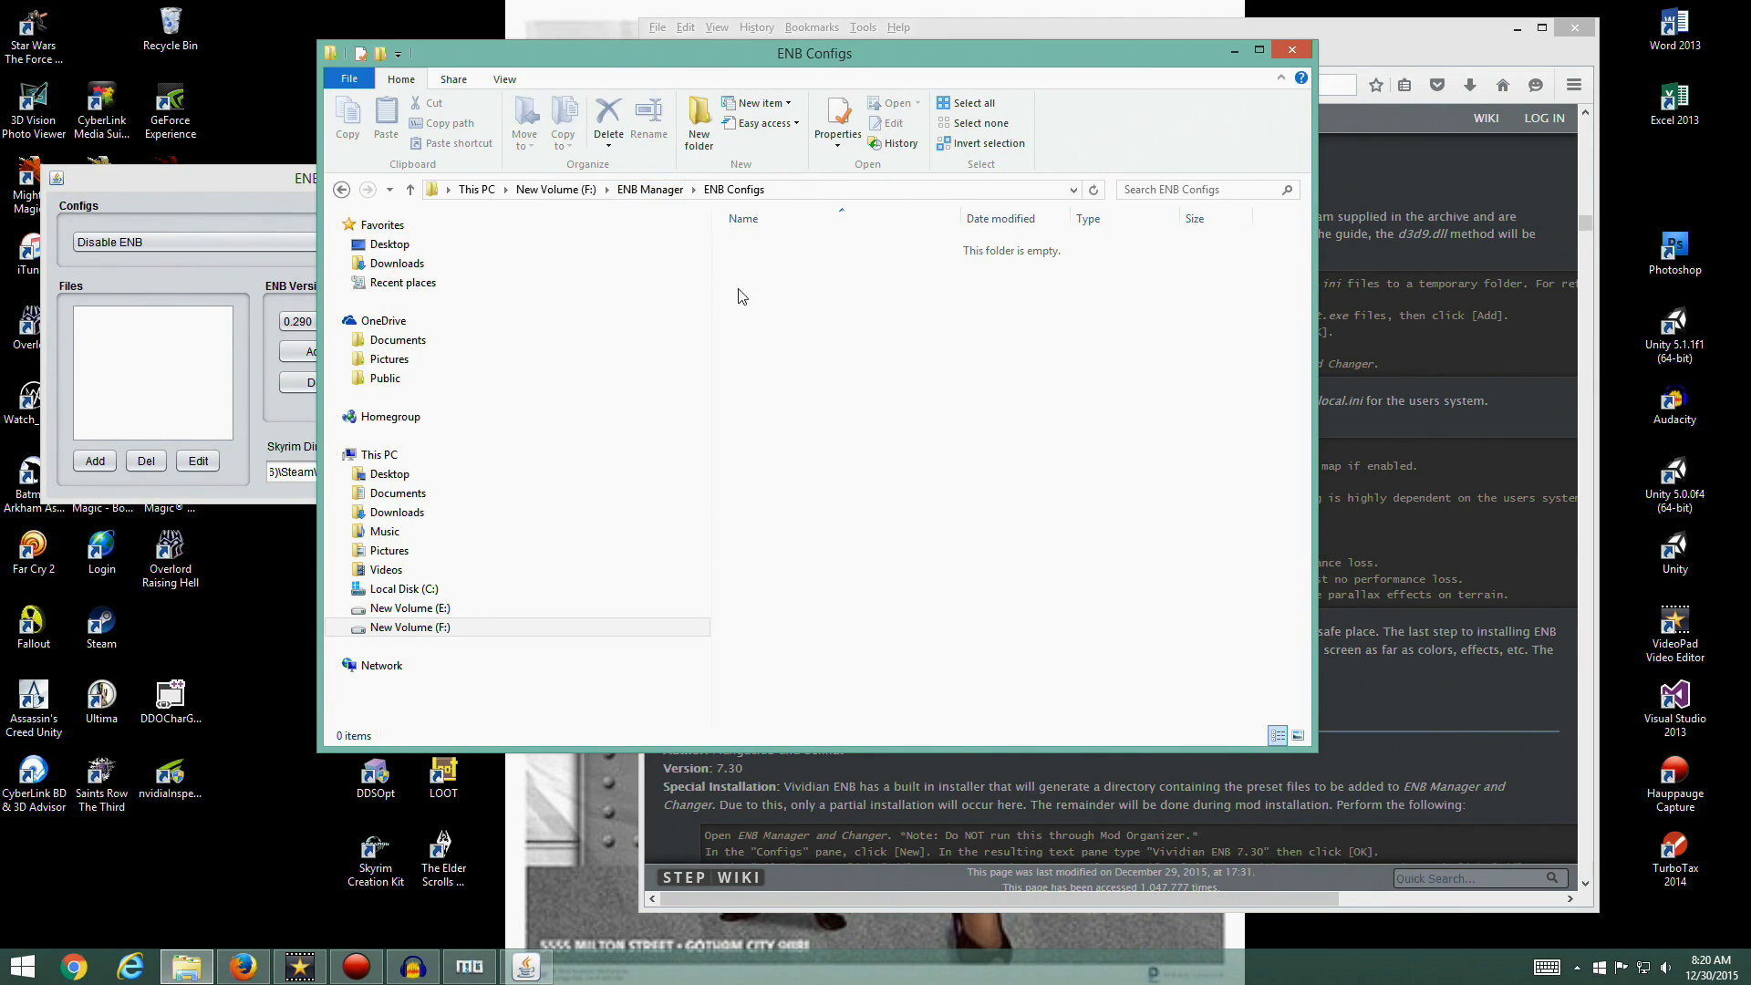
click(1287, 54)
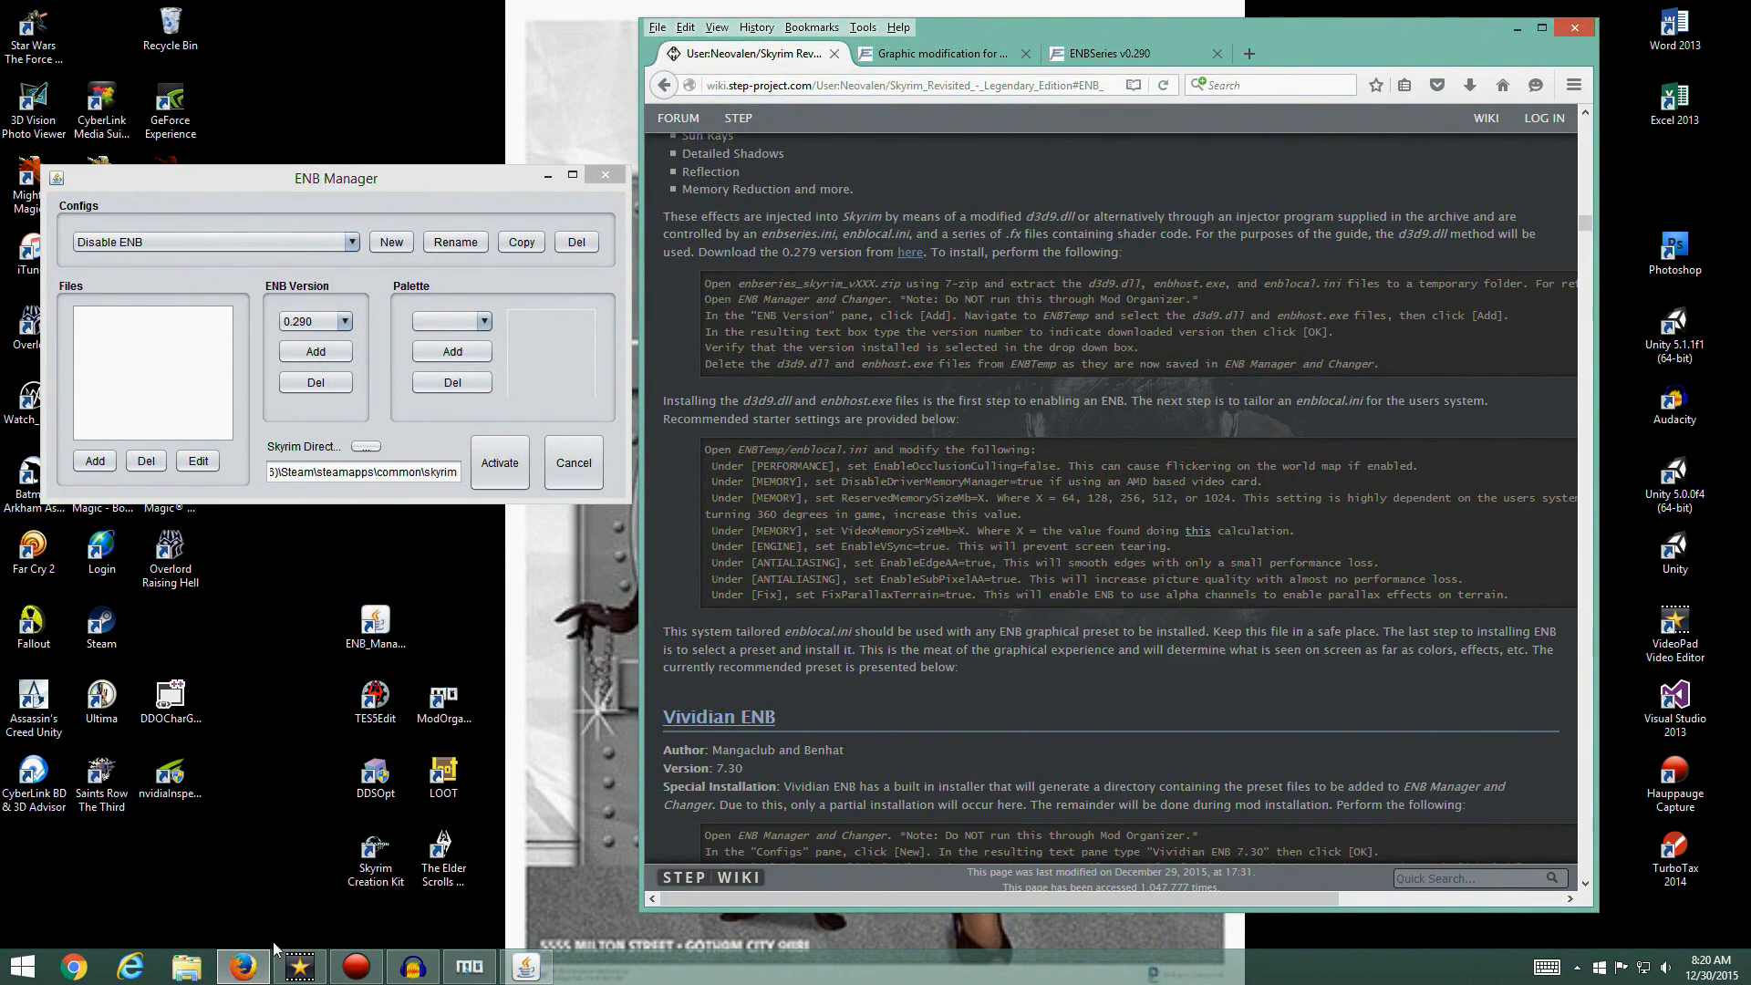
Open enblocal.ini from E:\Downloads\ENBSeries\WrapperVersion in Notepad
click(186, 966)
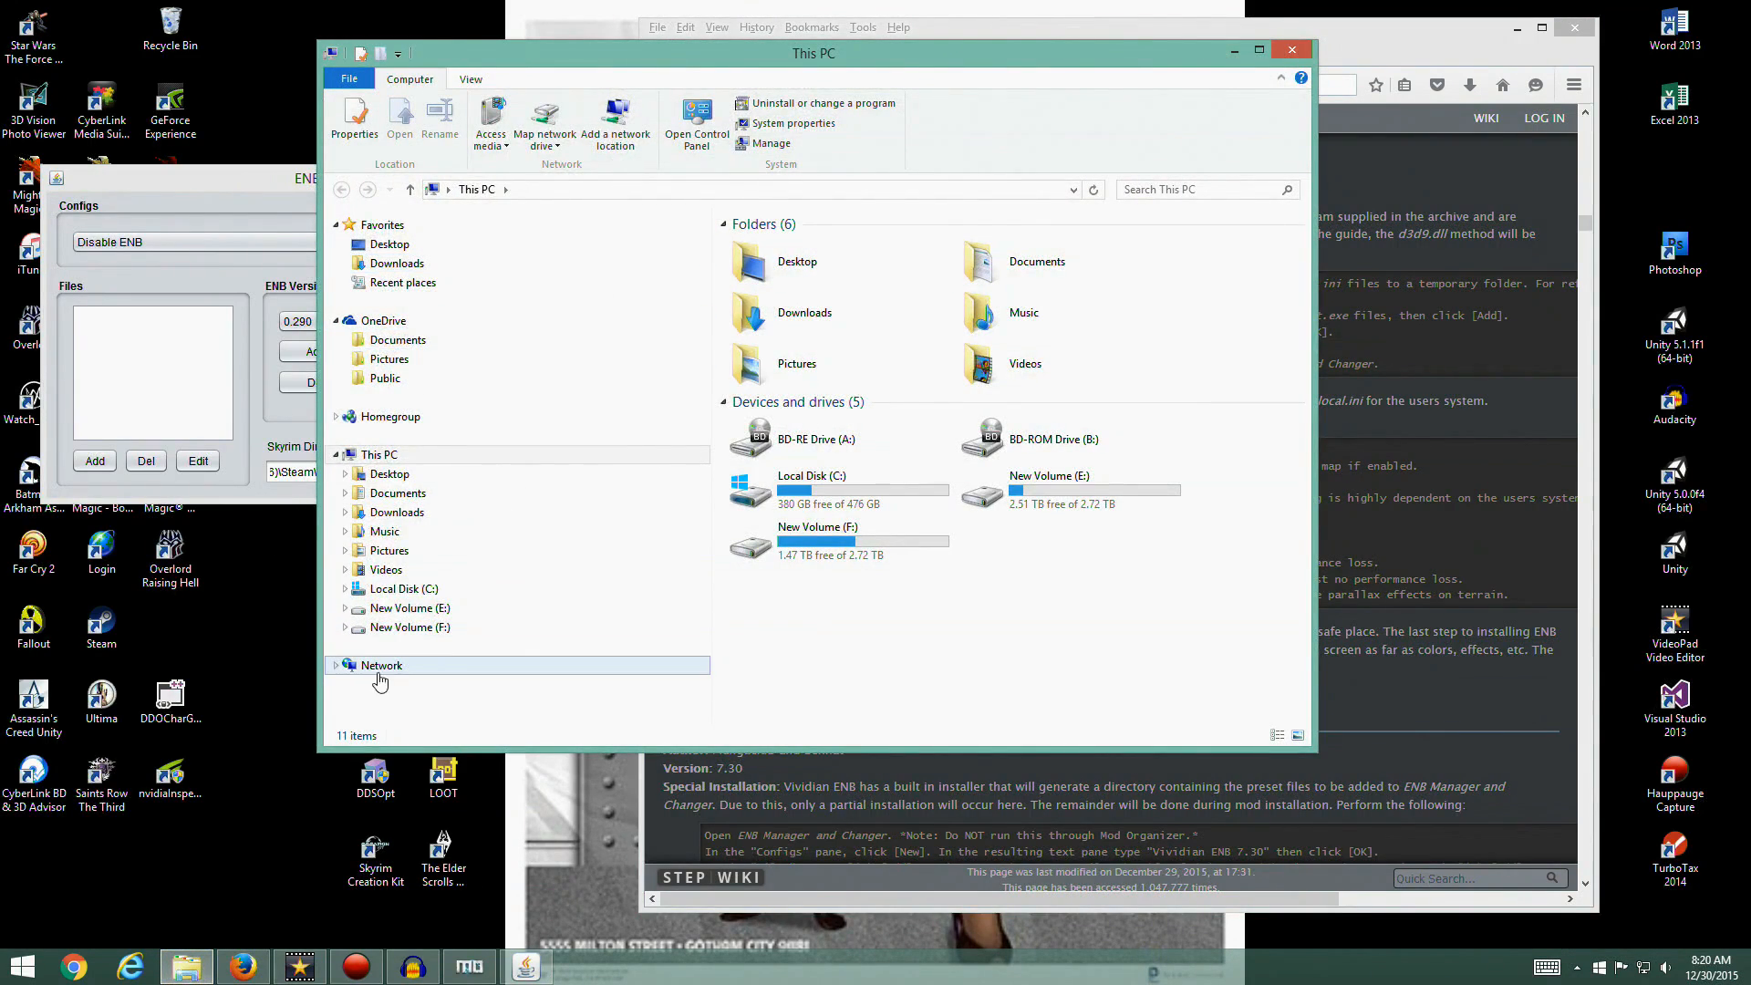
click(392, 609)
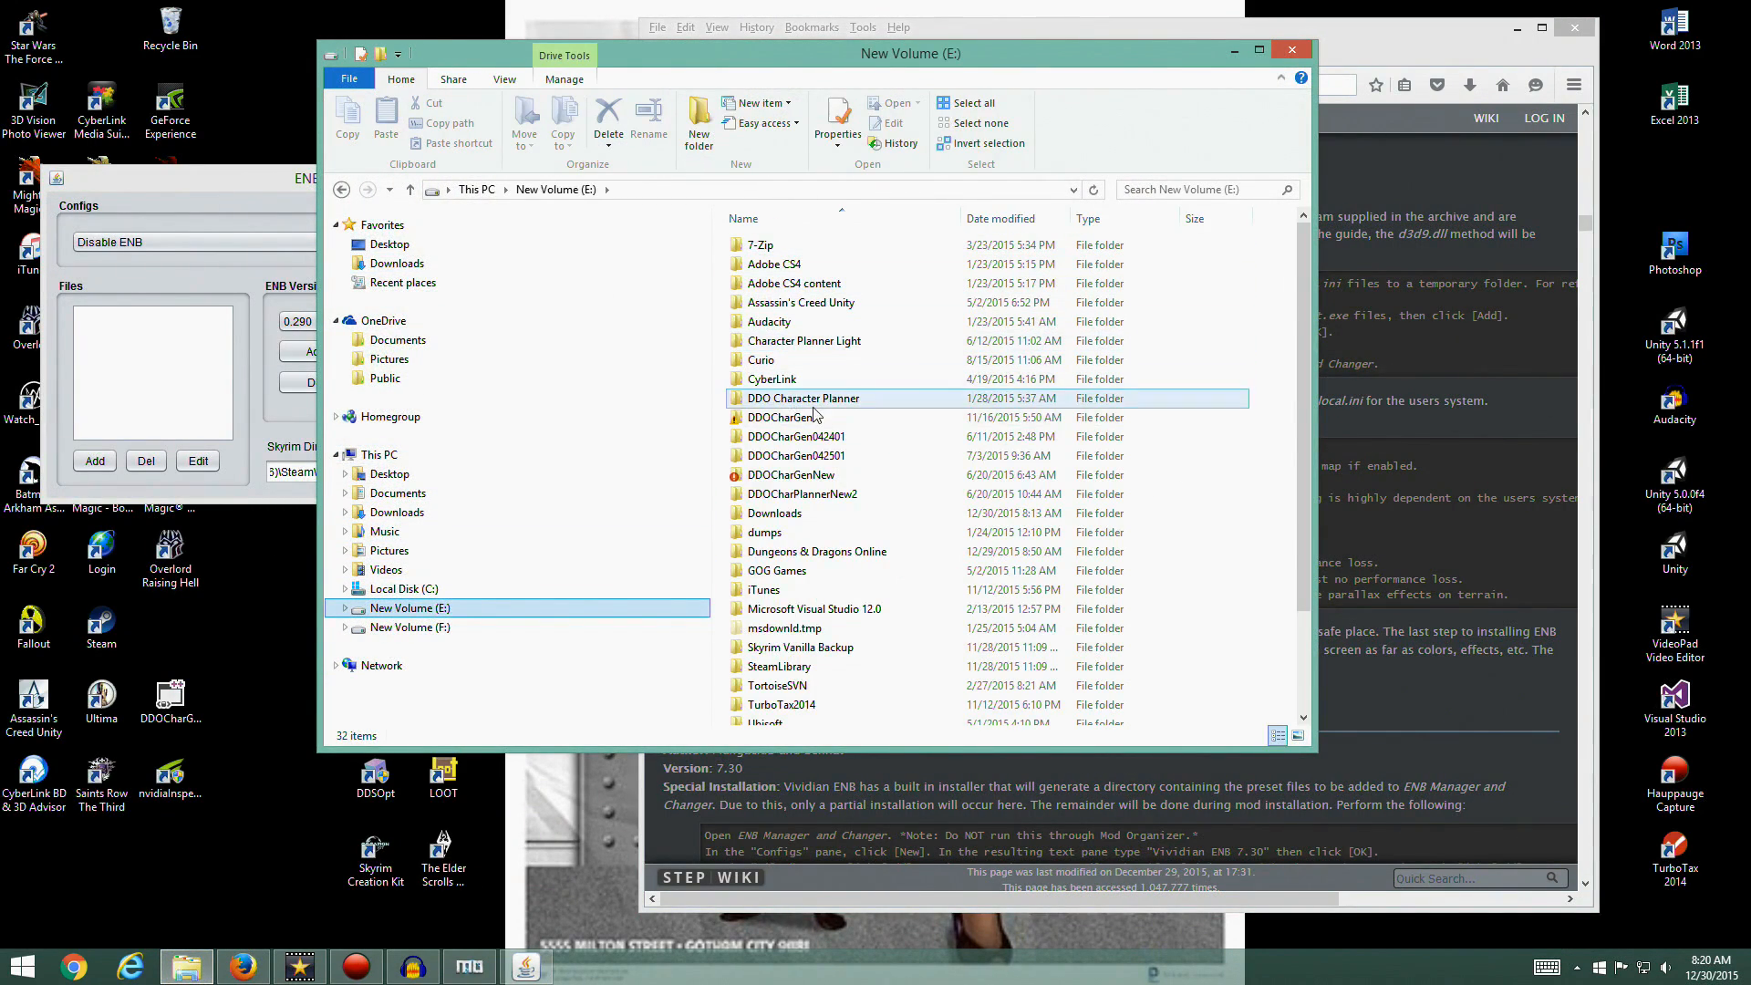
click(789, 517)
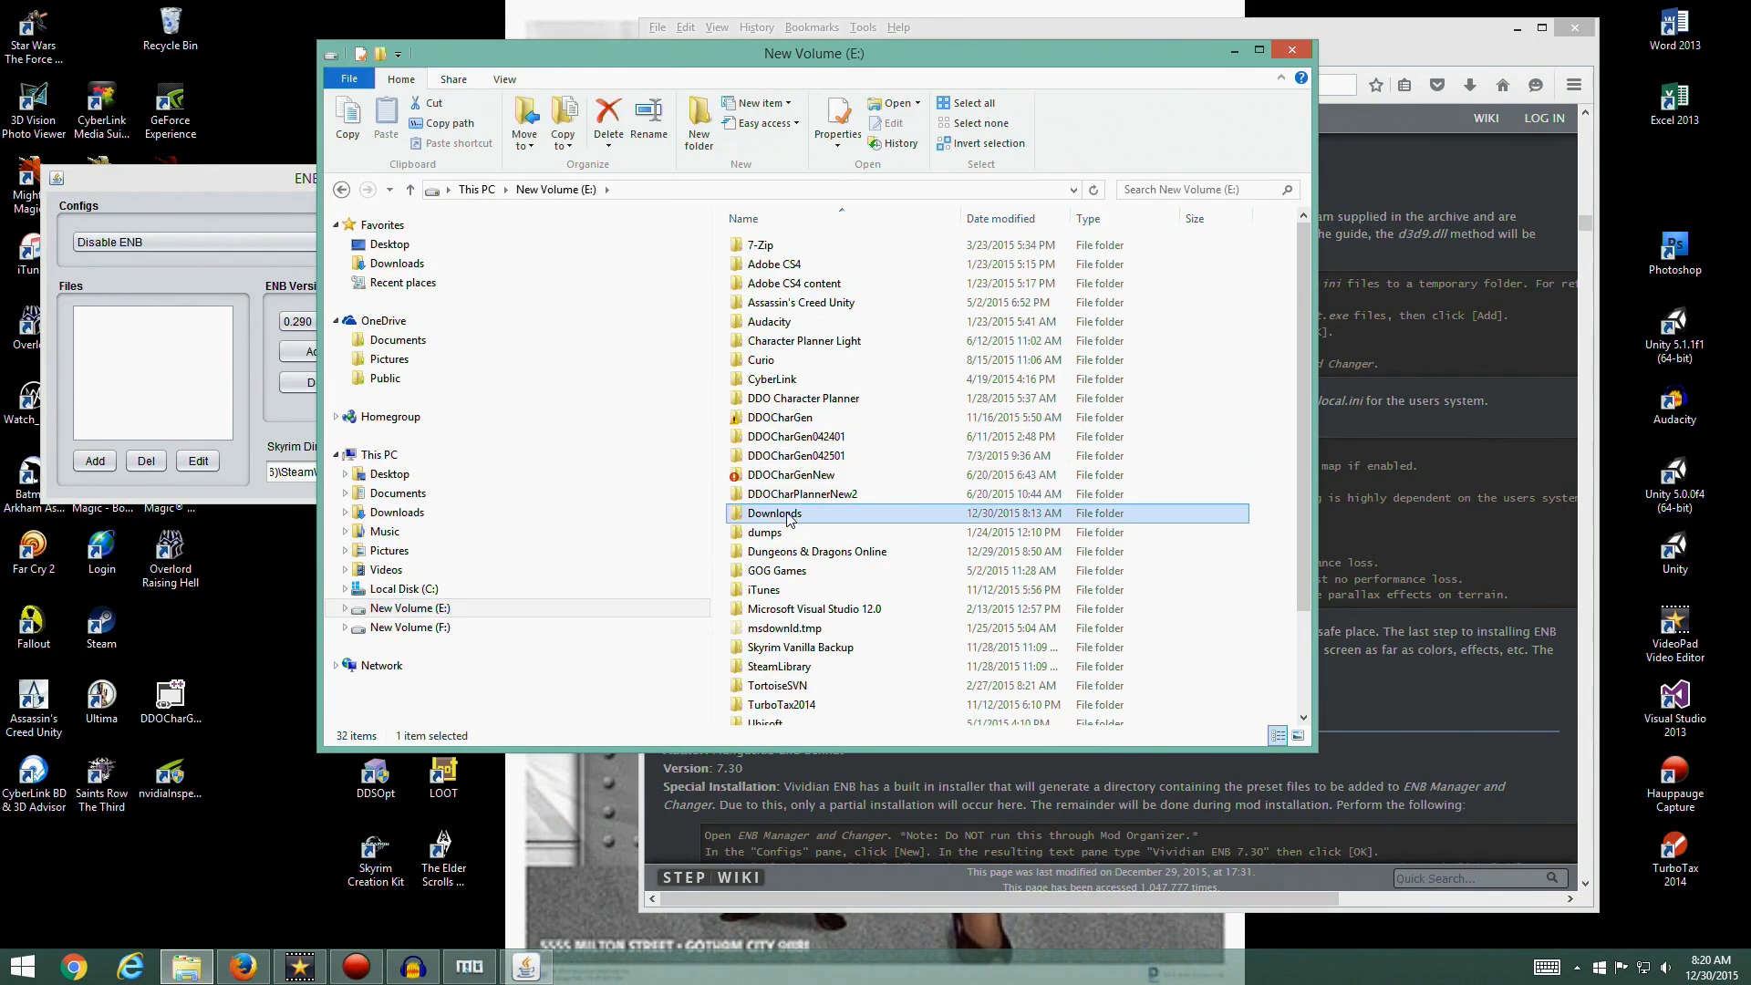
double_click(790, 517)
double_click(799, 265)
double_click(801, 267)
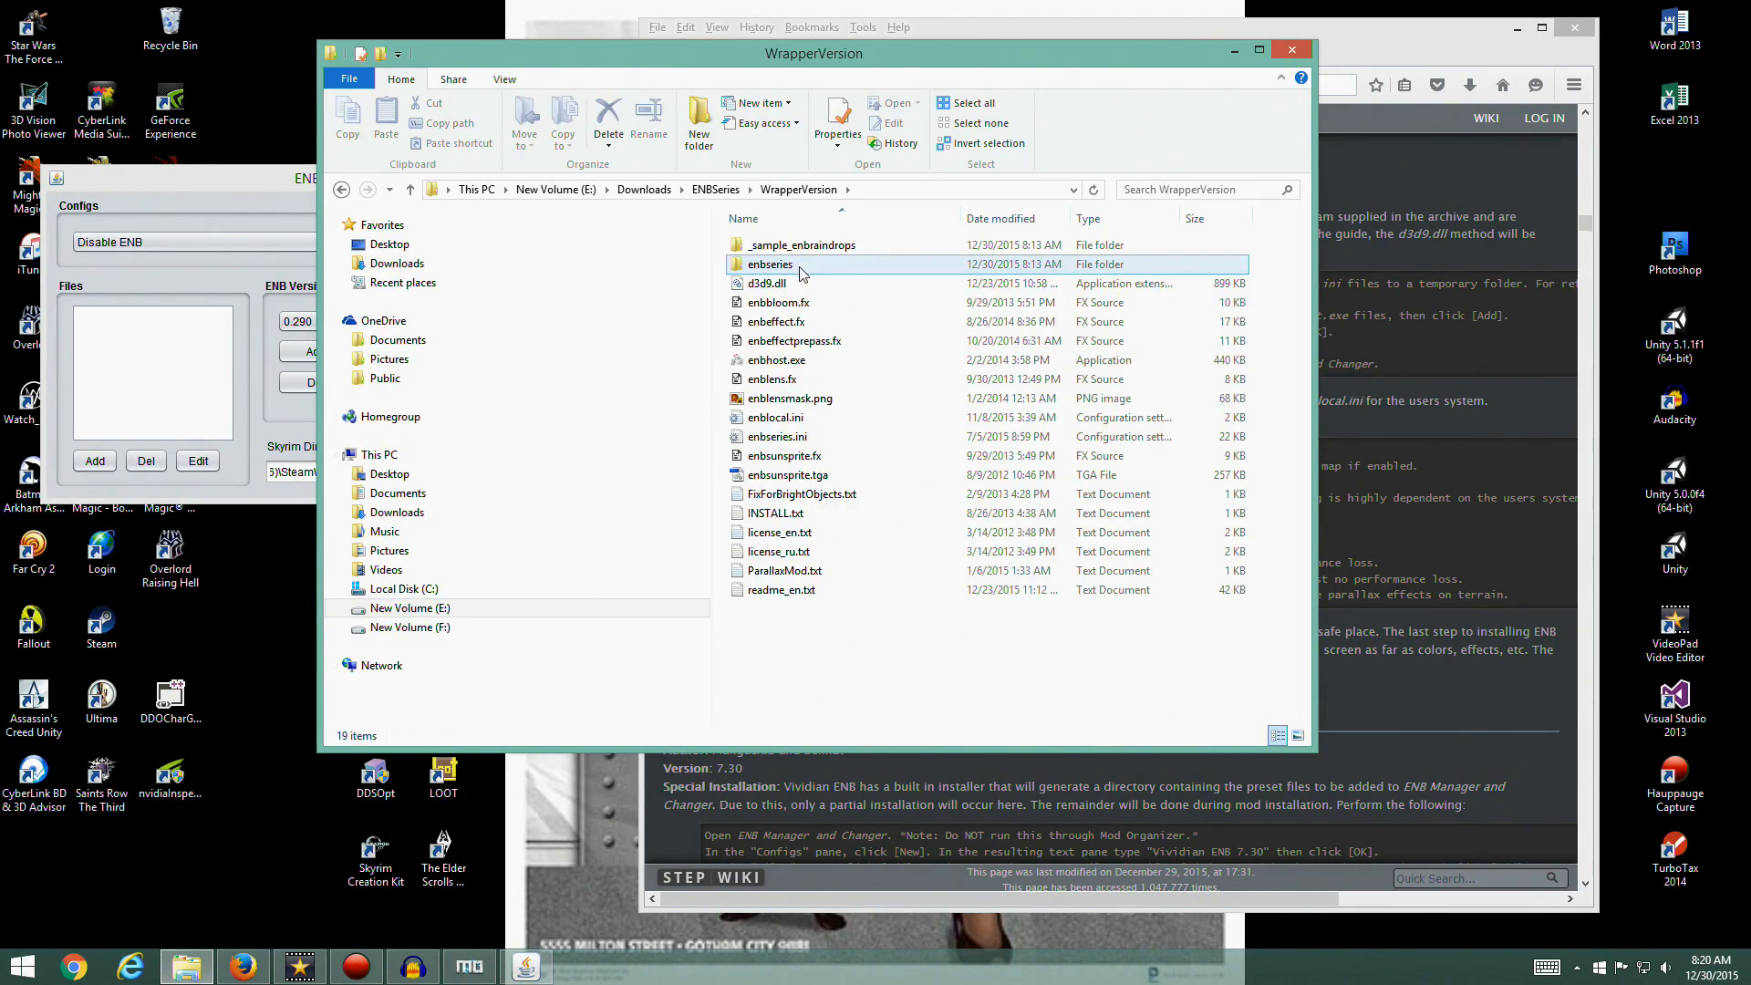
drag(1051, 55, 971, 59)
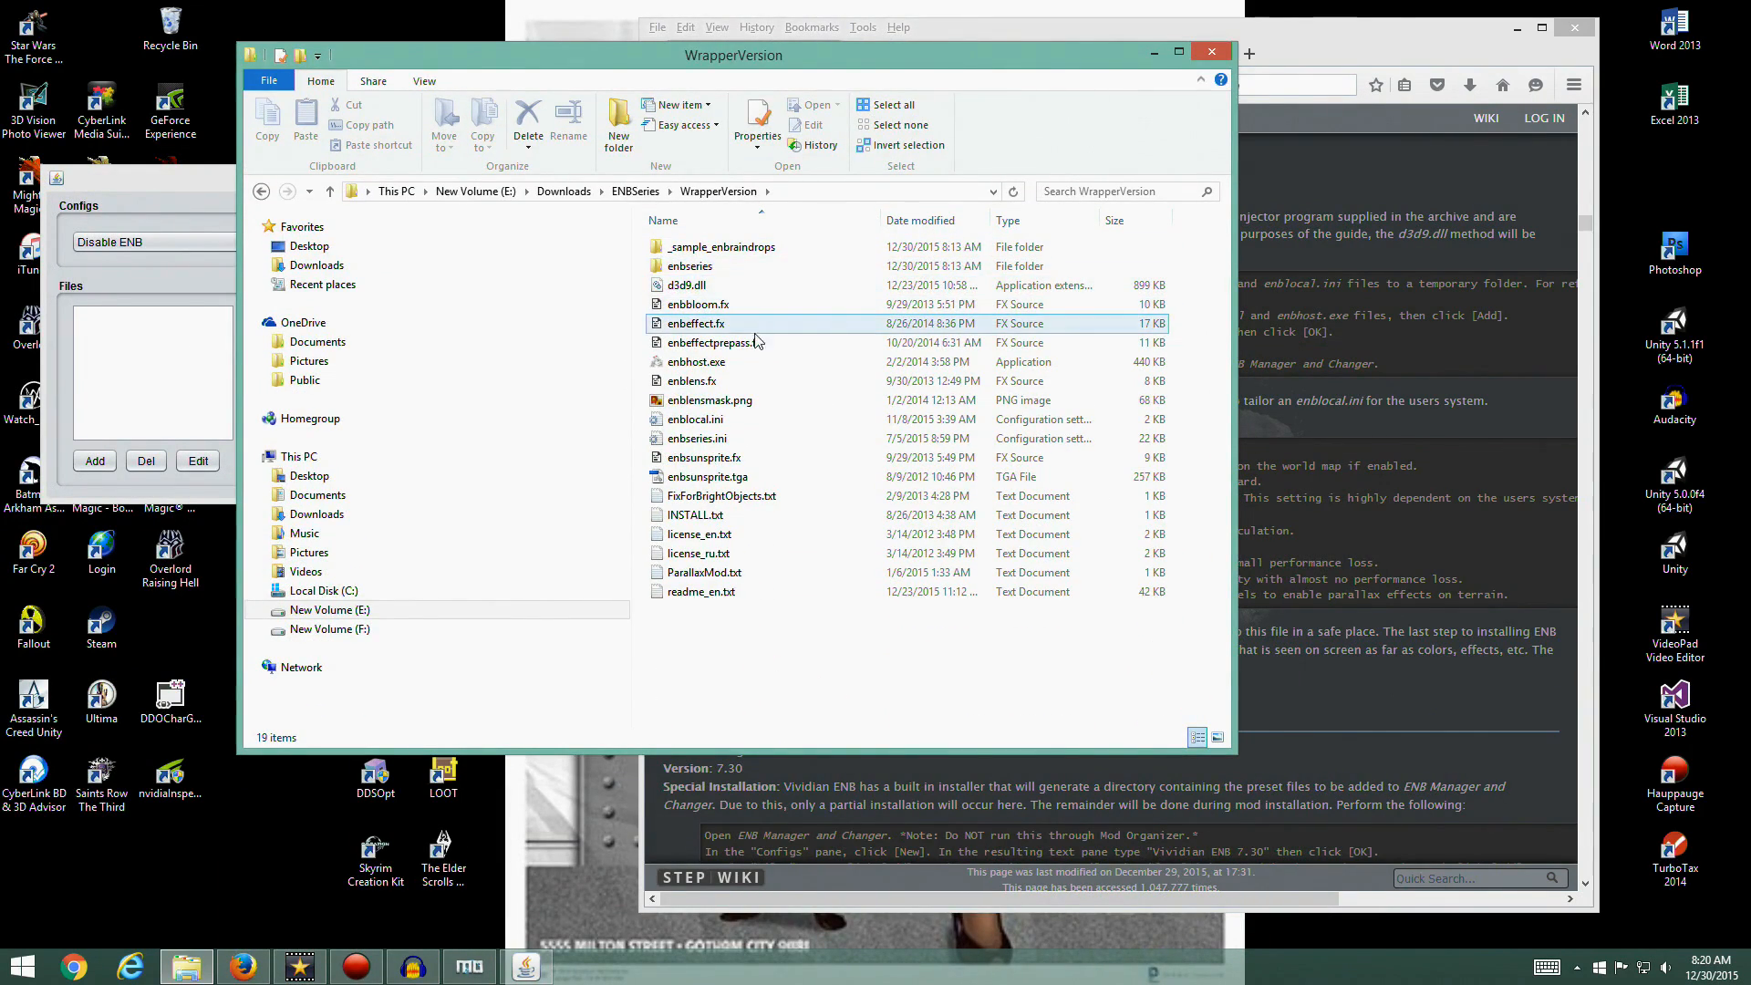
double_click(739, 420)
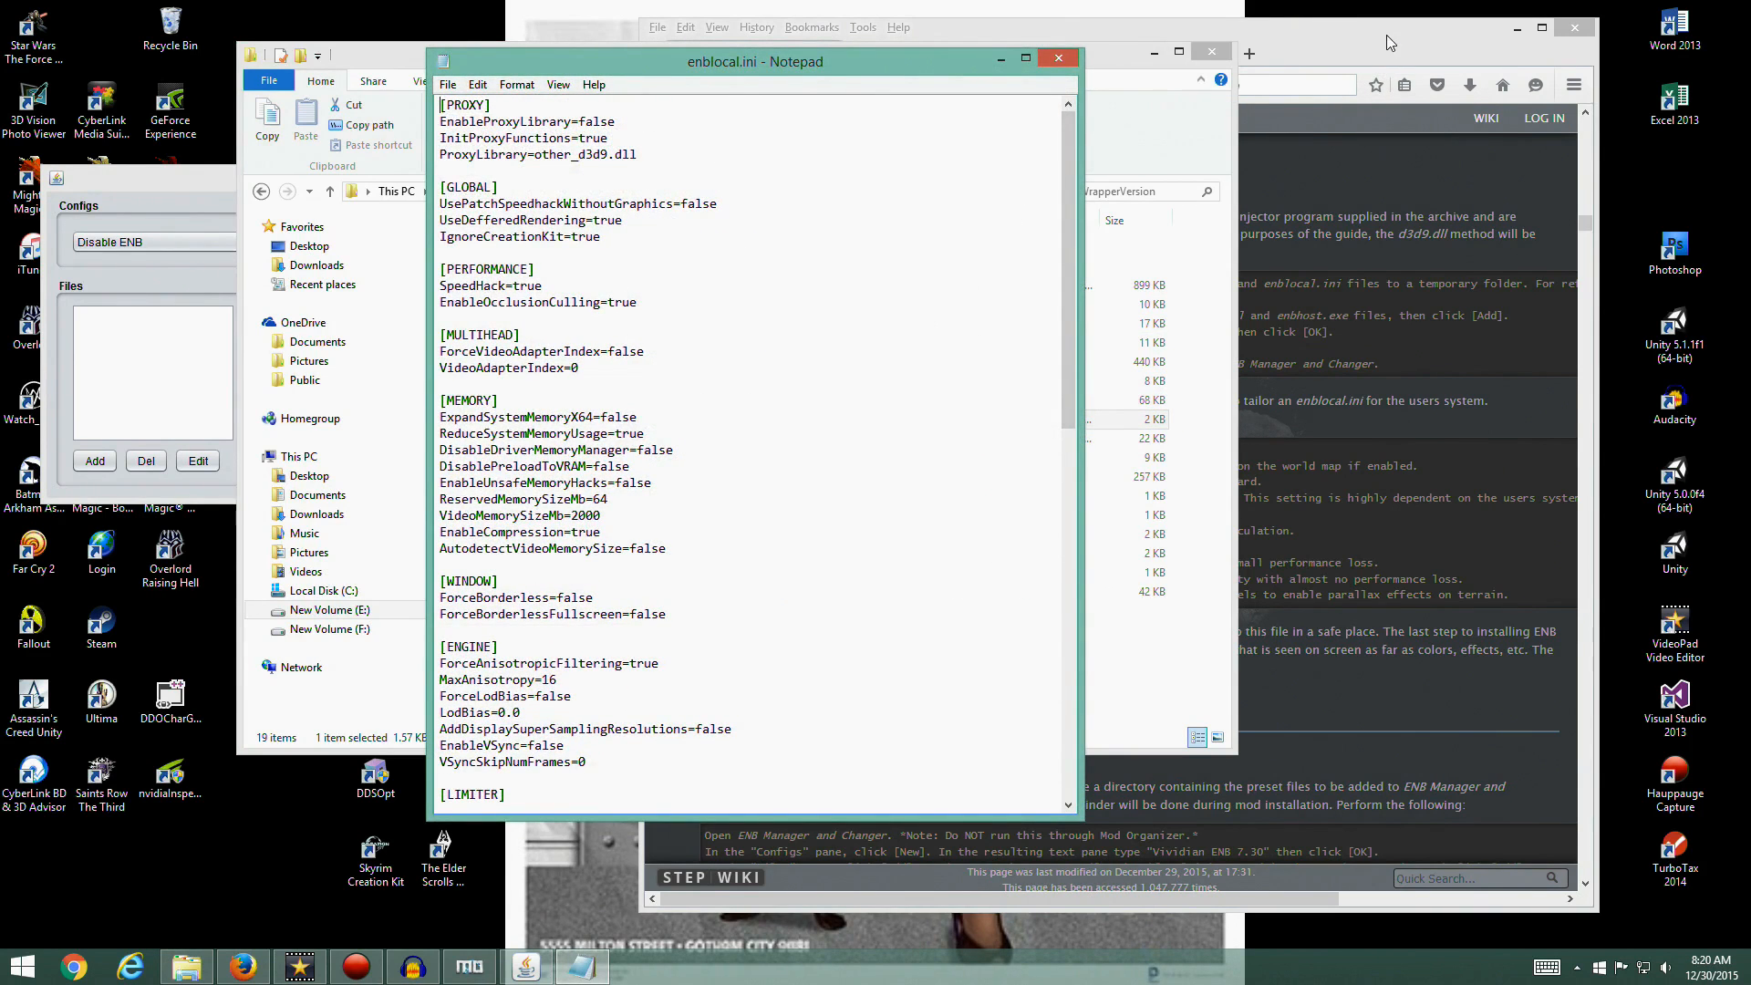
Arrange the enblocal.ini window side by side with the browser showing the guide's recommended settings
click(1337, 36)
drag(573, 65, 183, 66)
drag(963, 31, 1081, 19)
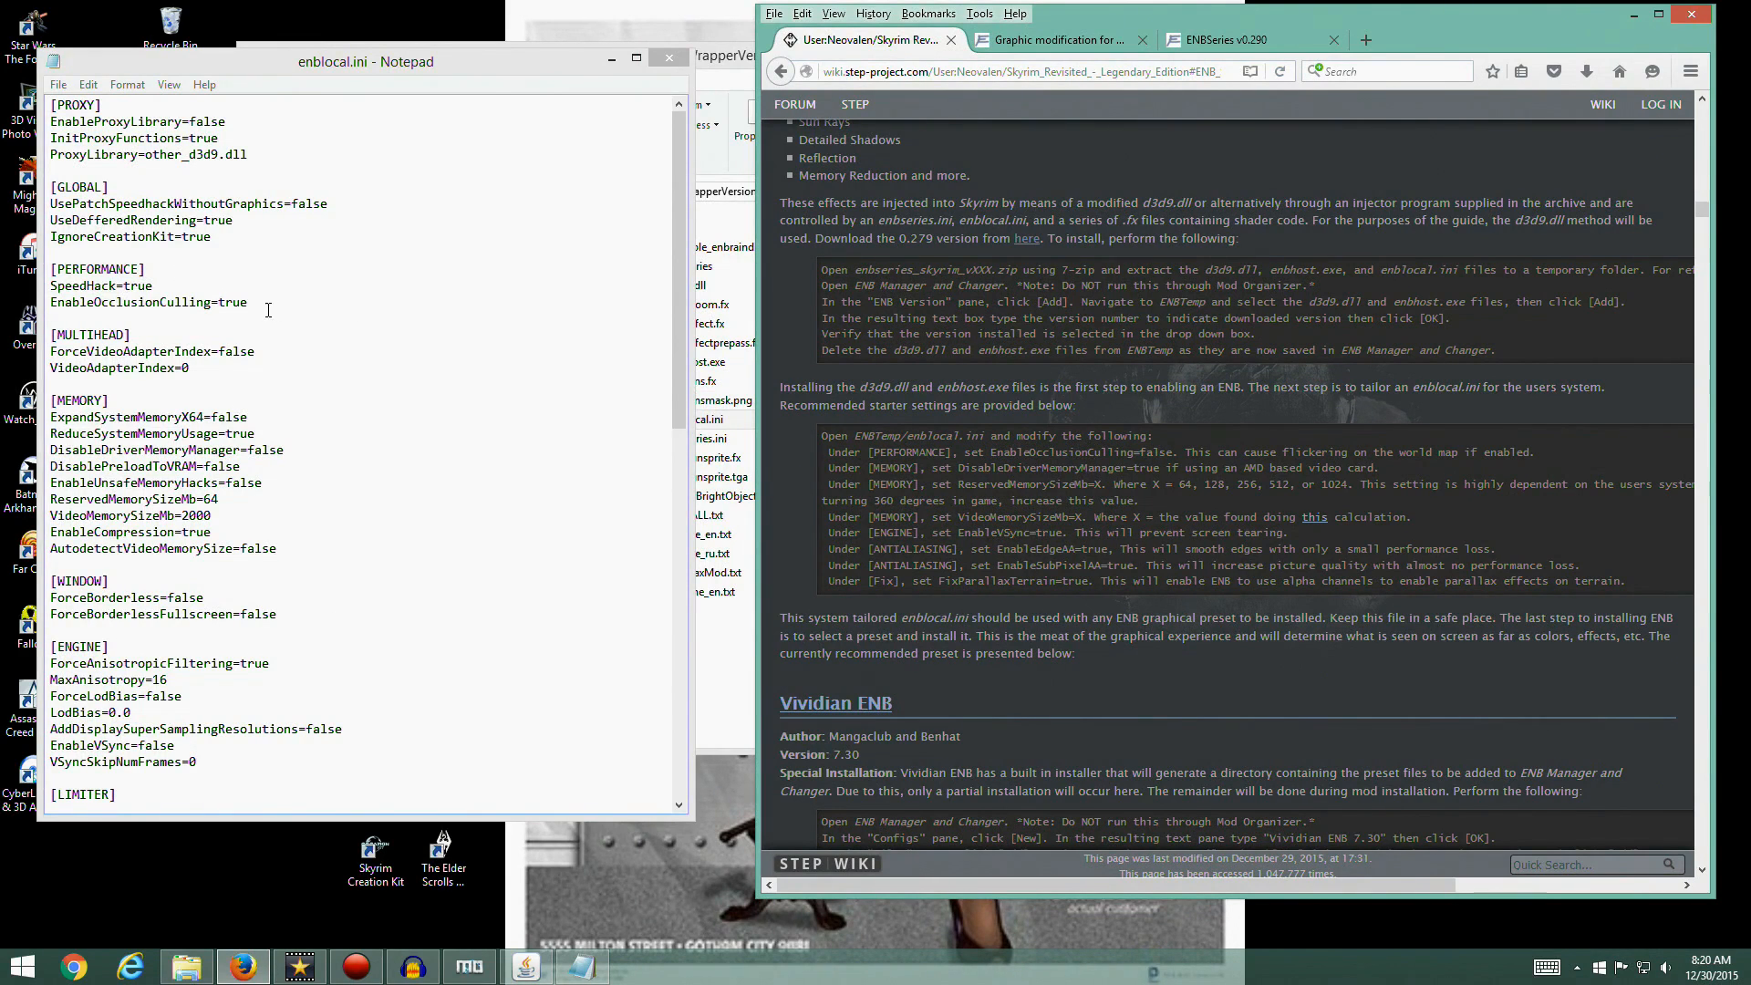
Set EnableOcclusionCulling to false under [PERFORMANCE] in enblocal.ini
double_click(233, 304)
click(308, 301)
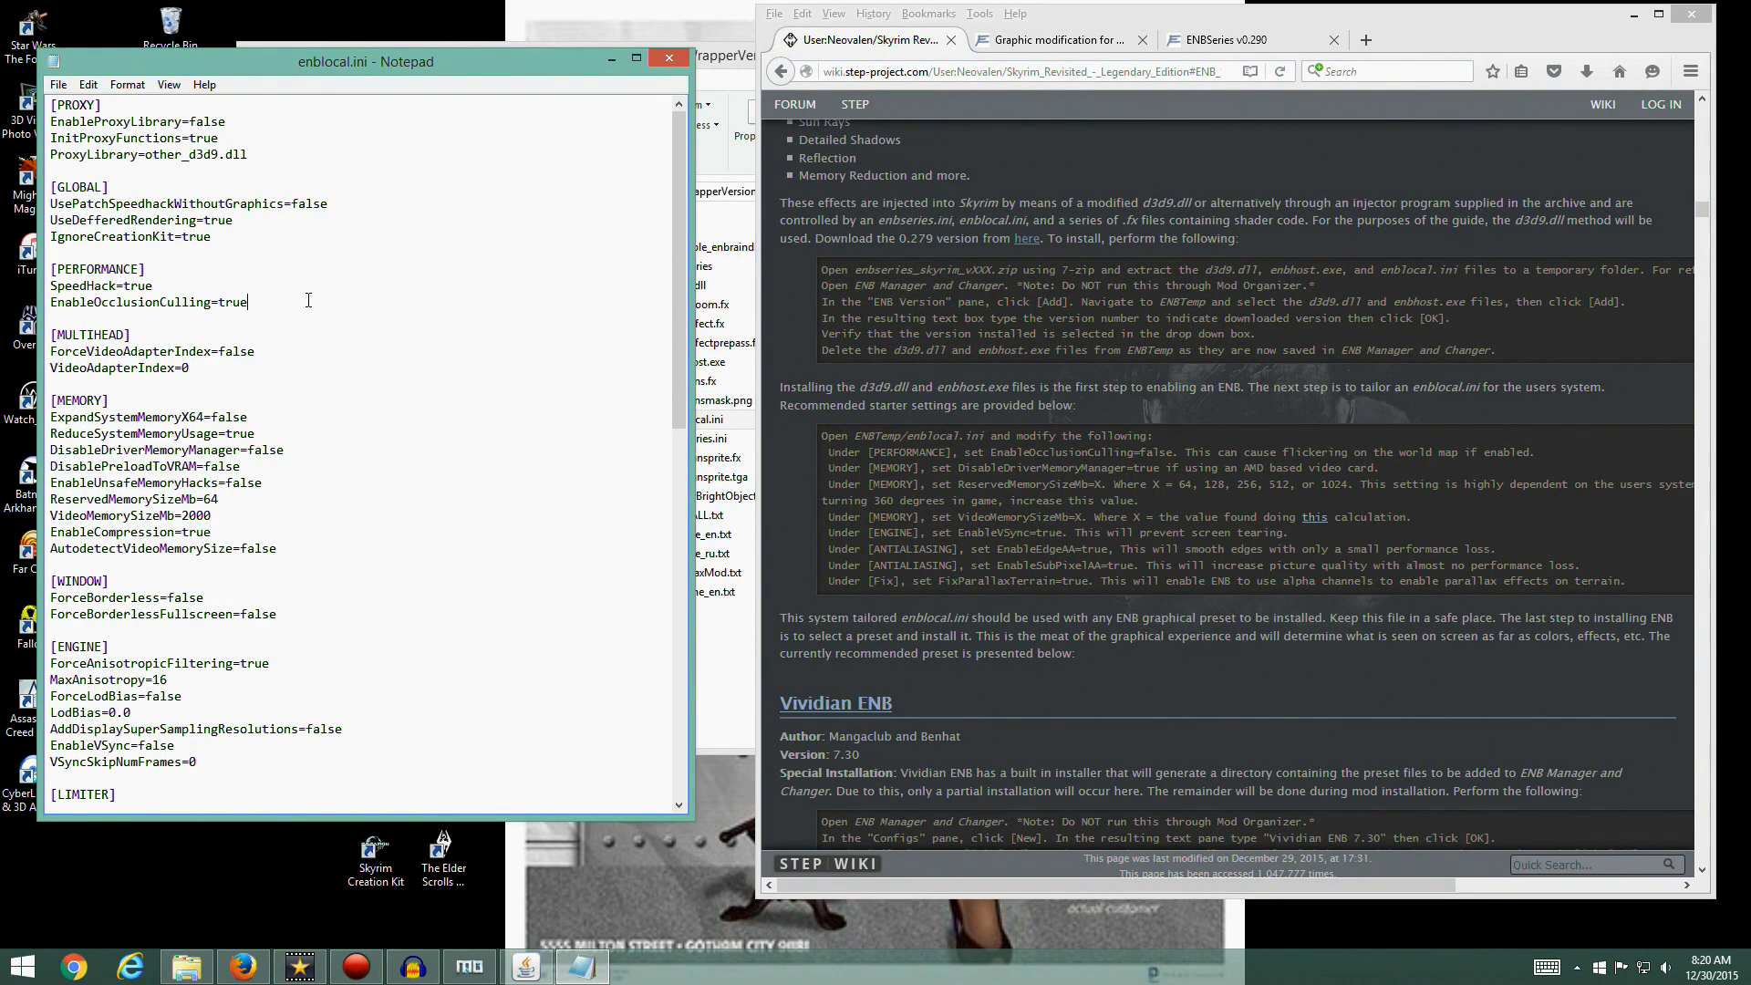
text(false)
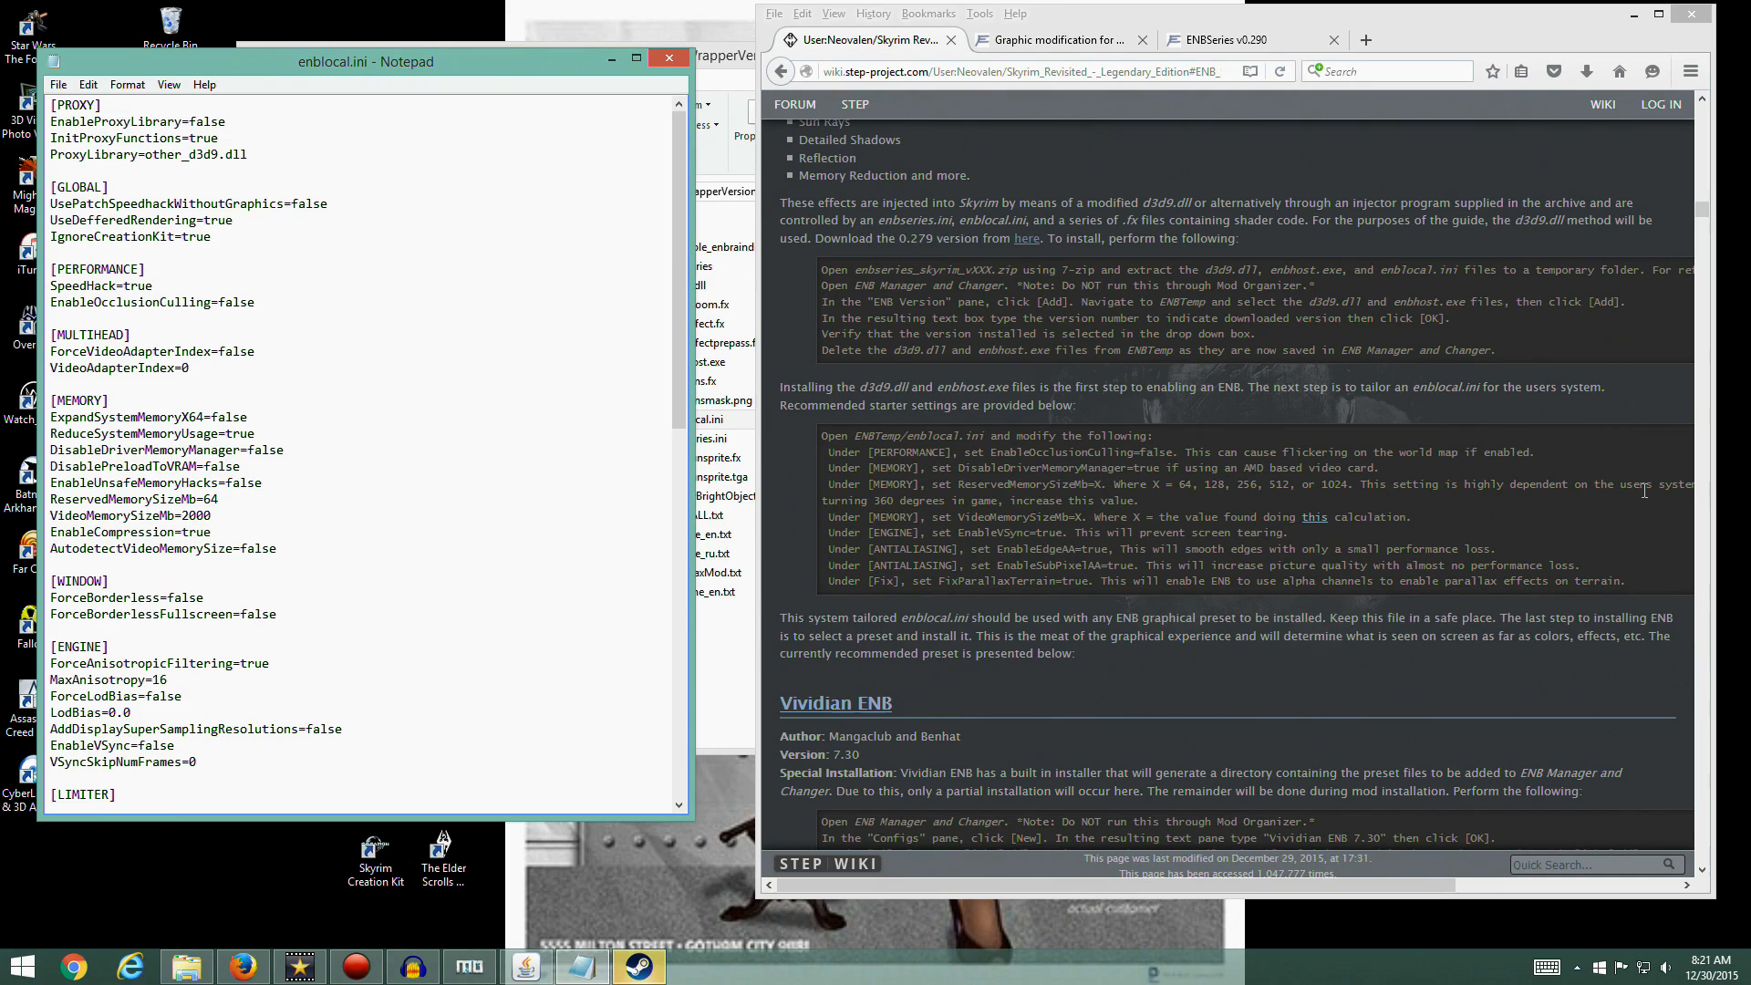
Set ReservedMemorySizeMb to 512 under [MEMORY] in enblocal.ini
drag(1198, 884, 1027, 664)
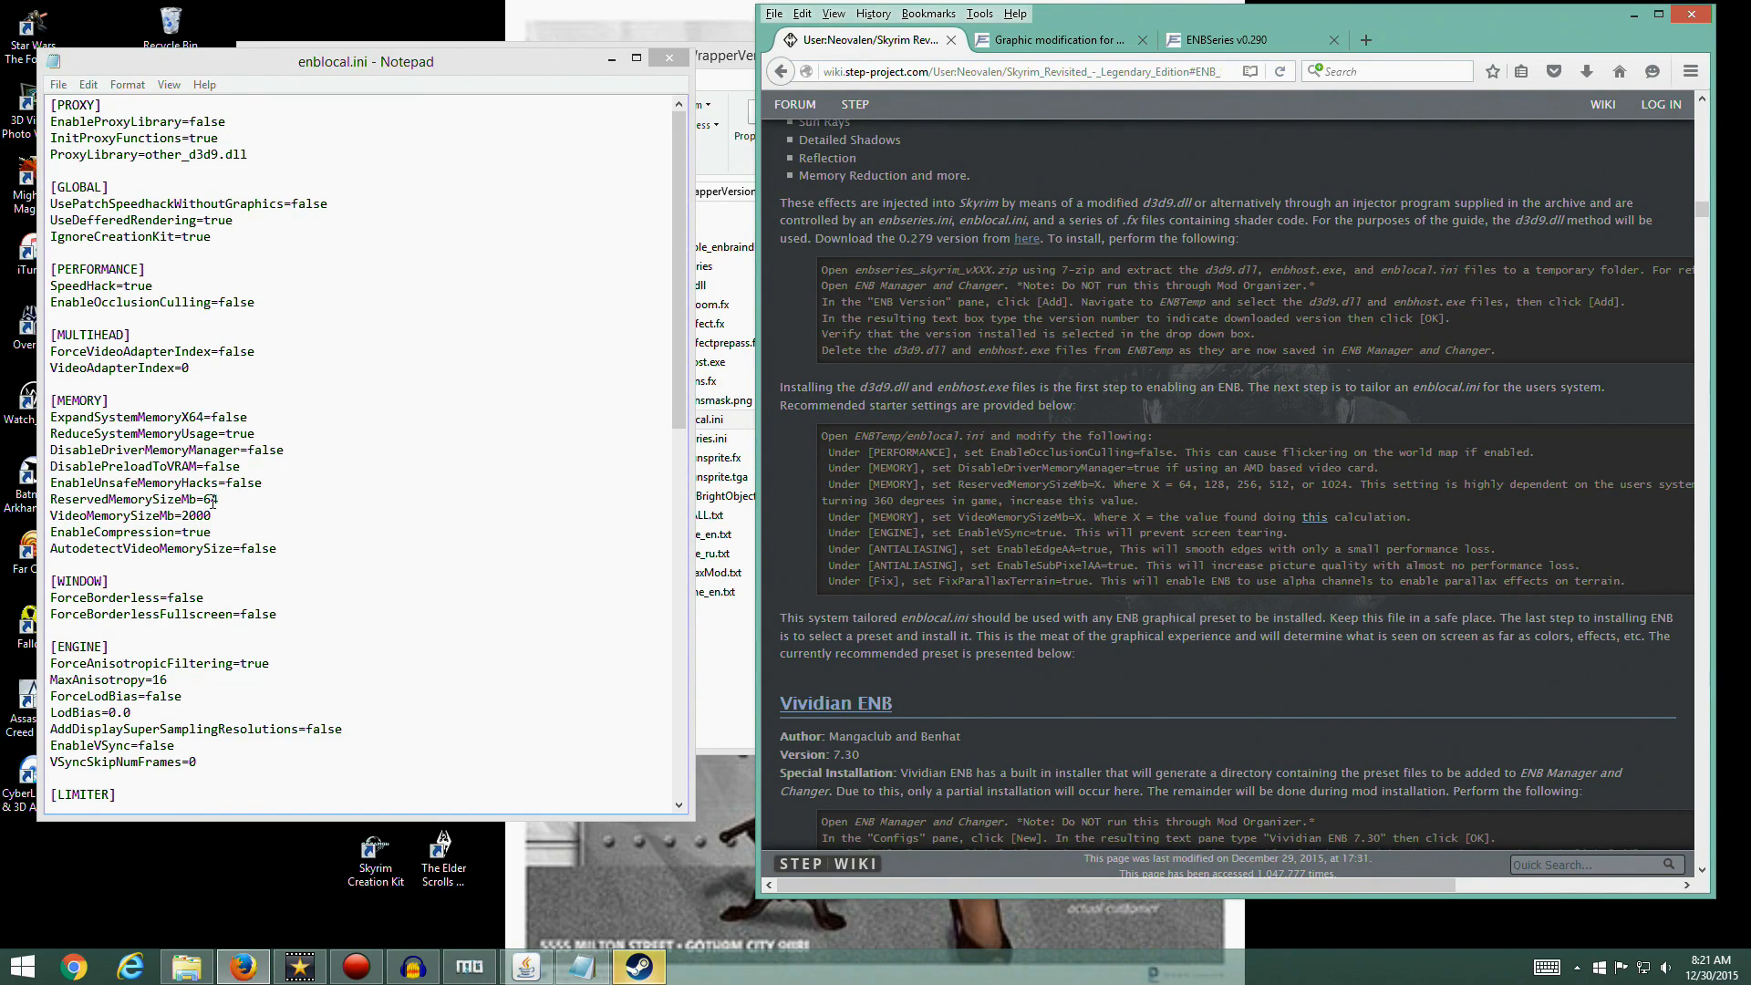
click(371, 506)
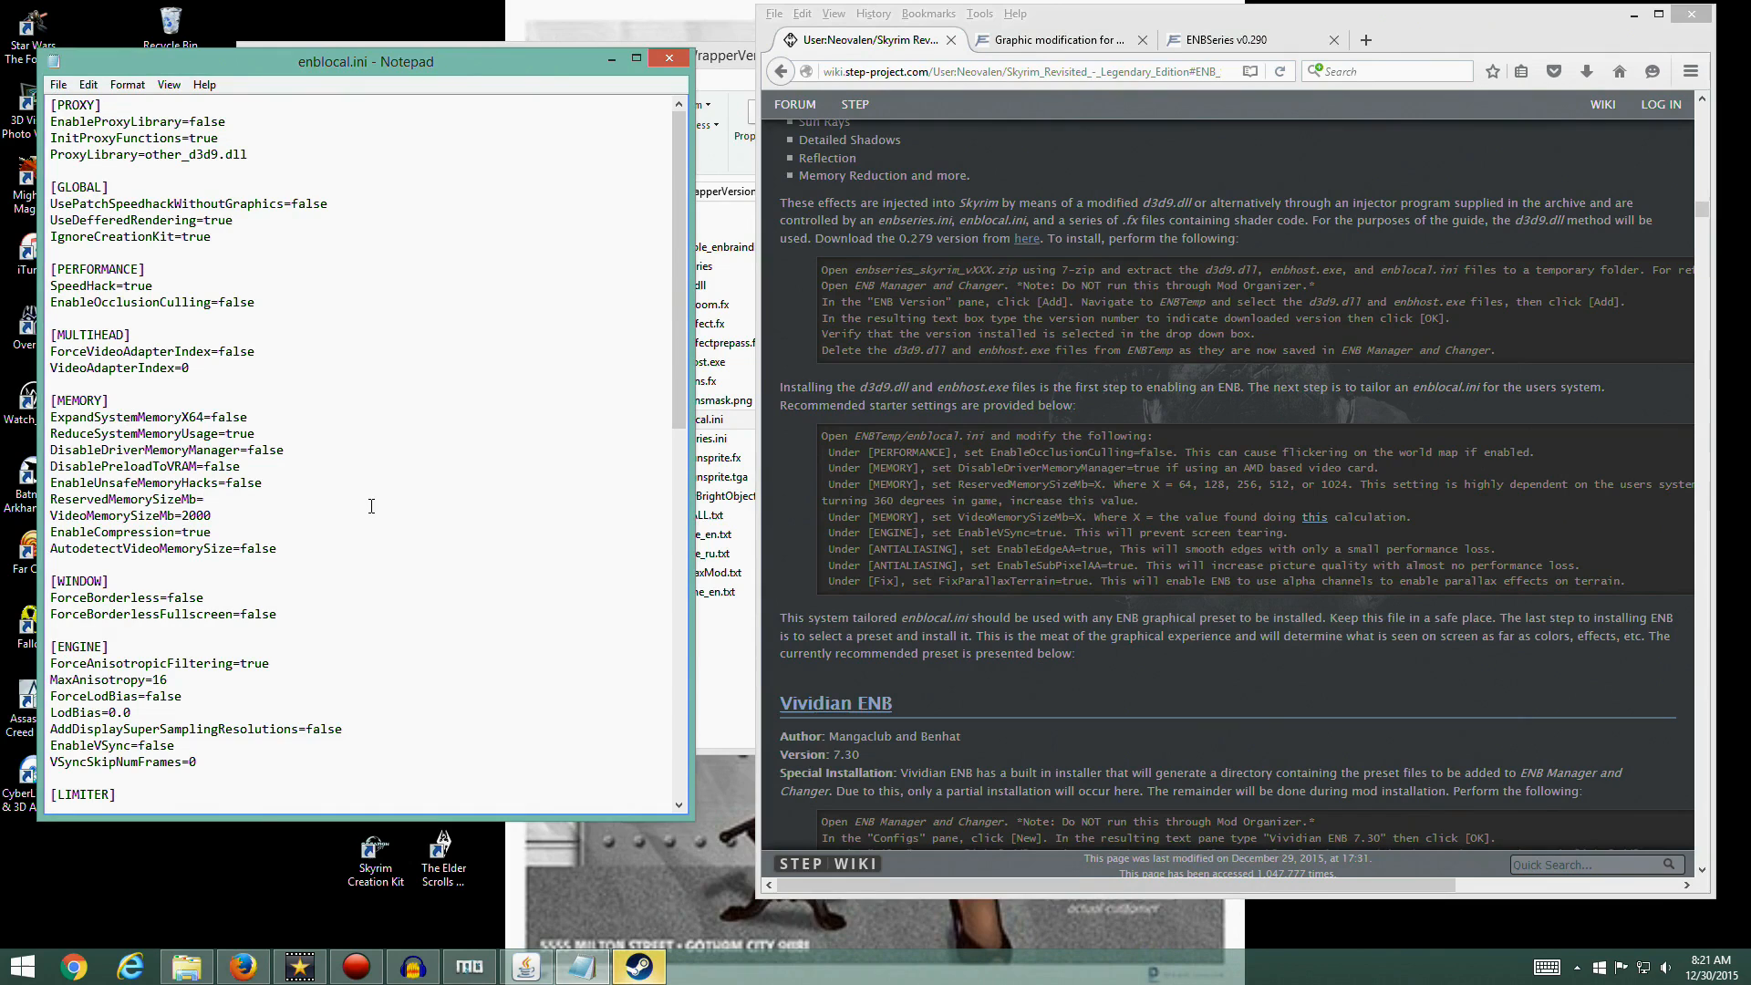
text(512)
Follow the guide's VideoMemorySizeMb calculation link to the VRamSizeTest page and download VRamSizeTest v1.0
click(1314, 517)
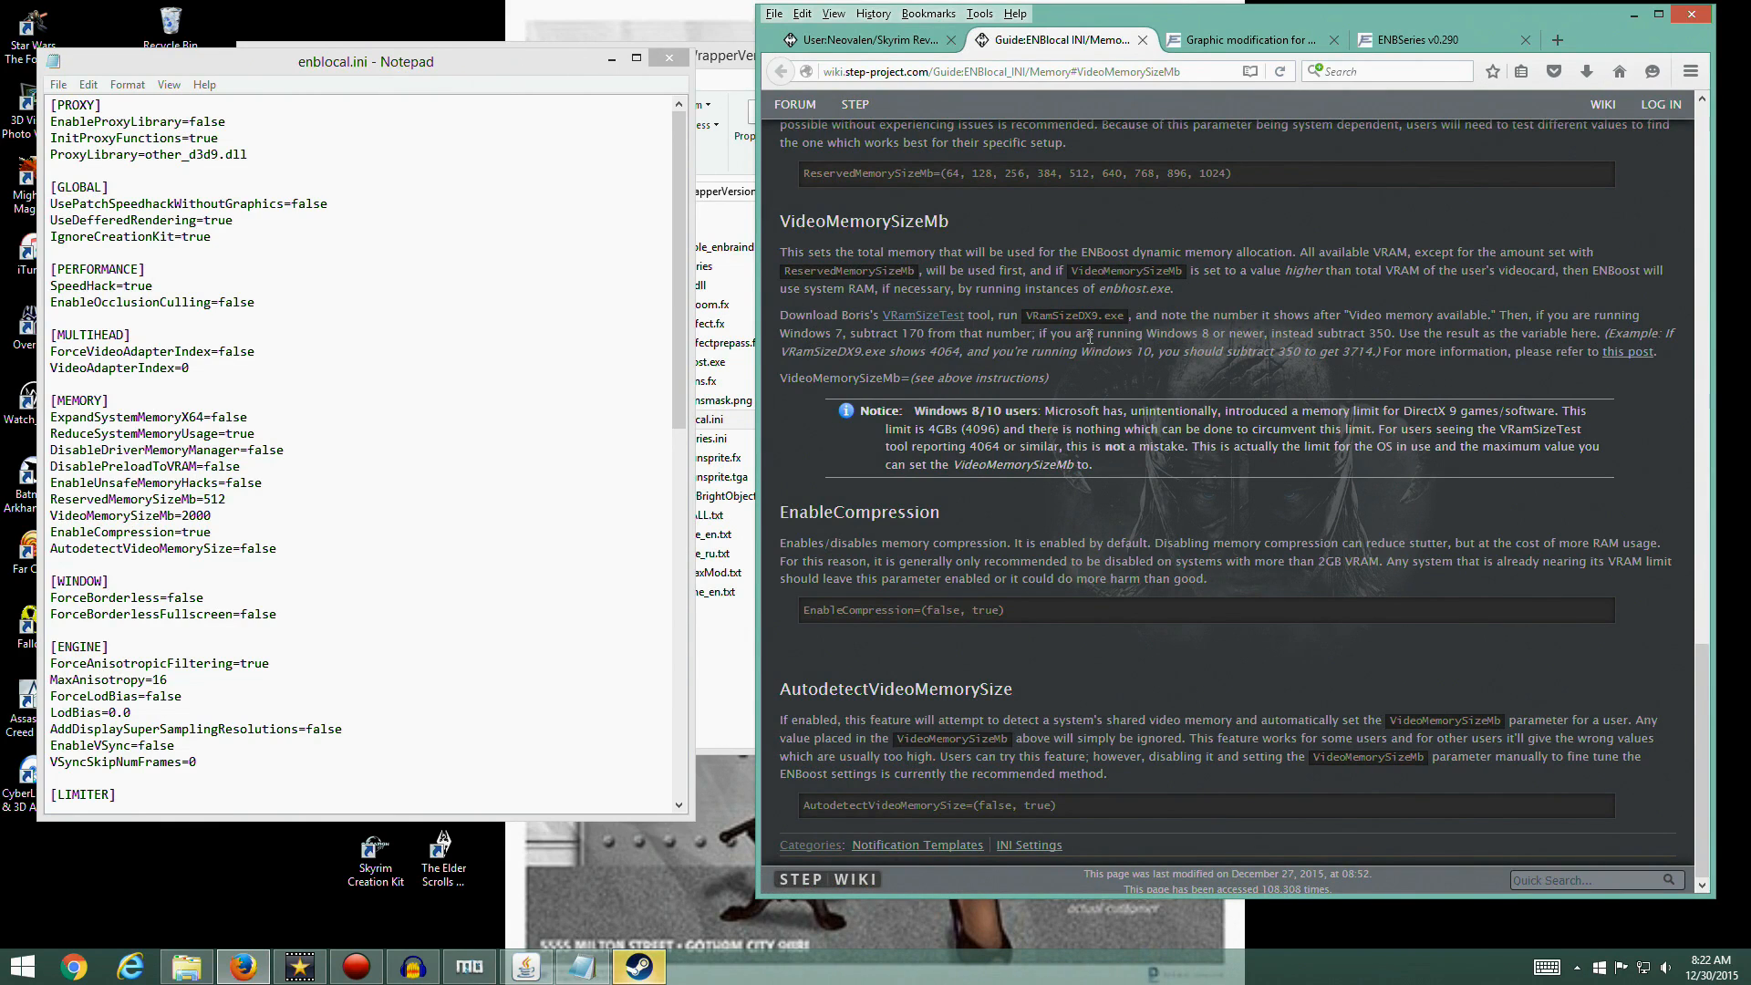
click(921, 316)
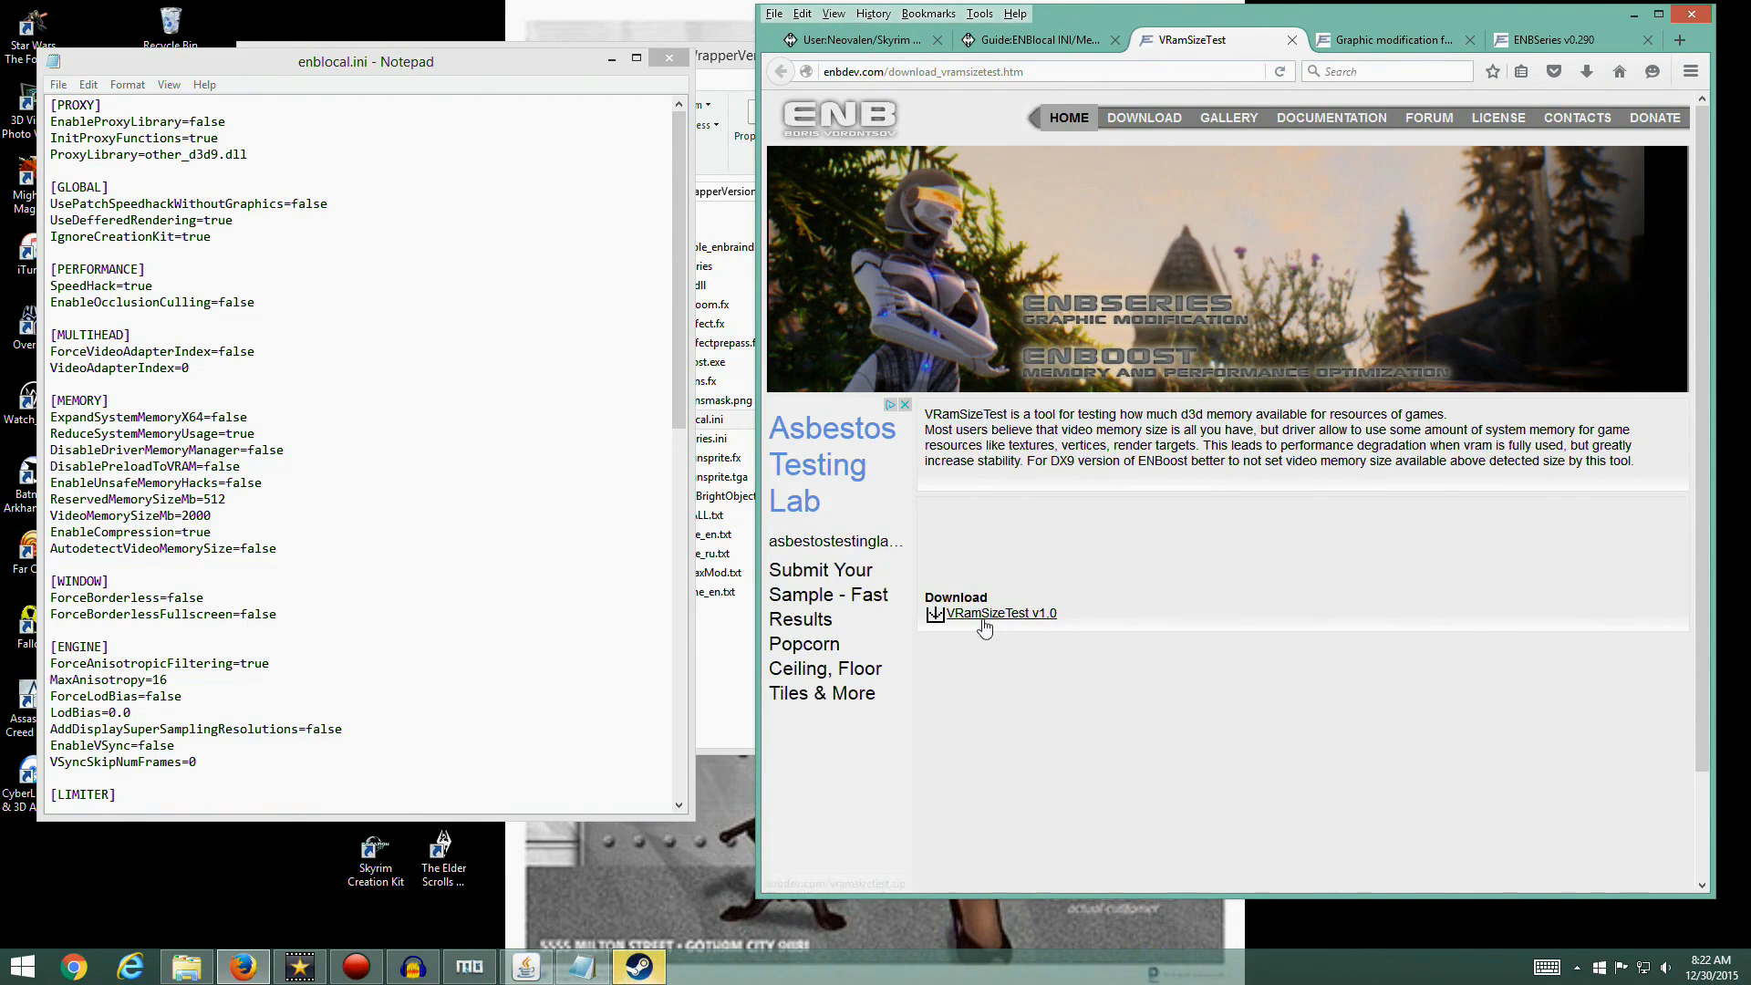
click(933, 618)
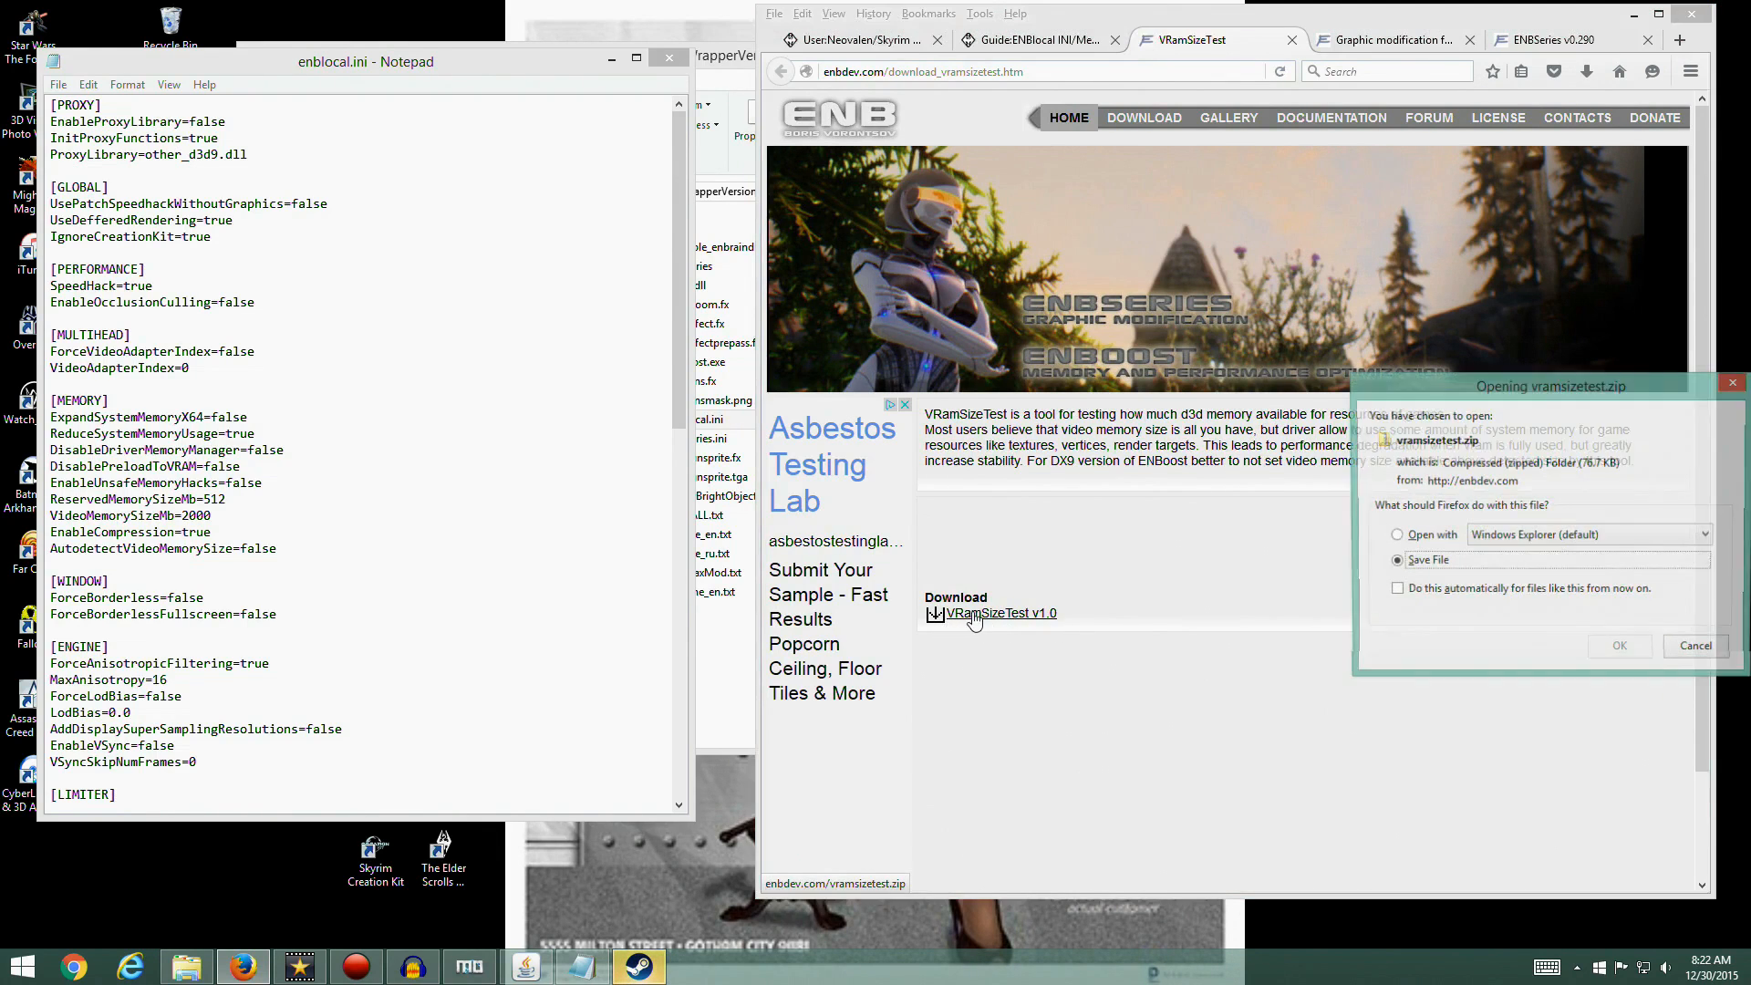
click(1619, 651)
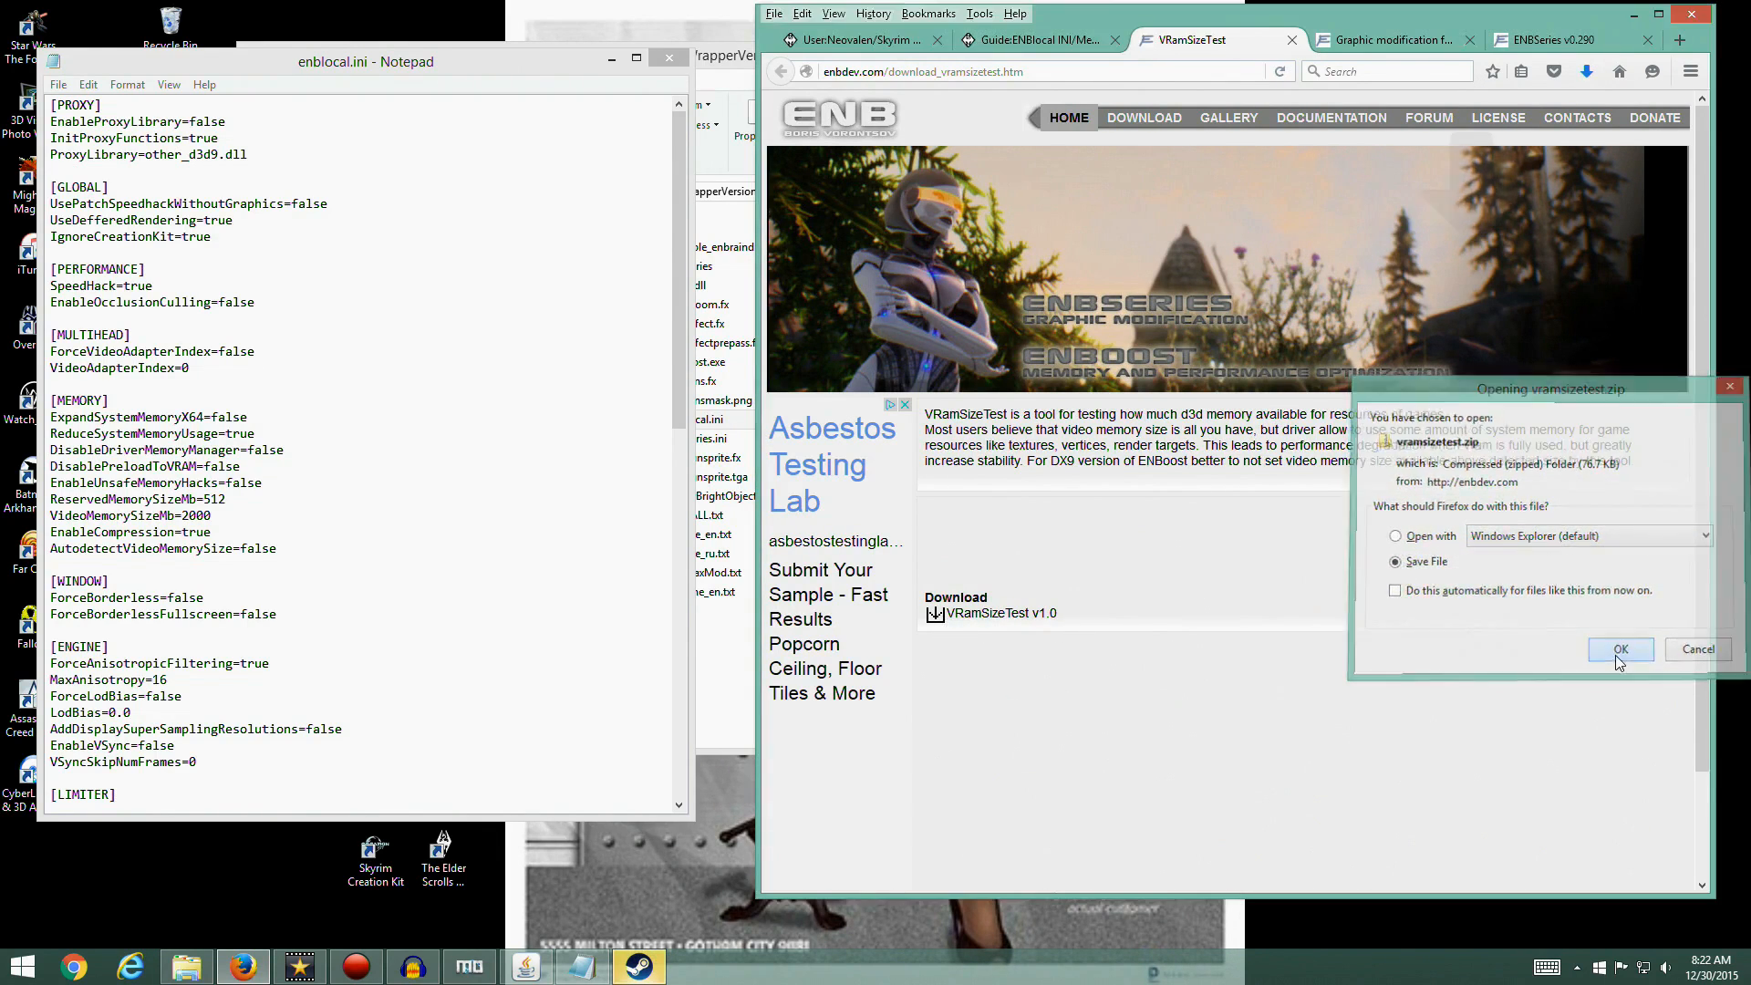
Extract the downloaded vramsizetest(1).zip into its own folder in Downloads
click(1587, 68)
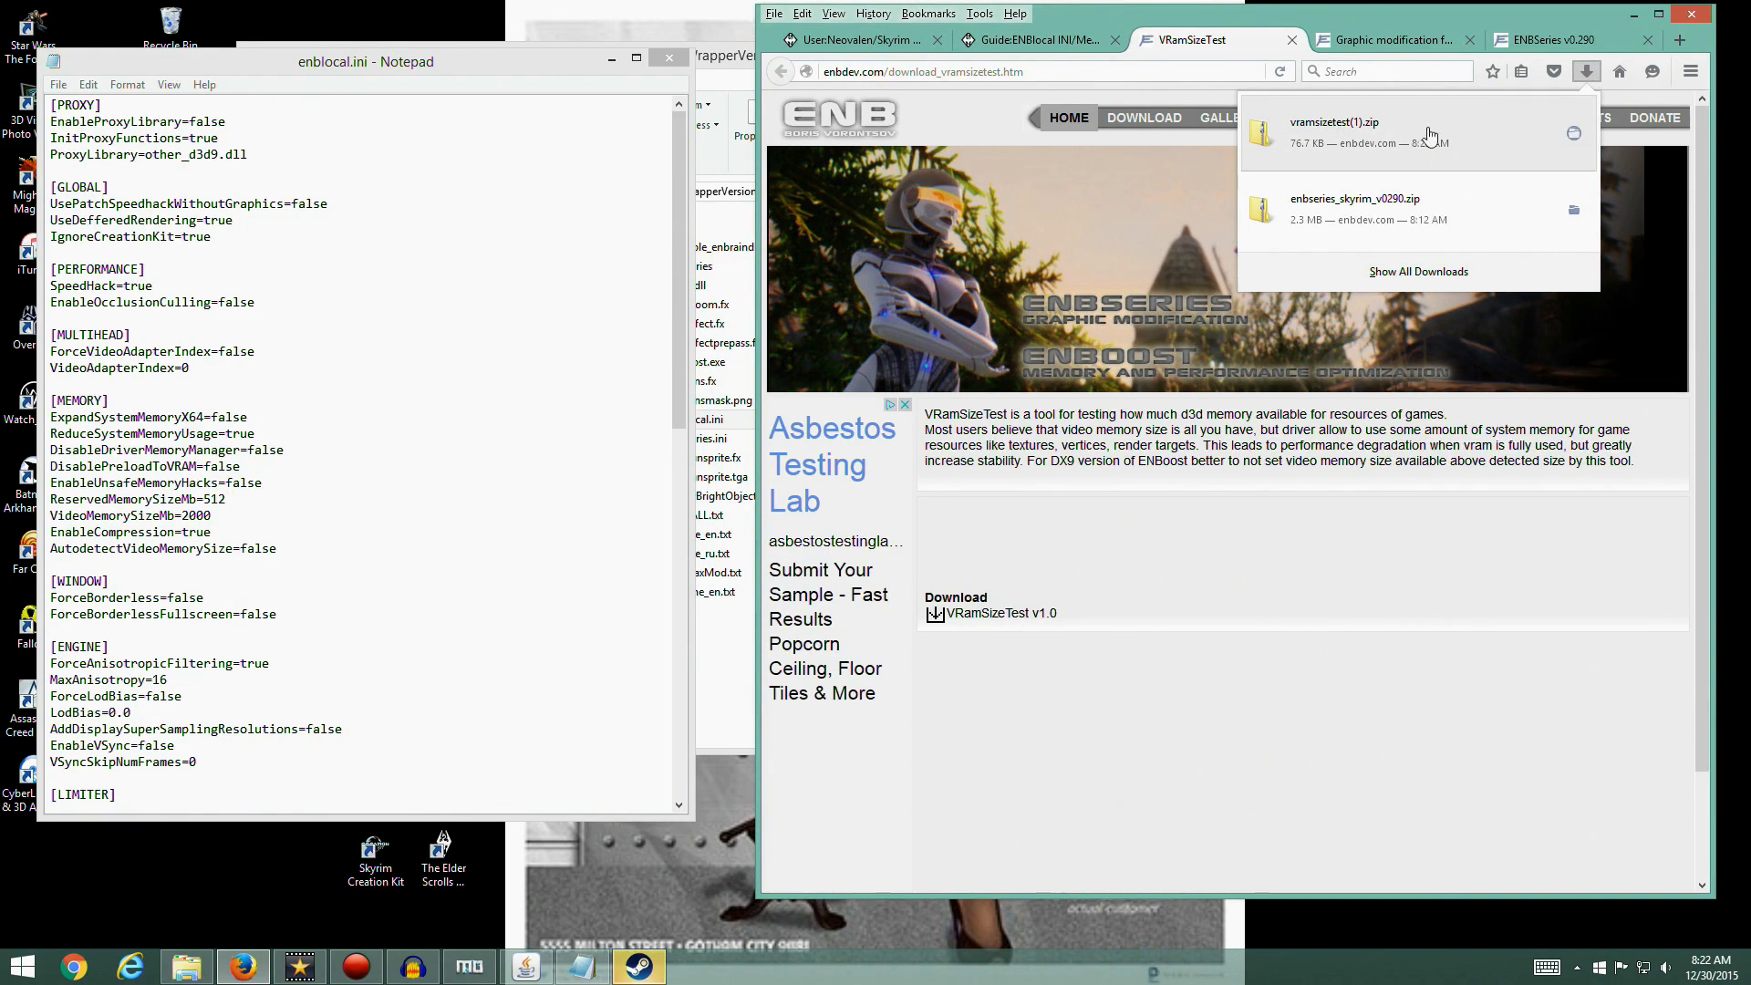
right_click(1308, 135)
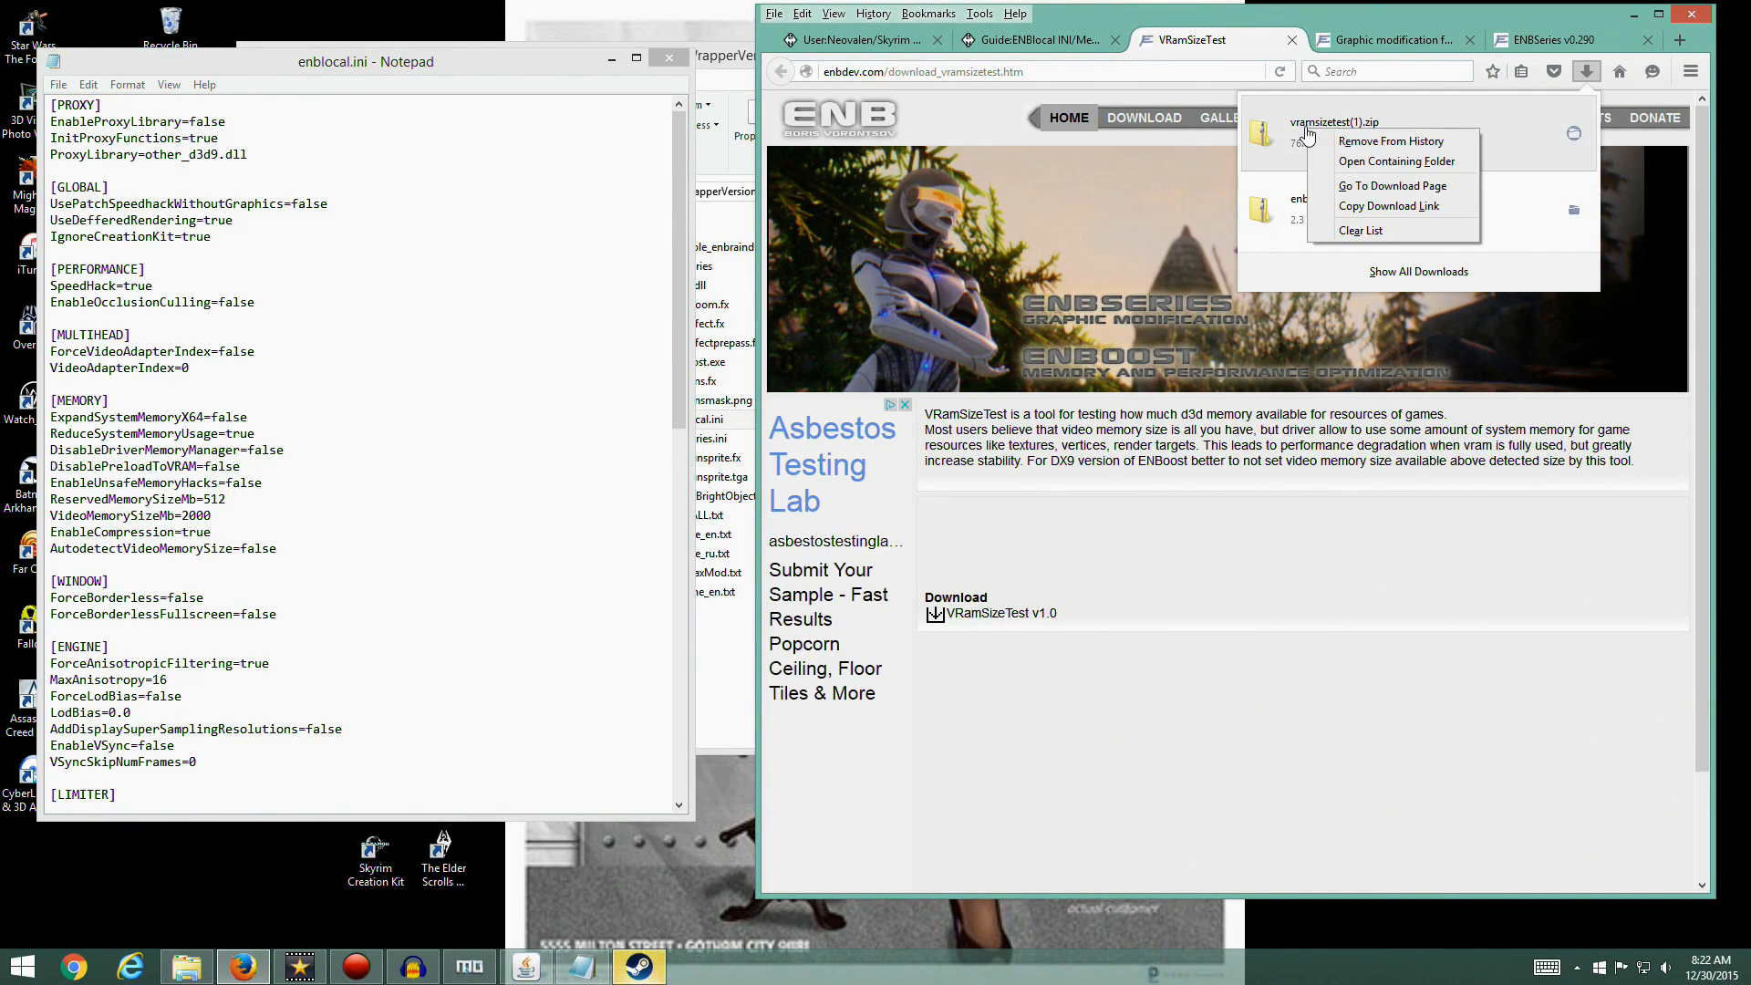
click(1573, 133)
click(1573, 133)
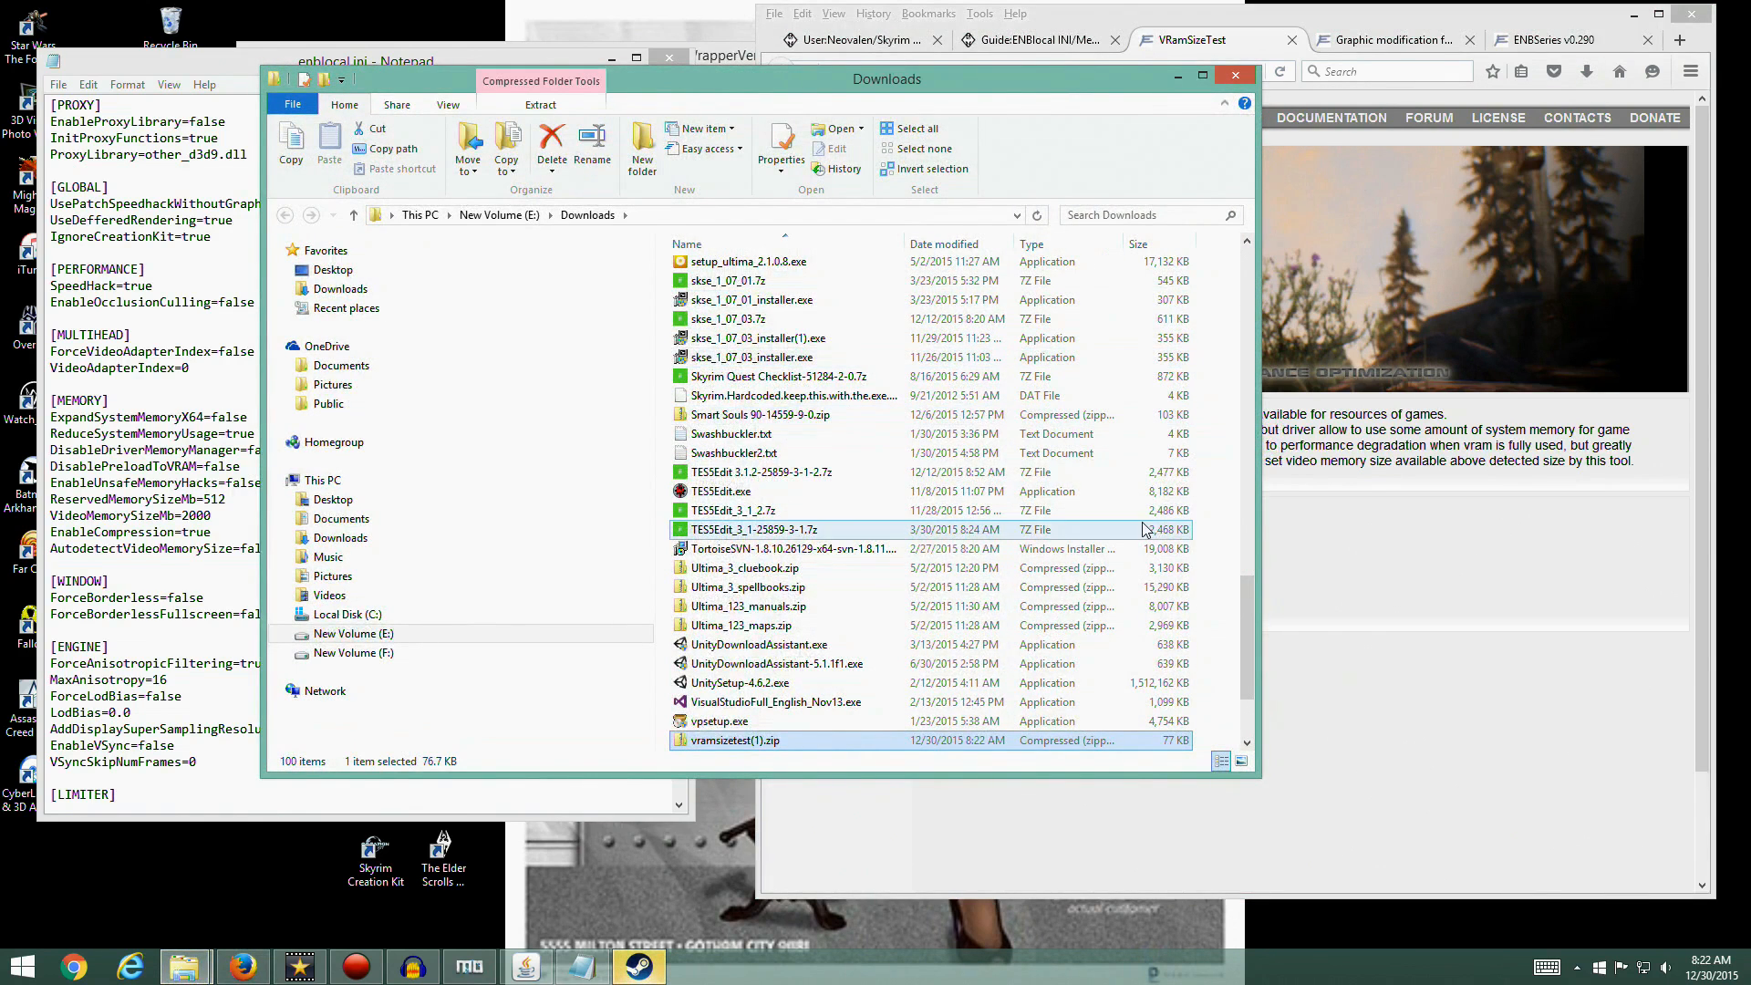
double_click(714, 742)
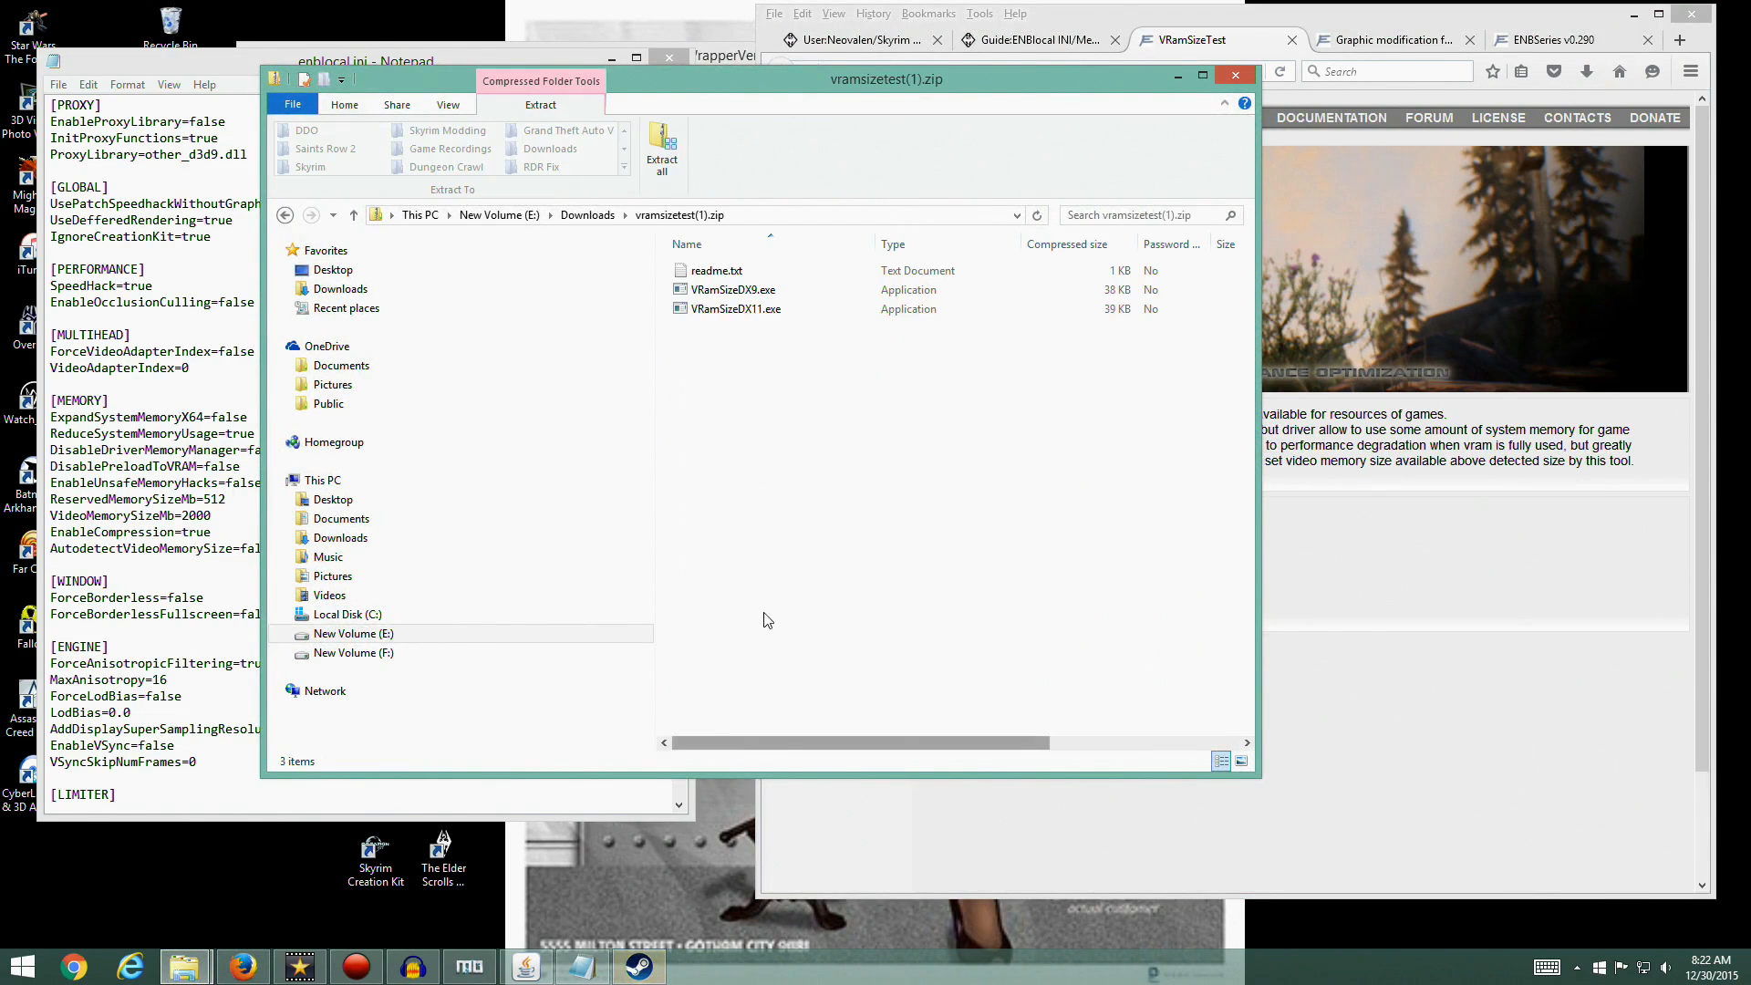
click(587, 215)
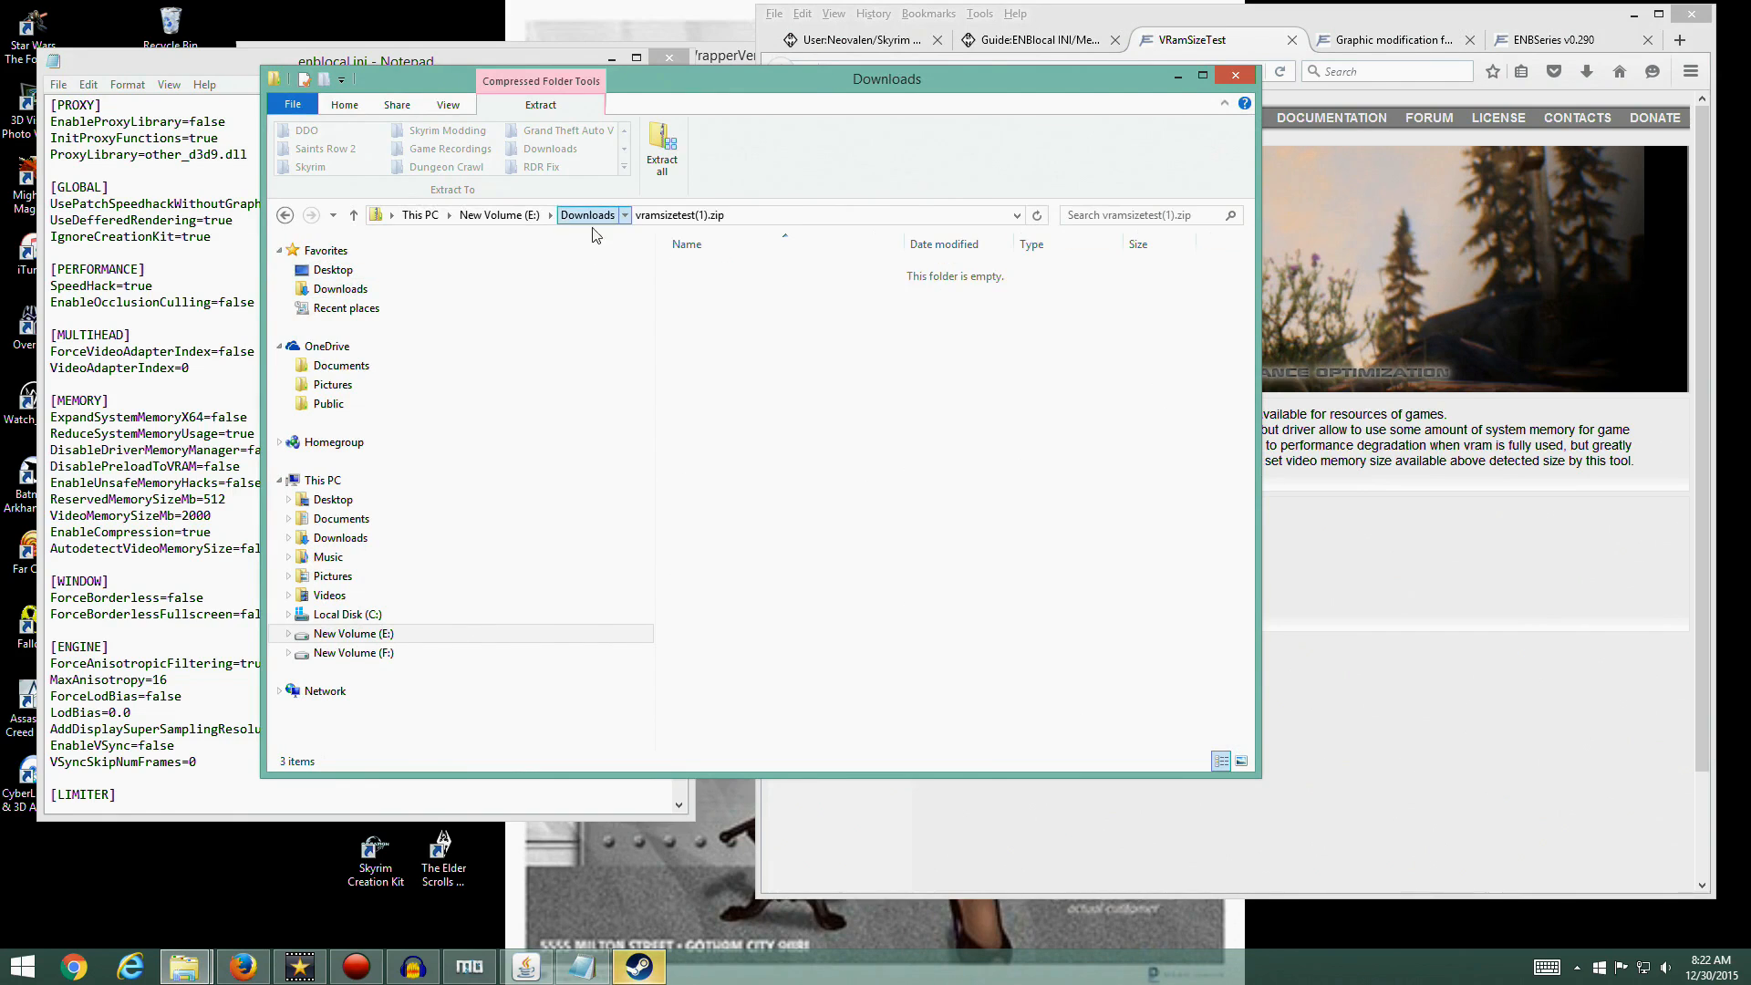
right_click(743, 741)
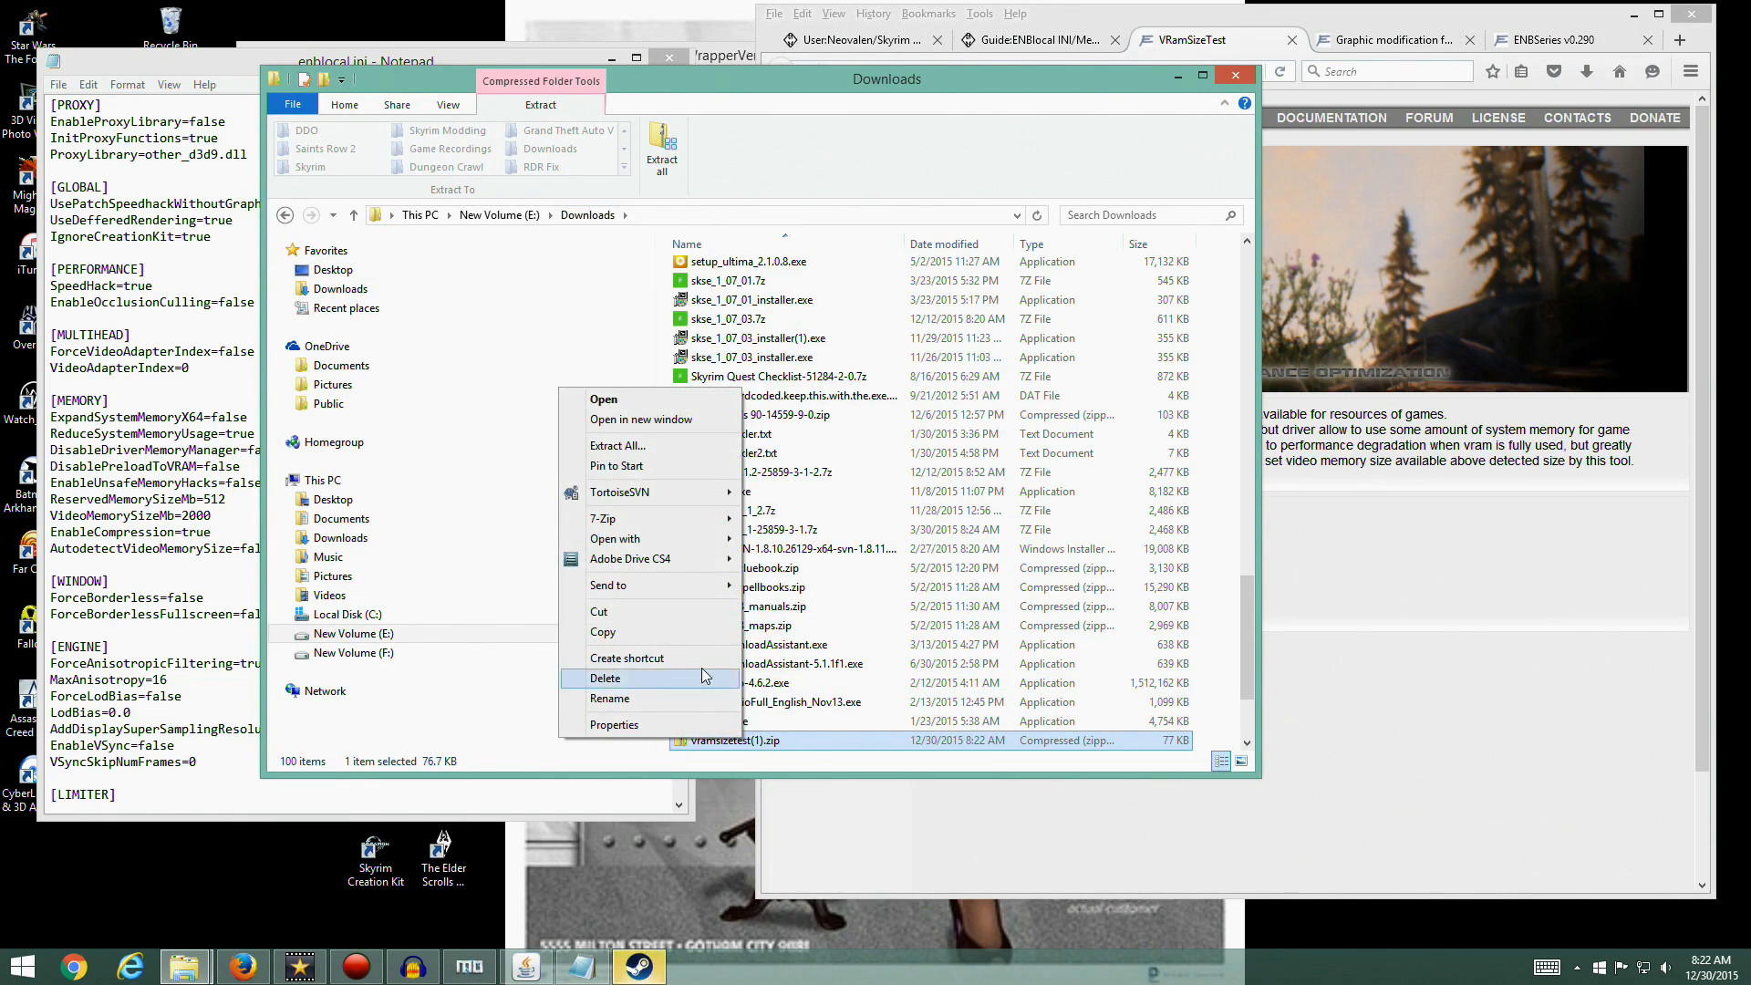
click(643, 448)
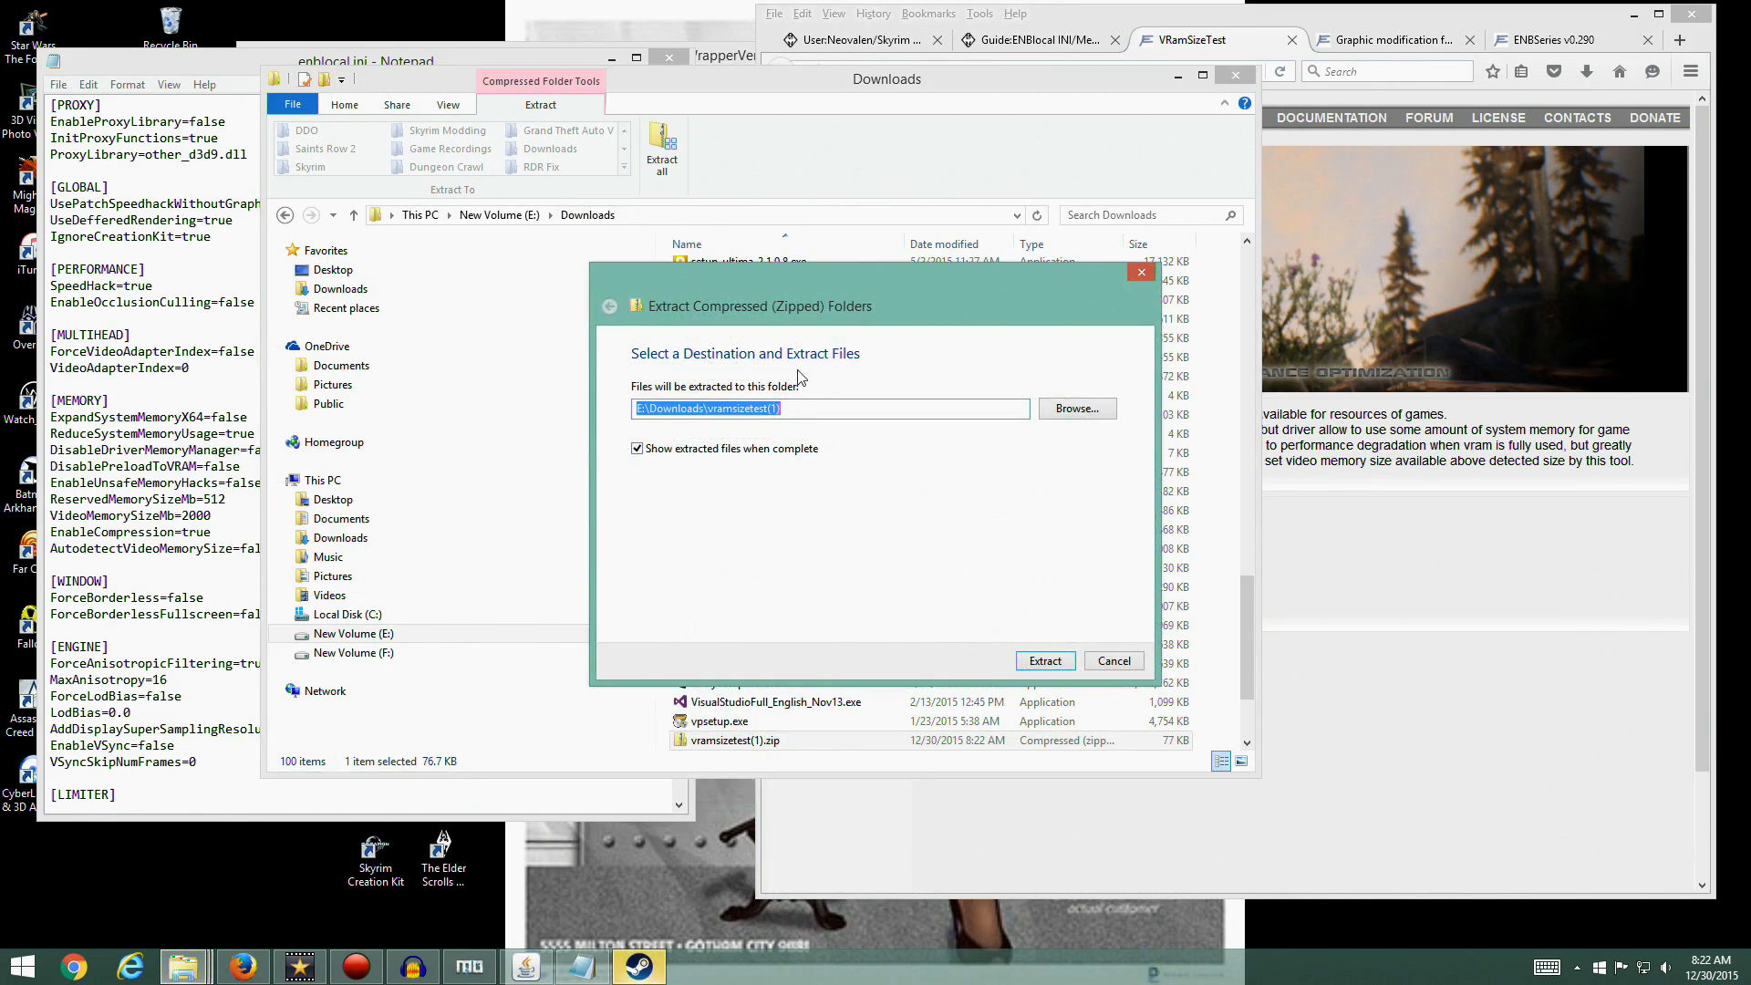
click(1045, 662)
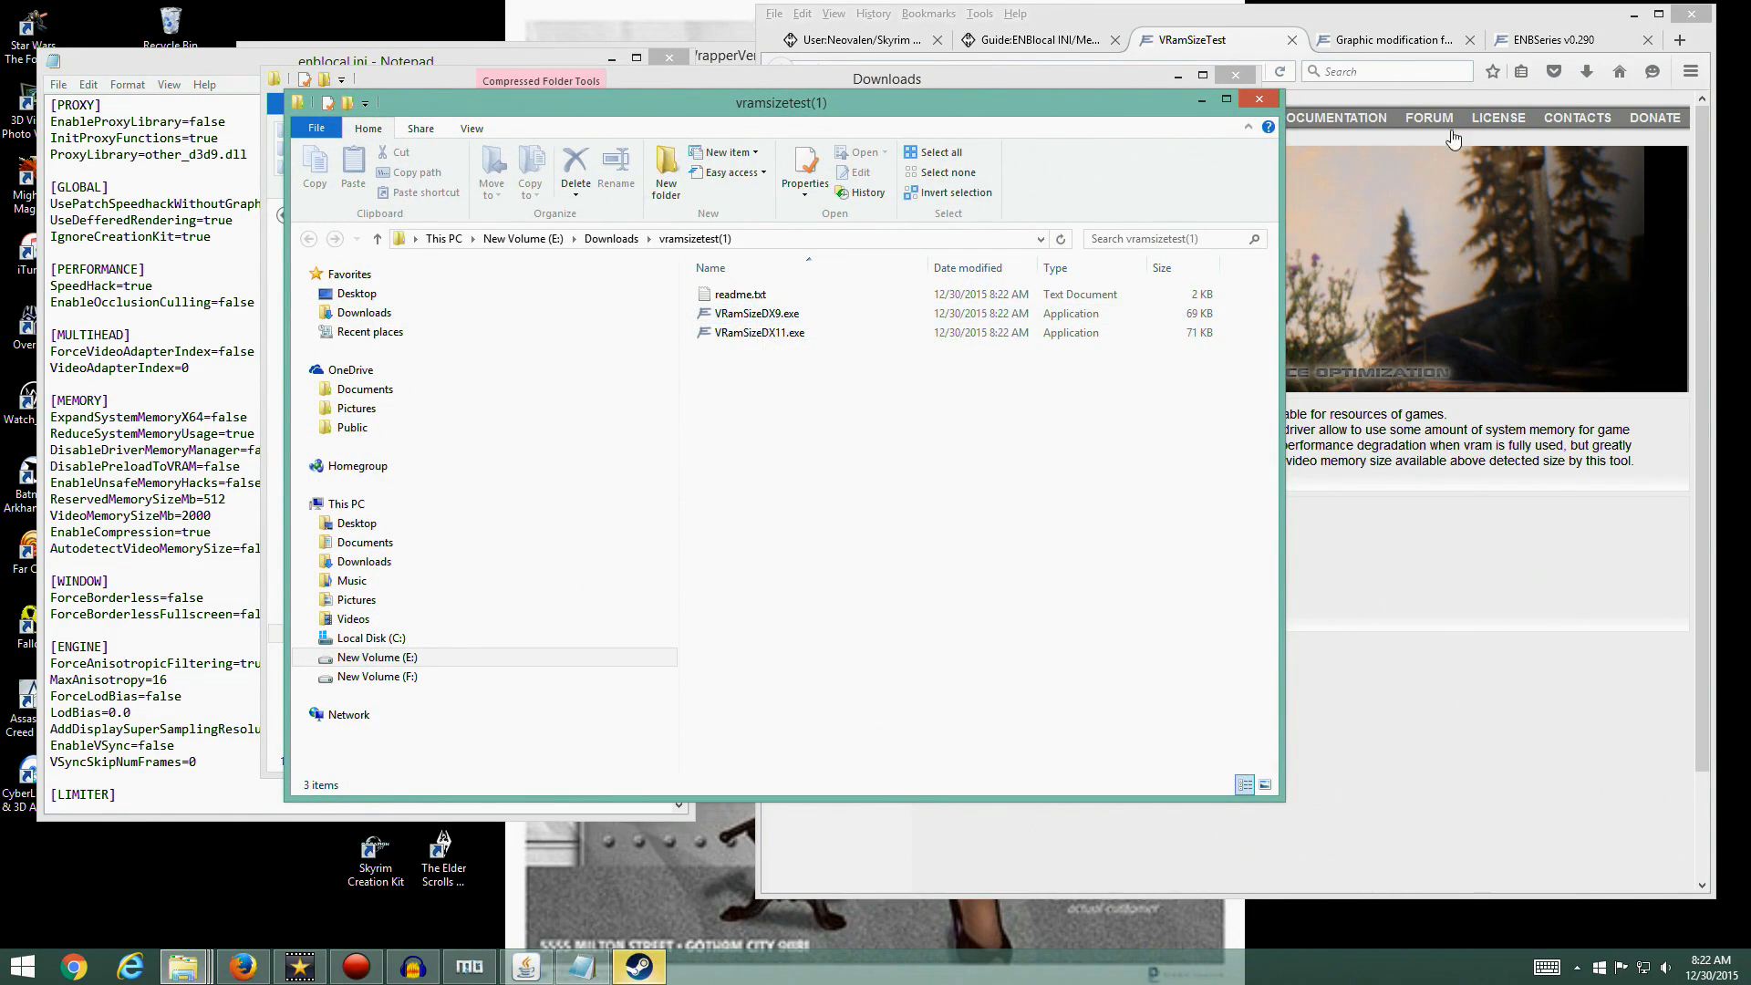
Consult the guide's VideoMemorySizeMb instructions and run VRamSizeDX9.exe to measure the available video memory, closing its folder when done
click(1438, 27)
click(878, 40)
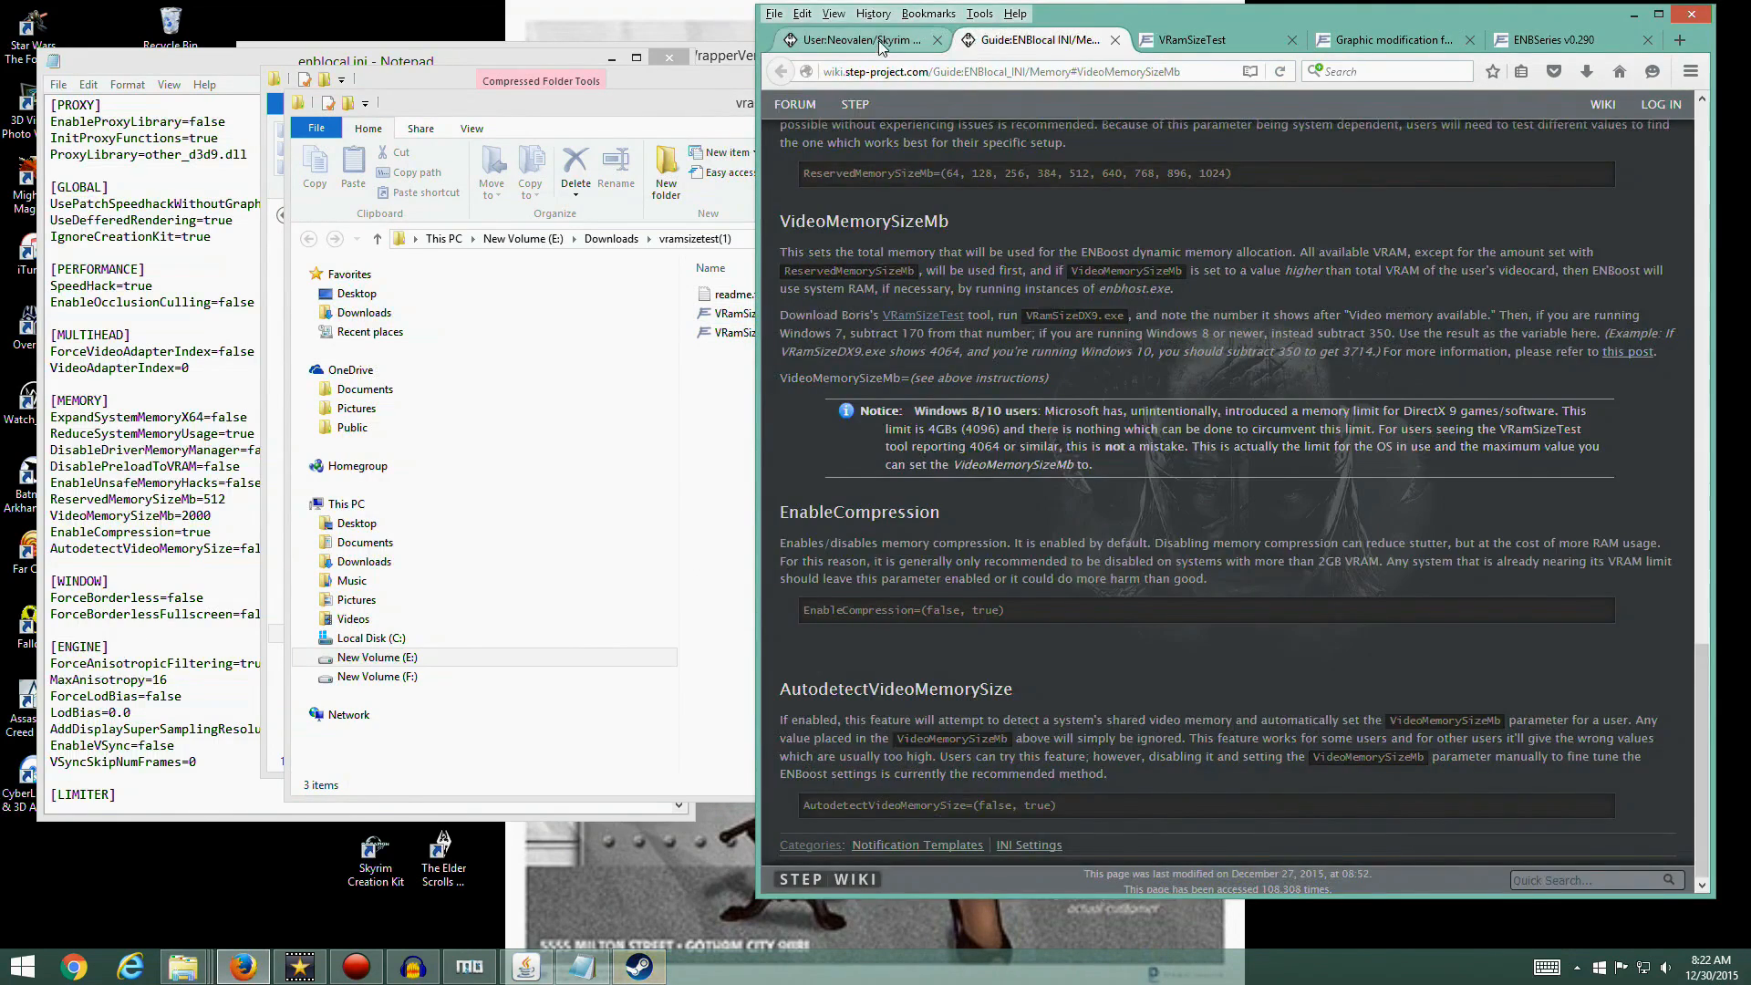
key(ctrl+Tab)
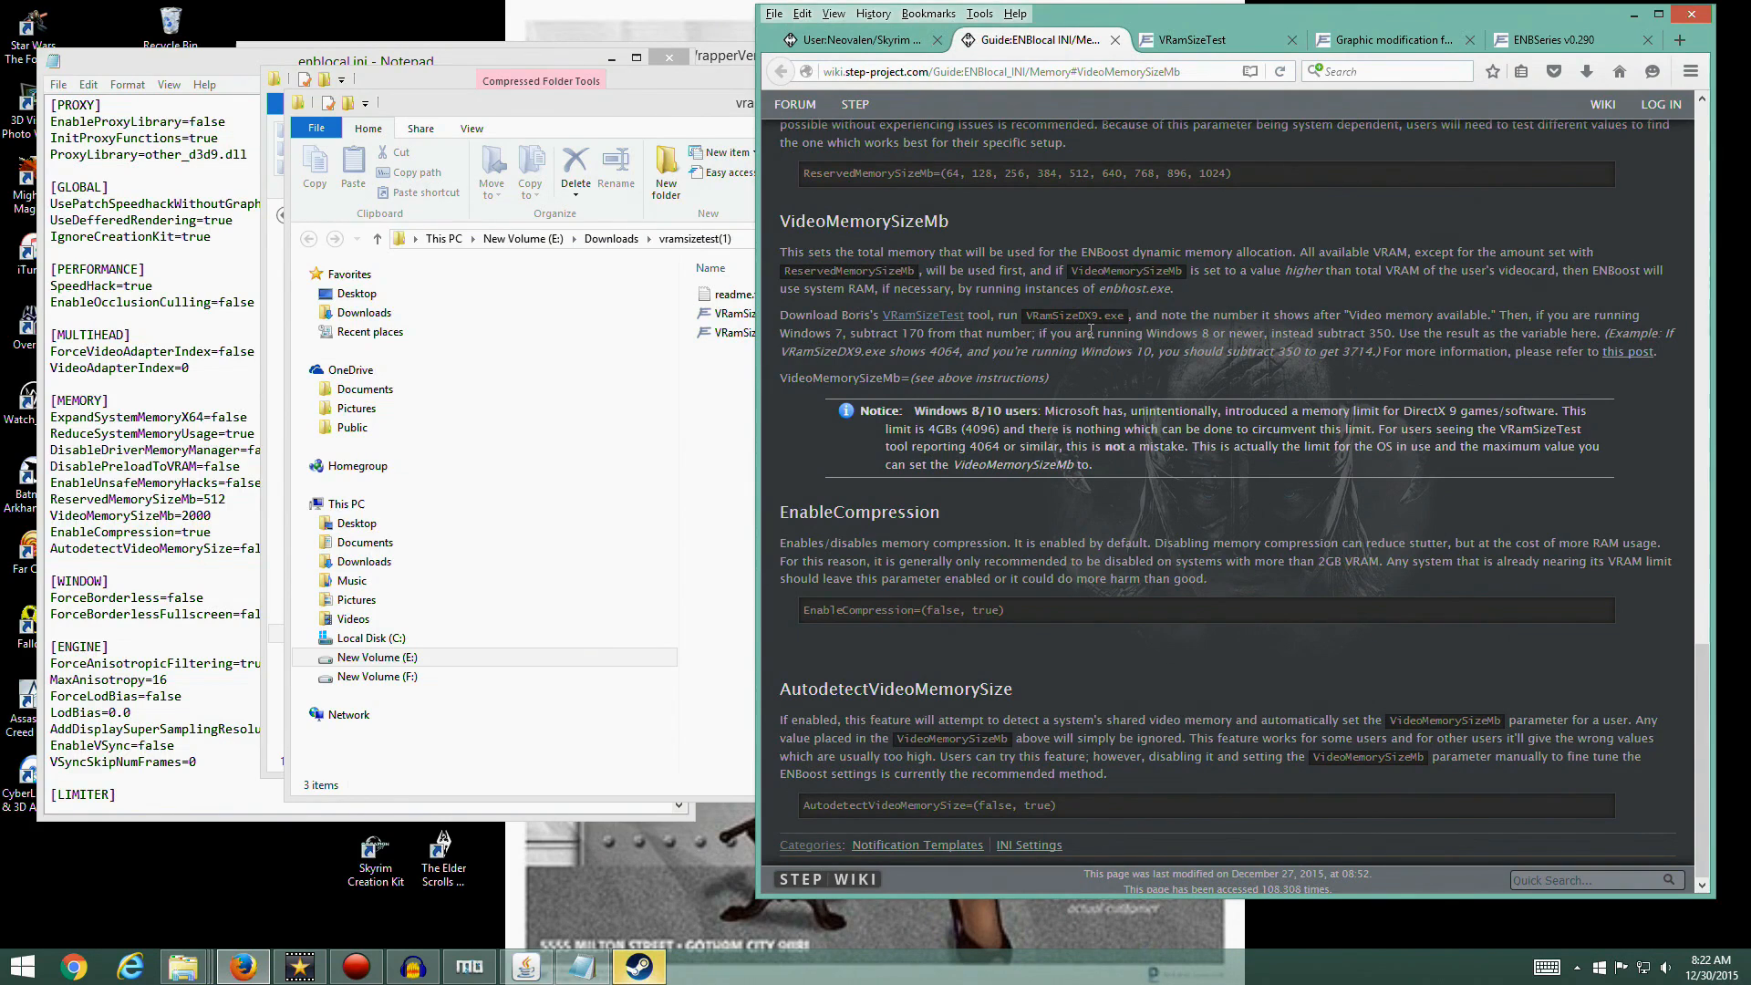
click(723, 412)
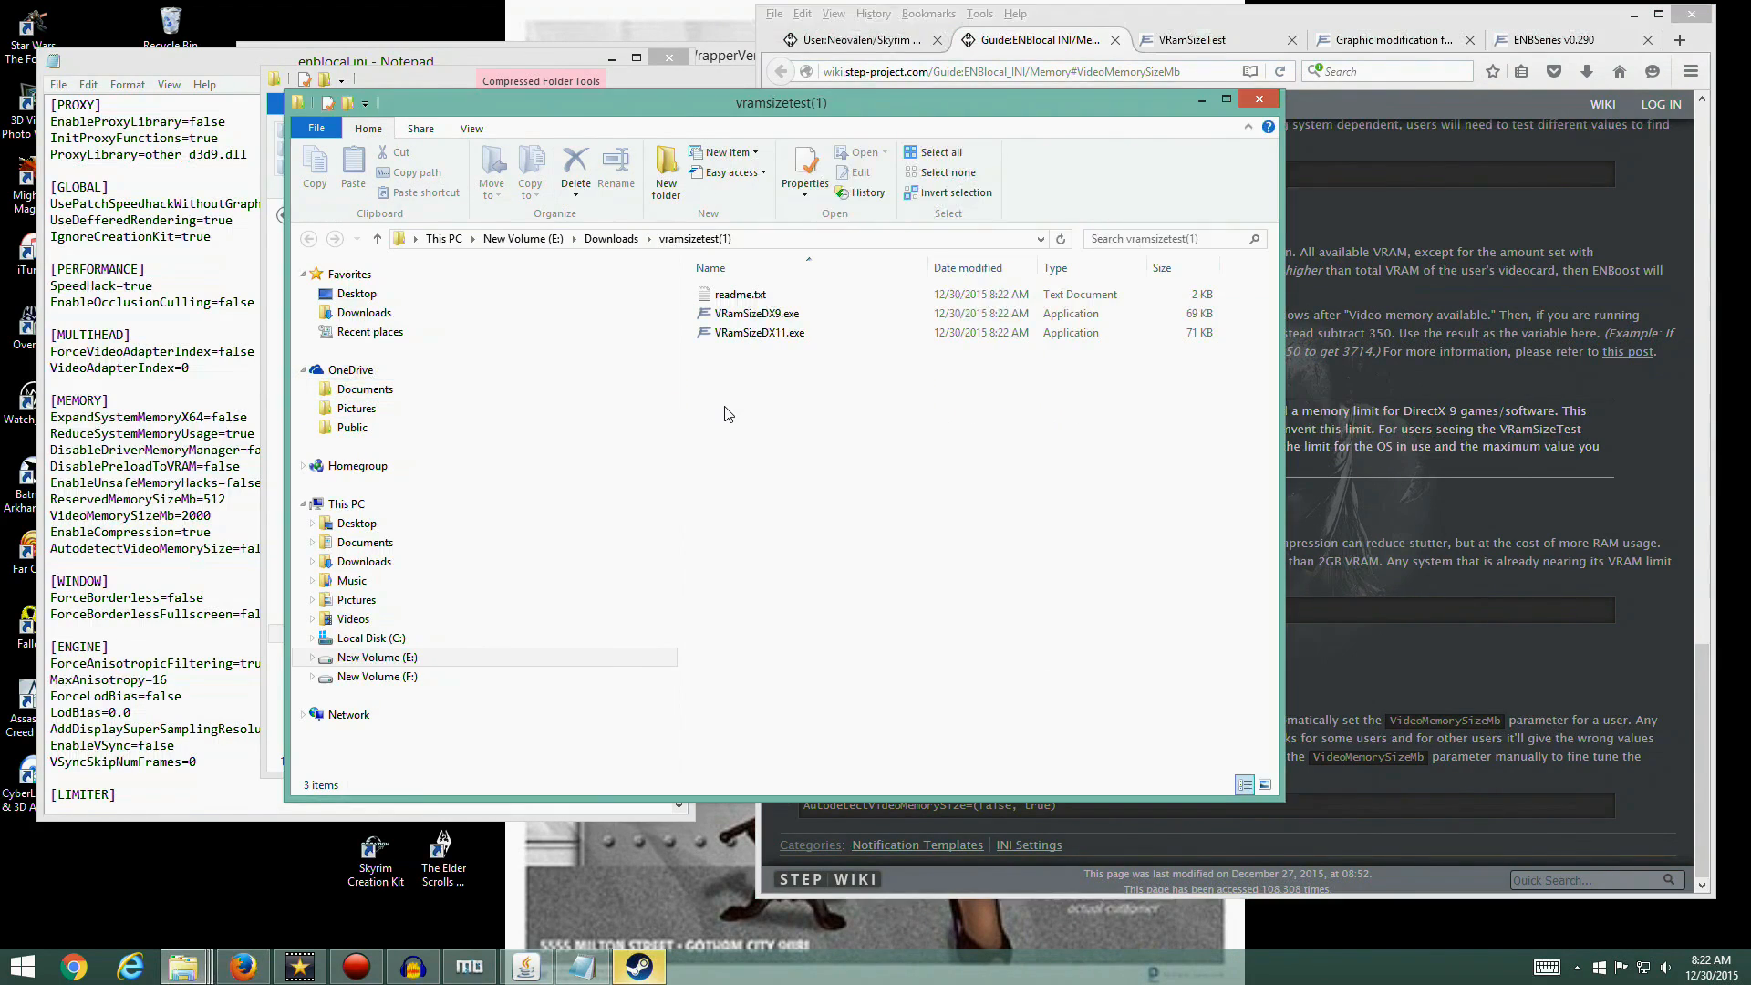
double_click(782, 314)
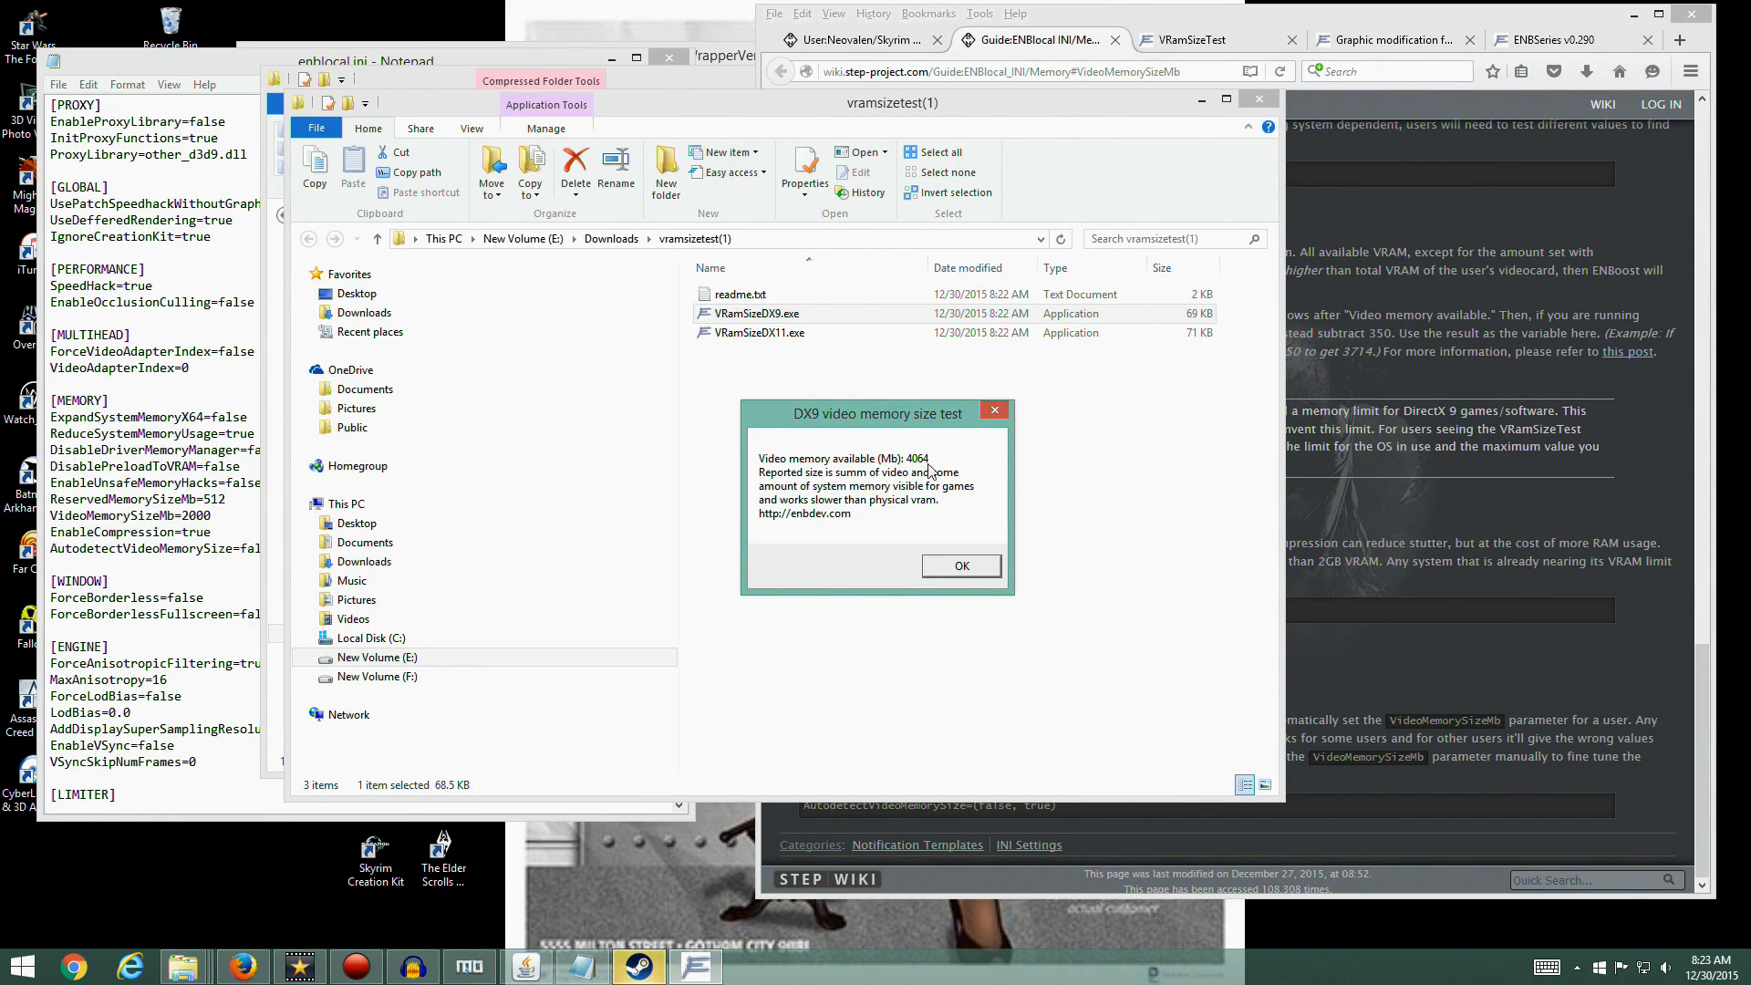
click(962, 565)
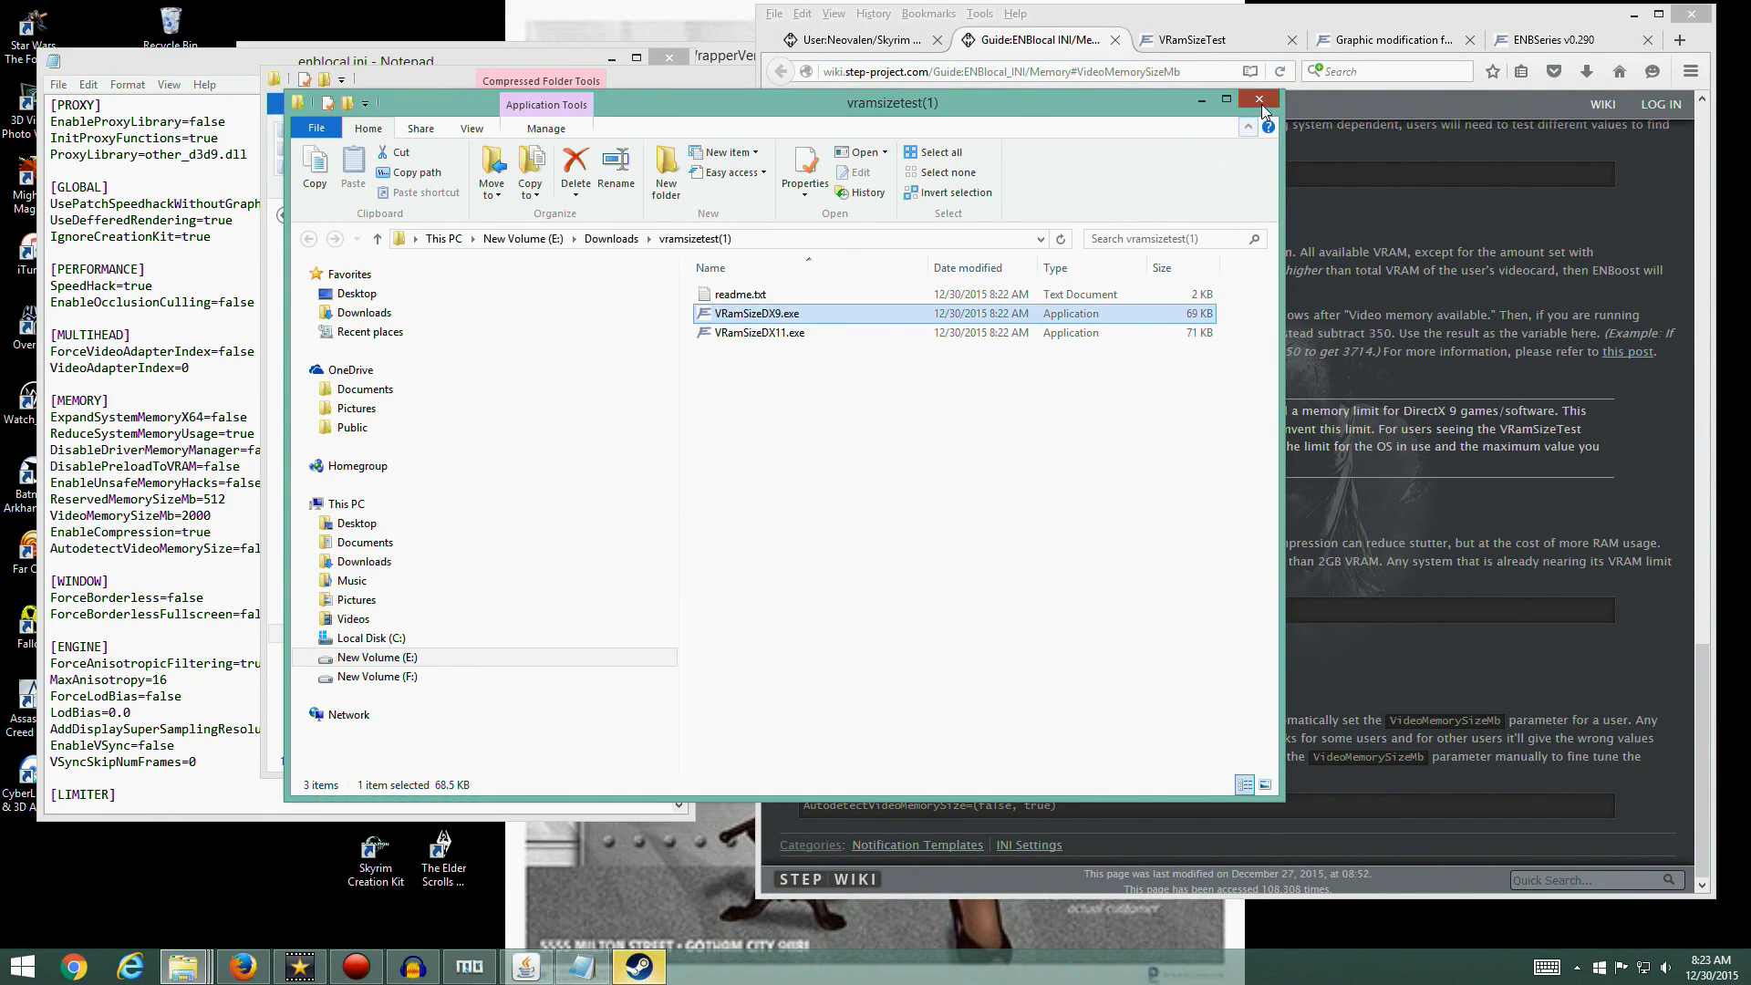
click(1259, 100)
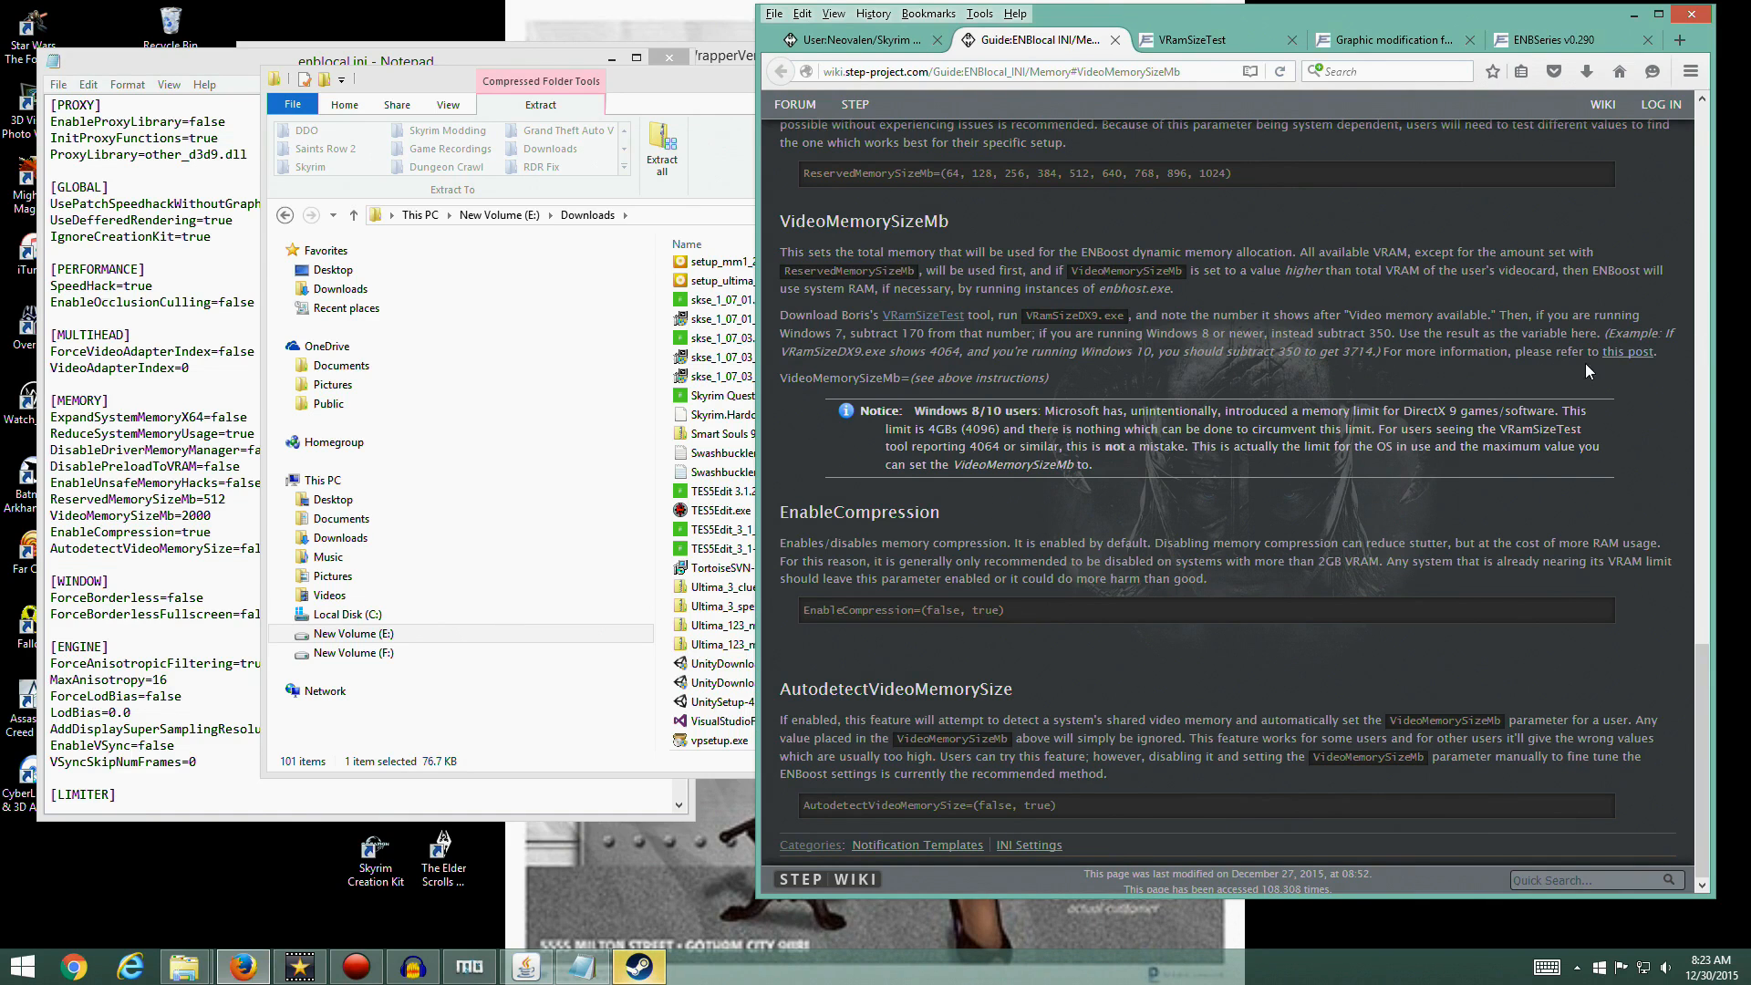
Close the ENBlocal INI memory guide and set VideoMemorySizeMb to 3714 under [MEMORY] in enblocal.ini
click(1114, 39)
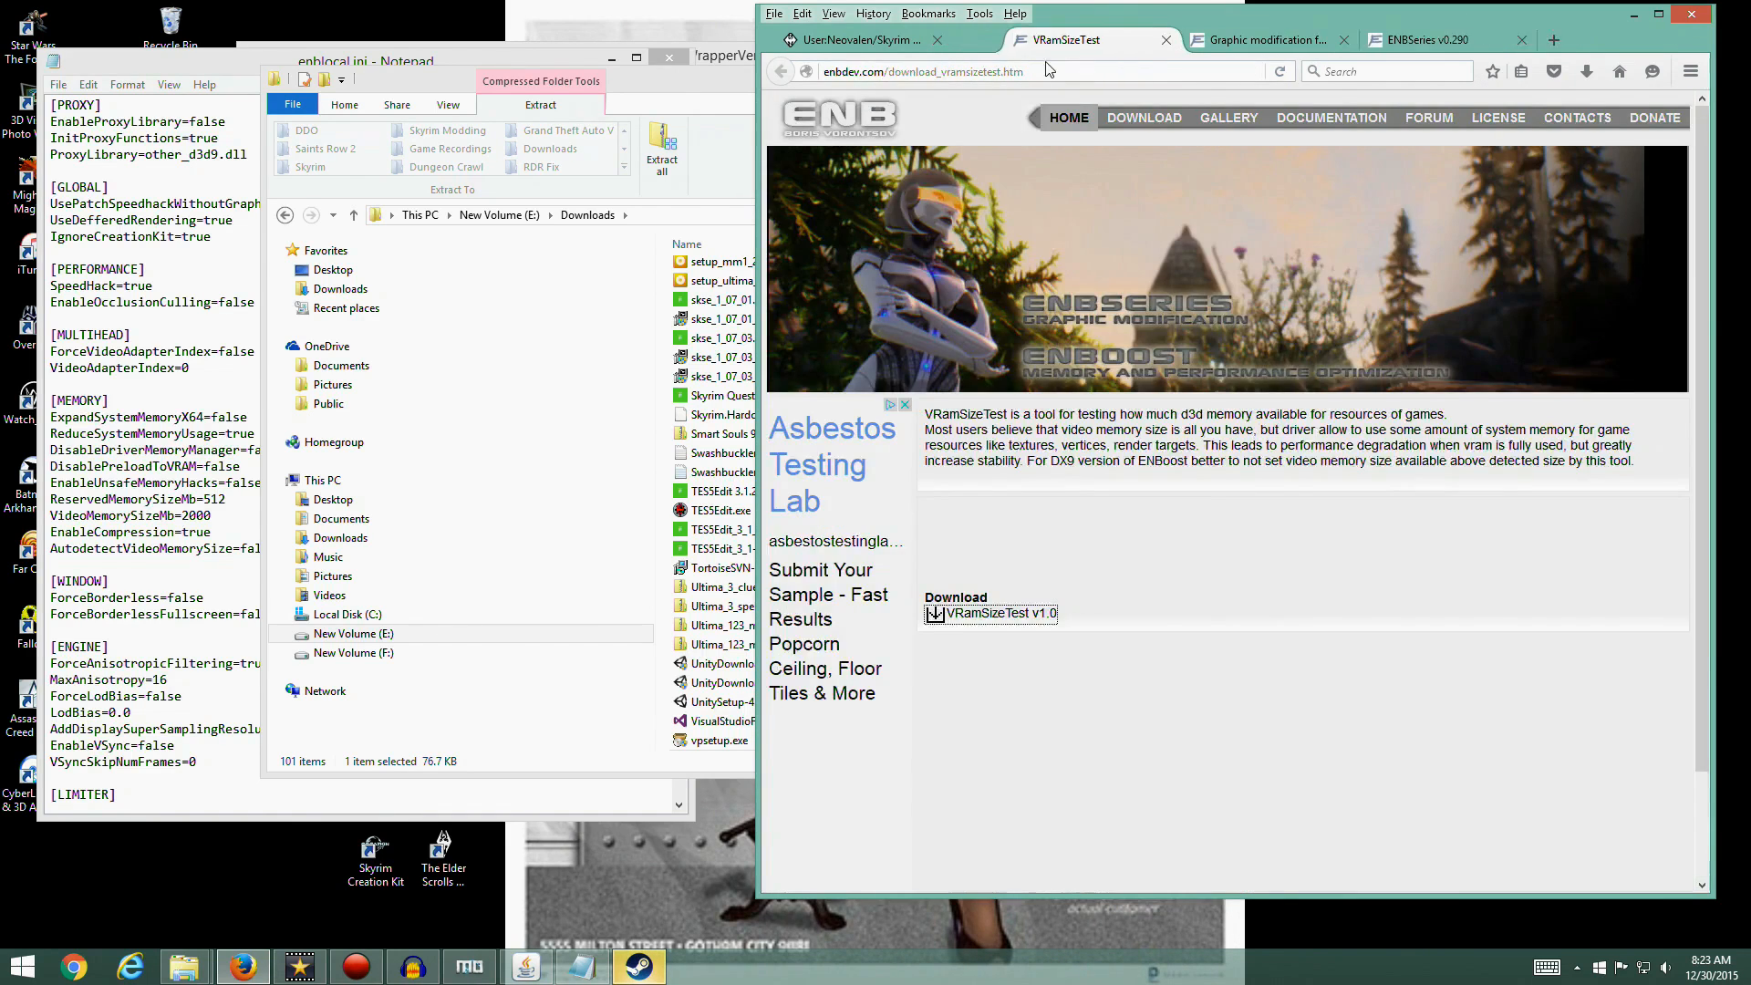
click(879, 46)
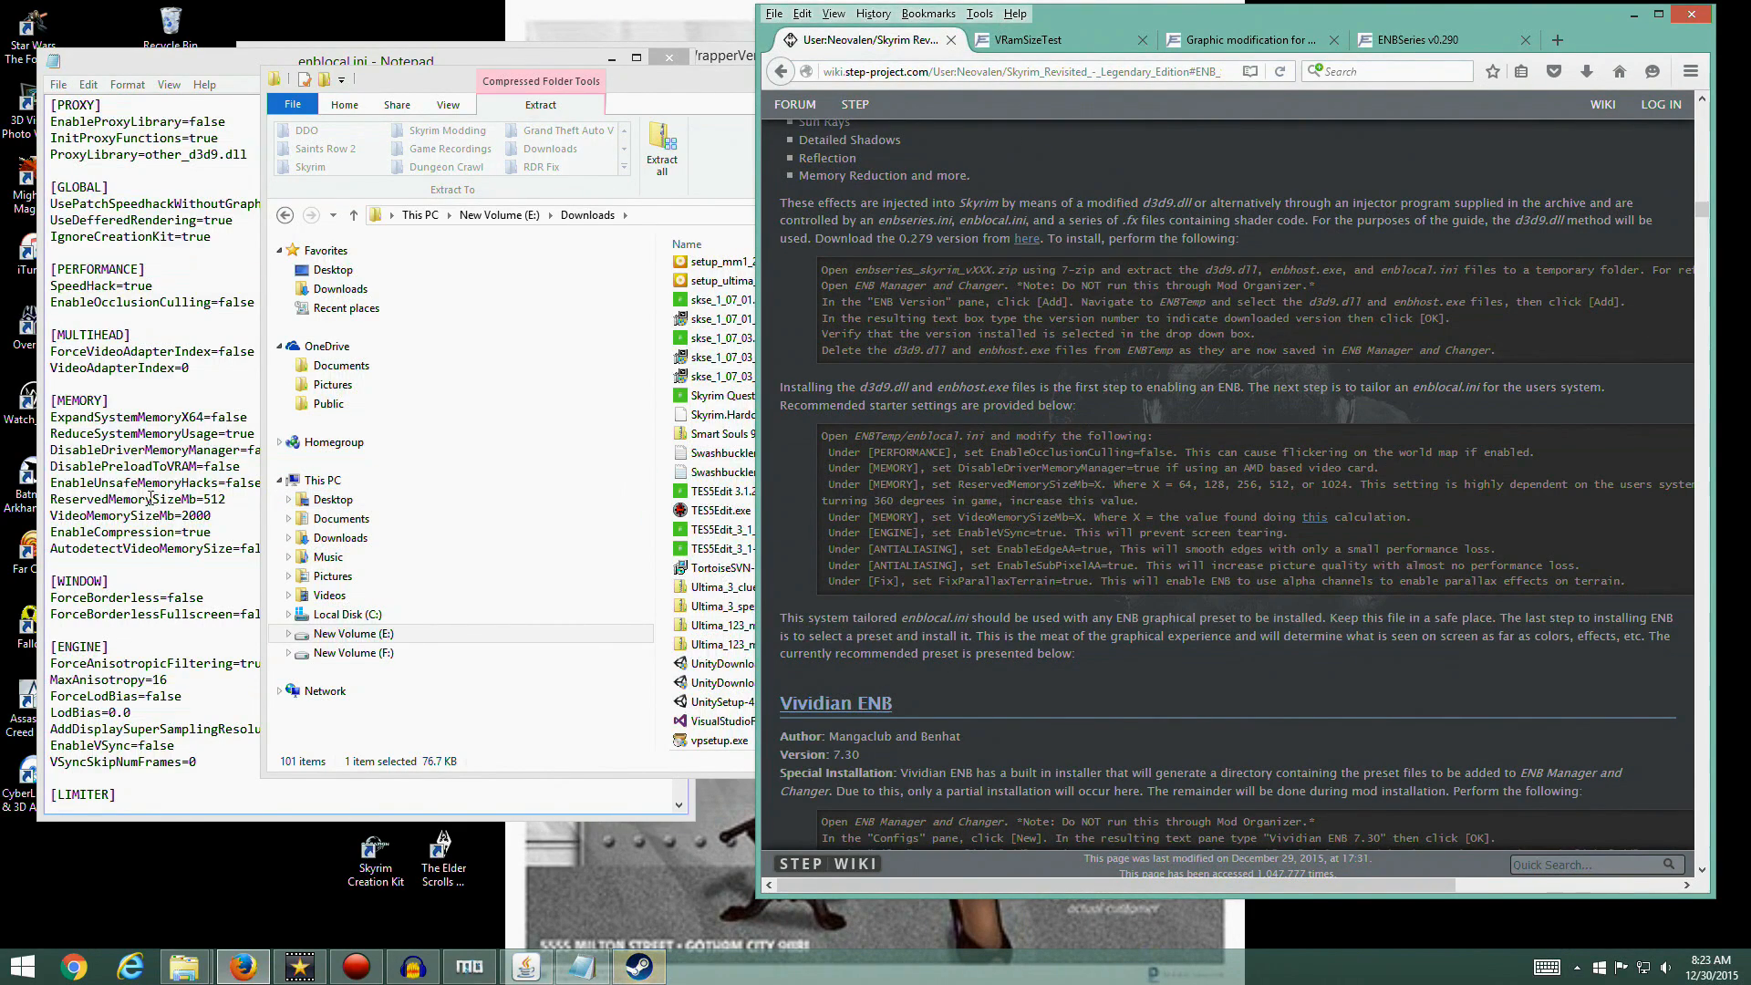
double_click(193, 516)
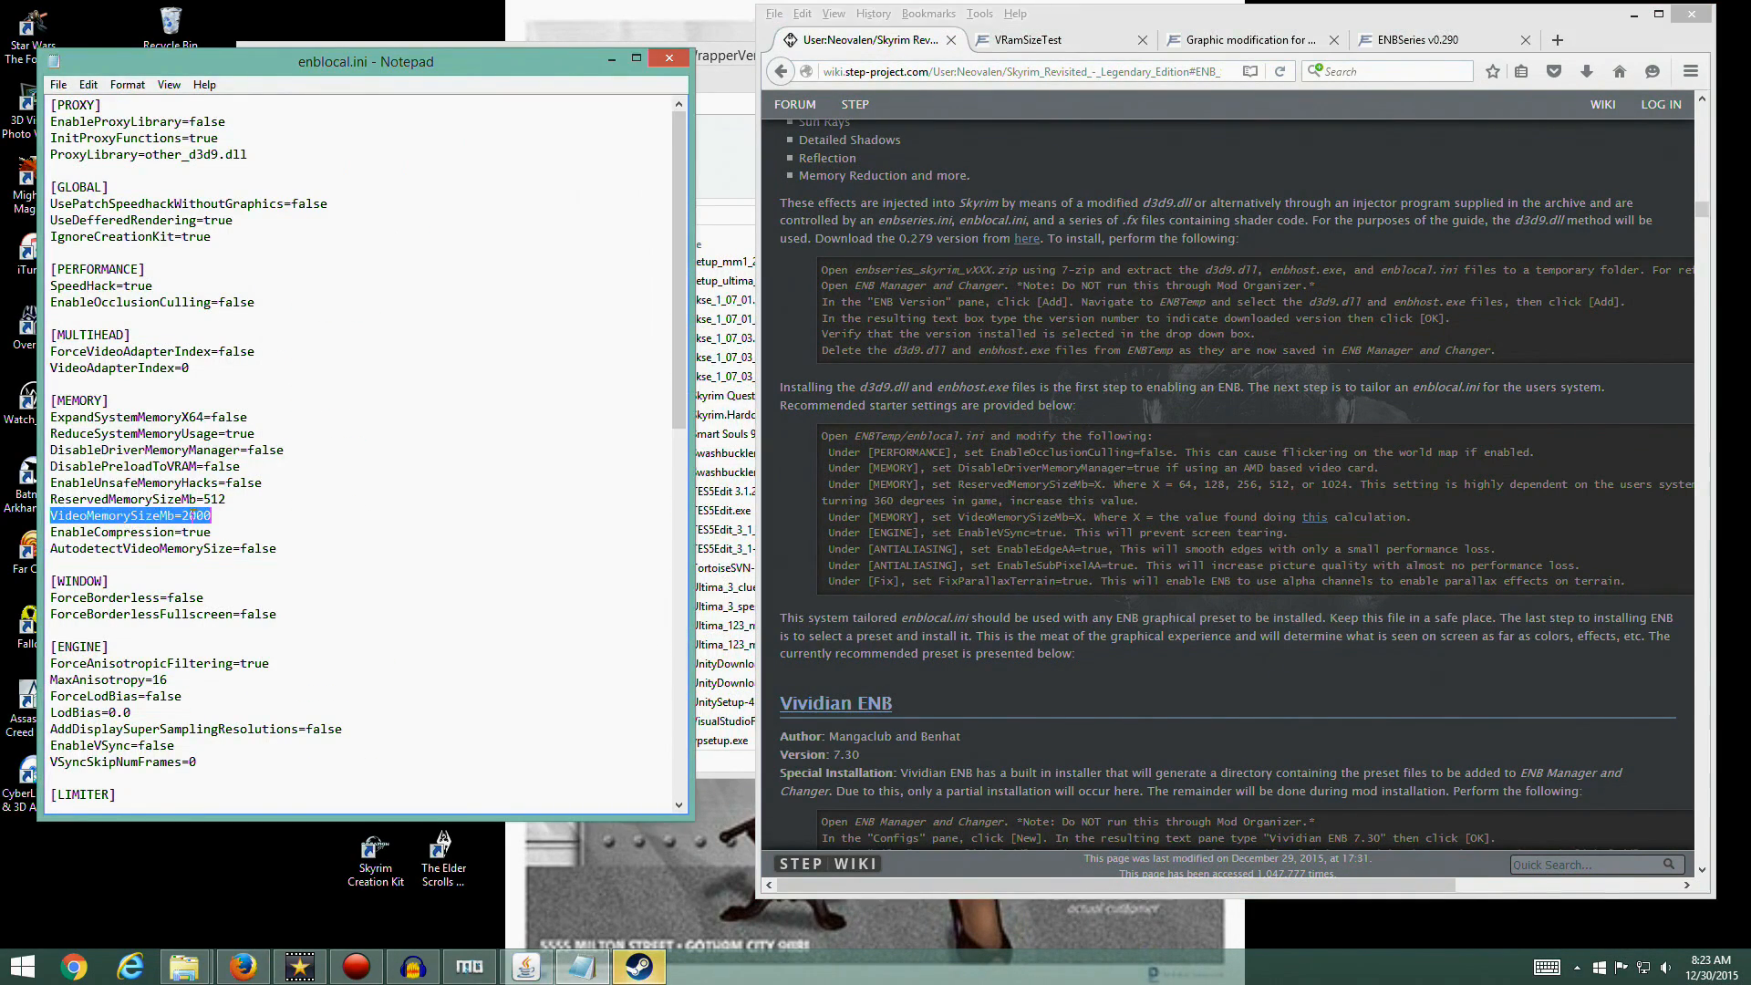
click(225, 514)
key(BackSpace)
key(BackSpace)
key(BackSpace)
key(BackSpace)
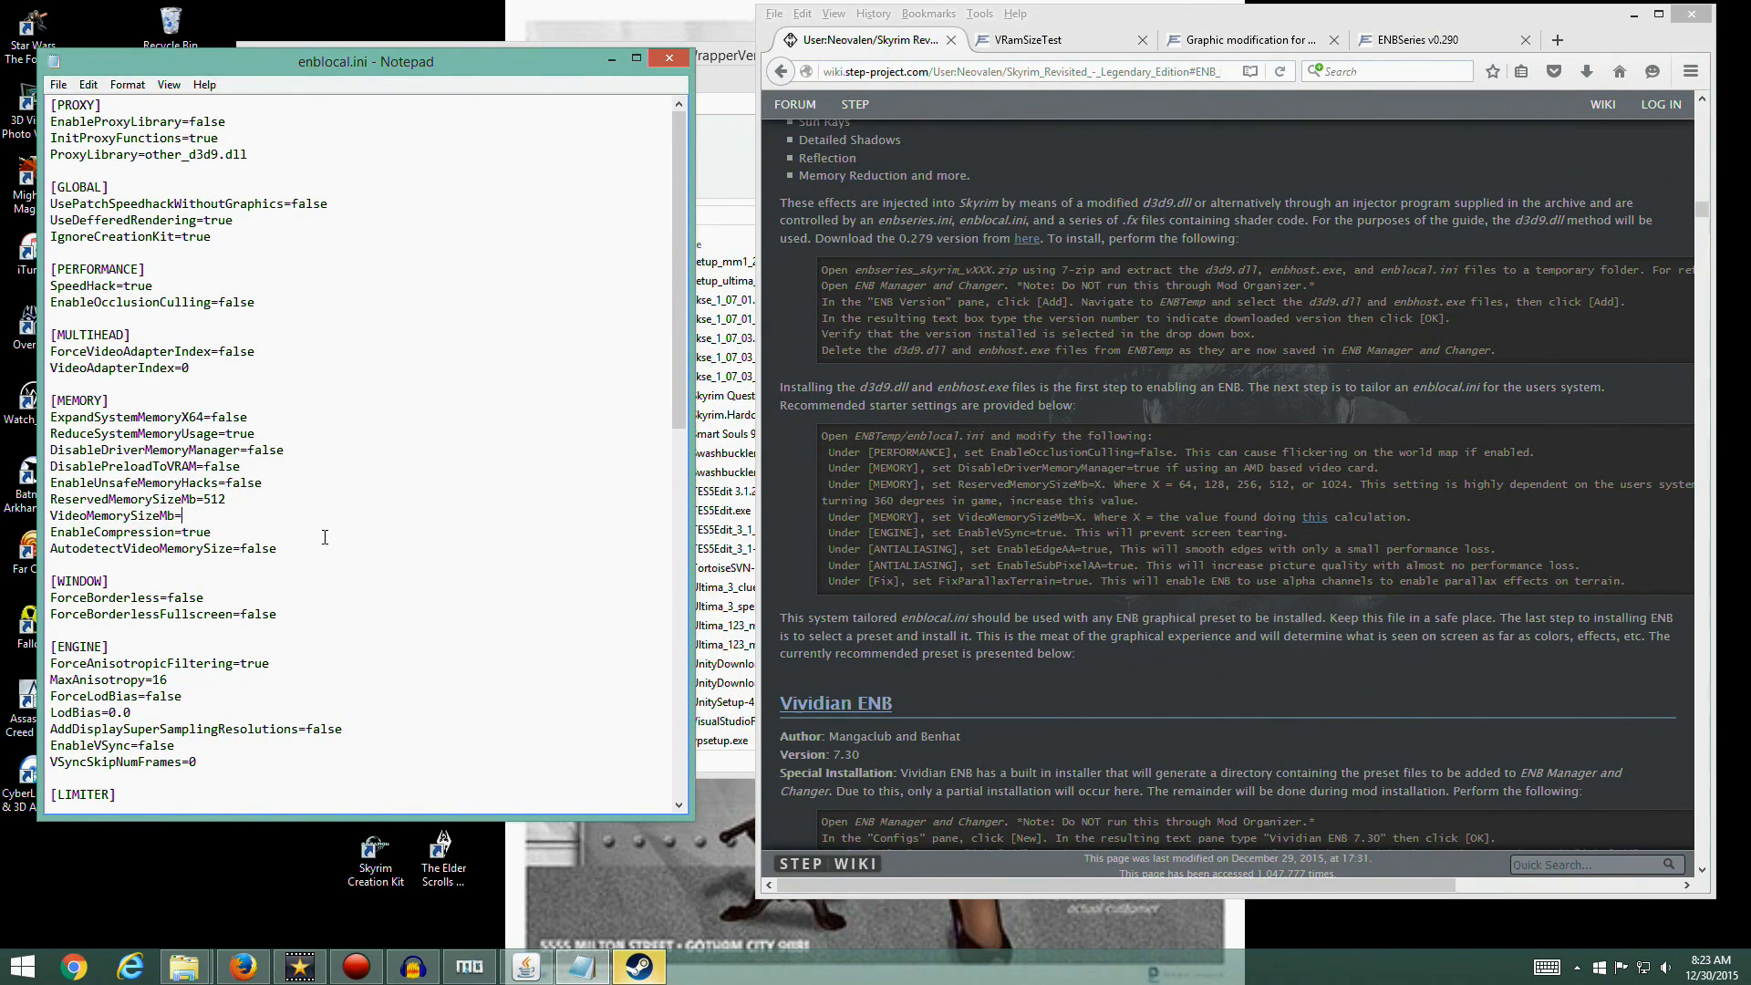
text(3714)
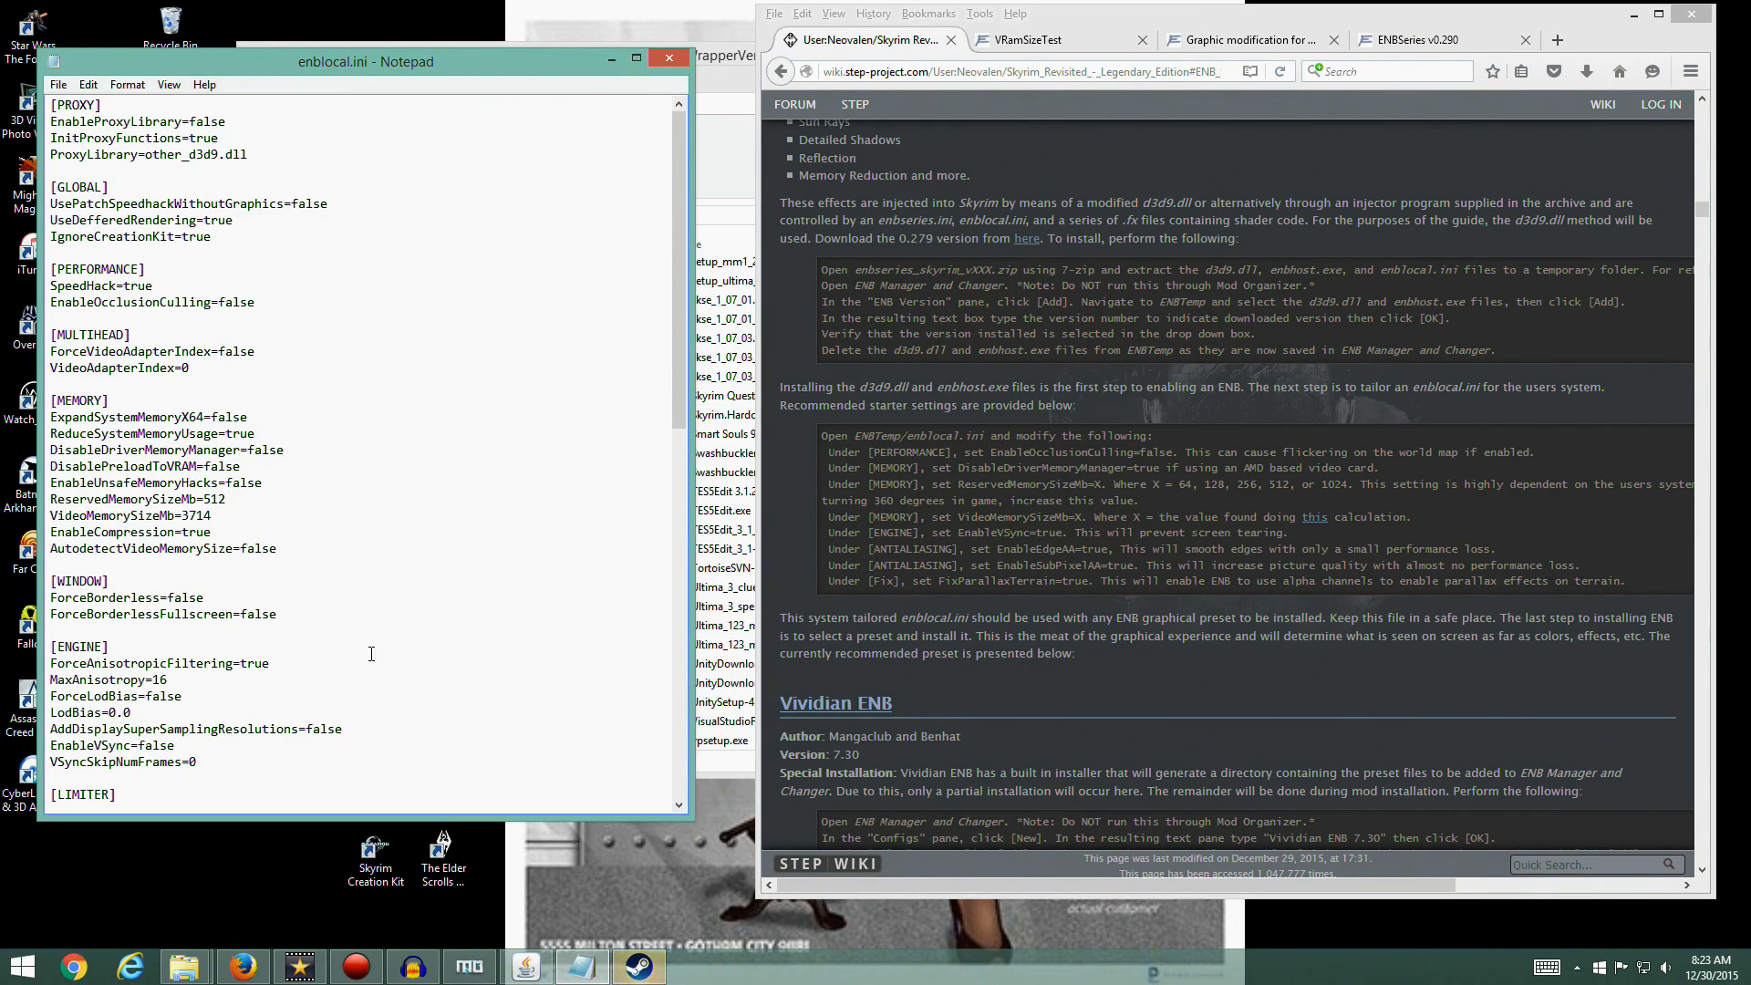
Set EnableVSync to true under [ENGINE] in enblocal.ini
click(174, 745)
key(BackSpace)
key(BackSpace)
key(BackSpace)
key(BackSpace)
key(BackSpace)
text(true)
Set EnableEdgeAA and EnableSubPixelAA to true under [ANTIALIASING] in enblocal.ini
scroll(251, 678, down, 12)
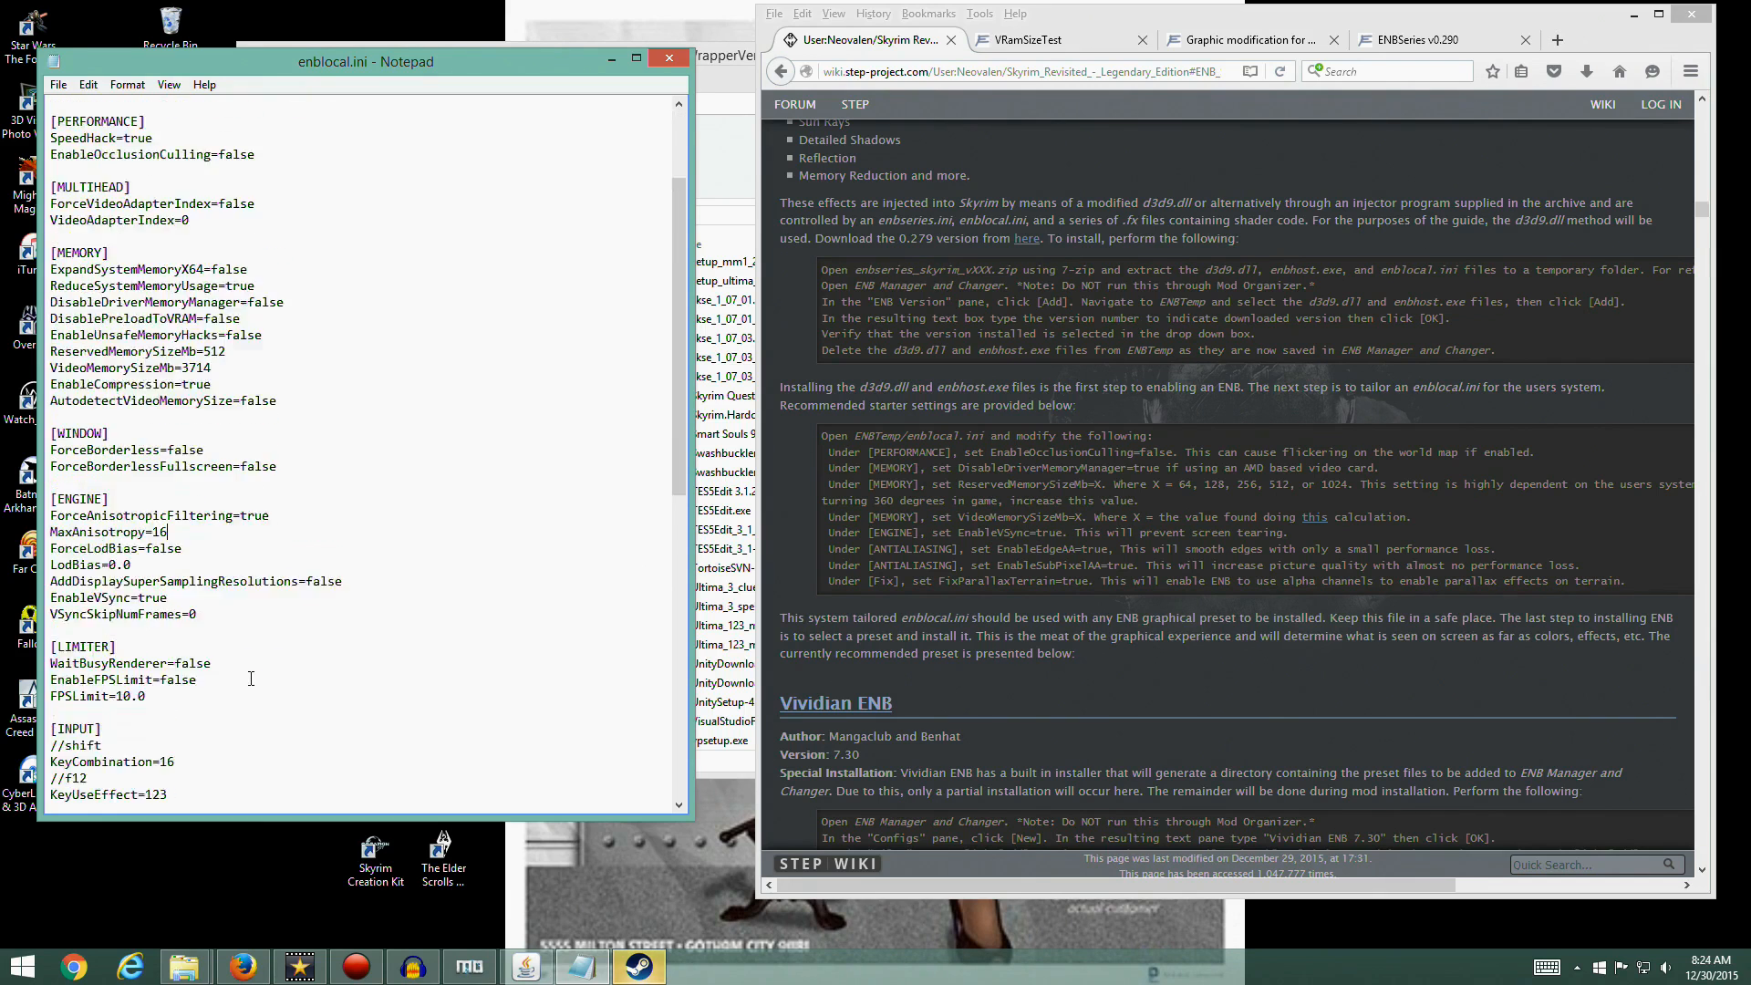
scroll(250, 678, down, 5)
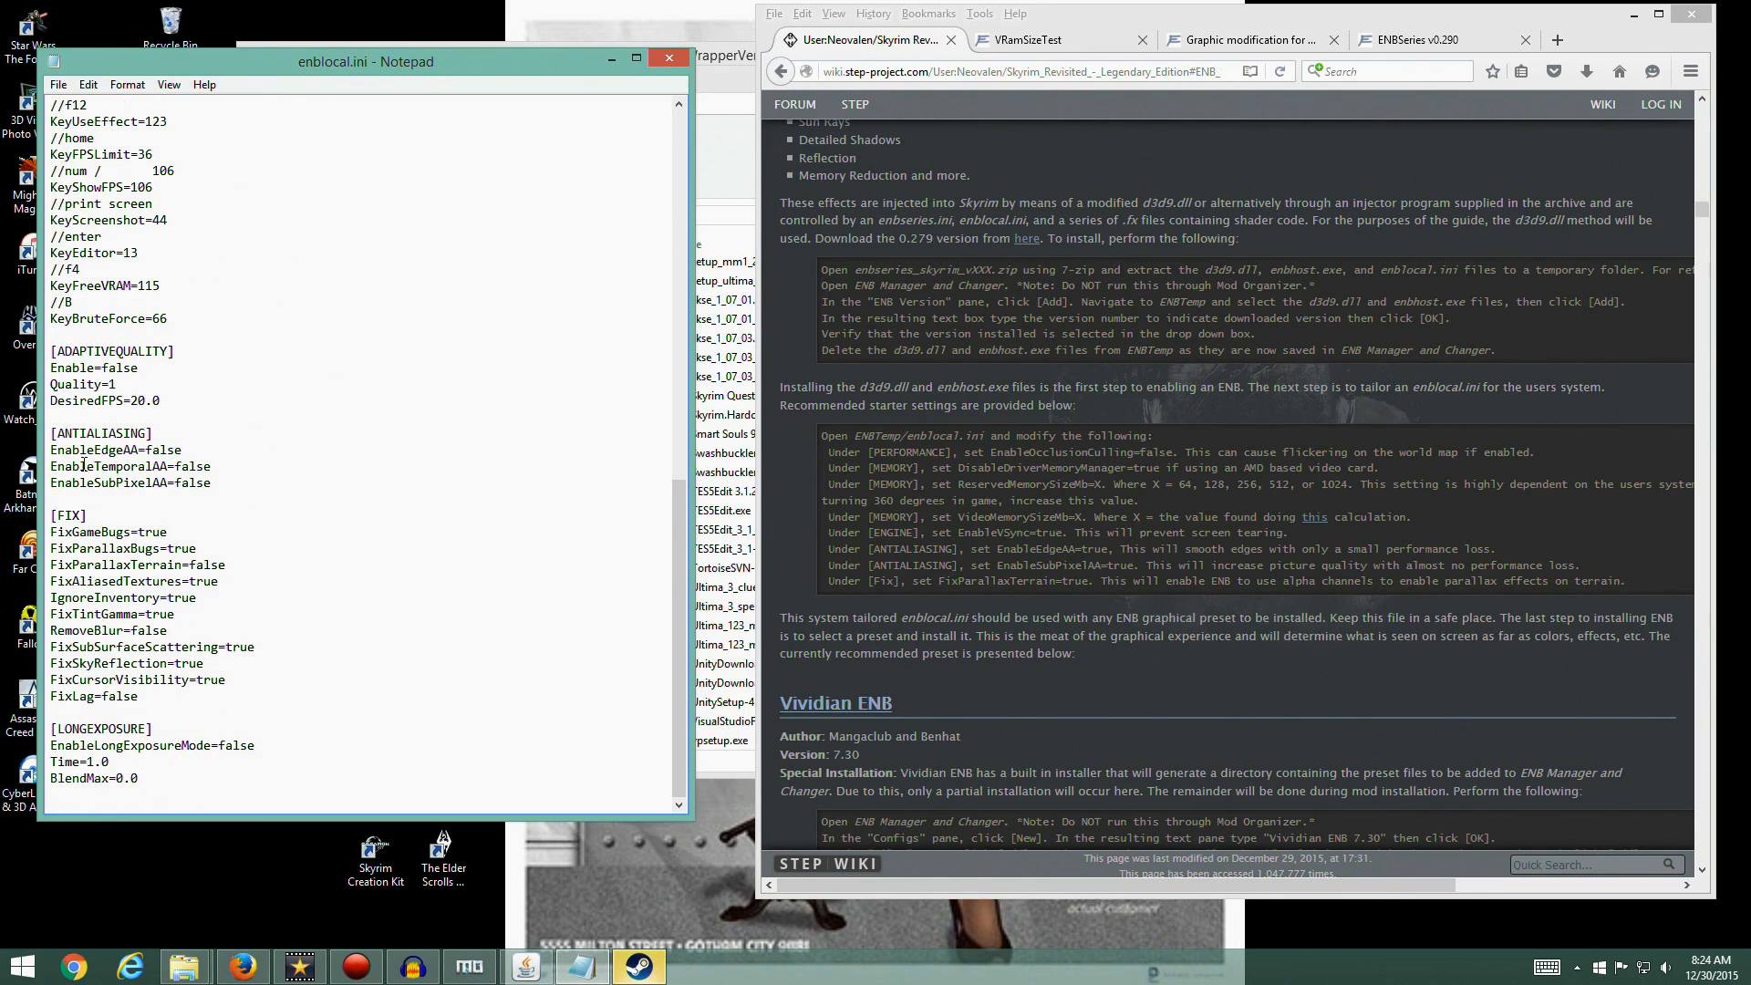
drag(146, 449, 186, 450)
text(true)
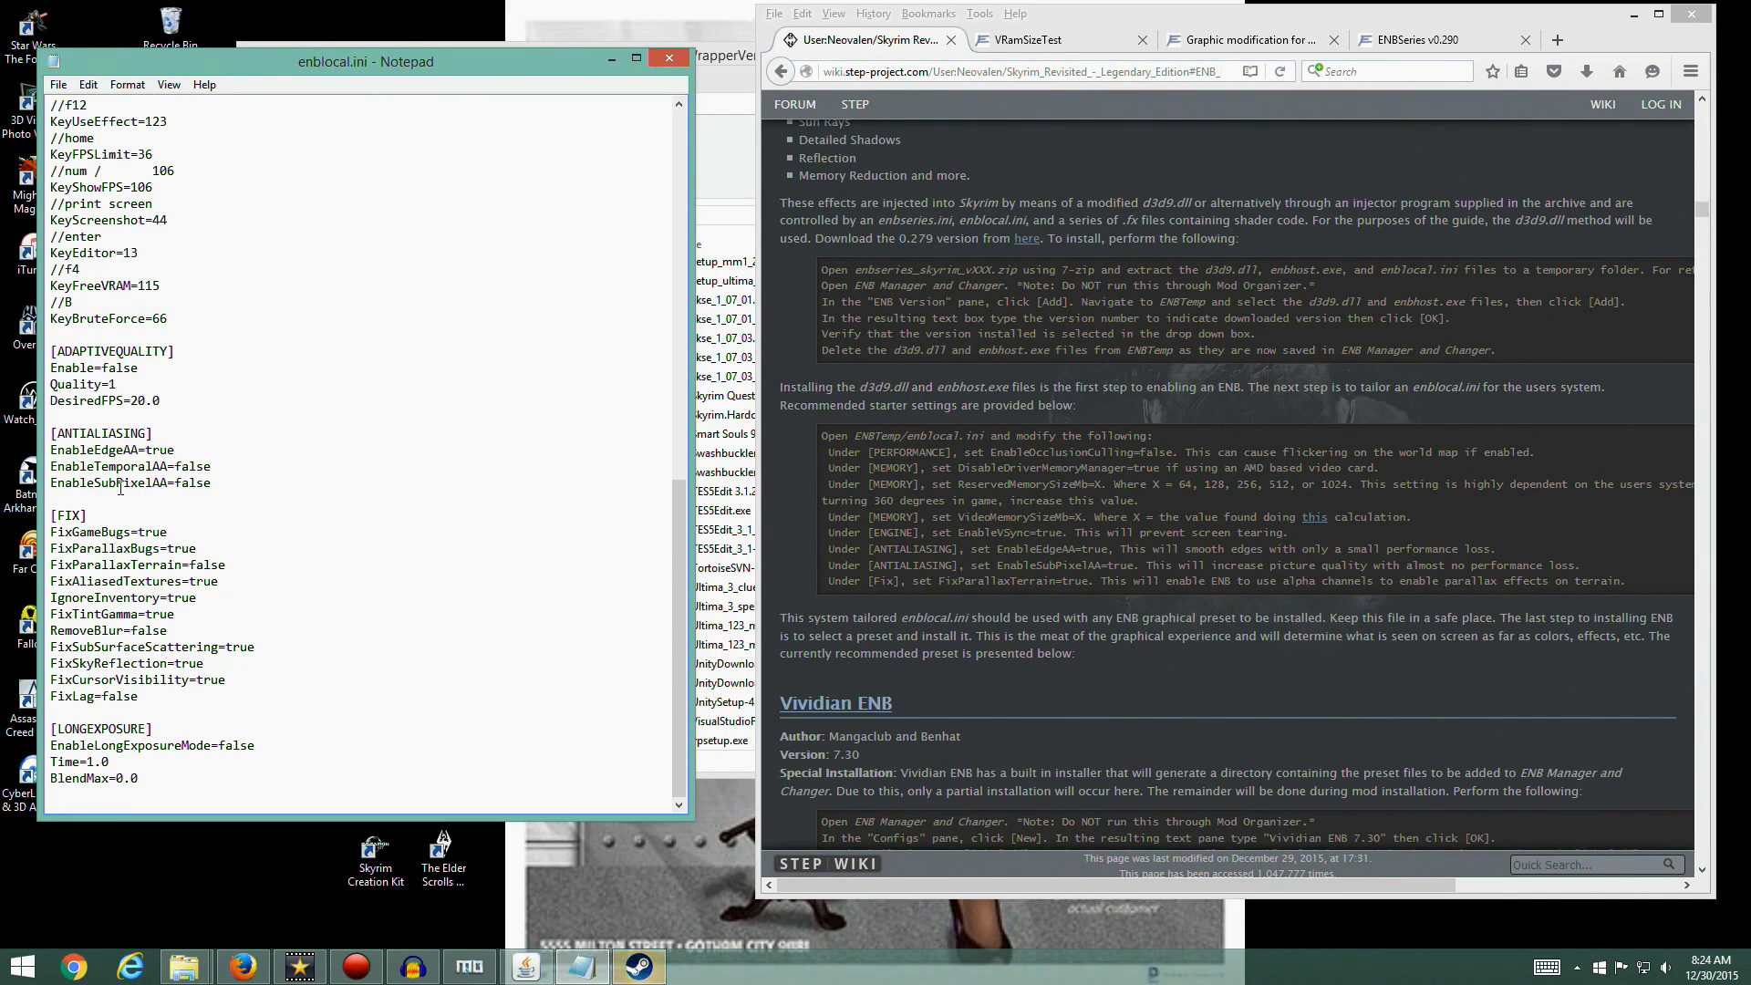
double_click(179, 482)
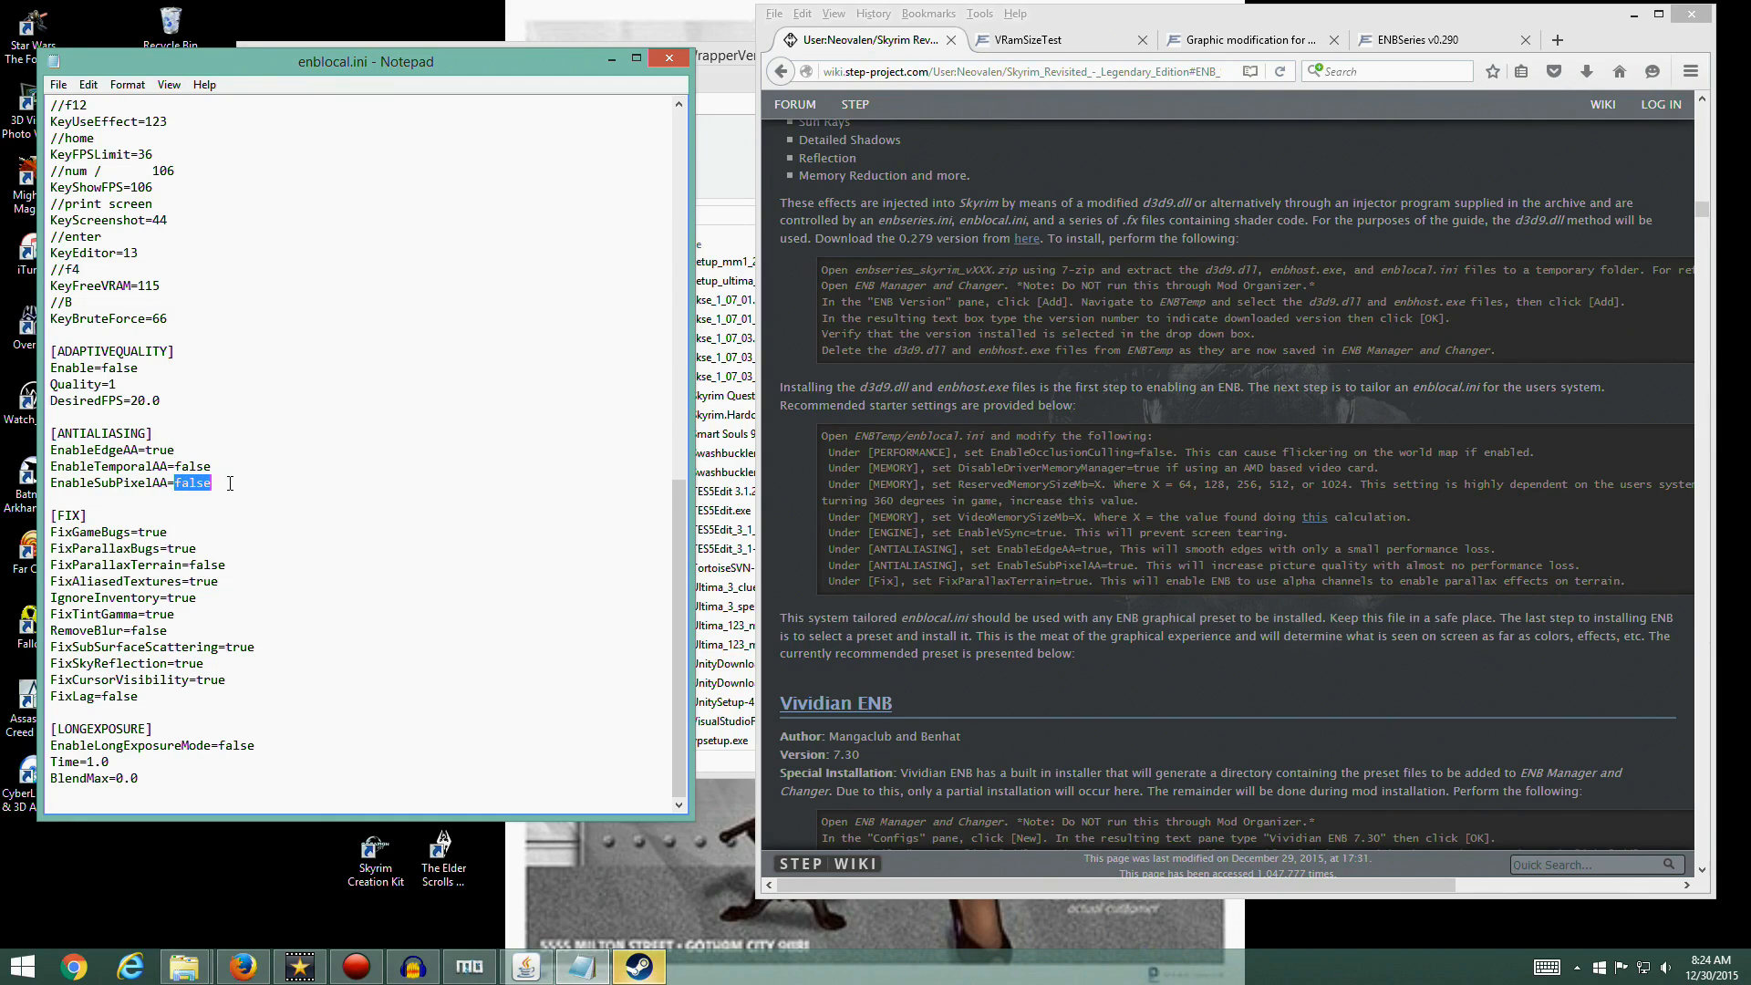
text(tr)
text(ye)
key(BackSpace)
key(BackSpace)
text(uj)
Set FixParallaxTerrain to true under [FIX] and review the whole enblocal.ini against the guide's recommended settings
drag(191, 565, 231, 566)
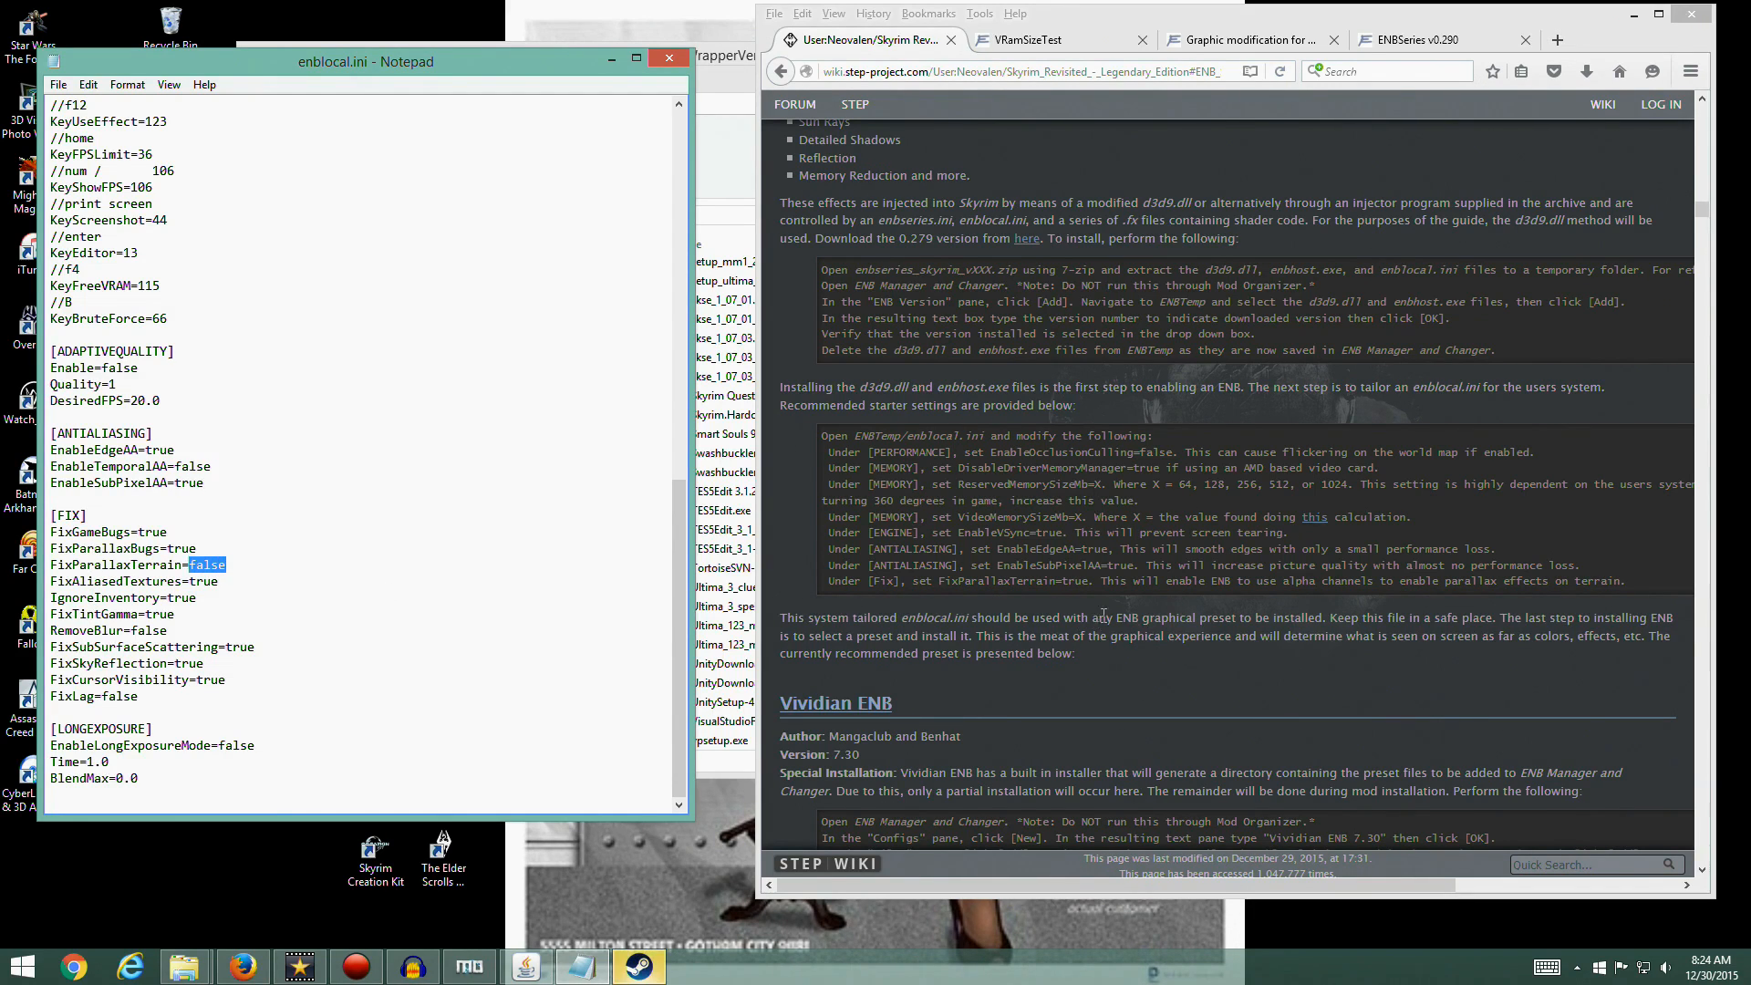
text(true)
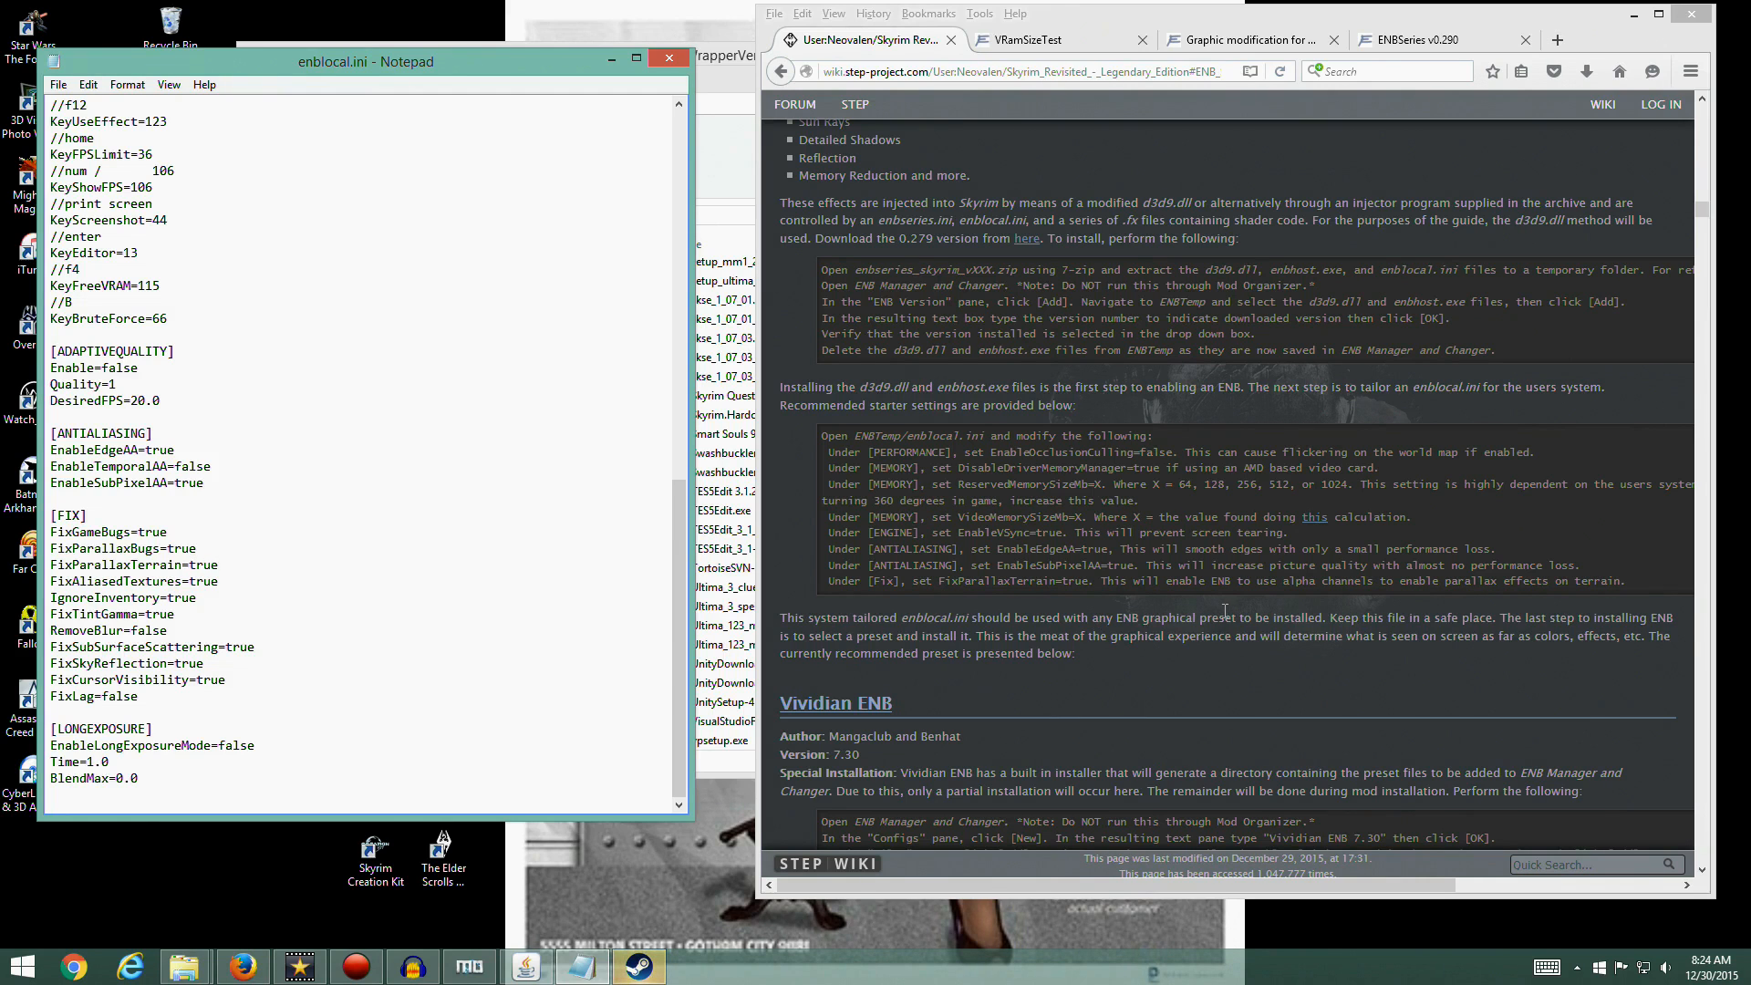
drag(675, 583, 666, 218)
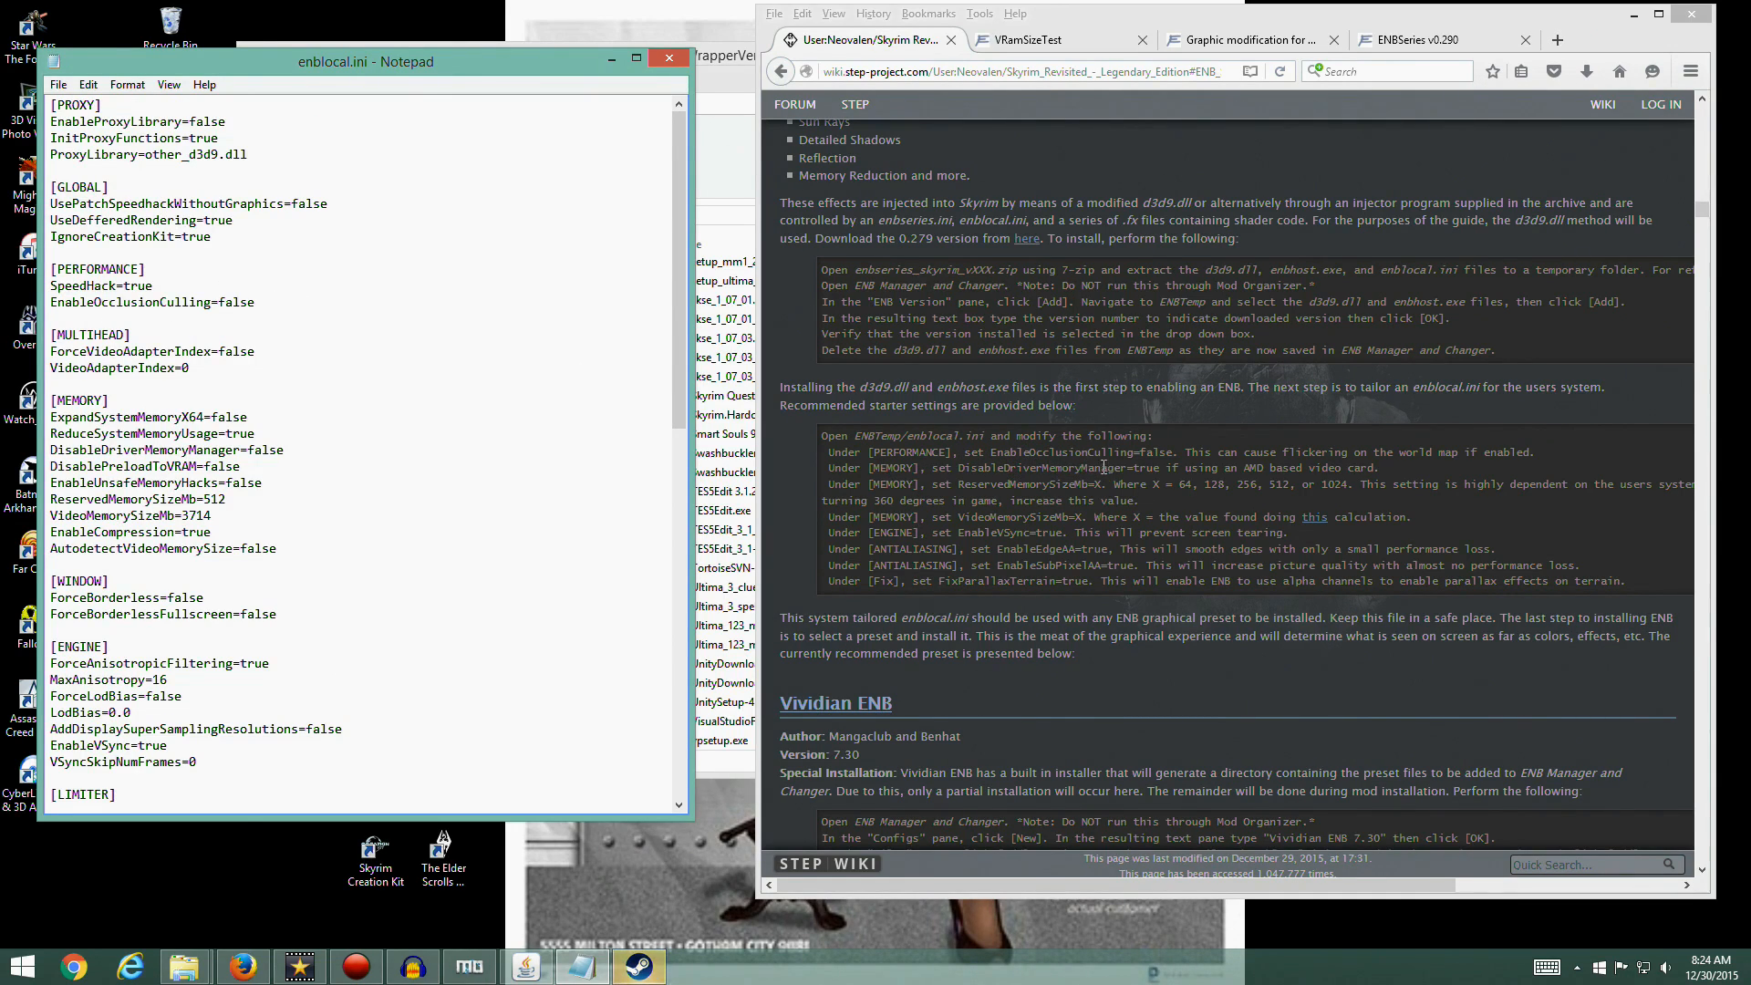
scroll(164, 392, down, 1)
scroll(164, 392, down, 1)
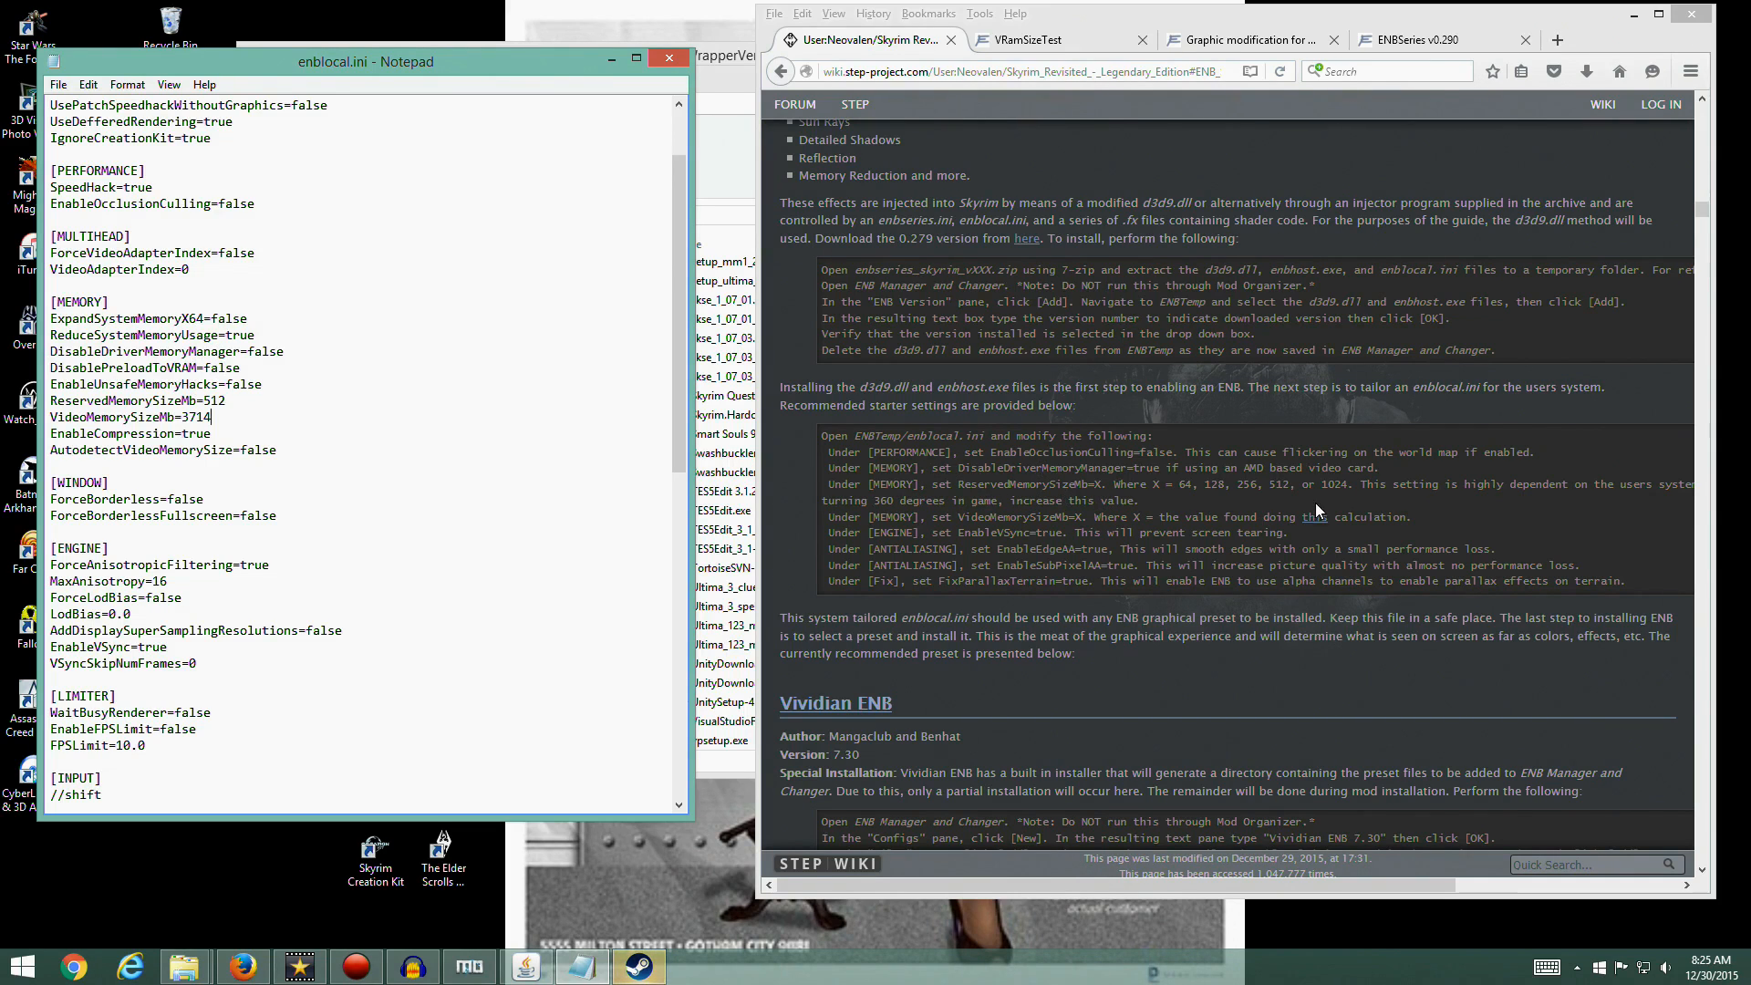
click(238, 399)
scroll(1026, 537, down, 2)
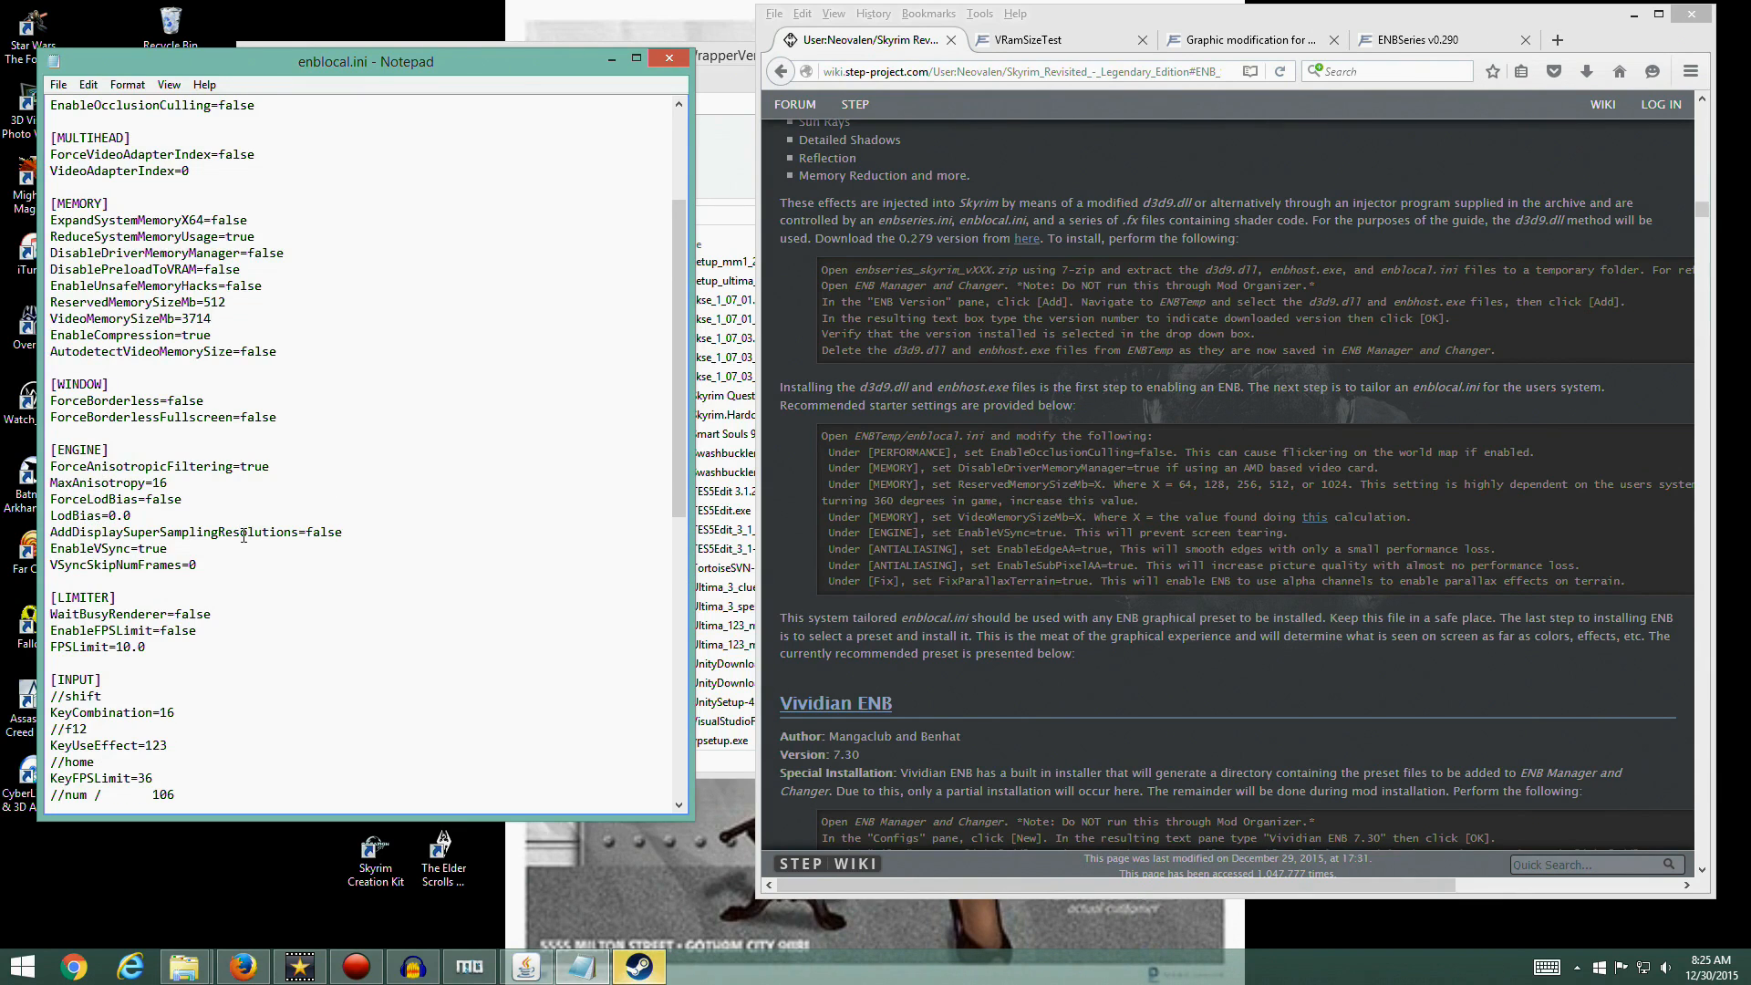
scroll(244, 532, down, 13)
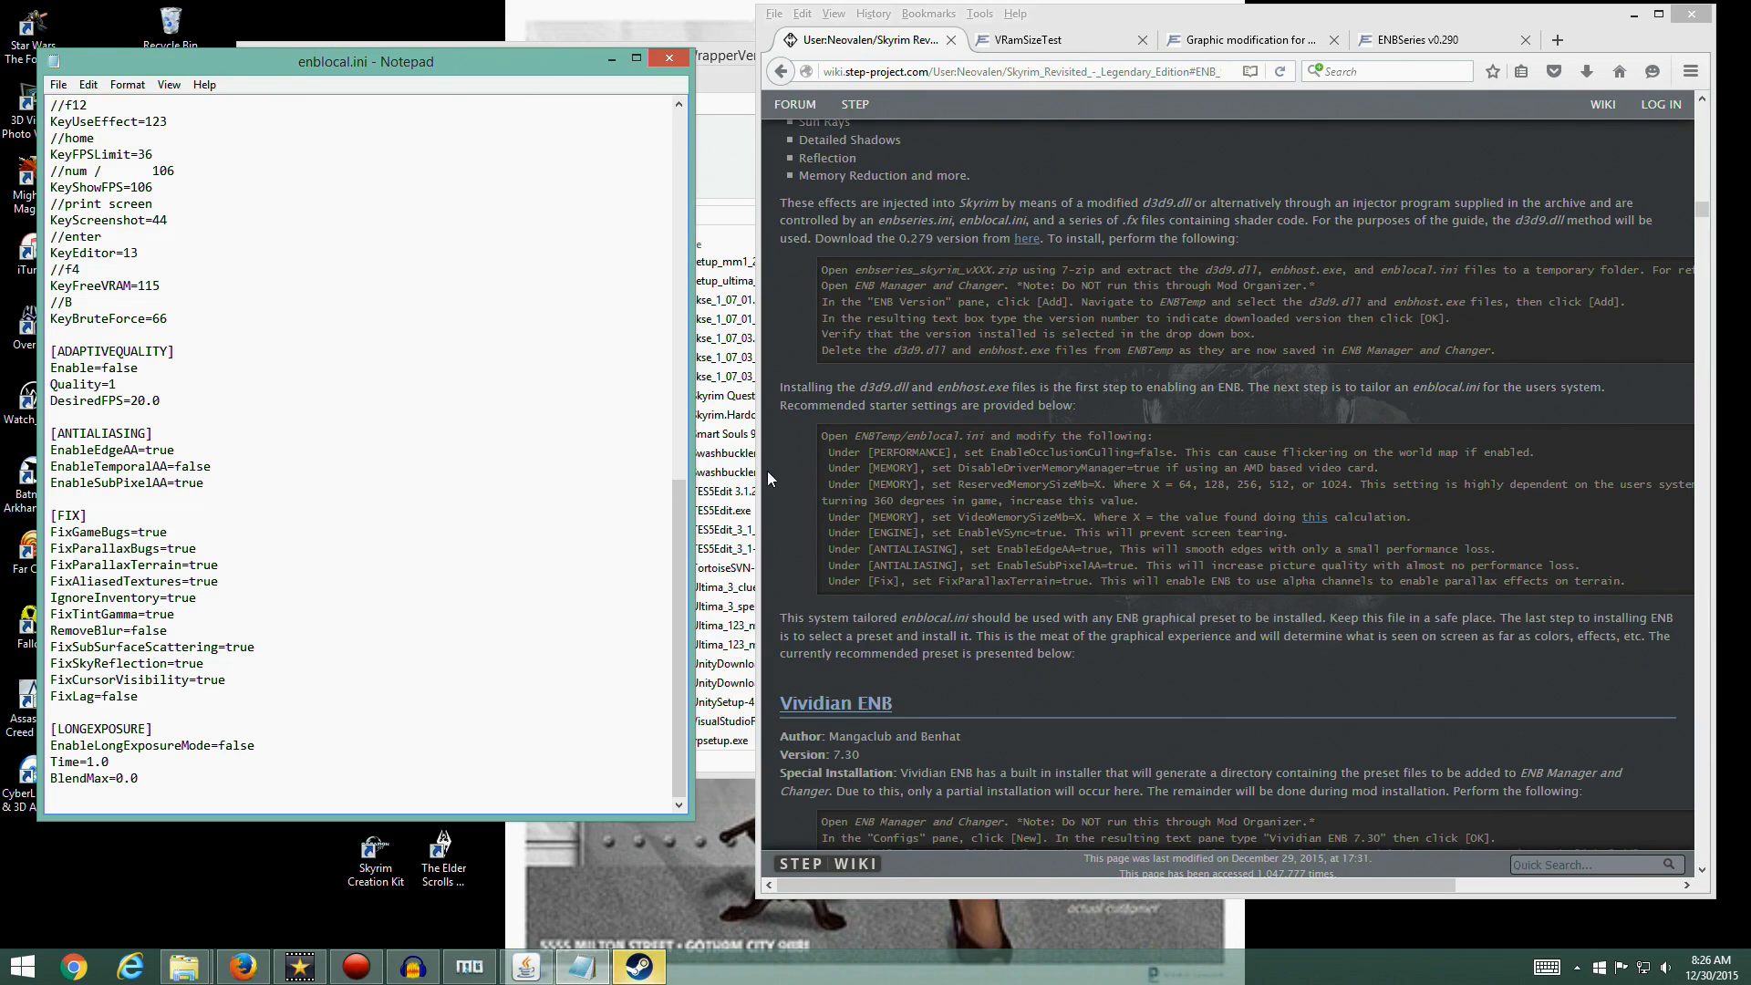
Save and close enblocal.ini, returning to the WrapperVersion folder that contains it
click(57, 85)
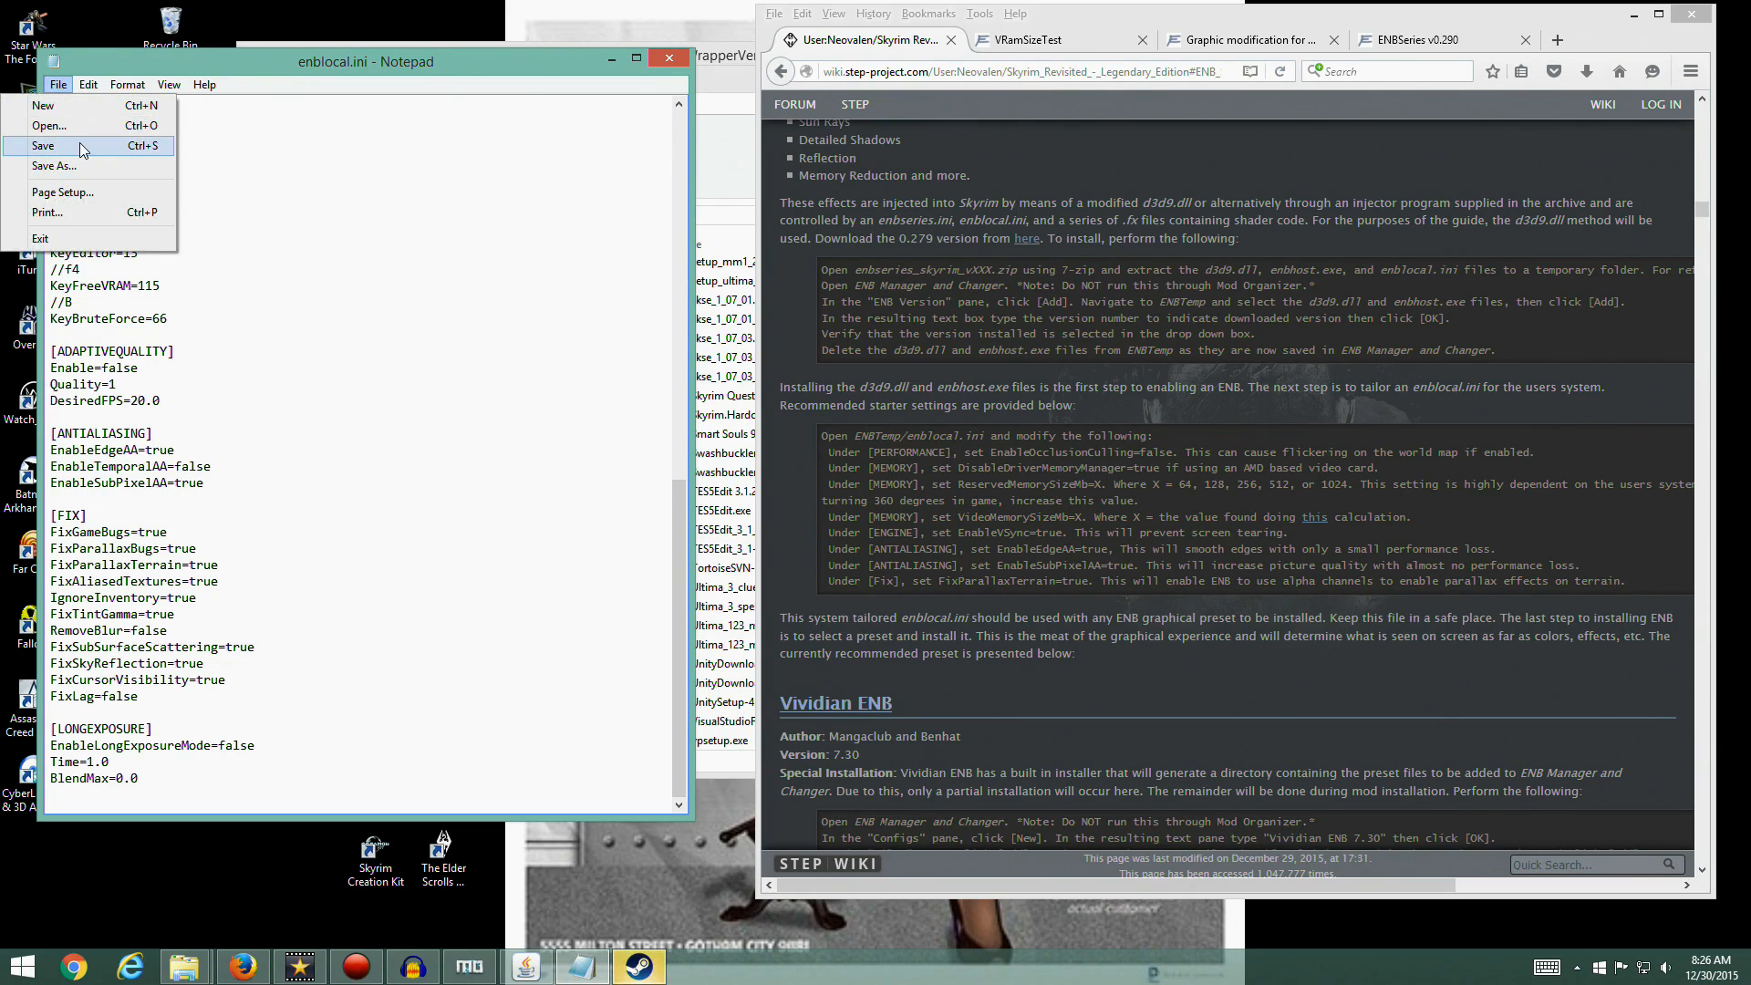
click(82, 148)
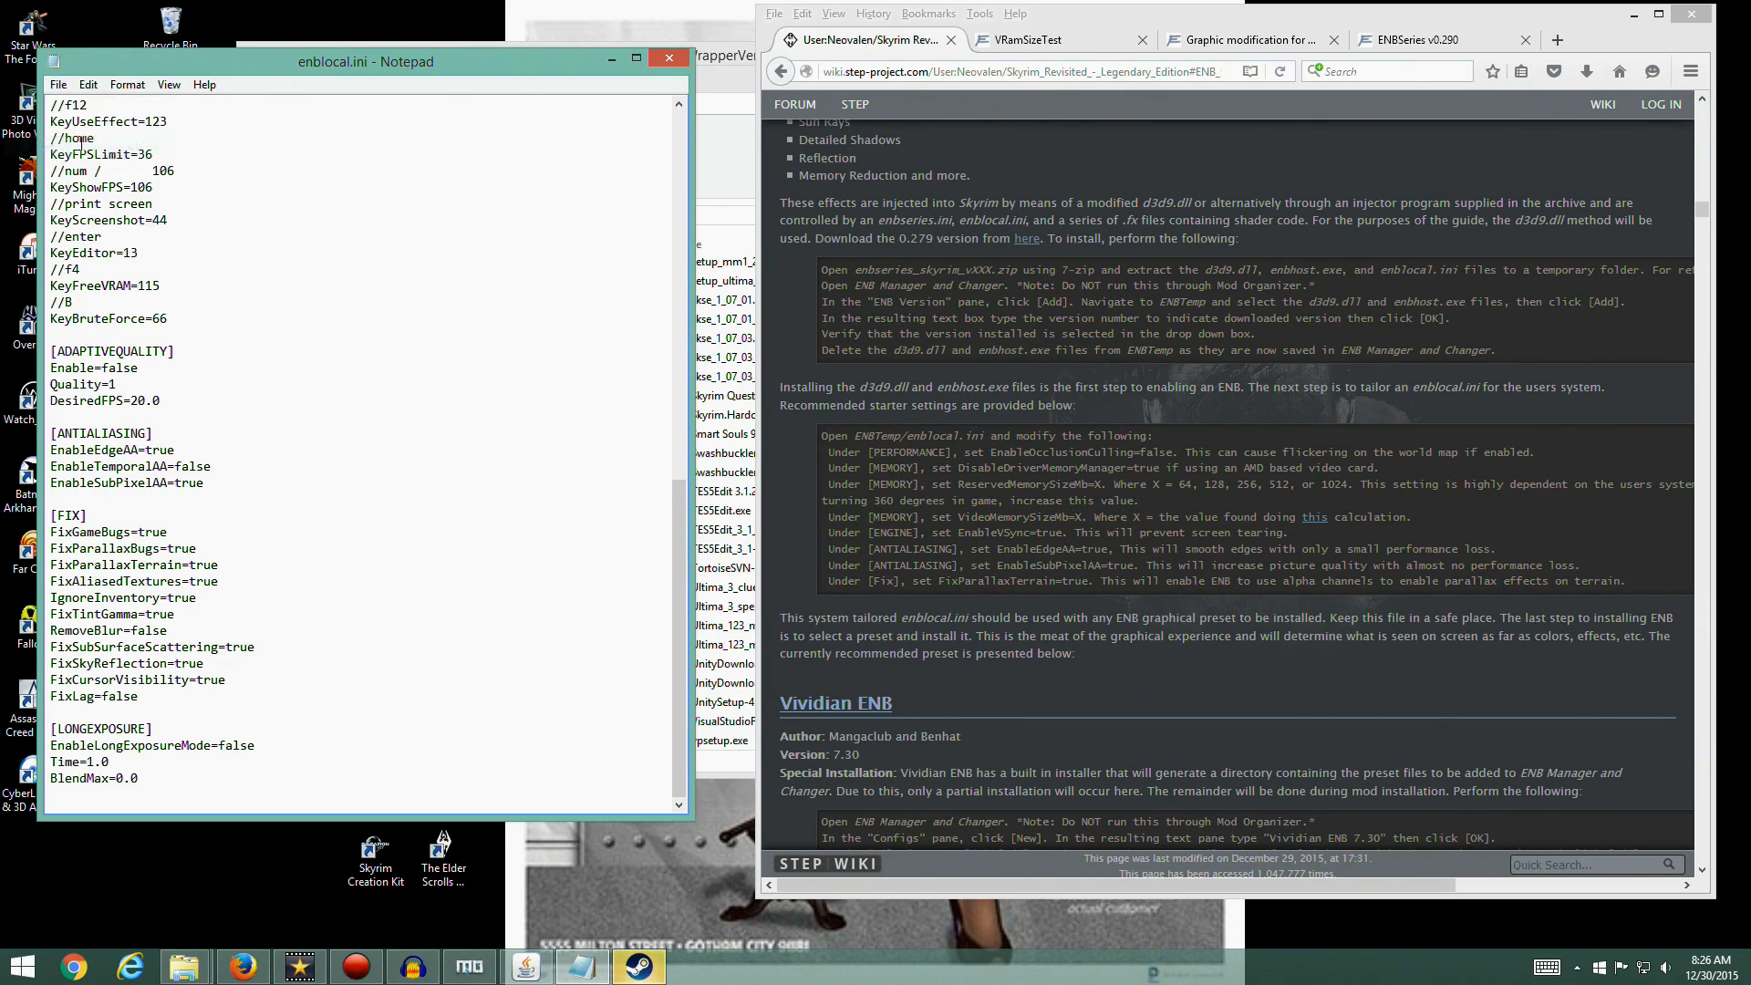
click(666, 55)
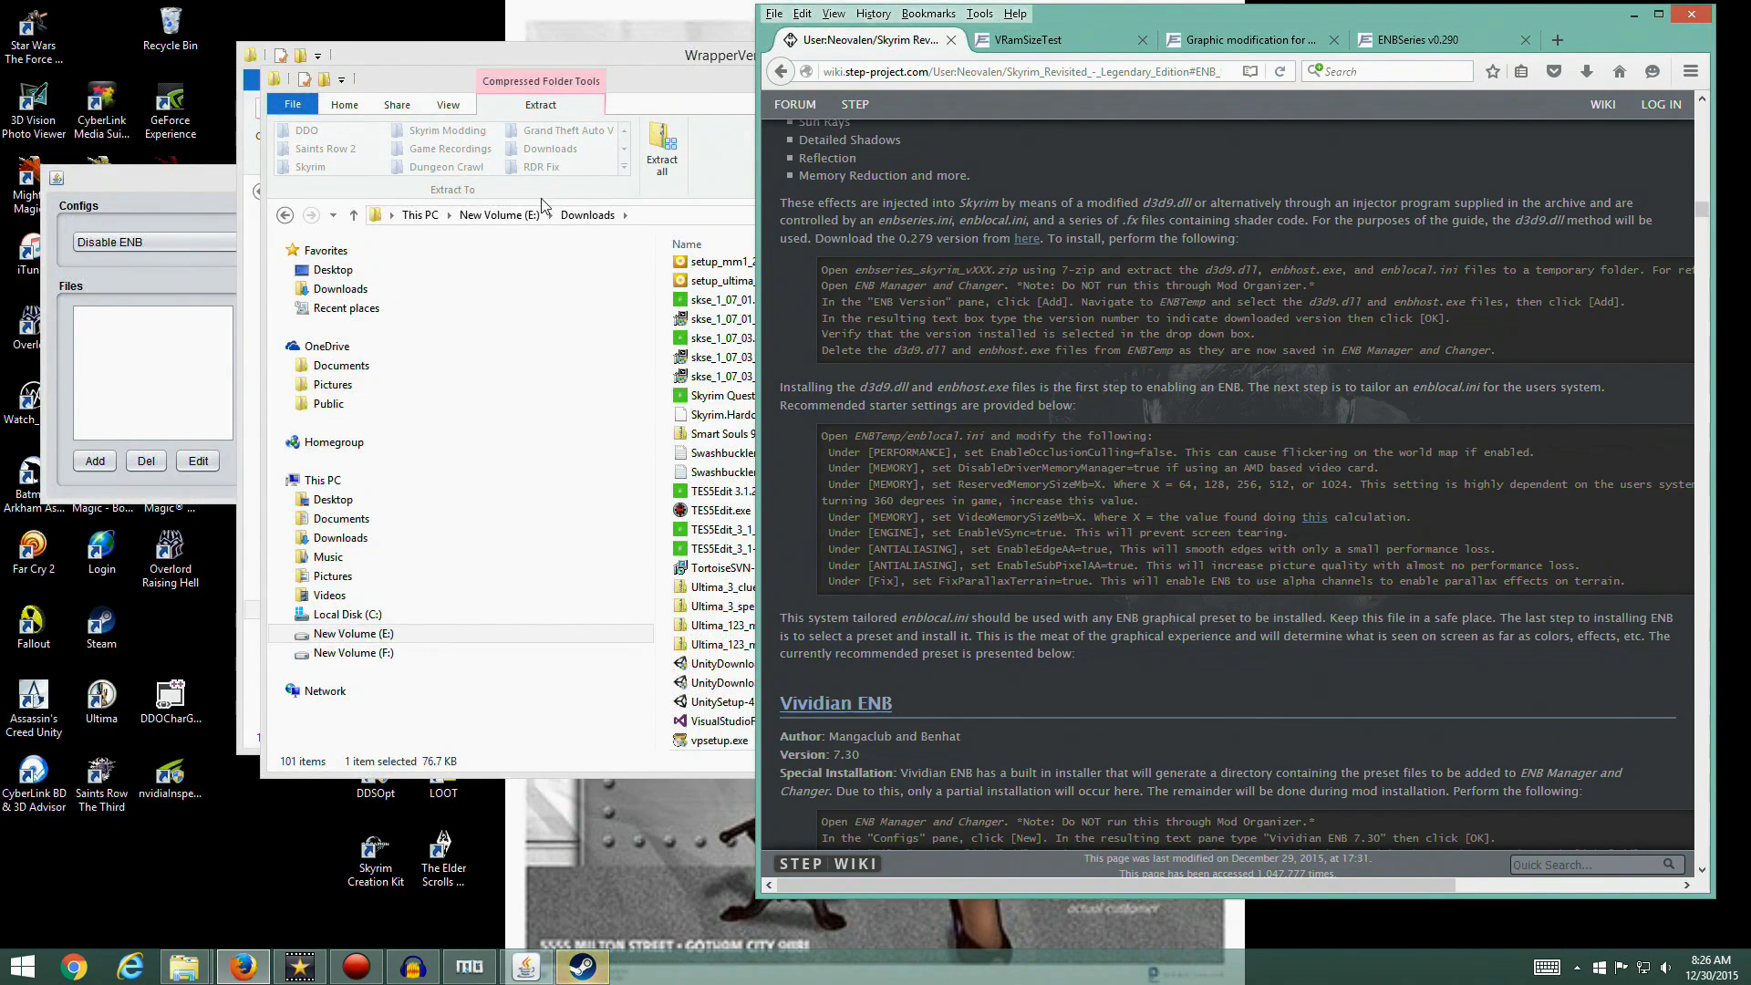
click(644, 64)
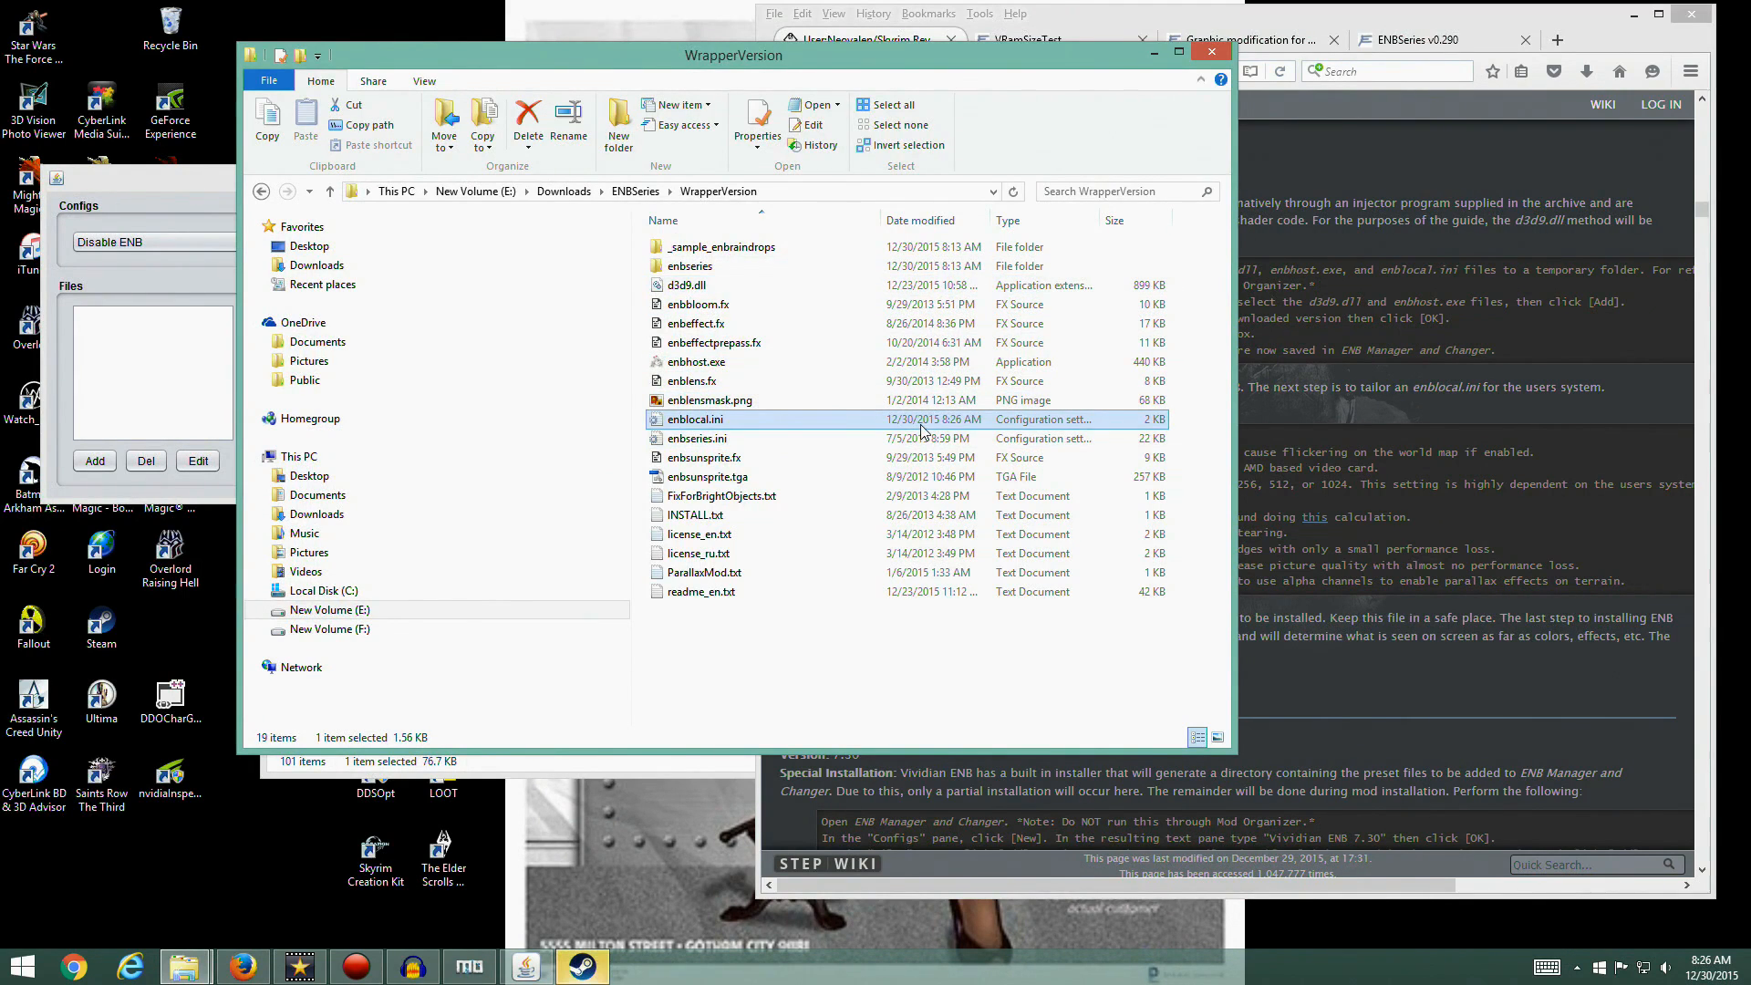
Read the guide's Vividian ENB installation instructions
click(1403, 671)
scroll(1402, 670, down, 5)
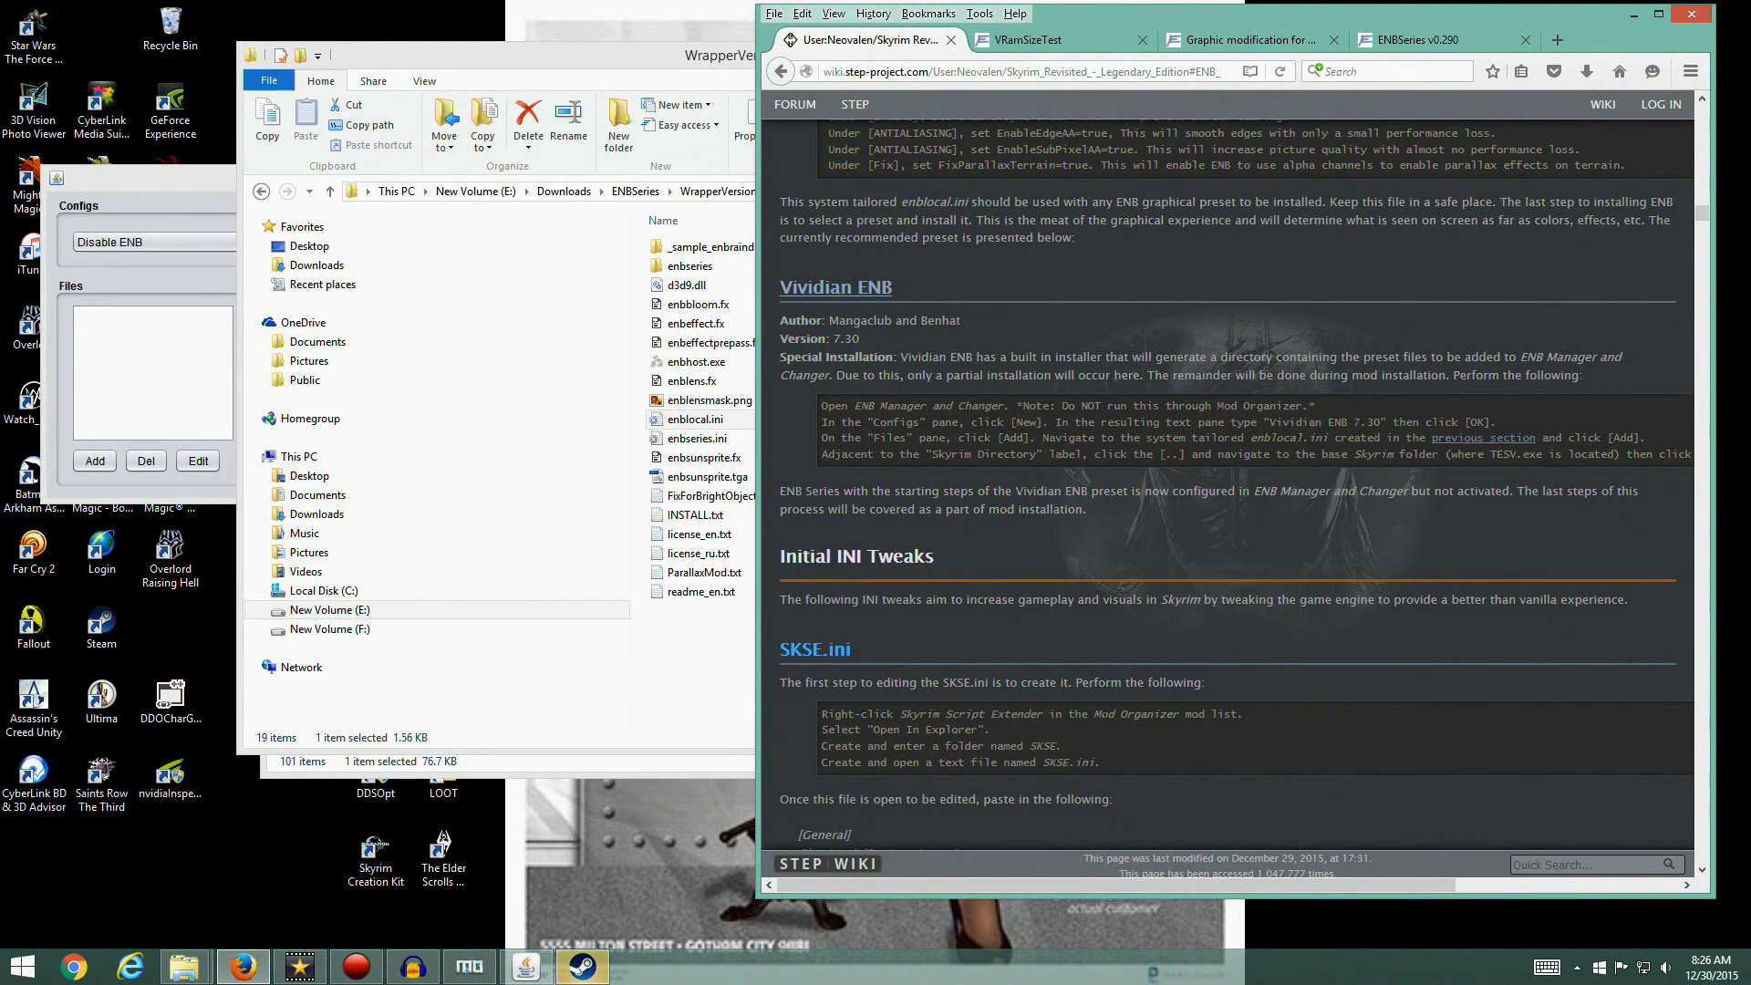
key(ctrl+F10)
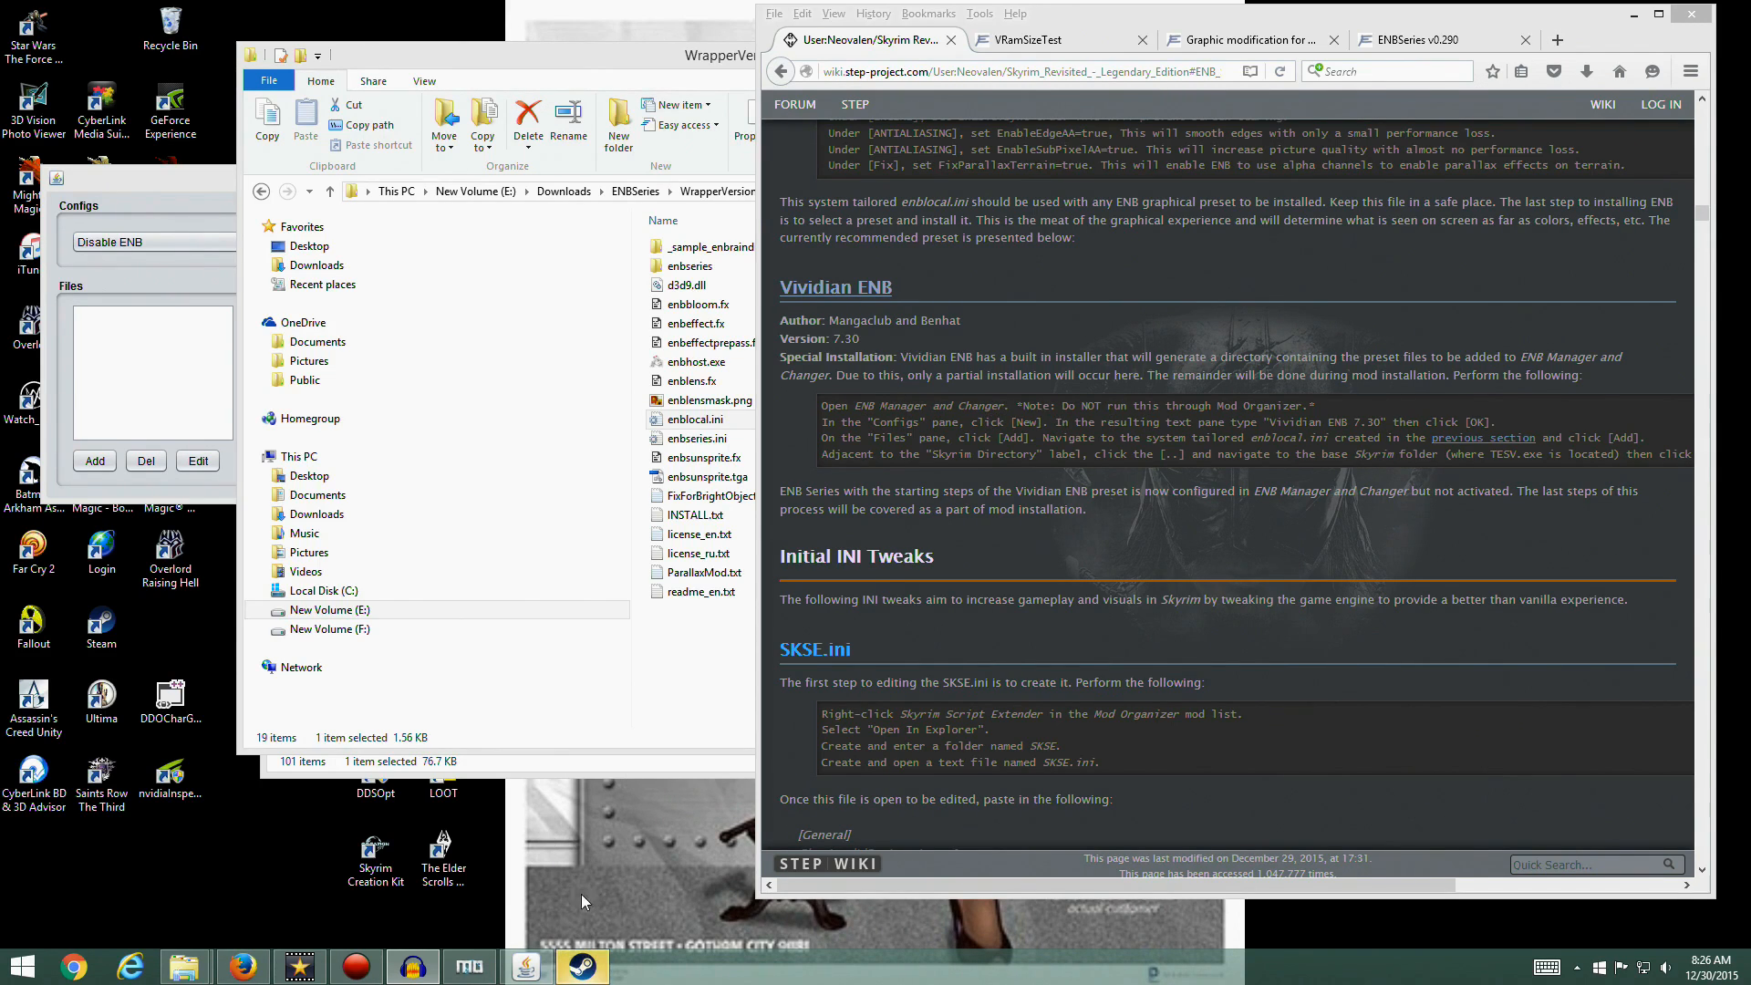
Switch to ENB Manager and create a new config named "Vividian ENB 7.30"
click(526, 969)
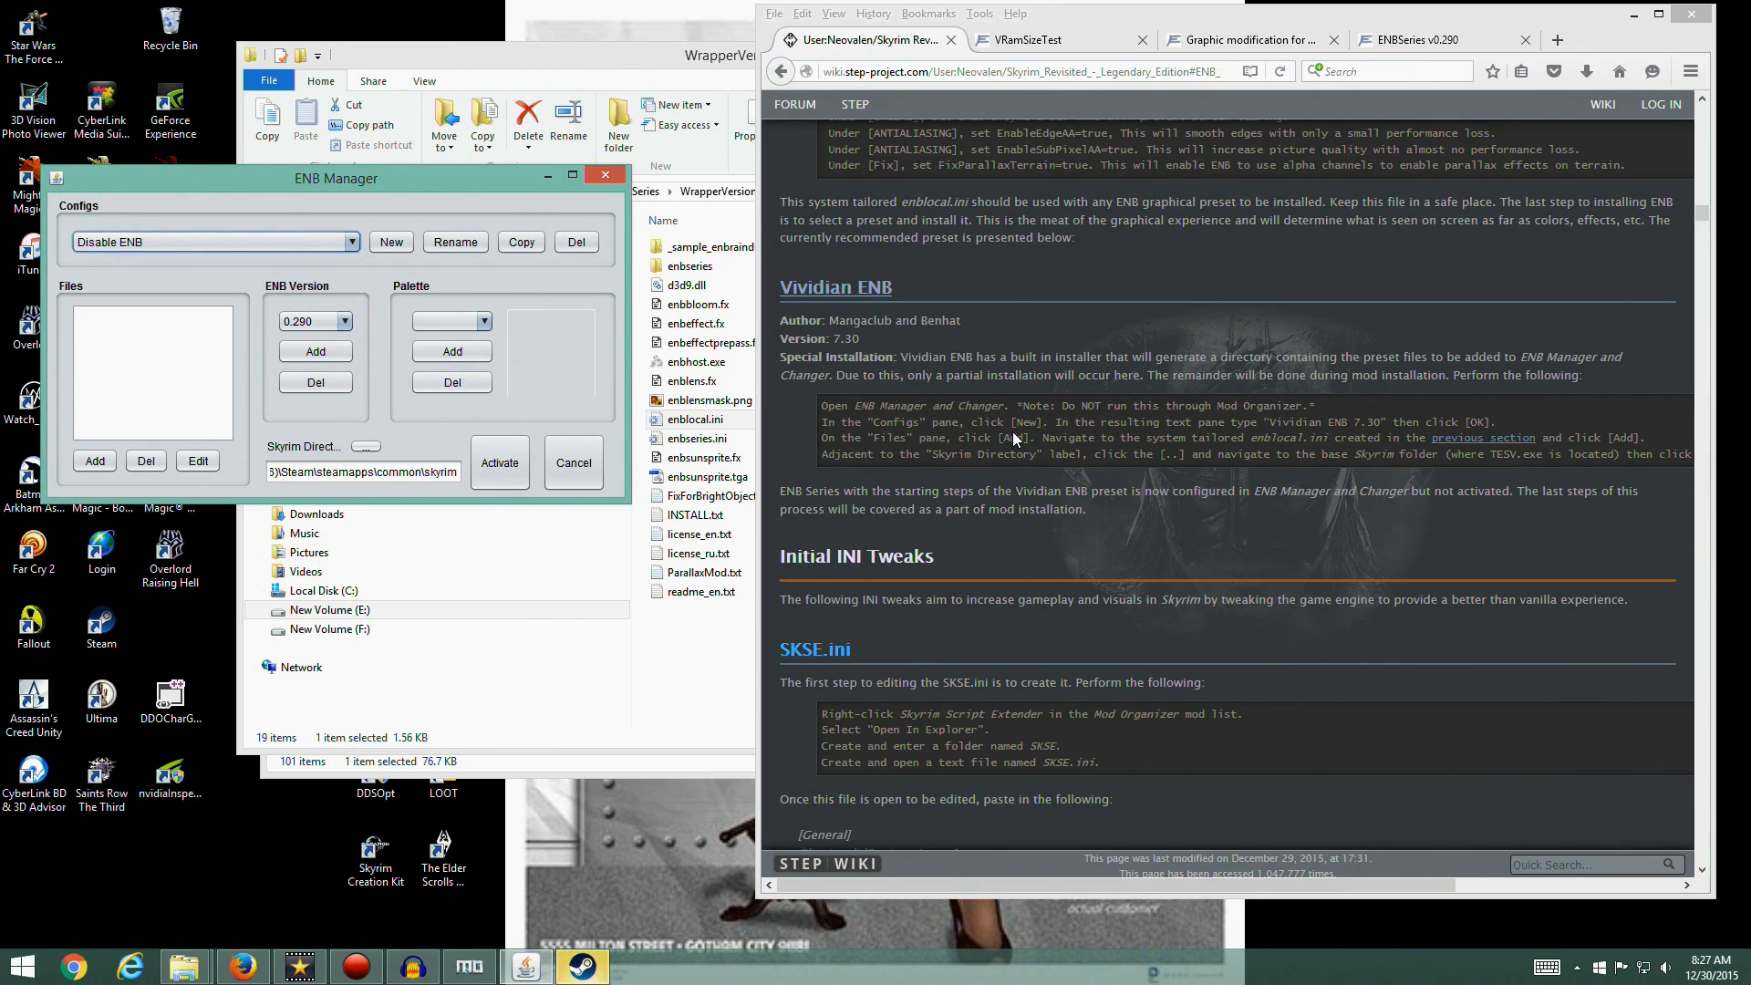
click(391, 243)
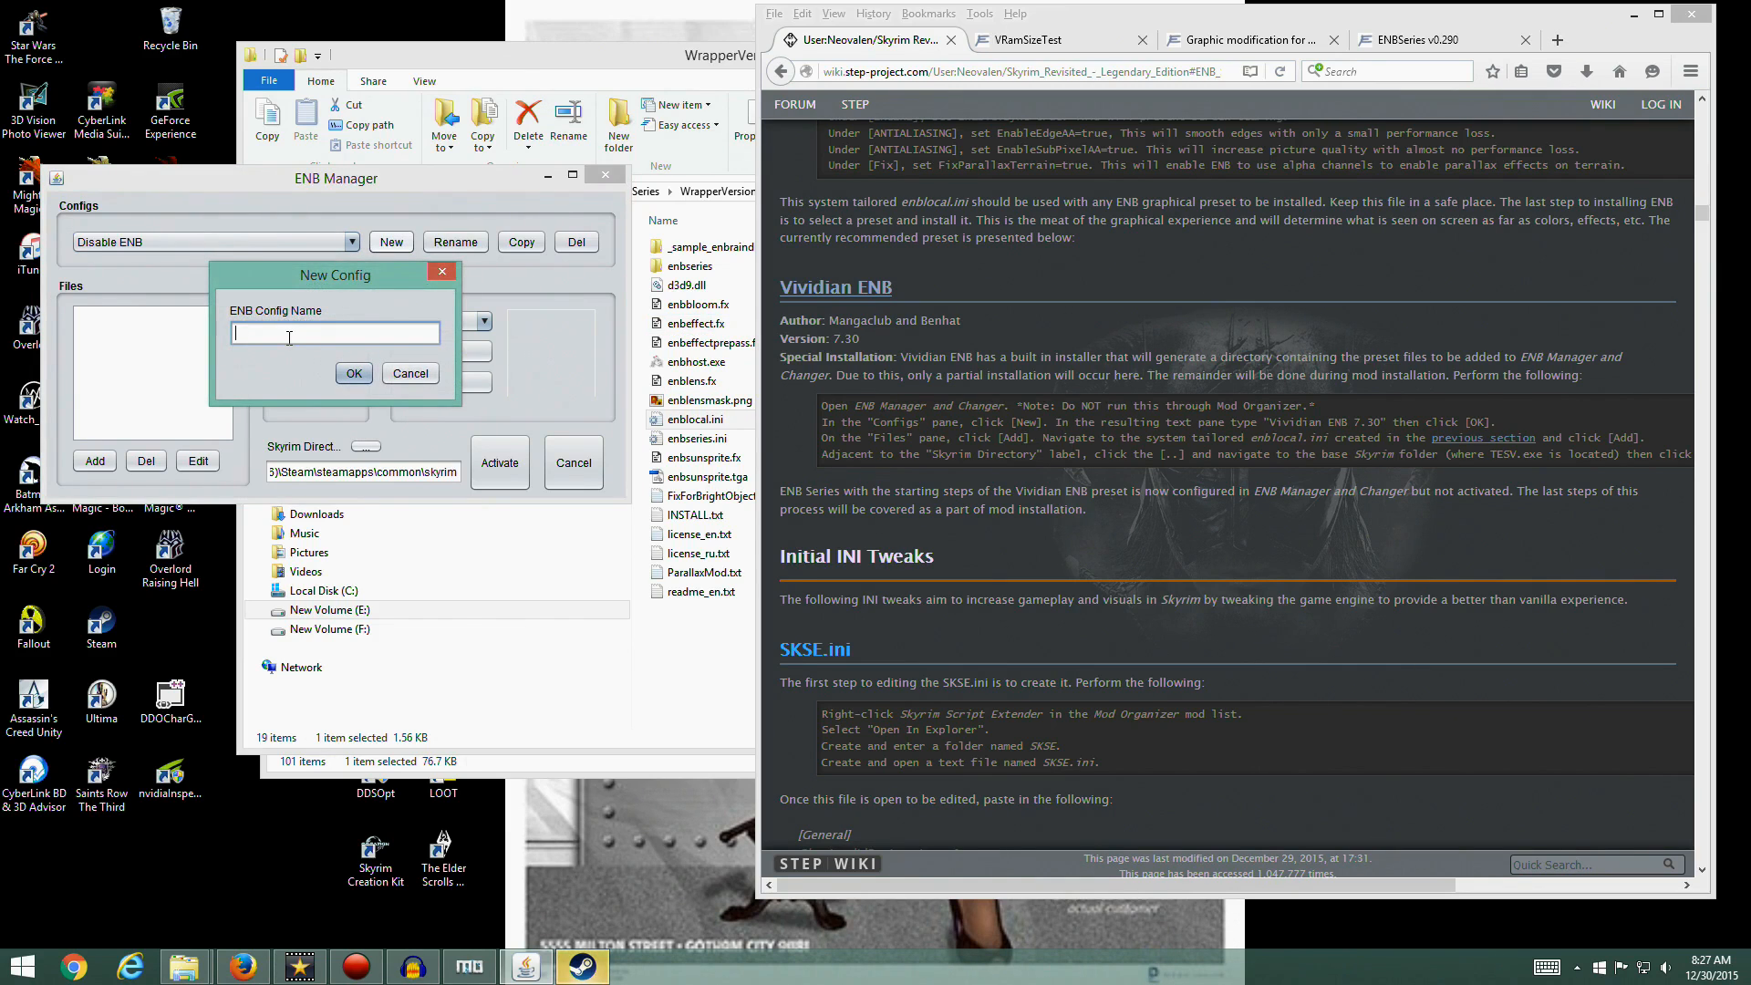
text(Vividian ENB 7.30)
click(349, 374)
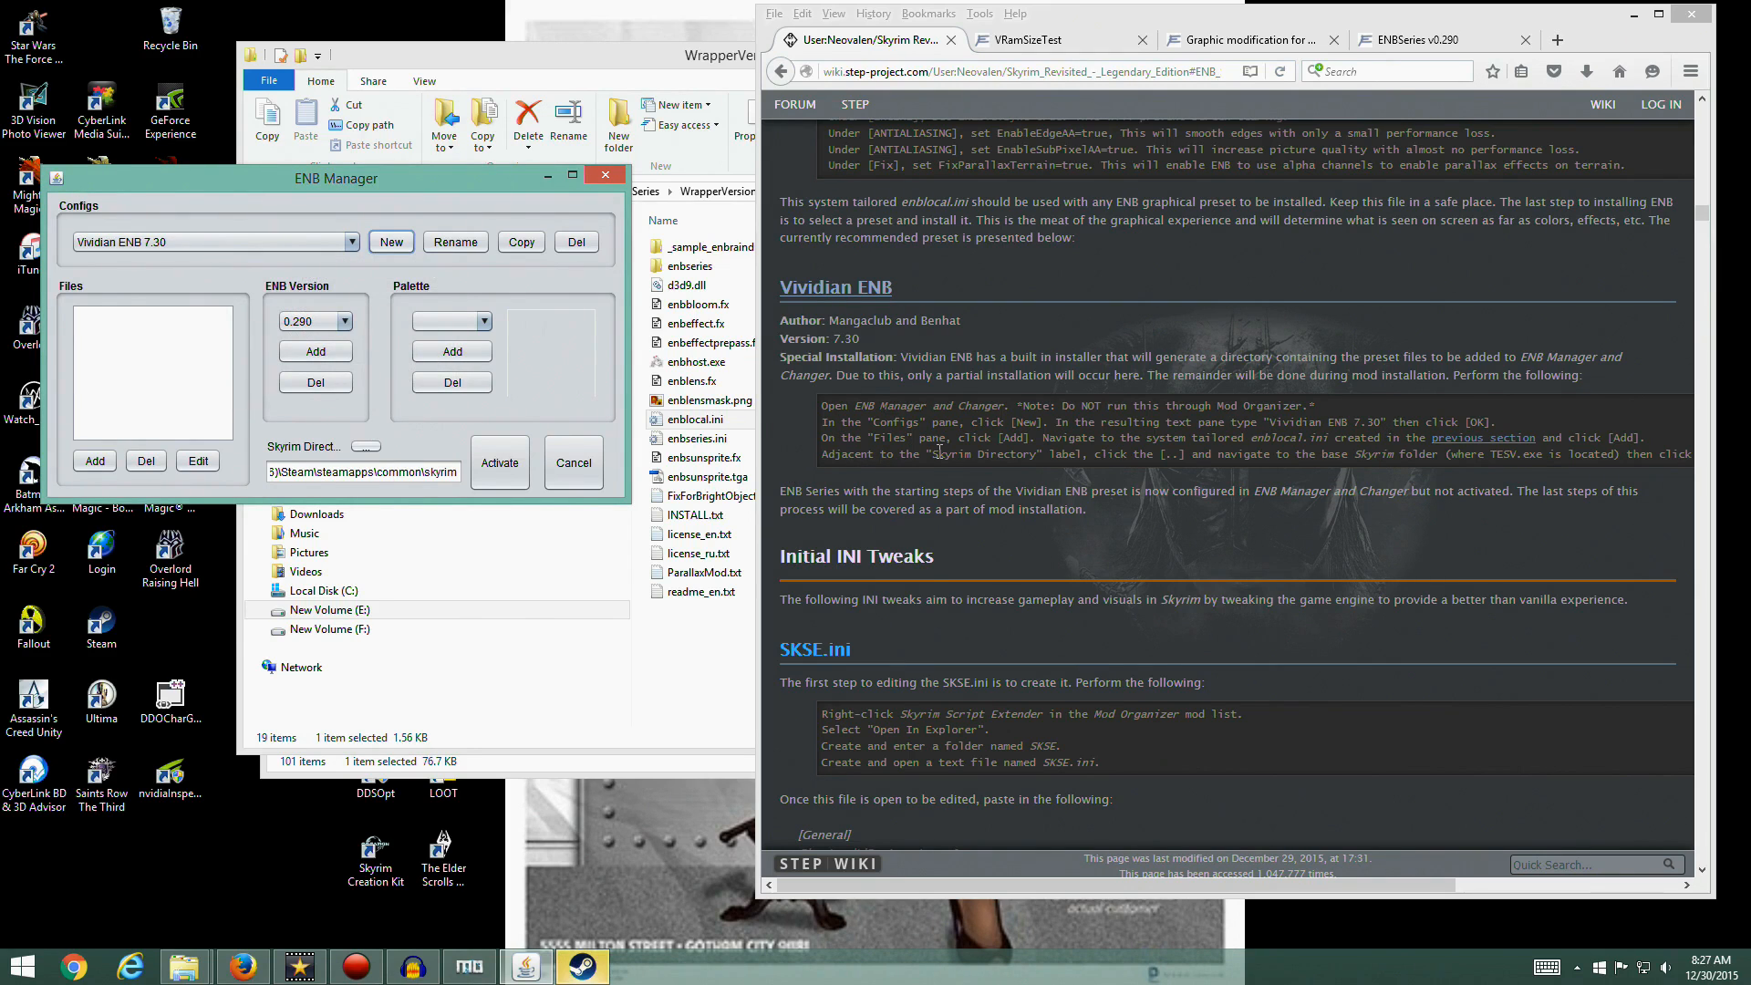
Add the tailored enblocal.ini from the WrapperVersion folder to the Vividian ENB 7.30 config's files
click(90, 462)
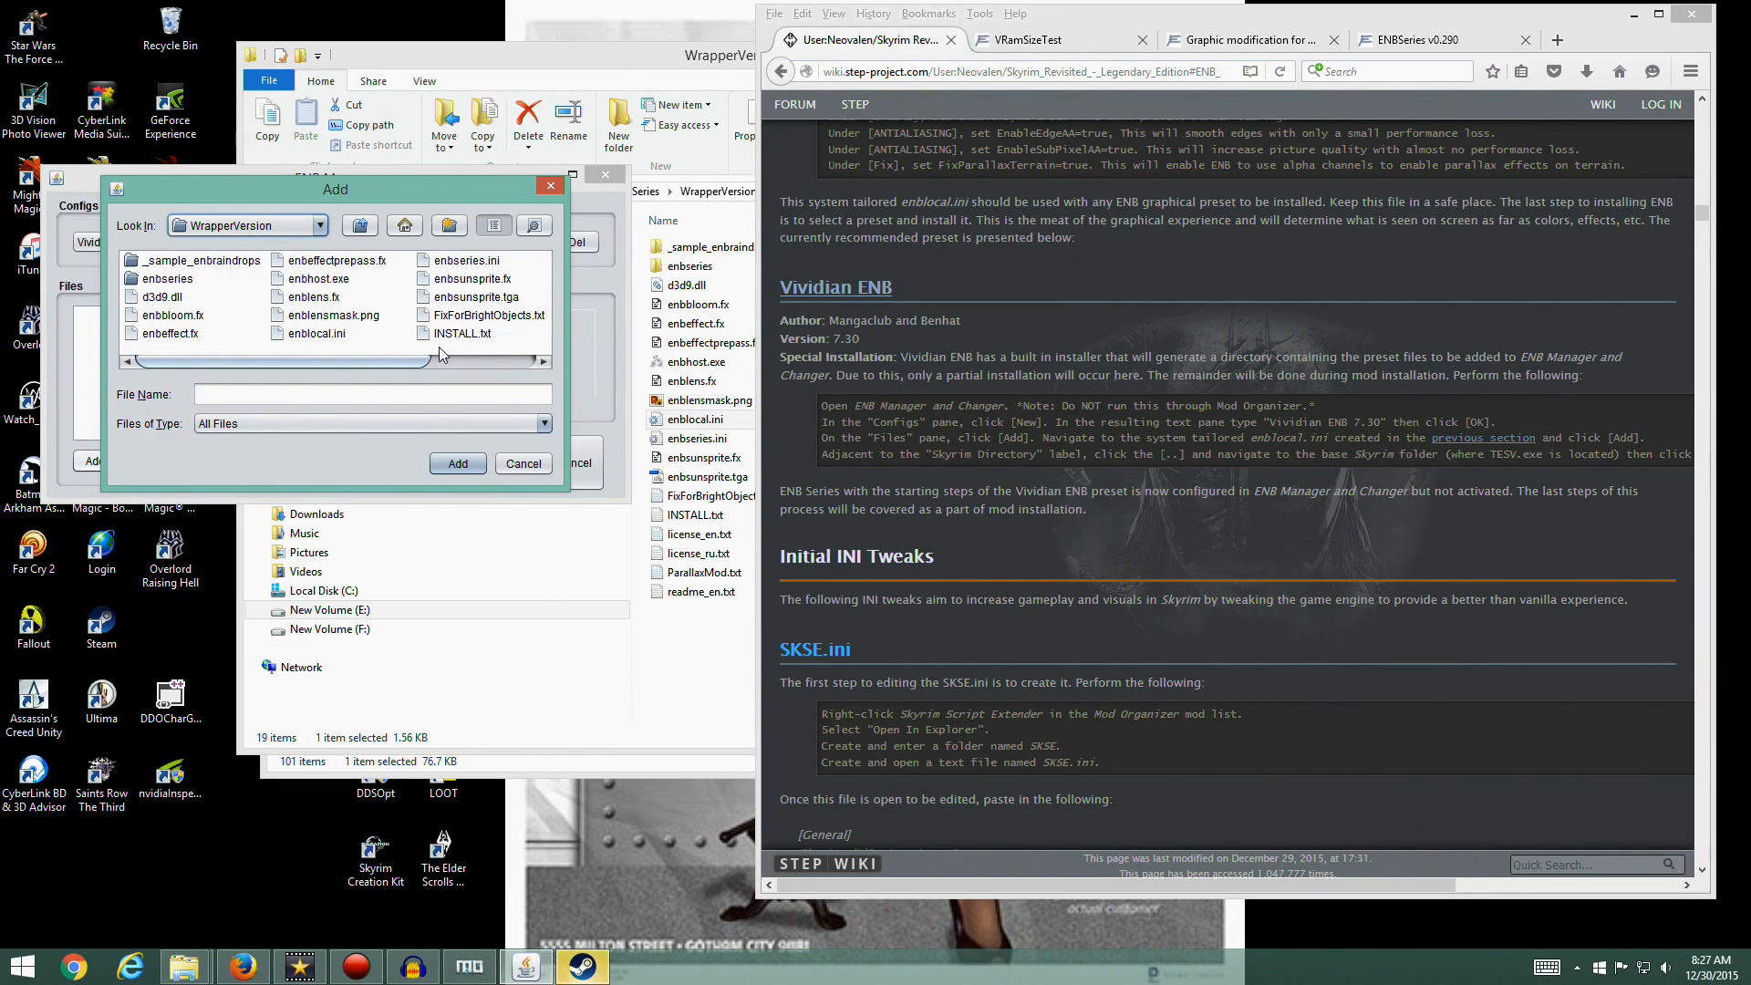
click(312, 336)
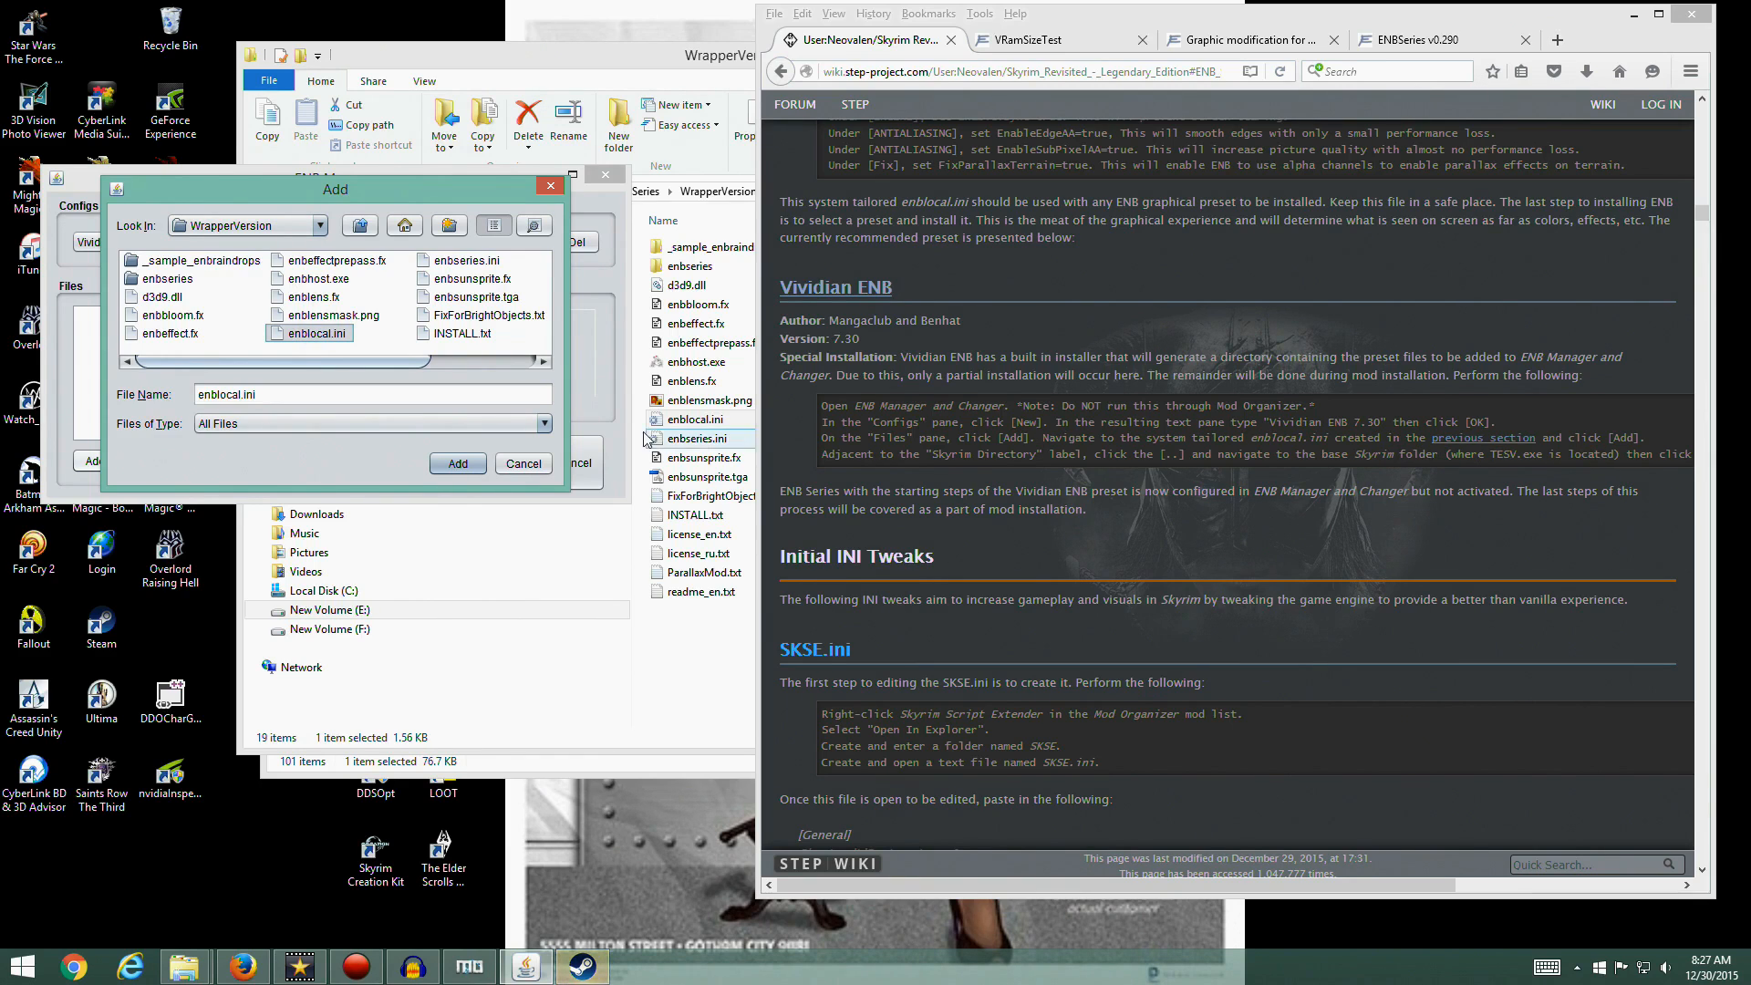
click(458, 463)
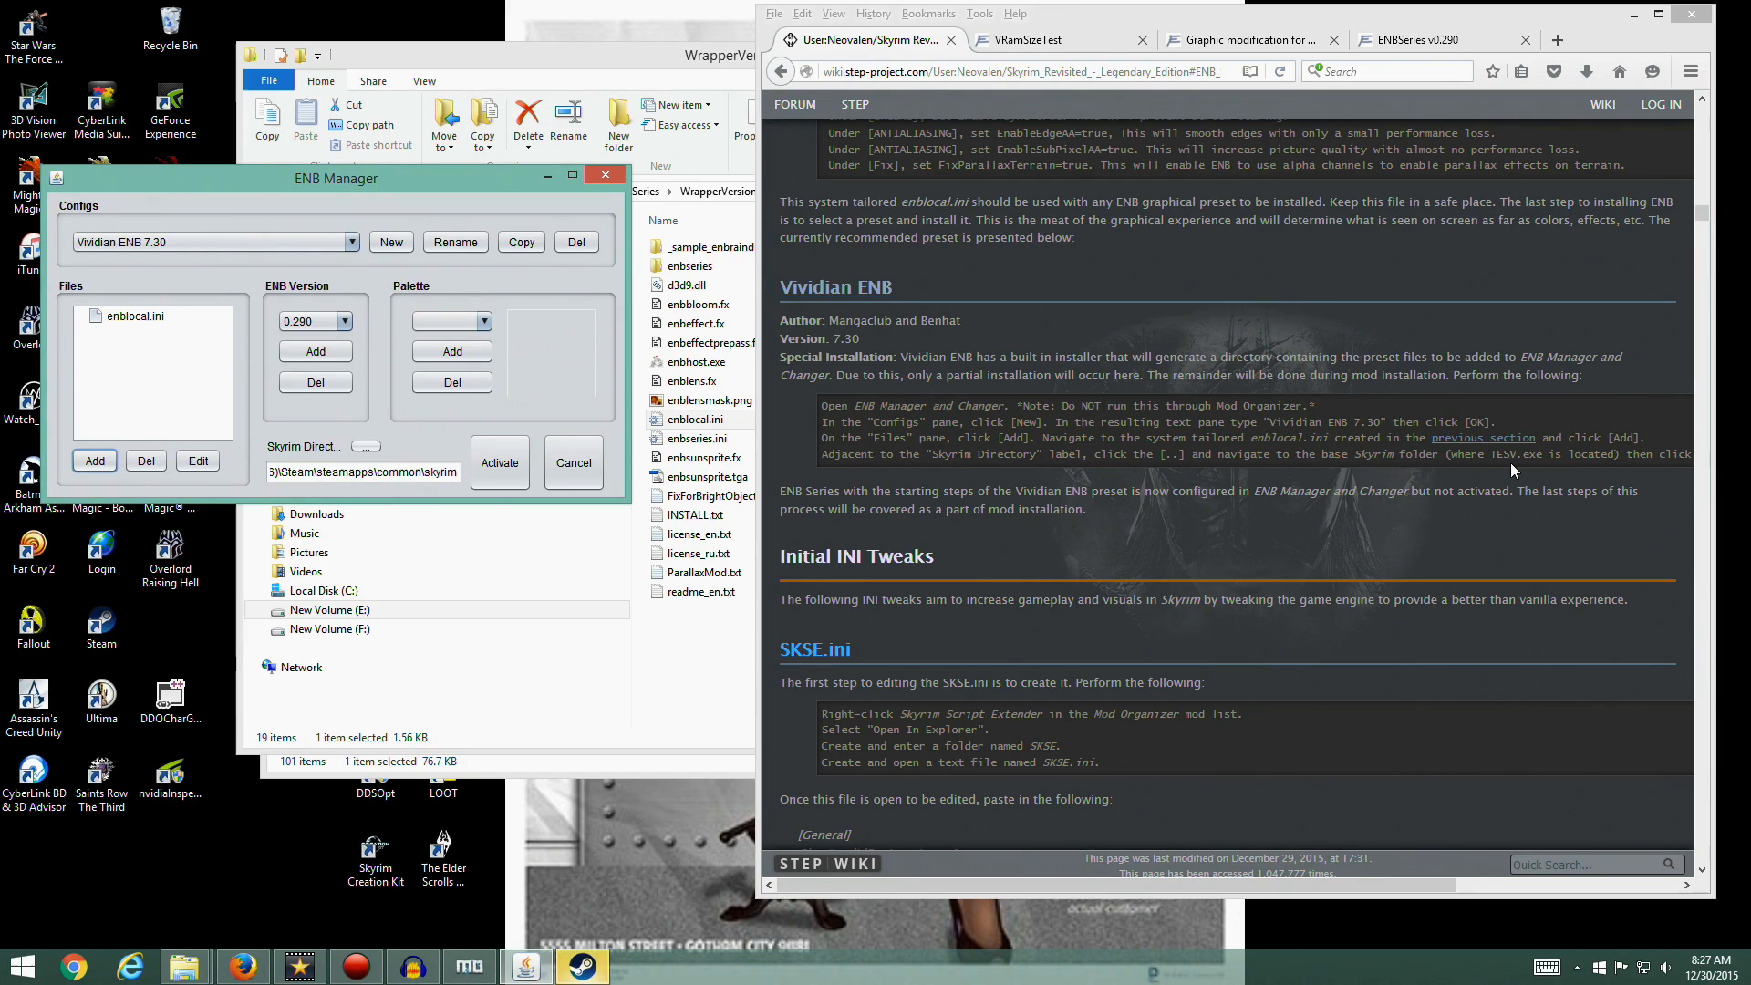
Start choosing the Skyrim directory and browse to E:\SteamLibrary\steamapps\common
click(366, 447)
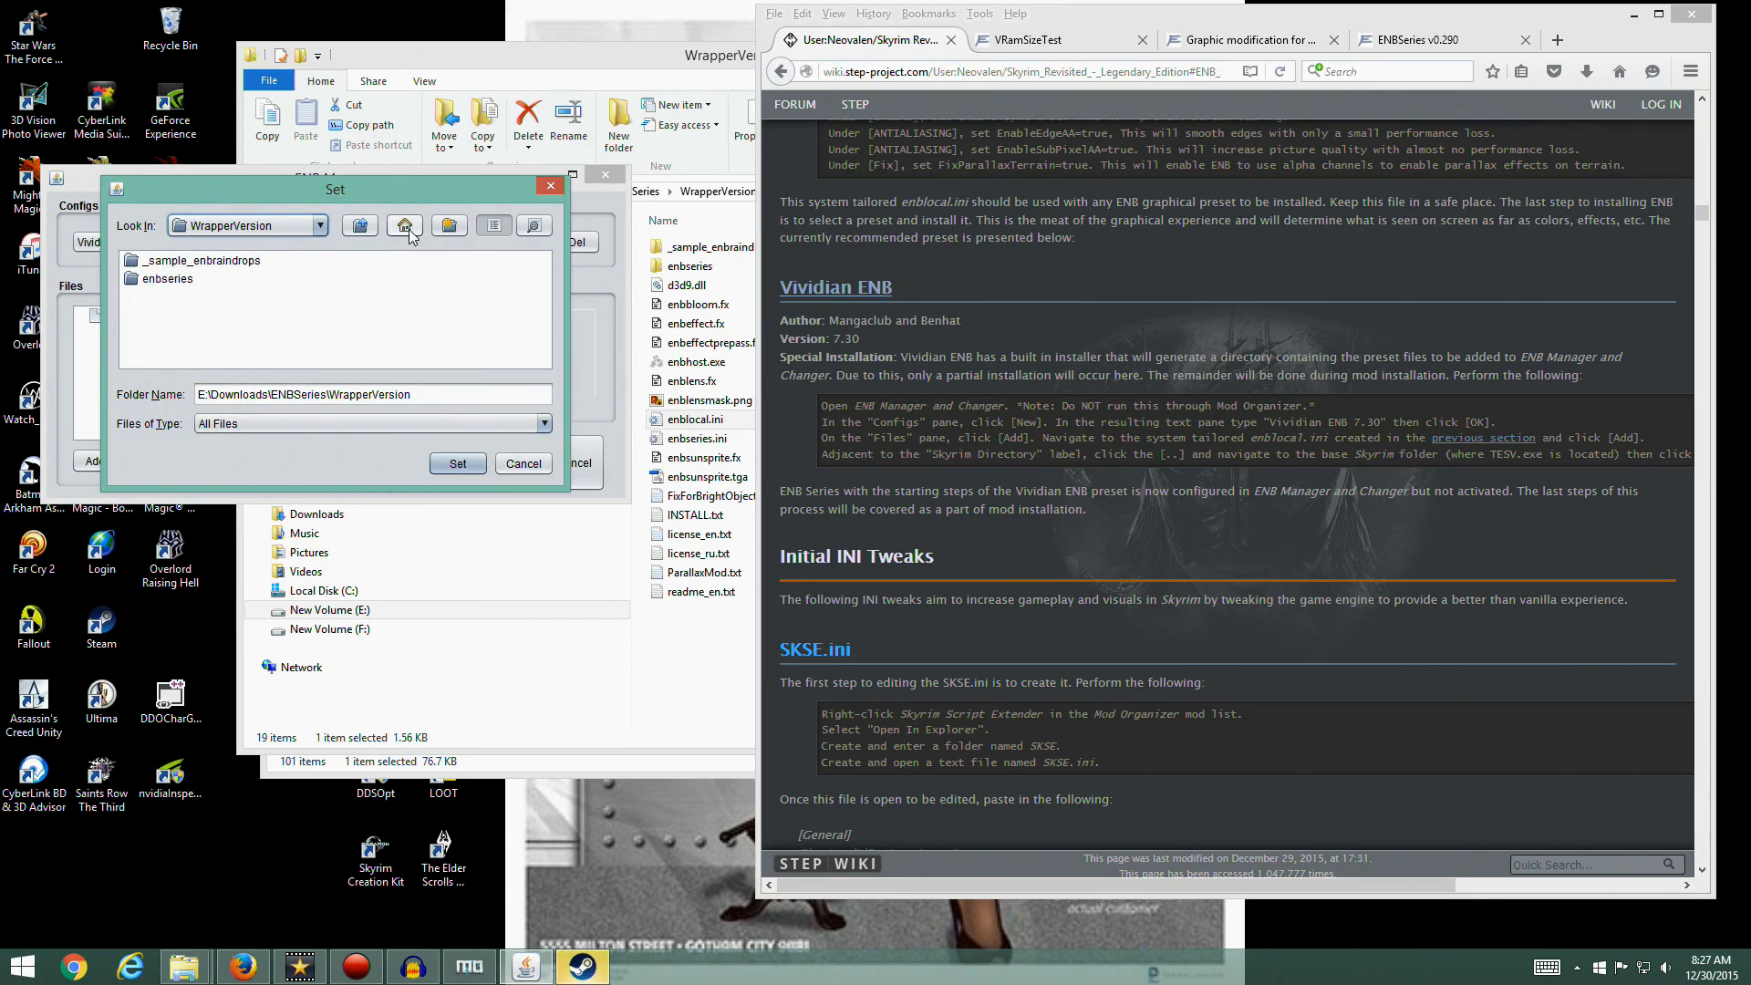
click(360, 228)
click(360, 228)
click(360, 227)
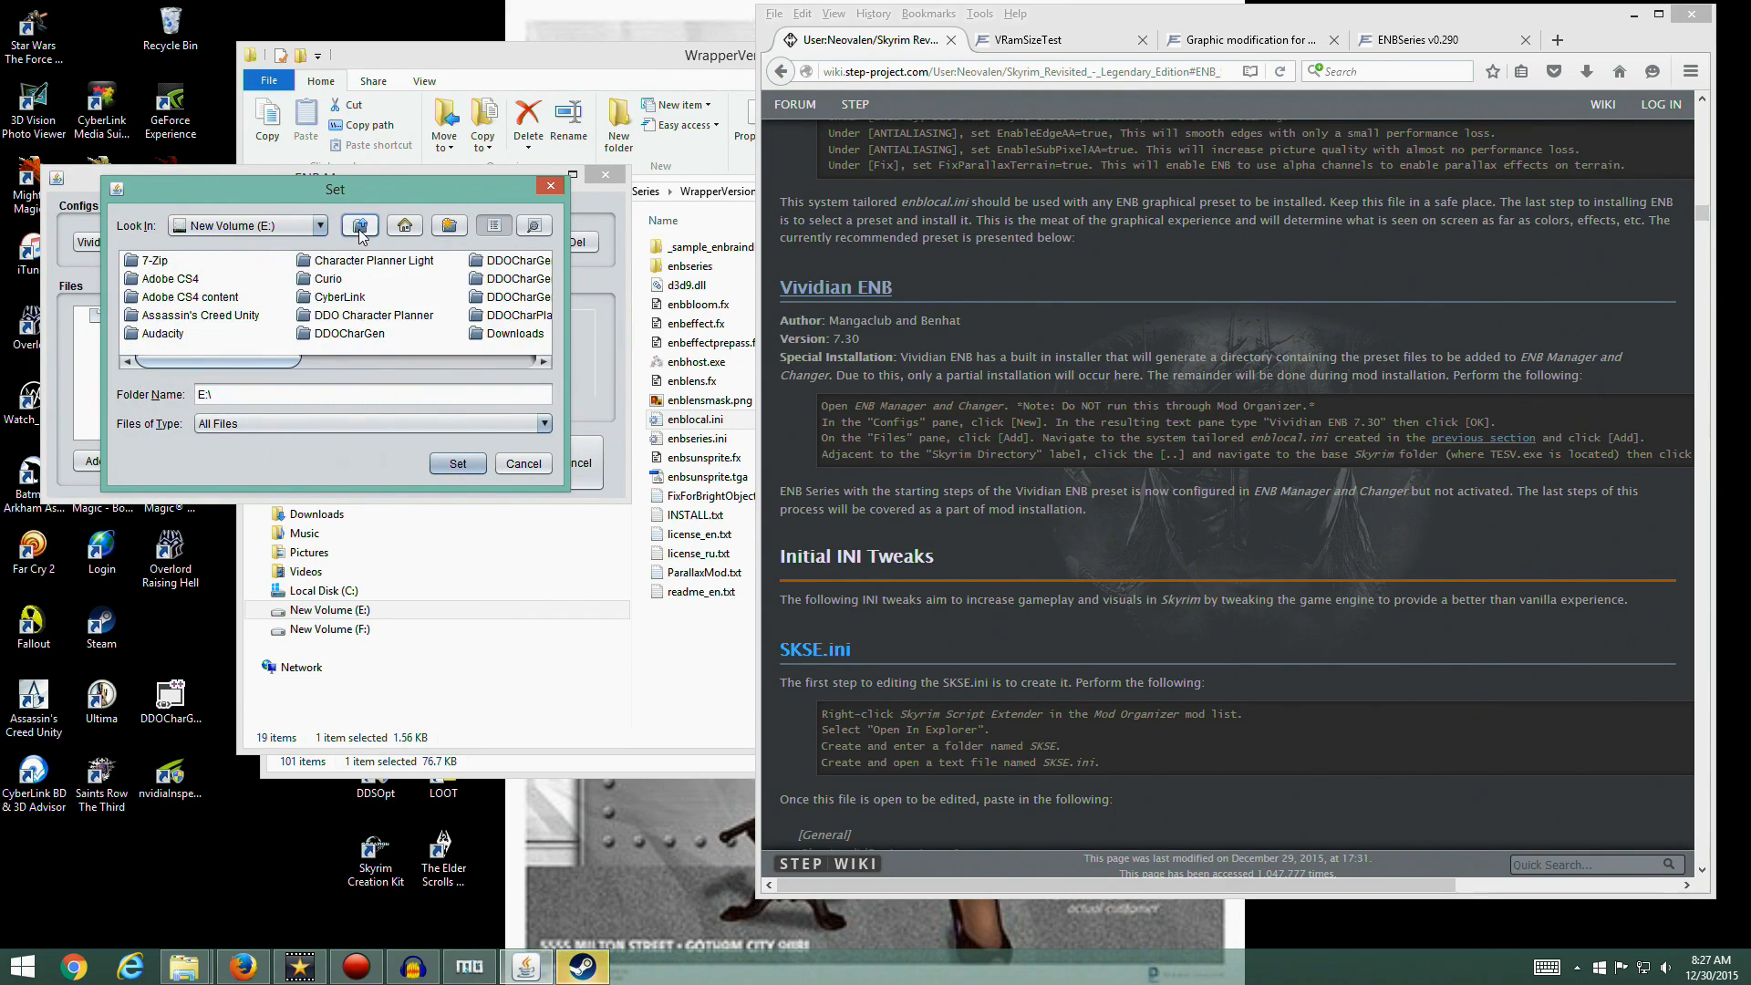
drag(288, 364, 458, 352)
double_click(415, 297)
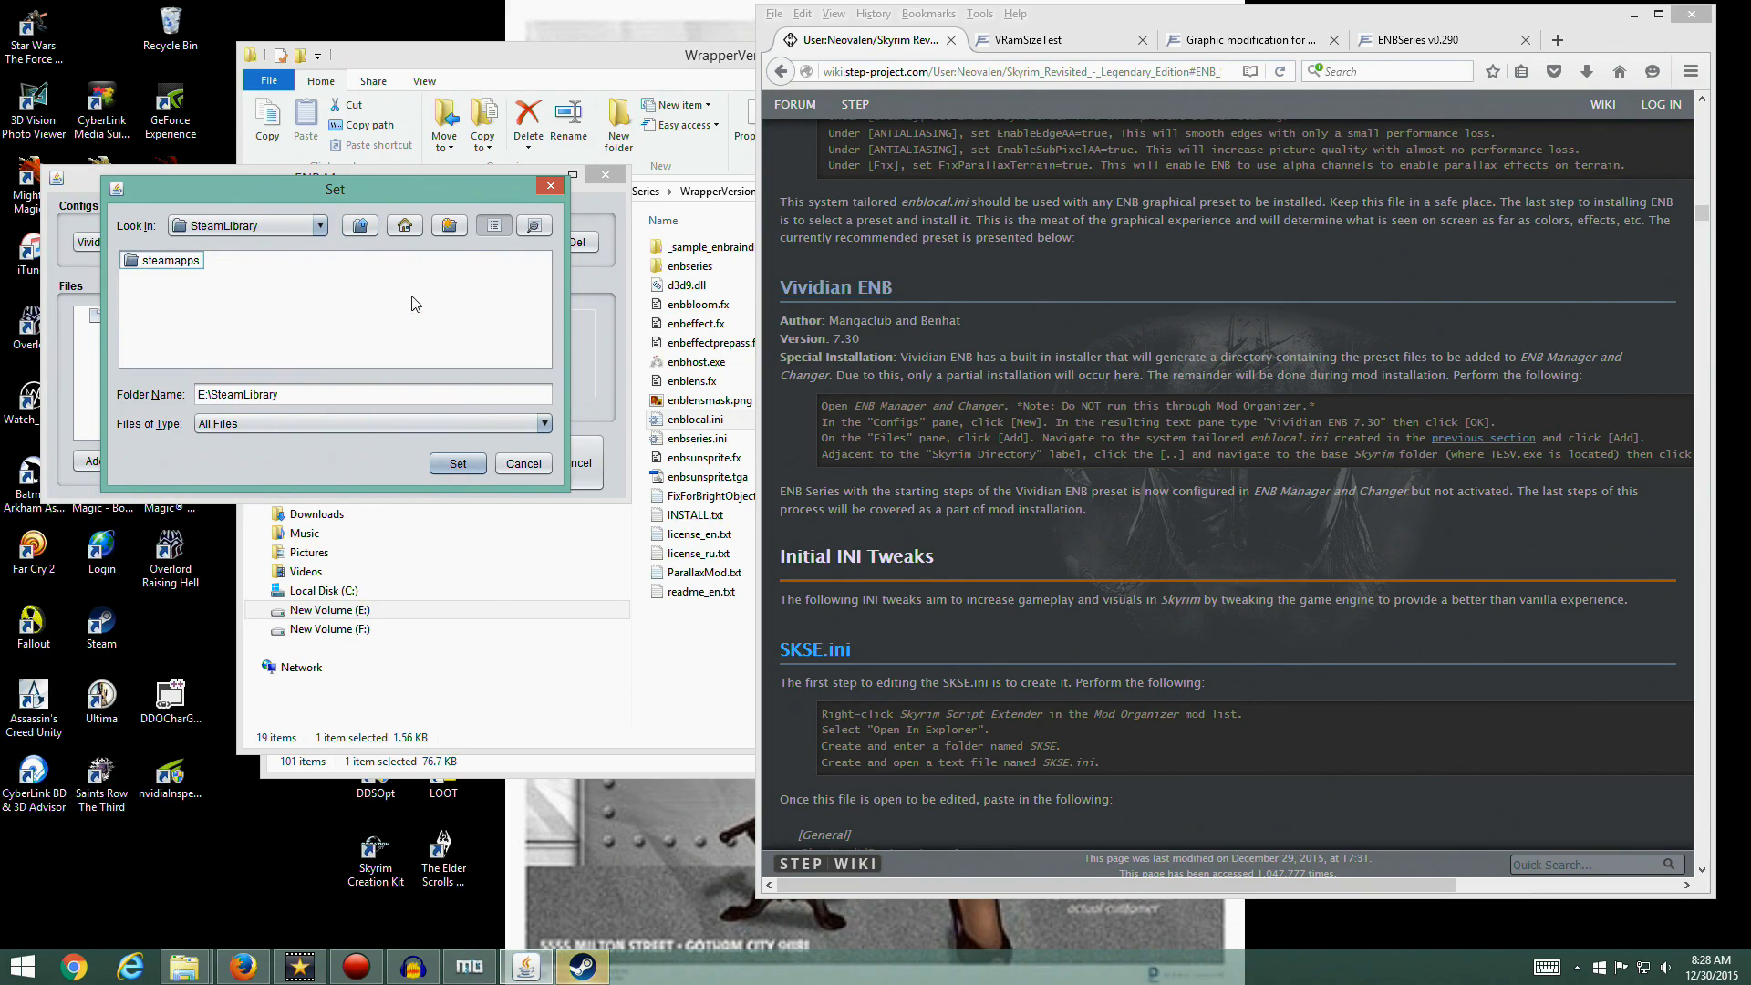
double_click(173, 262)
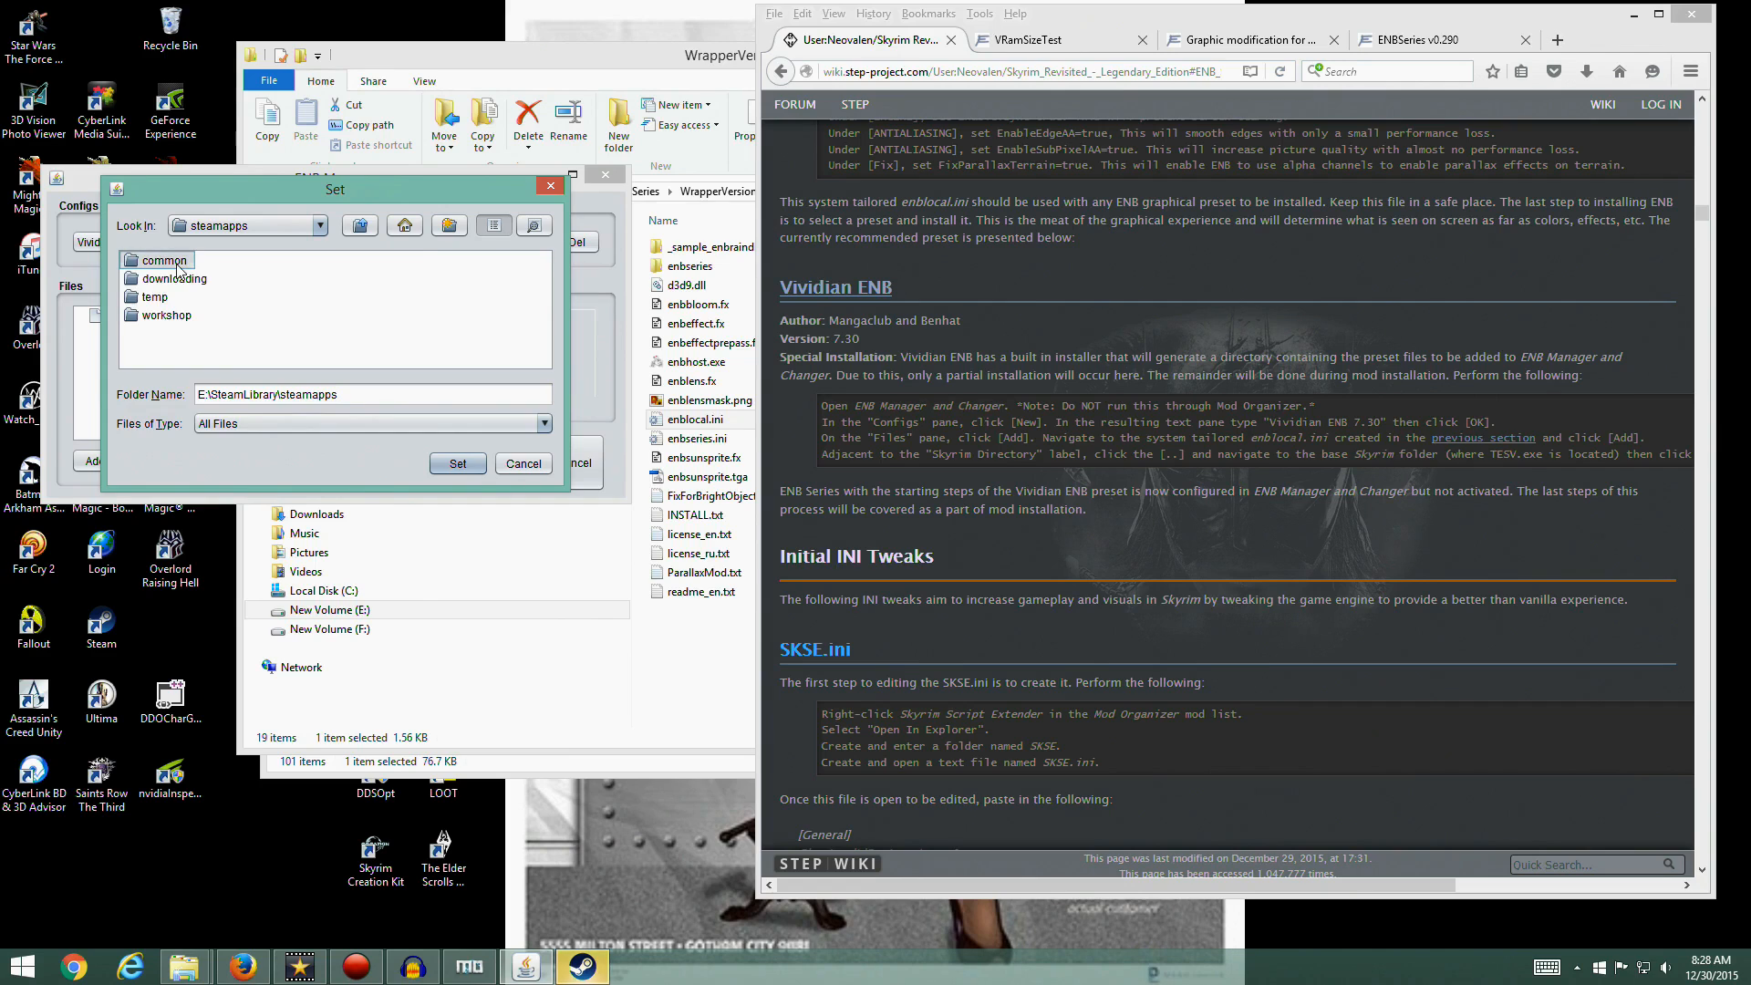
double_click(160, 261)
Set the Skyrim directory to E:\SteamLibrary\steamapps\common\Skyrim, check the guide's directory instruction and close ENB Manager
click(397, 363)
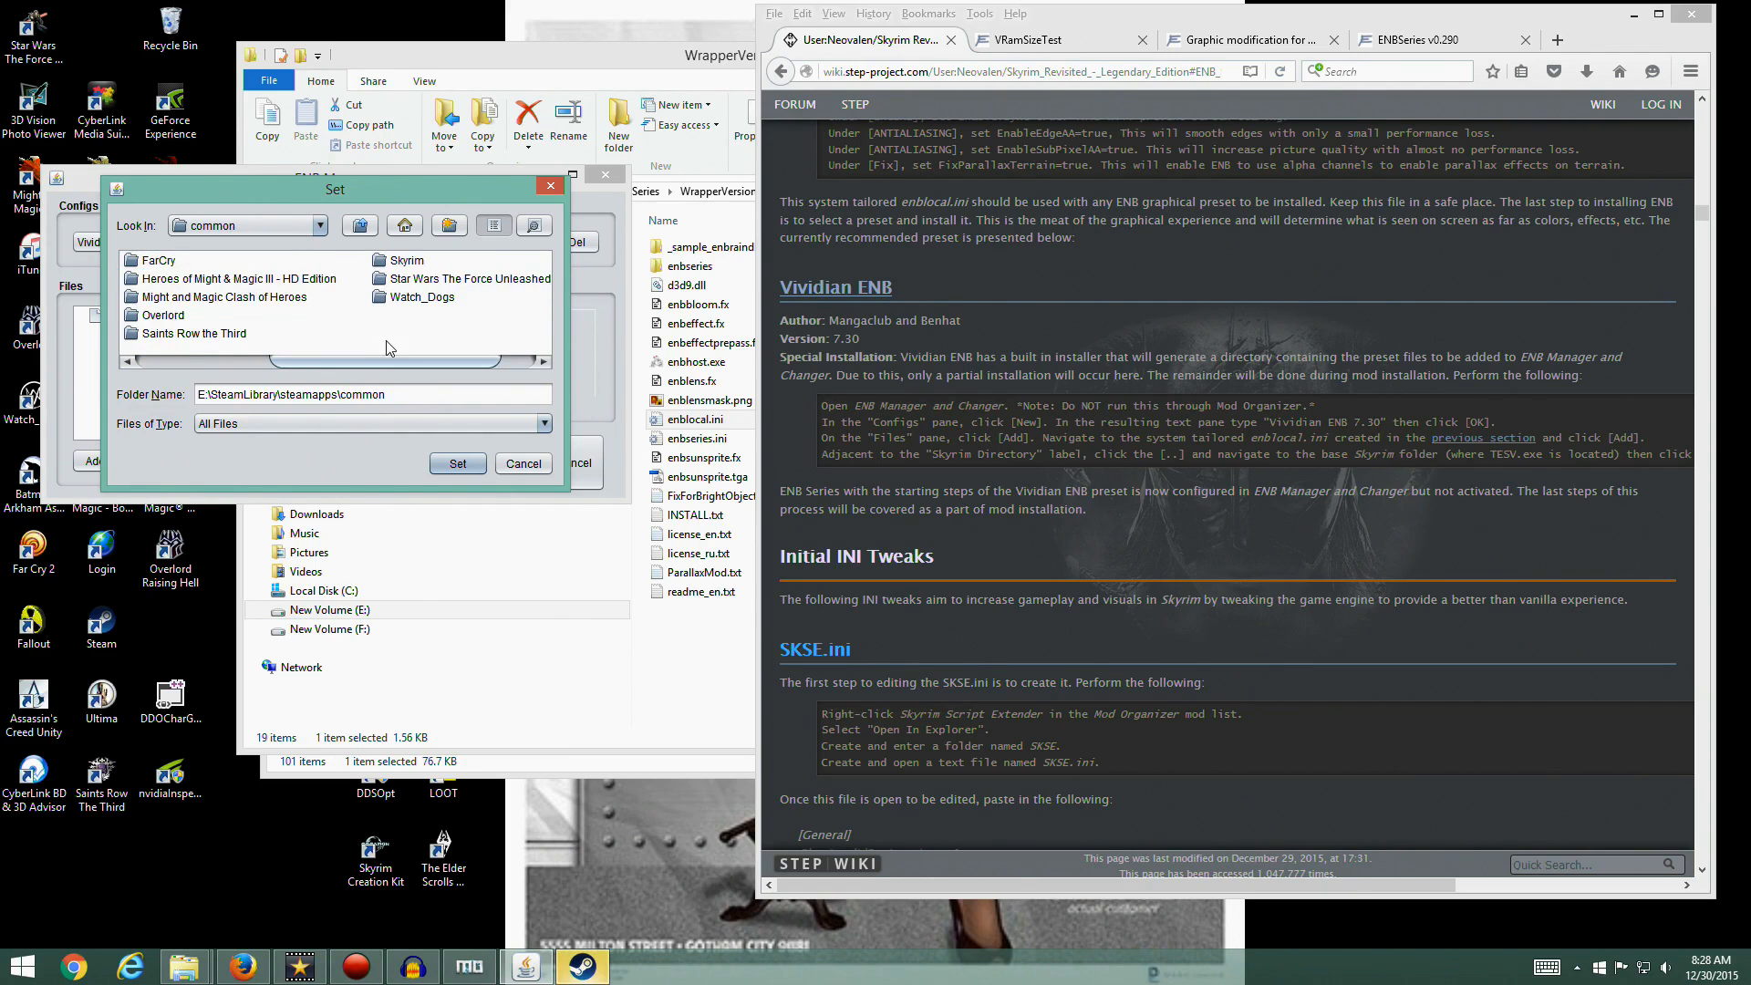
click(395, 265)
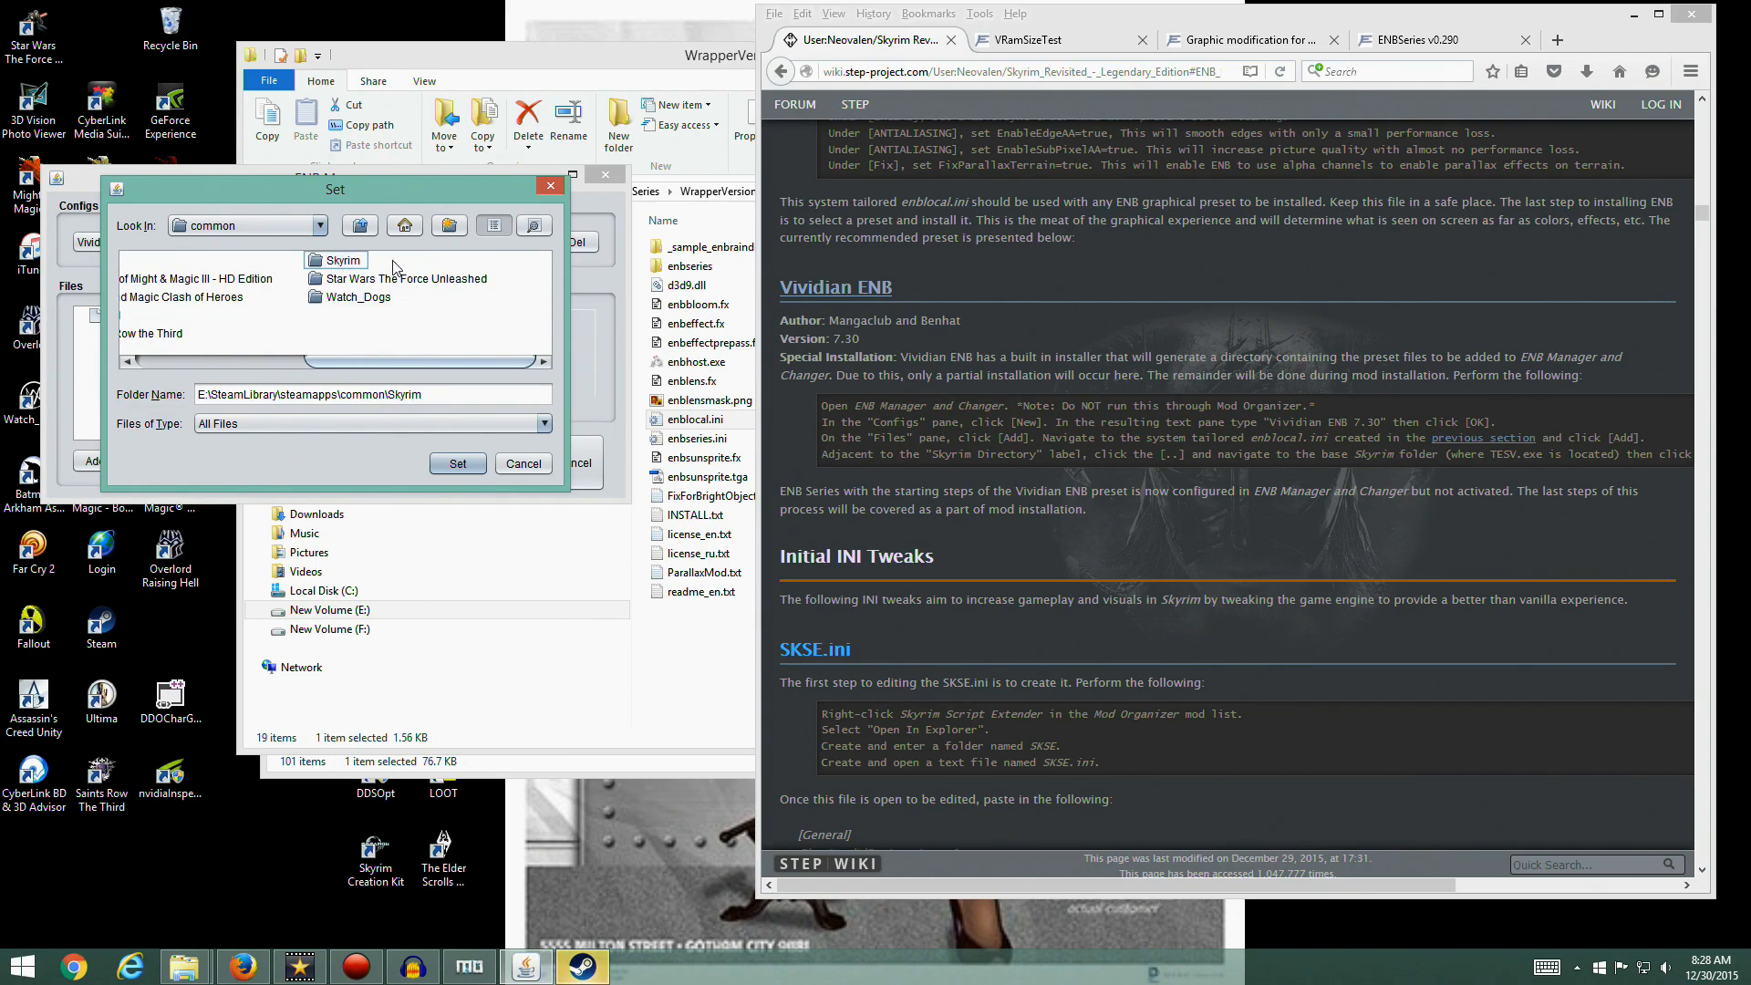
drag(339, 363, 398, 363)
click(345, 262)
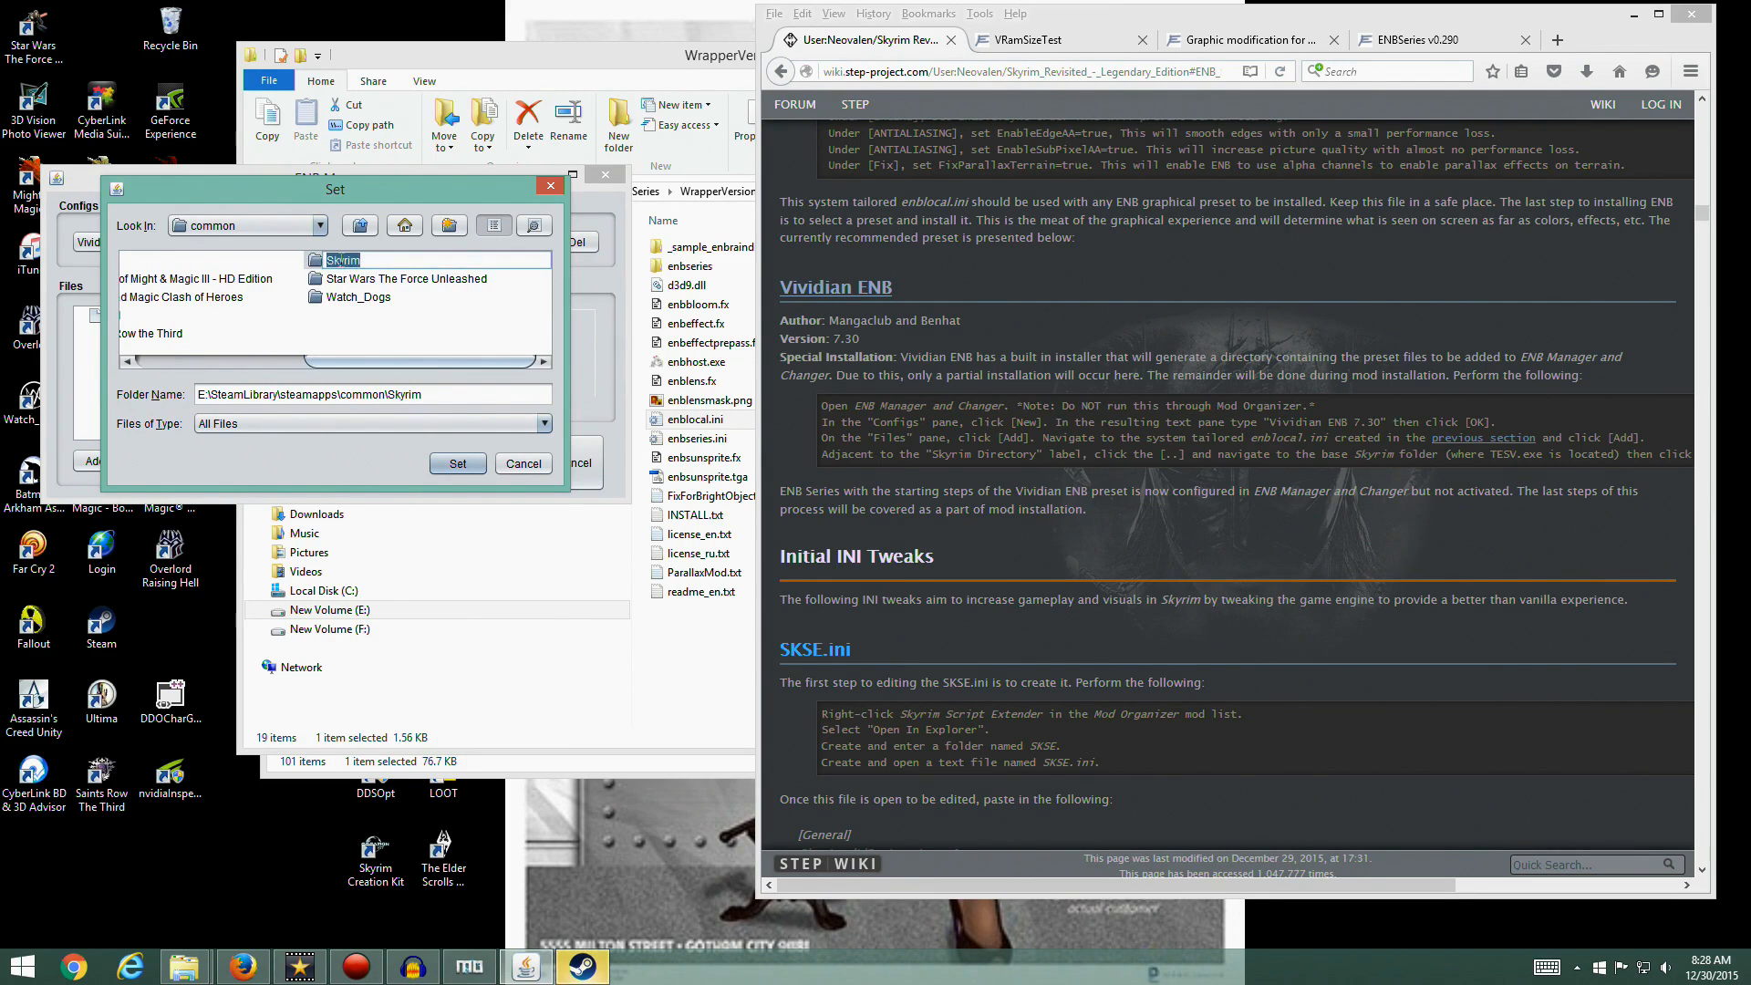
click(332, 280)
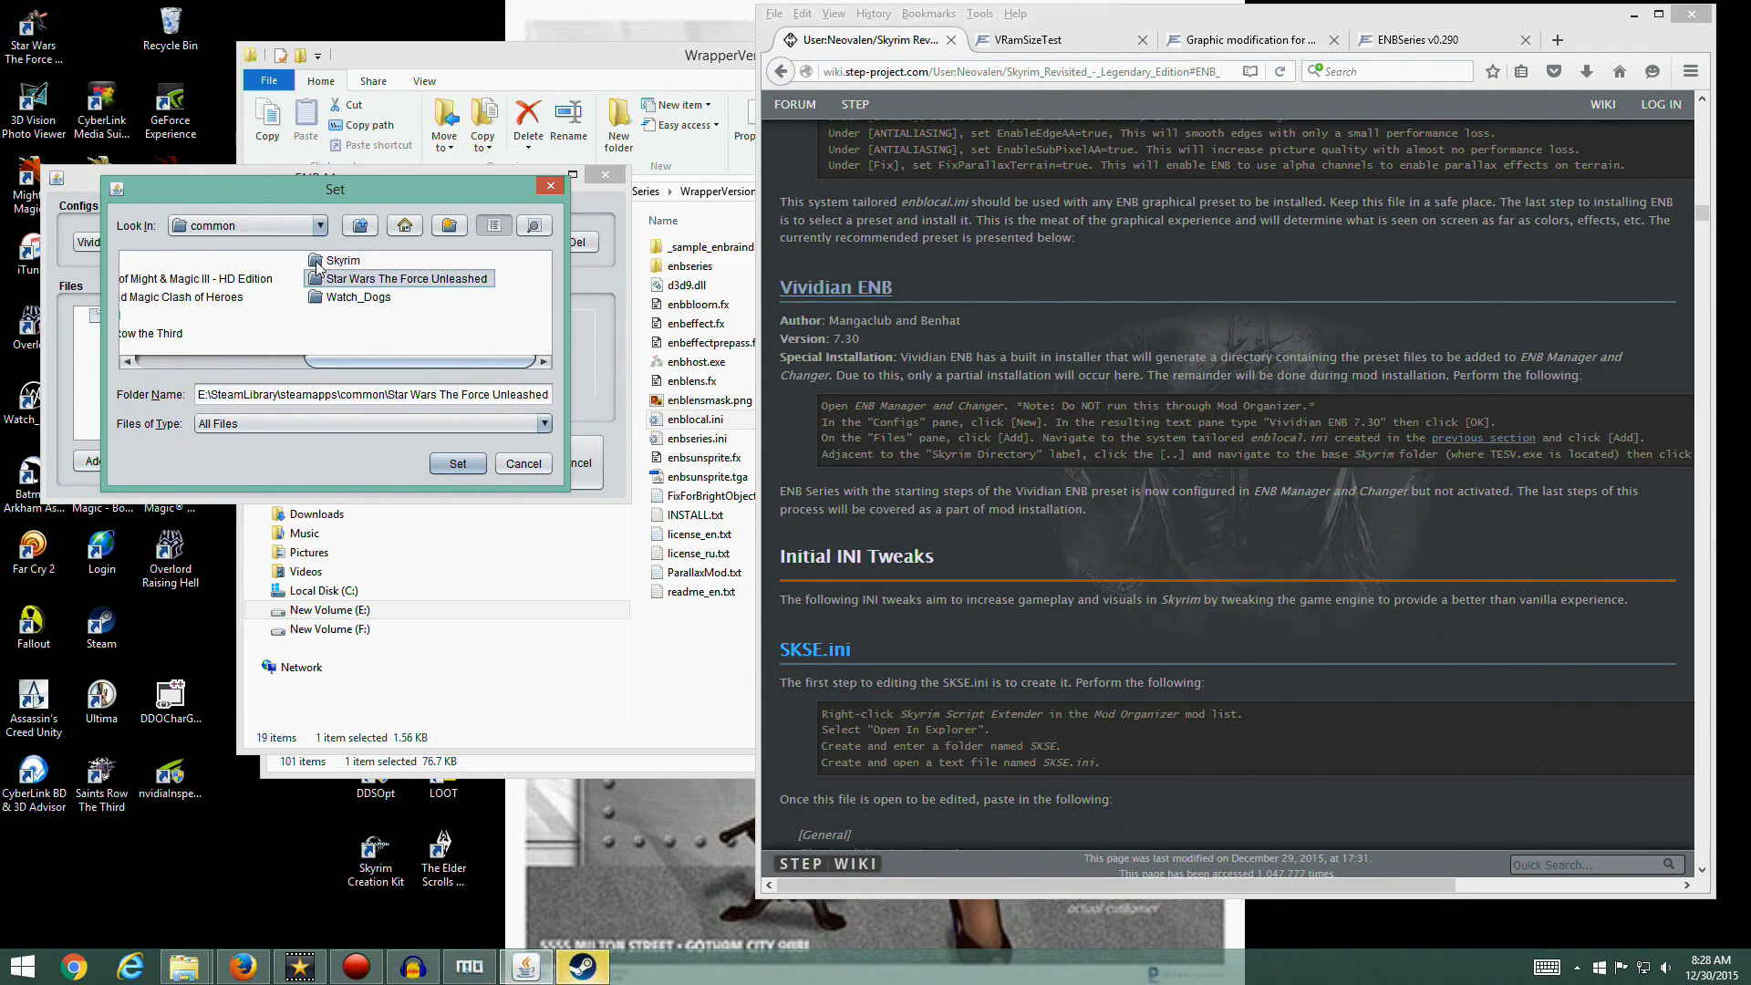
double_click(319, 261)
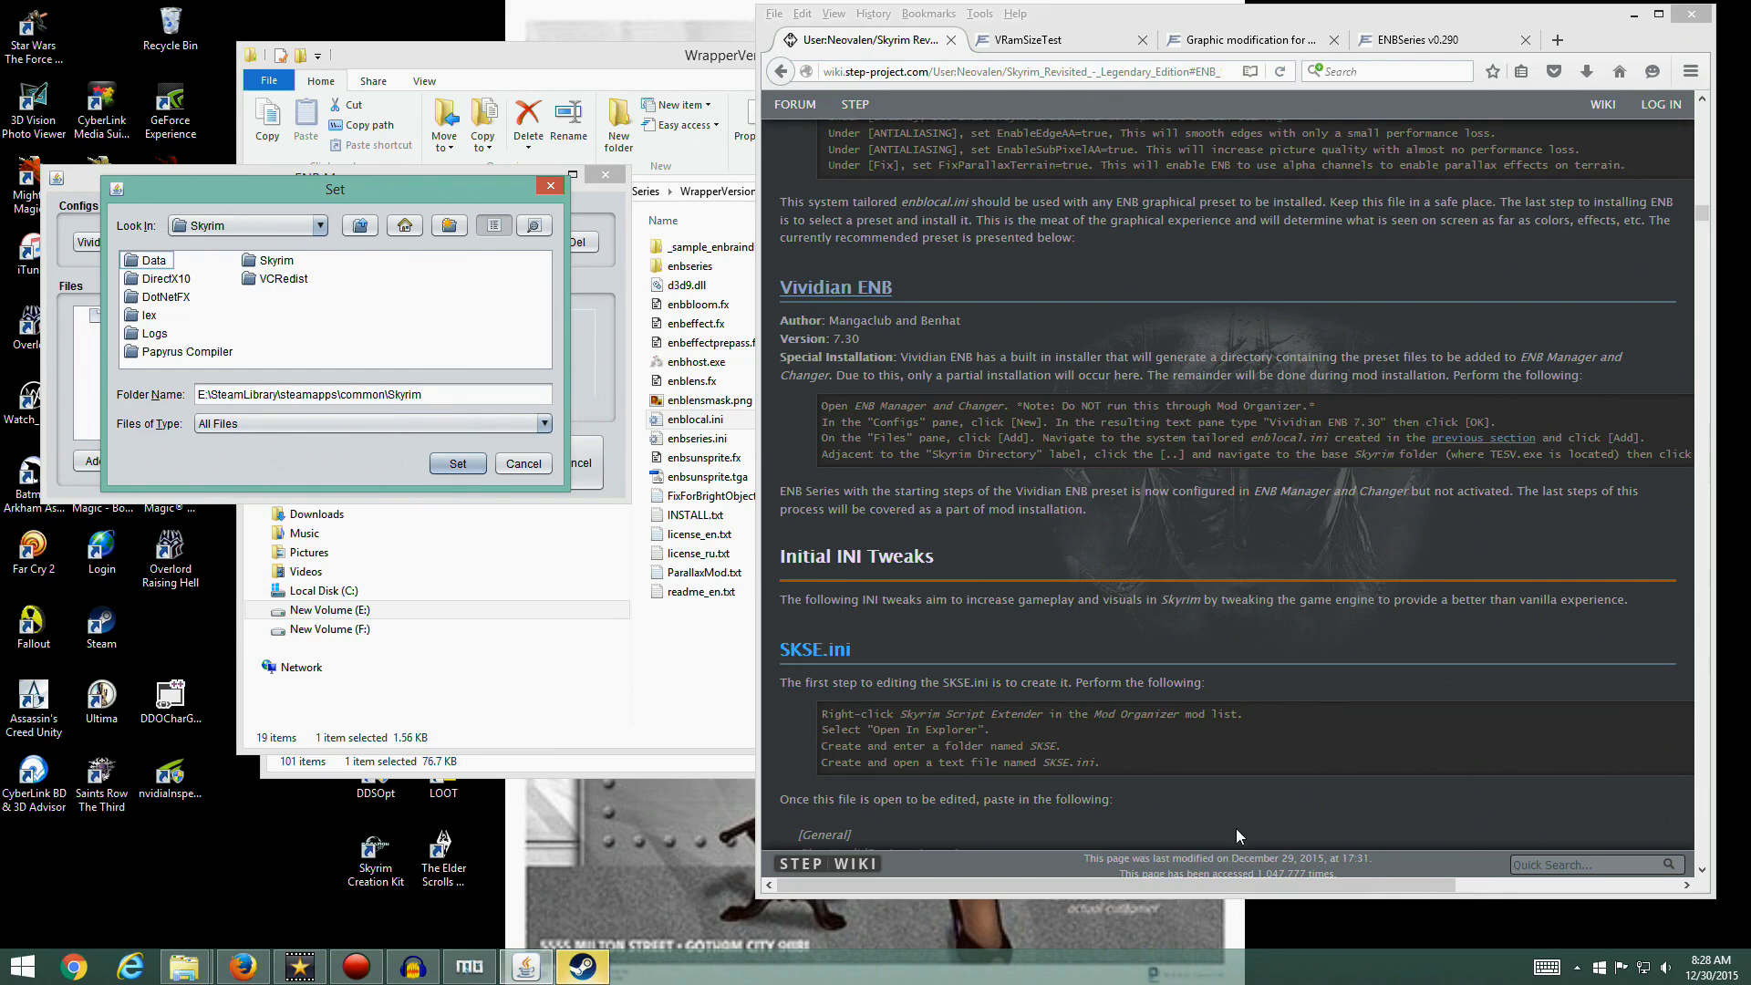
drag(1195, 889, 1277, 879)
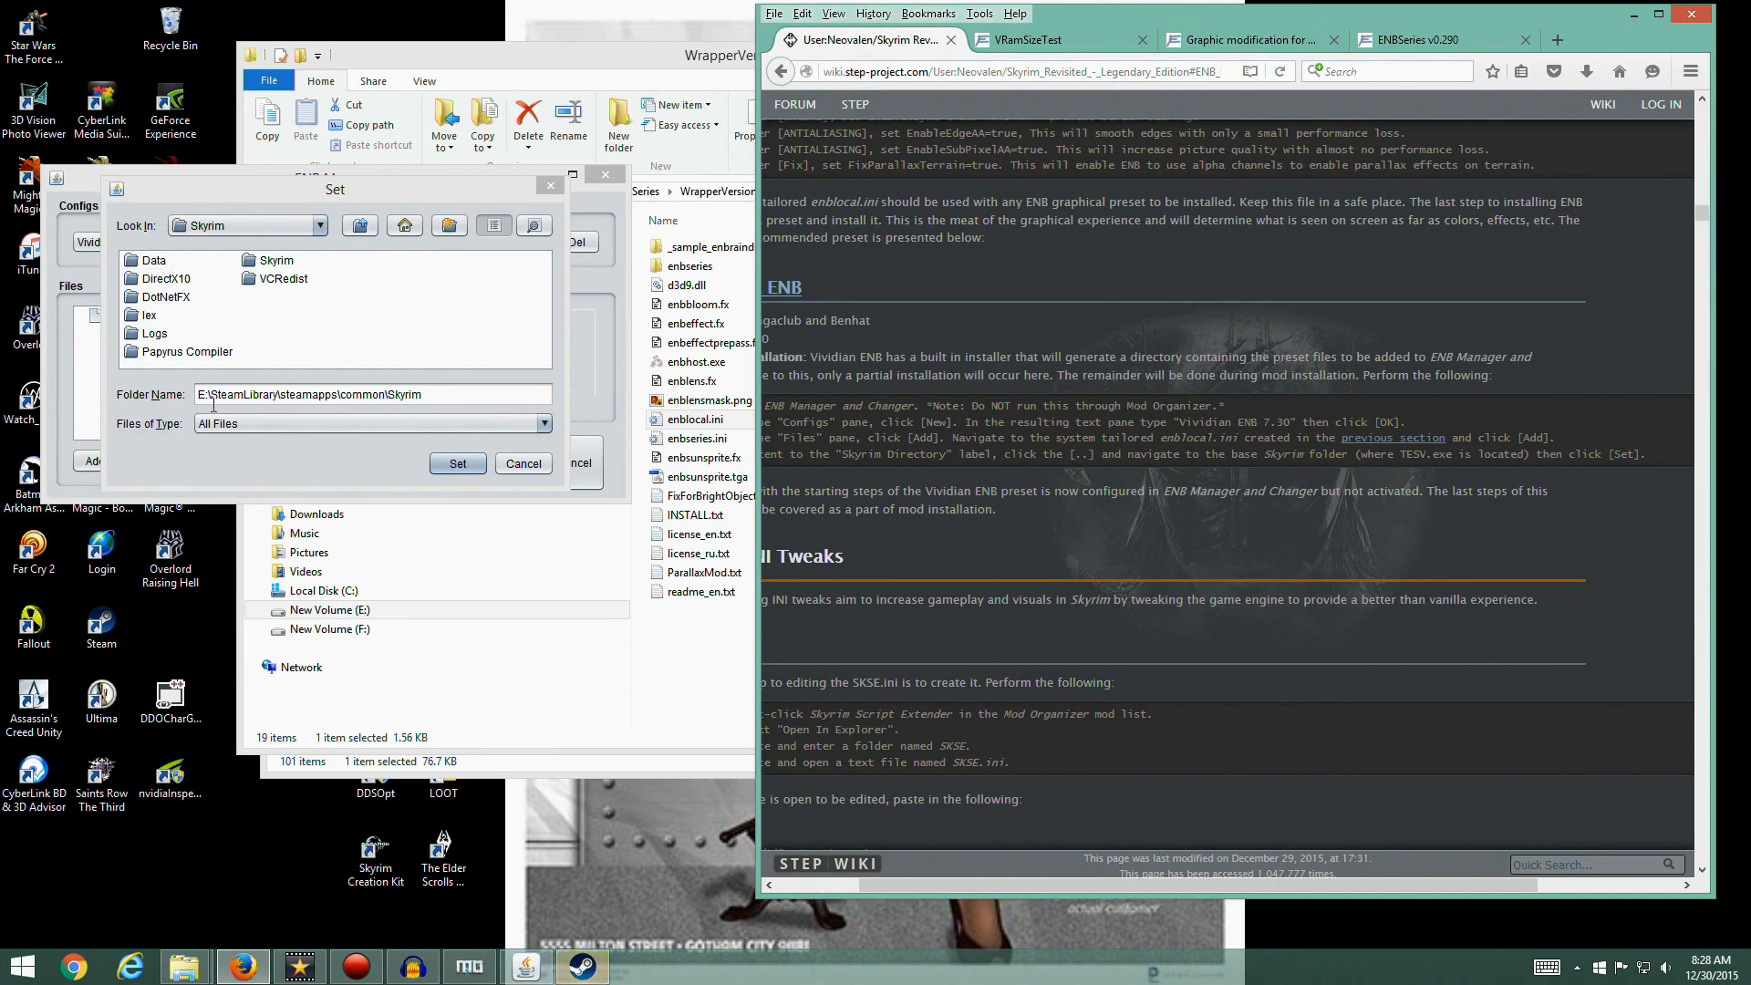
click(458, 463)
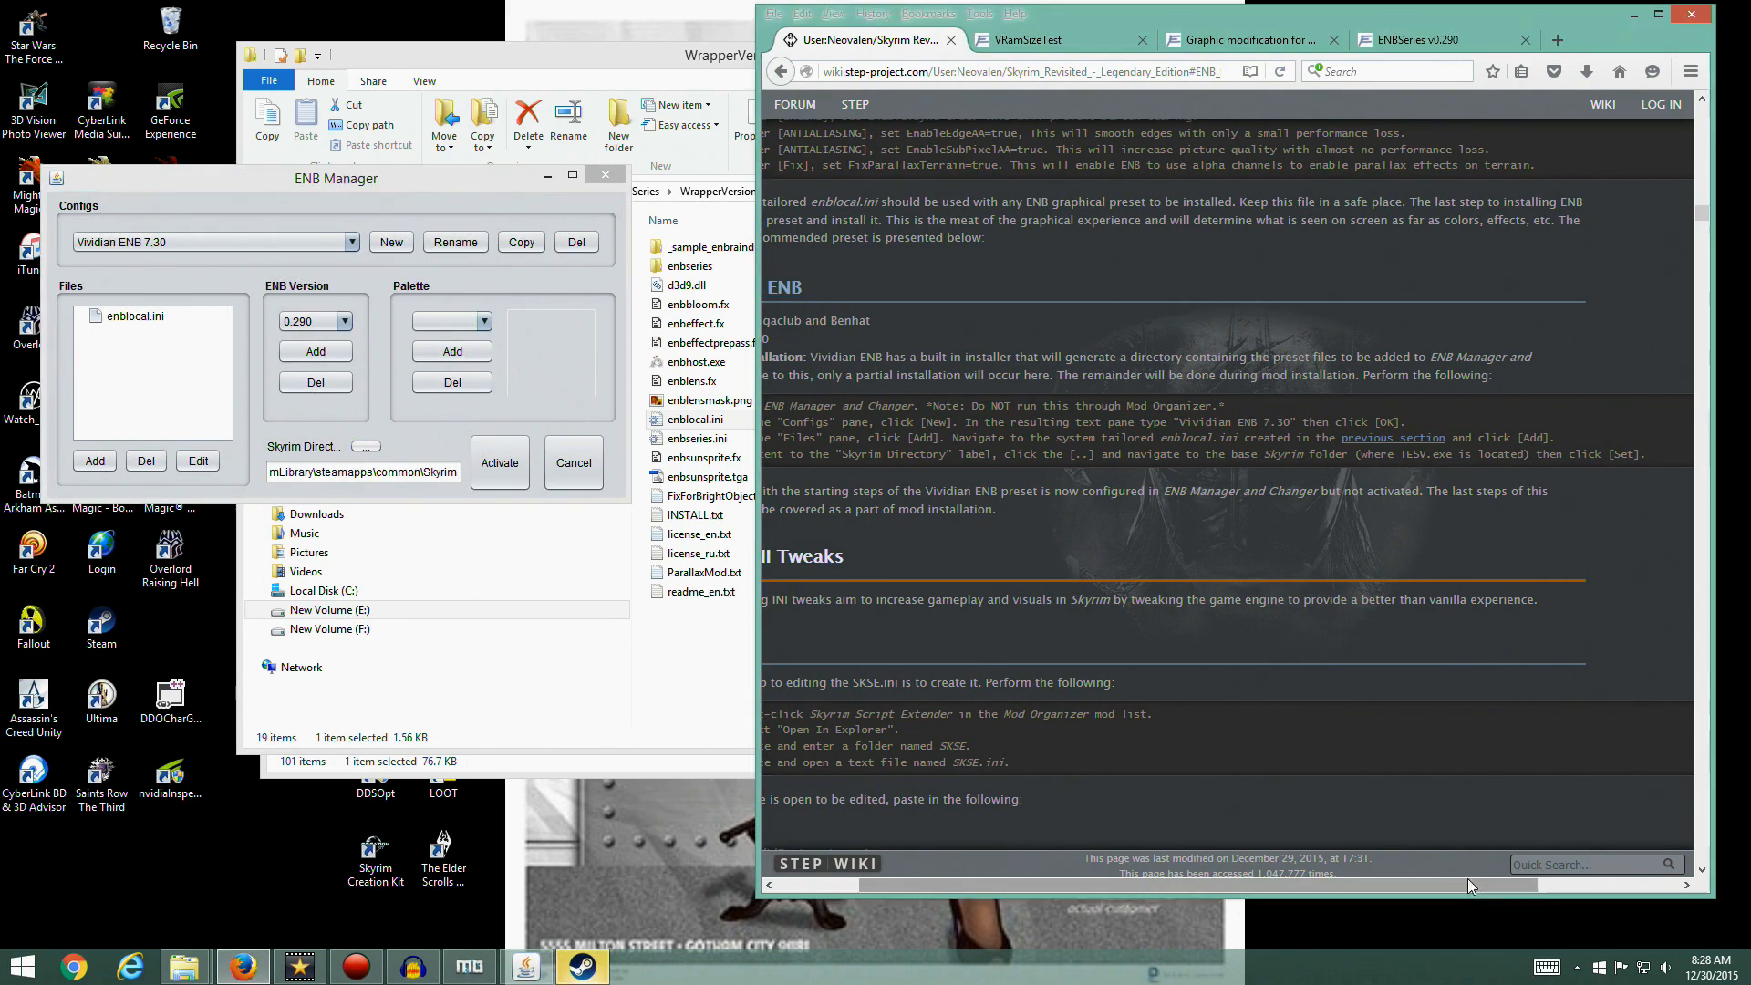
drag(1469, 881, 1387, 881)
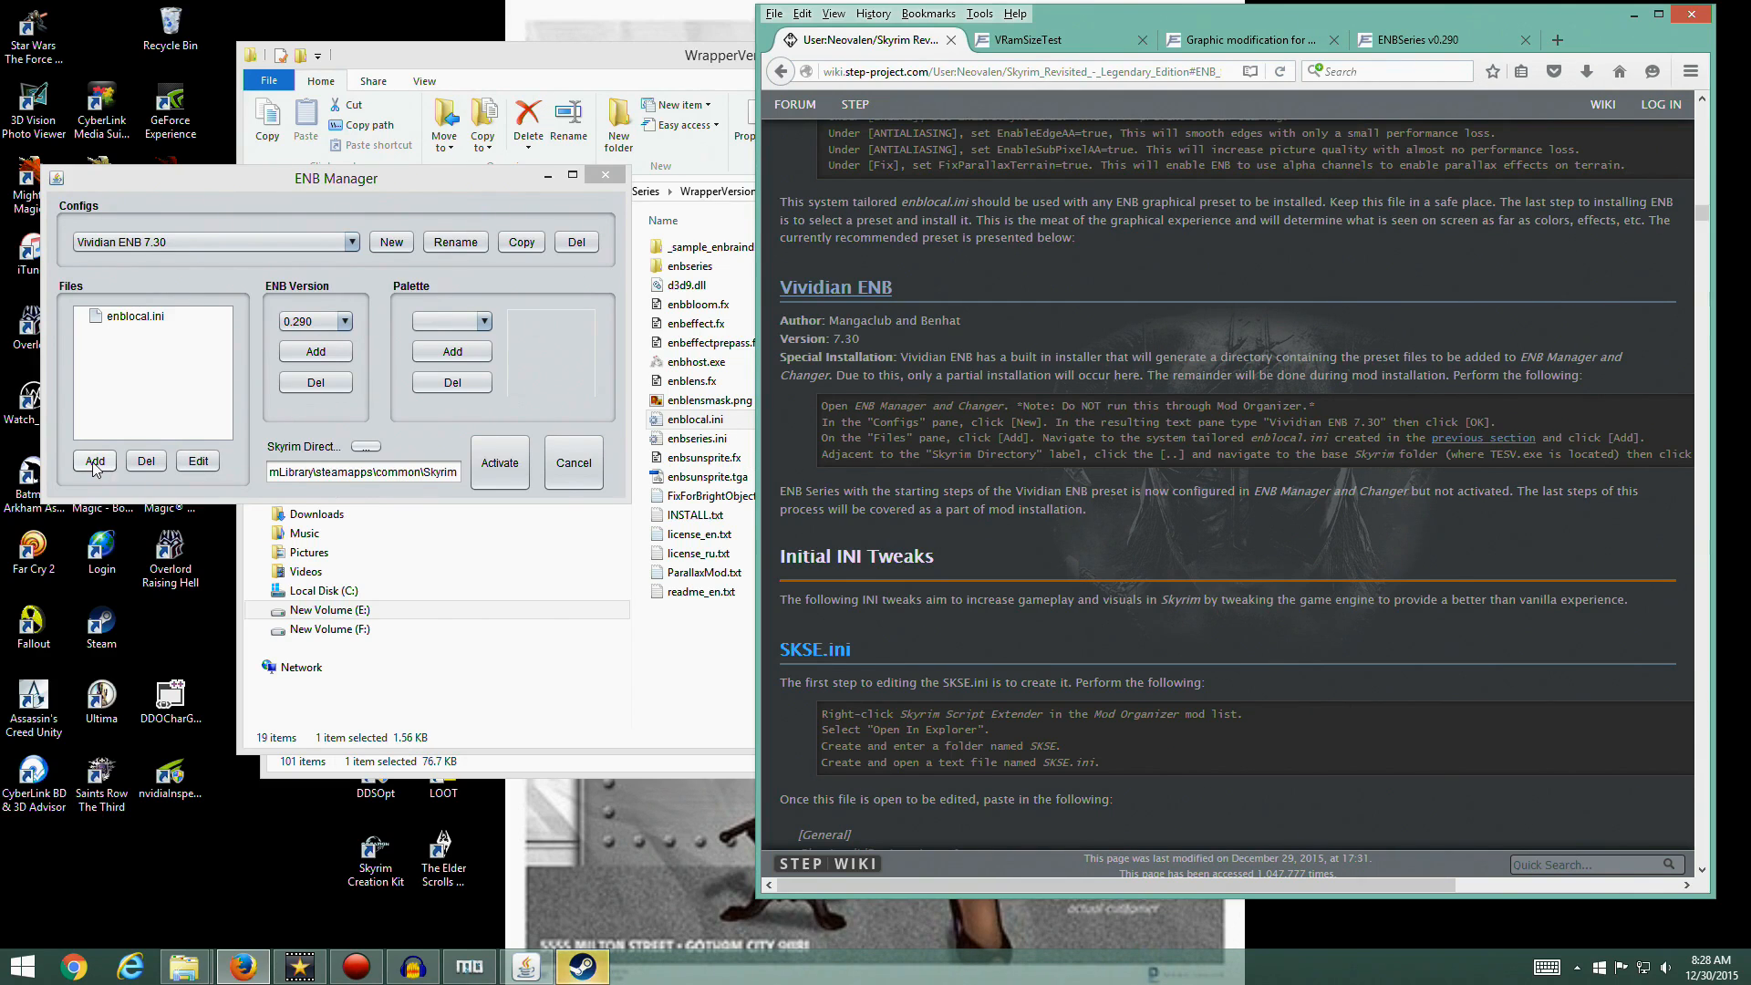
click(598, 180)
In File Explorer, open the Vividian ENB 7.30 folder under ENB Manager\ENB Configs on drive F
click(625, 57)
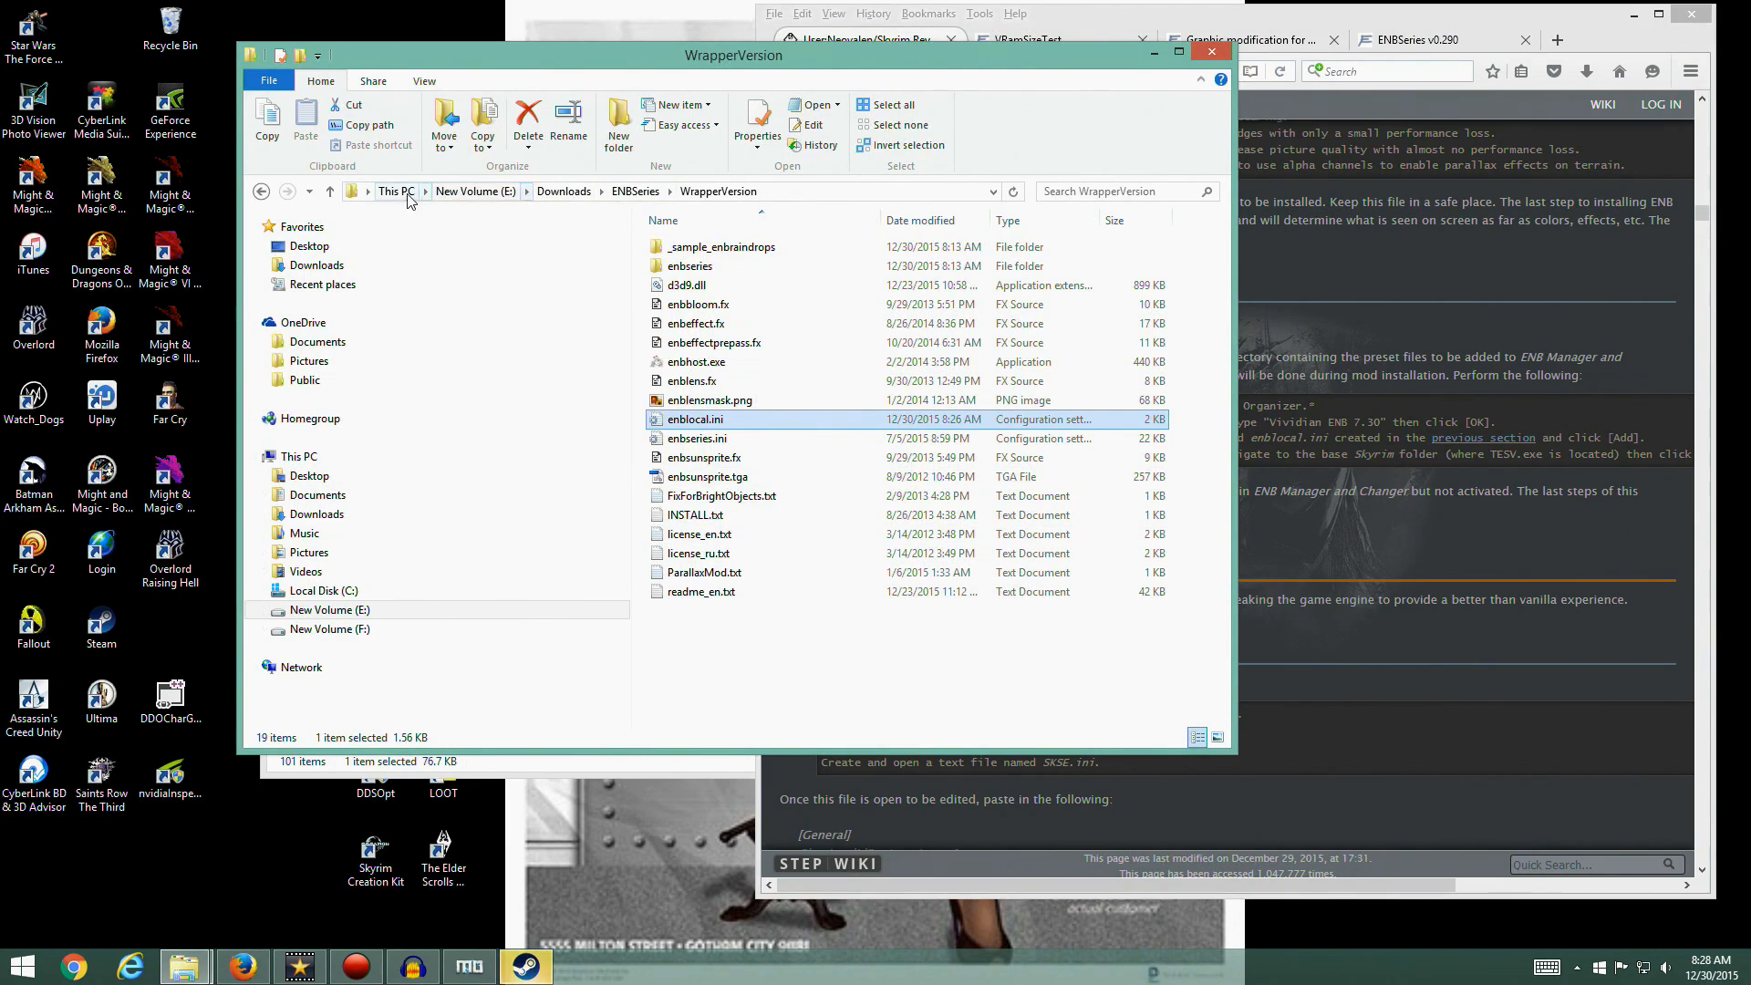
click(395, 190)
double_click(747, 552)
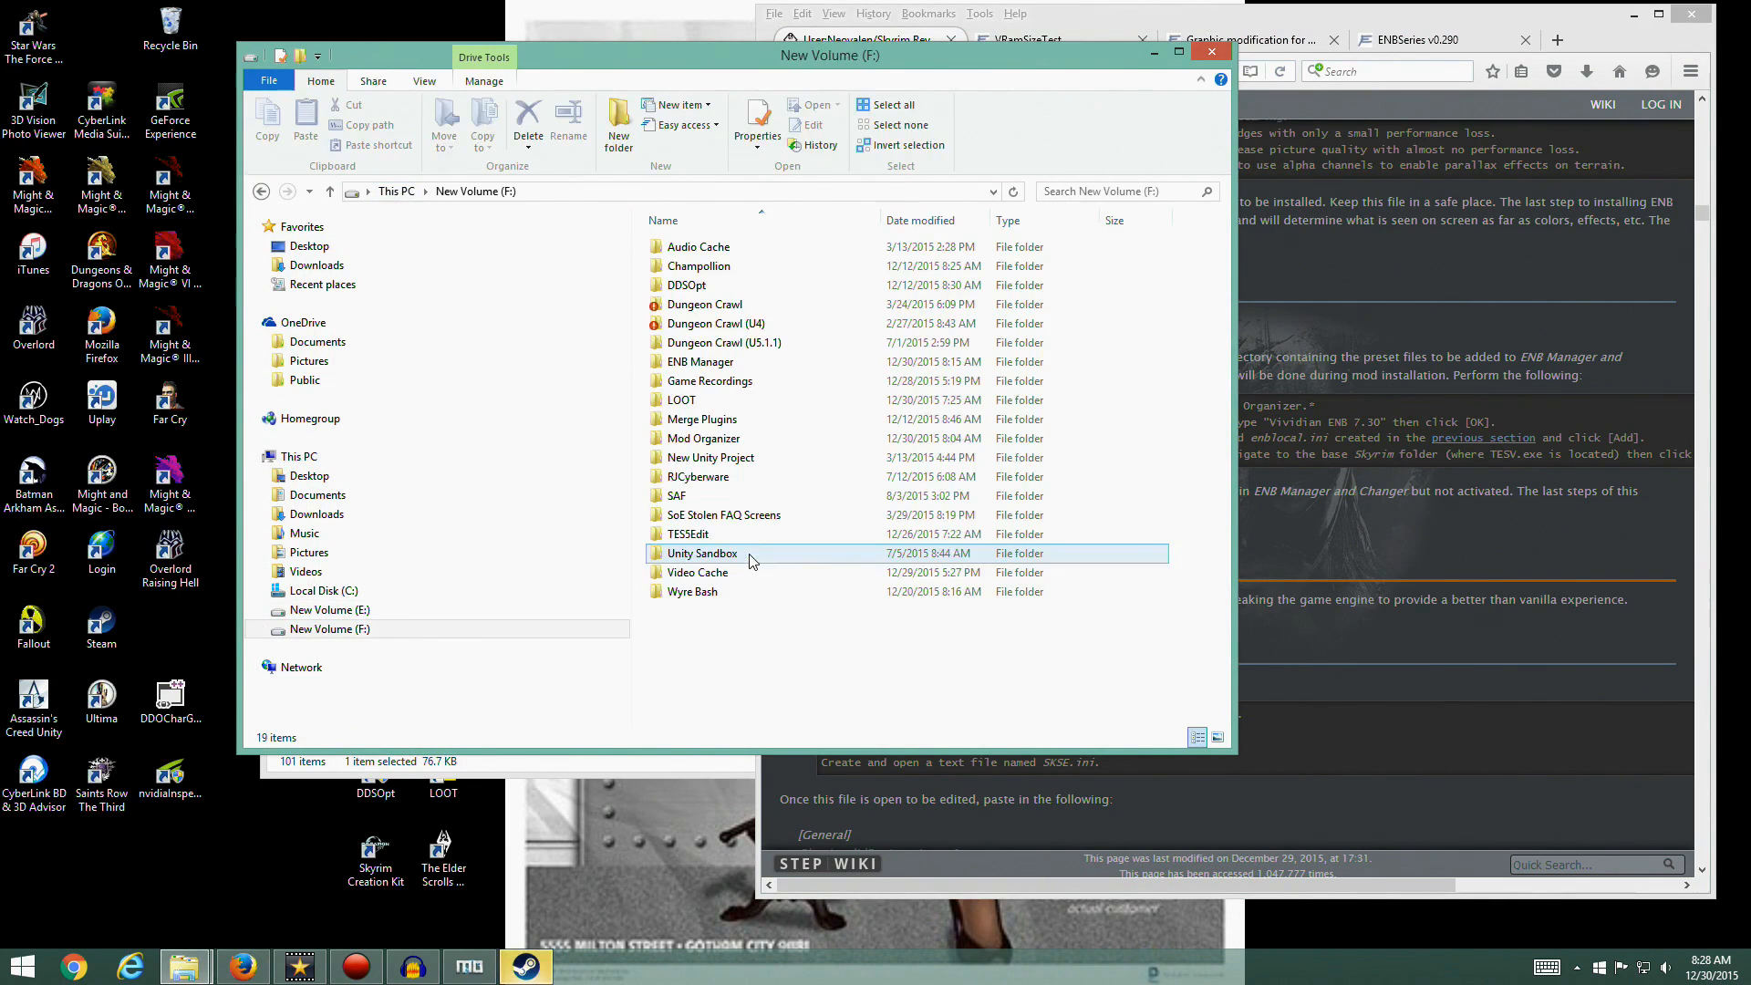
double_click(712, 365)
double_click(701, 248)
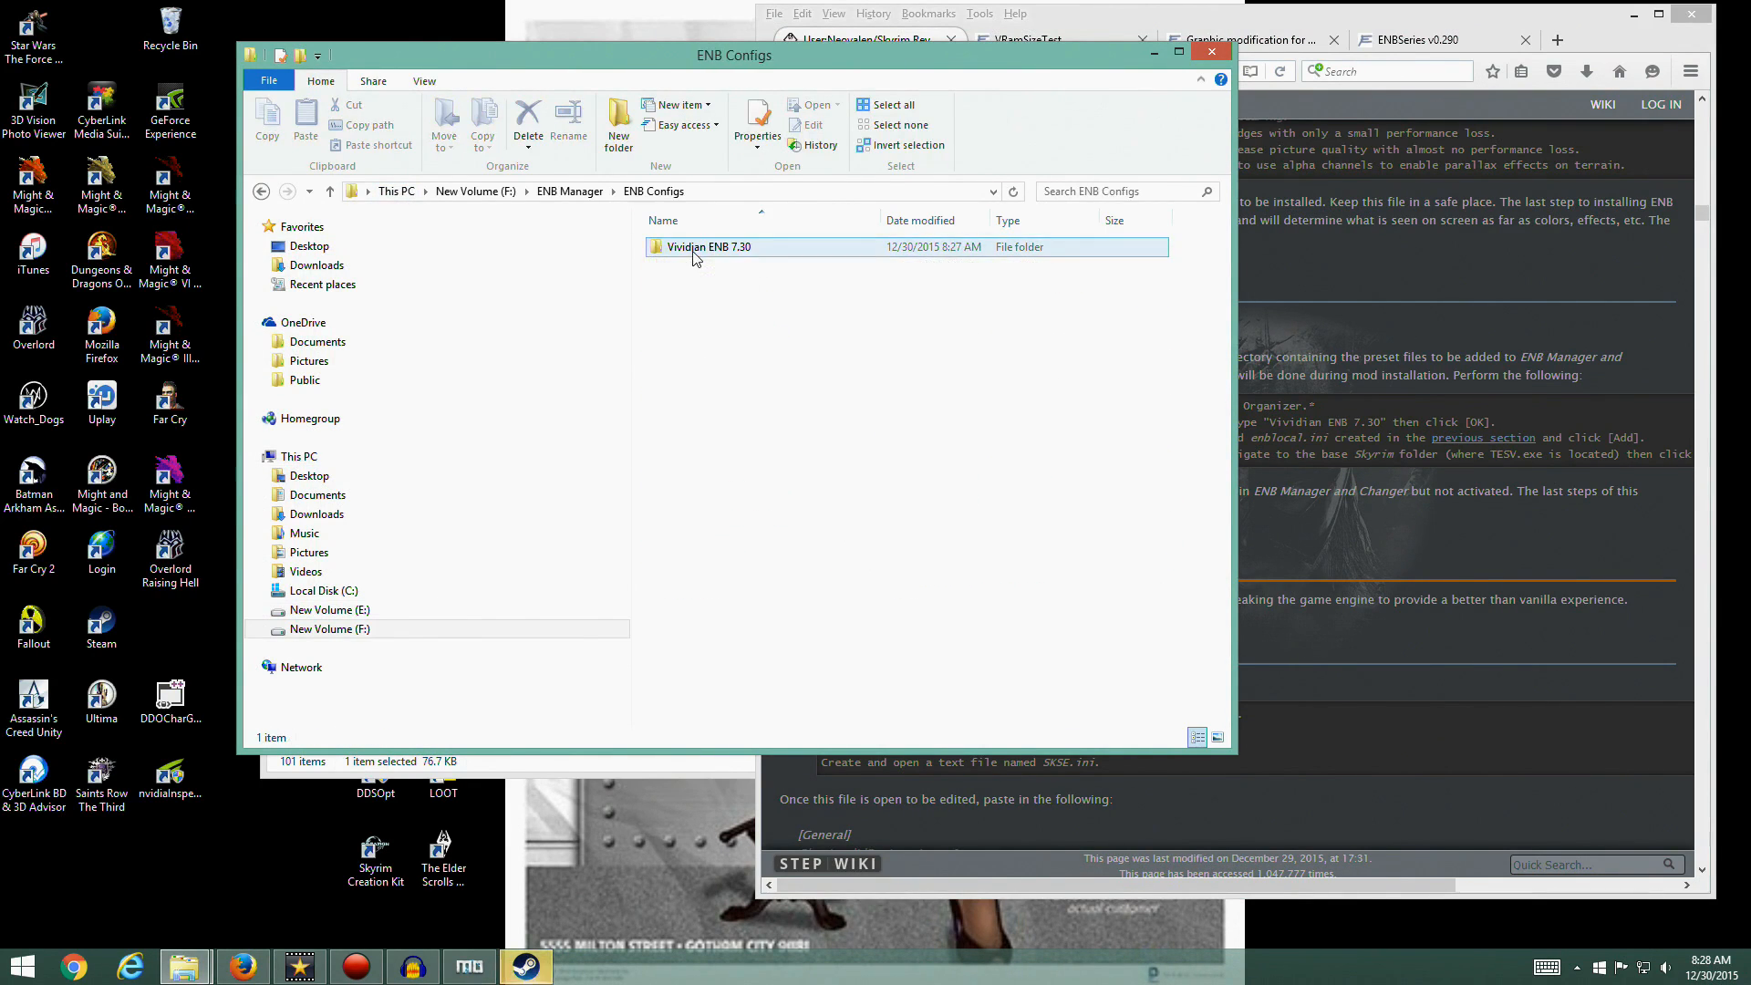
double_click(703, 250)
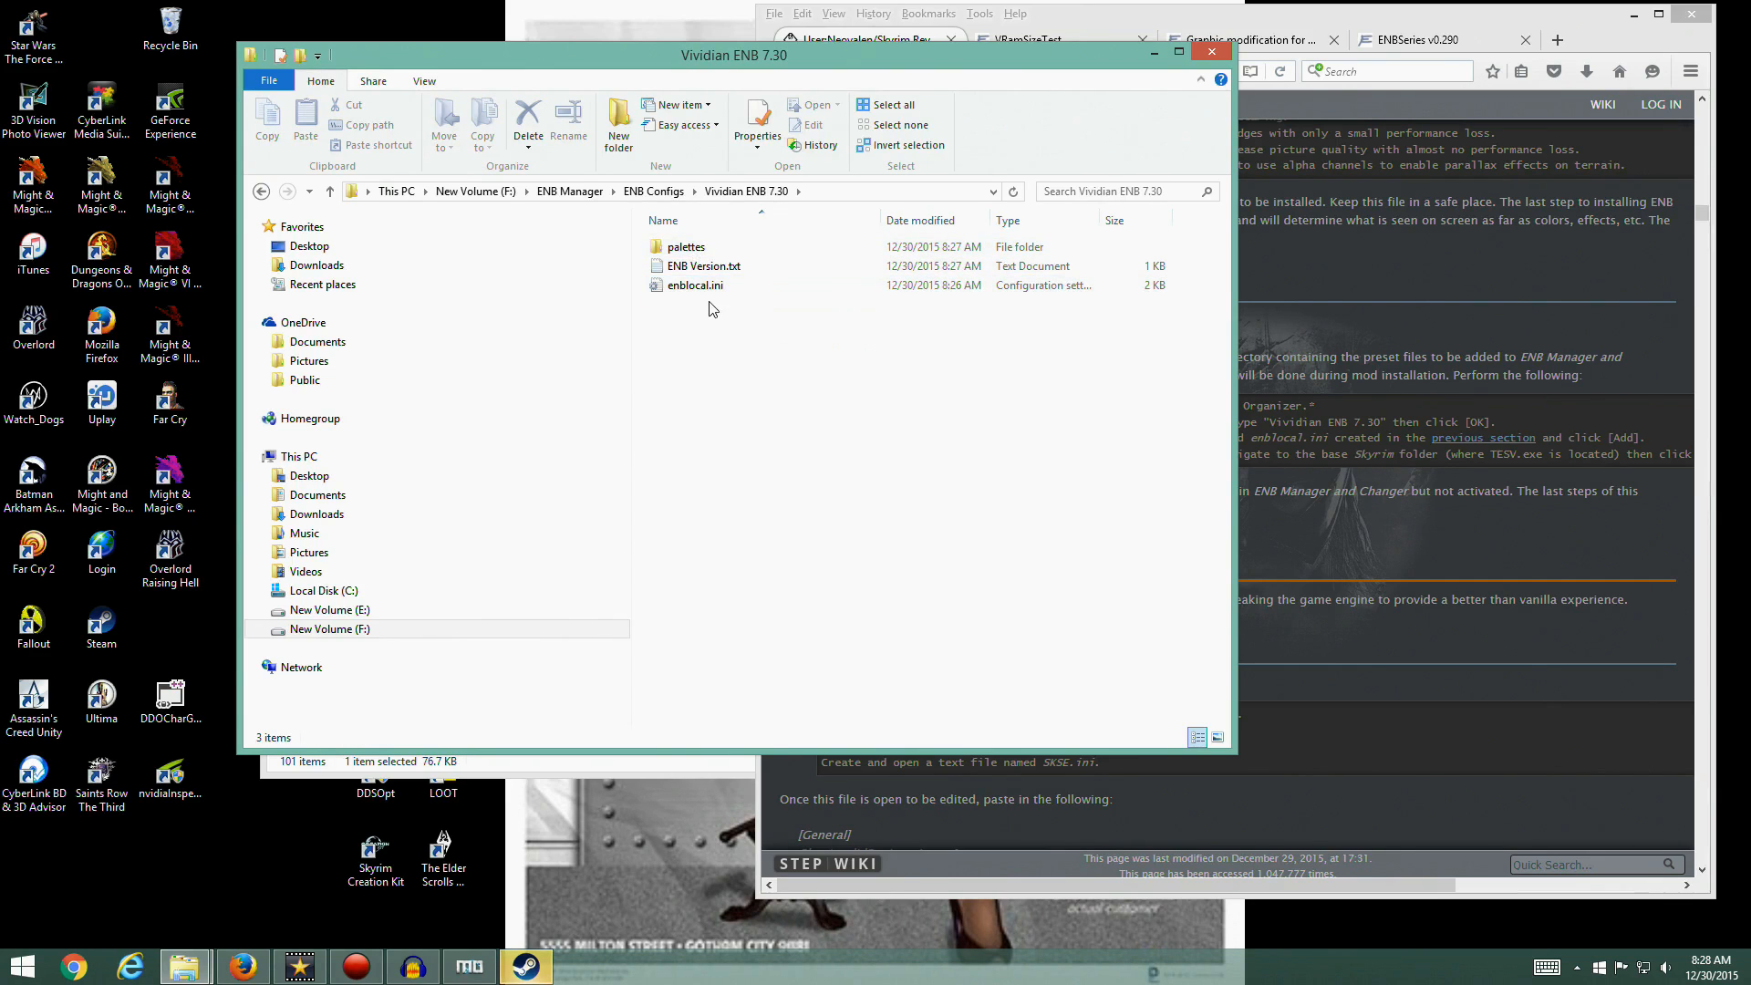
Check the contents of the config folder's enblocal.ini, then close the file and its folder window
click(713, 287)
double_click(713, 287)
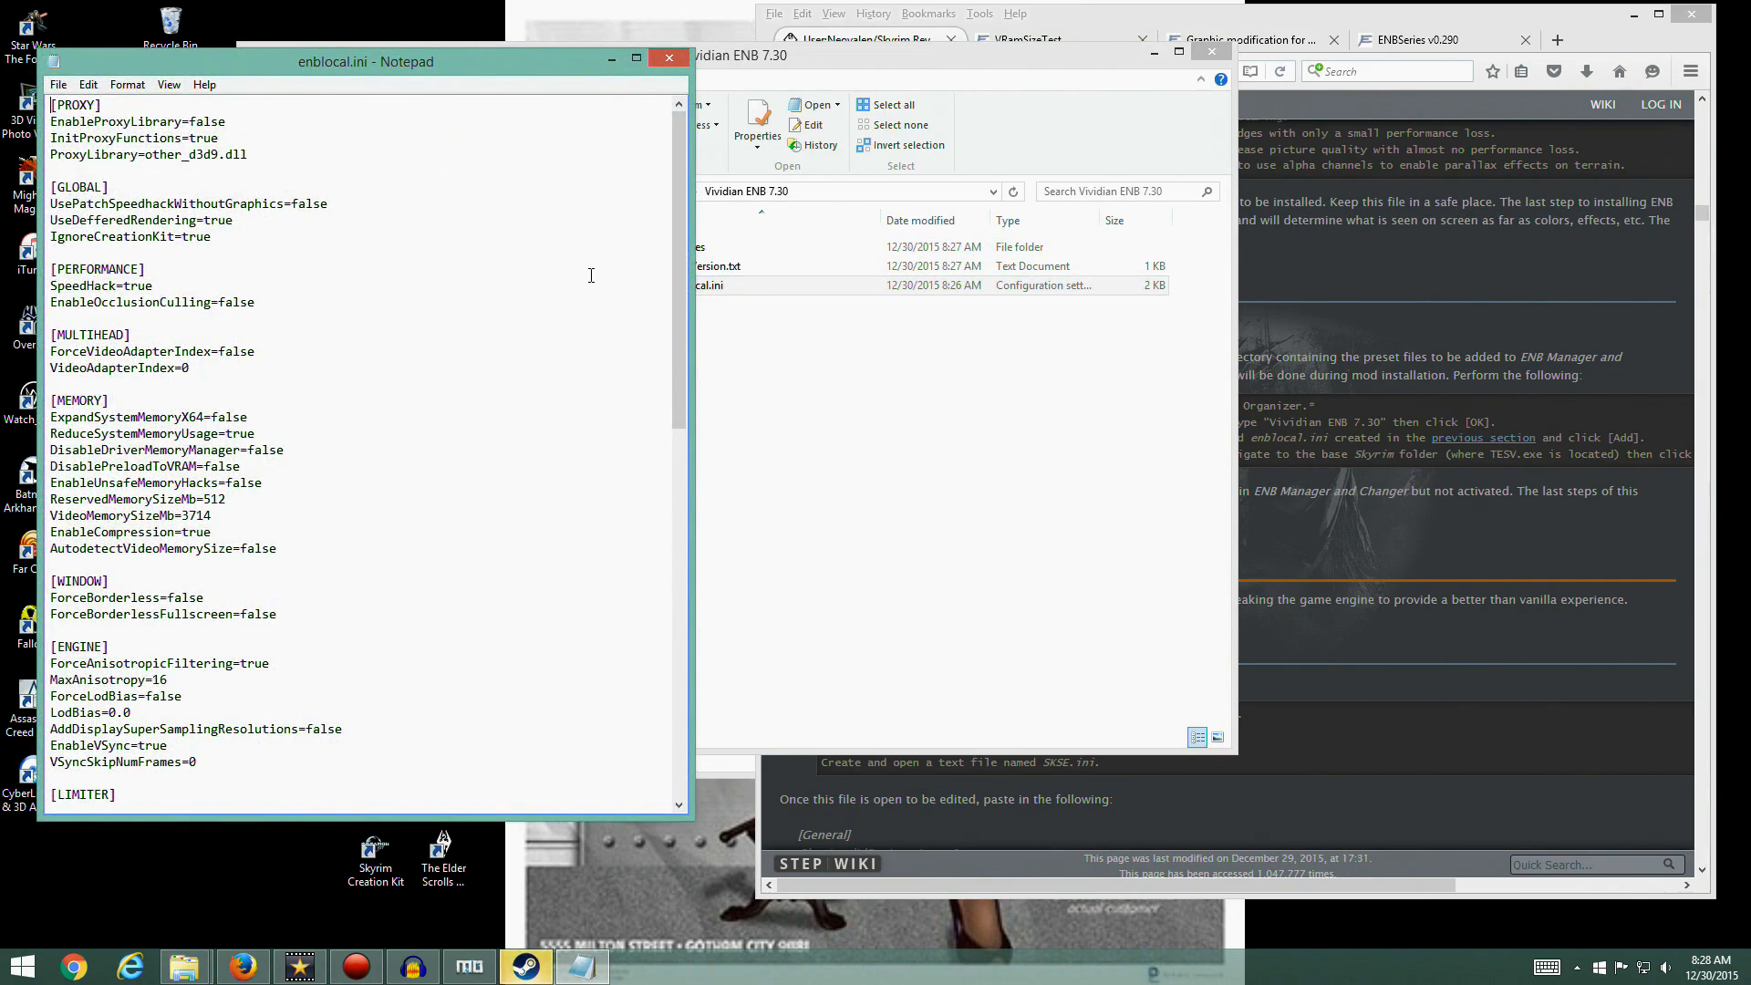
click(668, 58)
click(1211, 52)
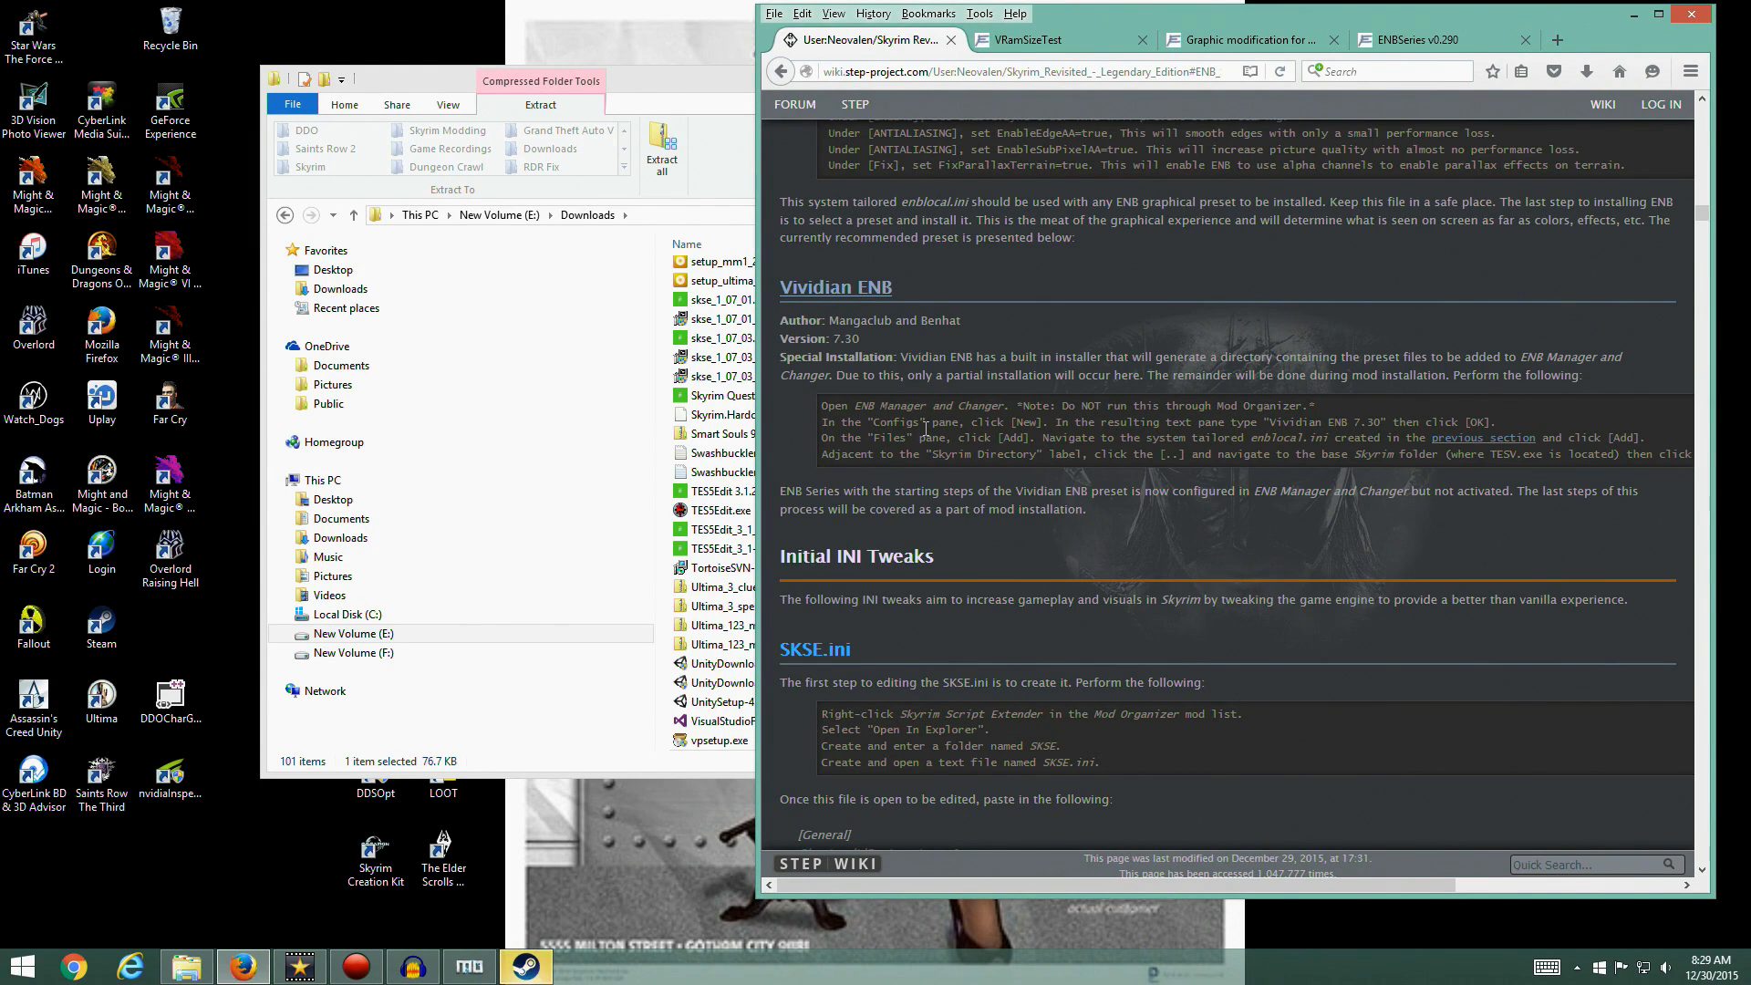
Skim the guide's ENB Series, Vividian ENB and Initial INI Tweaks sections
scroll(811, 232, down, 4)
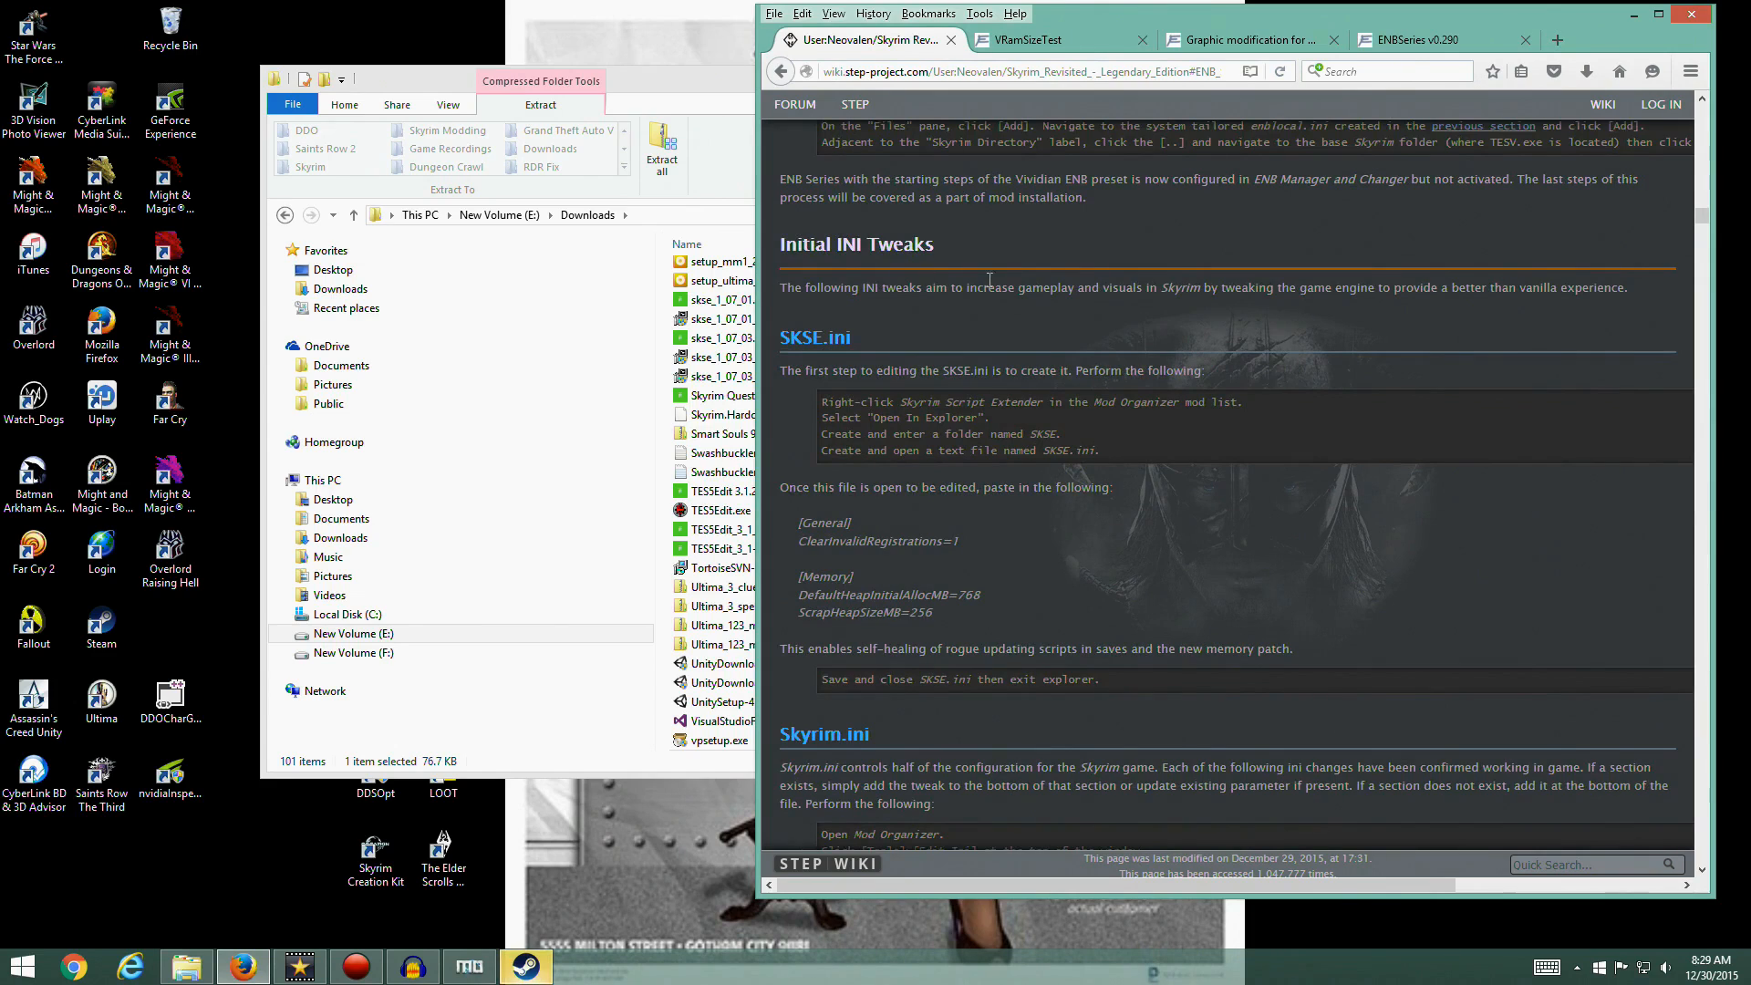
scroll(1056, 566, down, 8)
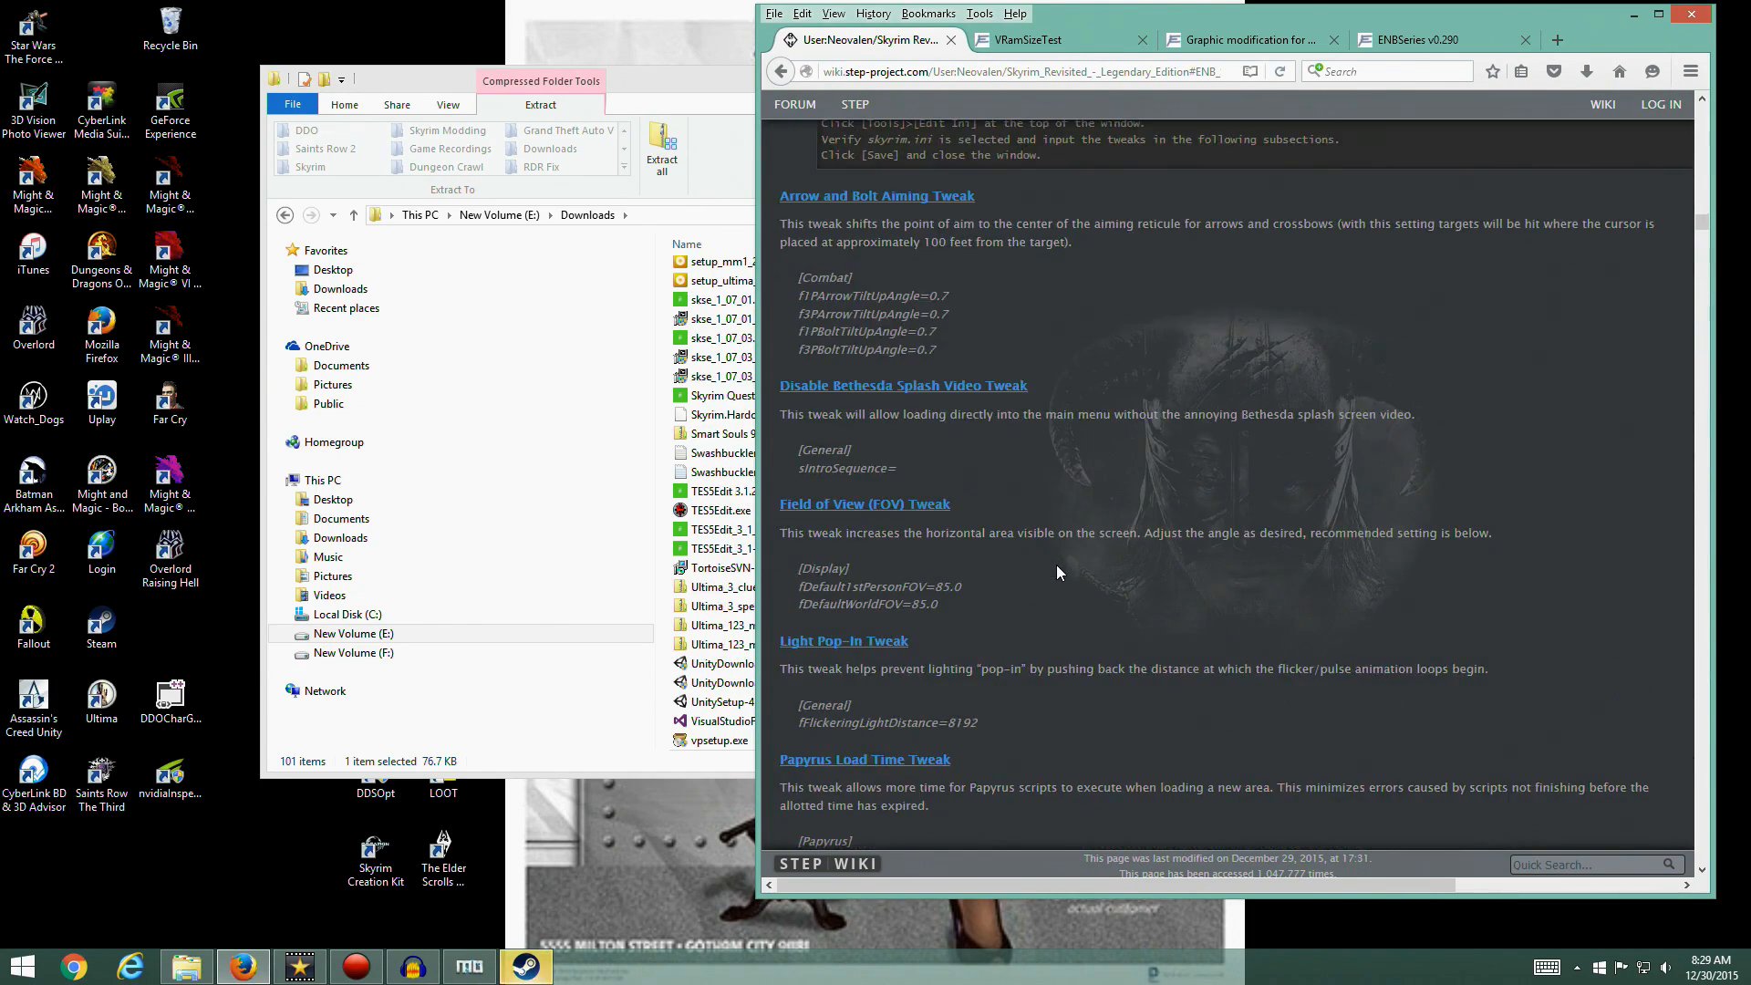
scroll(1049, 561, up, 15)
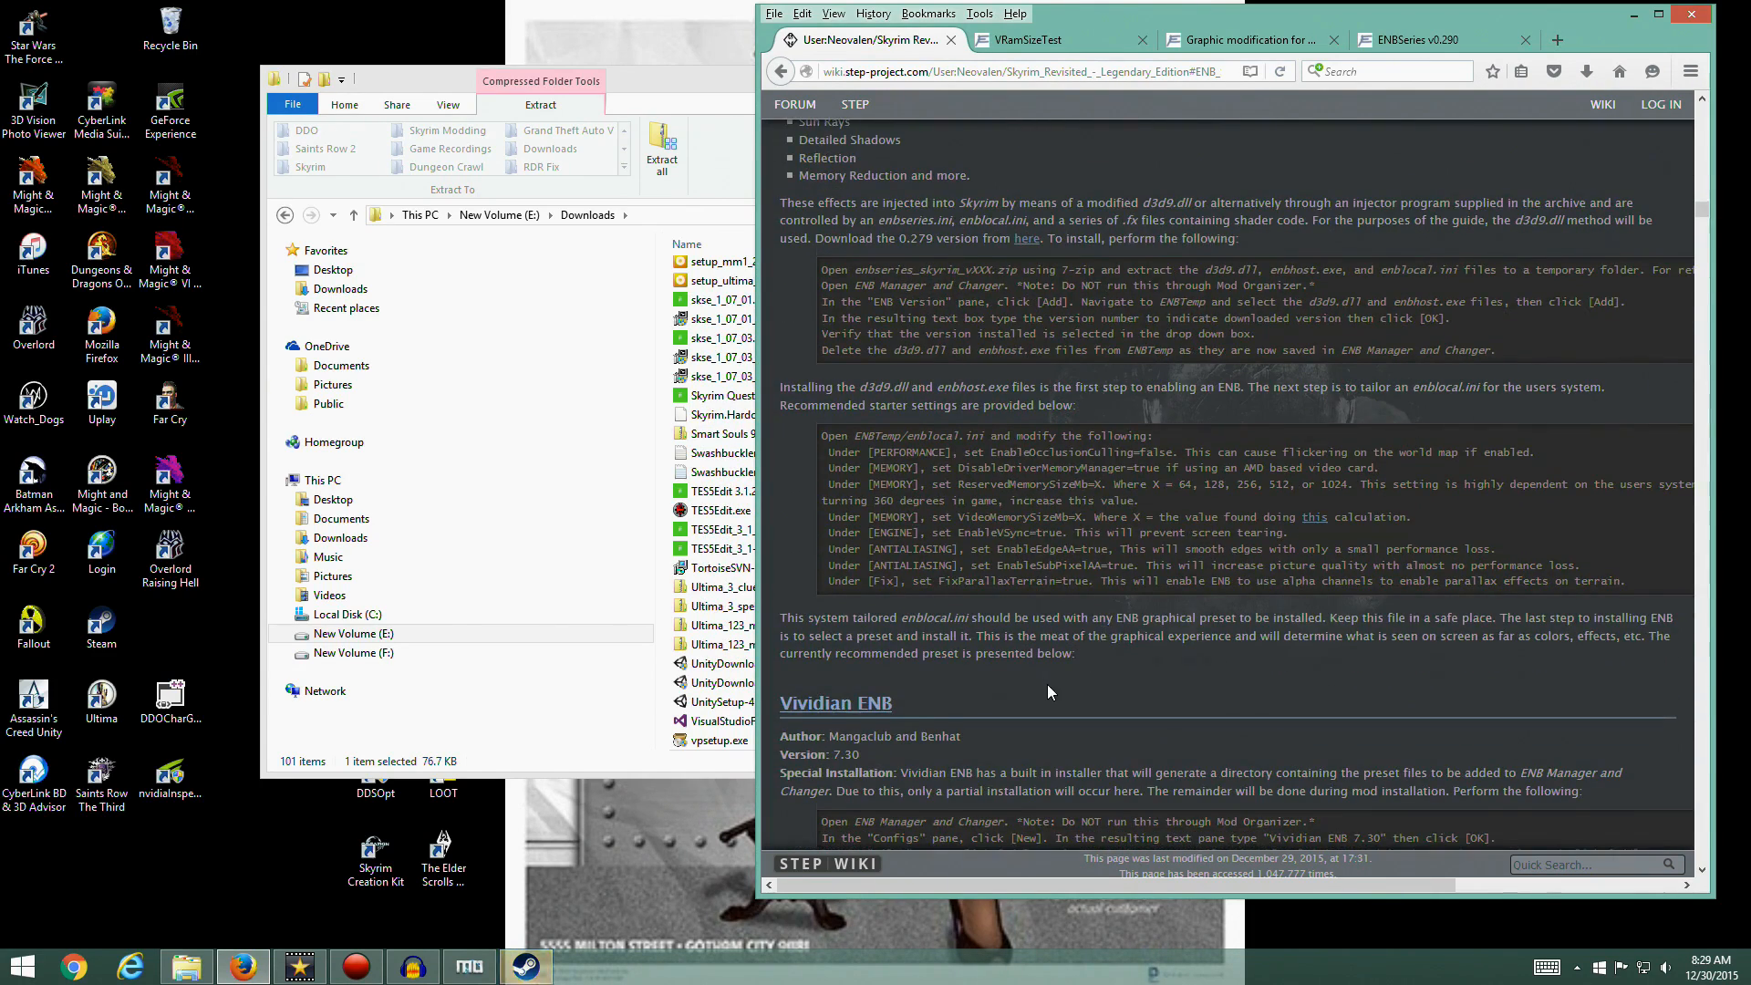
scroll(1049, 684, down, 4)
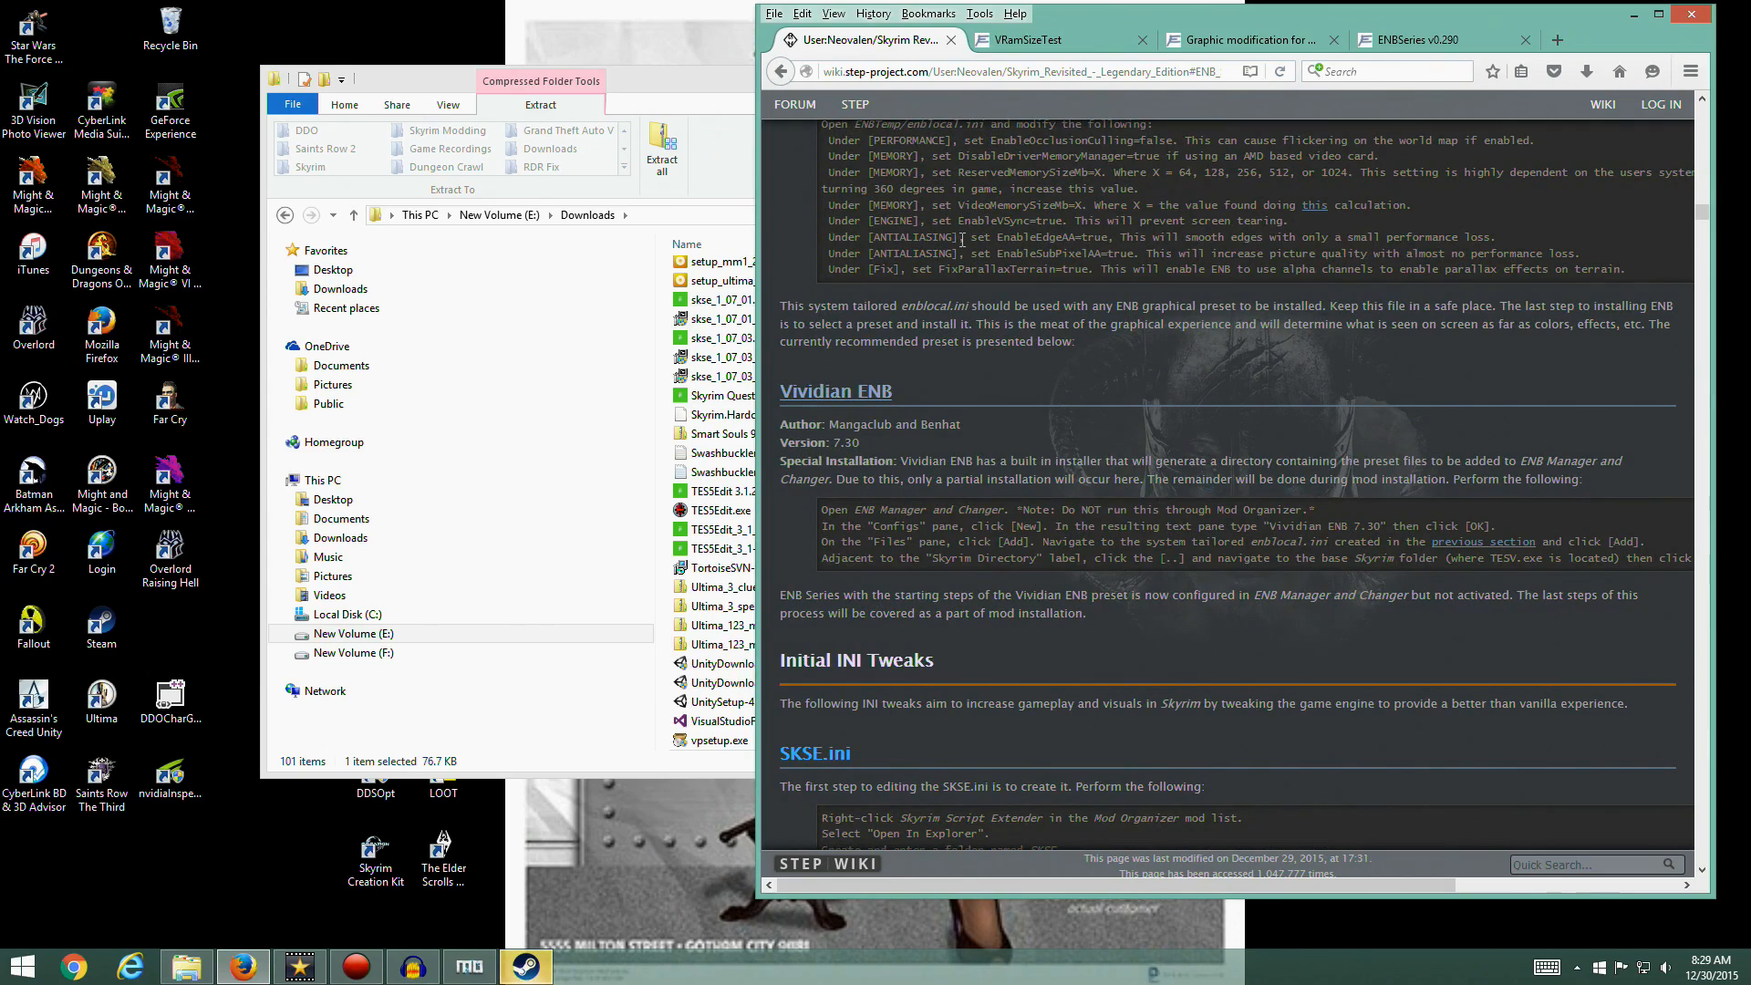
scroll(960, 441, up, 8)
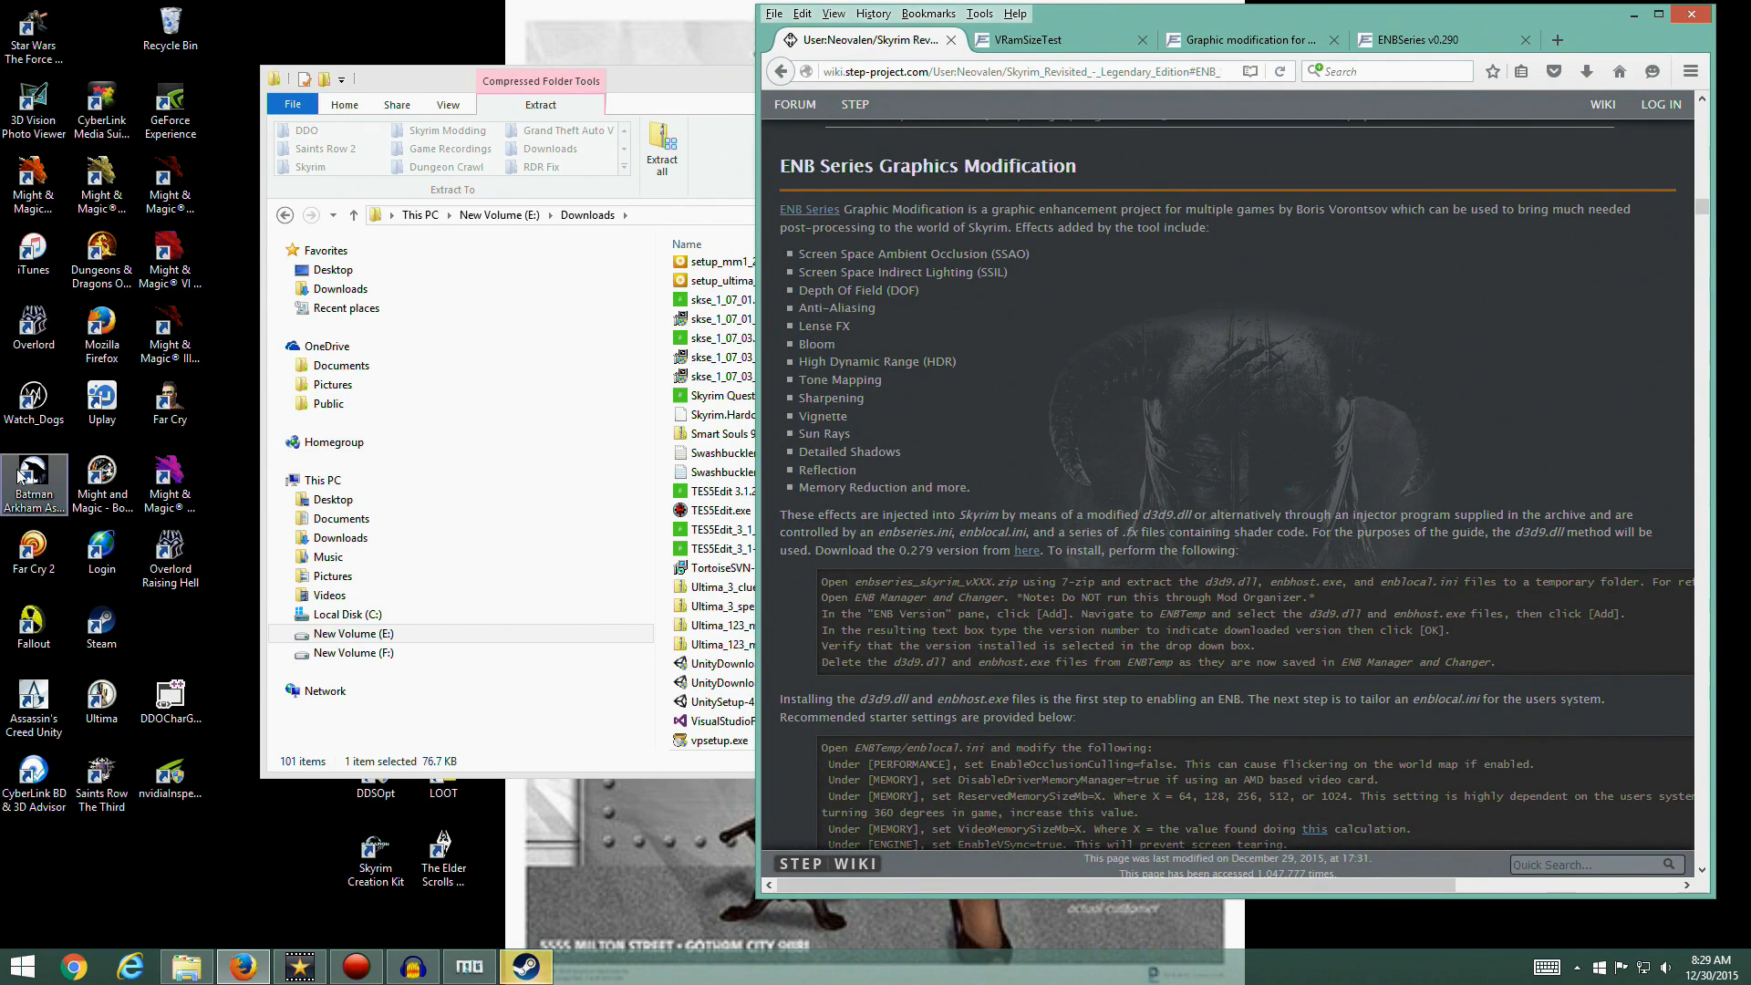
scroll(953, 508, down, 9)
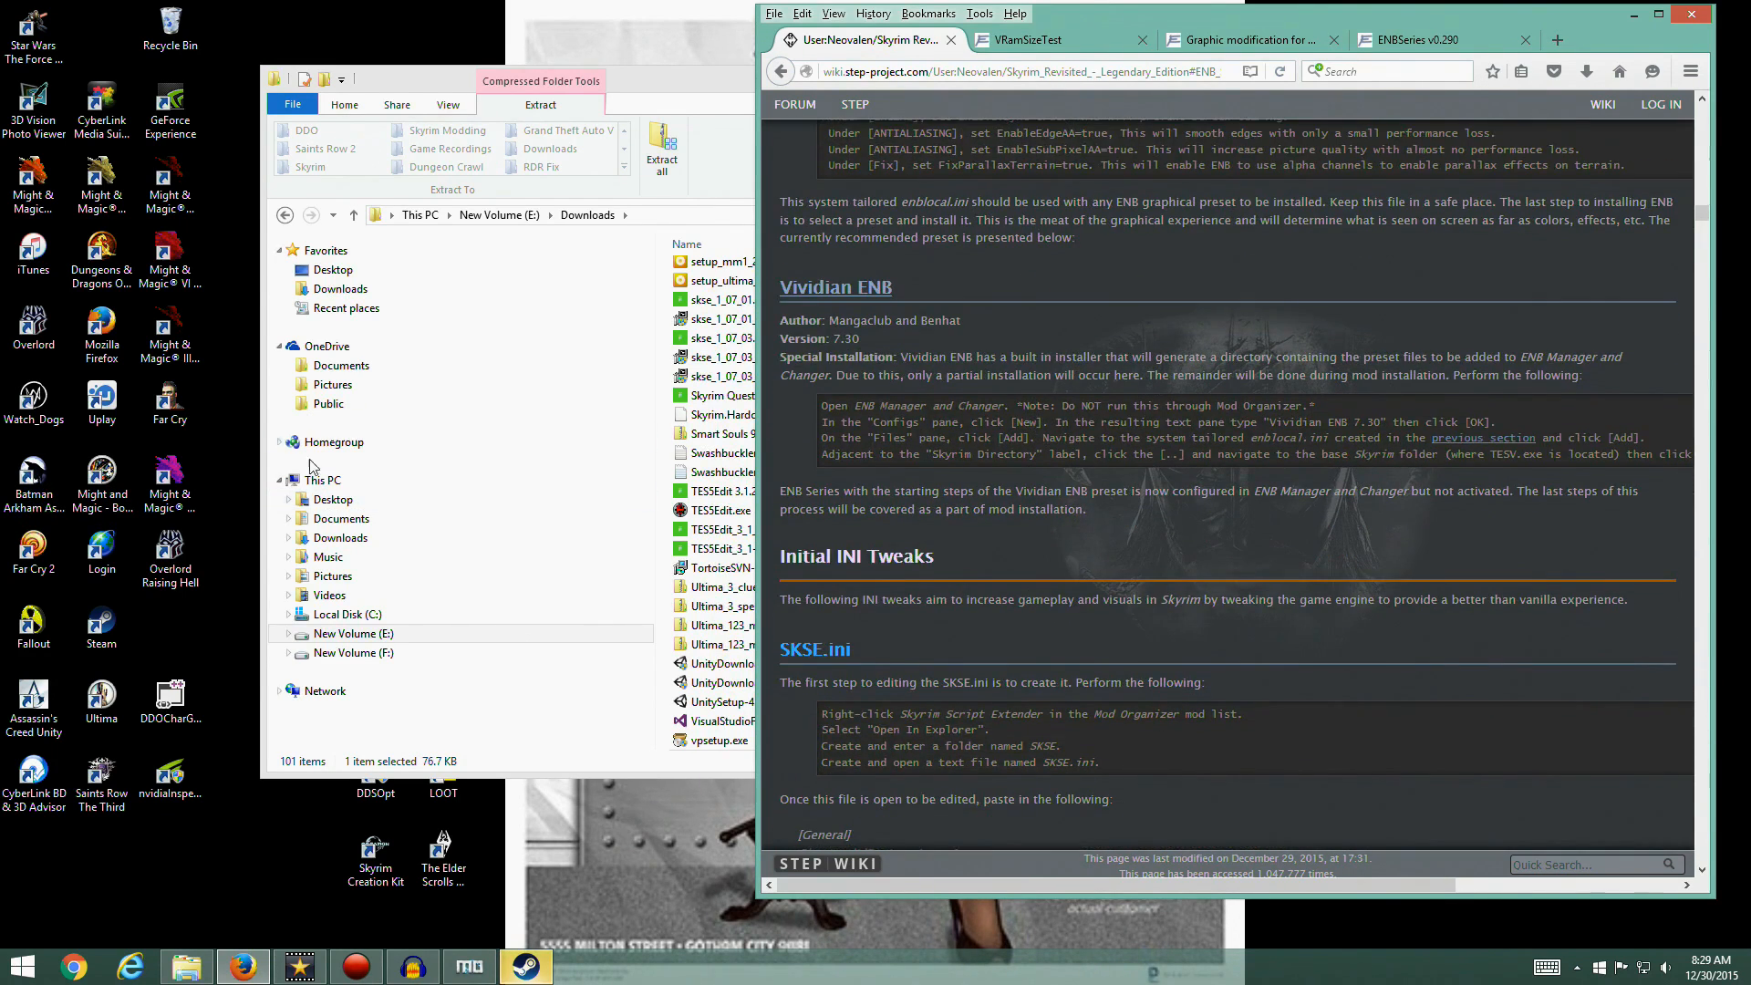